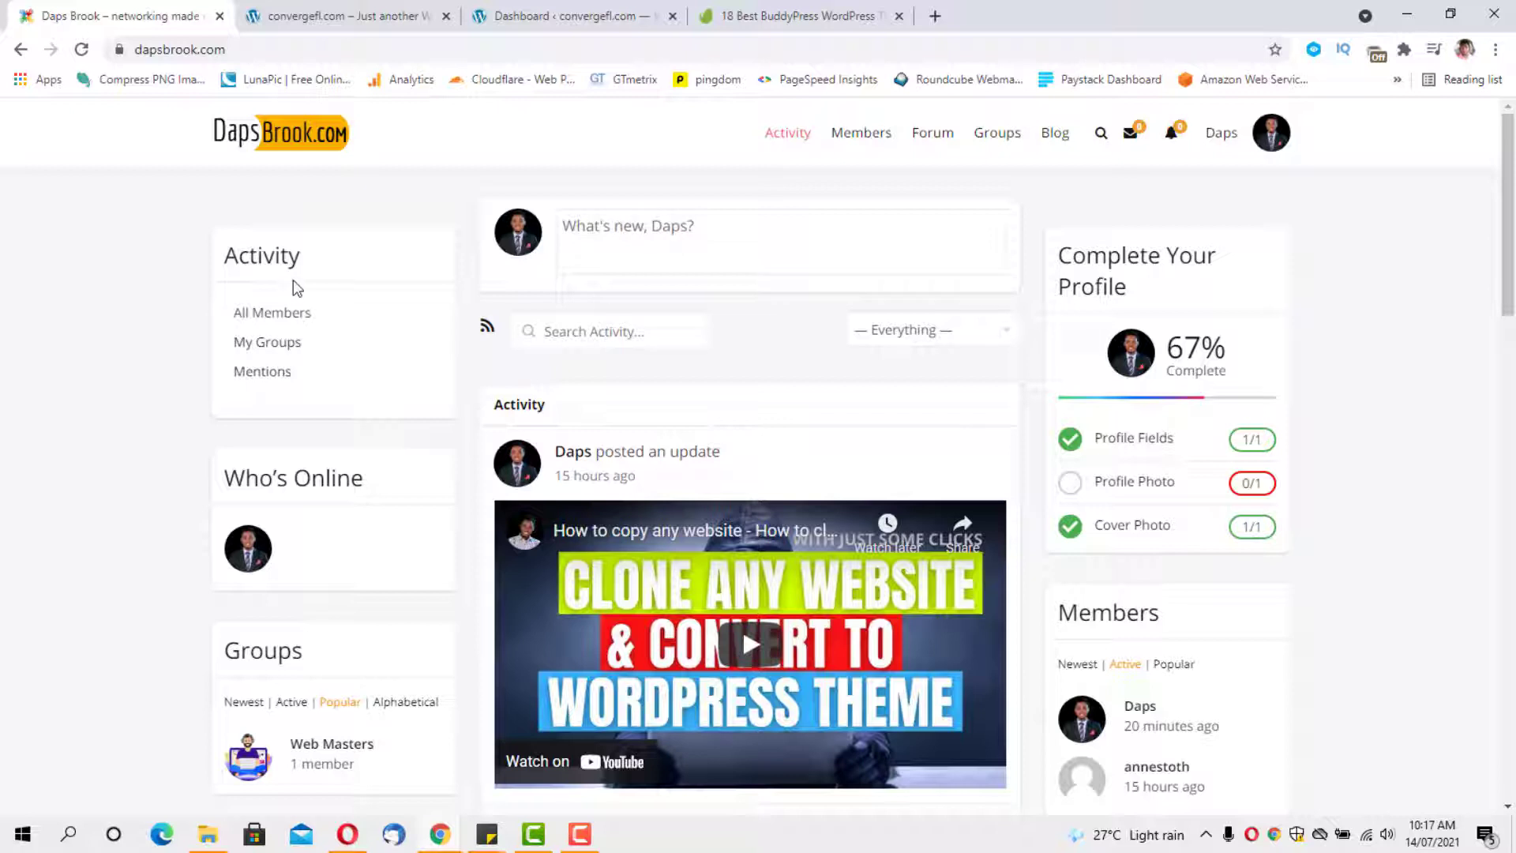
Examine the dapsbrook.com demo community's activity feed, including member updates, group posts and the surrounding profile and member widgets.
{"action": "scroll", "coordinate": [308, 316], "scroll_direction": "down", "scroll_amount": 1}
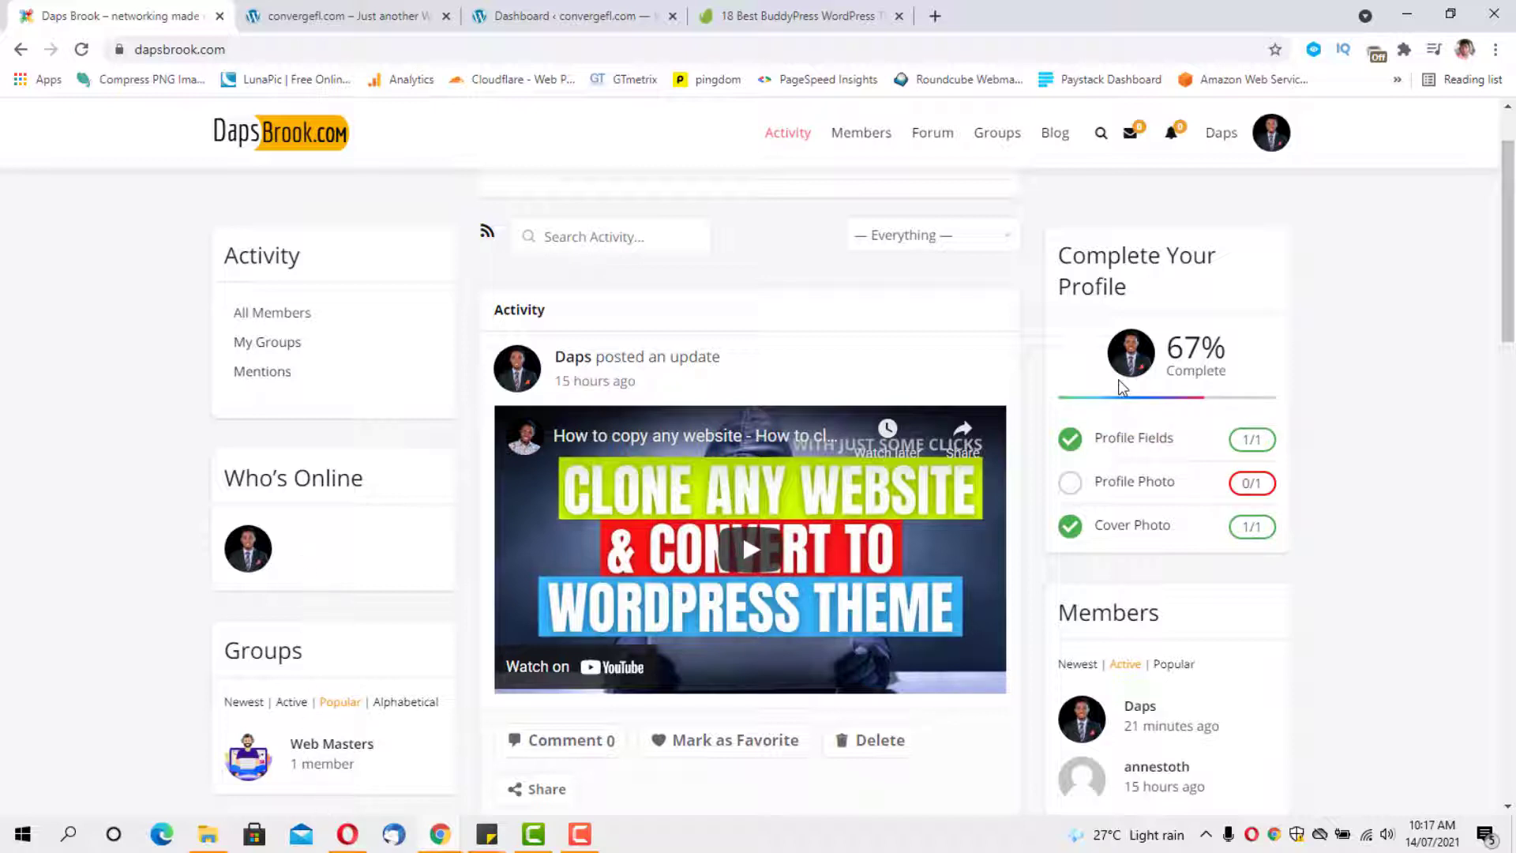
{"action": "scroll", "coordinate": [1295, 395], "scroll_direction": "down", "scroll_amount": 3}
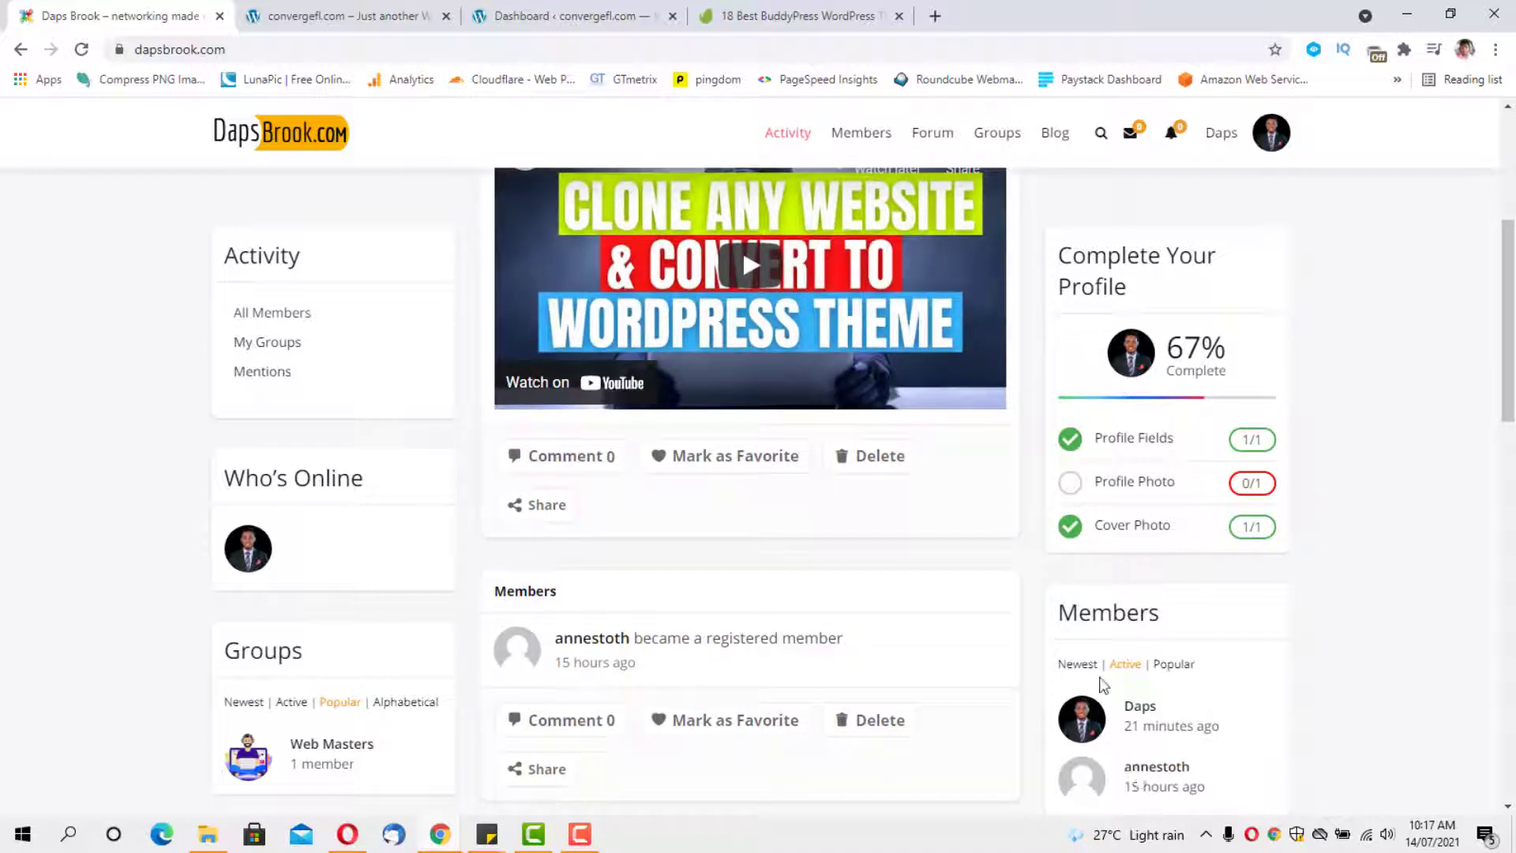
{"action": "scroll", "coordinate": [636, 545], "scroll_direction": "down", "scroll_amount": 7}
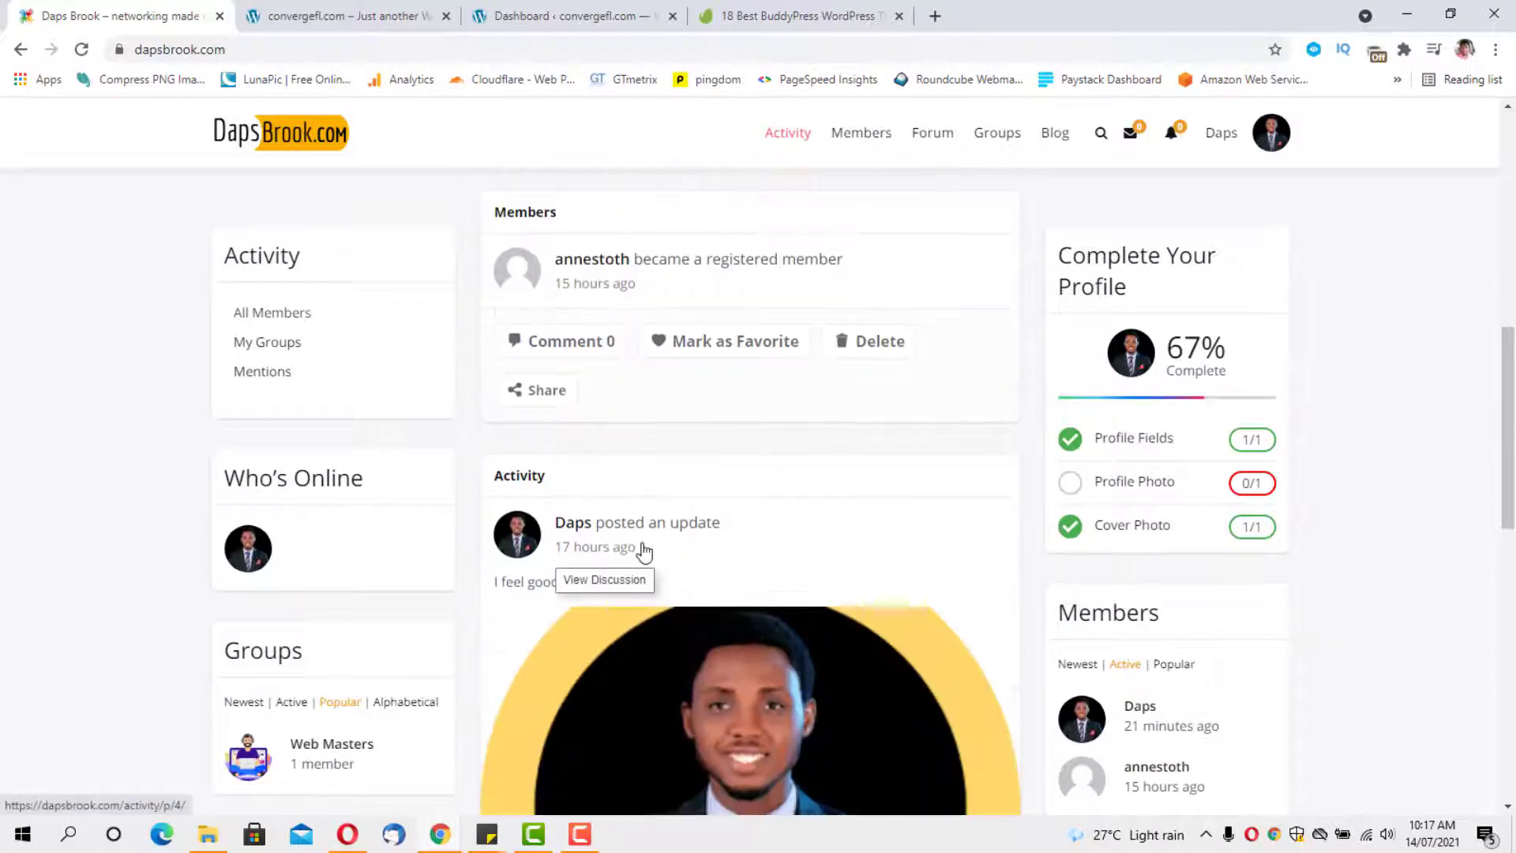
{"action": "scroll", "coordinate": [837, 416], "scroll_direction": "down", "scroll_amount": 4}
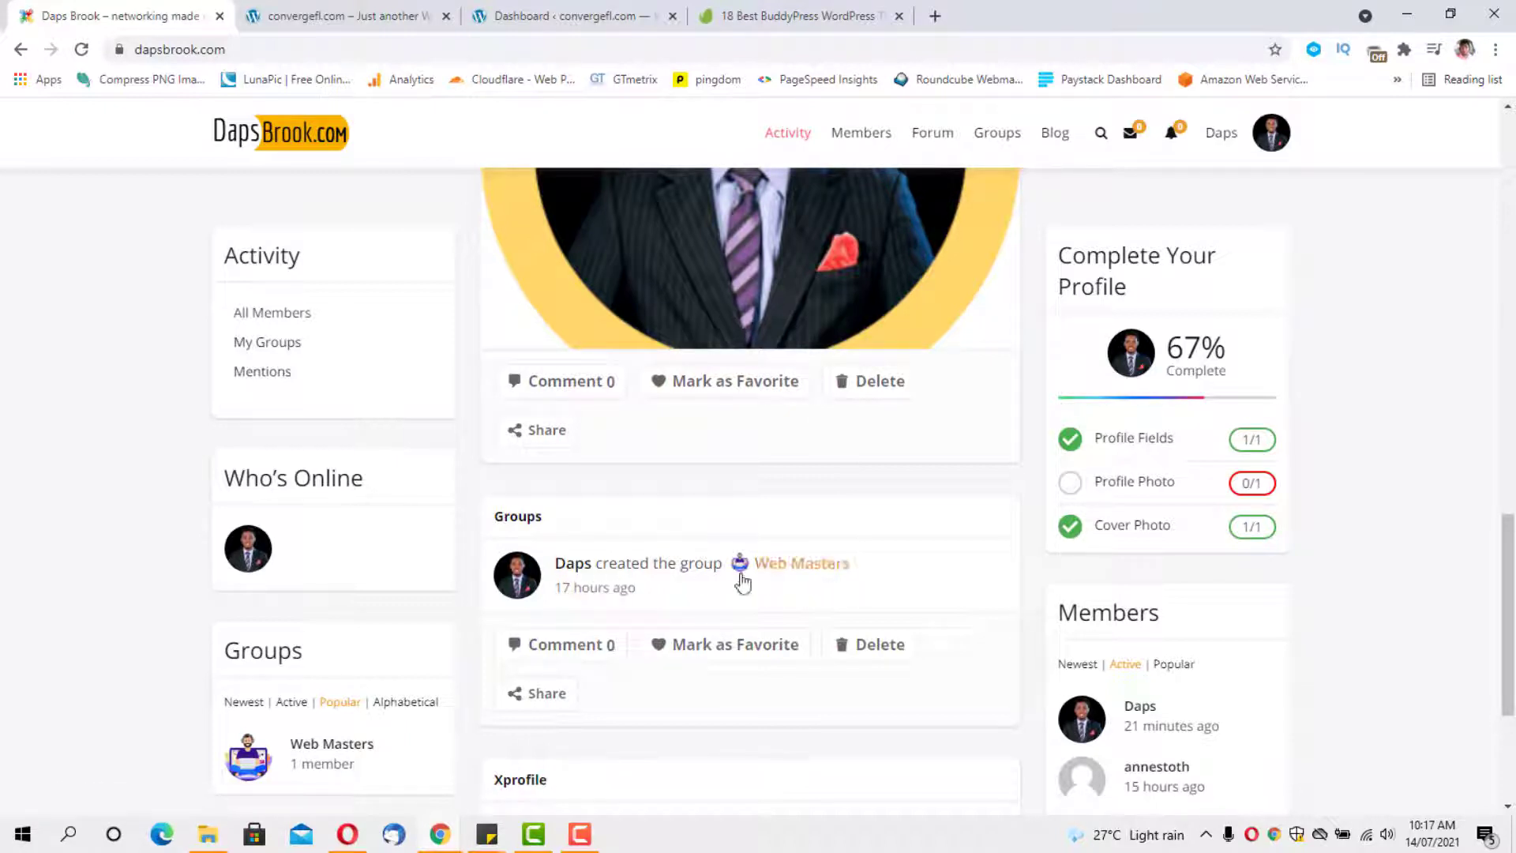
{"action": "scroll", "coordinate": [762, 555], "scroll_direction": "up", "scroll_amount": 12}
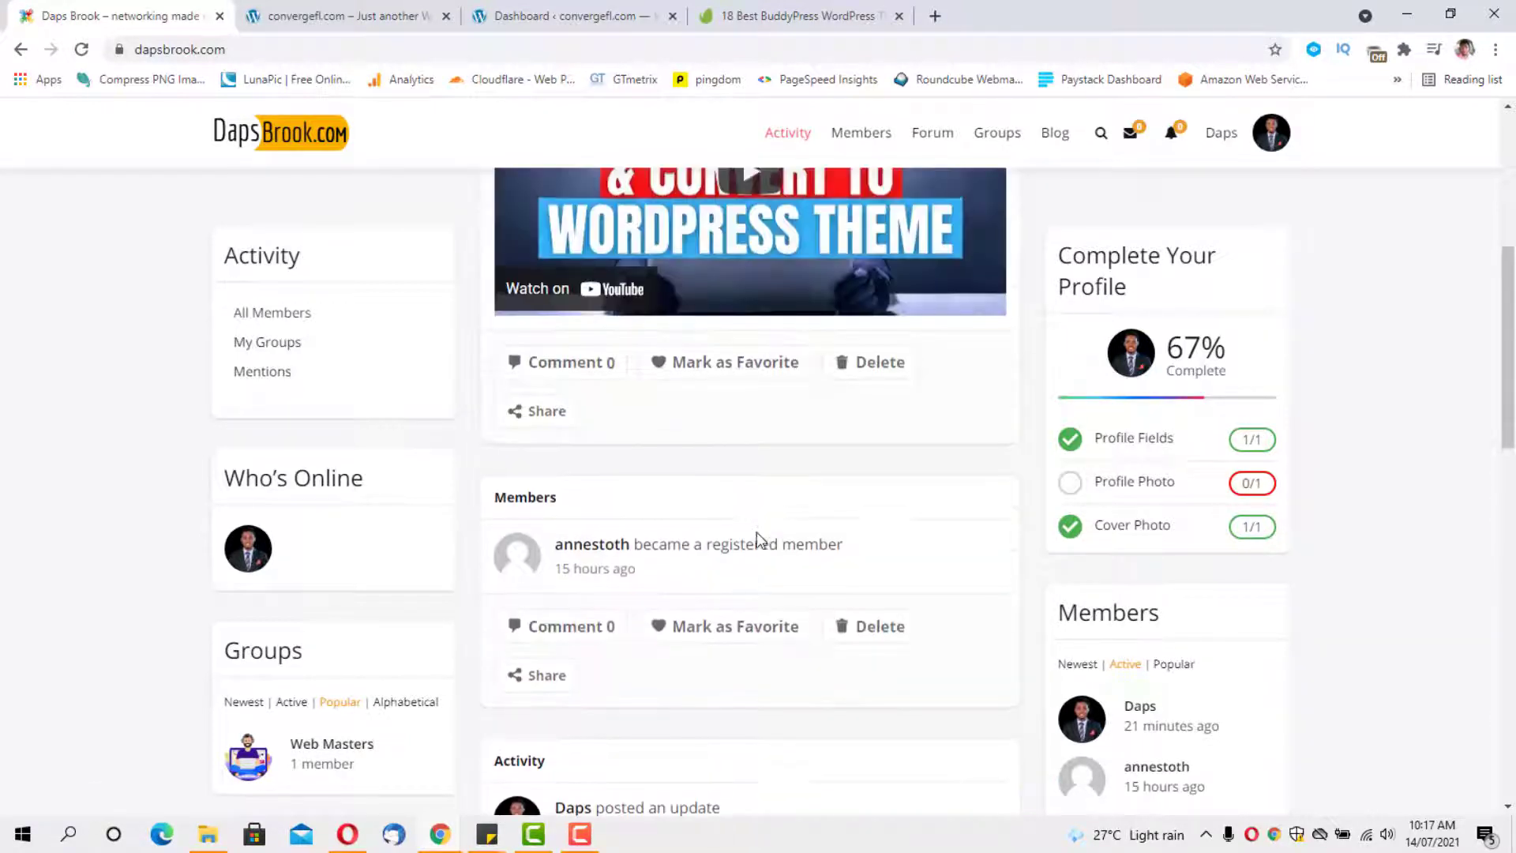
{"action": "scroll", "coordinate": [756, 531], "scroll_direction": "up", "scroll_amount": 2}
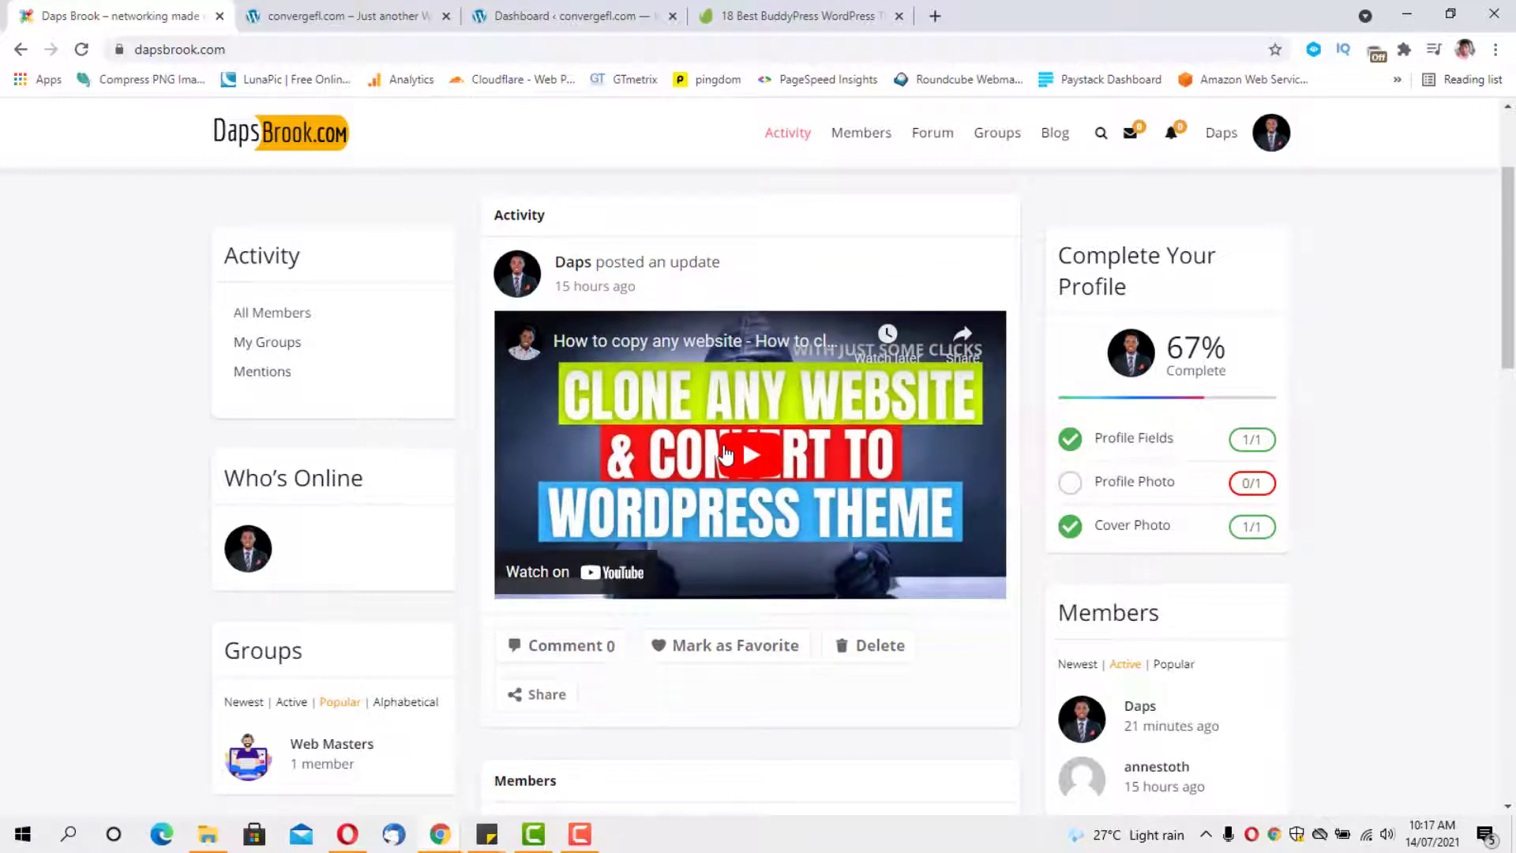
{"action": "scroll", "coordinate": [725, 453], "scroll_direction": "up", "scroll_amount": 2}
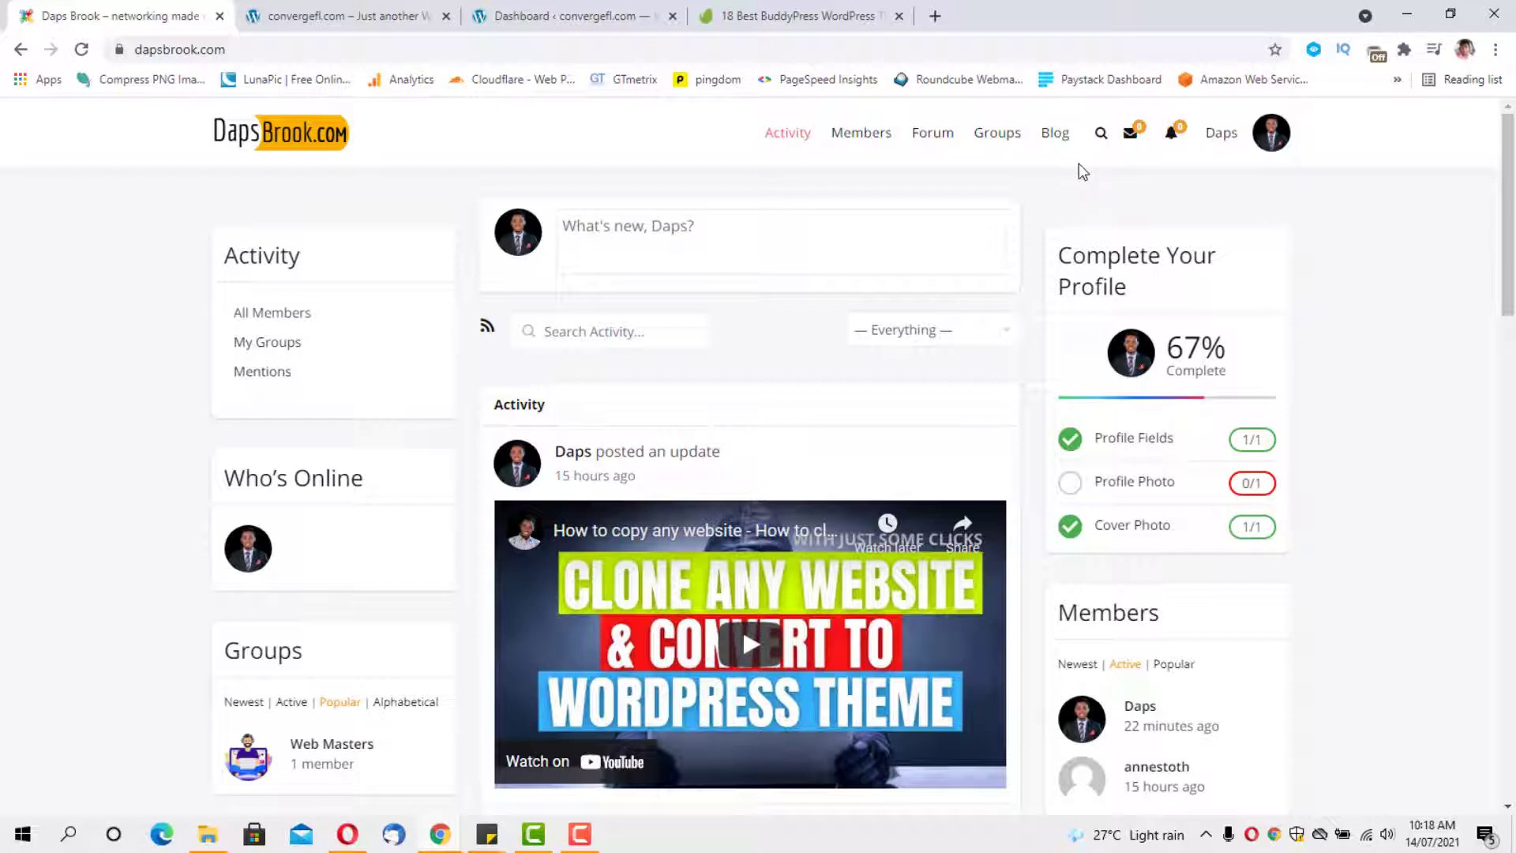
Look through the Envato Tuts+ article on the 18 best BuddyPress WordPress themes, including its best-seller overview and the first theme entry.
{"action": "left_click", "coordinate": [775, 12]}
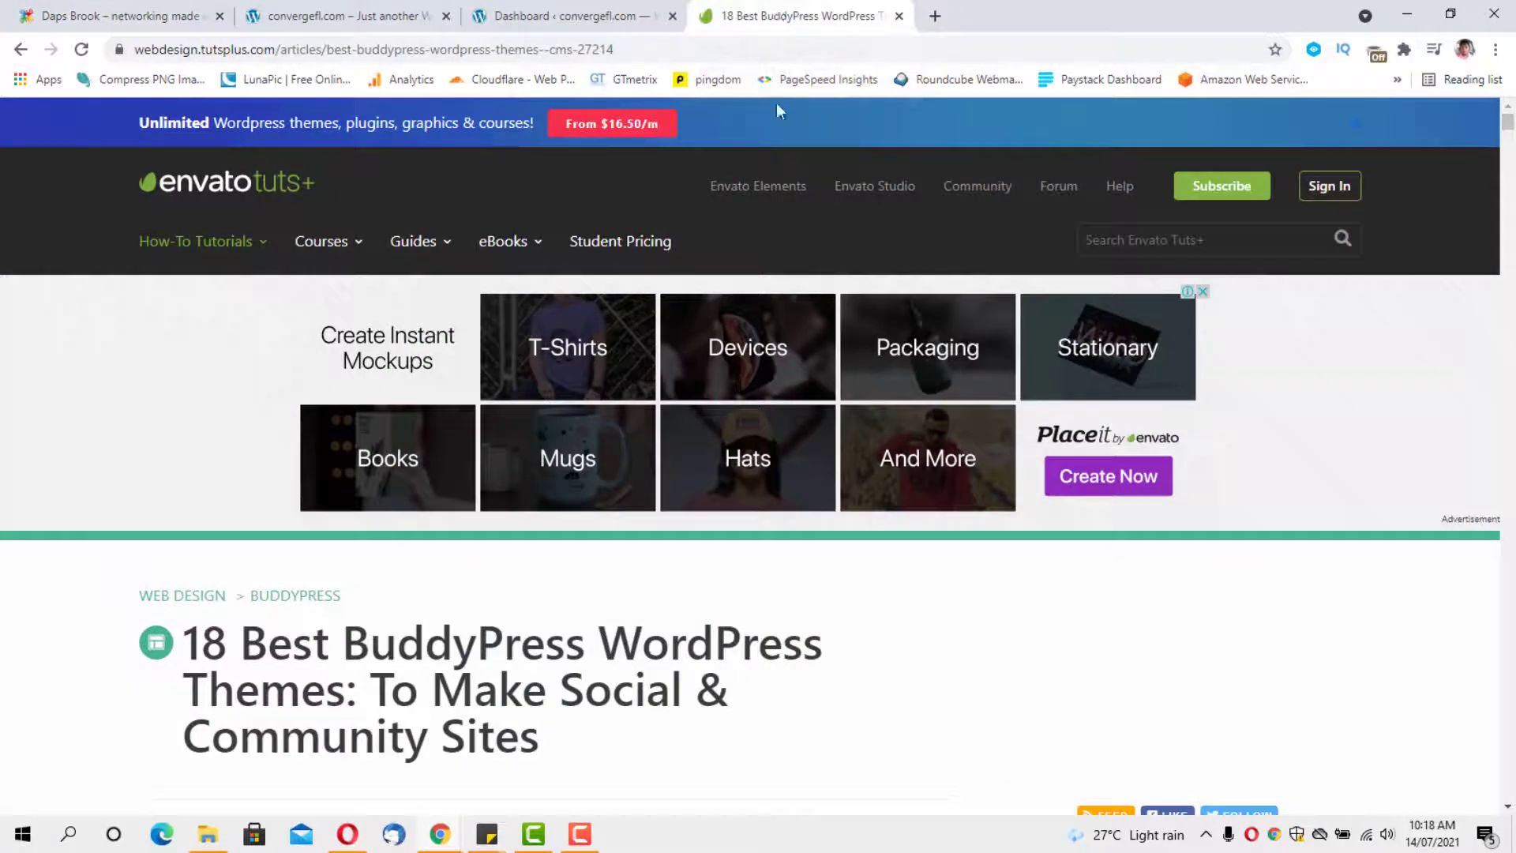
{"action": "scroll", "coordinate": [903, 292], "scroll_direction": "down", "scroll_amount": 6}
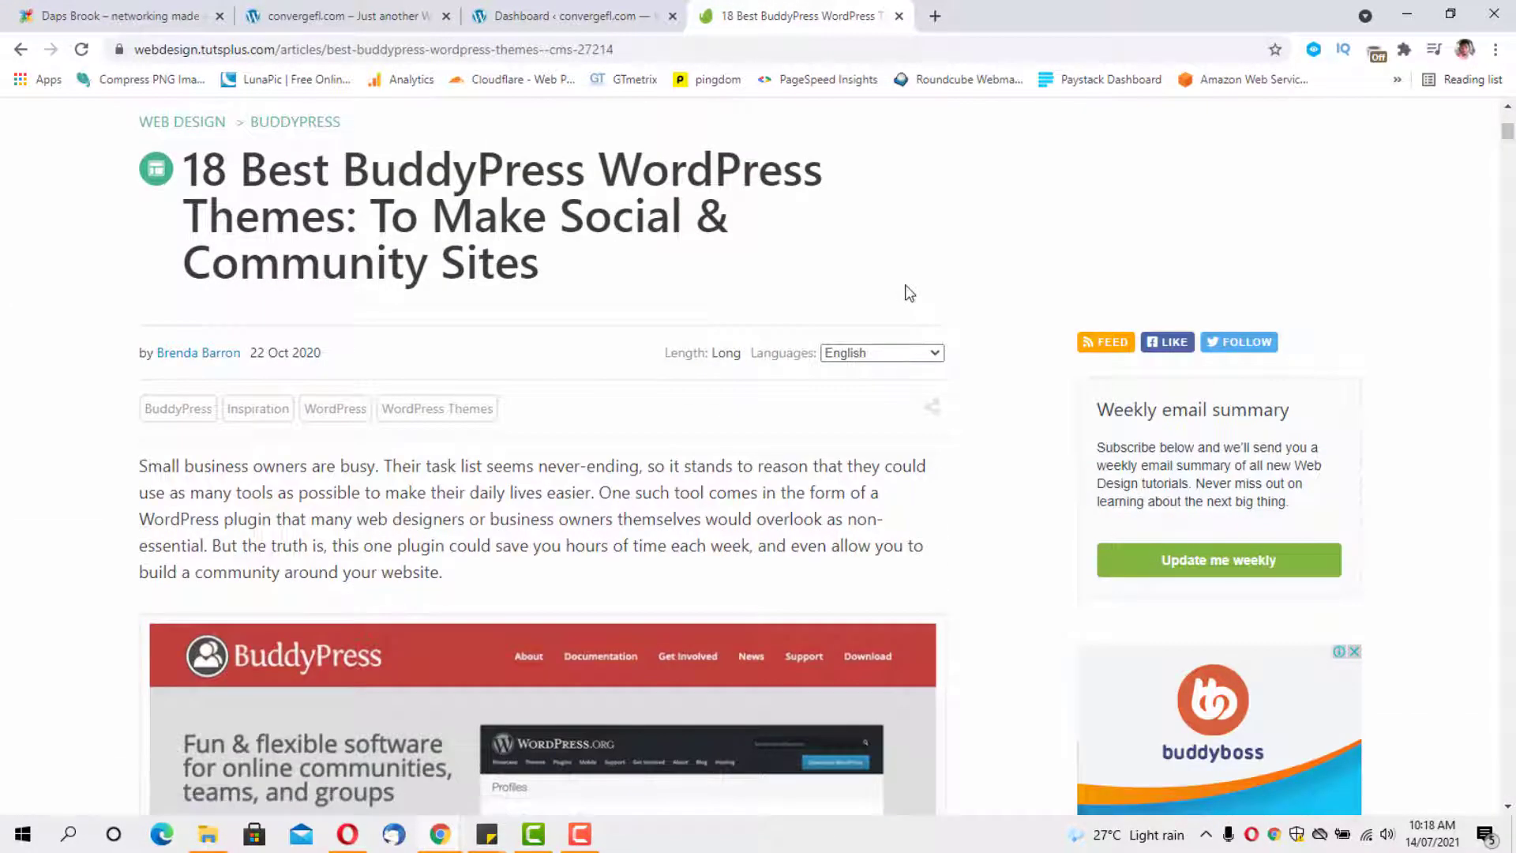
{"action": "scroll", "coordinate": [908, 293], "scroll_direction": "down", "scroll_amount": 15}
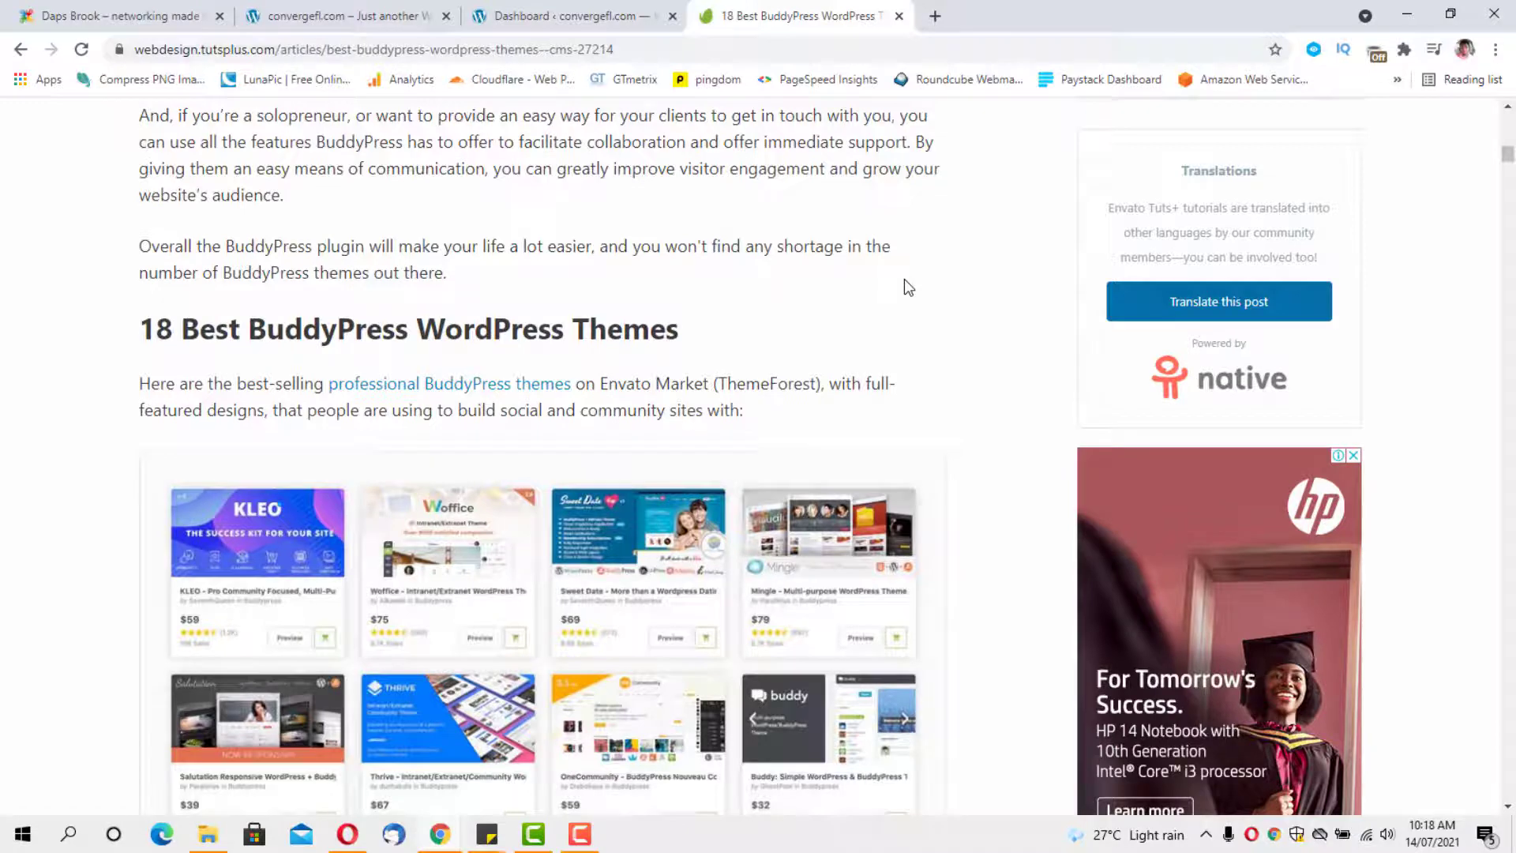
{"action": "scroll", "coordinate": [944, 284], "scroll_direction": "down", "scroll_amount": 4}
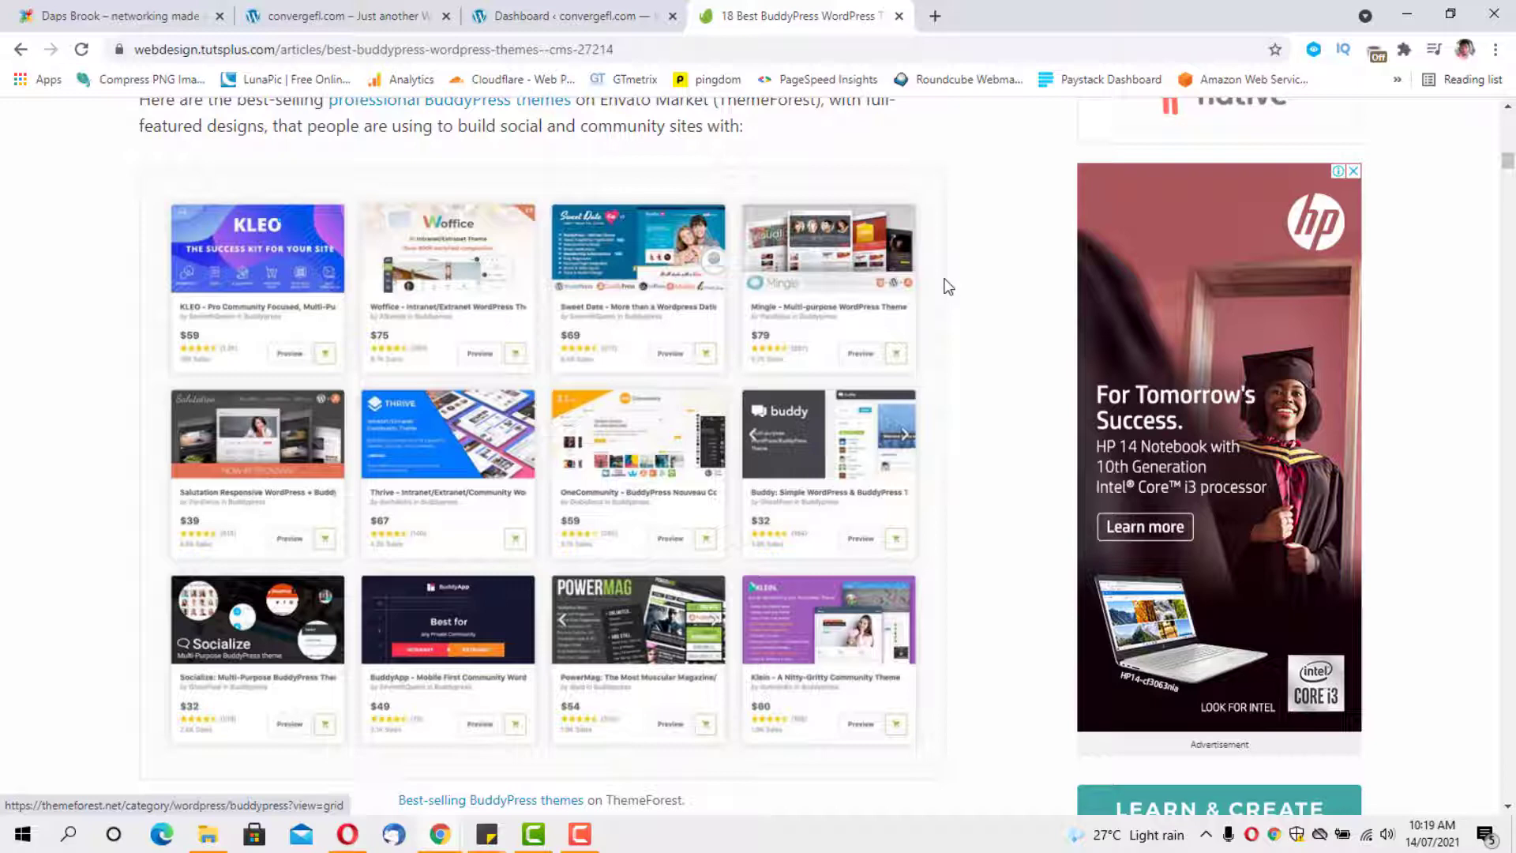
{"action": "scroll", "coordinate": [947, 287], "scroll_direction": "down", "scroll_amount": 8}
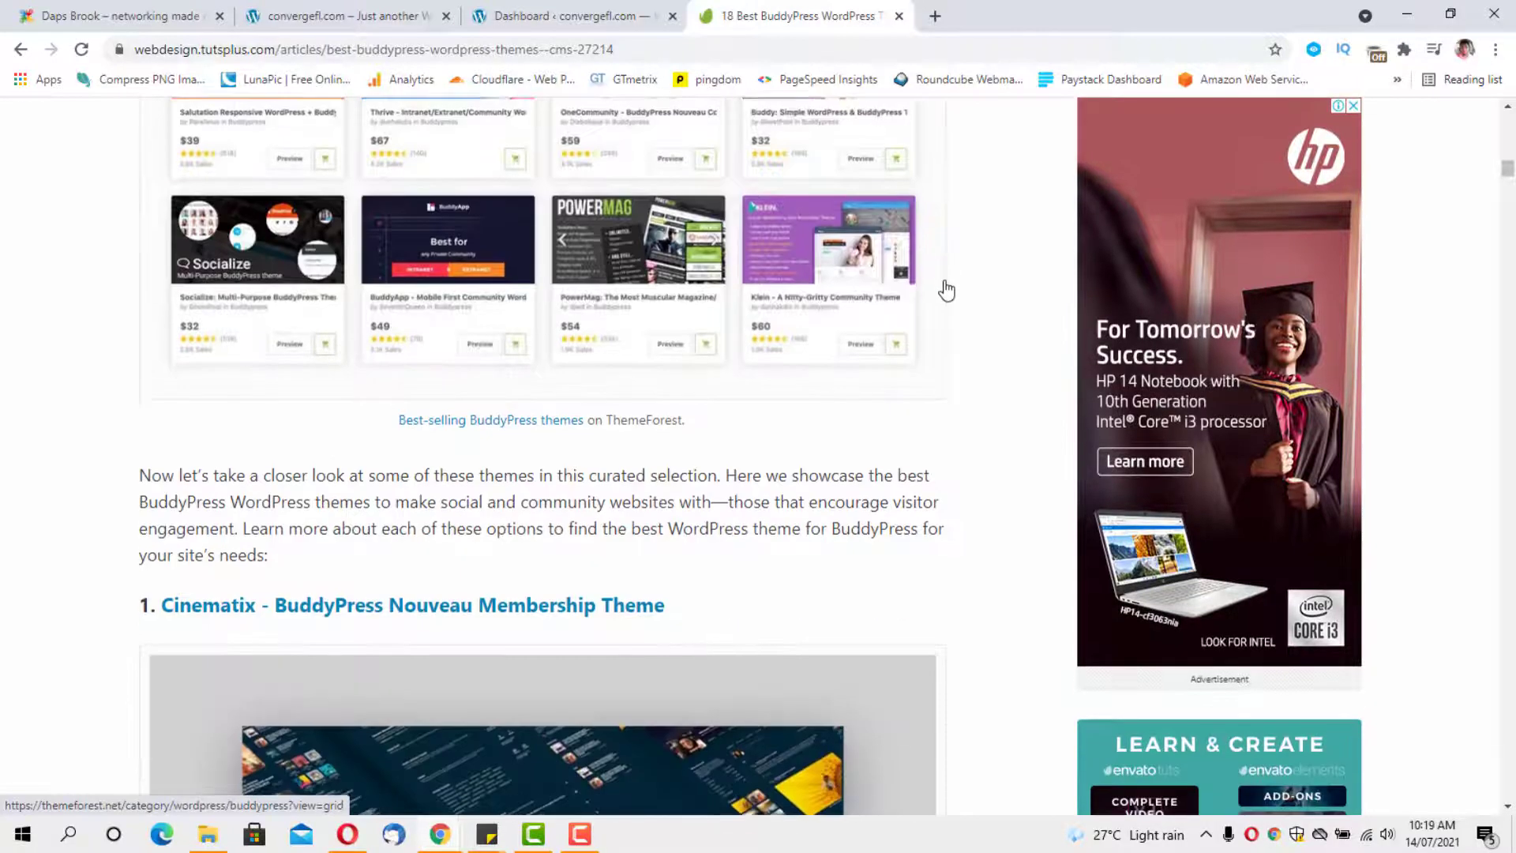
{"action": "scroll", "coordinate": [946, 287], "scroll_direction": "down", "scroll_amount": 5}
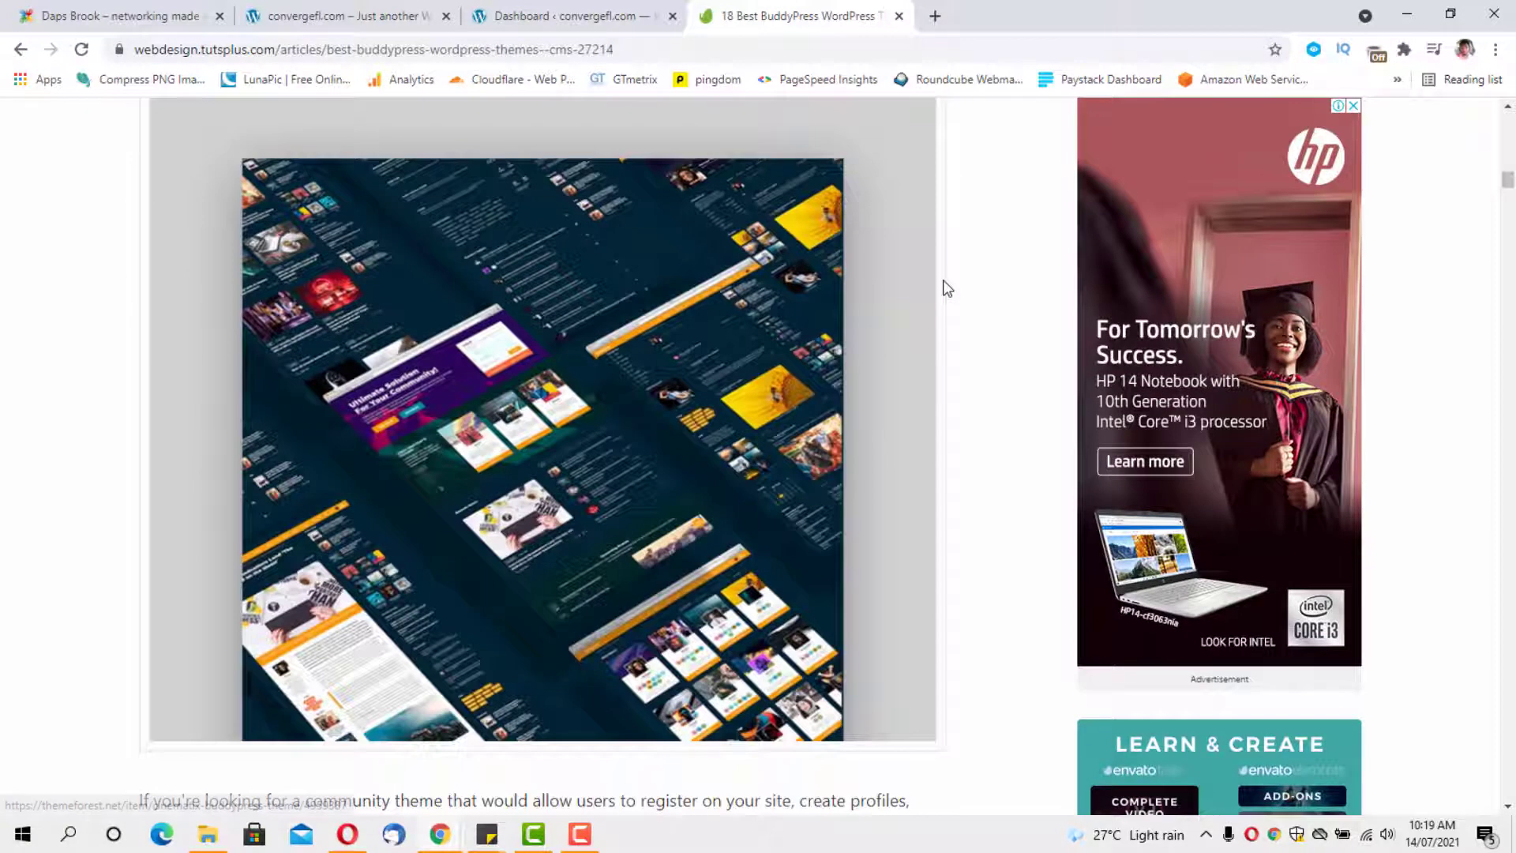
{"action": "scroll", "coordinate": [946, 287], "scroll_direction": "up", "scroll_amount": 2}
{"action": "scroll", "coordinate": [945, 288], "scroll_direction": "up", "scroll_amount": 1}
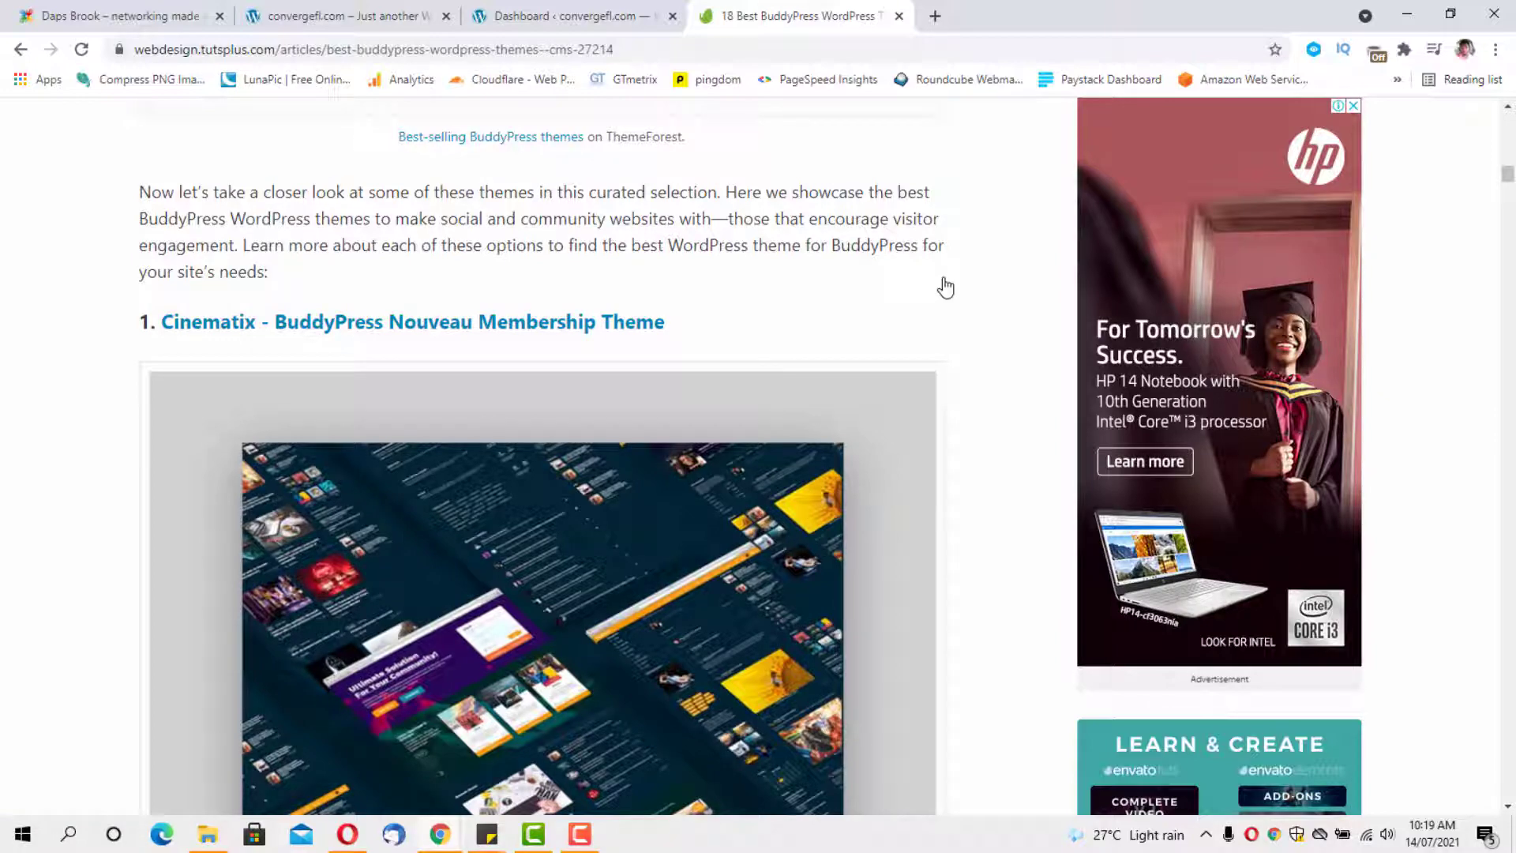
{"action": "scroll", "coordinate": [945, 287], "scroll_direction": "up", "scroll_amount": 12}
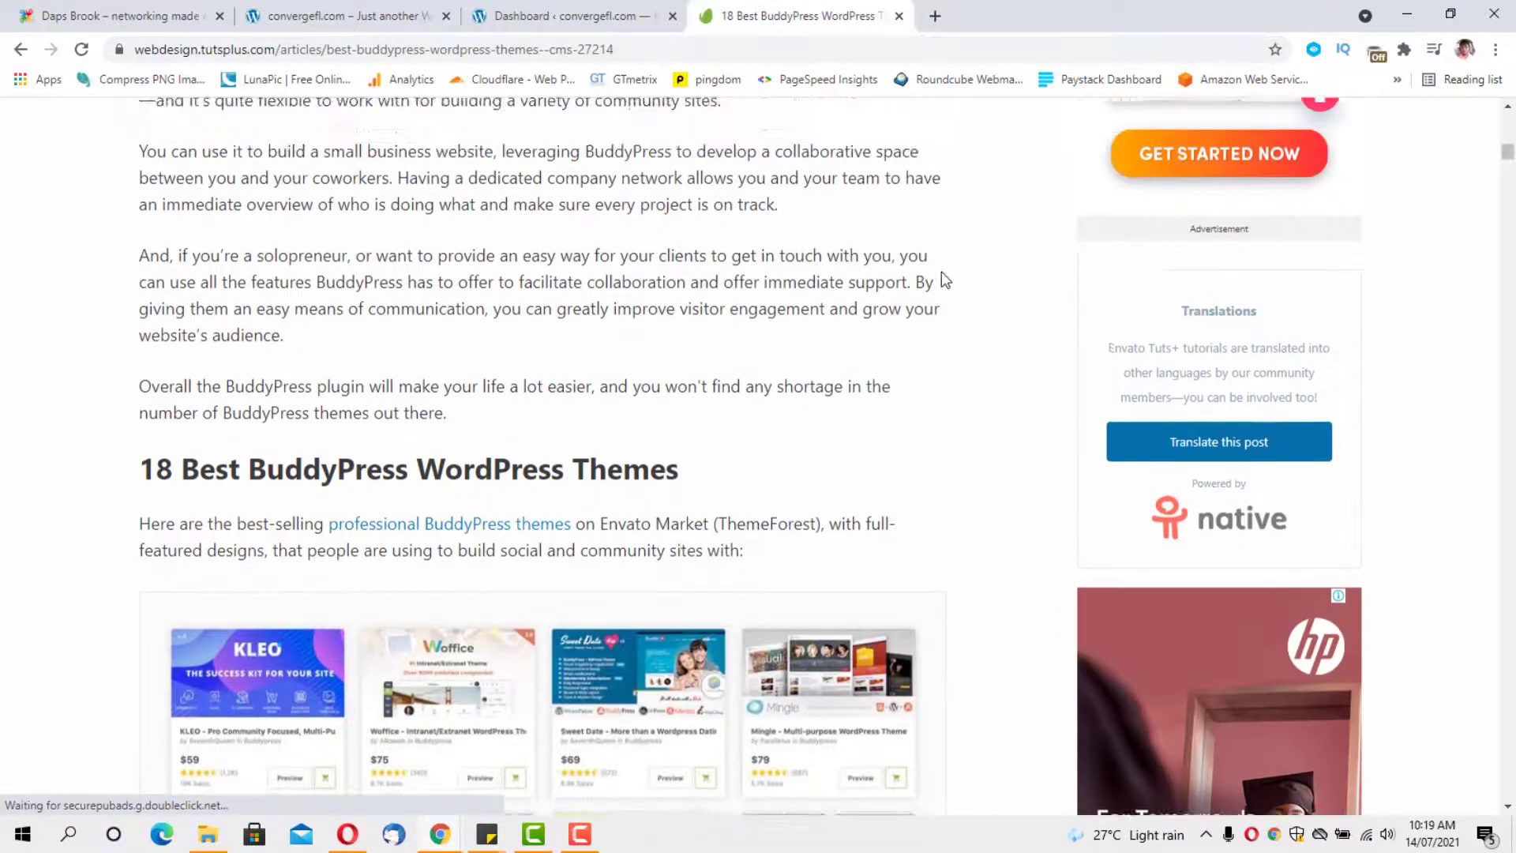
{"action": "scroll", "coordinate": [941, 273], "scroll_direction": "up", "scroll_amount": 15}
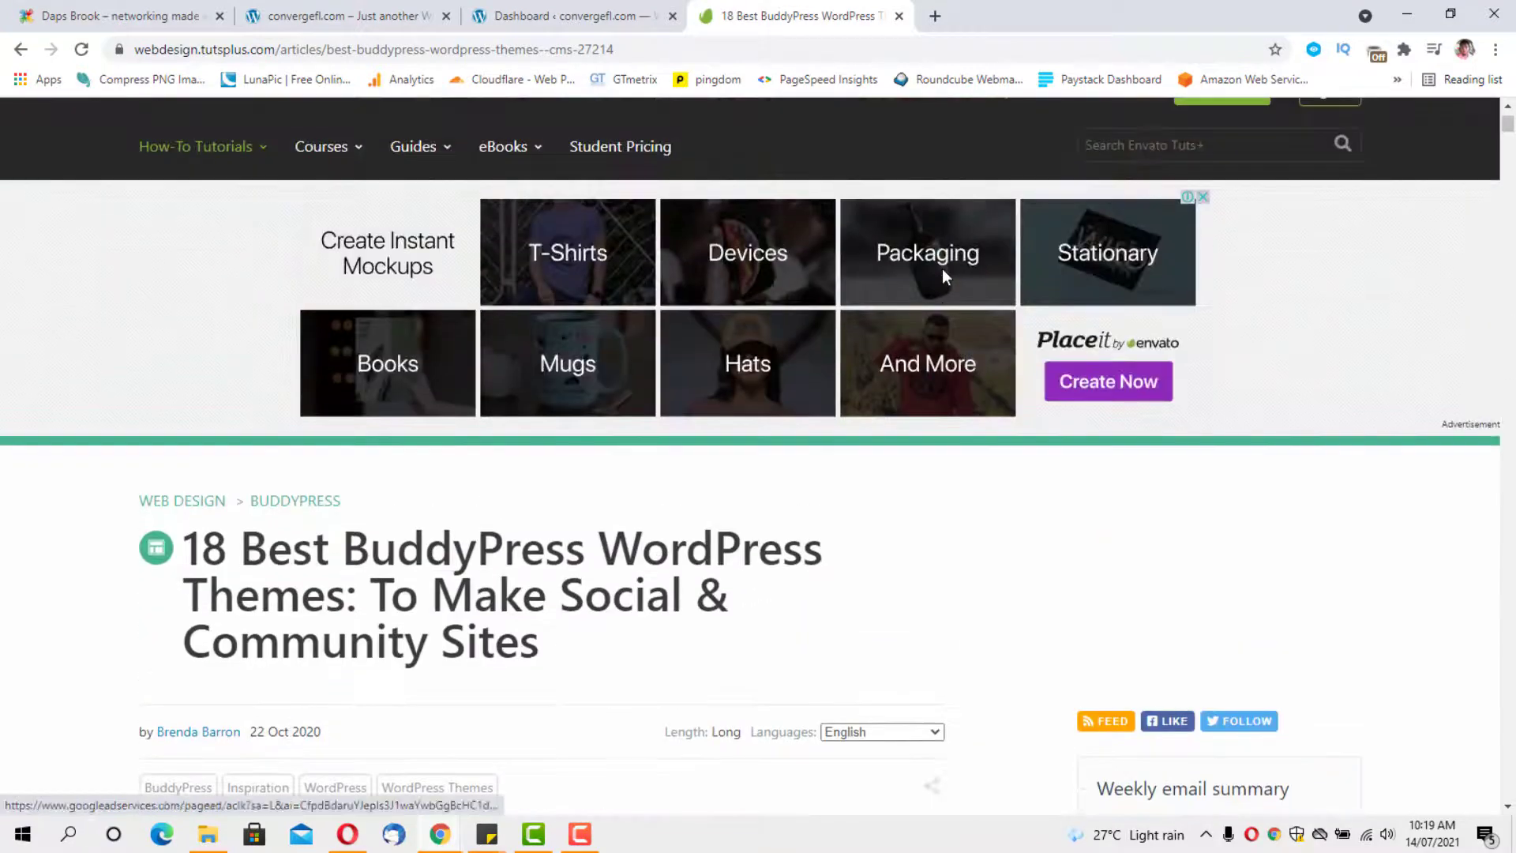
{"action": "scroll", "coordinate": [942, 271], "scroll_direction": "down", "scroll_amount": 6}
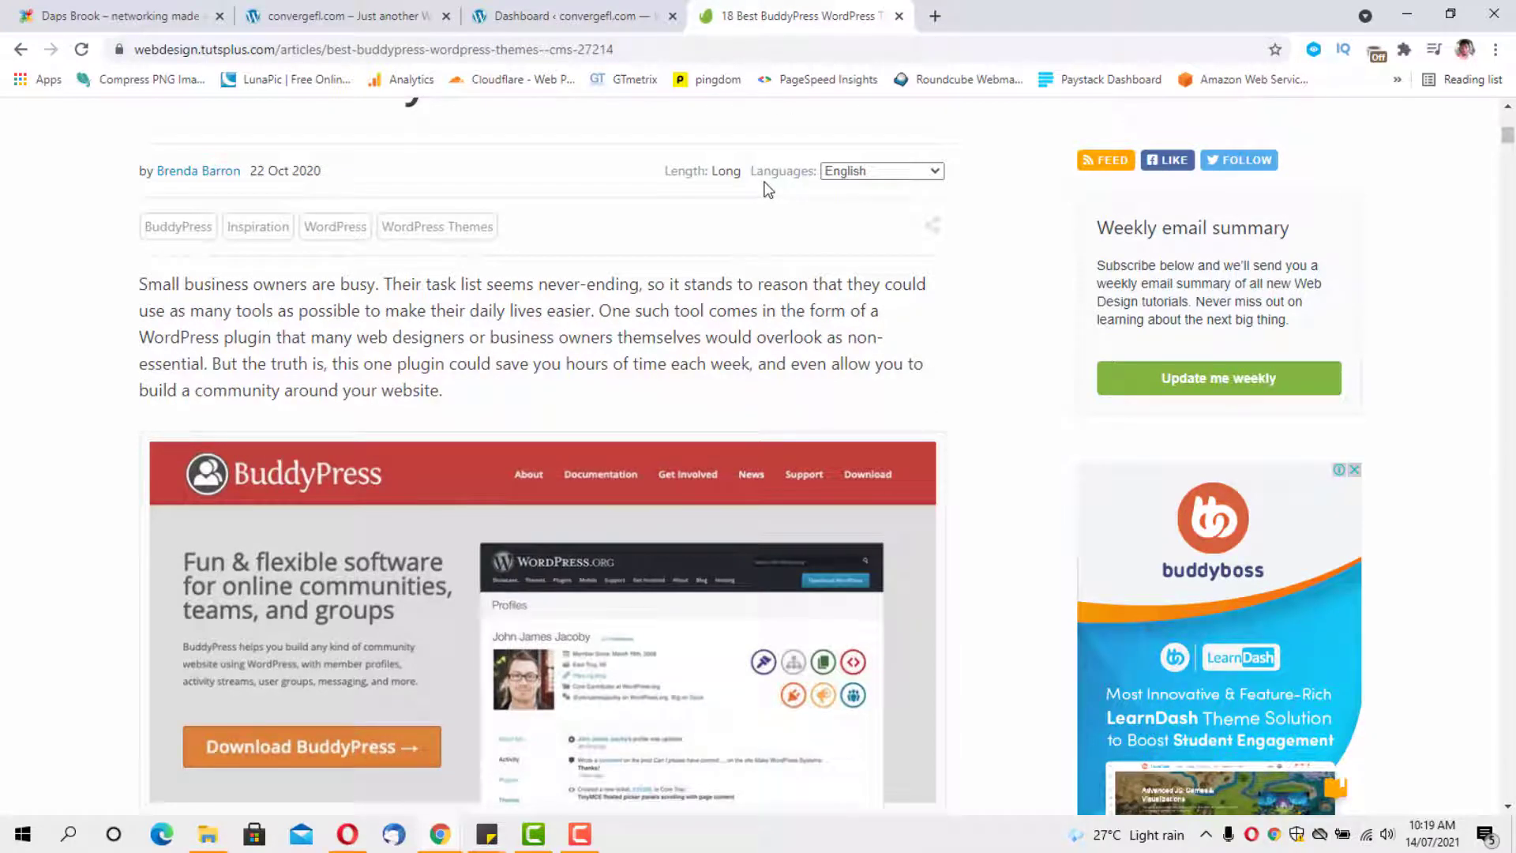
Compare the finished dapsbrook.com community with the fresh convergefl.com WordPress site and its admin dashboard.
{"action": "left_click", "coordinate": [545, 14]}
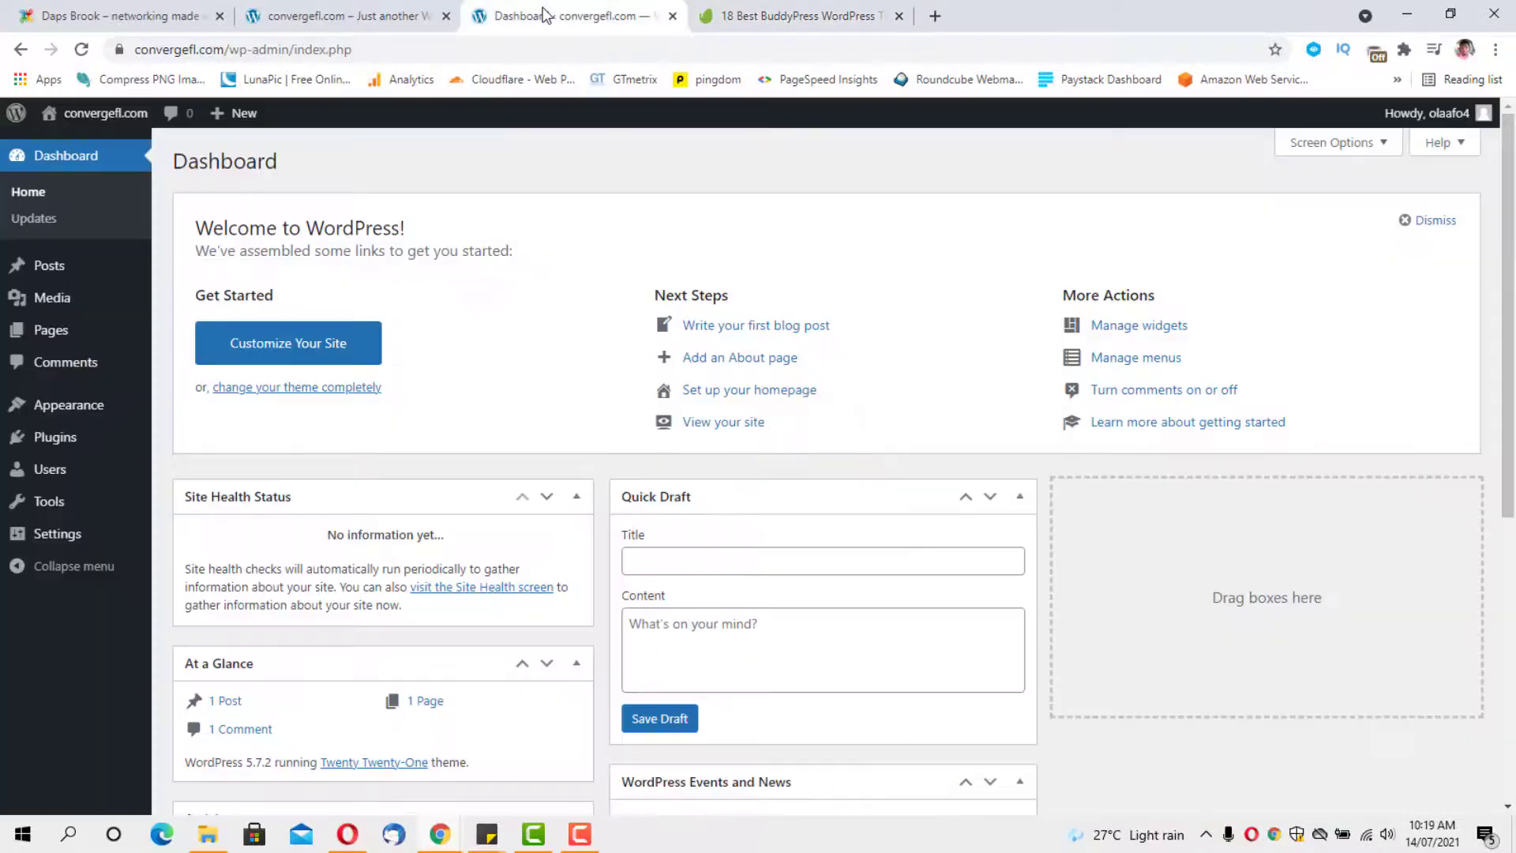
{"action": "left_click", "coordinate": [101, 11]}
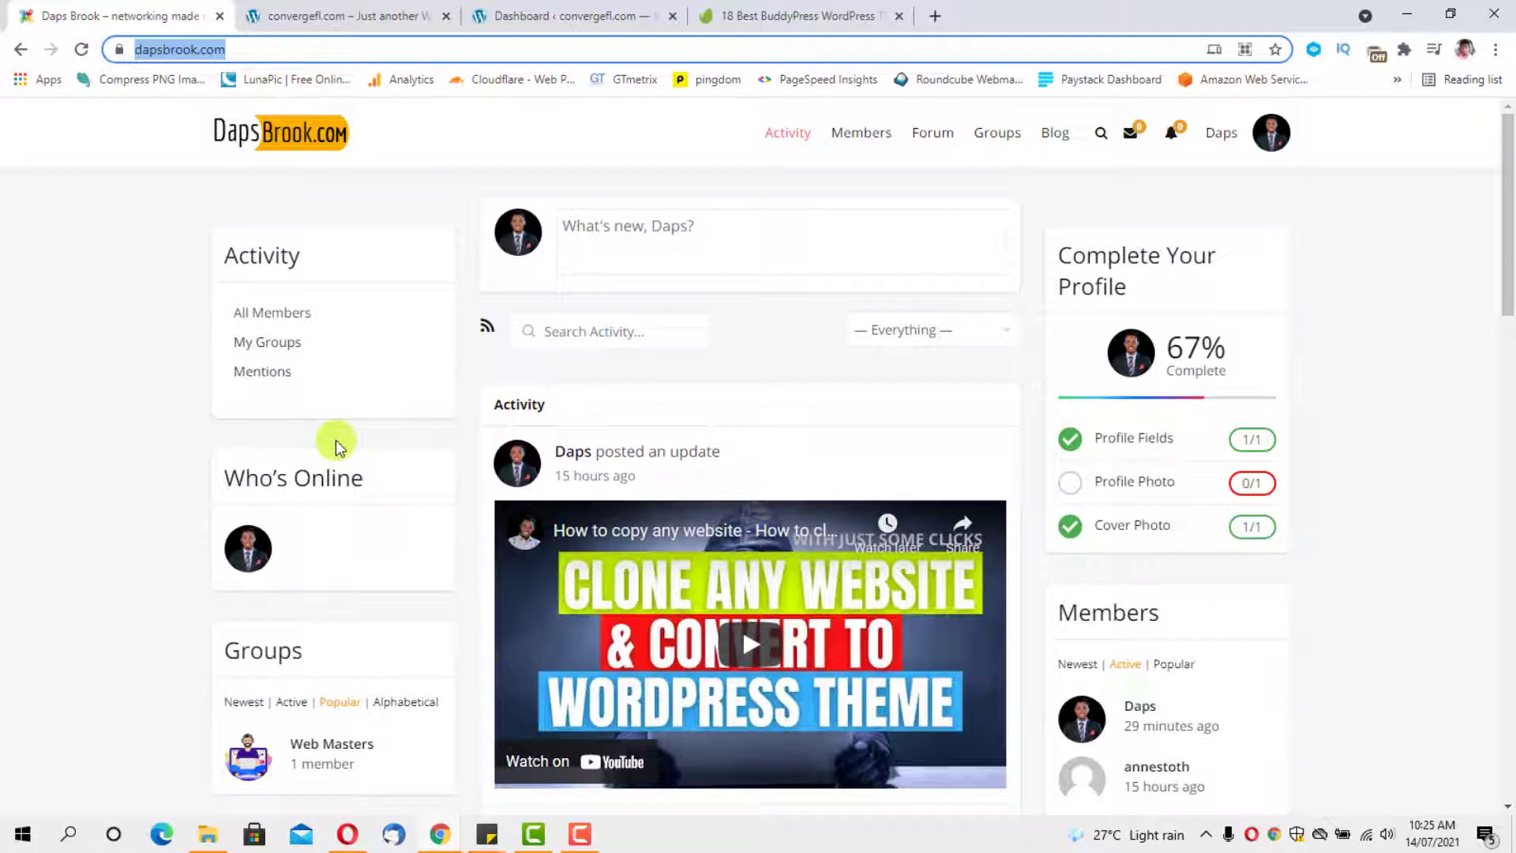
{"action": "left_click", "coordinate": [349, 17]}
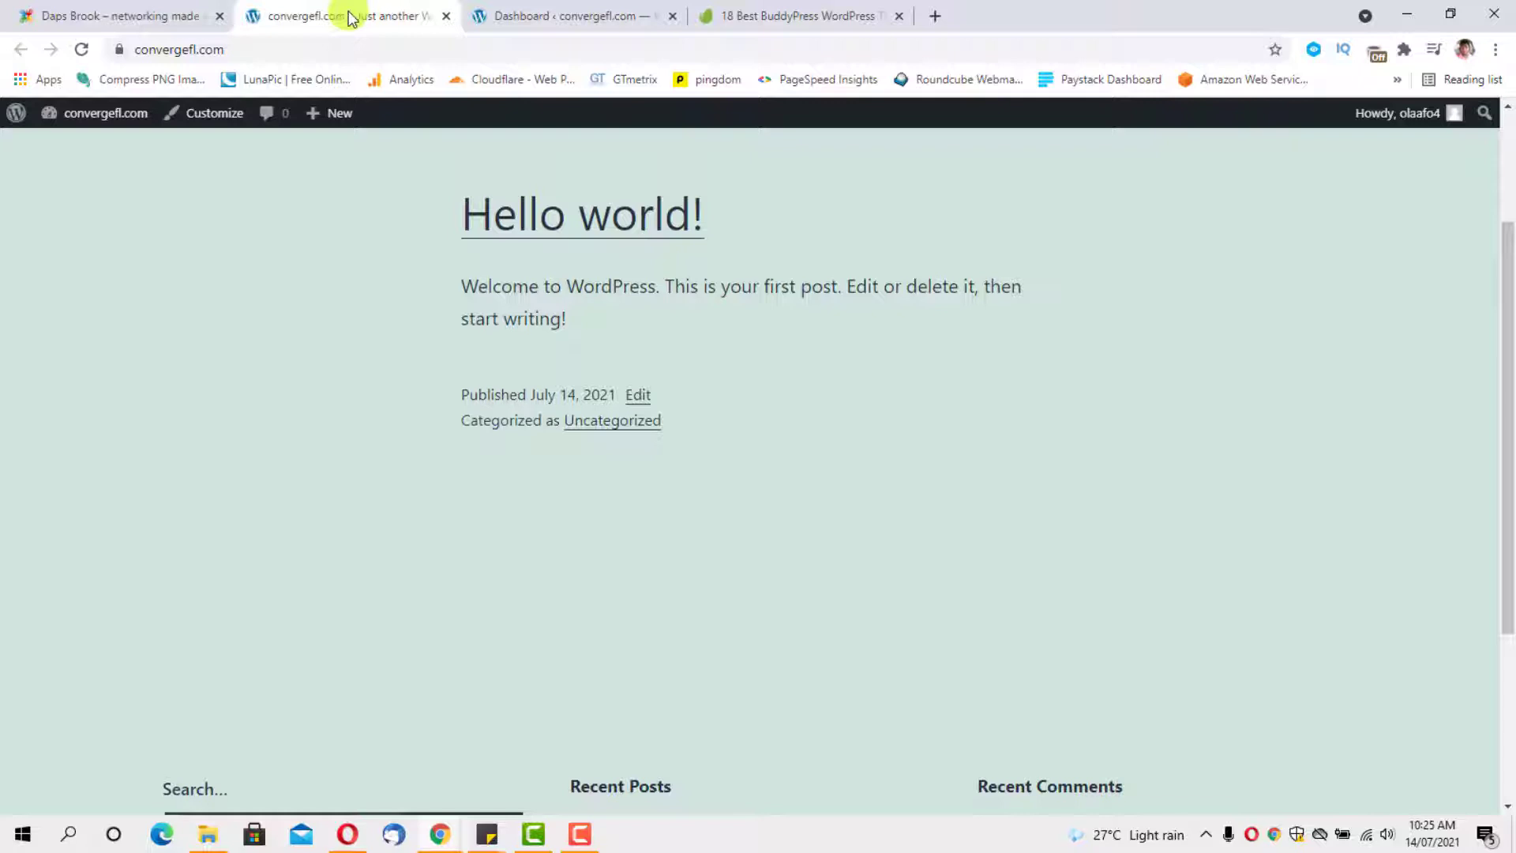
{"action": "left_click", "coordinate": [118, 14]}
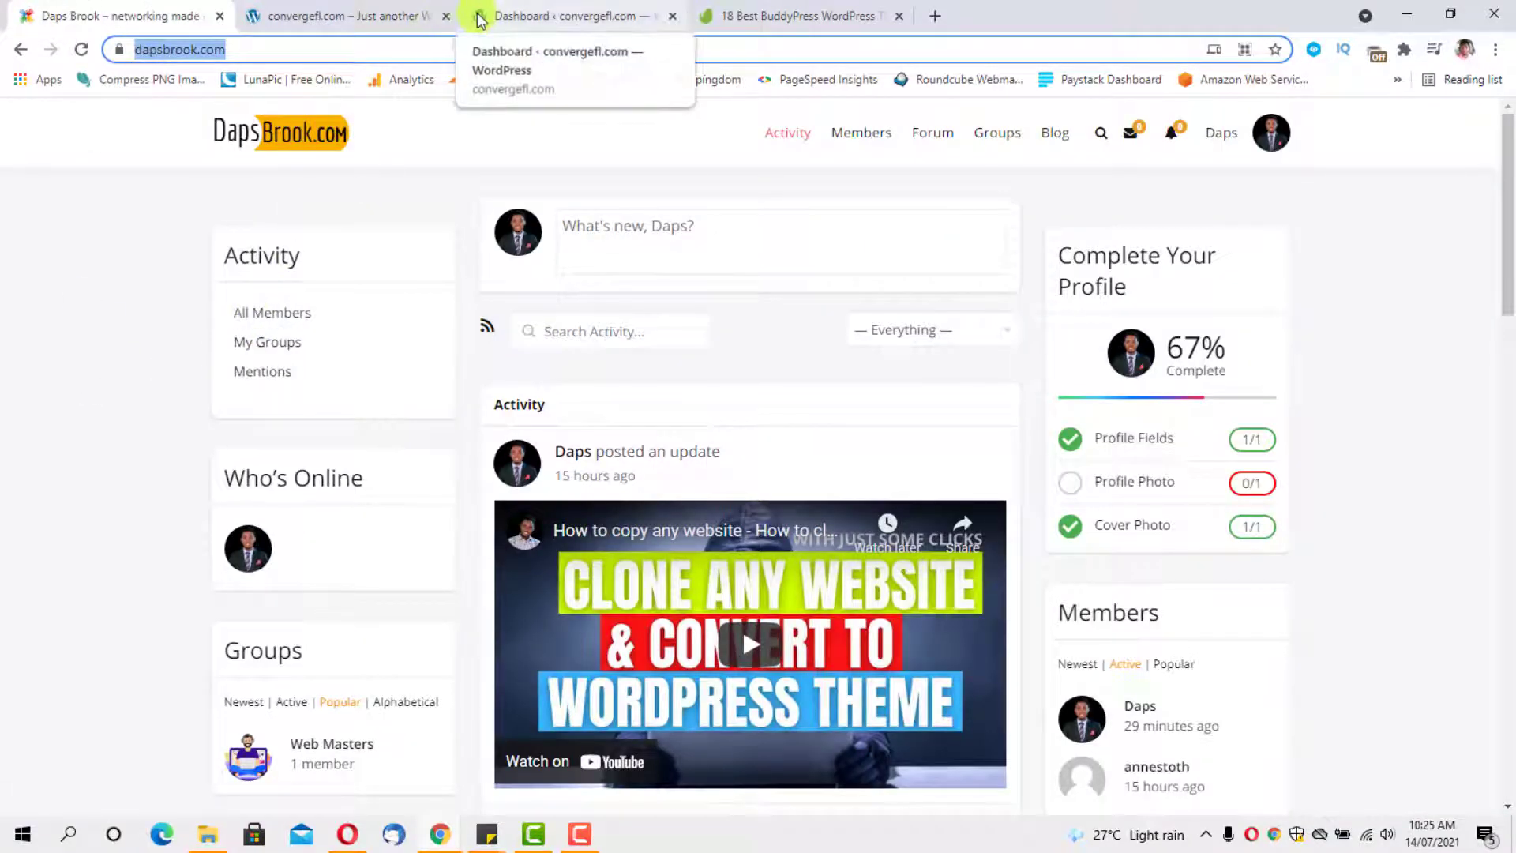
Open the installed themes page in the convergefl.com WordPress admin and review the current theme.
{"action": "left_click", "coordinate": [521, 16]}
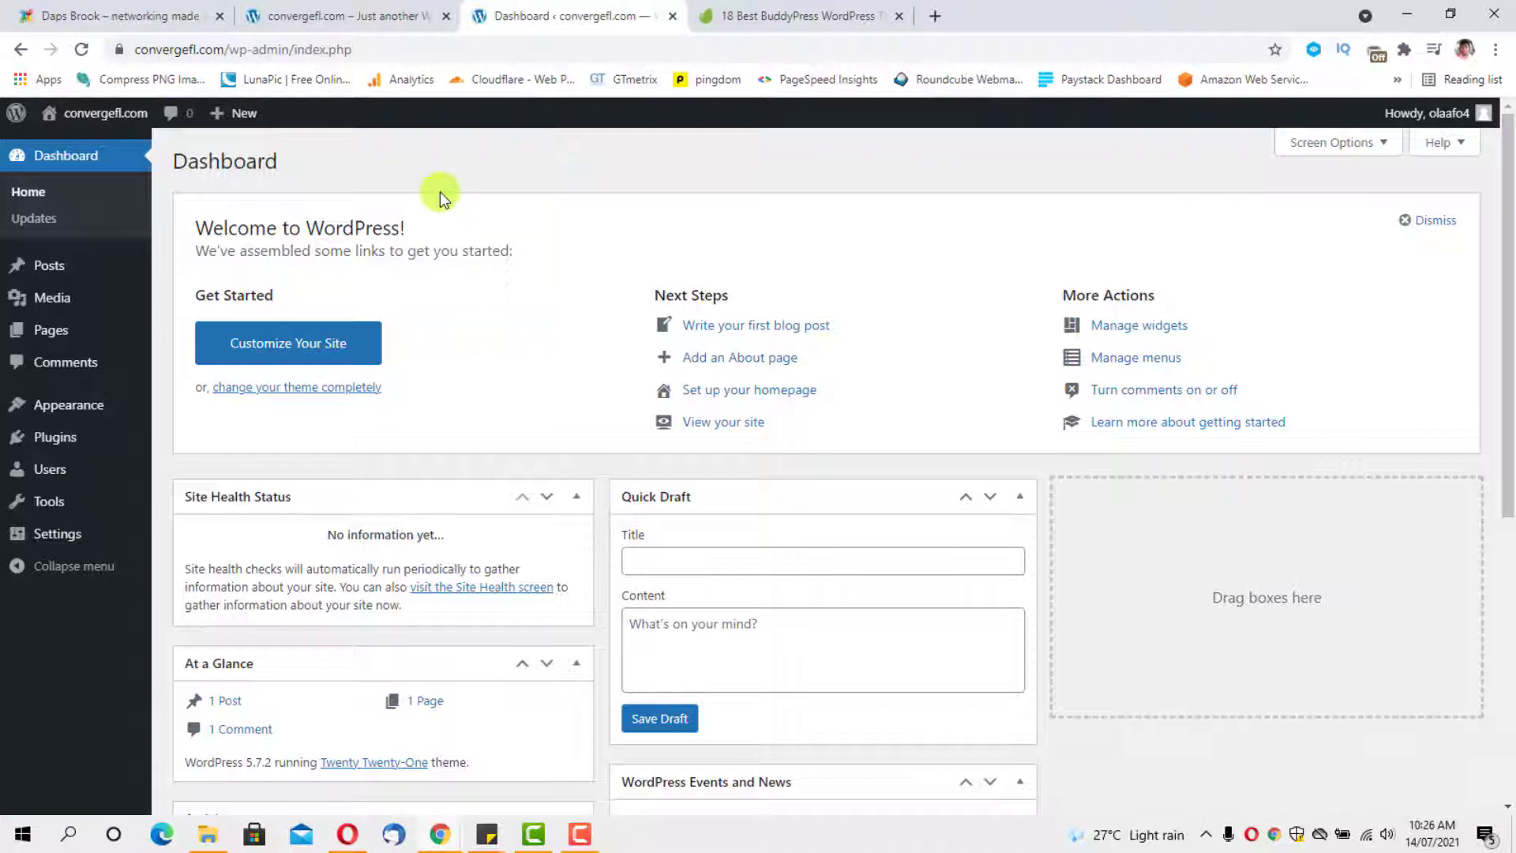
{"action": "mouse_move", "coordinate": [47, 401]}
{"action": "left_click", "coordinate": [187, 410]}
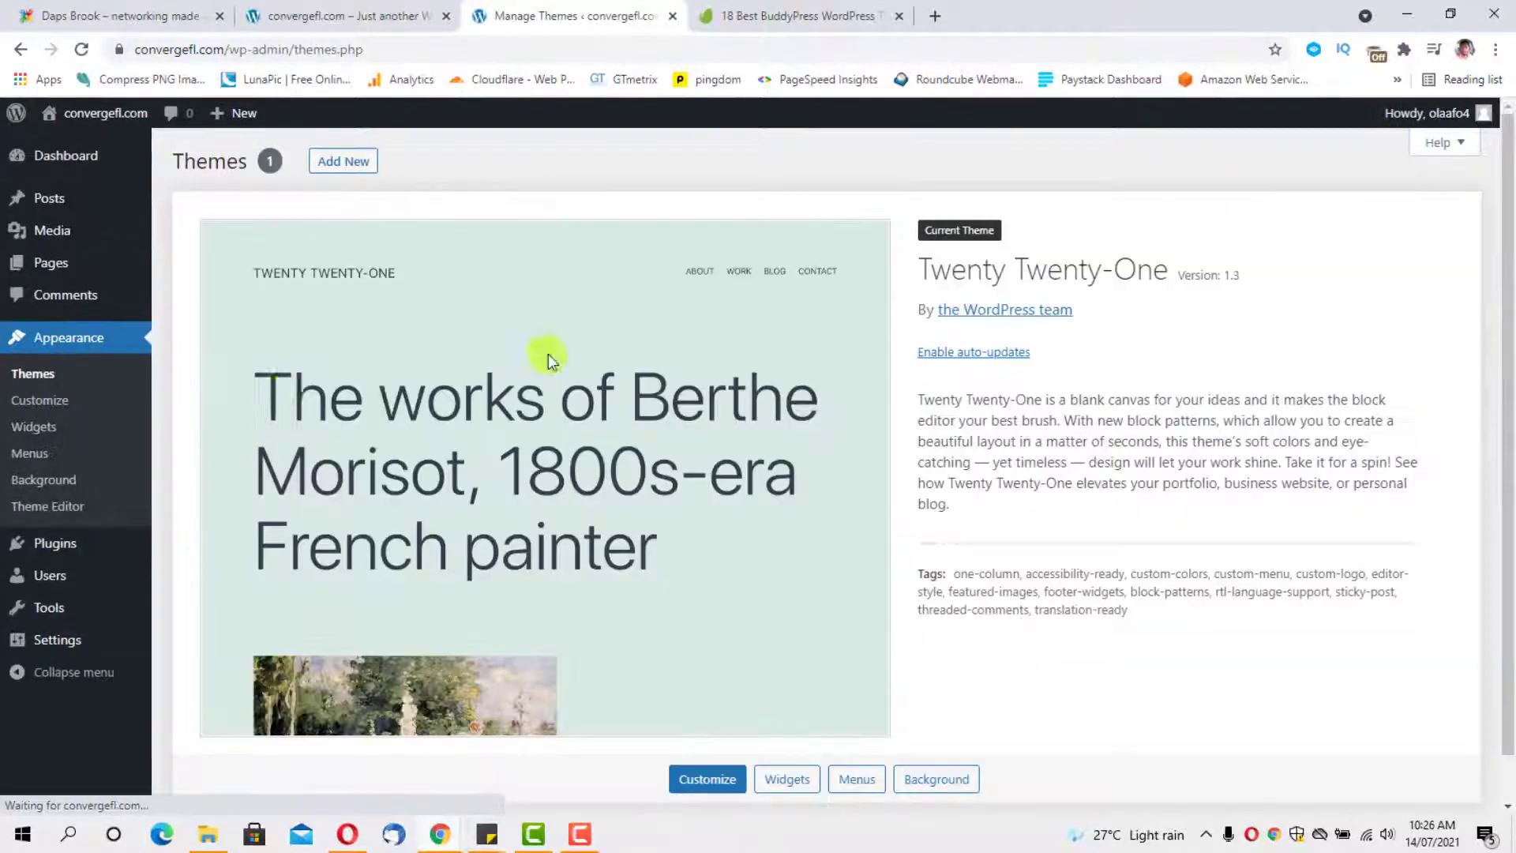
{"action": "scroll", "coordinate": [526, 256], "scroll_direction": "down", "scroll_amount": 1}
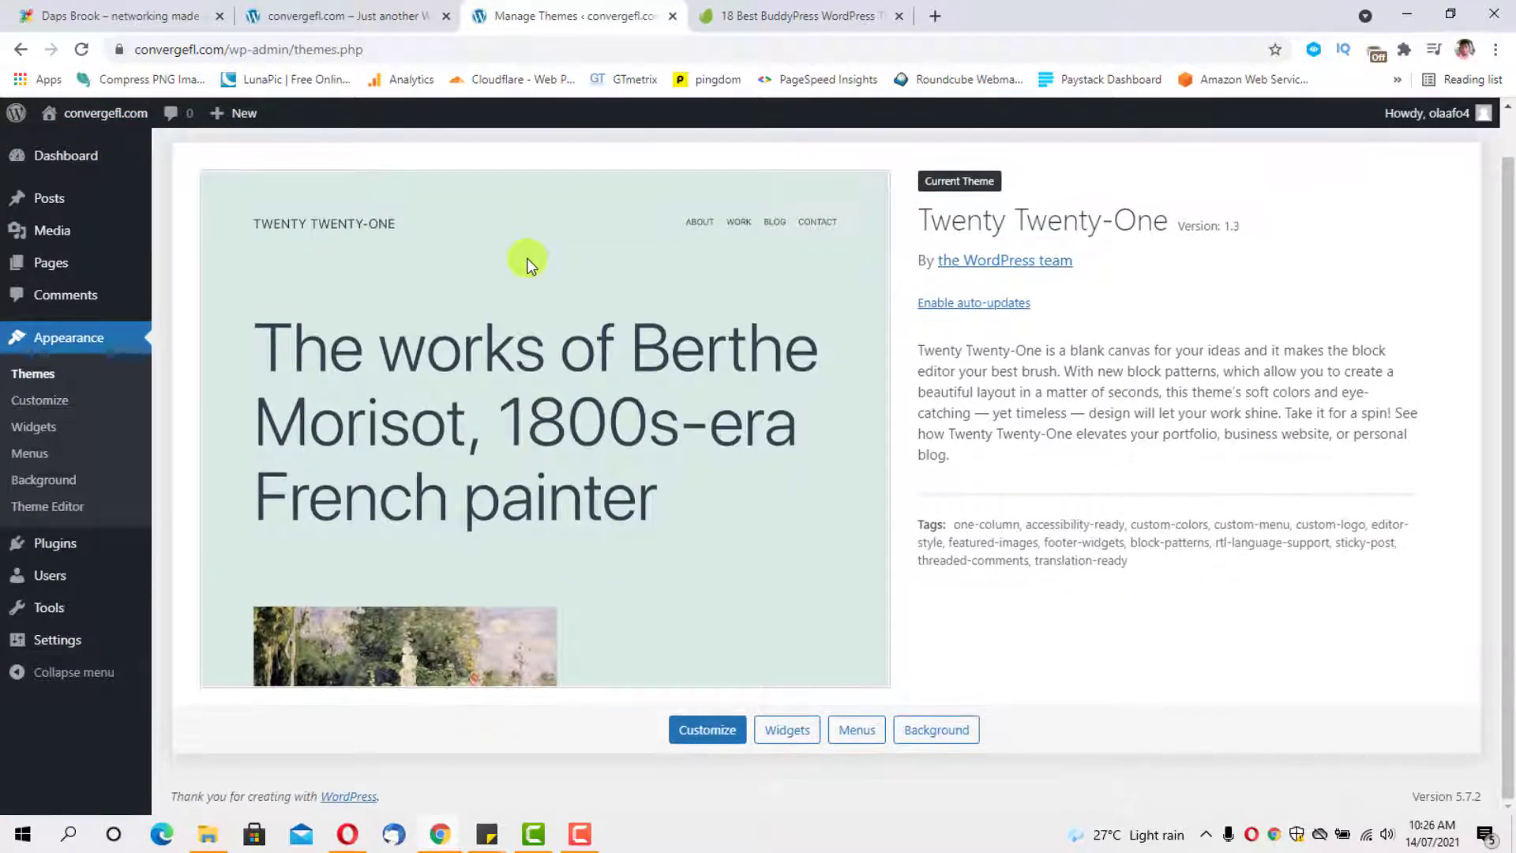
{"action": "scroll", "coordinate": [528, 260], "scroll_direction": "up", "scroll_amount": 1}
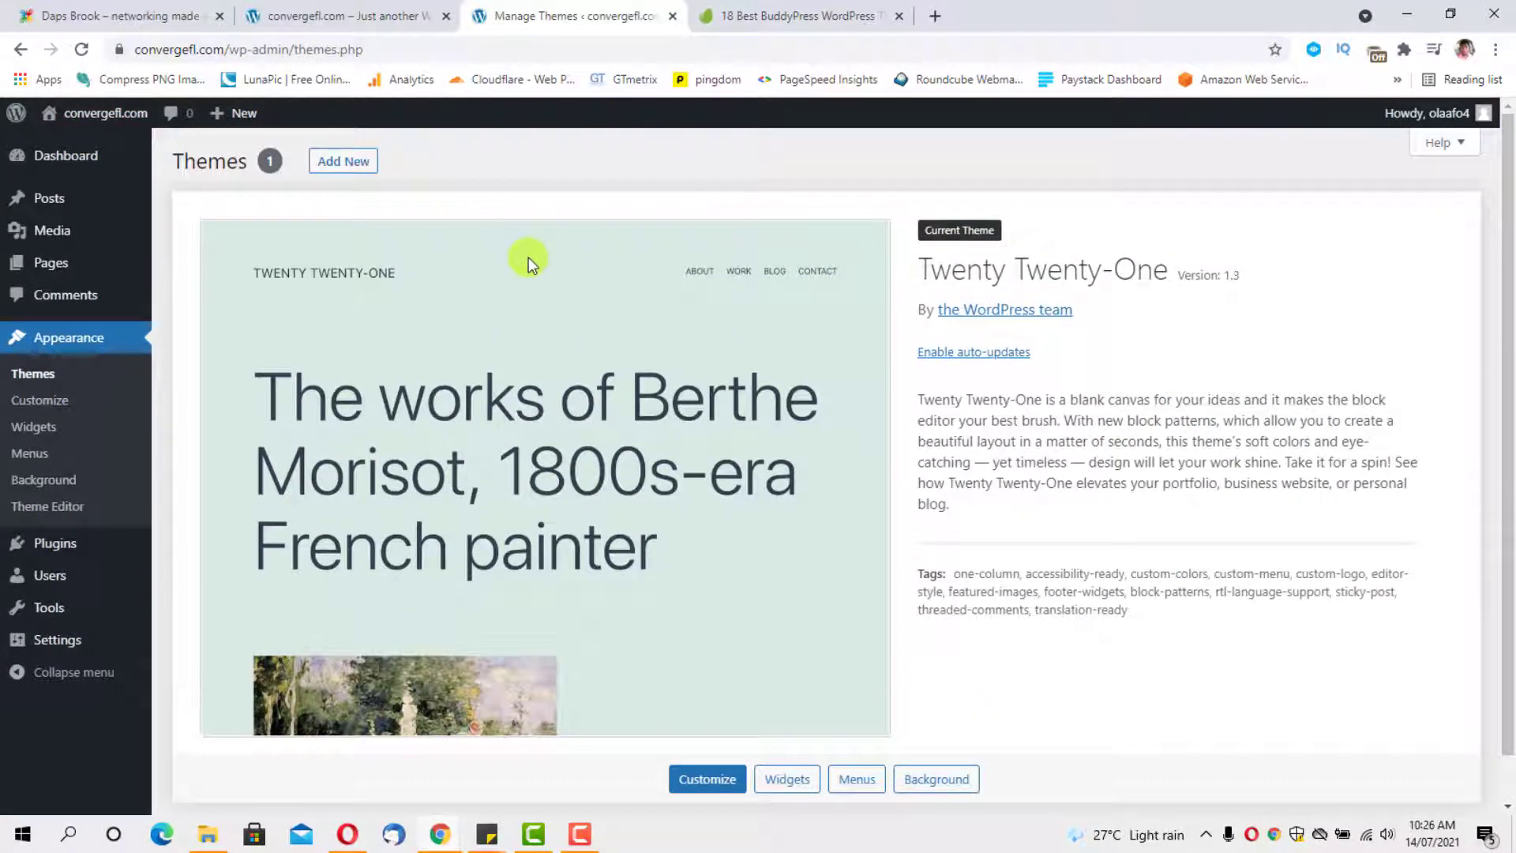
Search the WordPress theme directory for "buddyx", then install and activate the BuddyX theme.
{"action": "left_click", "coordinate": [345, 162]}
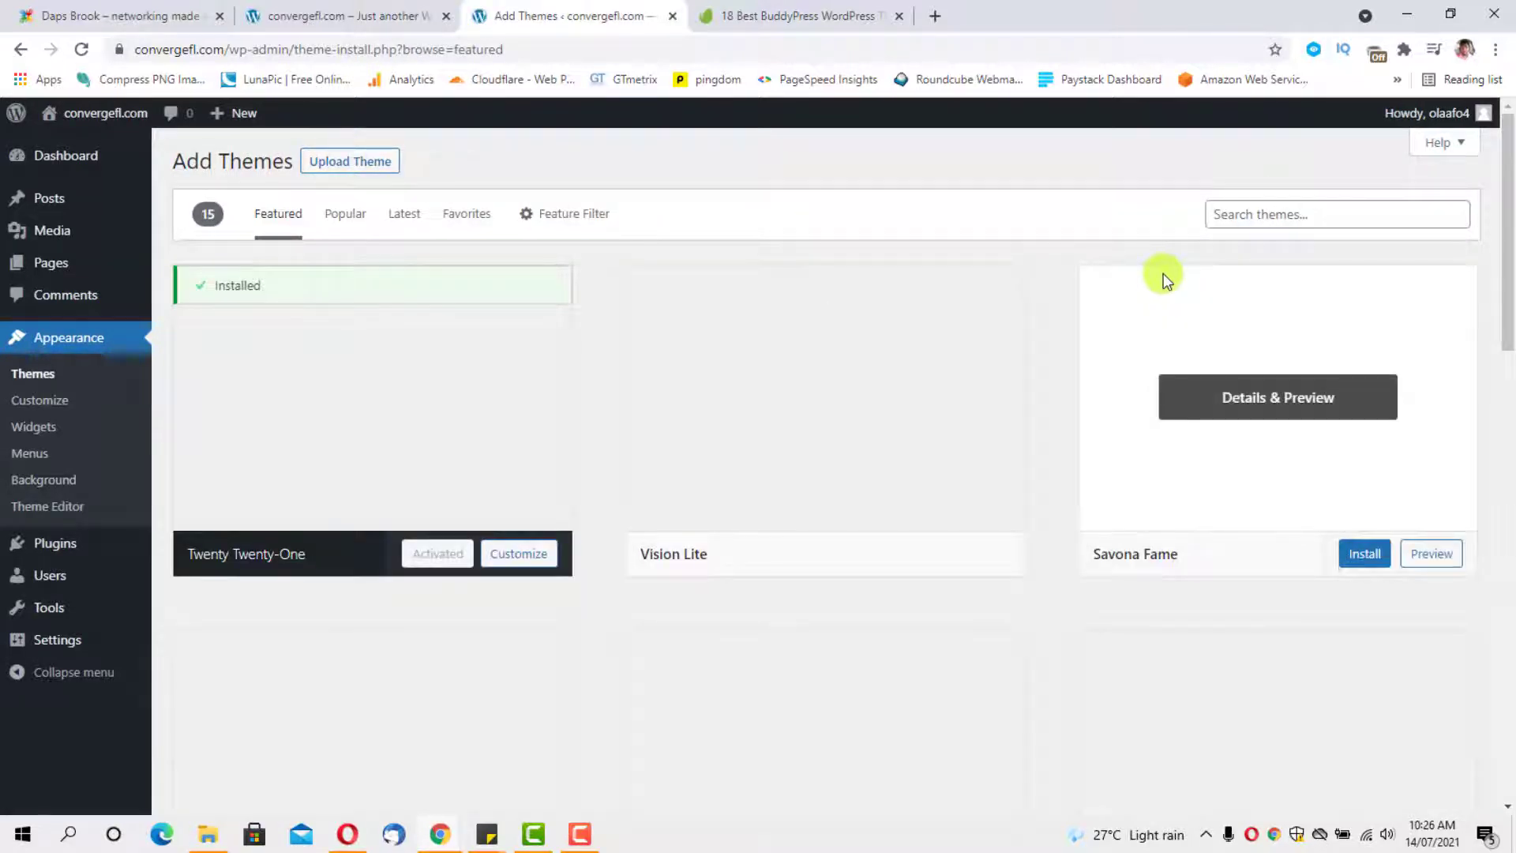
{"action": "left_click", "coordinate": [1245, 212]}
{"action": "type", "text": "buddyx"}
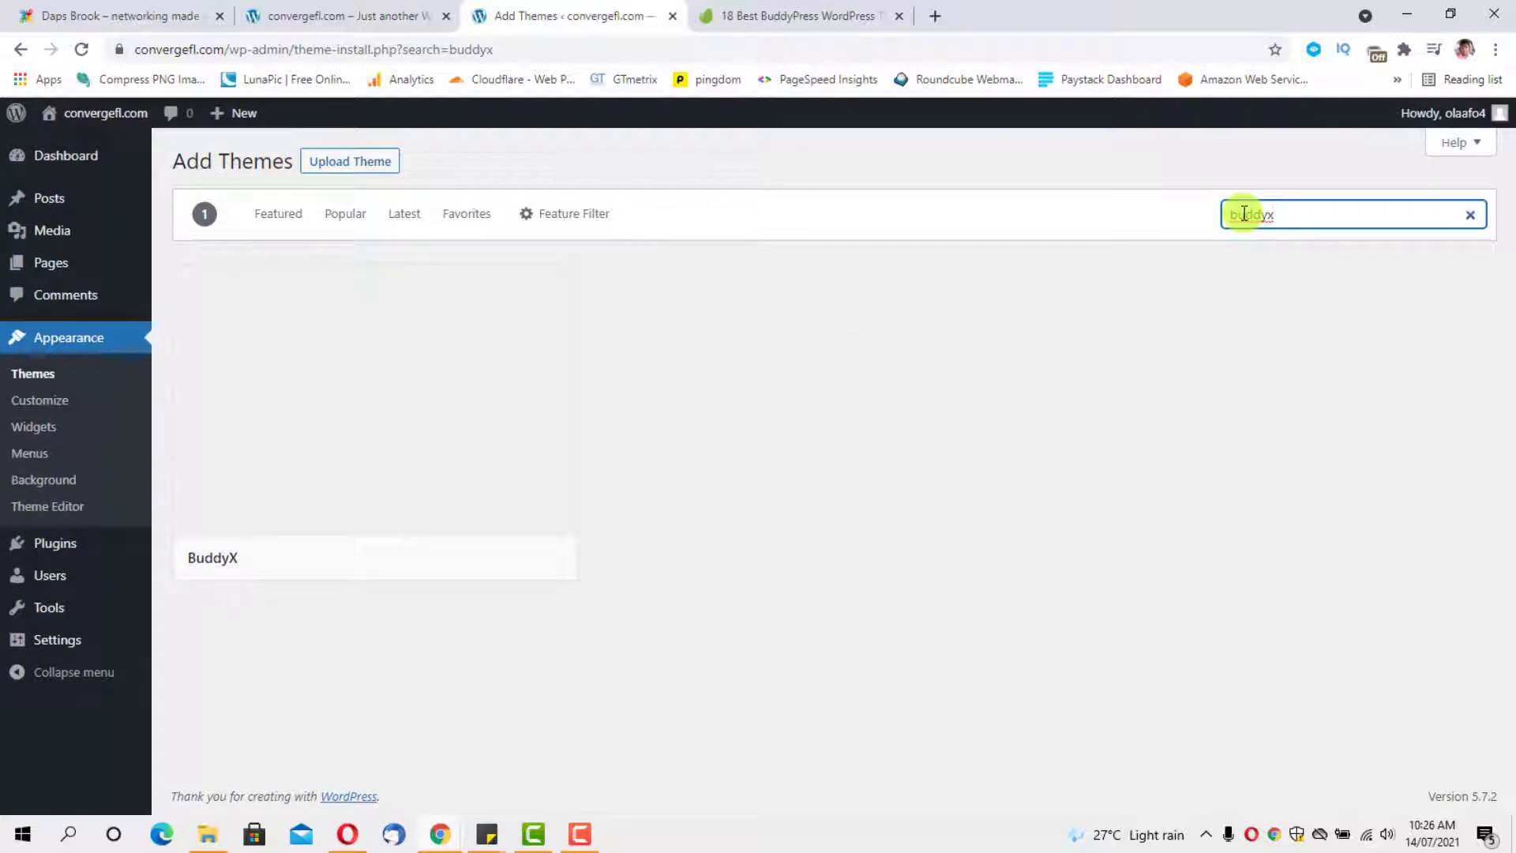
{"action": "mouse_move", "coordinate": [383, 402]}
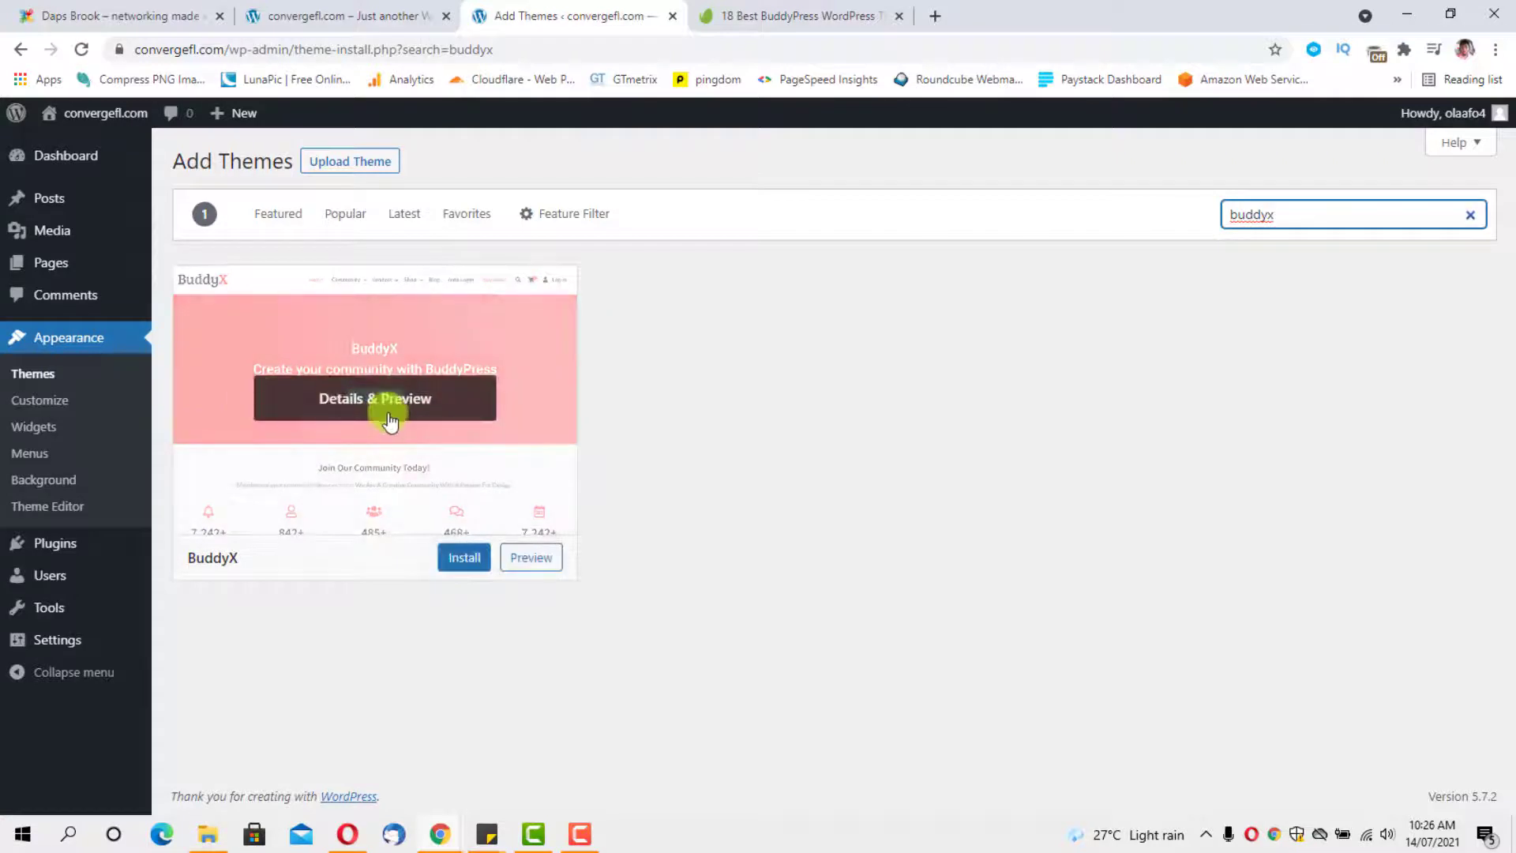
{"action": "left_click", "coordinate": [464, 556]}
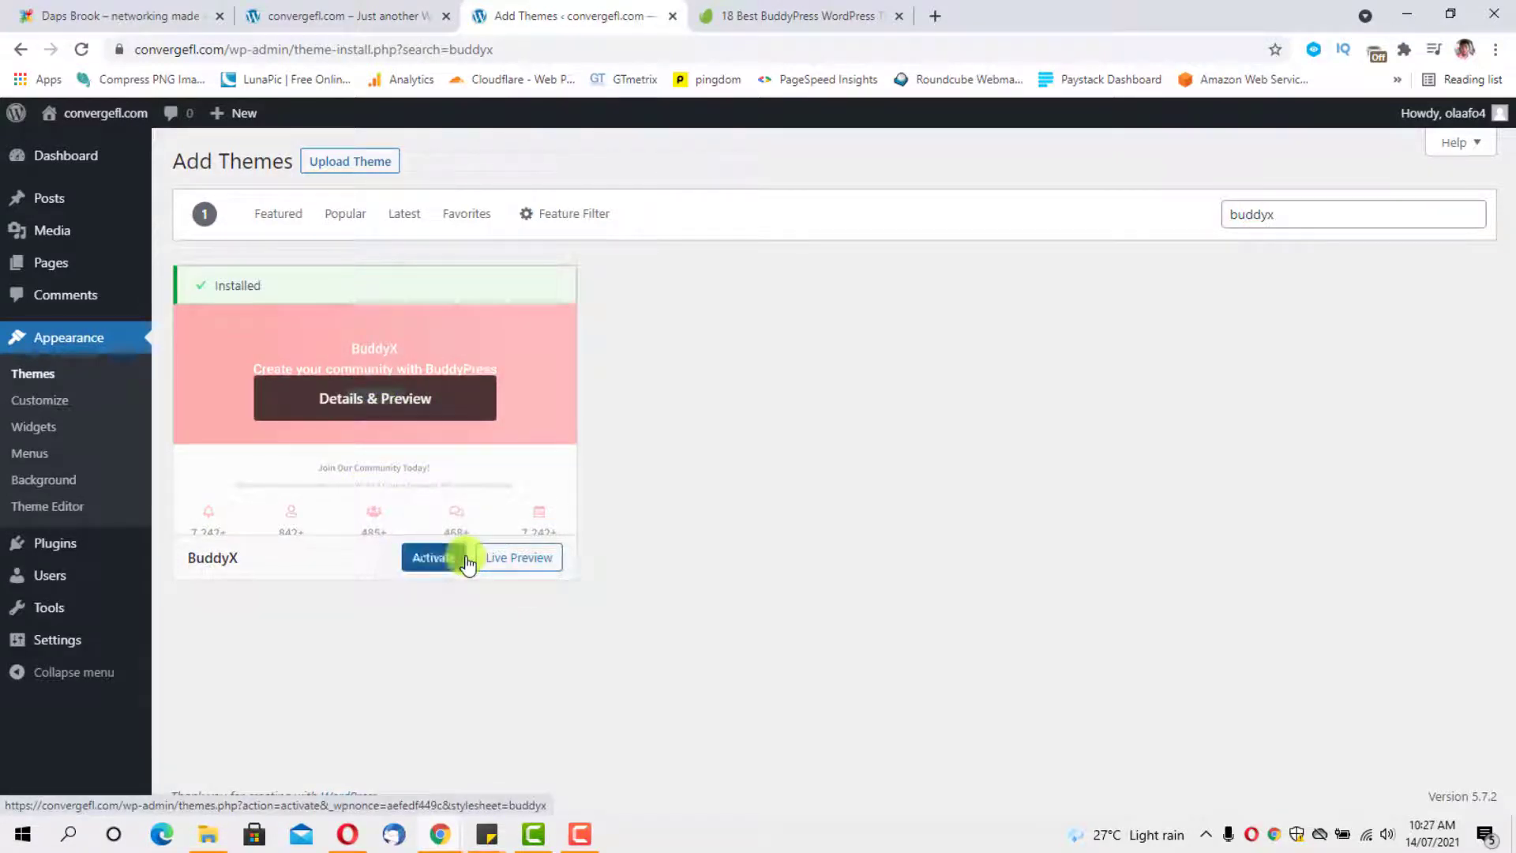
{"action": "left_click", "coordinate": [436, 559]}
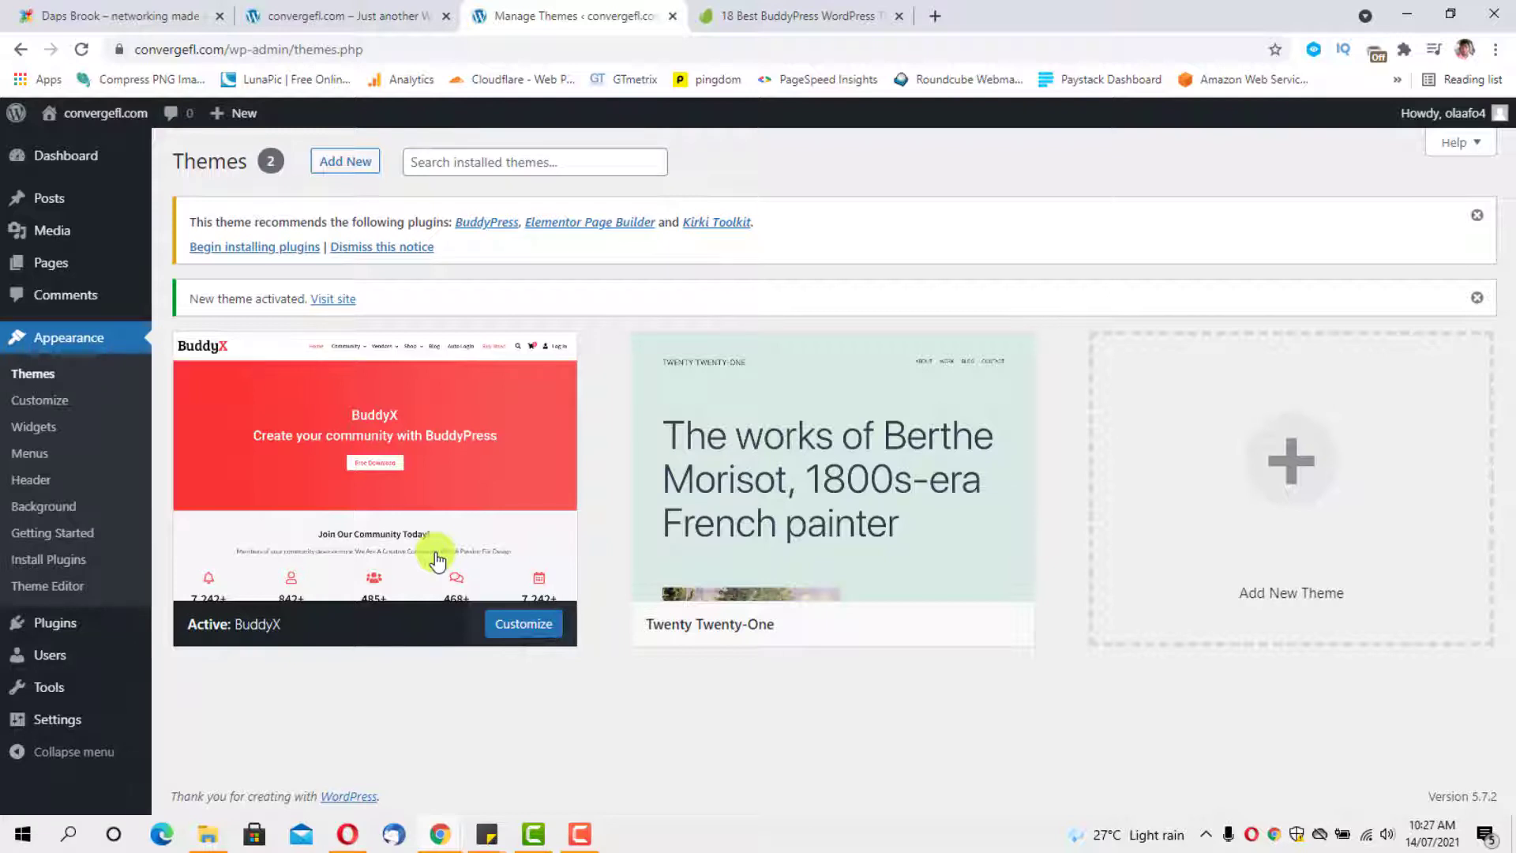
Bulk install the theme's three recommended plugins: BuddyPress, Elementor Page Builder and Kirki Toolkit.
{"action": "left_click", "coordinate": [263, 247]}
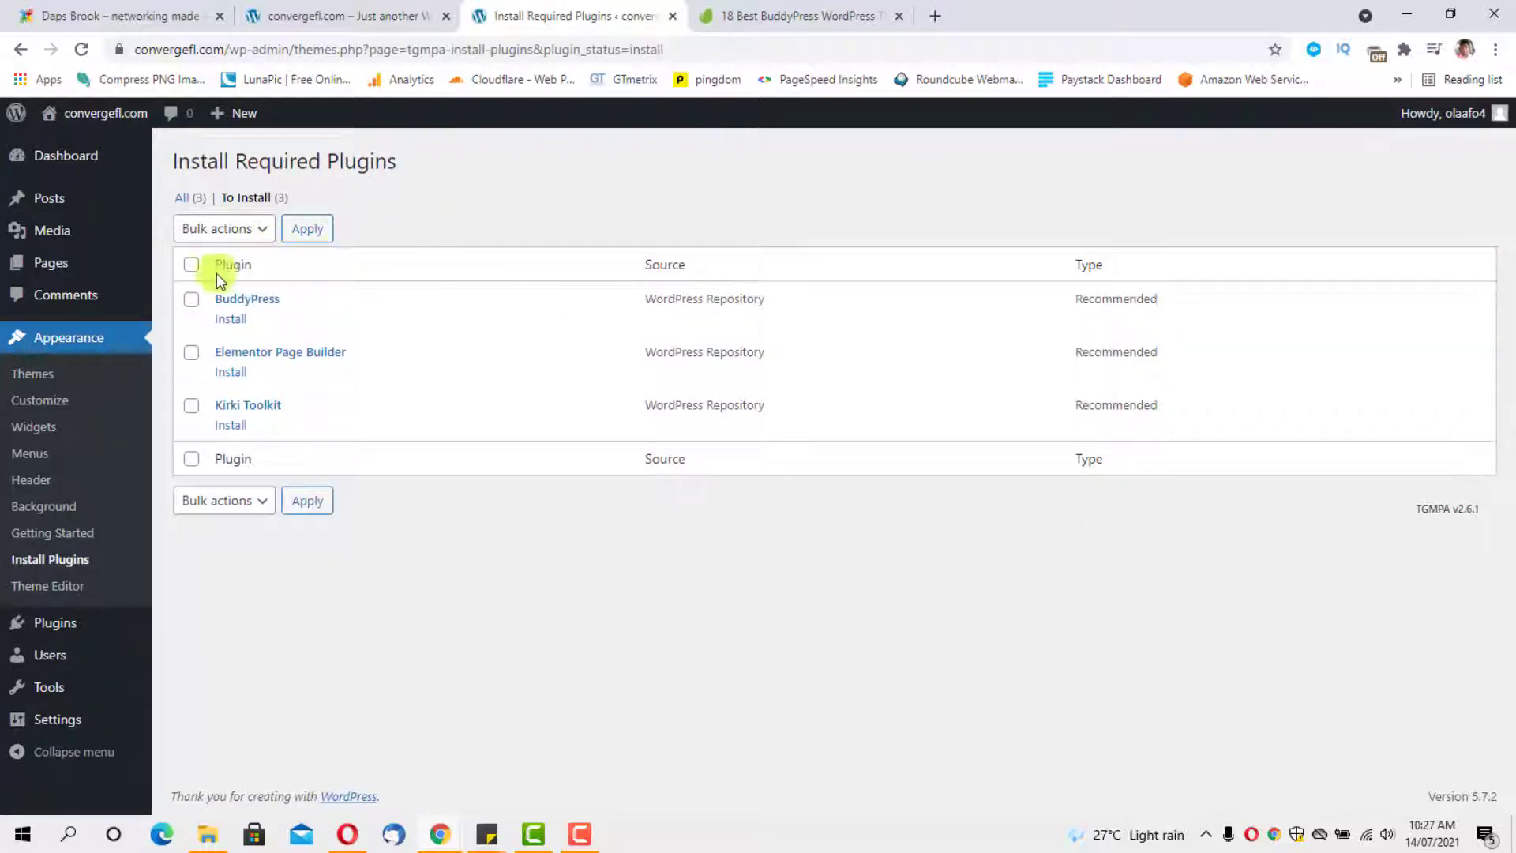
{"action": "left_click", "coordinate": [192, 267]}
{"action": "left_click", "coordinate": [229, 229]}
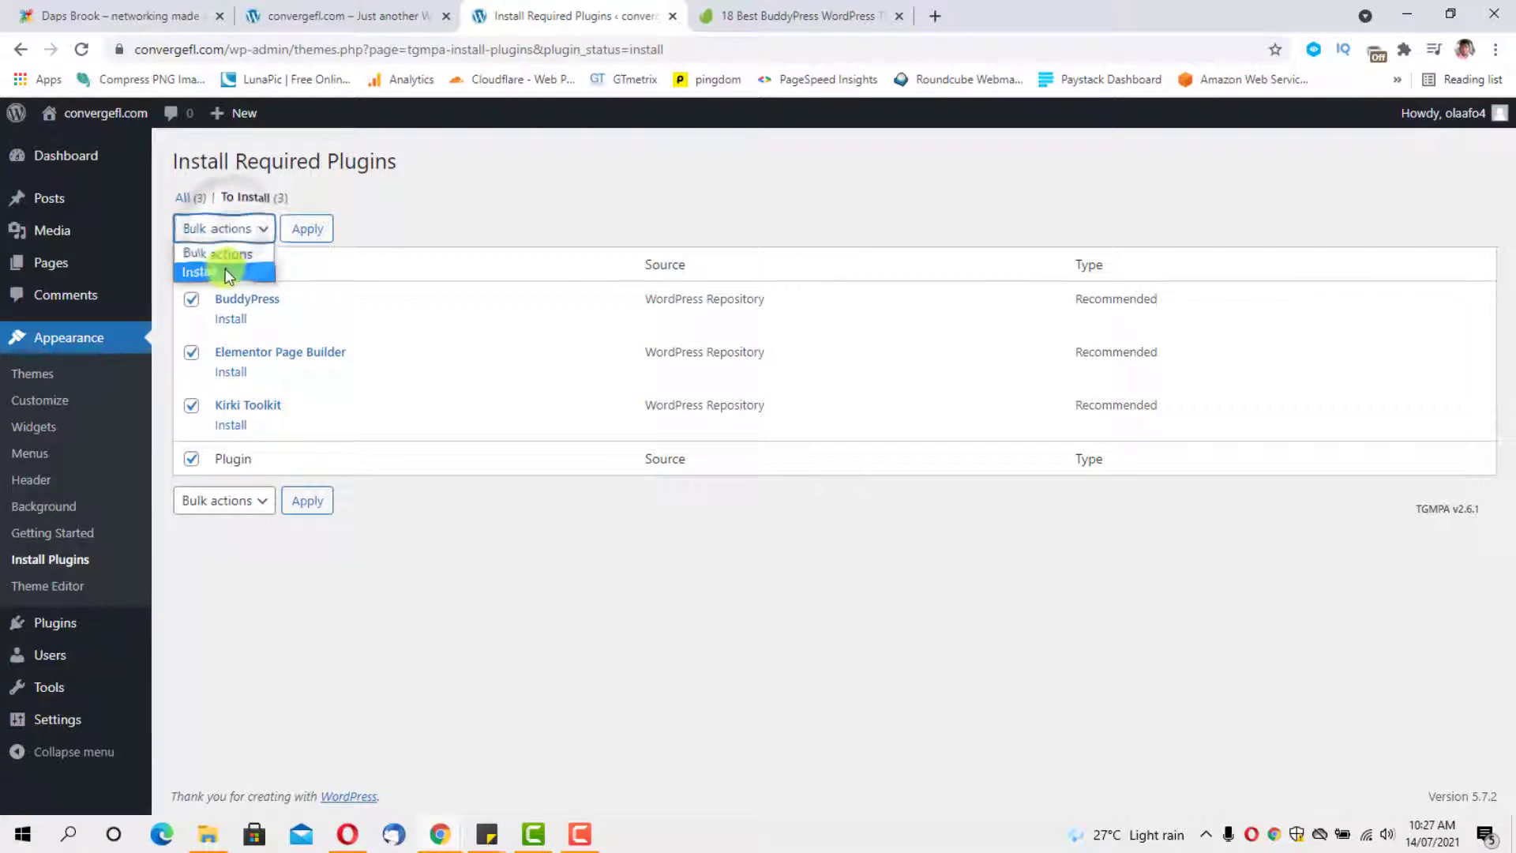
{"action": "left_click", "coordinate": [218, 272]}
{"action": "left_click", "coordinate": [298, 228]}
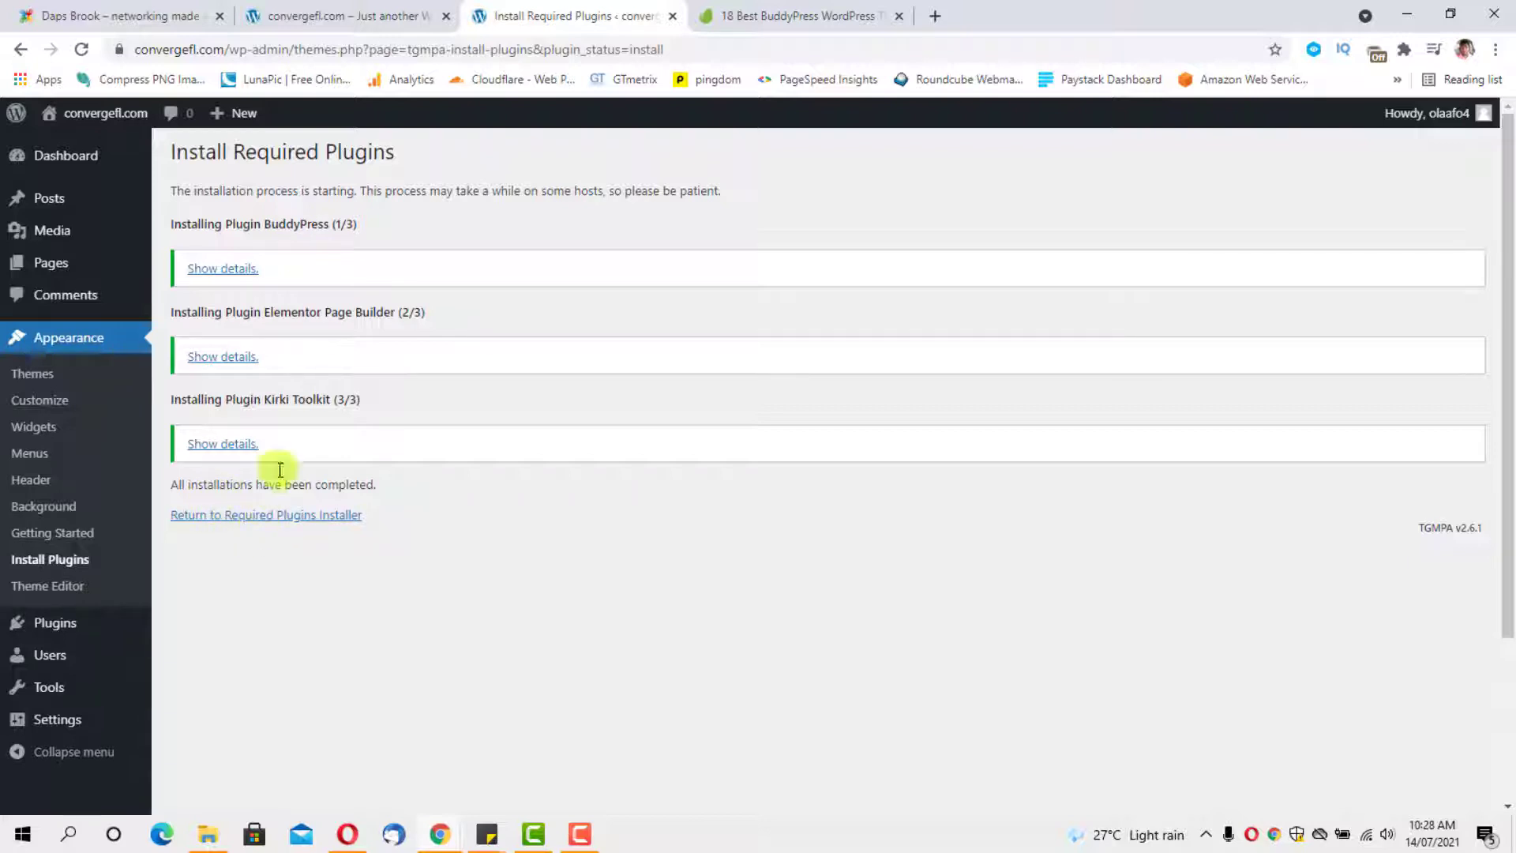
Search the plugin directory for "block suspend and report" and install the Block, Suspend, Report for BuddyPress plugin.
{"action": "mouse_move", "coordinate": [52, 631]}
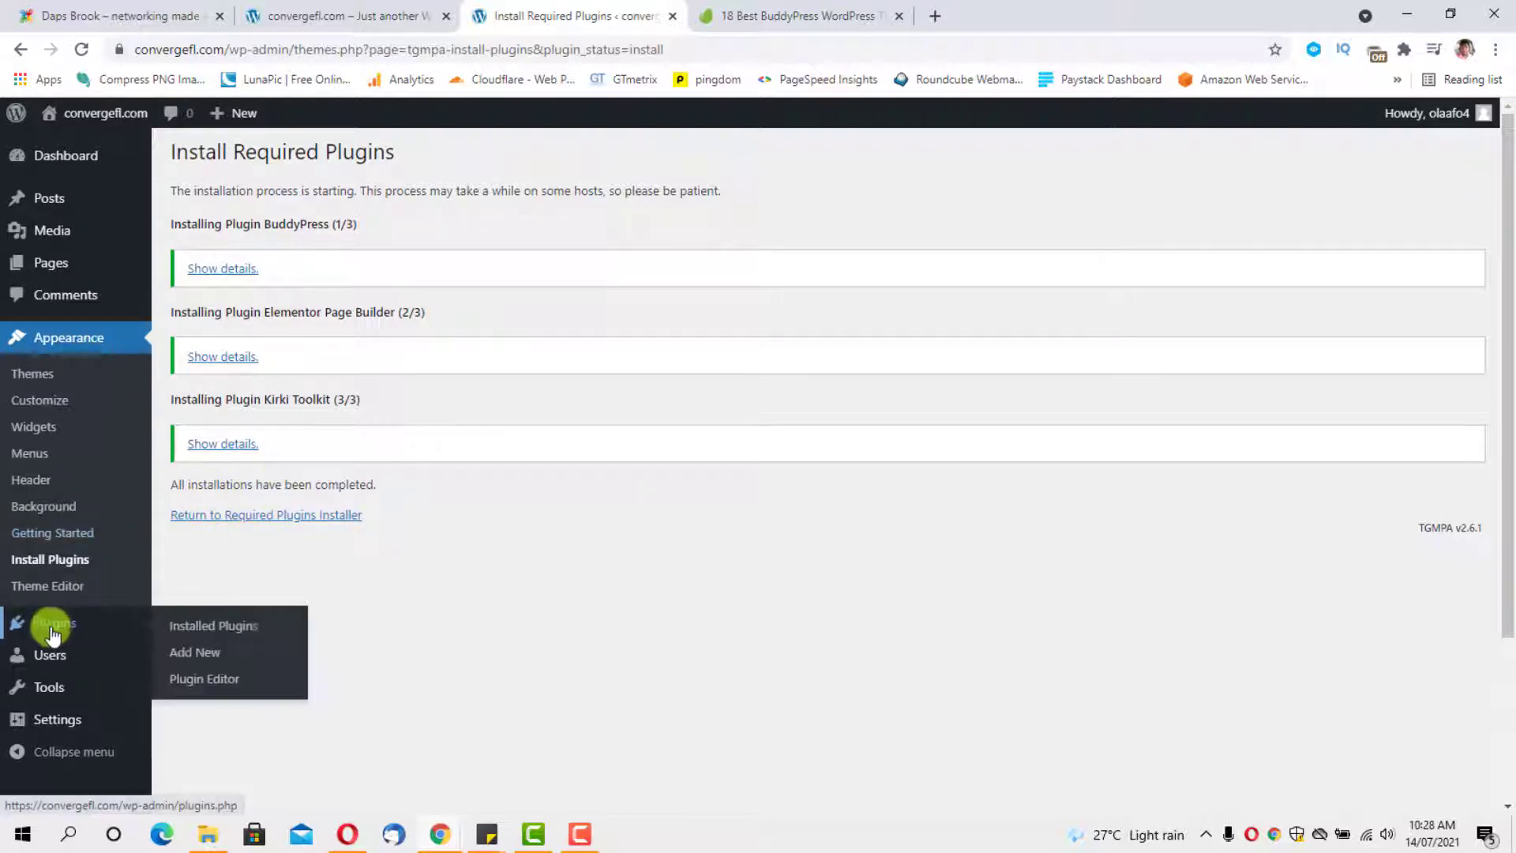
{"action": "left_click", "coordinate": [208, 628]}
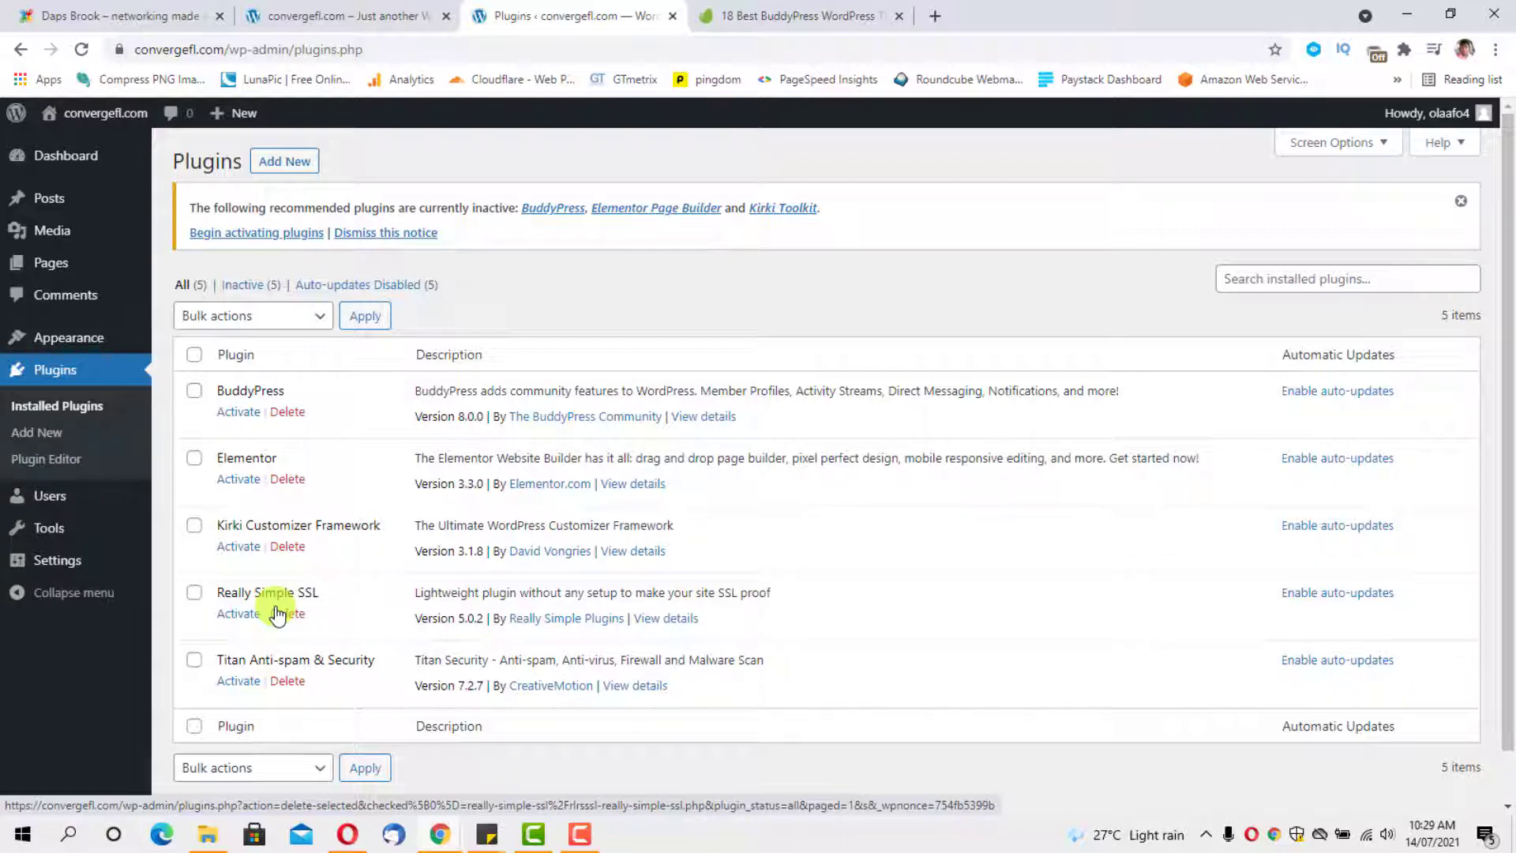
{"action": "mouse_move", "coordinate": [136, 562]}
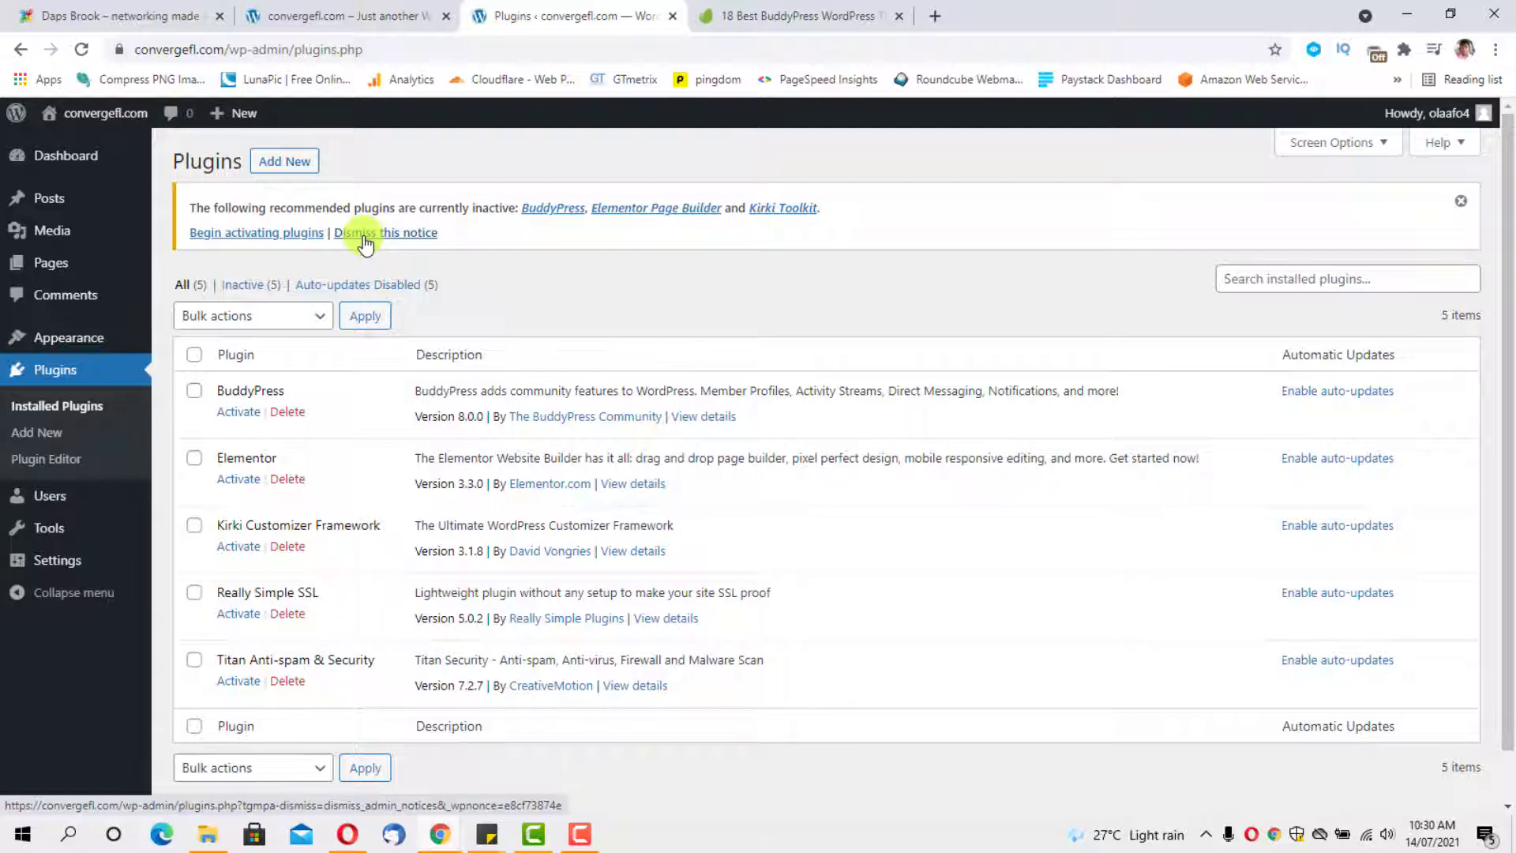
{"action": "left_click", "coordinate": [26, 437]}
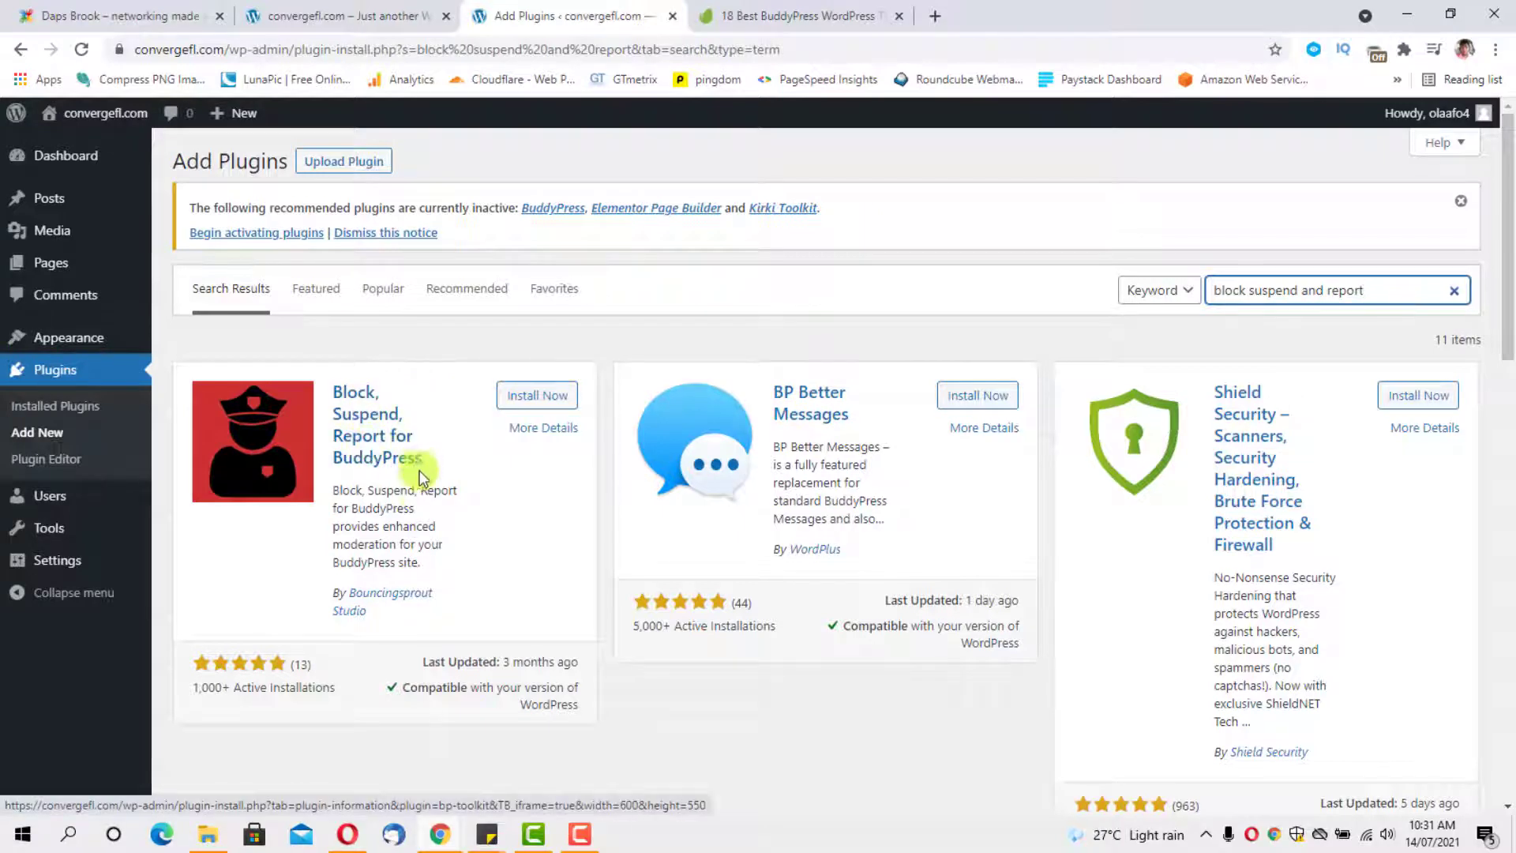
{"action": "left_click", "coordinate": [517, 398]}
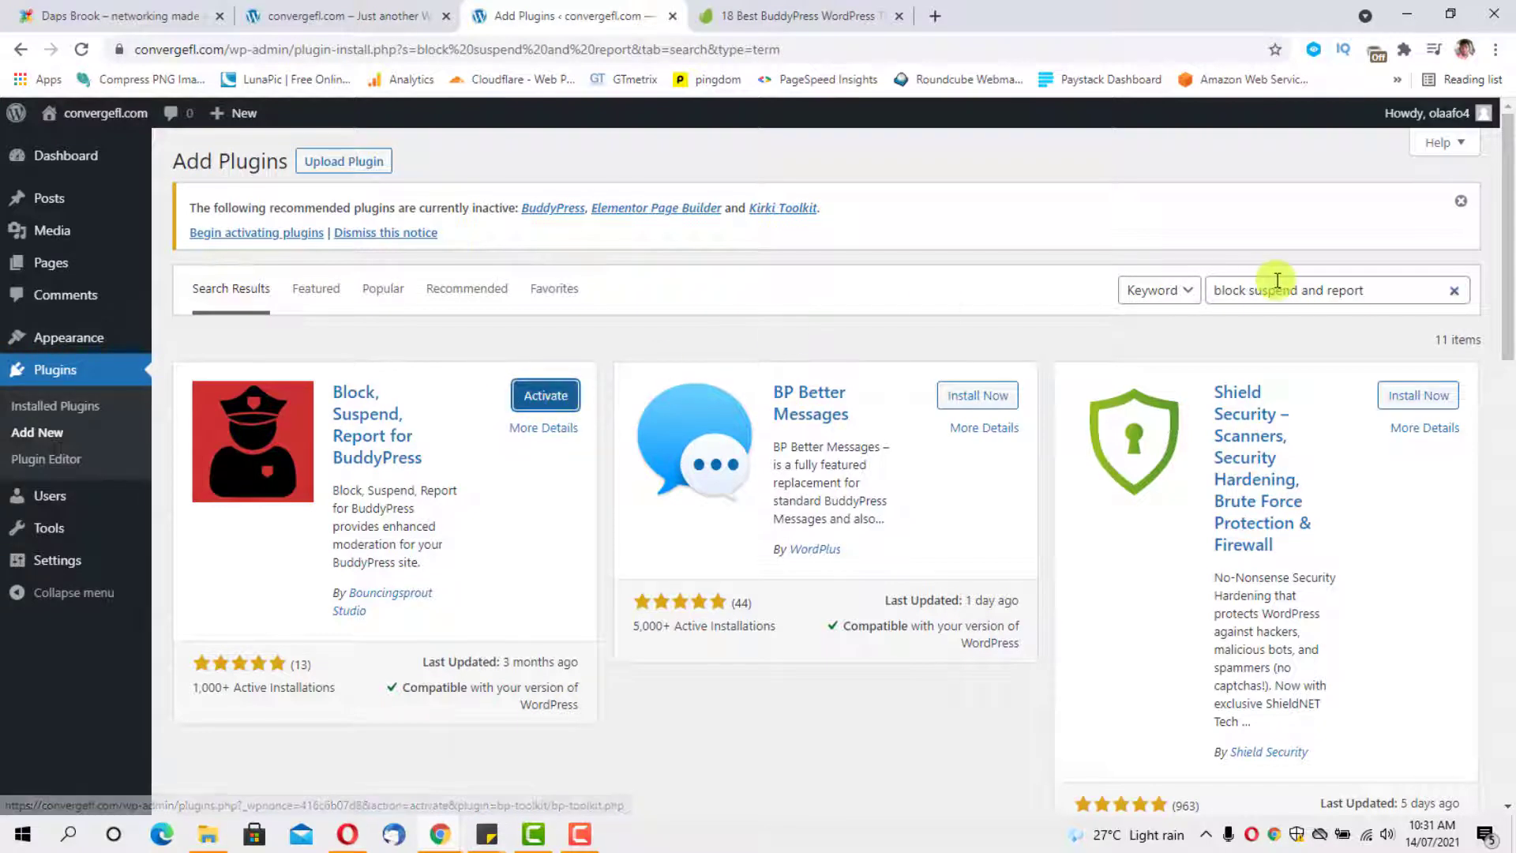
Find and install the Hide Admin Bar plugin and the Hide Page And Post Title plugin.
{"action": "left_click", "coordinate": [1374, 289]}
{"action": "left_click_drag", "start_coordinate": [1375, 289], "coordinate": [1226, 291]}
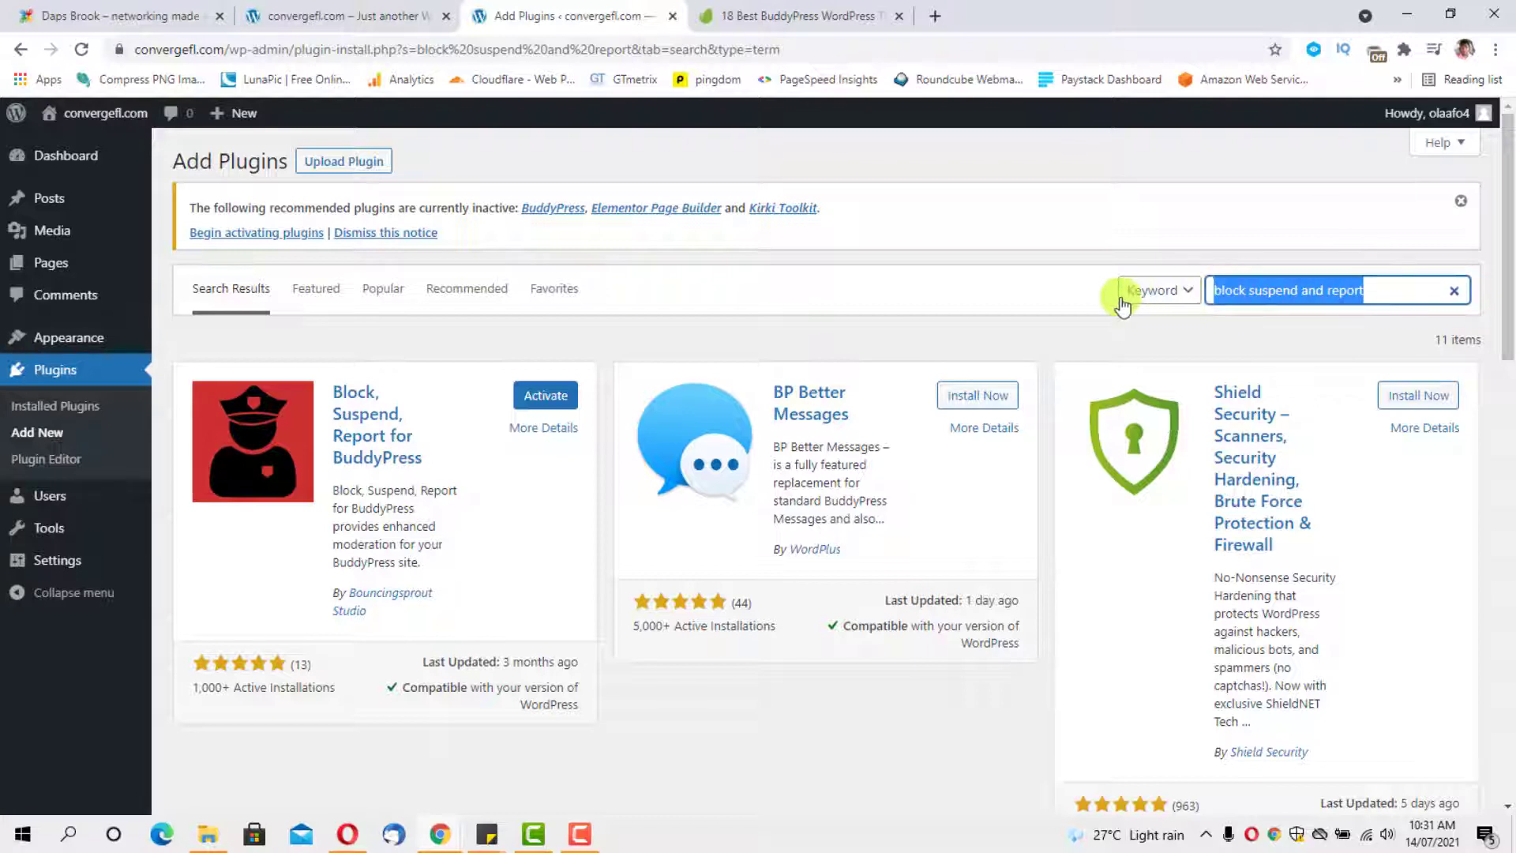
{"action": "type", "text": "hide admin bar"}
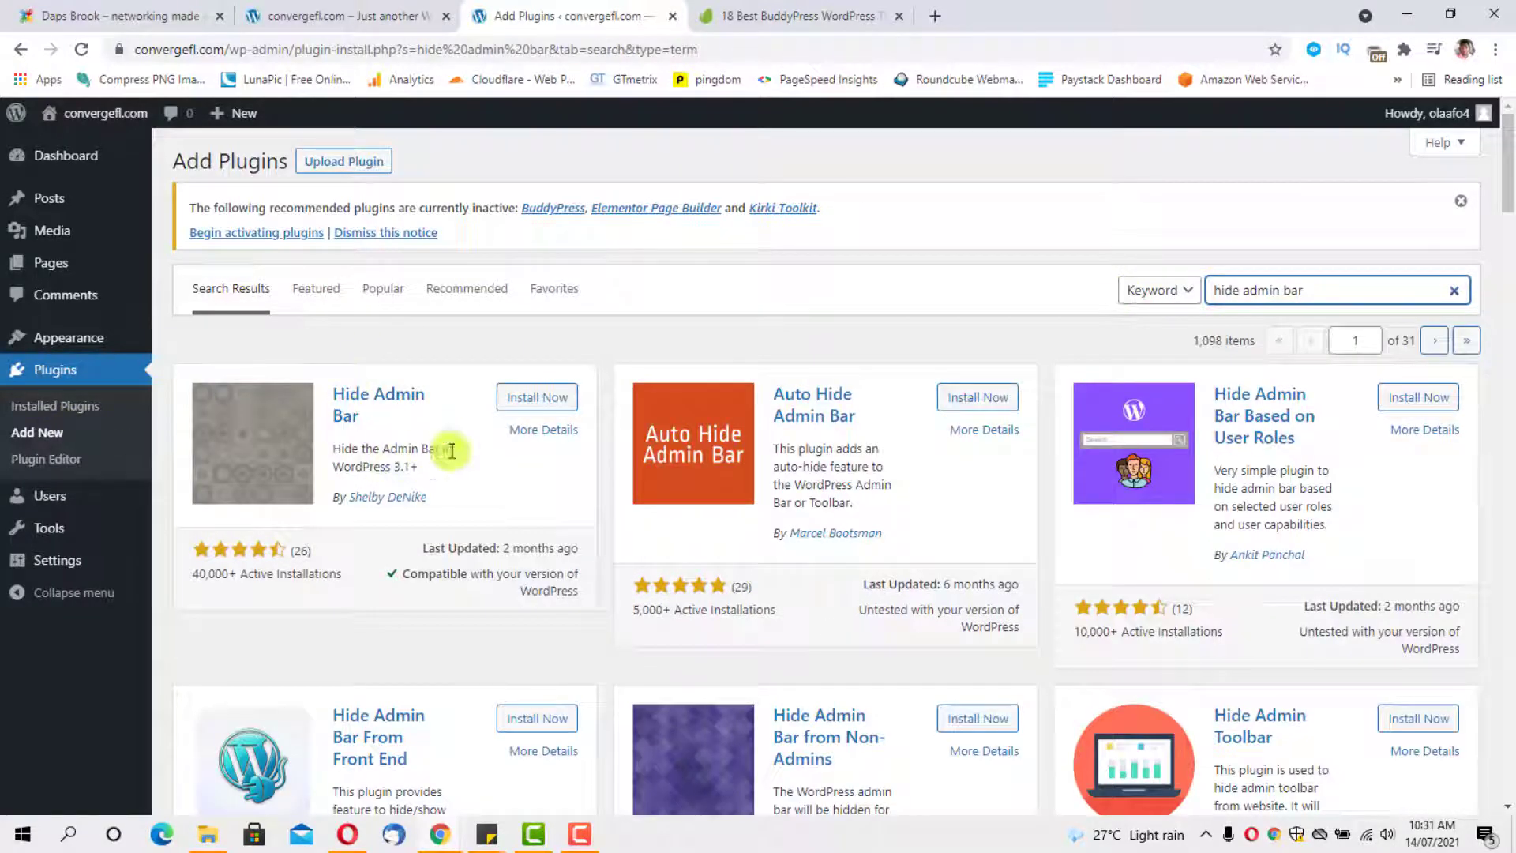
{"action": "left_click", "coordinate": [529, 399]}
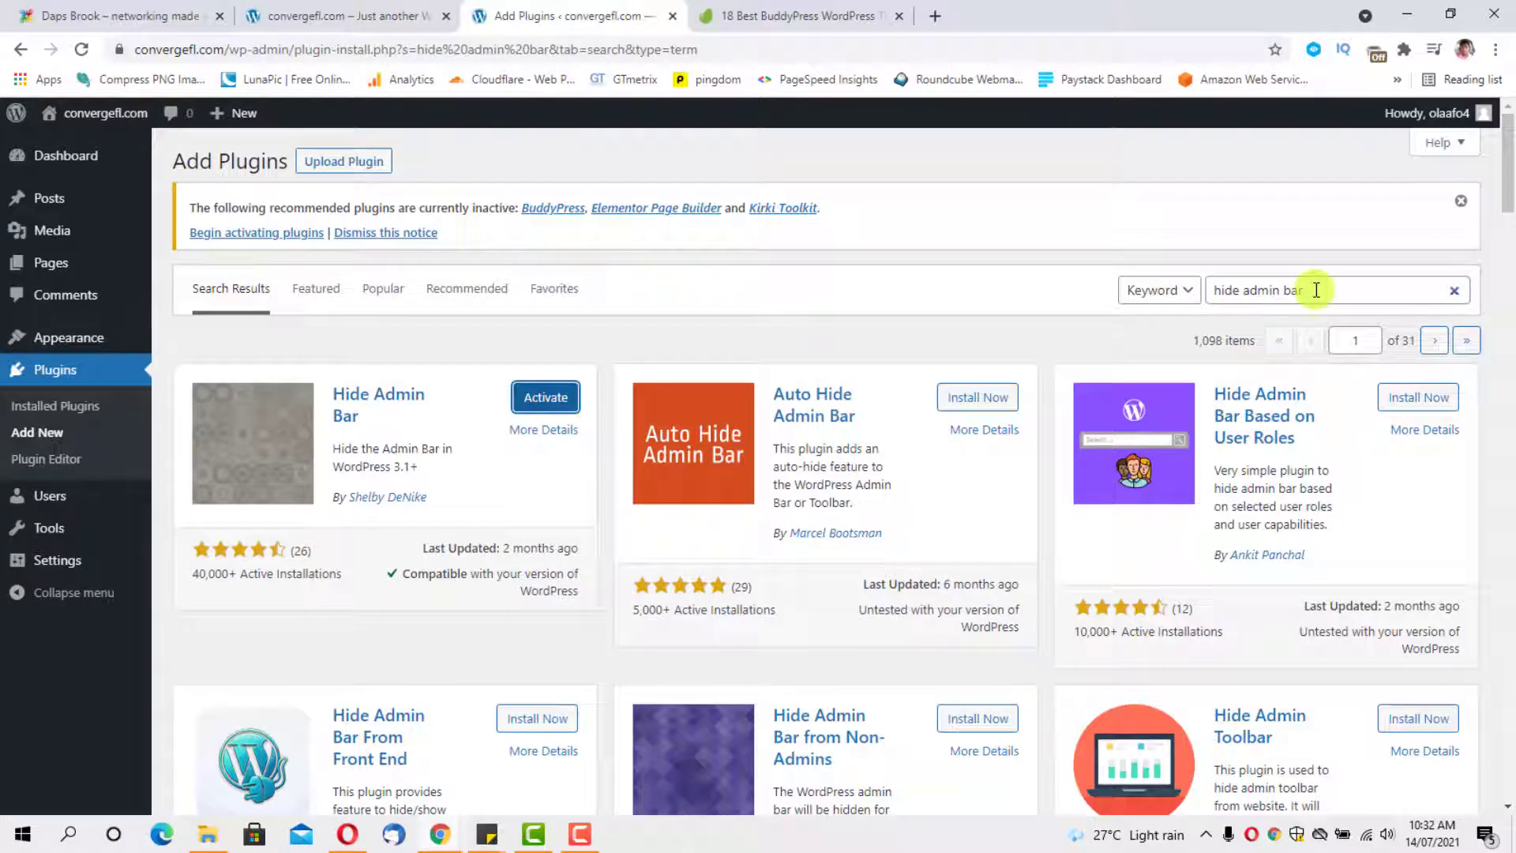
{"action": "left_click_drag", "start_coordinate": [1316, 289], "coordinate": [1241, 289]}
{"action": "type", "text": "page and post title"}
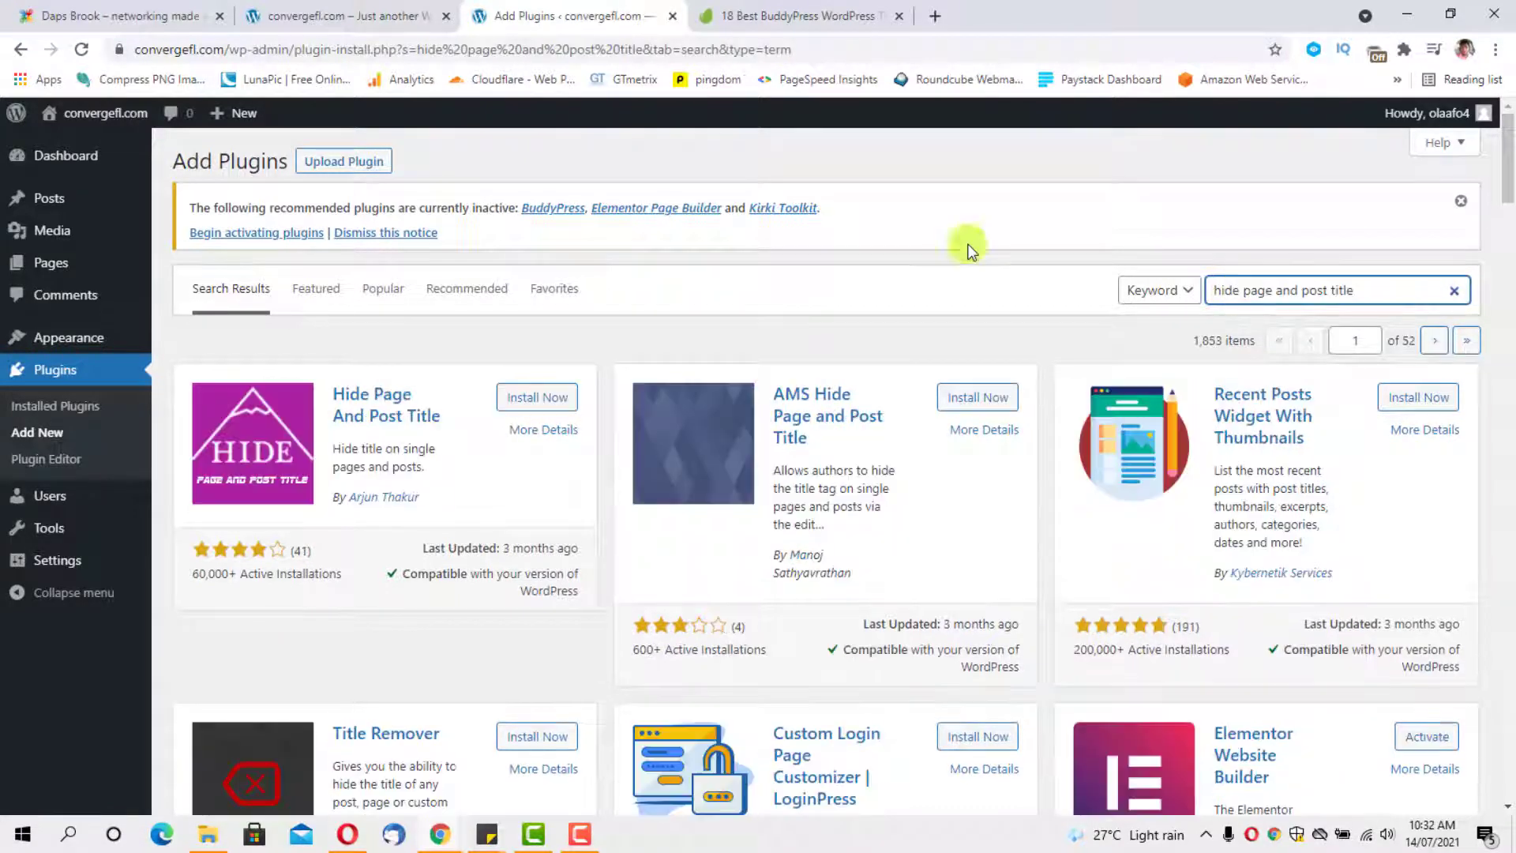
{"action": "left_click", "coordinate": [521, 399]}
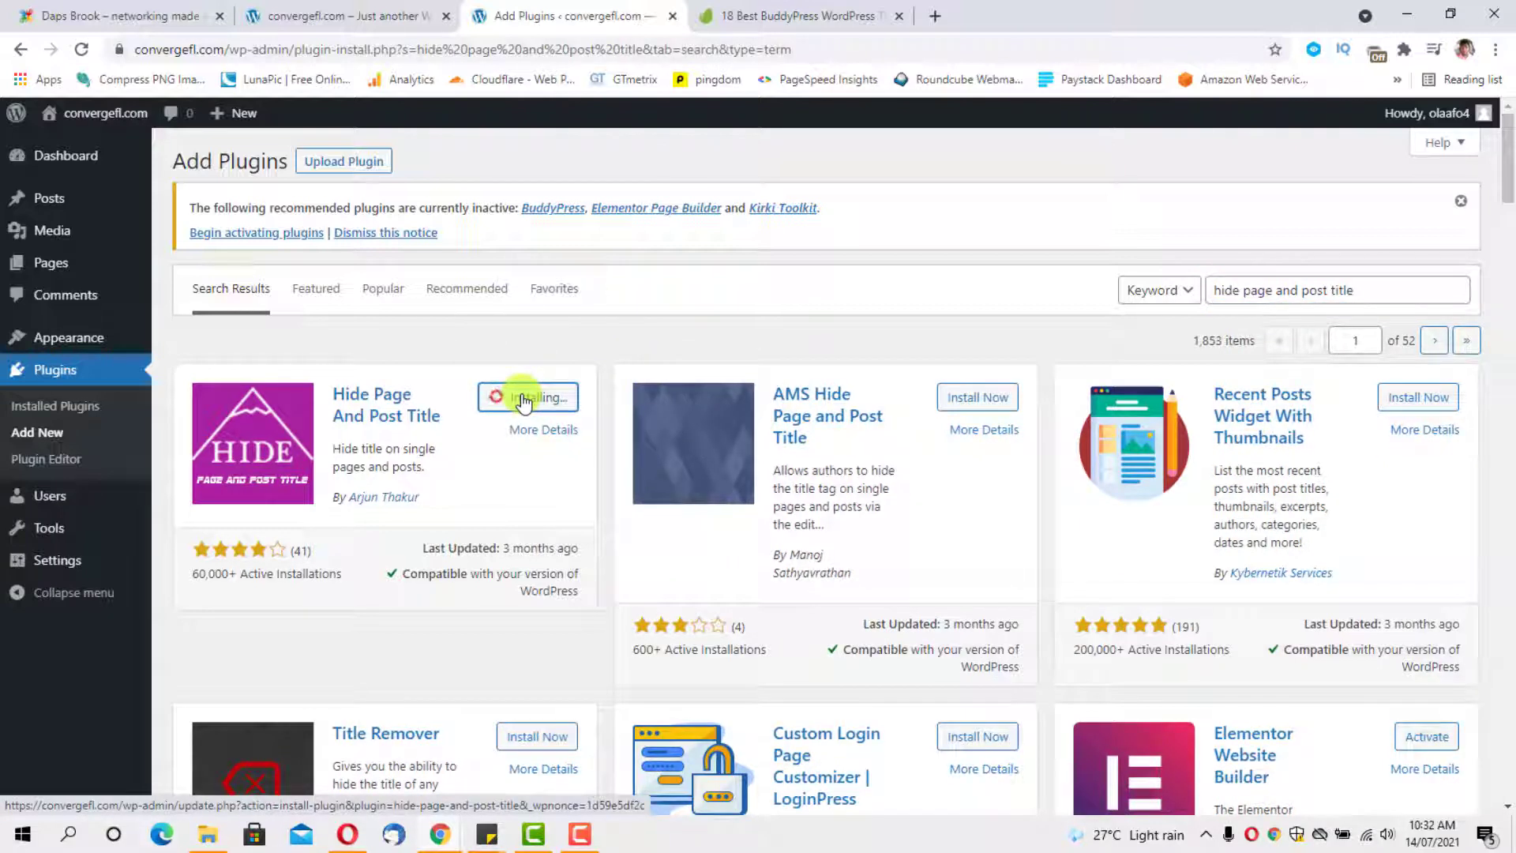
Search for "bbpress" and "loginpress" and install the bbPress and Custom Login Page Customizer | LoginPress plugins.
{"action": "type", "text": "bbpress"}
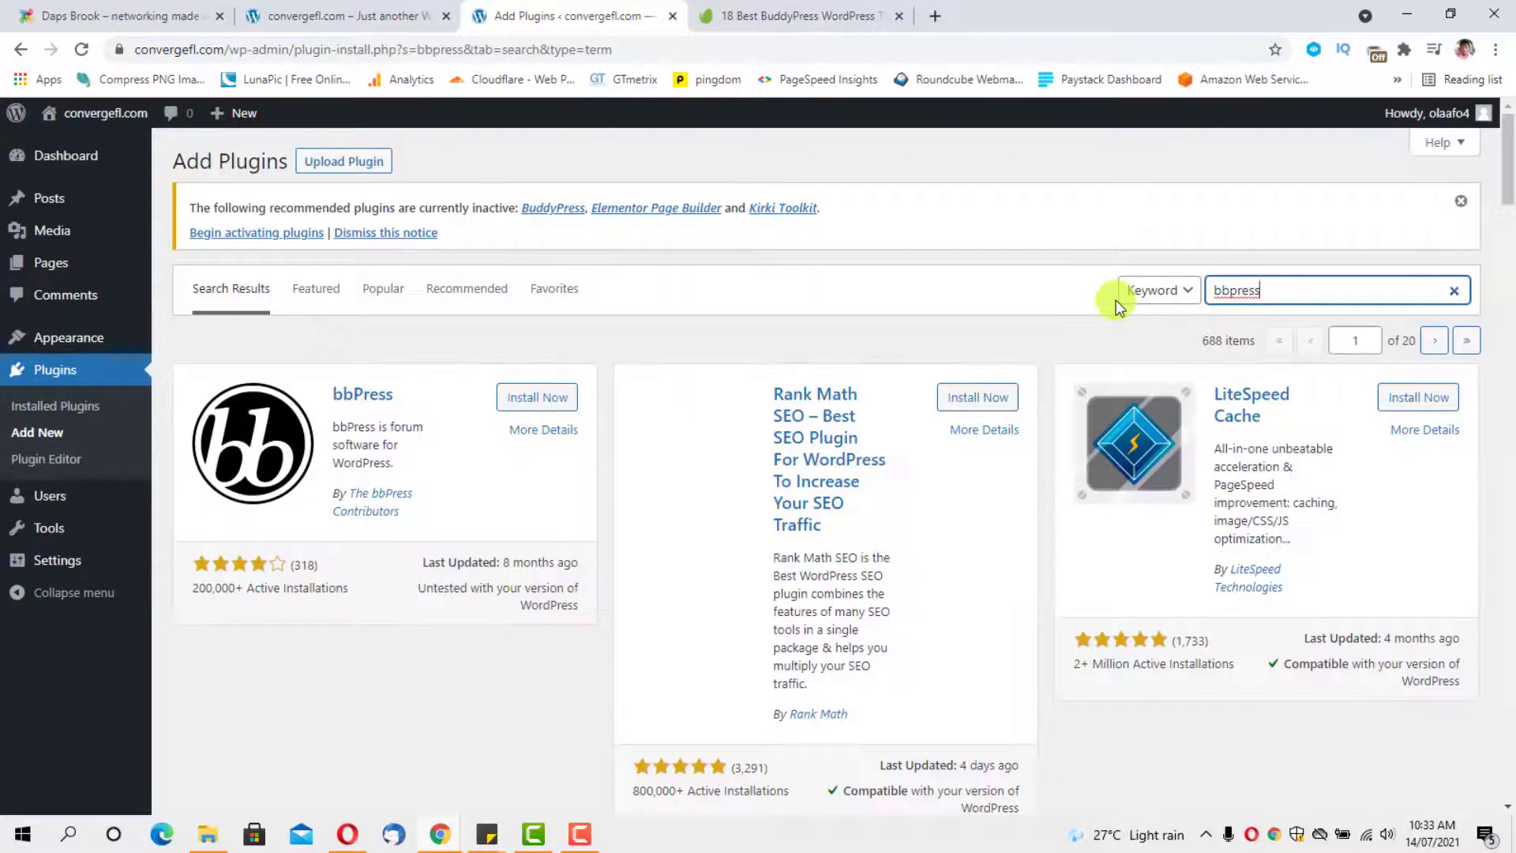
{"action": "left_click", "coordinate": [528, 398]}
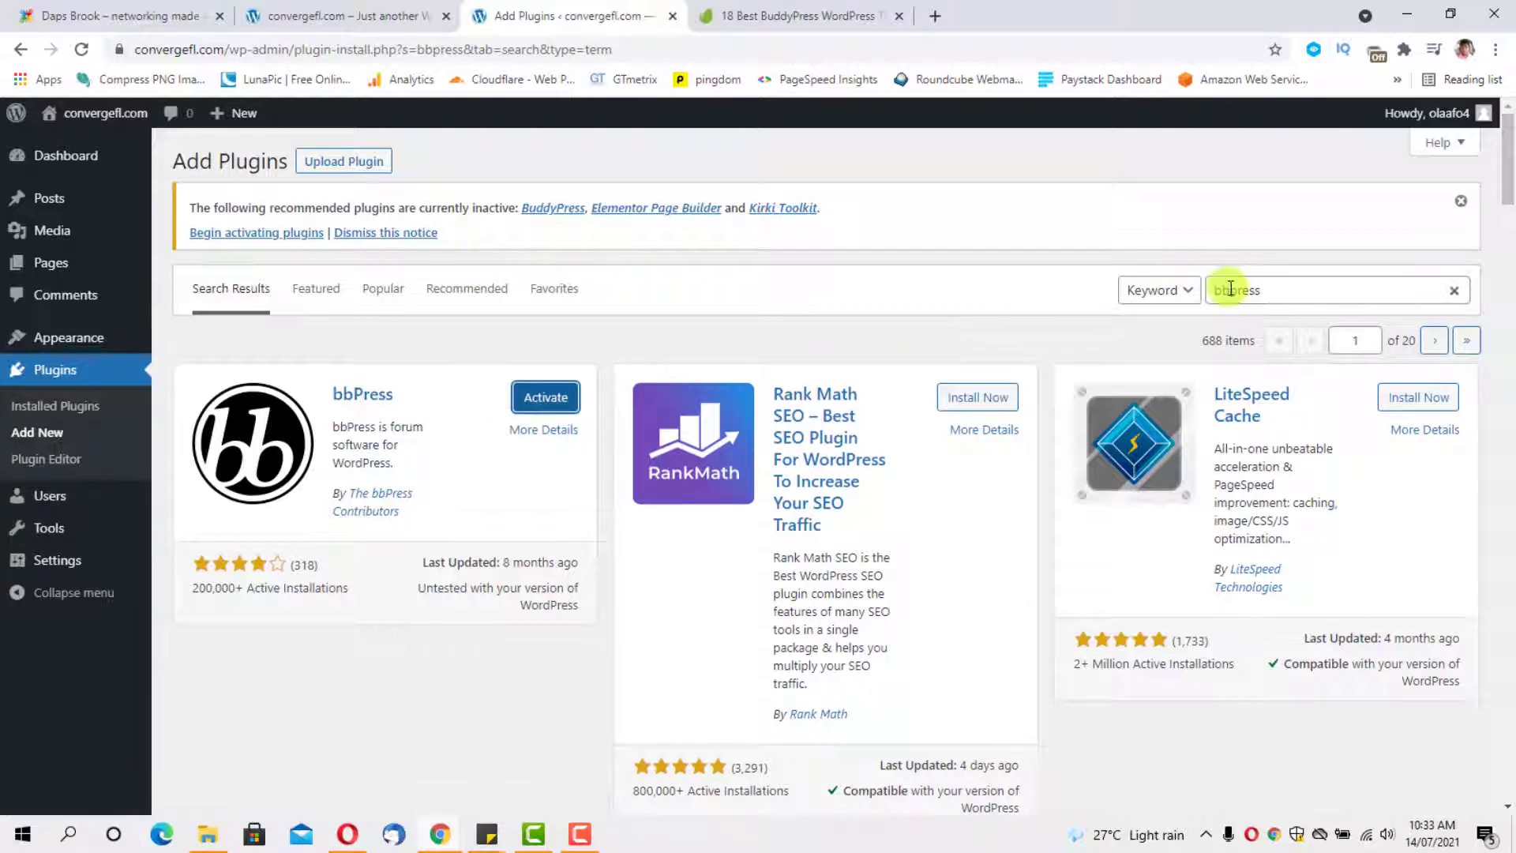
{"action": "left_click_drag", "start_coordinate": [1230, 289], "coordinate": [1183, 301]}
{"action": "type", "text": "b"}
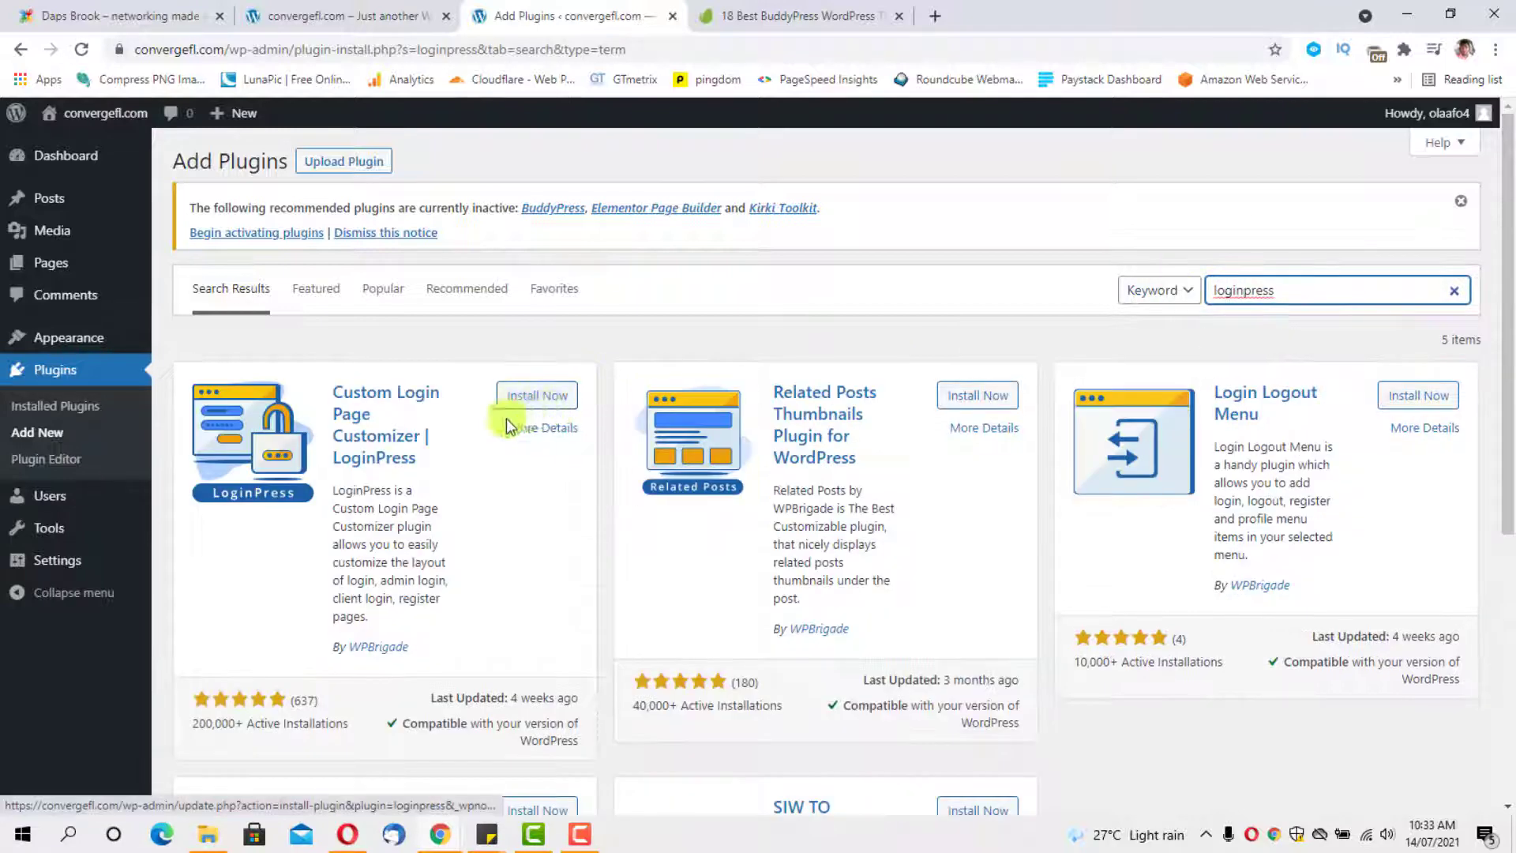
{"action": "left_click", "coordinate": [534, 396]}
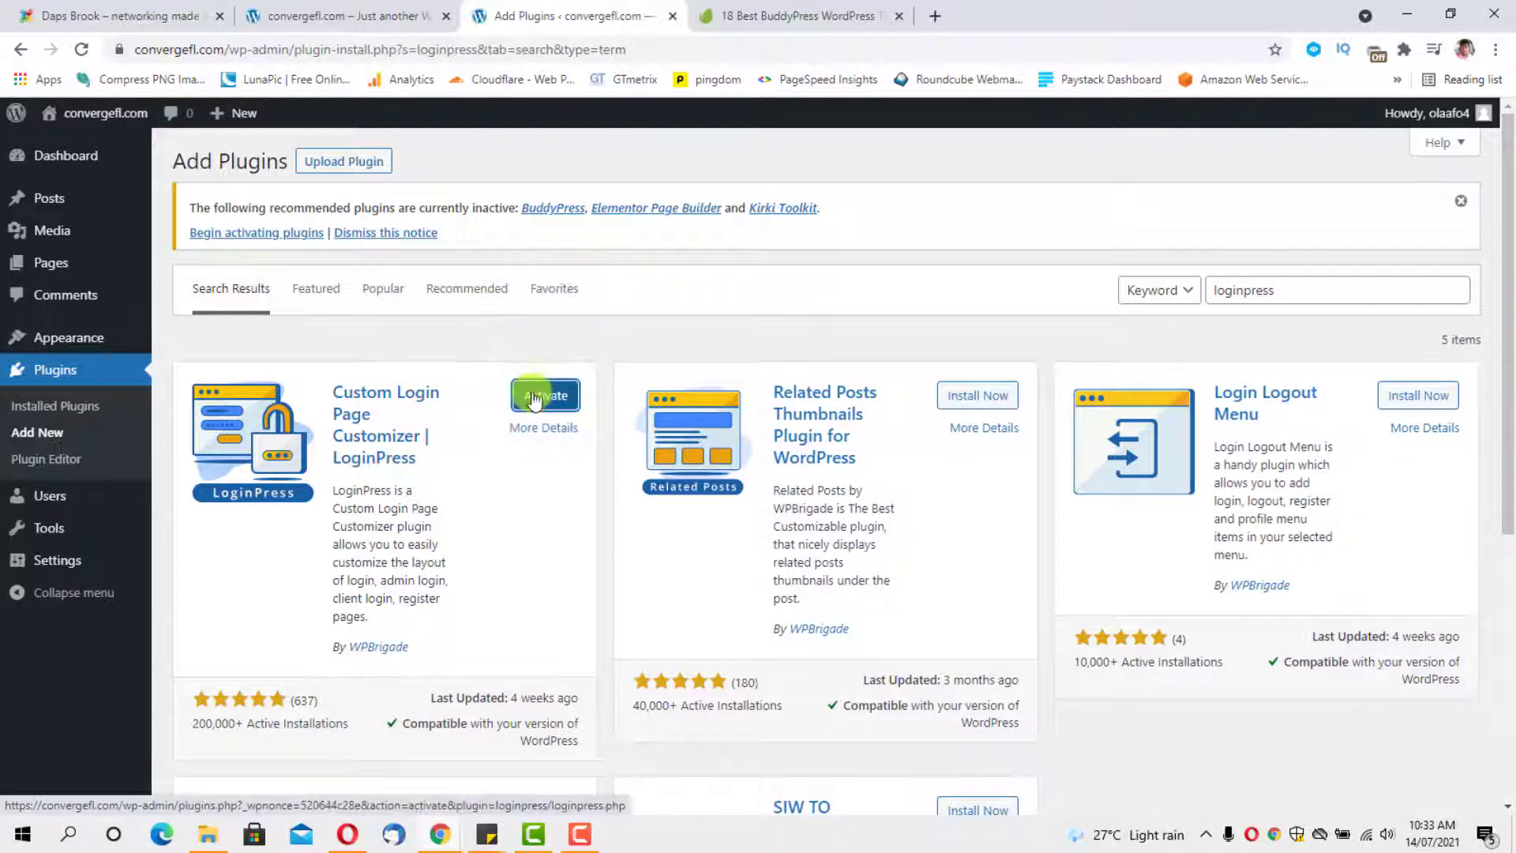
Search for "rtmedia" and install the rtMedia for WordPress, BuddyPress and bbPress plugin.
{"action": "left_click_drag", "start_coordinate": [1279, 289], "coordinate": [1107, 304]}
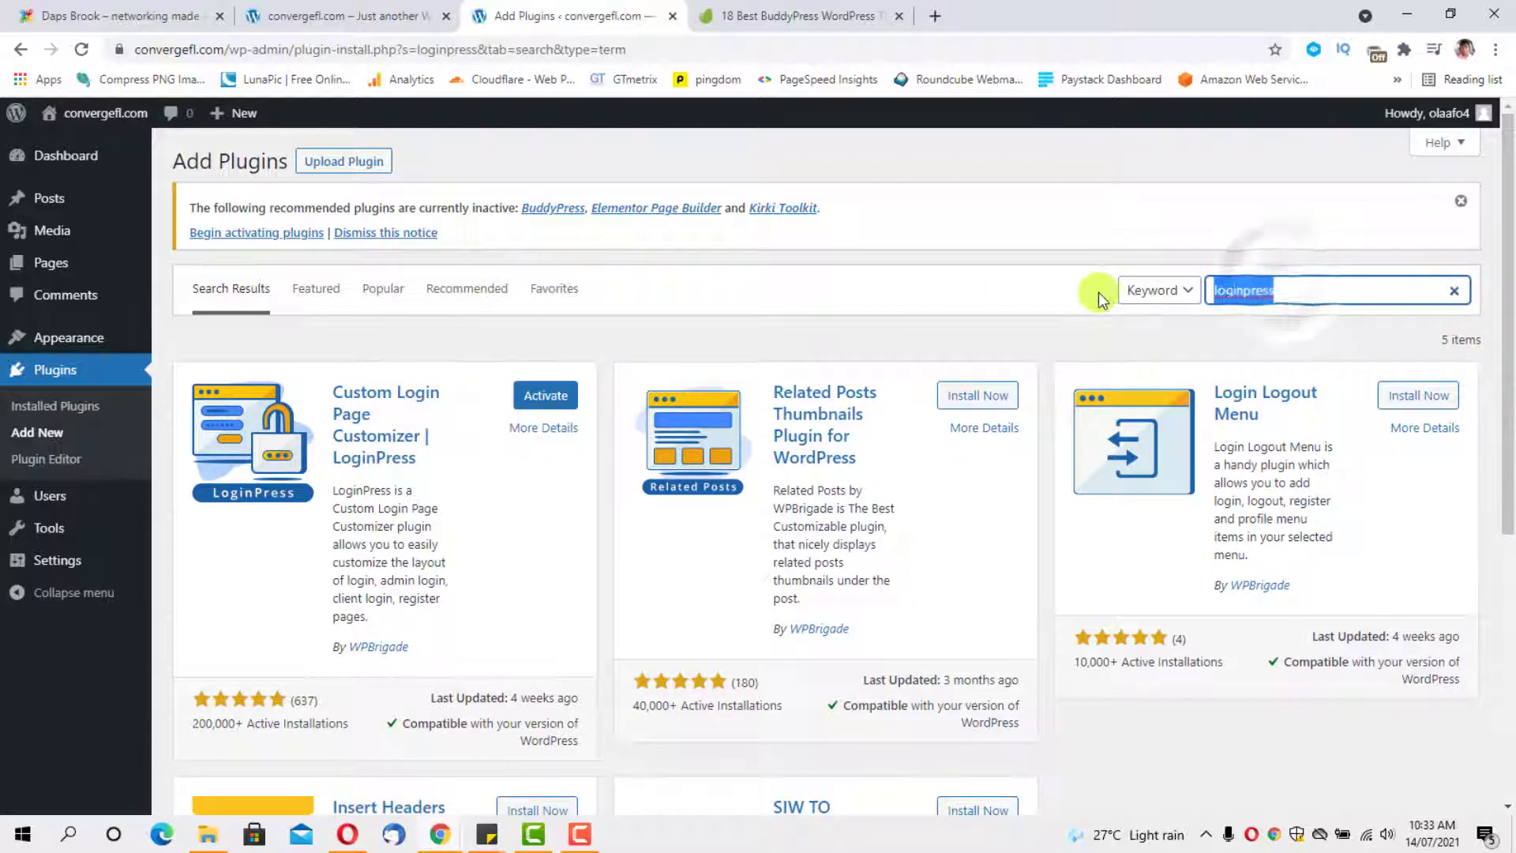
{"action": "type", "text": "rtmedia"}
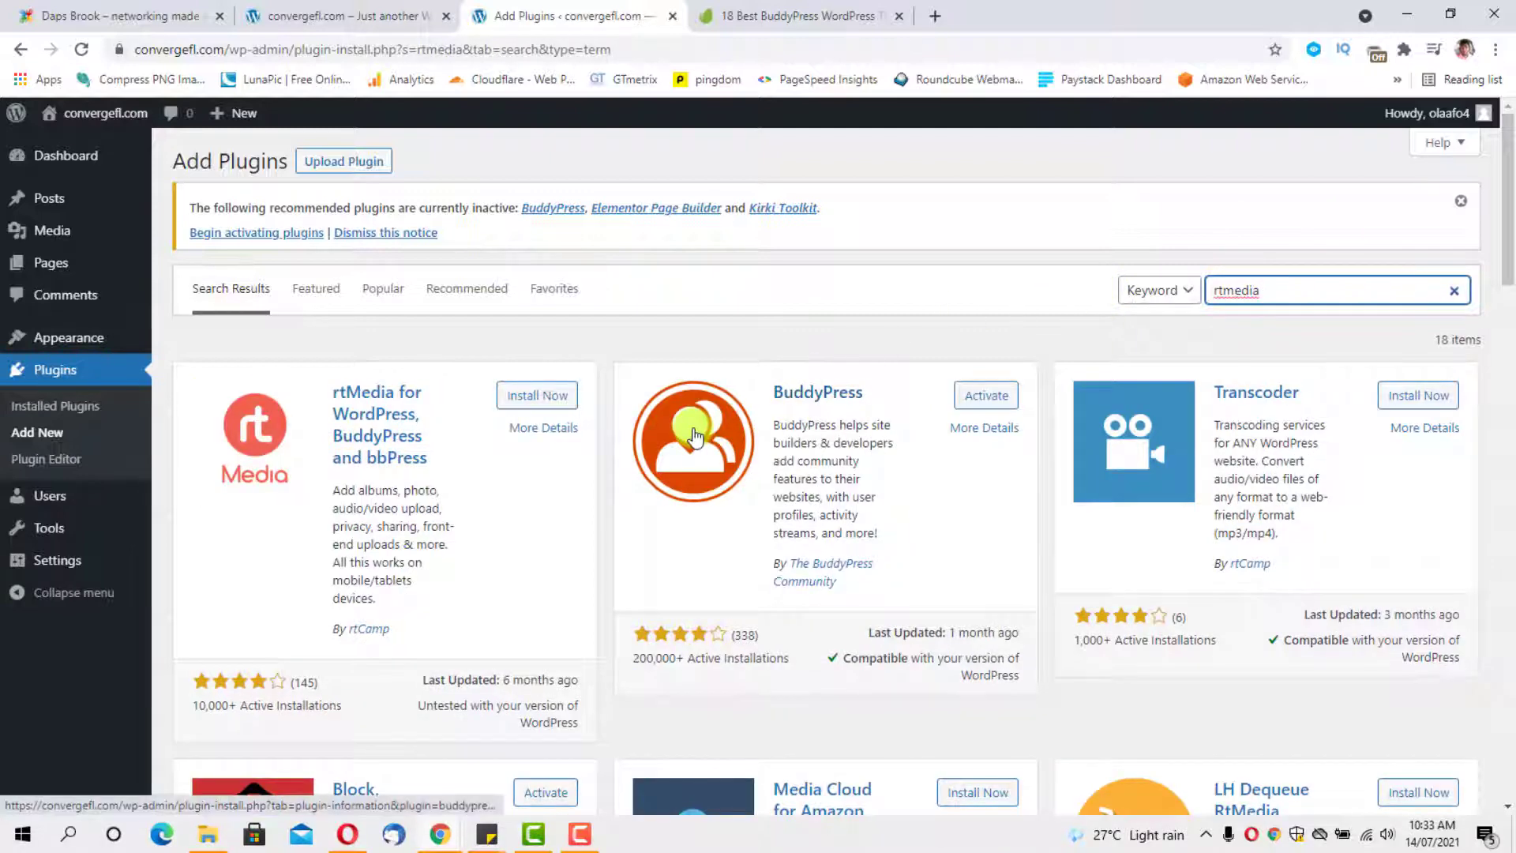
{"action": "left_click", "coordinate": [525, 395]}
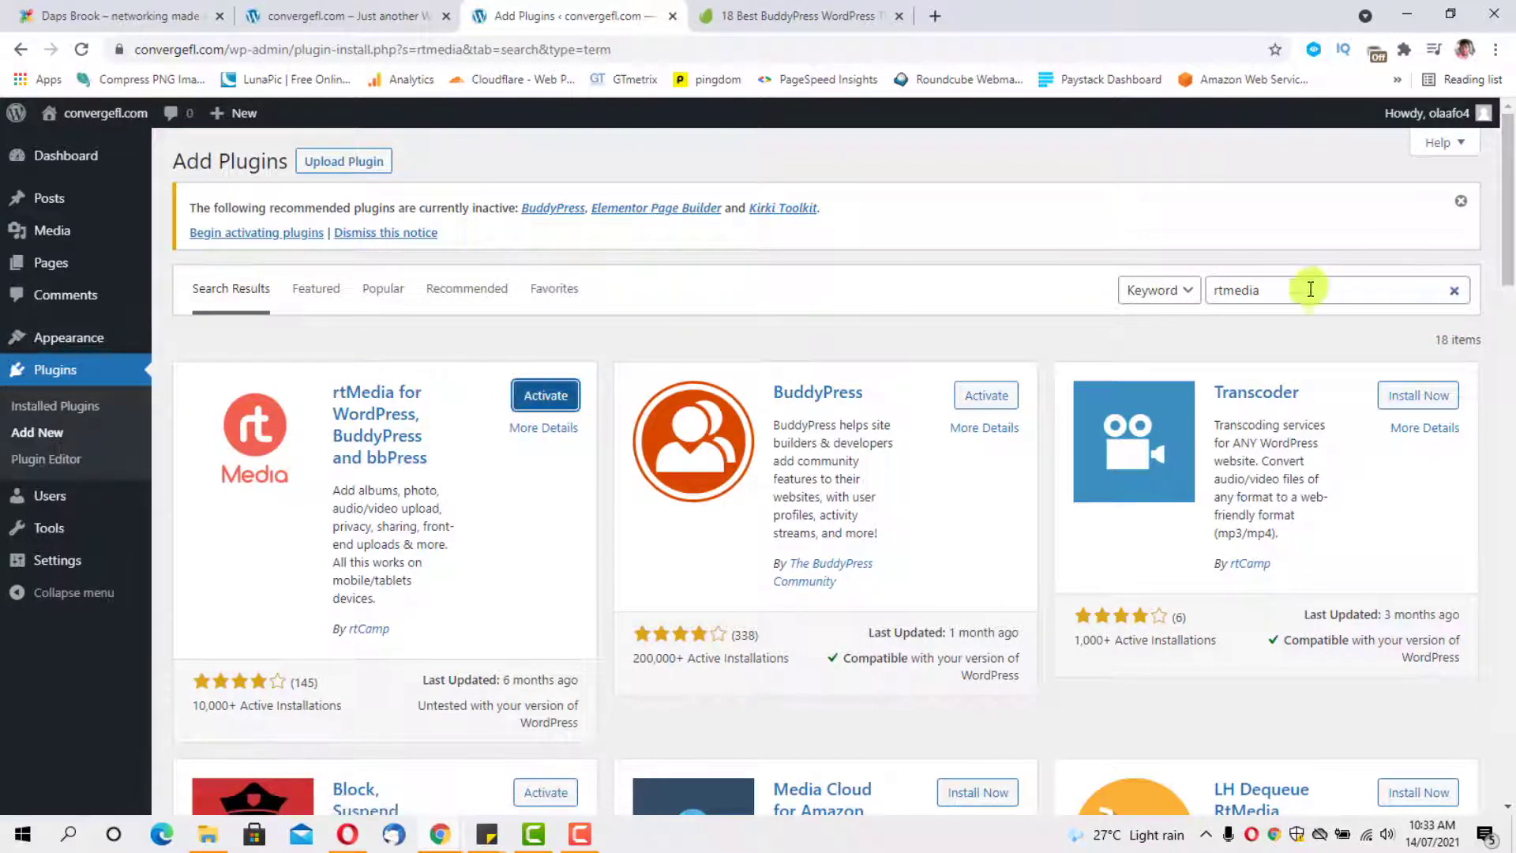
Search for "buddypress activity" and install the Wbcom Designs – BuddyPress Activity Social Share plugin.
{"action": "left_click_drag", "start_coordinate": [1290, 298], "coordinate": [1144, 298]}
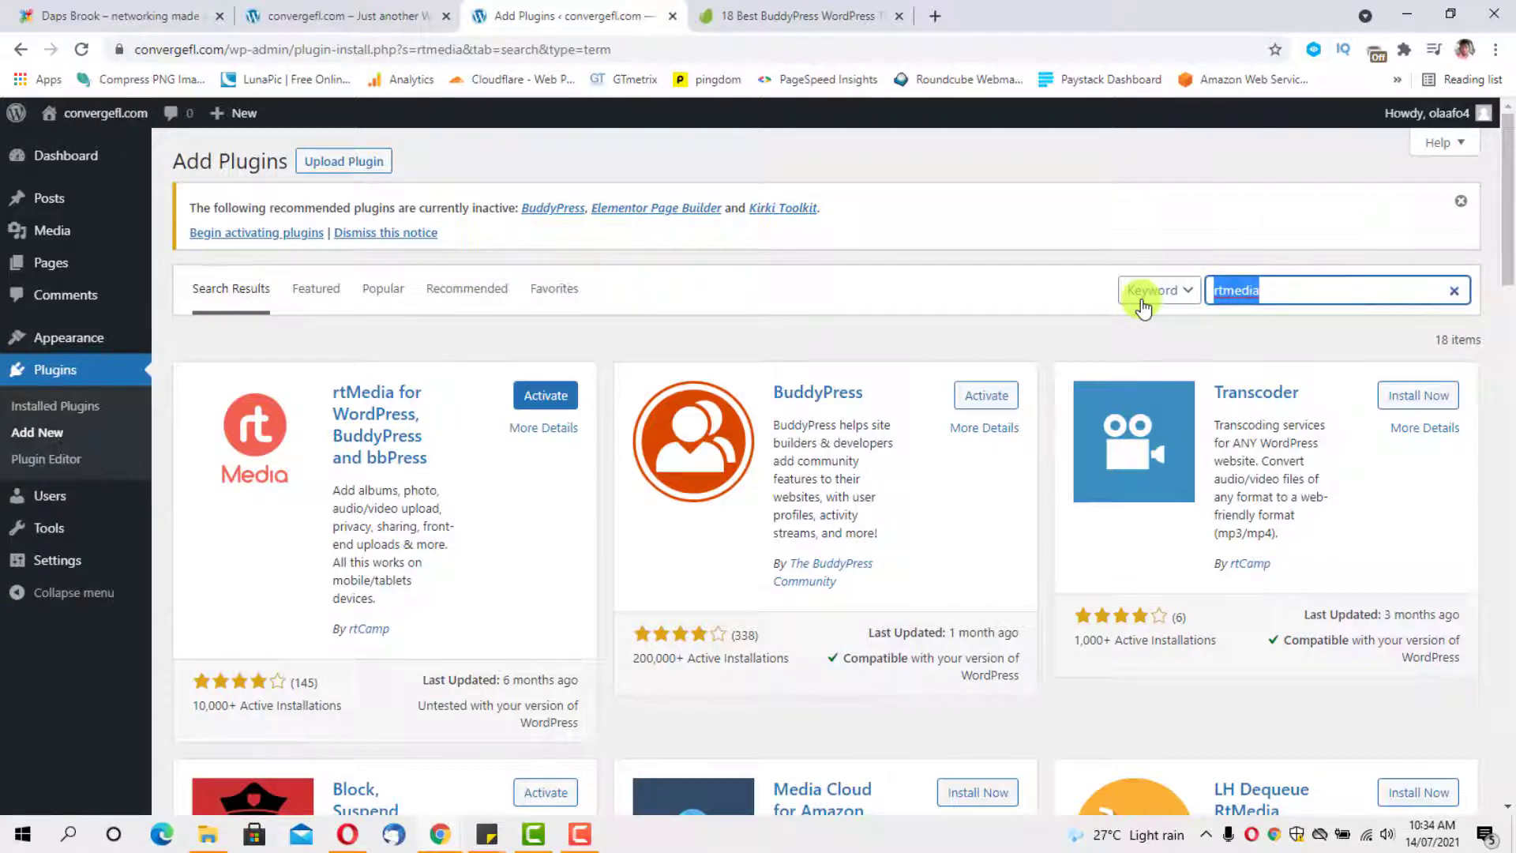
{"action": "type", "text": "buddypress activity"}
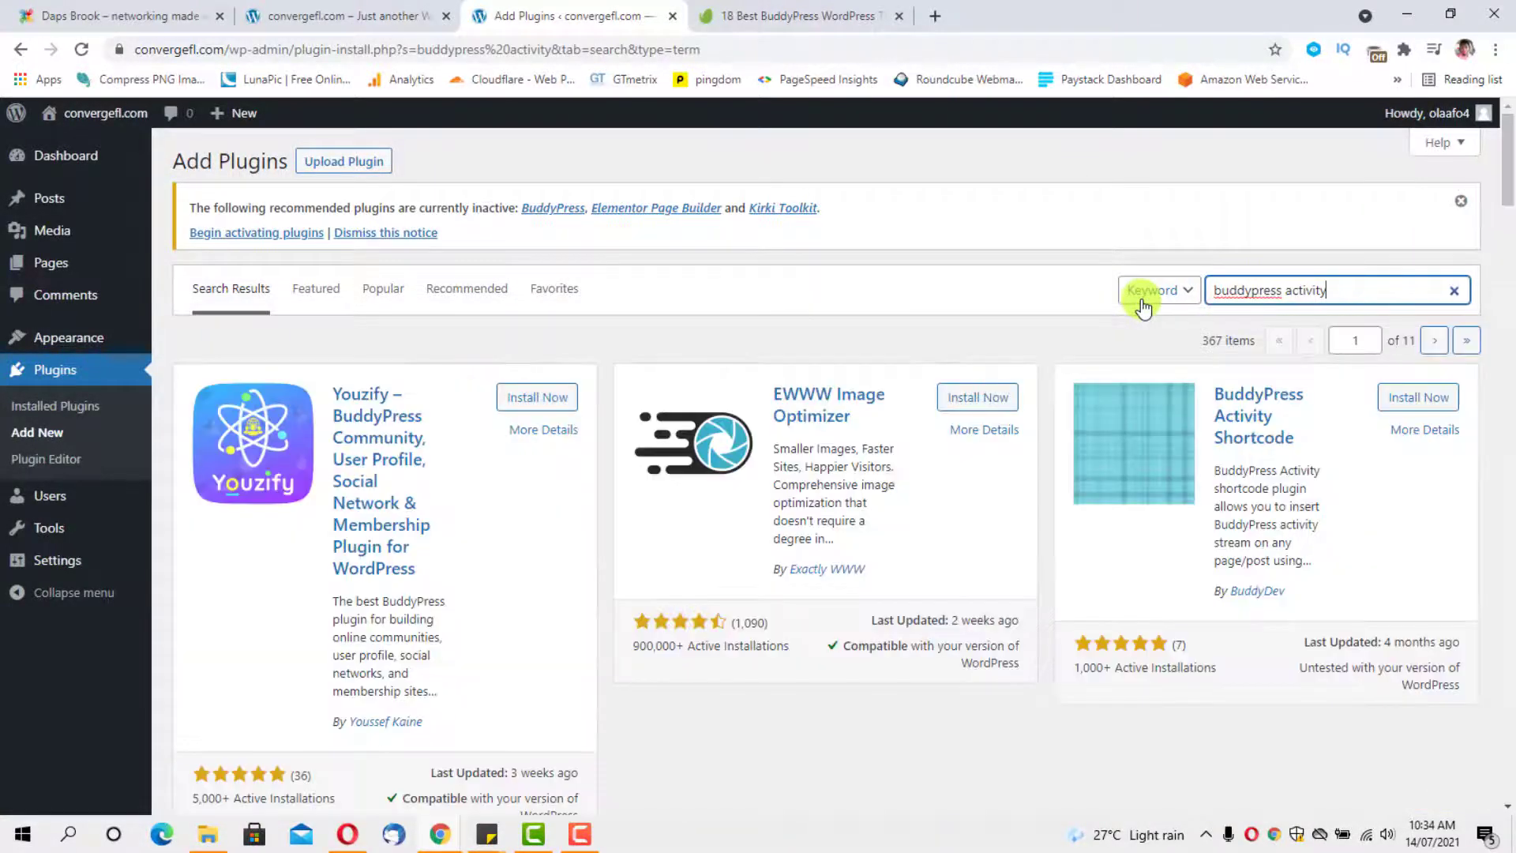
{"action": "scroll", "coordinate": [1139, 314], "scroll_direction": "down", "scroll_amount": 2}
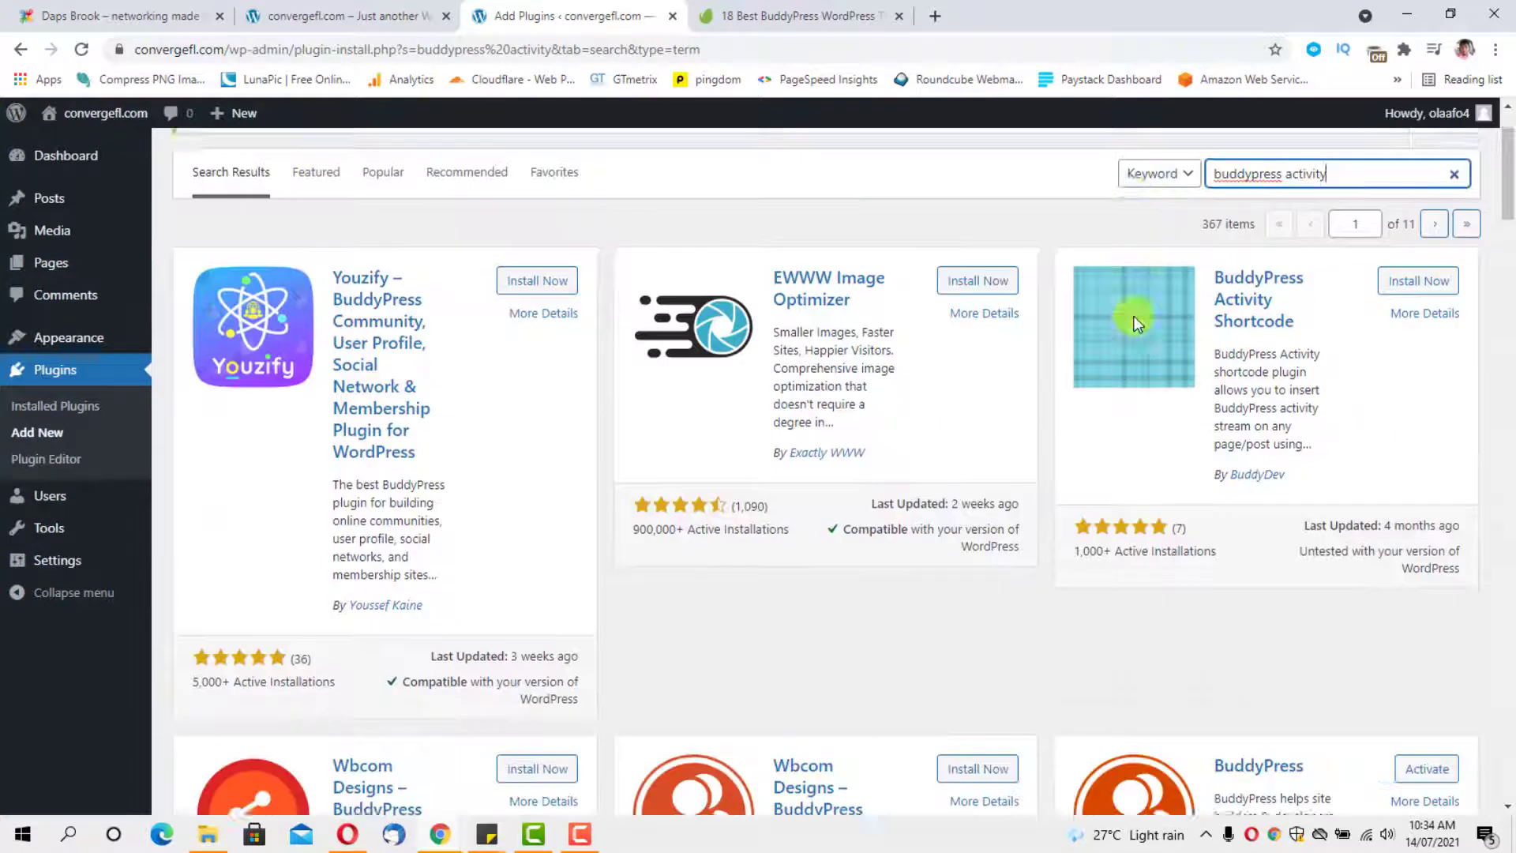
{"action": "scroll", "coordinate": [1137, 324], "scroll_direction": "down", "scroll_amount": 4}
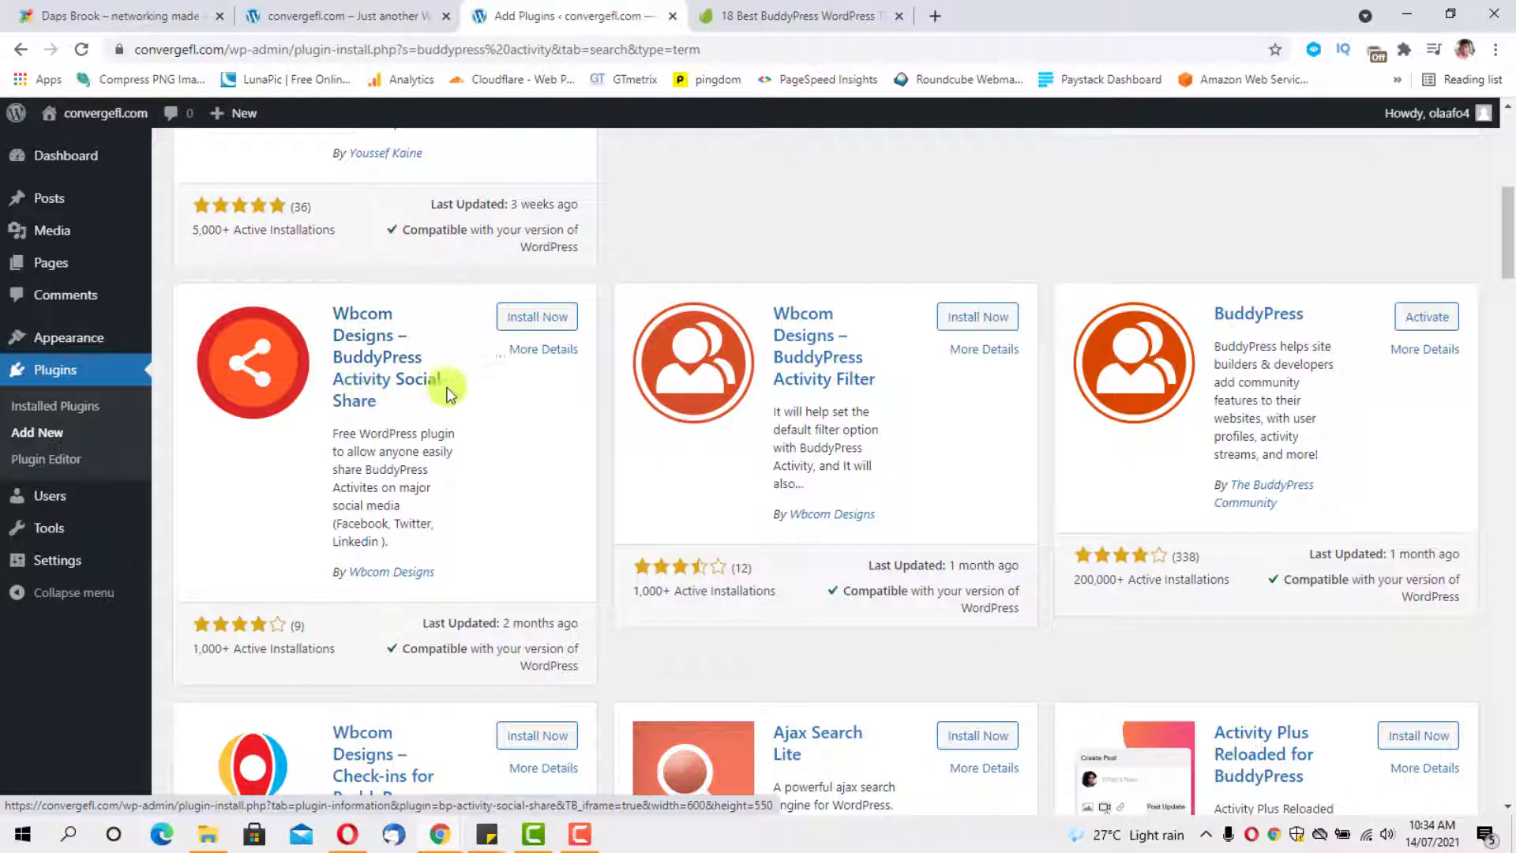
{"action": "left_click", "coordinate": [561, 324]}
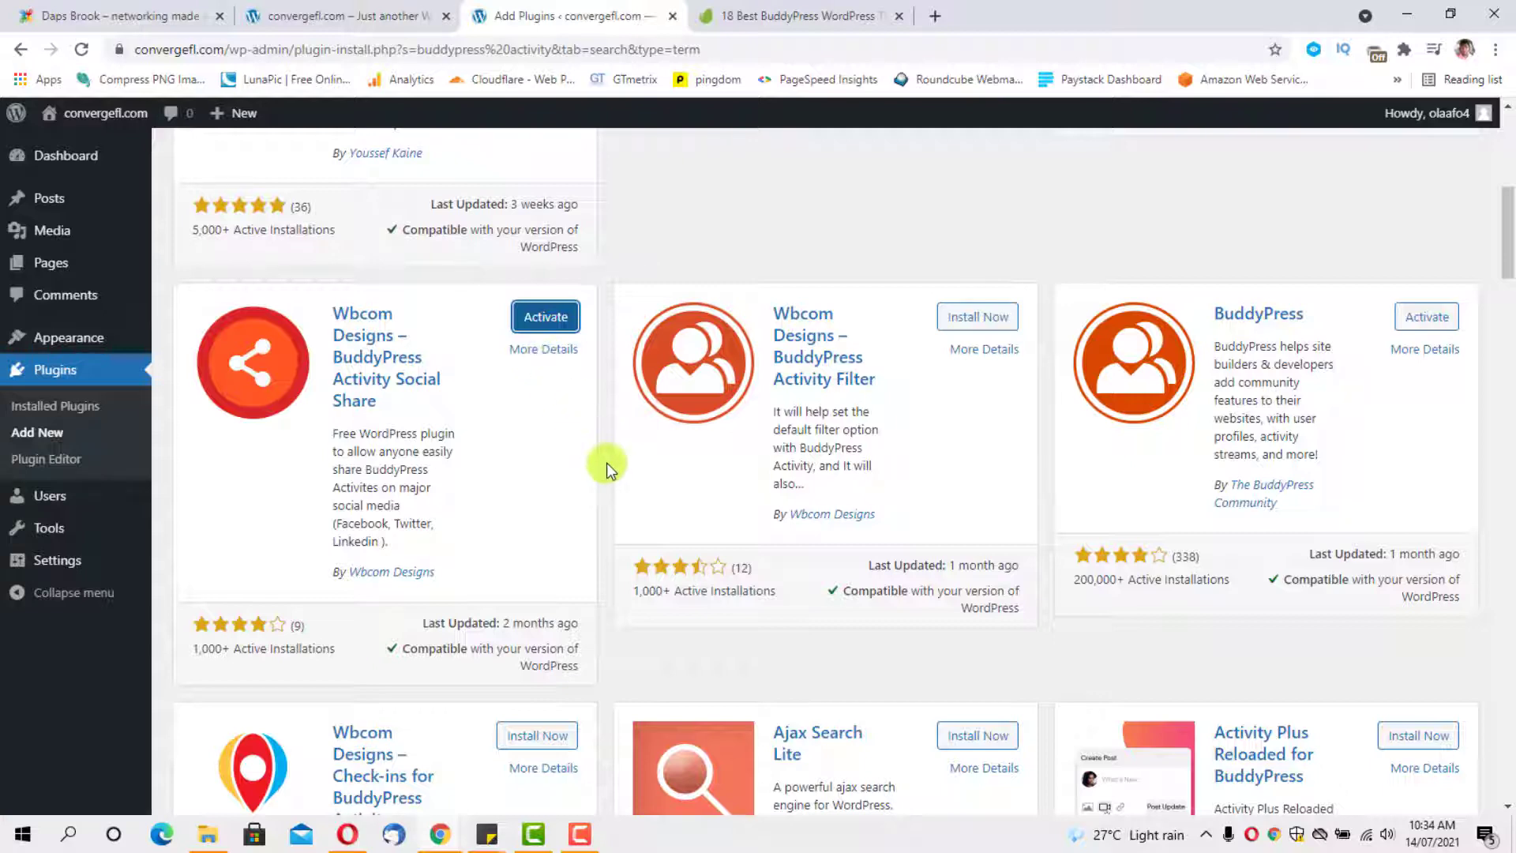
{"action": "scroll", "coordinate": [601, 466], "scroll_direction": "up", "scroll_amount": 7}
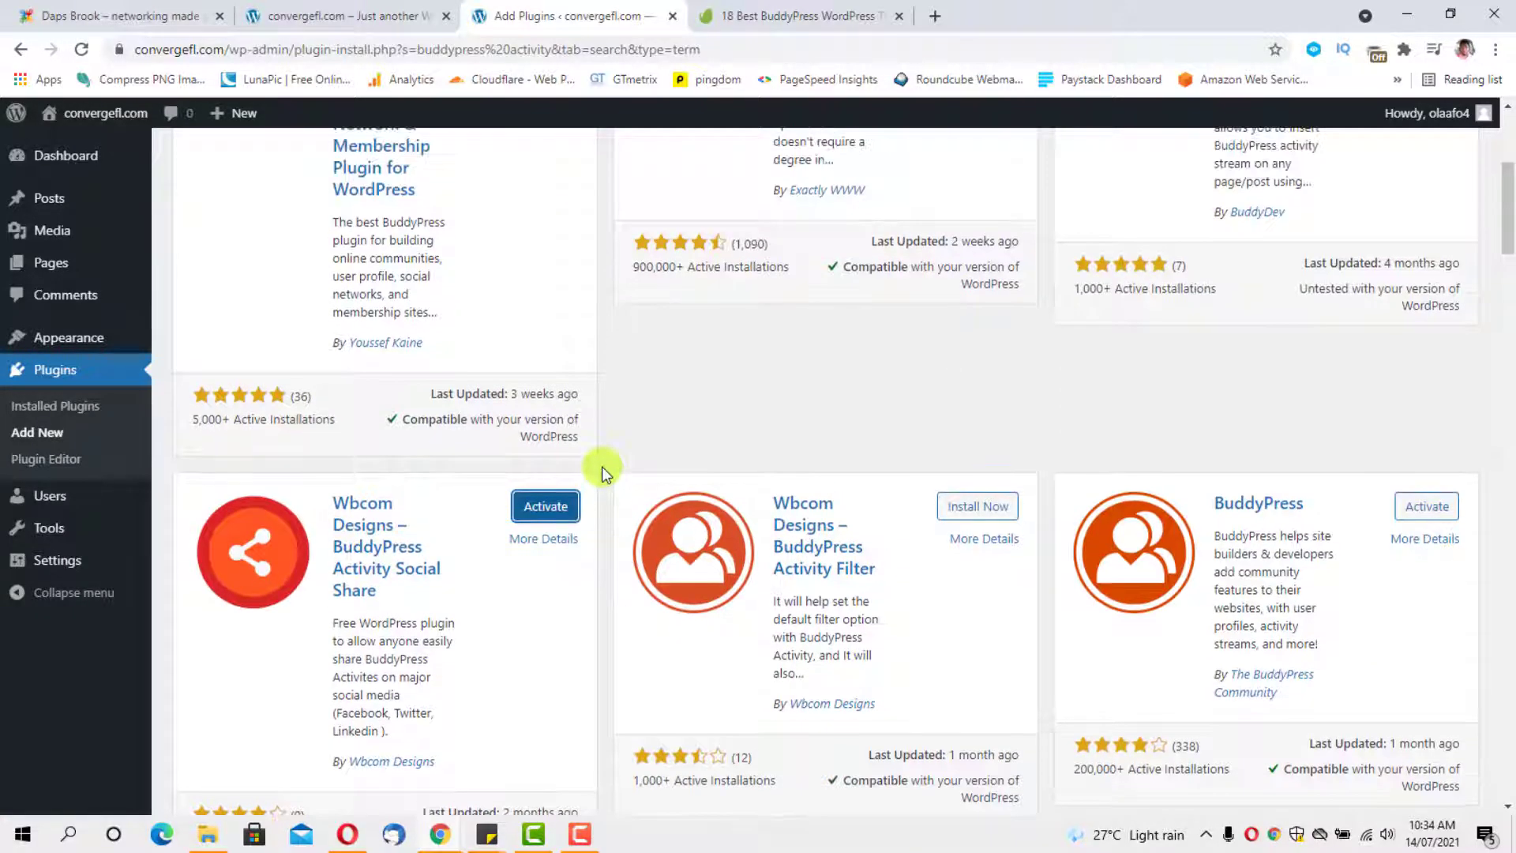
{"action": "scroll", "coordinate": [600, 465], "scroll_direction": "up", "scroll_amount": 1}
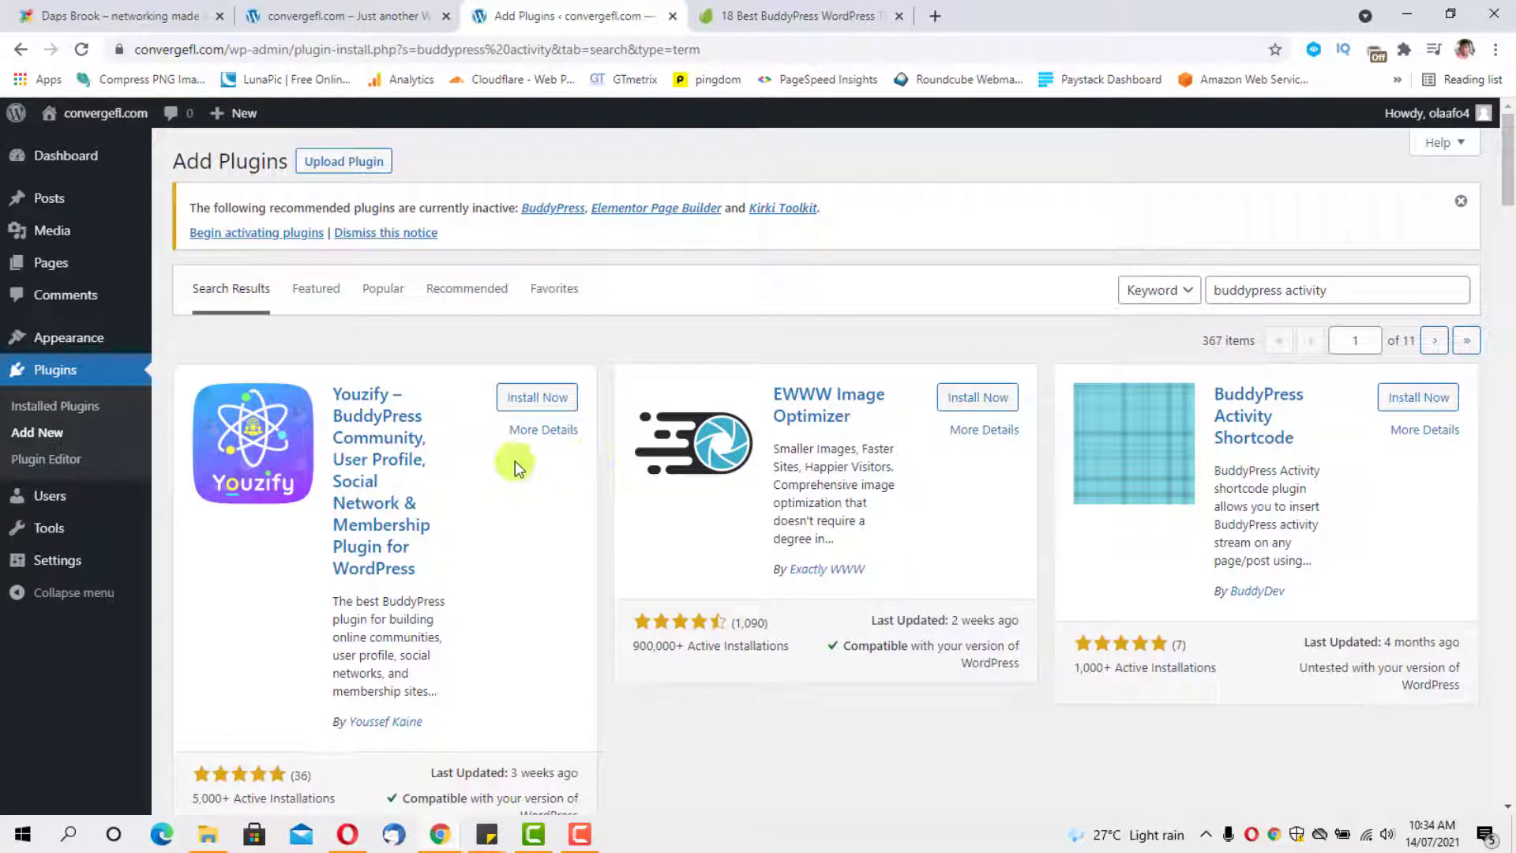
Bulk activate all installed plugins except Really Simple SSL, and close the BuddyPress 8.0.0 welcome window.
{"action": "left_click", "coordinate": [40, 410]}
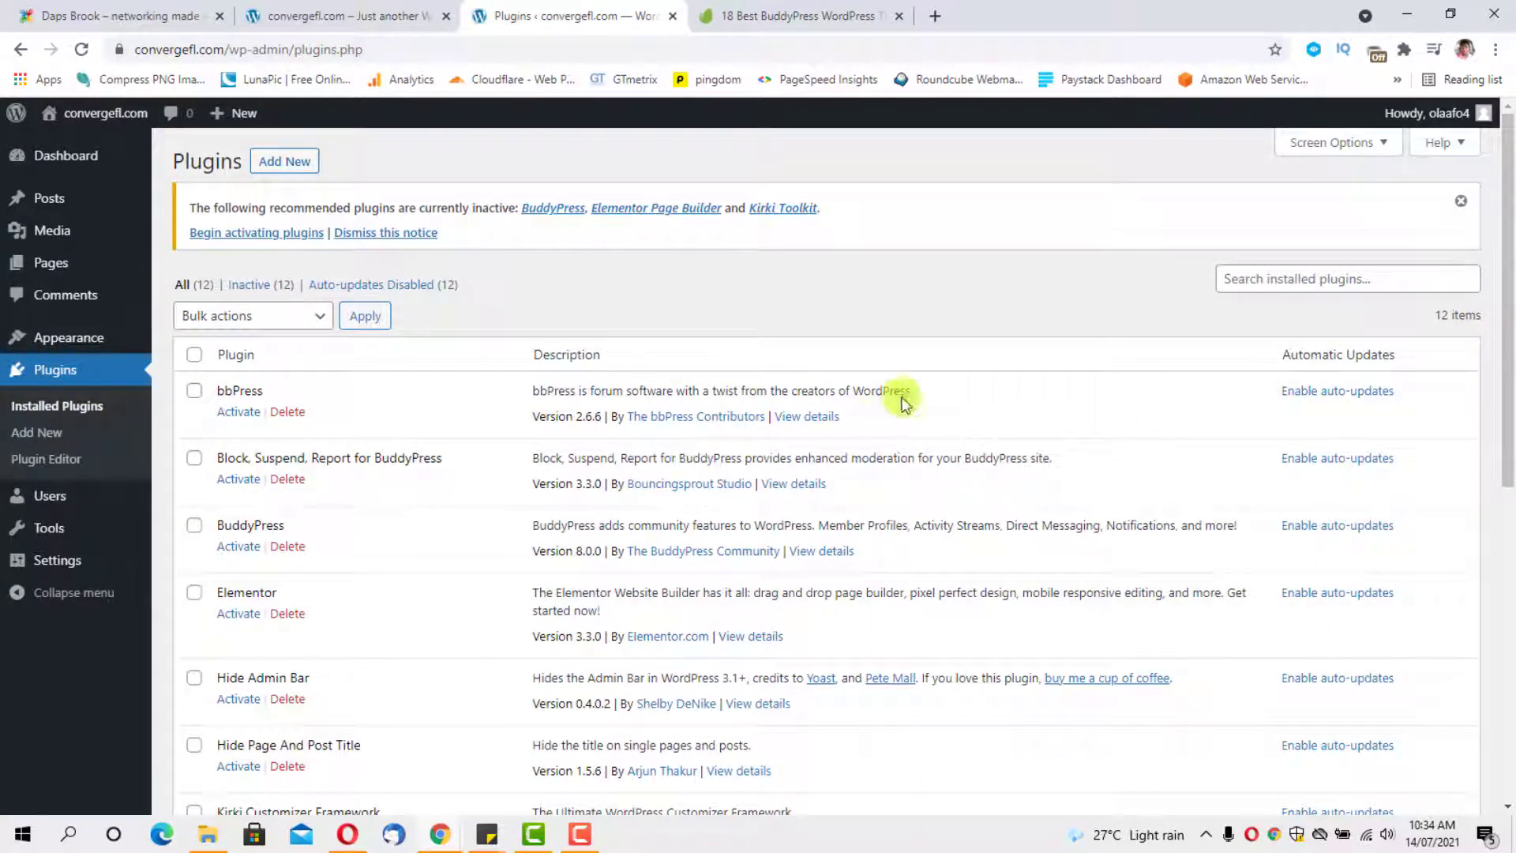
{"action": "left_click", "coordinate": [194, 356]}
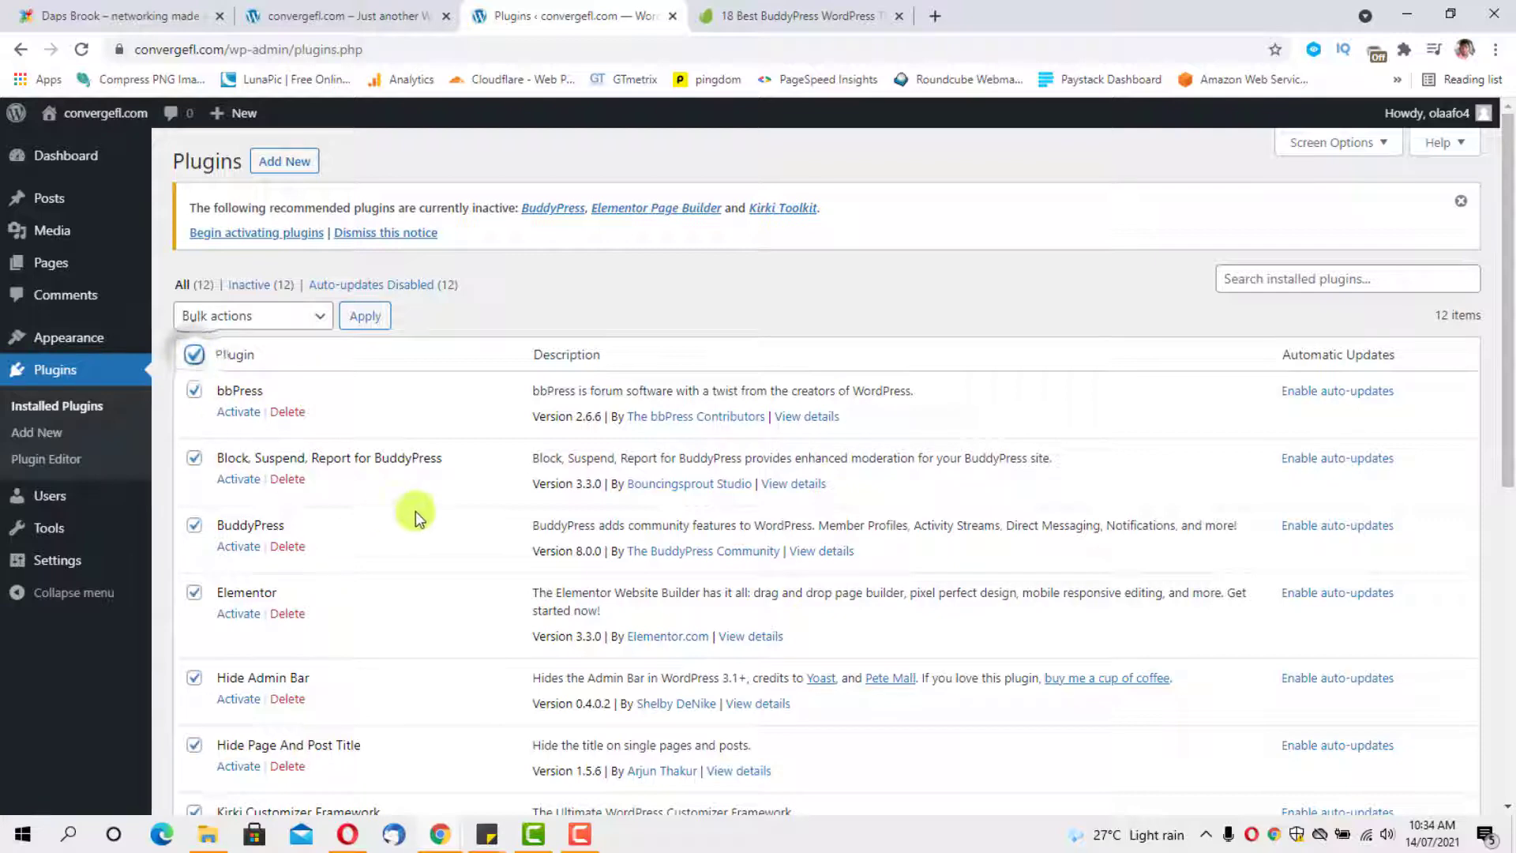
{"action": "scroll", "coordinate": [416, 510], "scroll_direction": "down", "scroll_amount": 5}
{"action": "scroll", "coordinate": [416, 497], "scroll_direction": "down", "scroll_amount": 2}
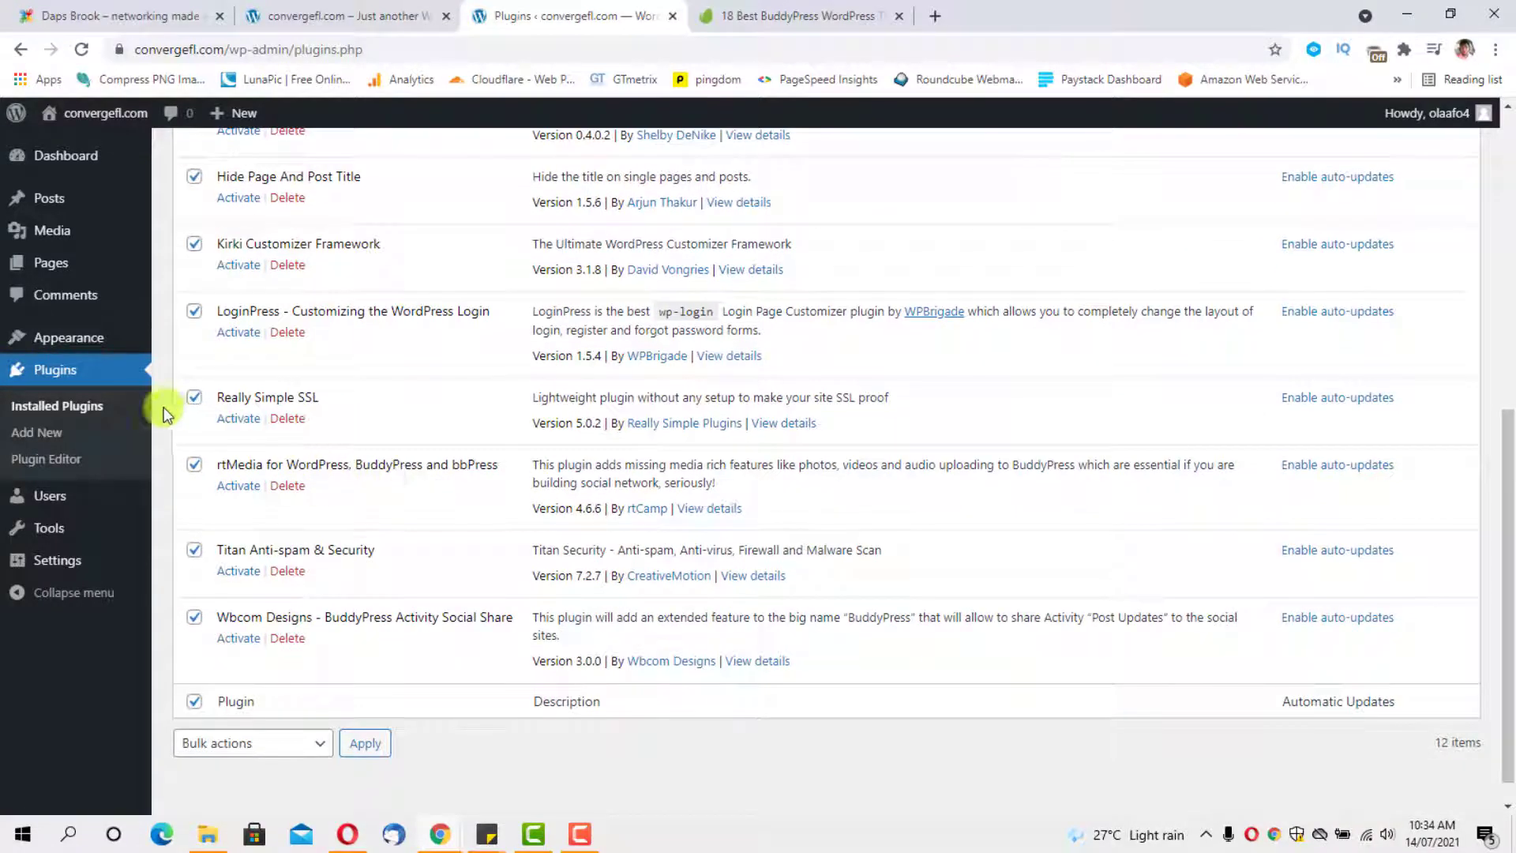
{"action": "left_click", "coordinate": [194, 397]}
{"action": "scroll", "coordinate": [567, 430], "scroll_direction": "down", "scroll_amount": 1}
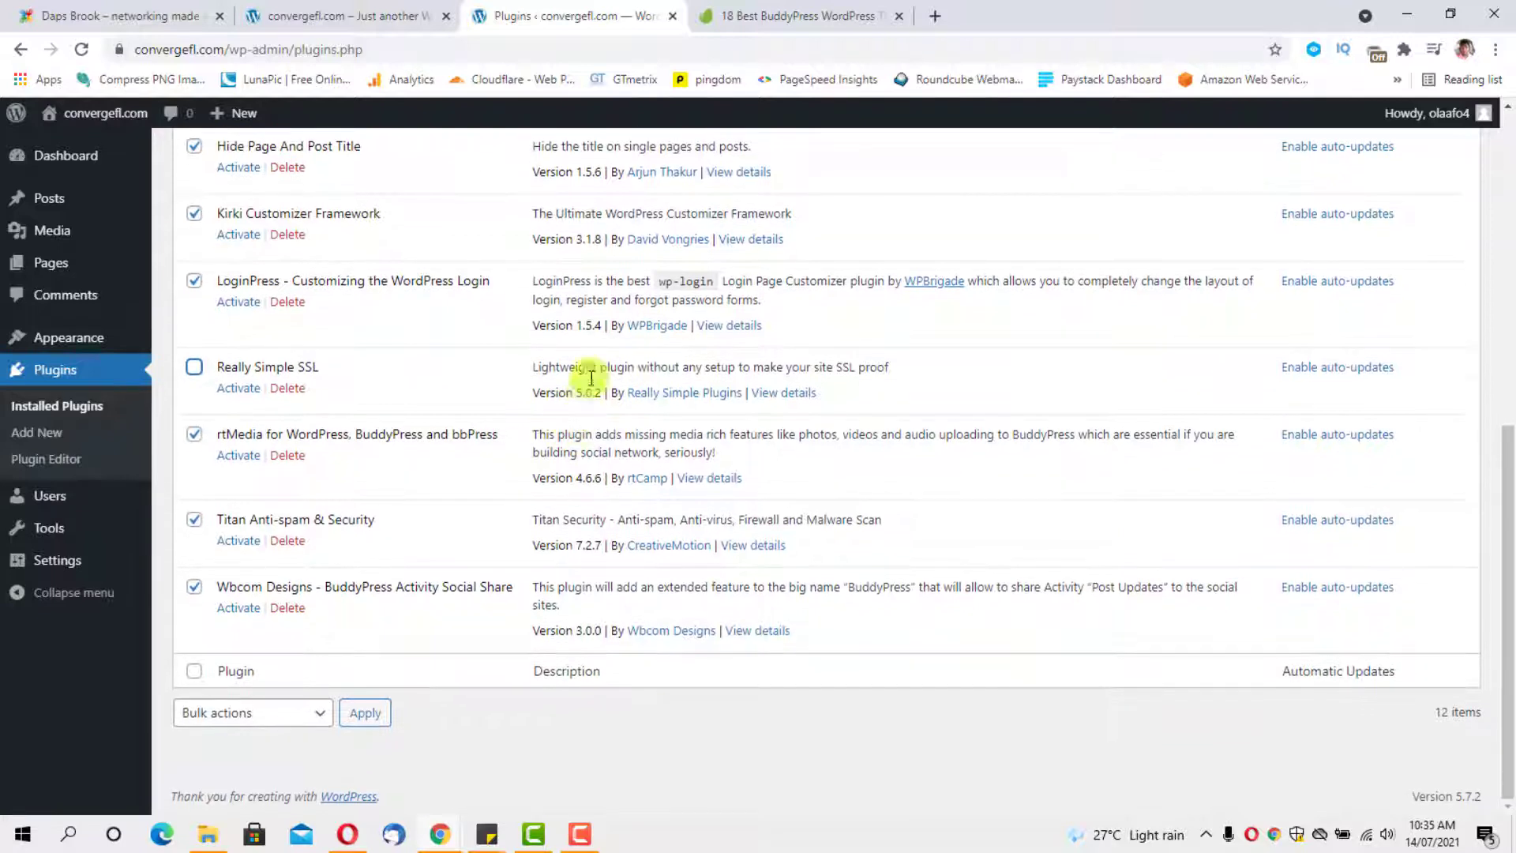
{"action": "left_click", "coordinate": [291, 713]}
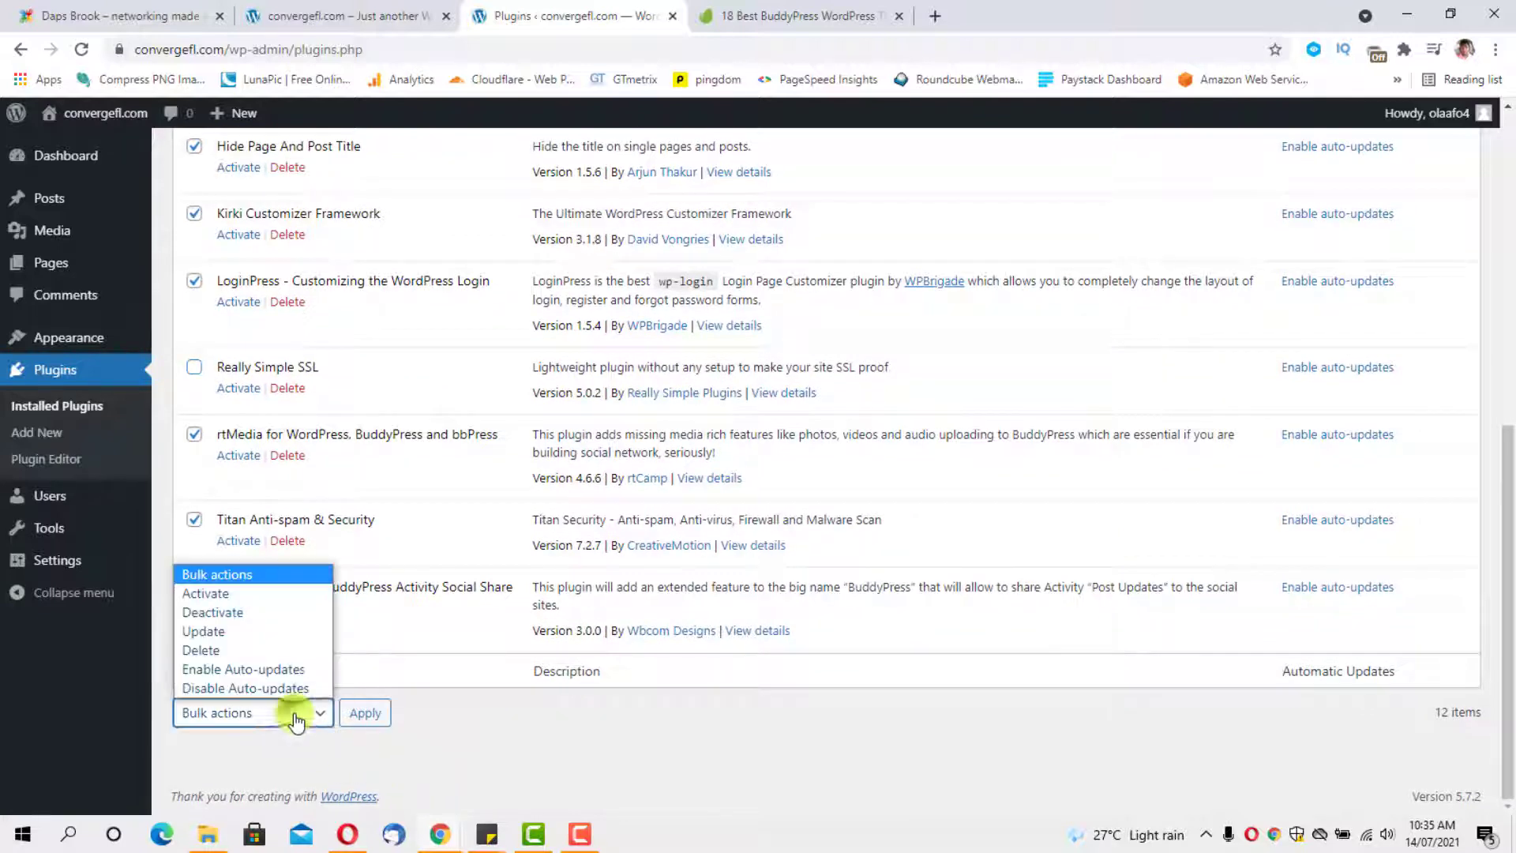
{"action": "left_click", "coordinate": [204, 600]}
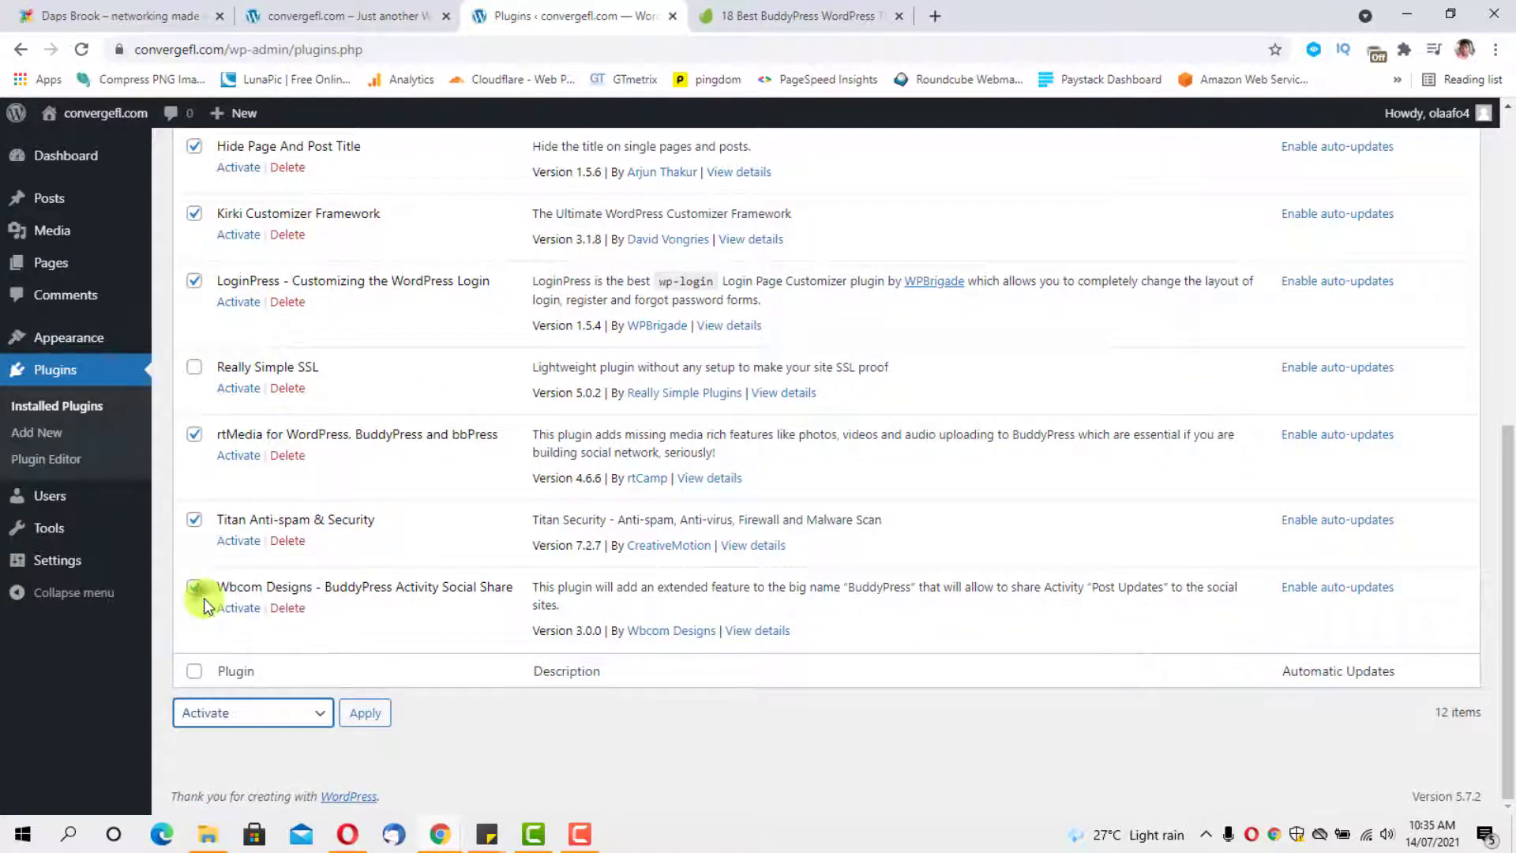
{"action": "left_click", "coordinate": [357, 719]}
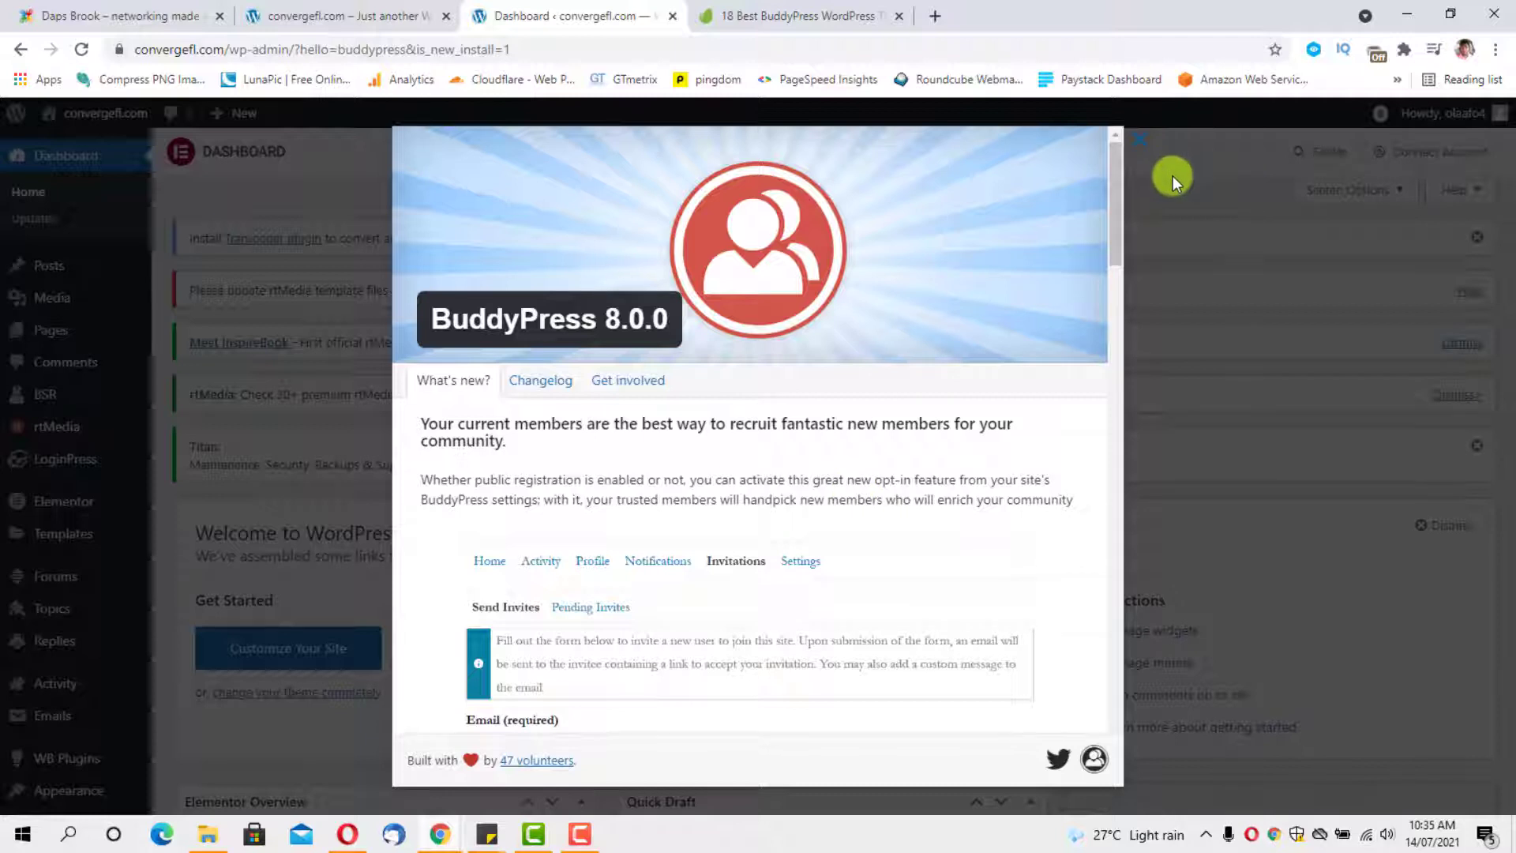
{"action": "left_click", "coordinate": [1140, 150]}
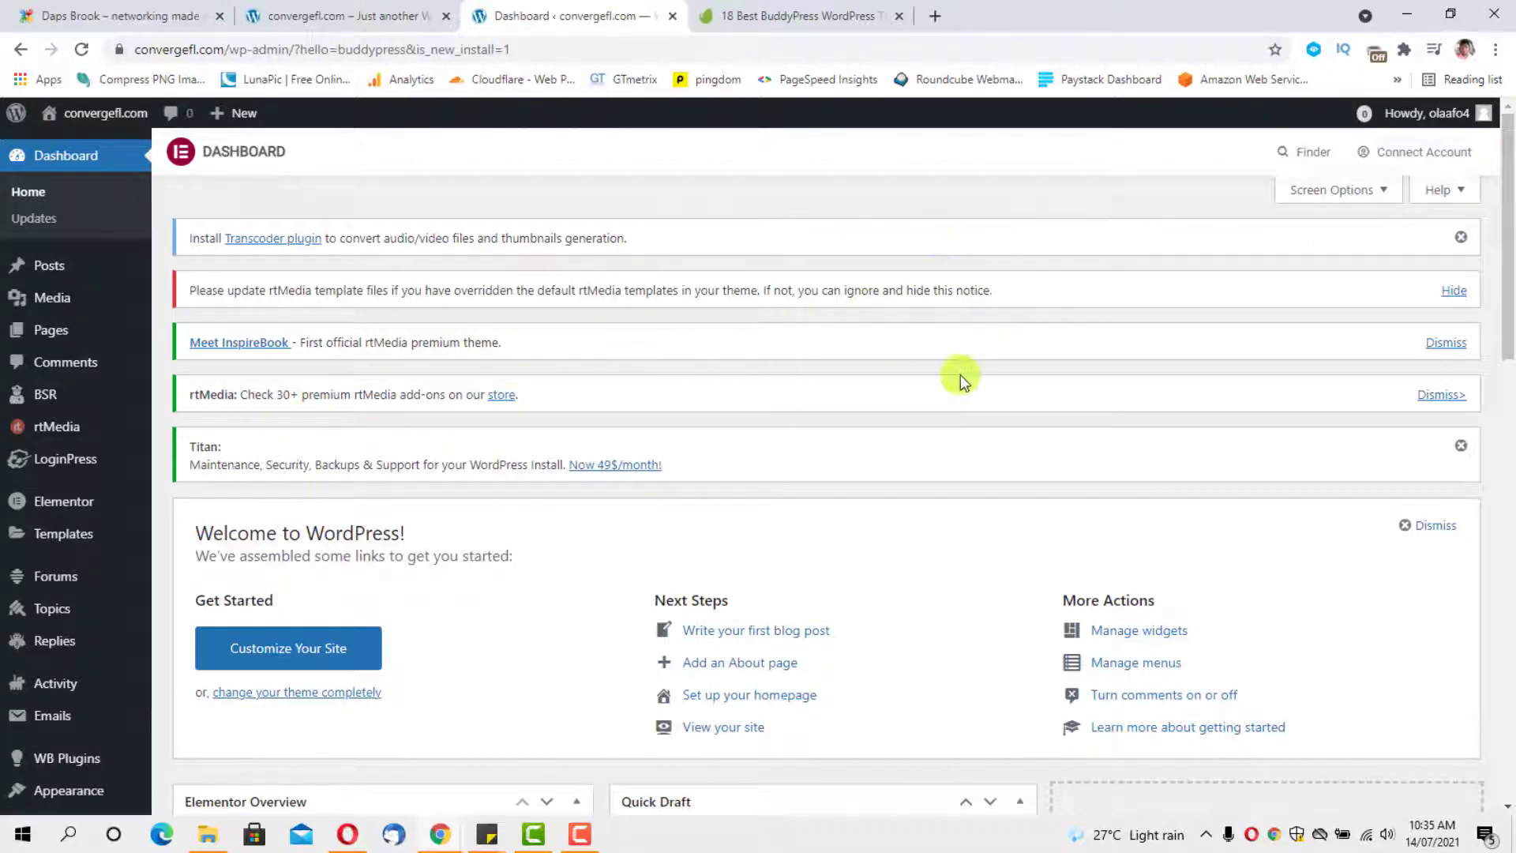
Hide the Elementor Overview, Welcome, At a Glance, Elementor Top Bar, Quick Draft and WordPress Events and News elements on the dashboard.
{"action": "scroll", "coordinate": [961, 373], "scroll_direction": "down", "scroll_amount": 7}
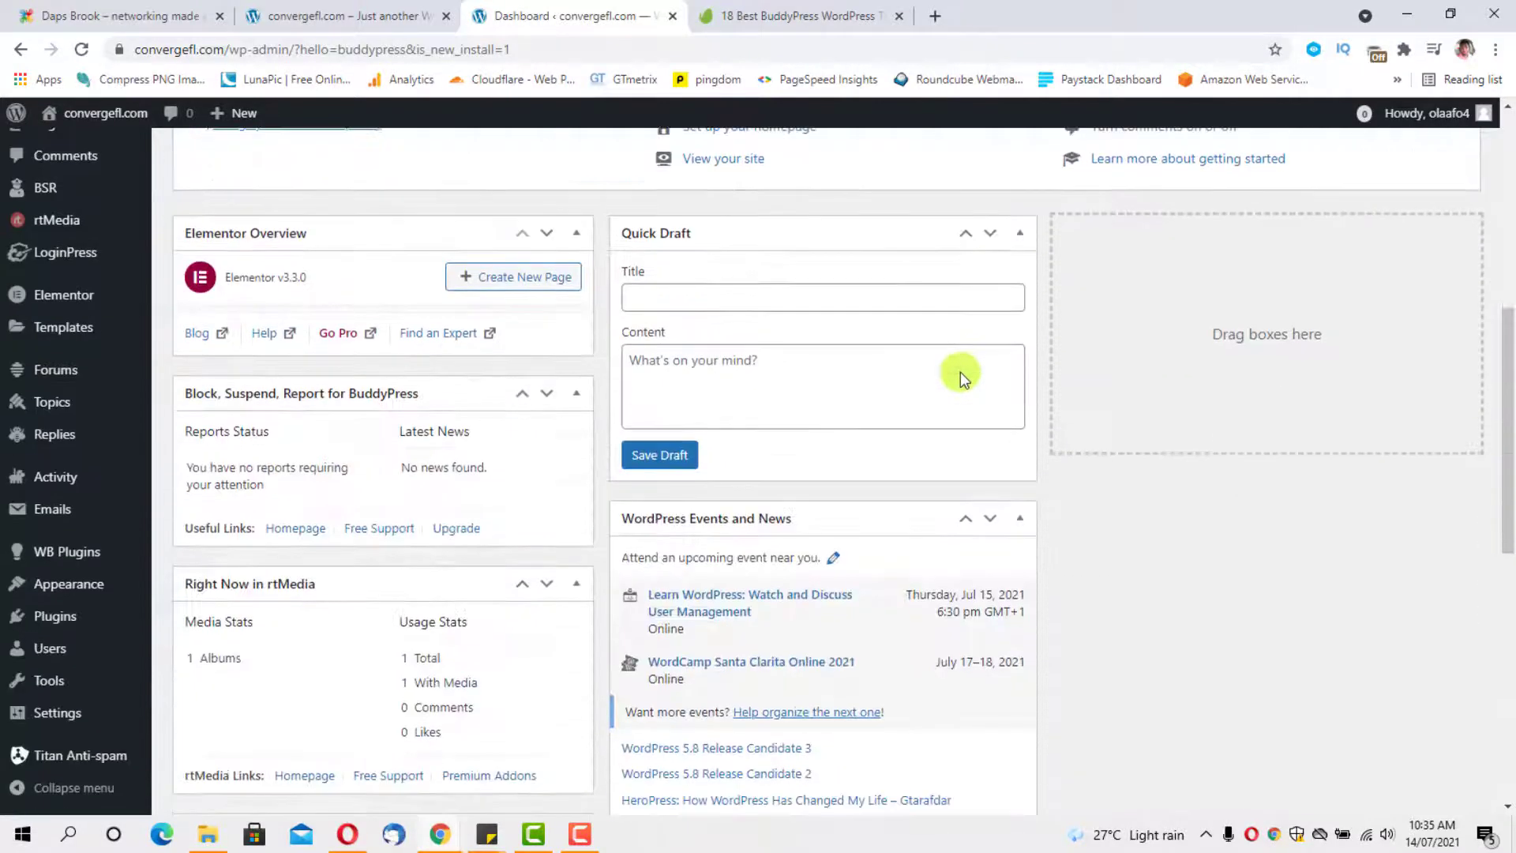
{"action": "scroll", "coordinate": [961, 370], "scroll_direction": "up", "scroll_amount": 7}
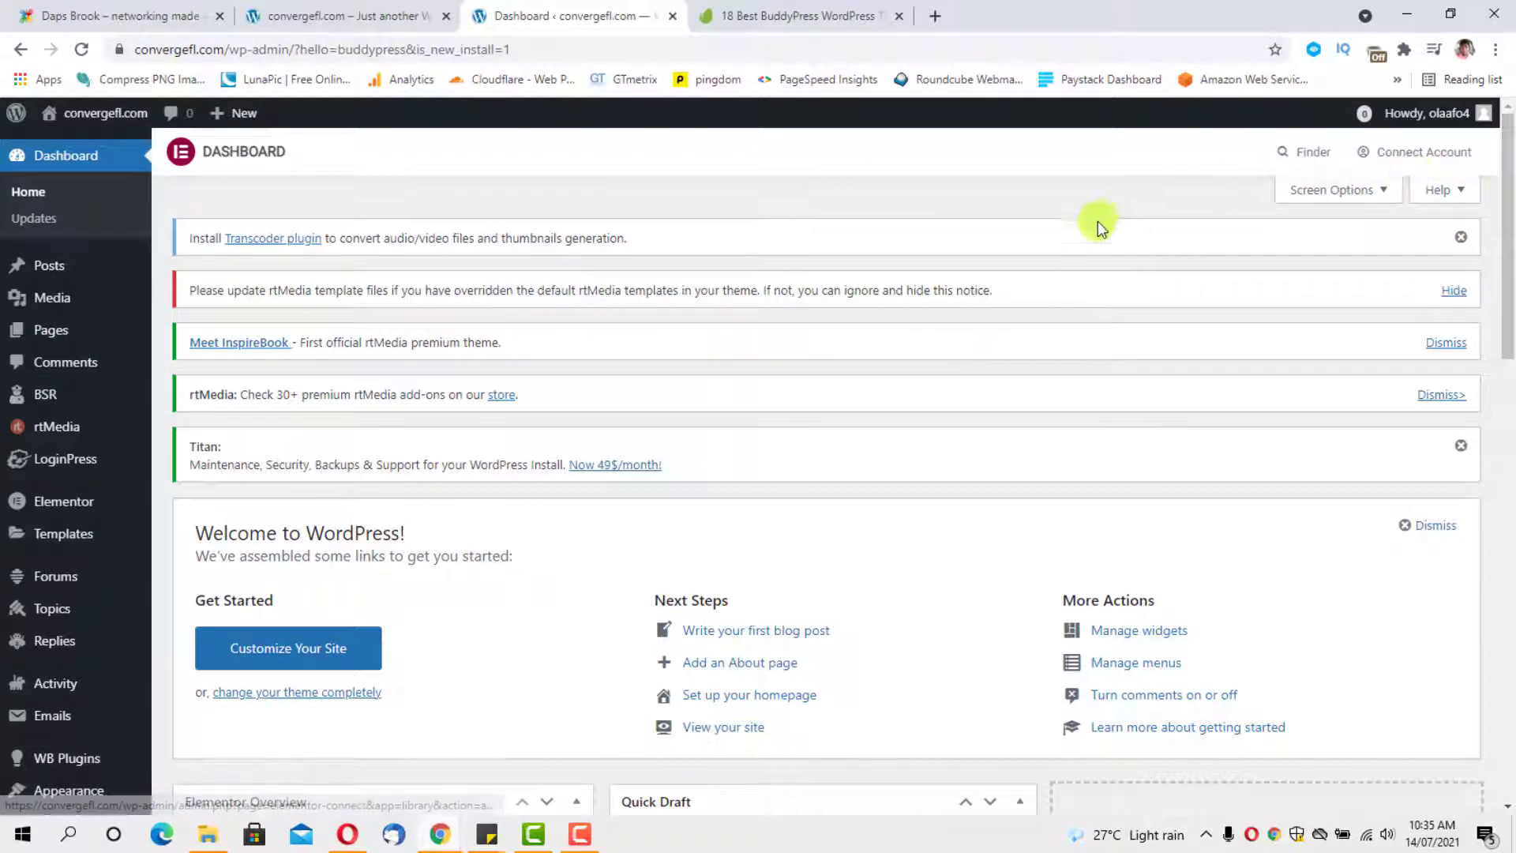
{"action": "left_click", "coordinate": [1360, 189]}
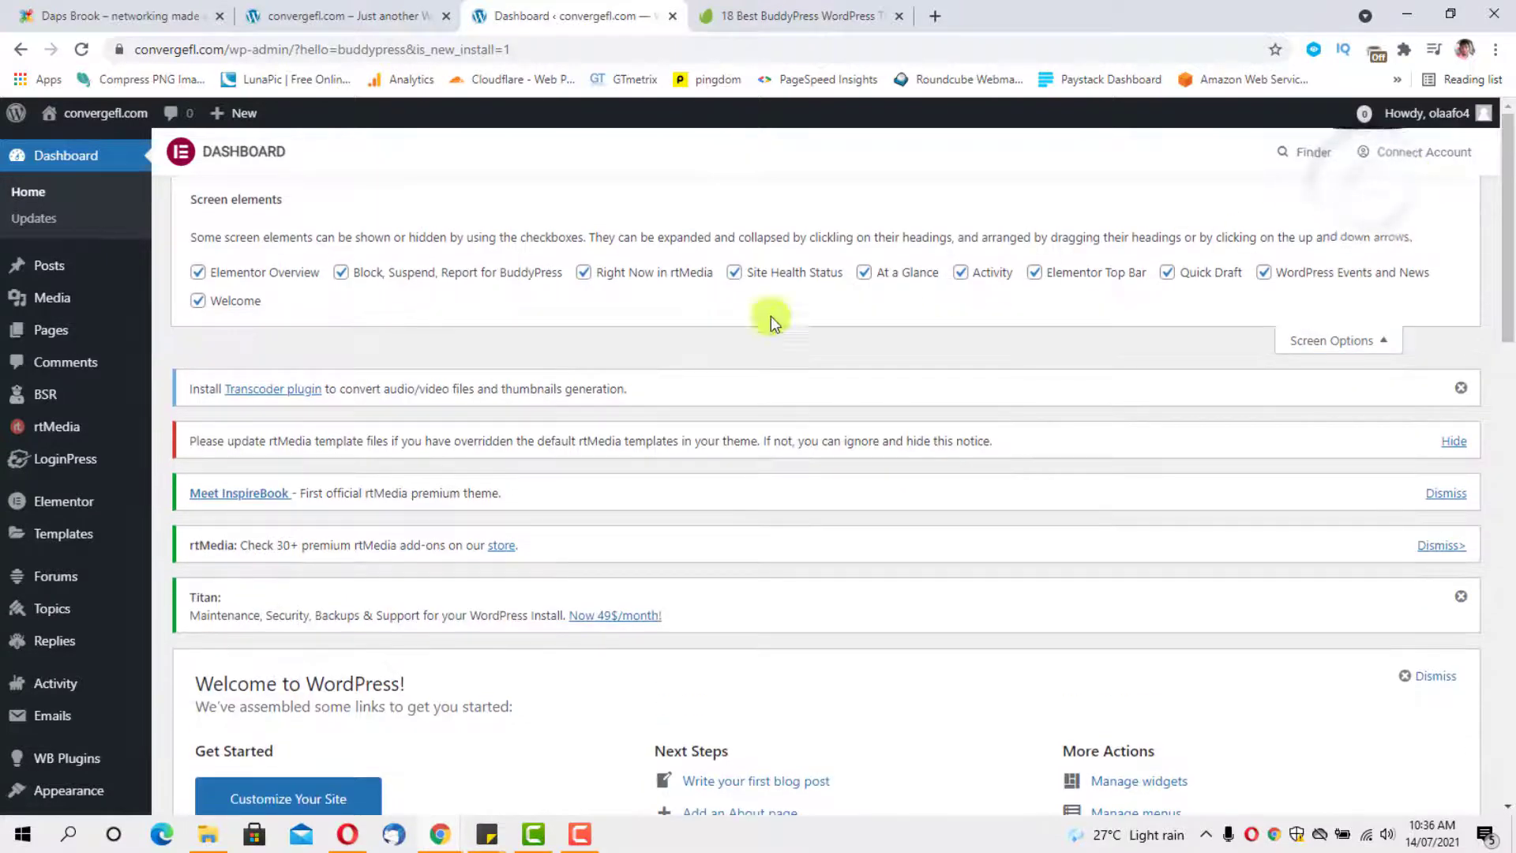
{"action": "left_click", "coordinate": [197, 272]}
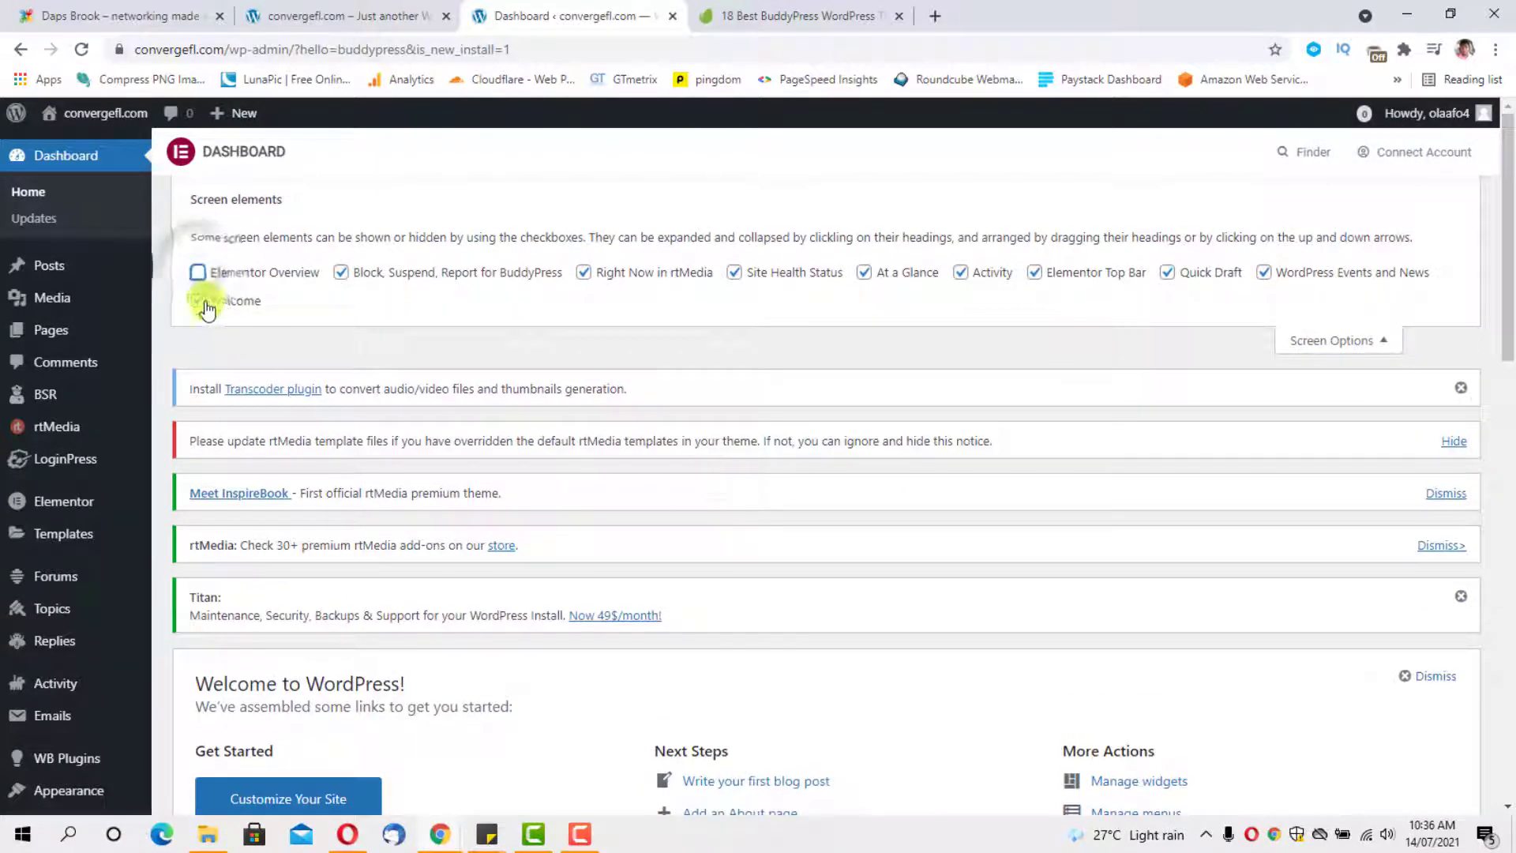
{"action": "left_click", "coordinate": [198, 300]}
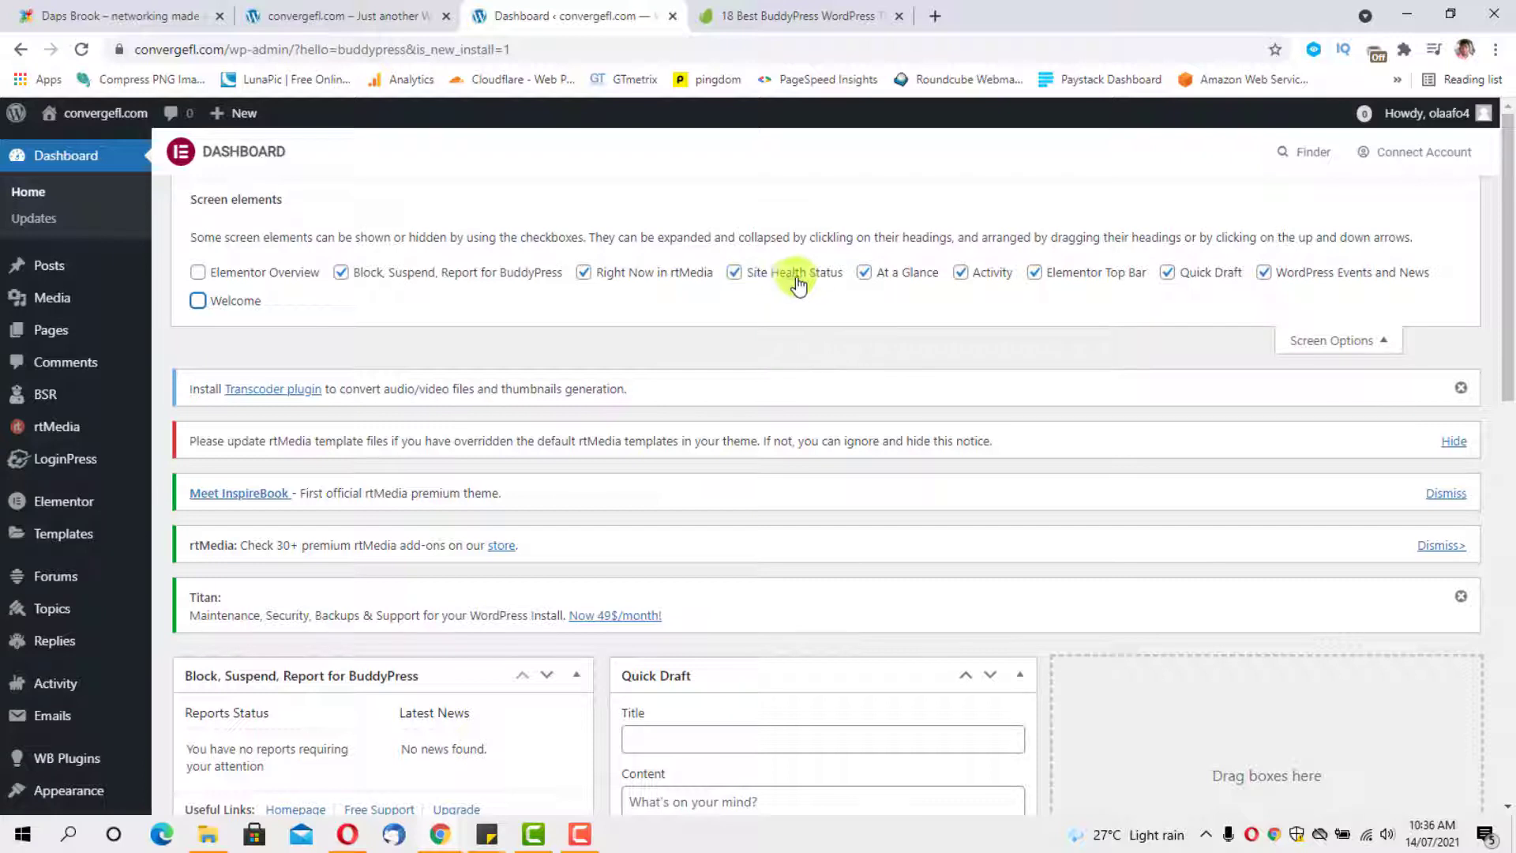
{"action": "left_click", "coordinate": [866, 276]}
{"action": "left_click", "coordinate": [973, 276]}
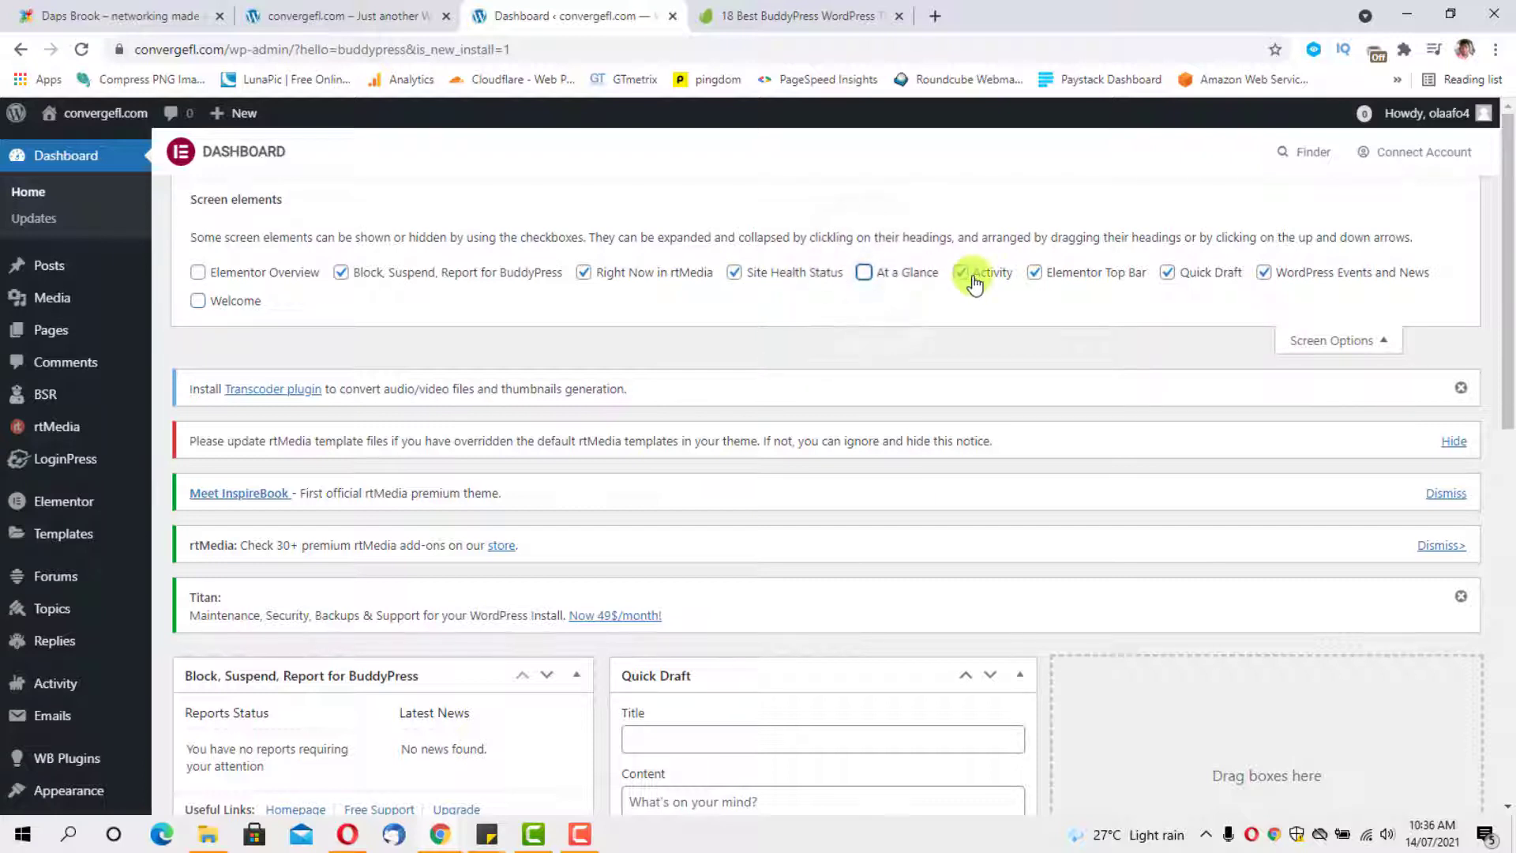
{"action": "left_click", "coordinate": [1034, 272]}
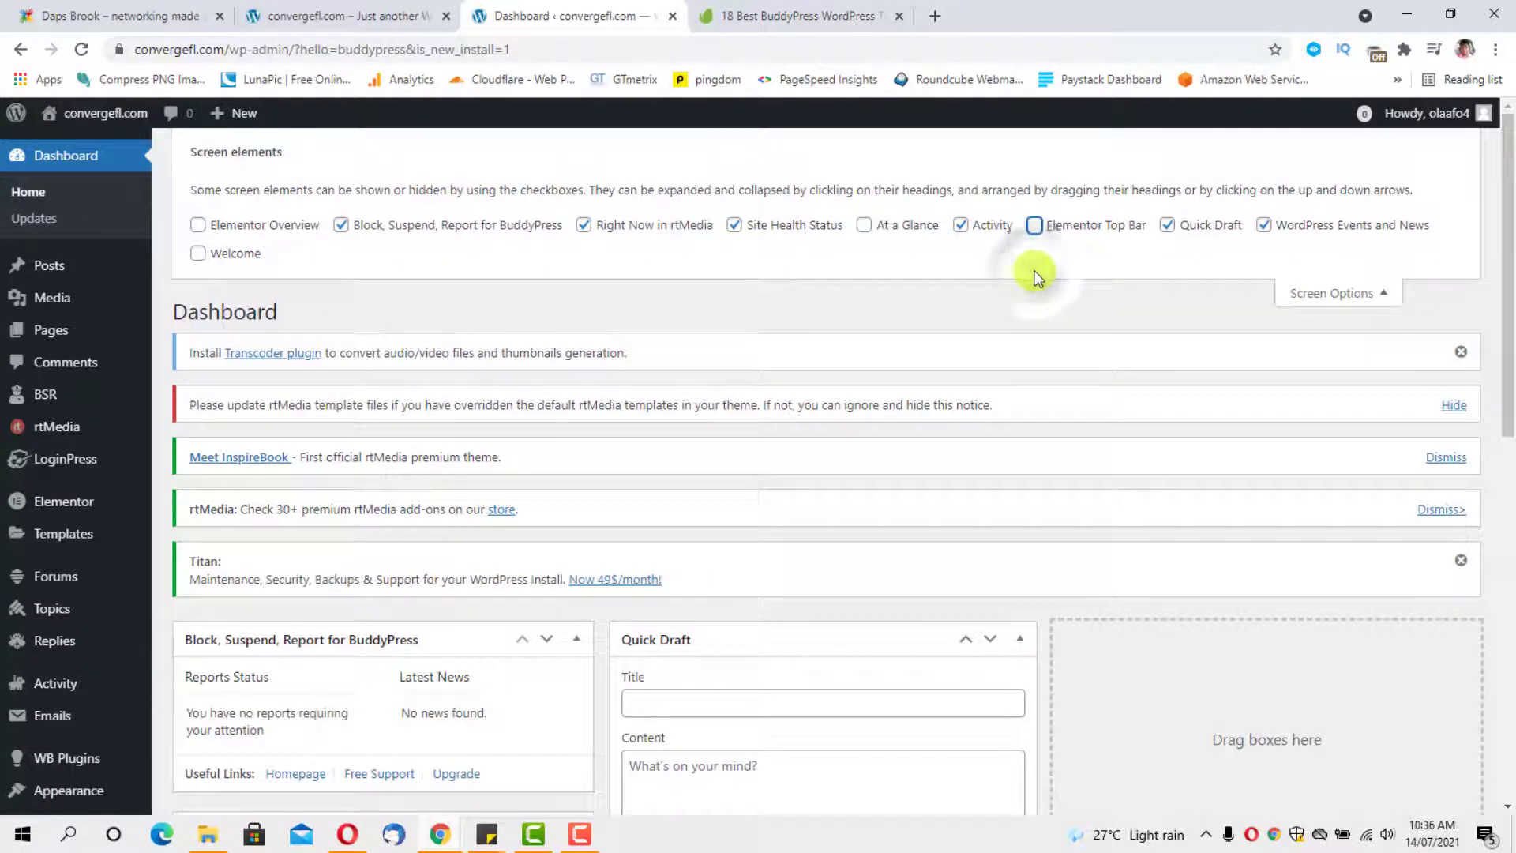
{"action": "left_click", "coordinate": [1180, 228]}
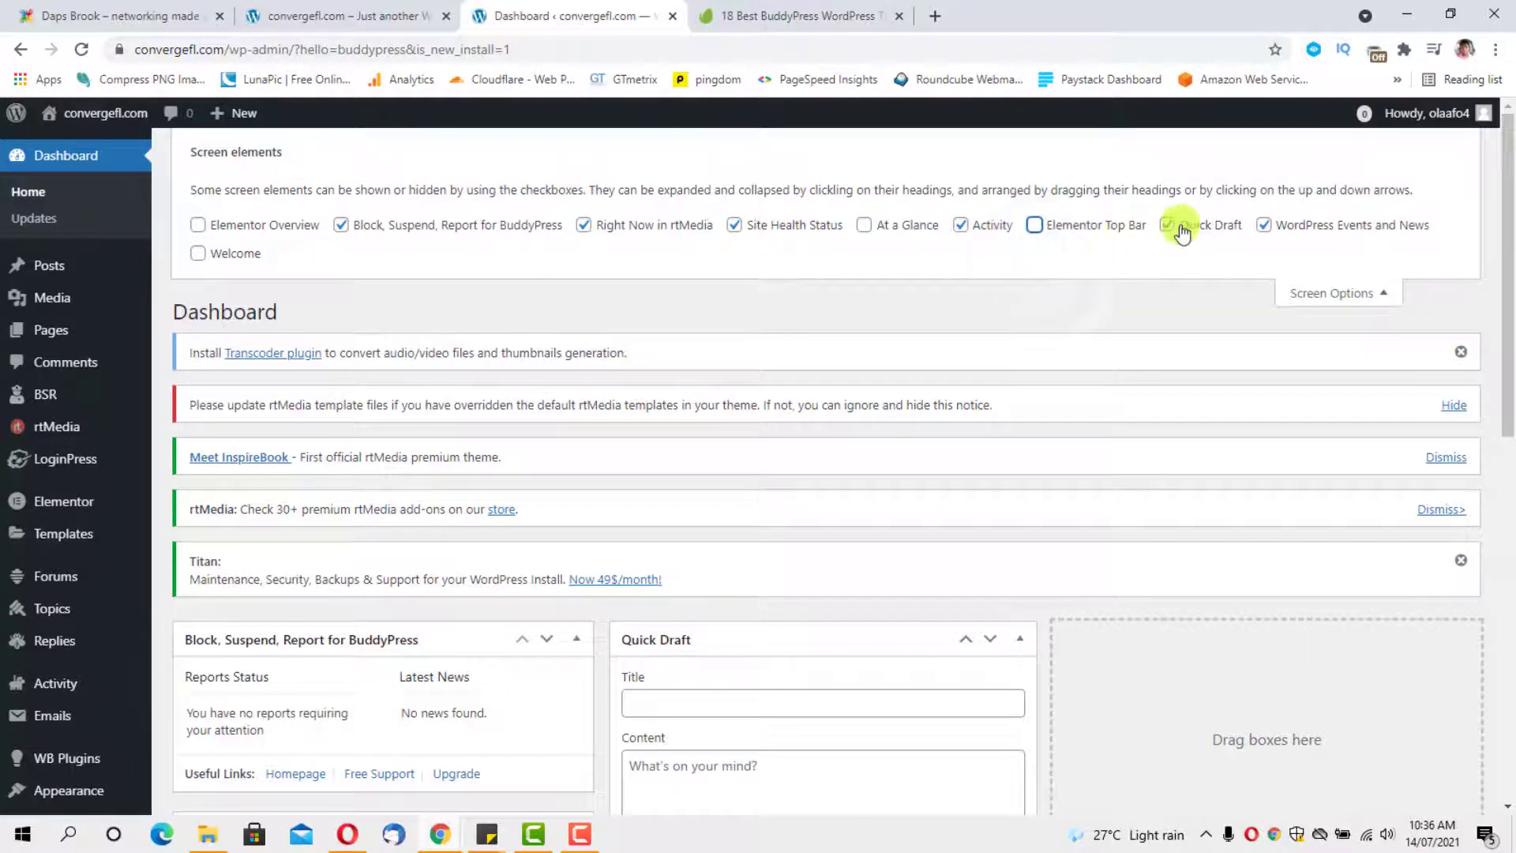
{"action": "left_click", "coordinate": [1264, 237]}
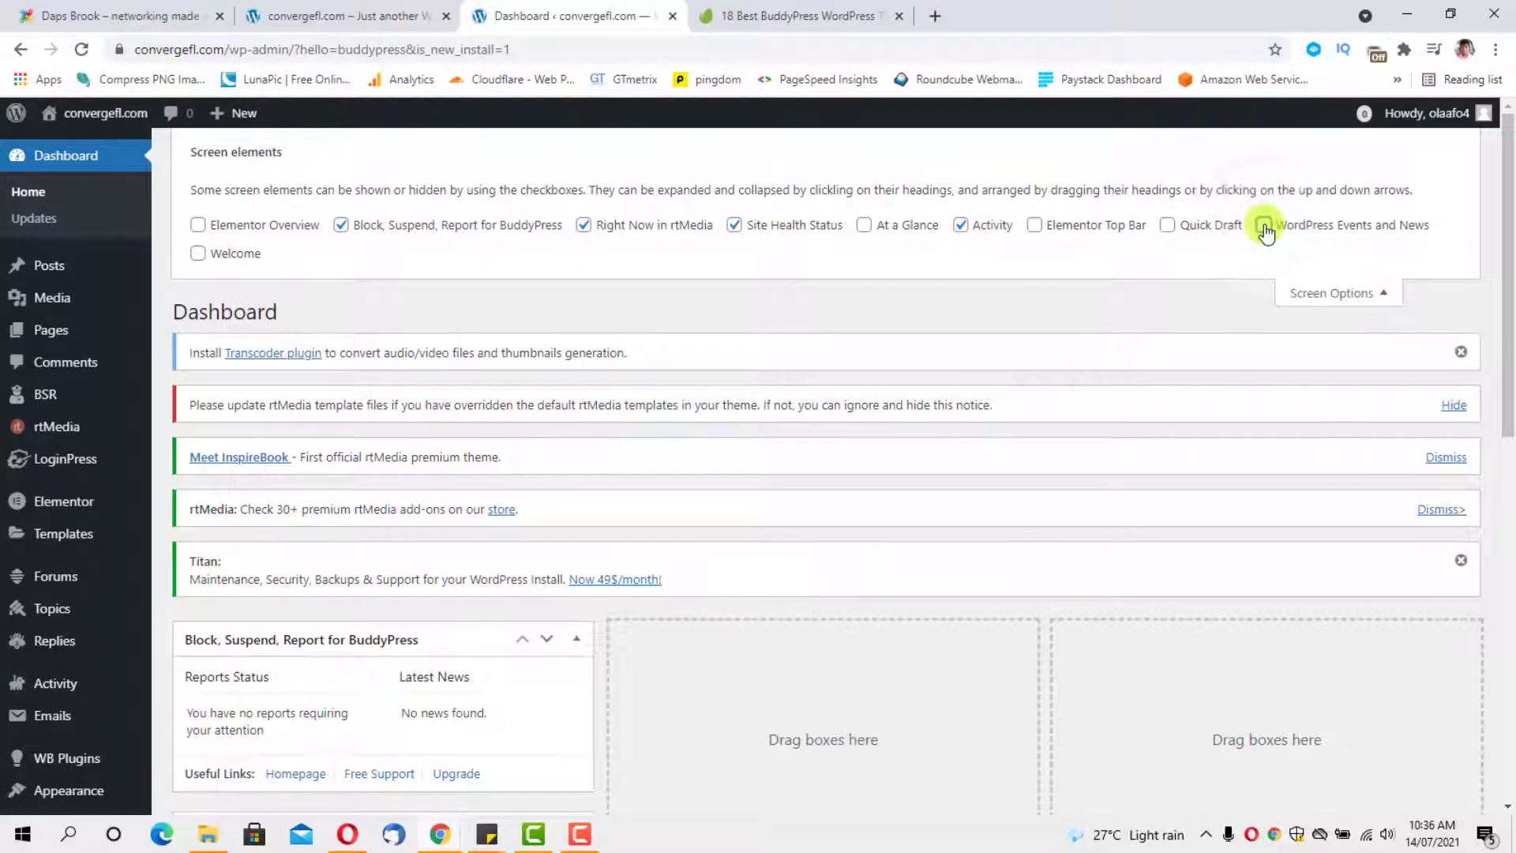
{"action": "left_click", "coordinate": [1377, 296]}
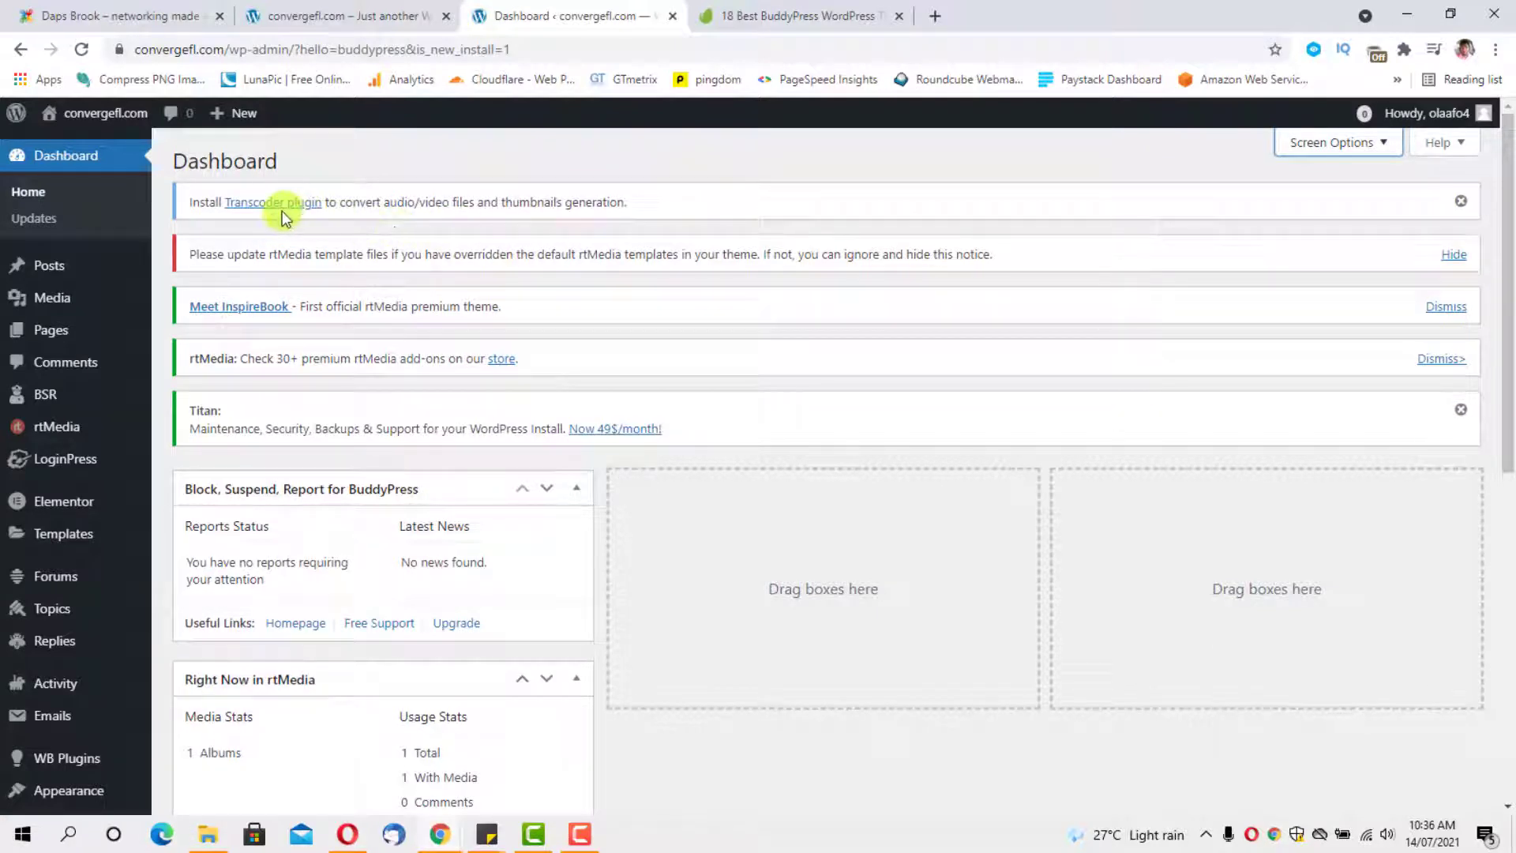
Dismiss the Transcoder, rtMedia template, InspireBook, rtMedia add-ons and Titan notices on the dashboard.
{"action": "left_click", "coordinate": [1462, 202]}
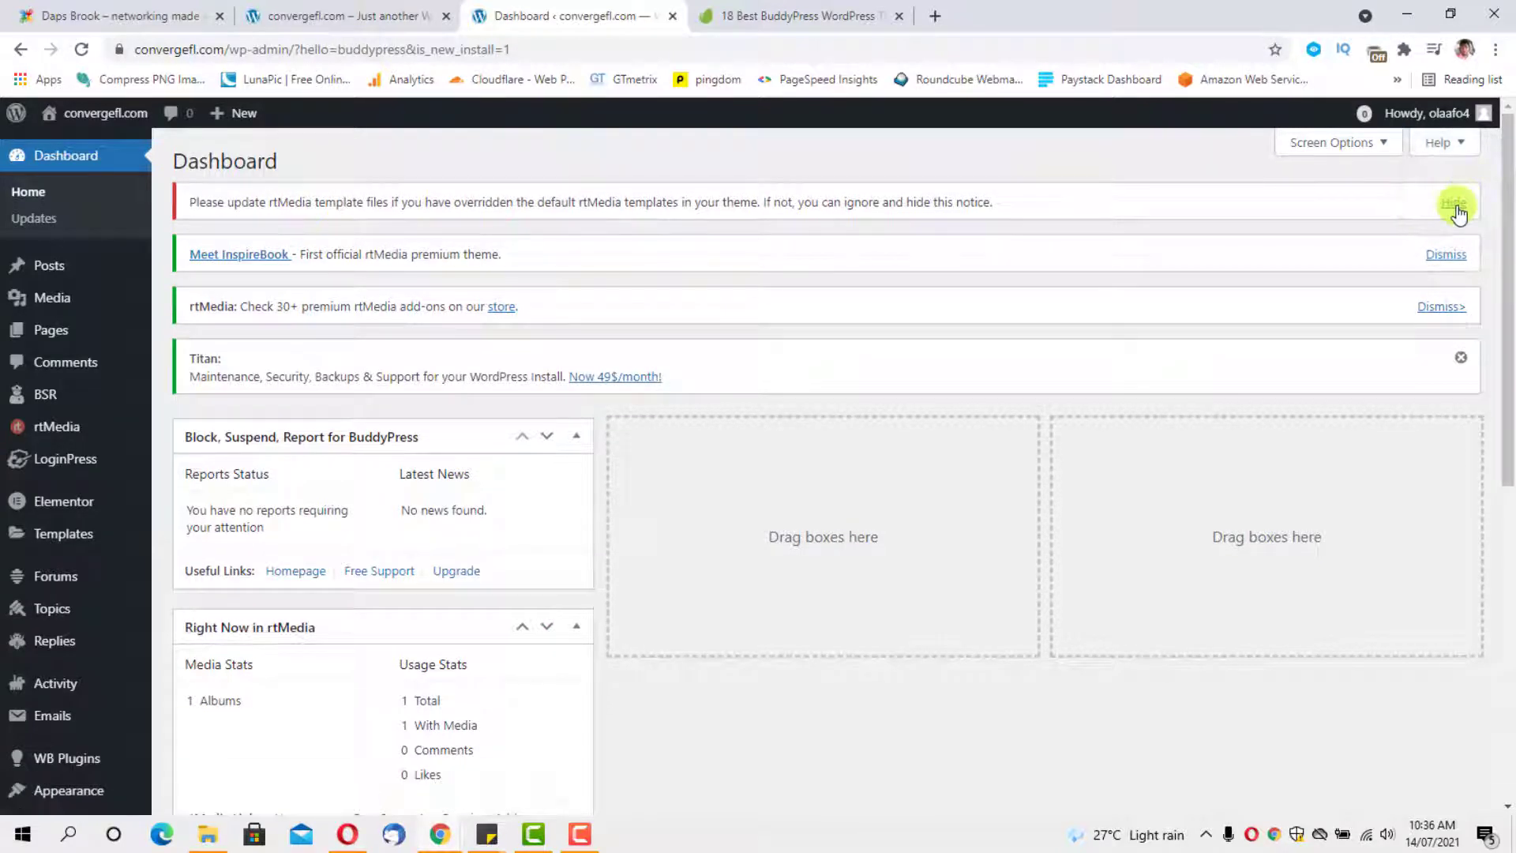
{"action": "left_click", "coordinate": [1460, 204]}
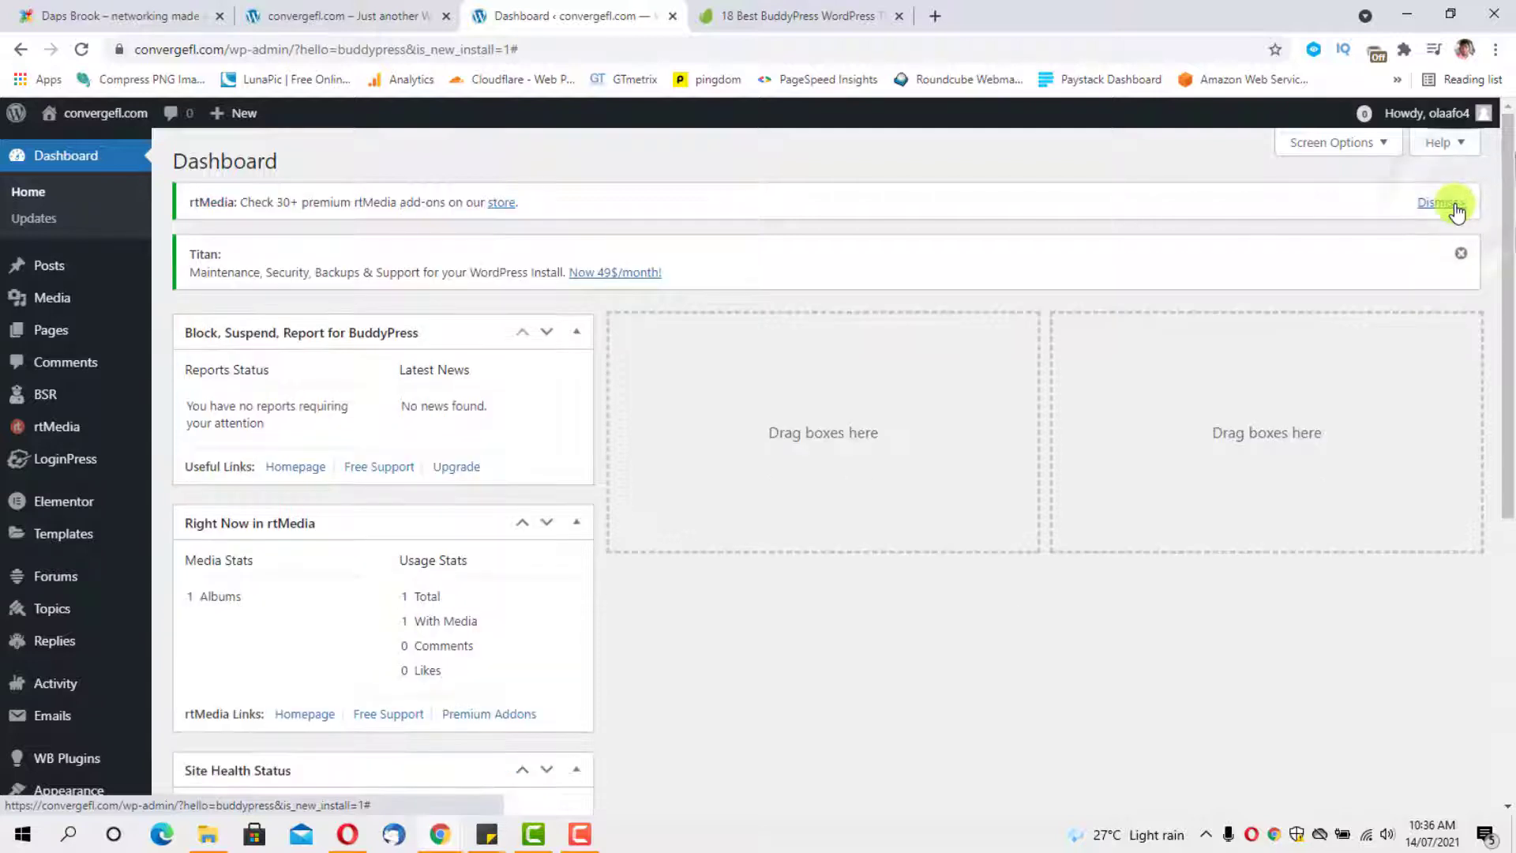
{"action": "left_click", "coordinate": [1455, 207]}
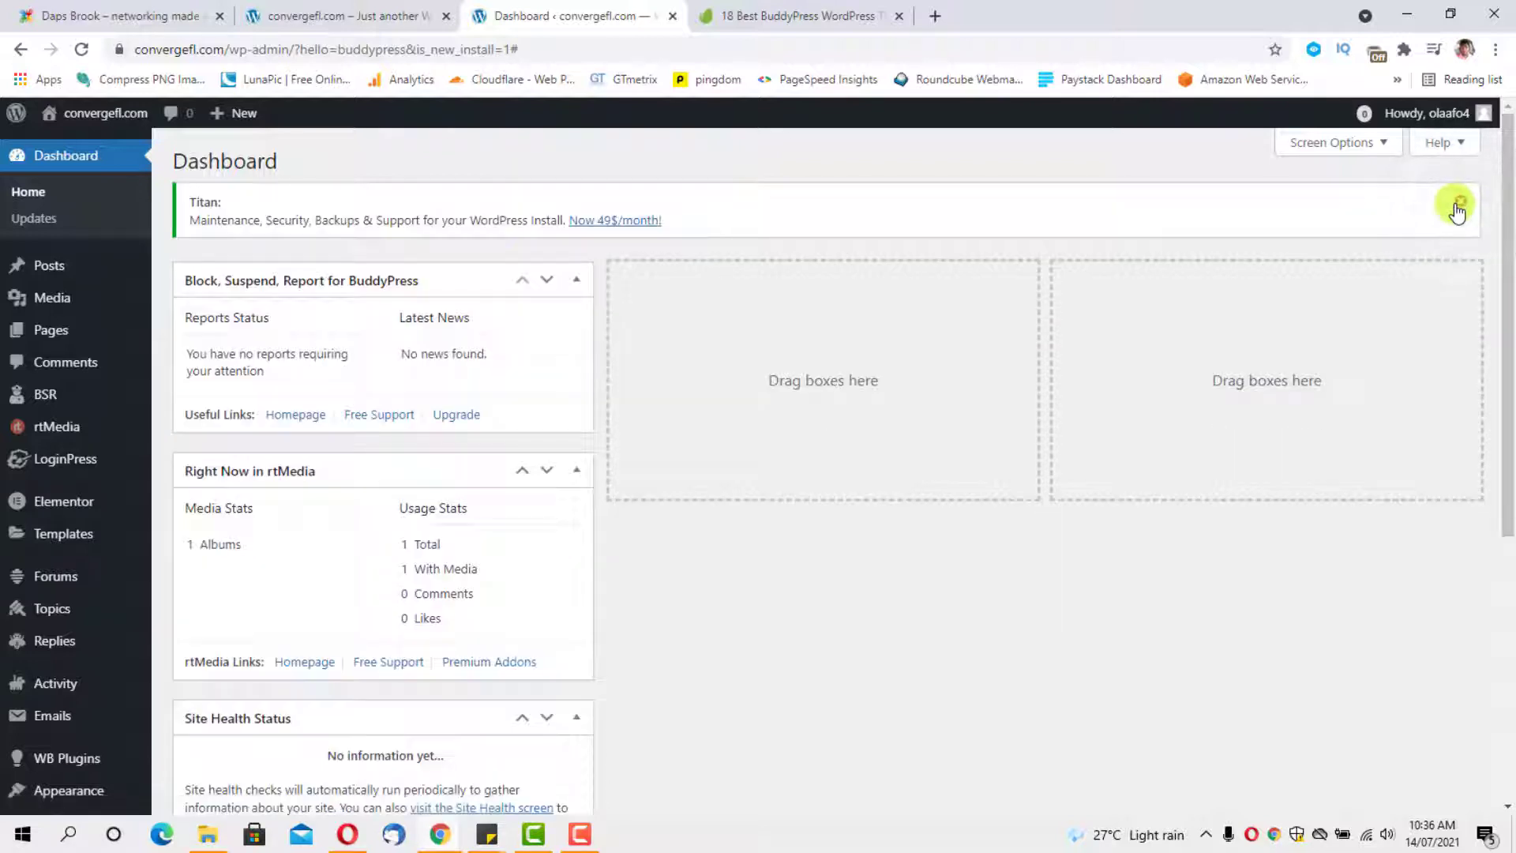
{"action": "left_click", "coordinate": [1456, 207]}
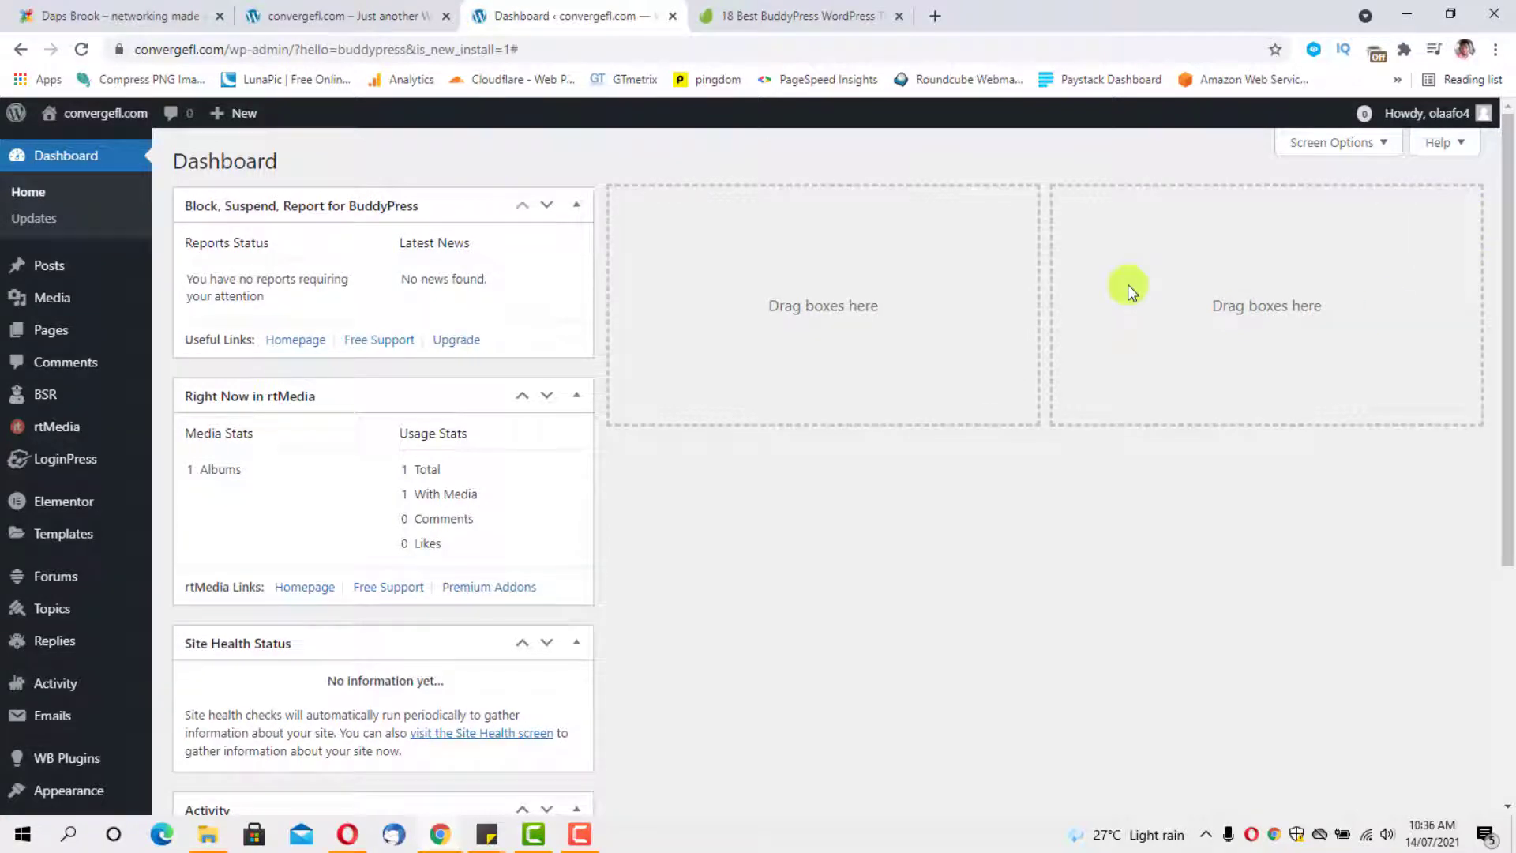
Move the Right Now in rtMedia box into the dashboard's empty second column.
{"action": "mouse_move", "coordinate": [355, 399]}
{"action": "left_mouse_down"}
{"action": "mouse_move", "coordinate": [565, 382]}
{"action": "mouse_move", "coordinate": [771, 244]}
{"action": "mouse_move", "coordinate": [799, 196]}
{"action": "left_mouse_up"}
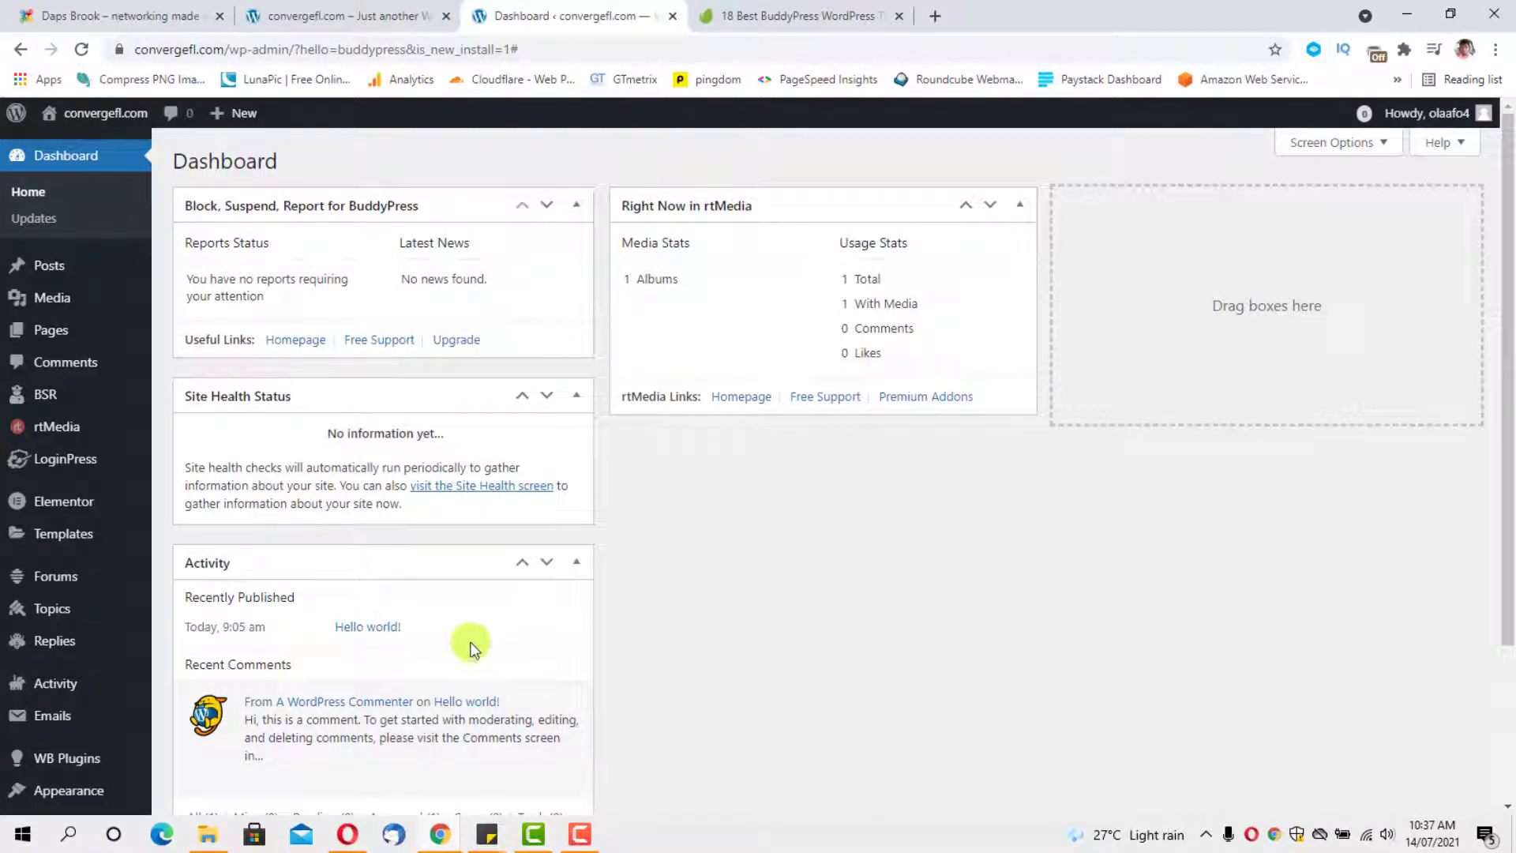
{"action": "scroll", "coordinate": [399, 605], "scroll_direction": "down", "scroll_amount": 3}
{"action": "scroll", "coordinate": [384, 614], "scroll_direction": "up", "scroll_amount": 3}
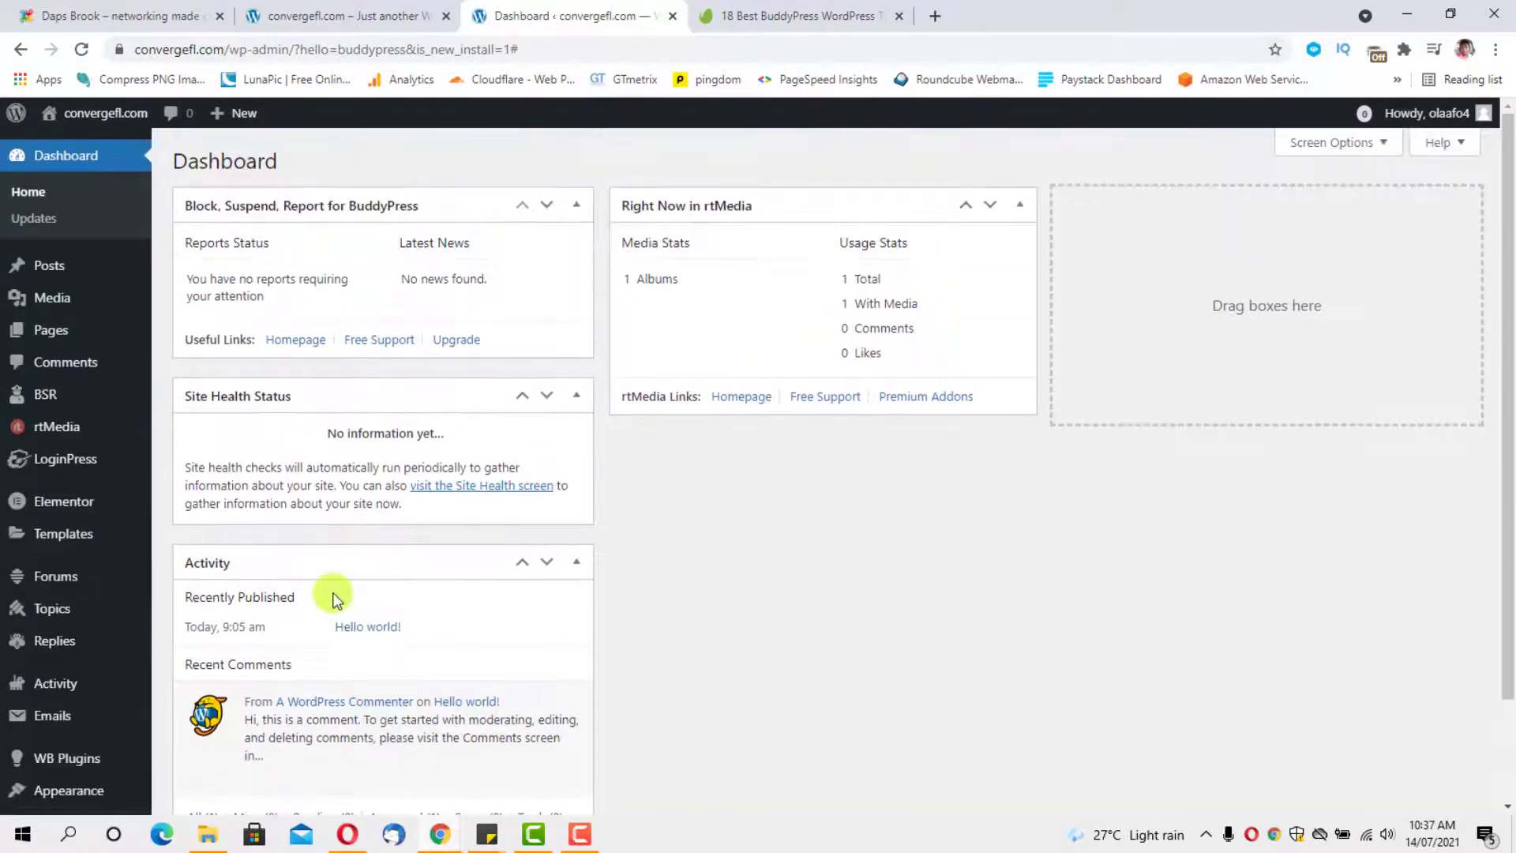
Hide the Activity box and move the Site Health Status box into the dashboard's empty third column.
{"action": "left_click", "coordinate": [1387, 142]}
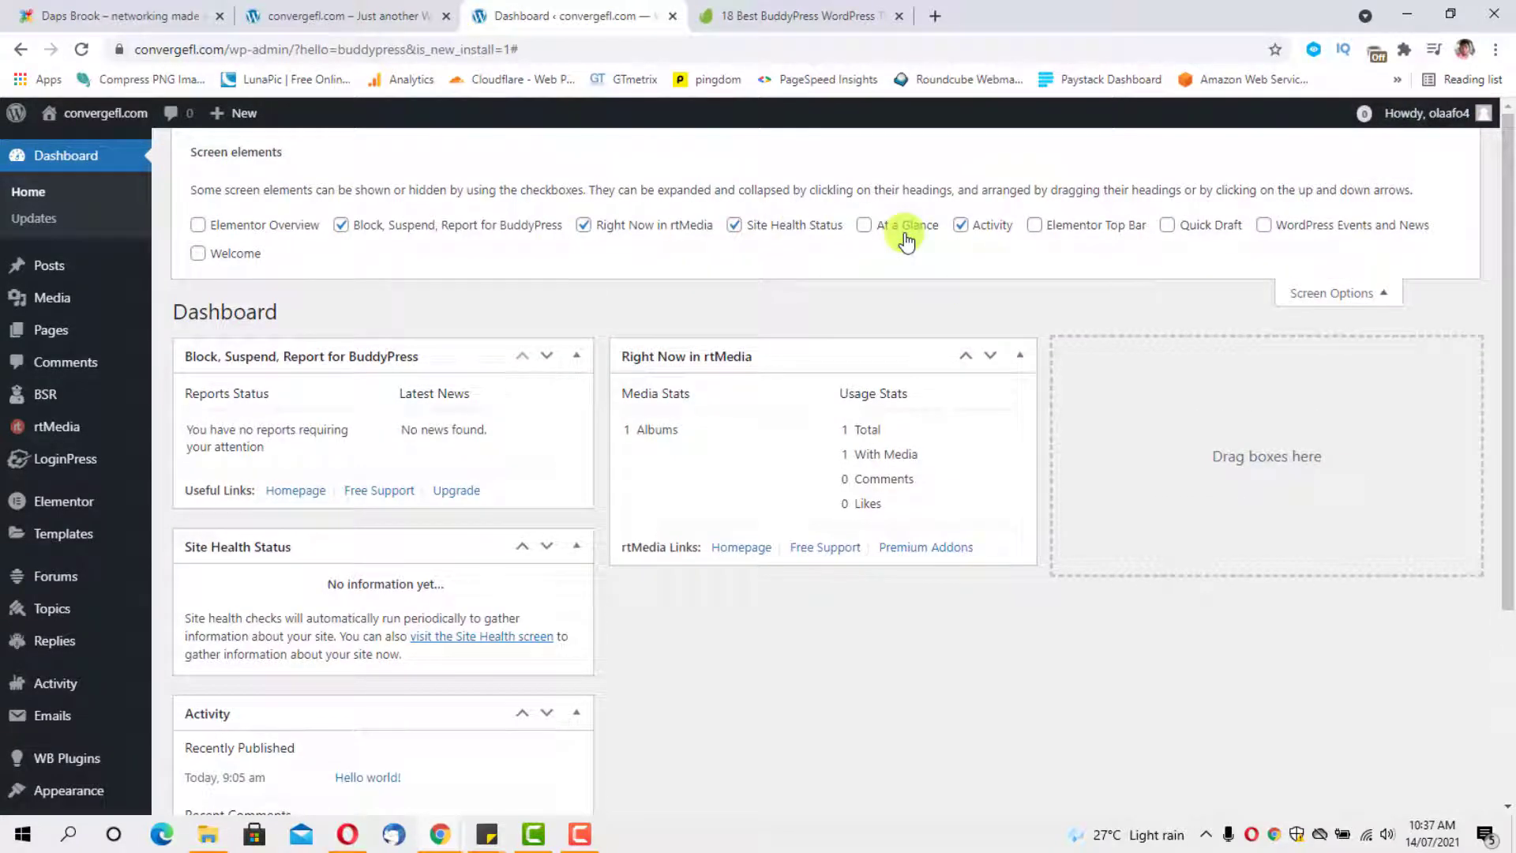
{"action": "left_click", "coordinate": [960, 225]}
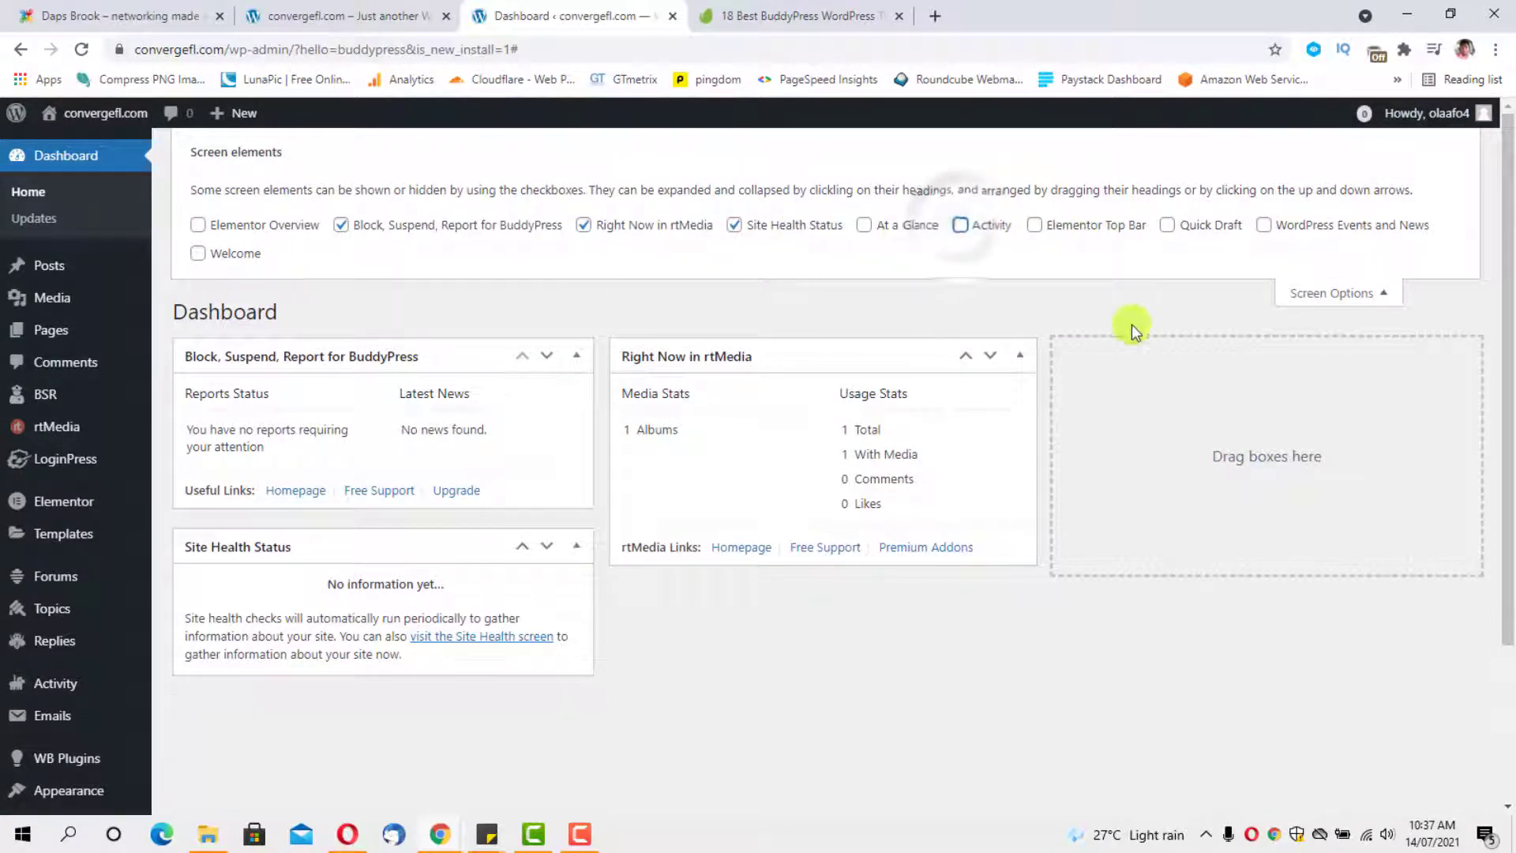
{"action": "left_click", "coordinate": [1381, 293]}
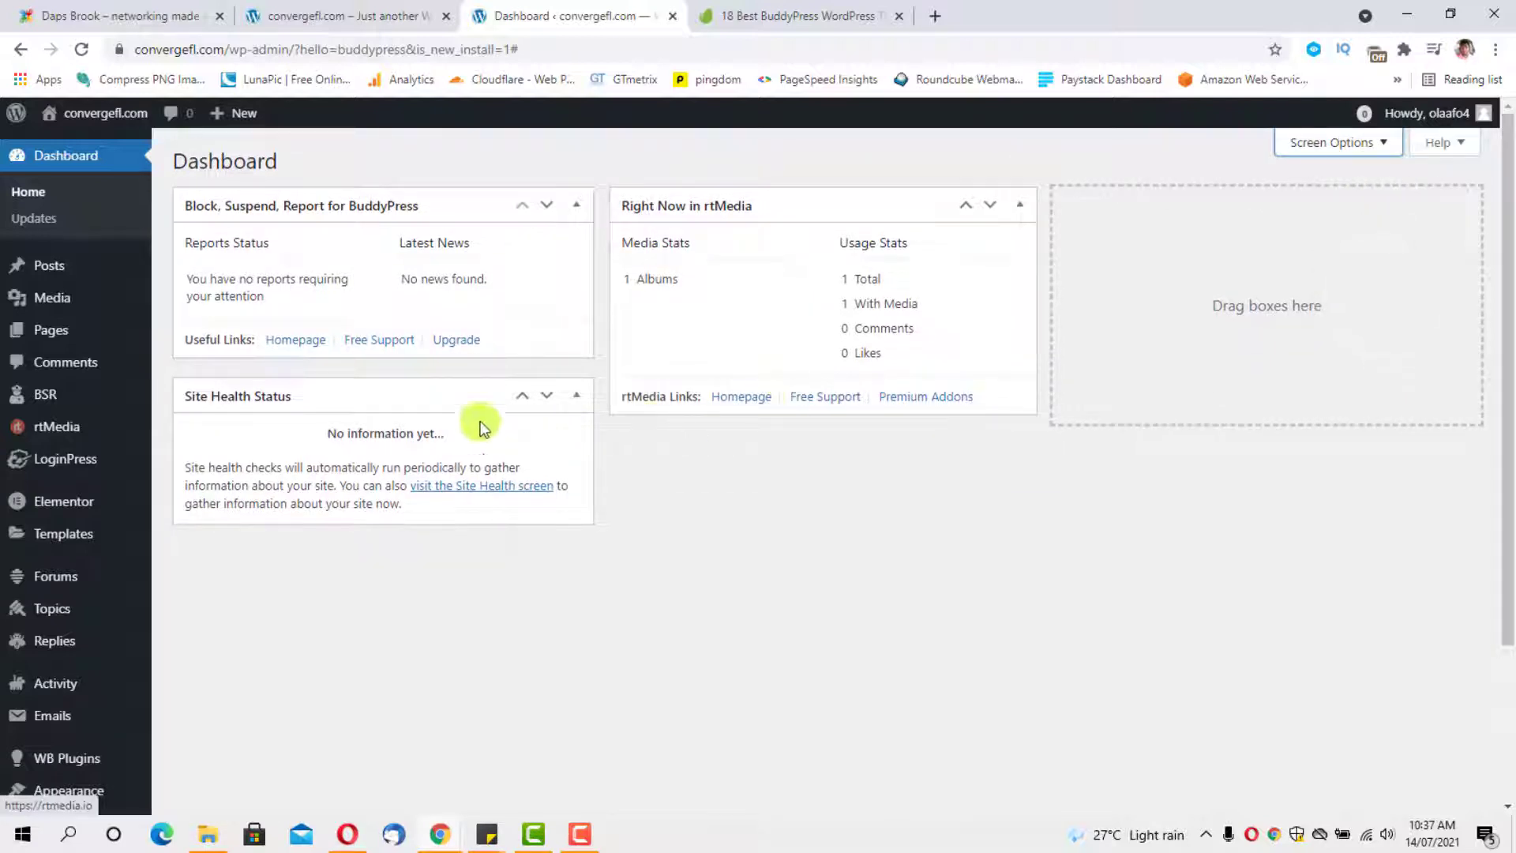
{"action": "mouse_move", "coordinate": [434, 392]}
{"action": "left_mouse_down"}
{"action": "mouse_move", "coordinate": [1157, 363]}
{"action": "mouse_move", "coordinate": [1308, 261]}
{"action": "left_mouse_up"}
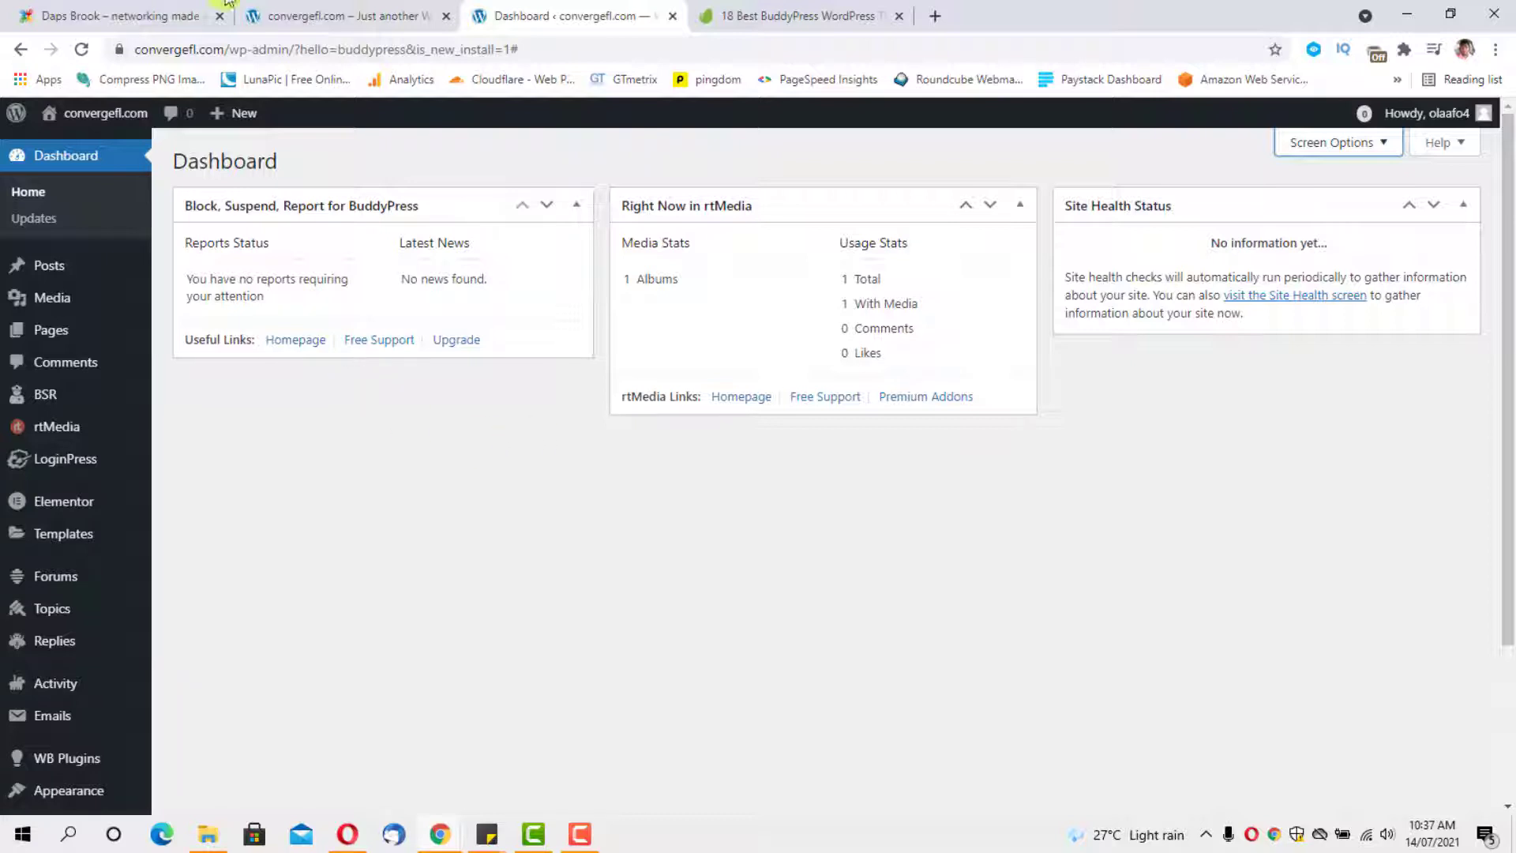
Reload the convergefl.com front page and compare its layout with the dapsbrook.com activity page.
{"action": "left_click", "coordinate": [293, 16]}
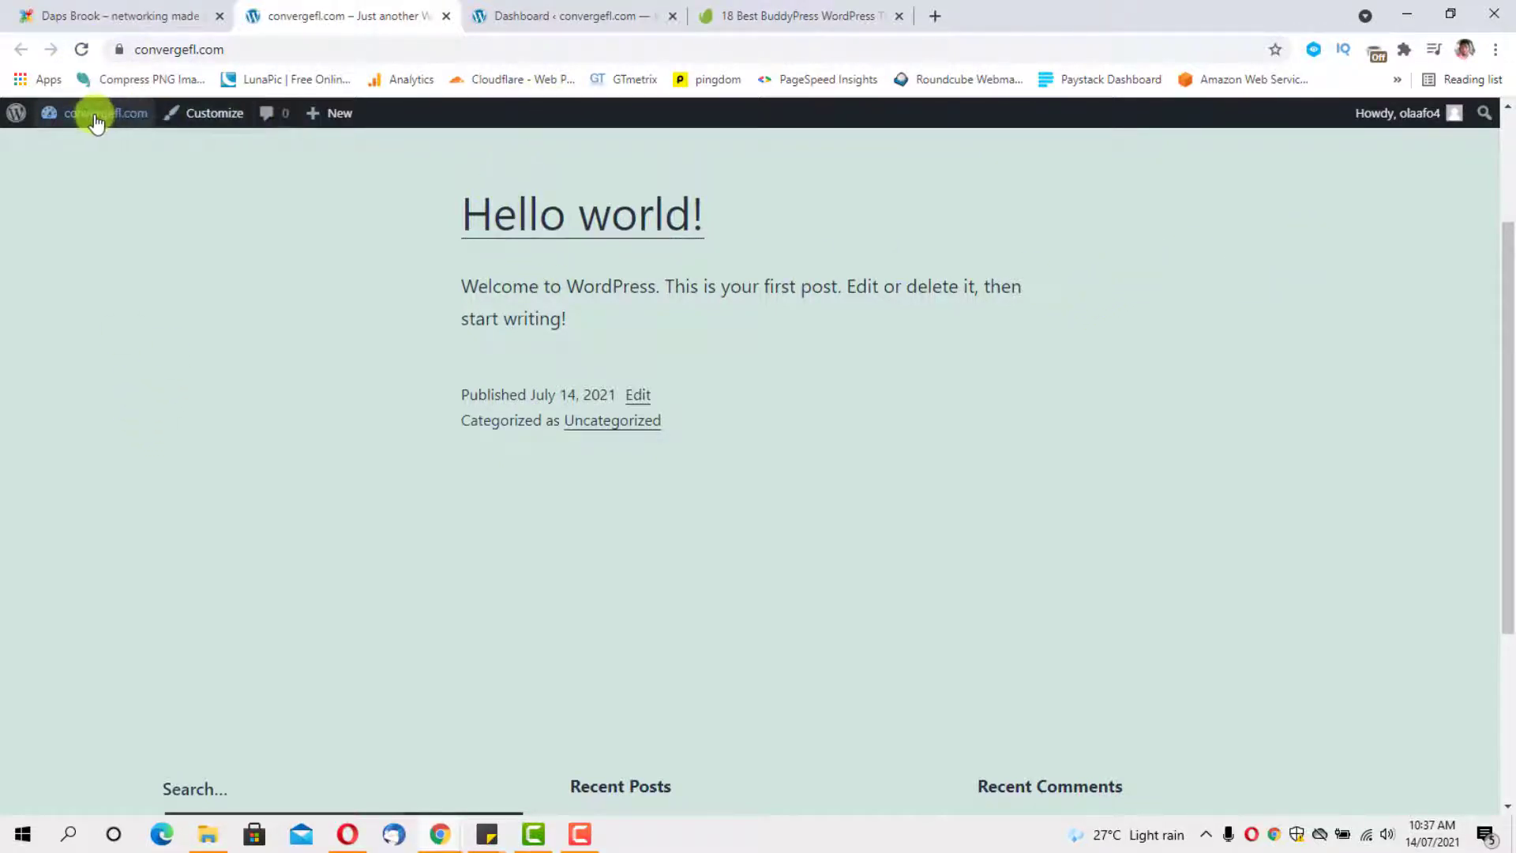
{"action": "left_click", "coordinate": [82, 49]}
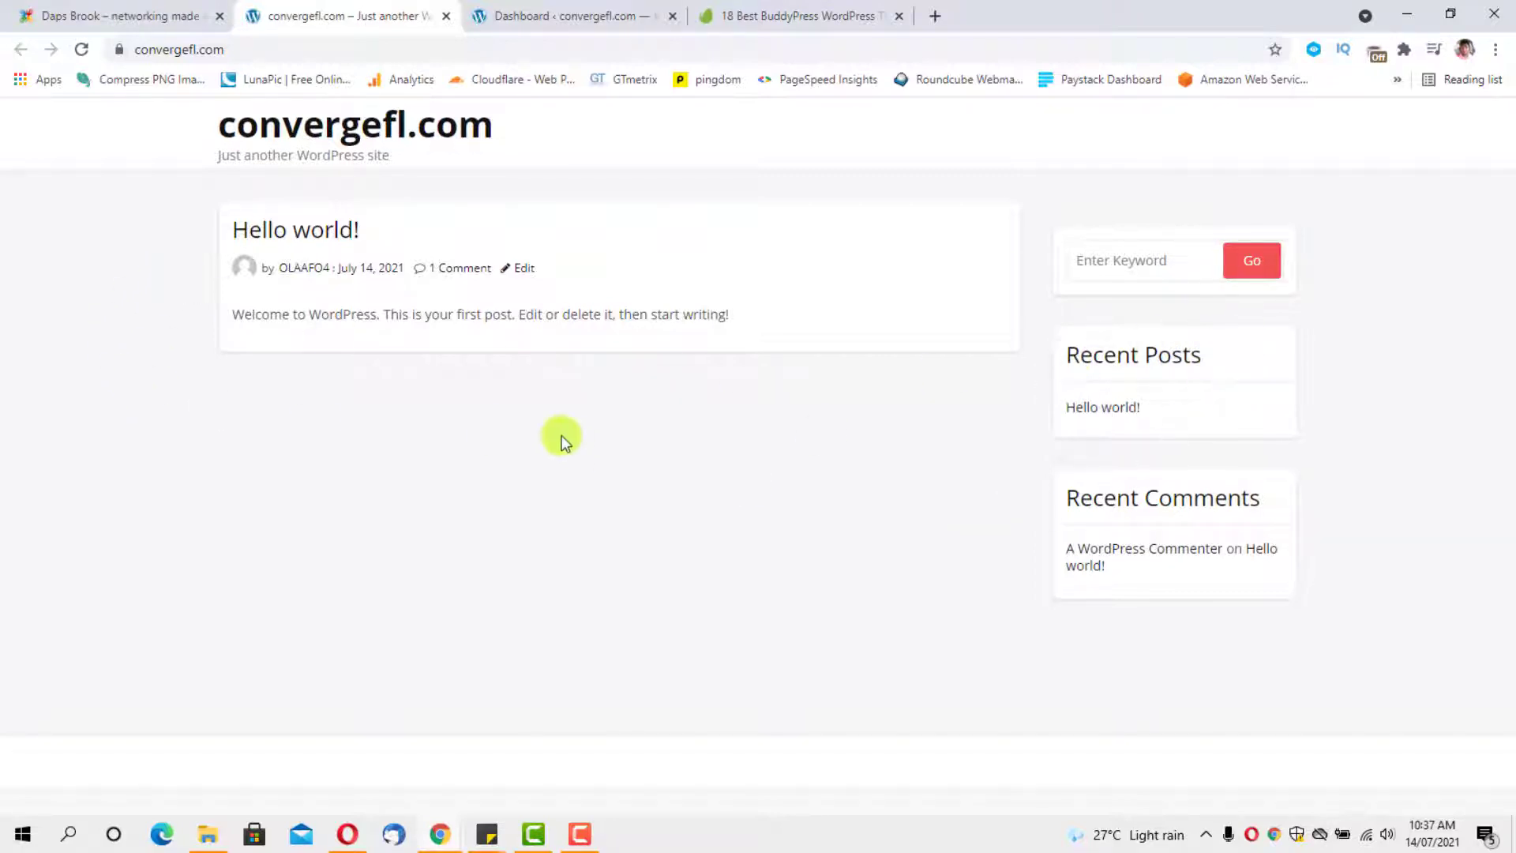
{"action": "left_click", "coordinate": [87, 16]}
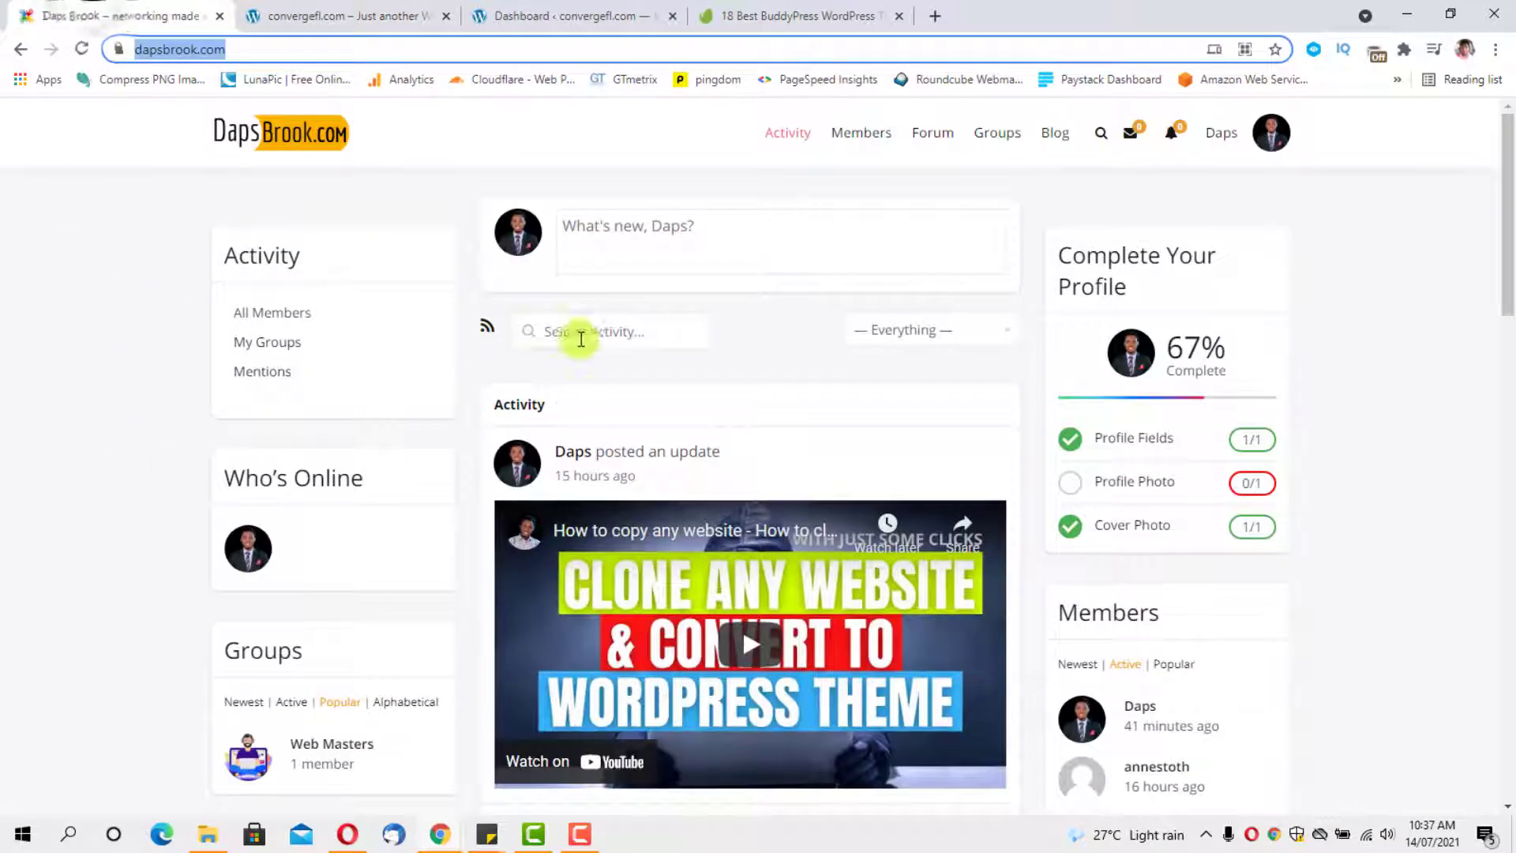
{"action": "scroll", "coordinate": [596, 376], "scroll_direction": "down", "scroll_amount": 1}
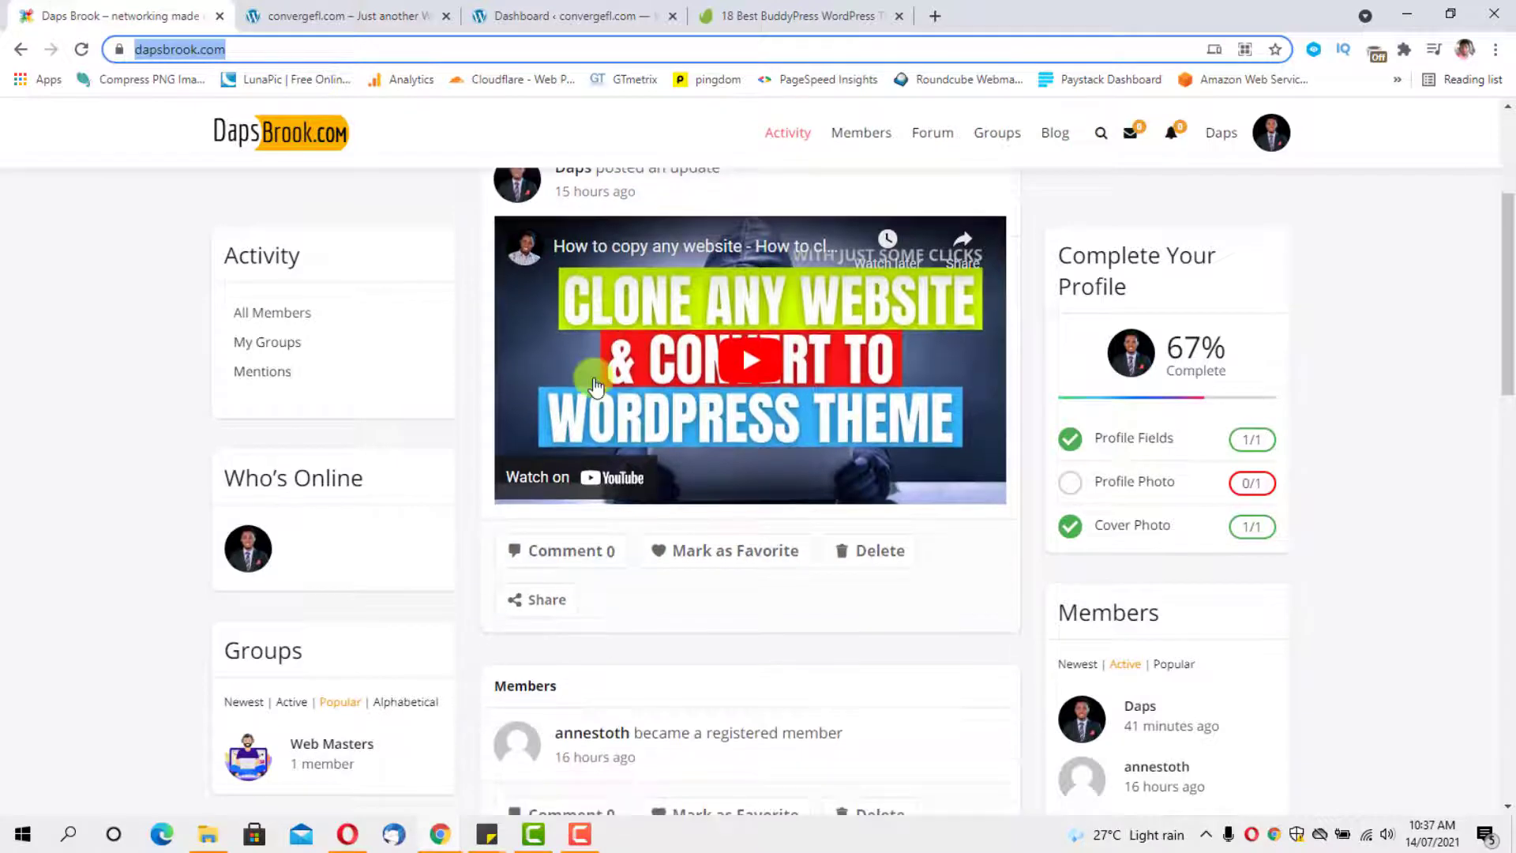
{"action": "scroll", "coordinate": [595, 387], "scroll_direction": "down", "scroll_amount": 1}
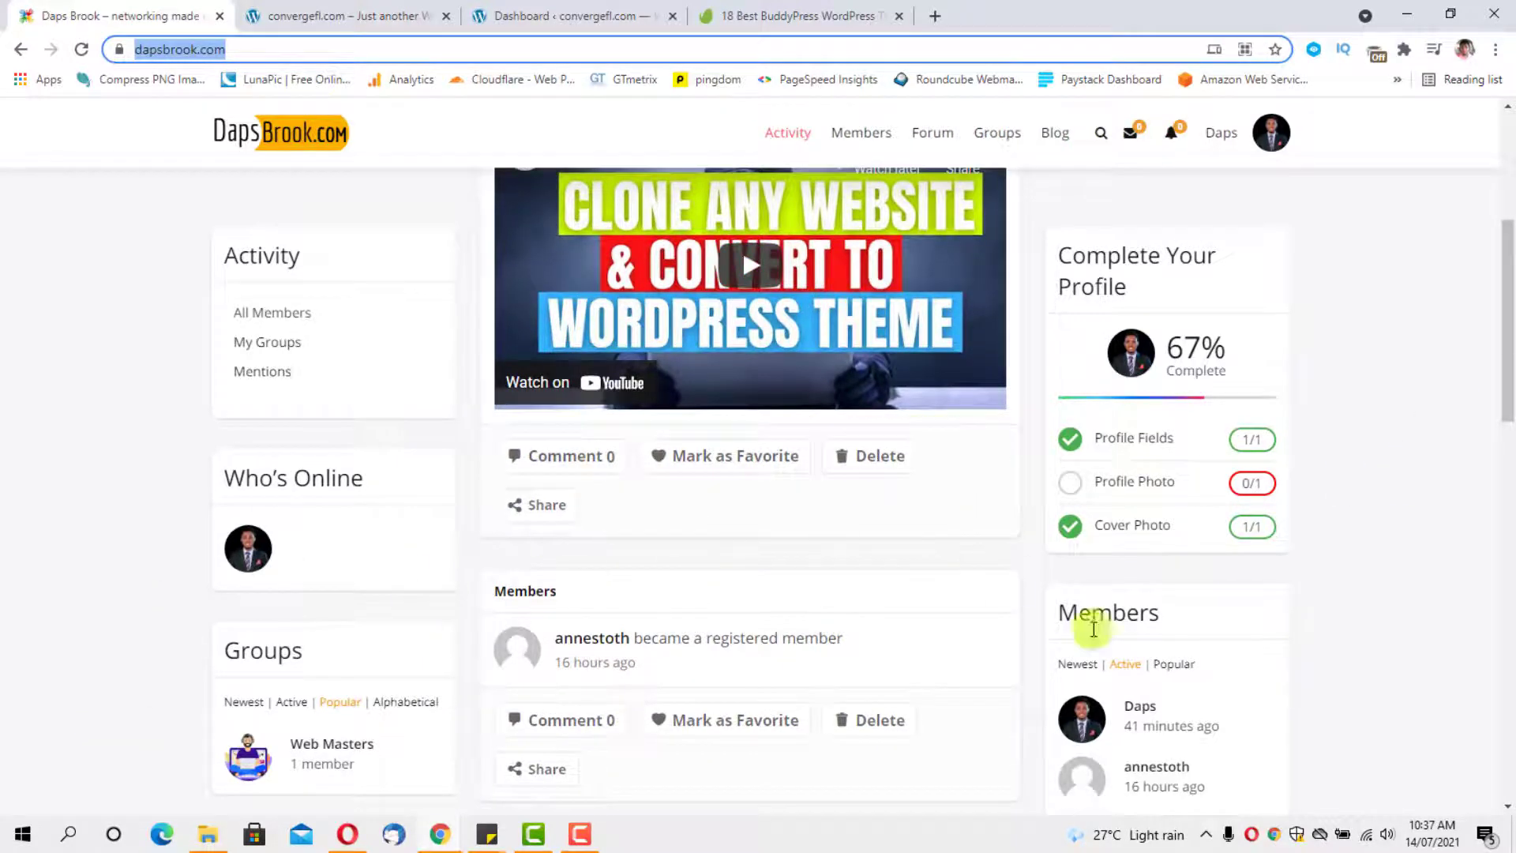
{"action": "scroll", "coordinate": [586, 595], "scroll_direction": "up", "scroll_amount": 4}
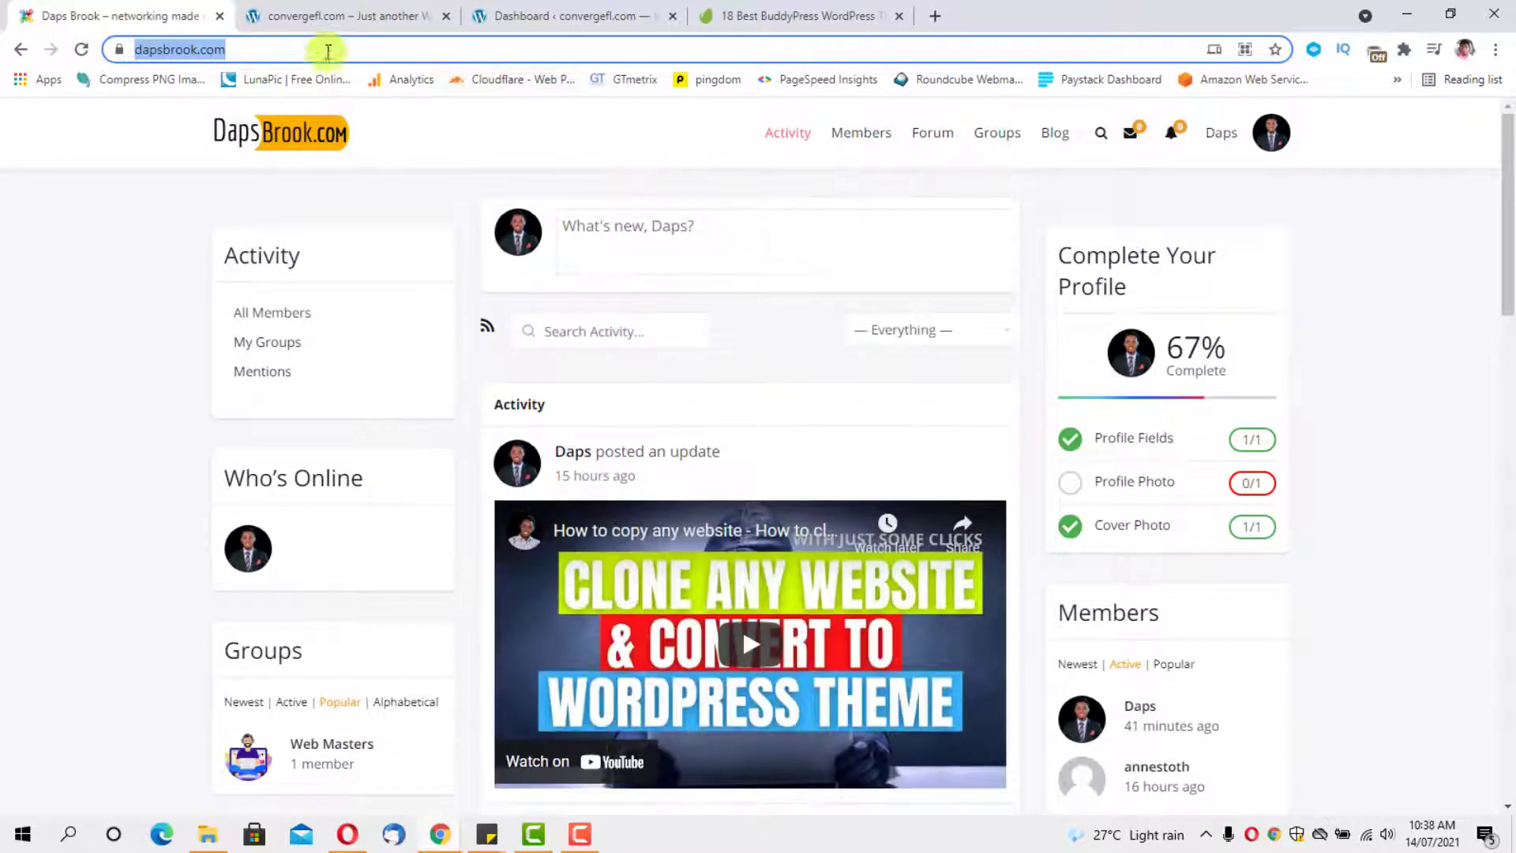
{"action": "left_click", "coordinate": [326, 16]}
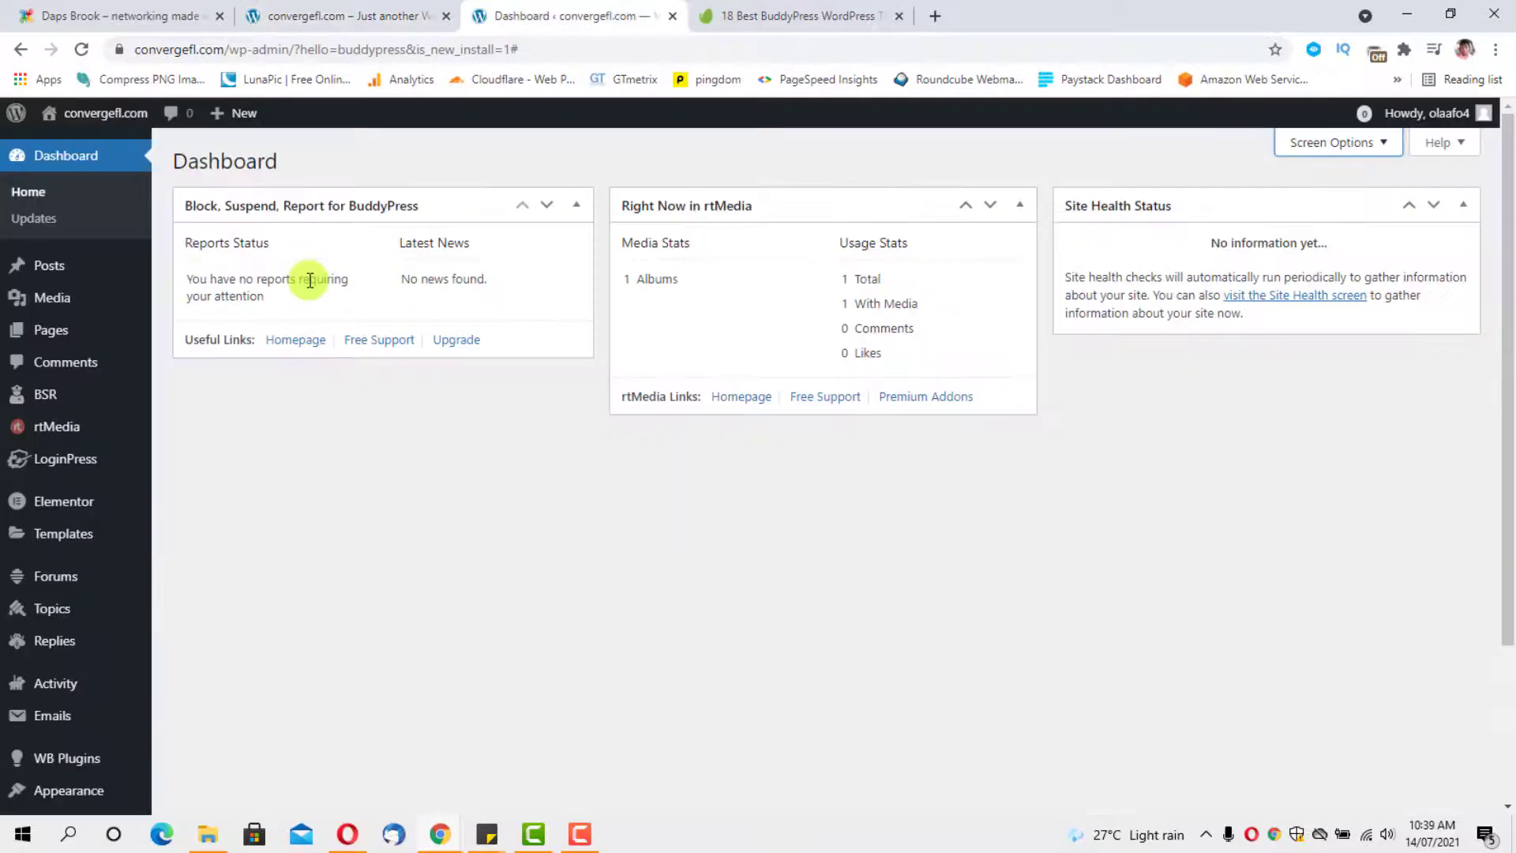
Open the list of all pages and compare it with the navigation items of the dapsbrook.com demo.
{"action": "mouse_move", "coordinate": [40, 328]}
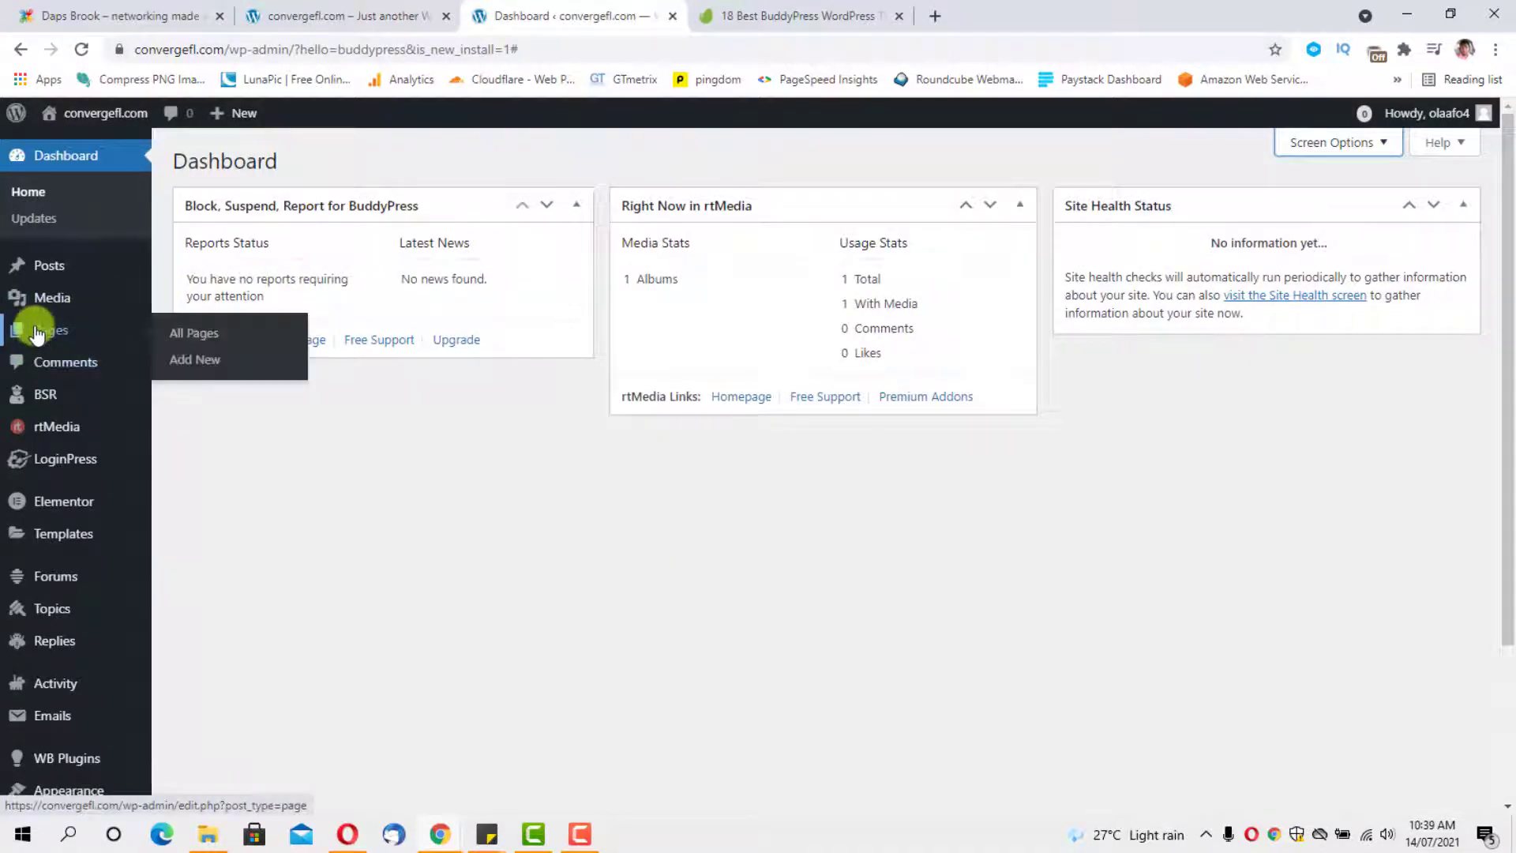
{"action": "left_click", "coordinate": [196, 339]}
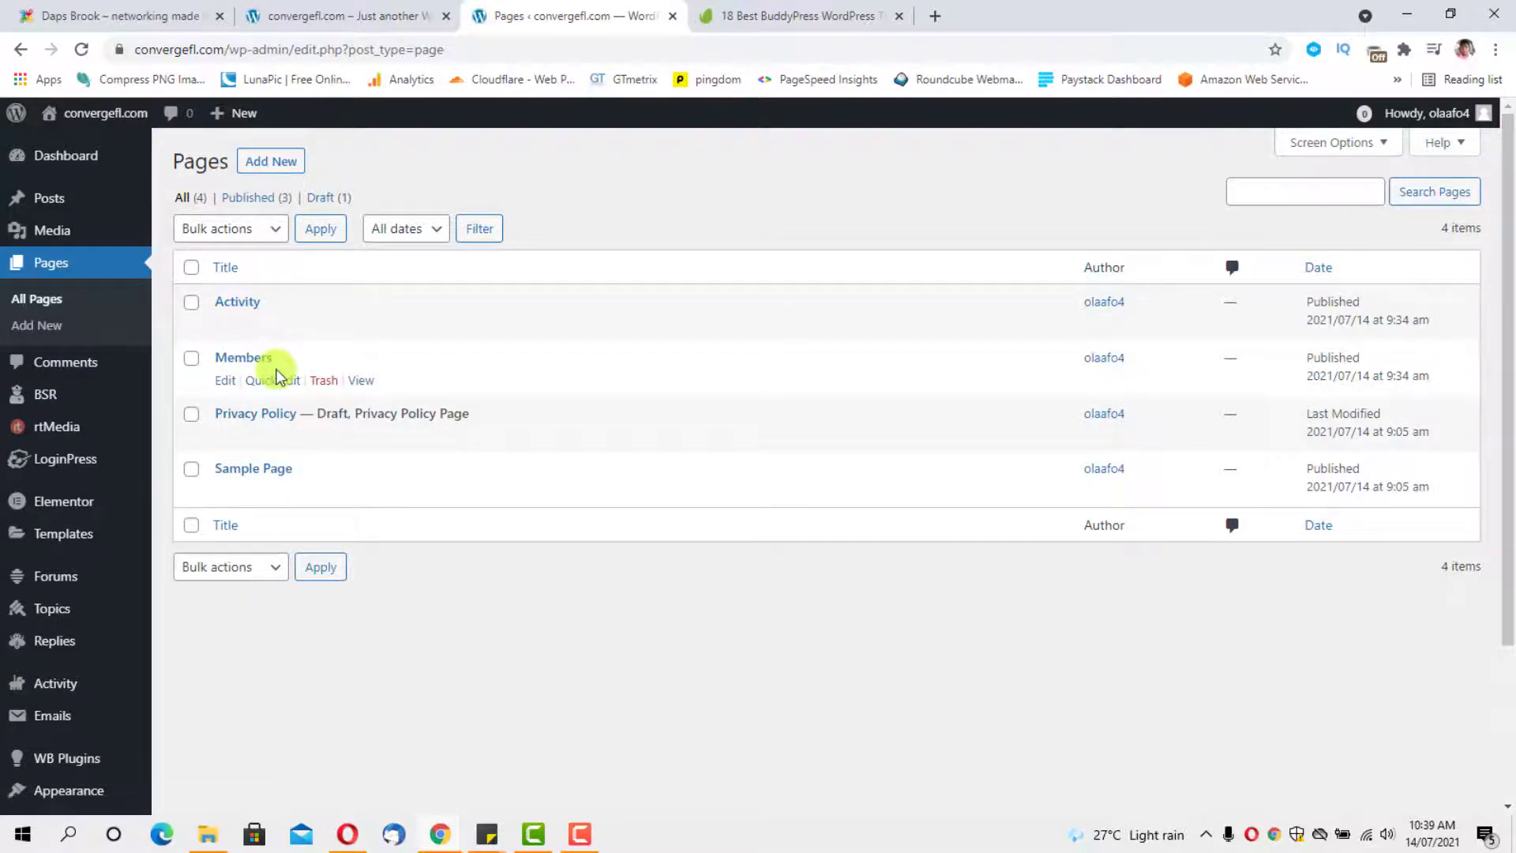
{"action": "left_click", "coordinate": [108, 17]}
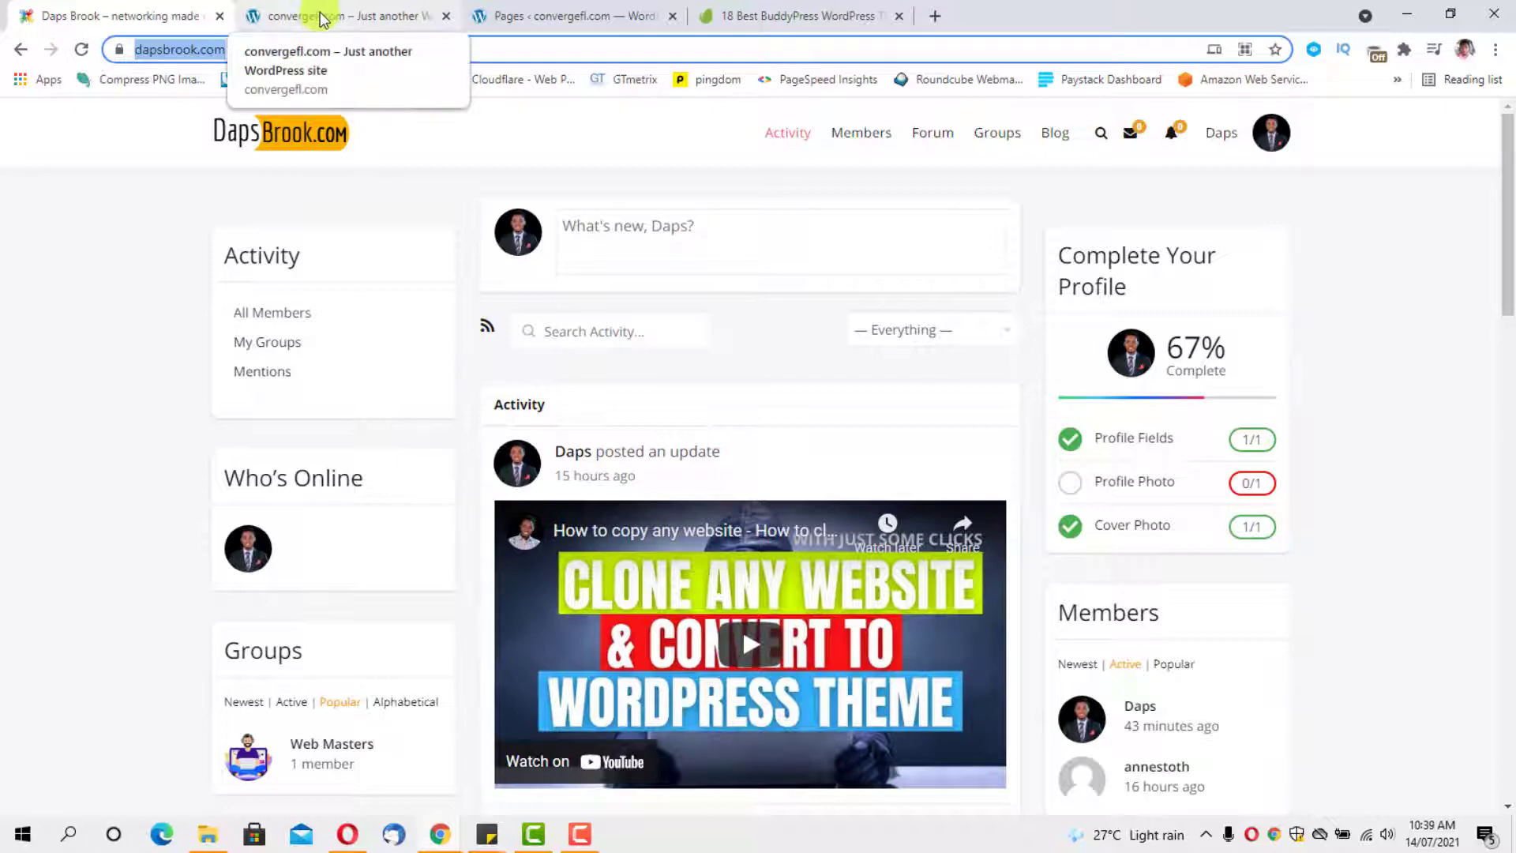
{"action": "left_click", "coordinate": [562, 16]}
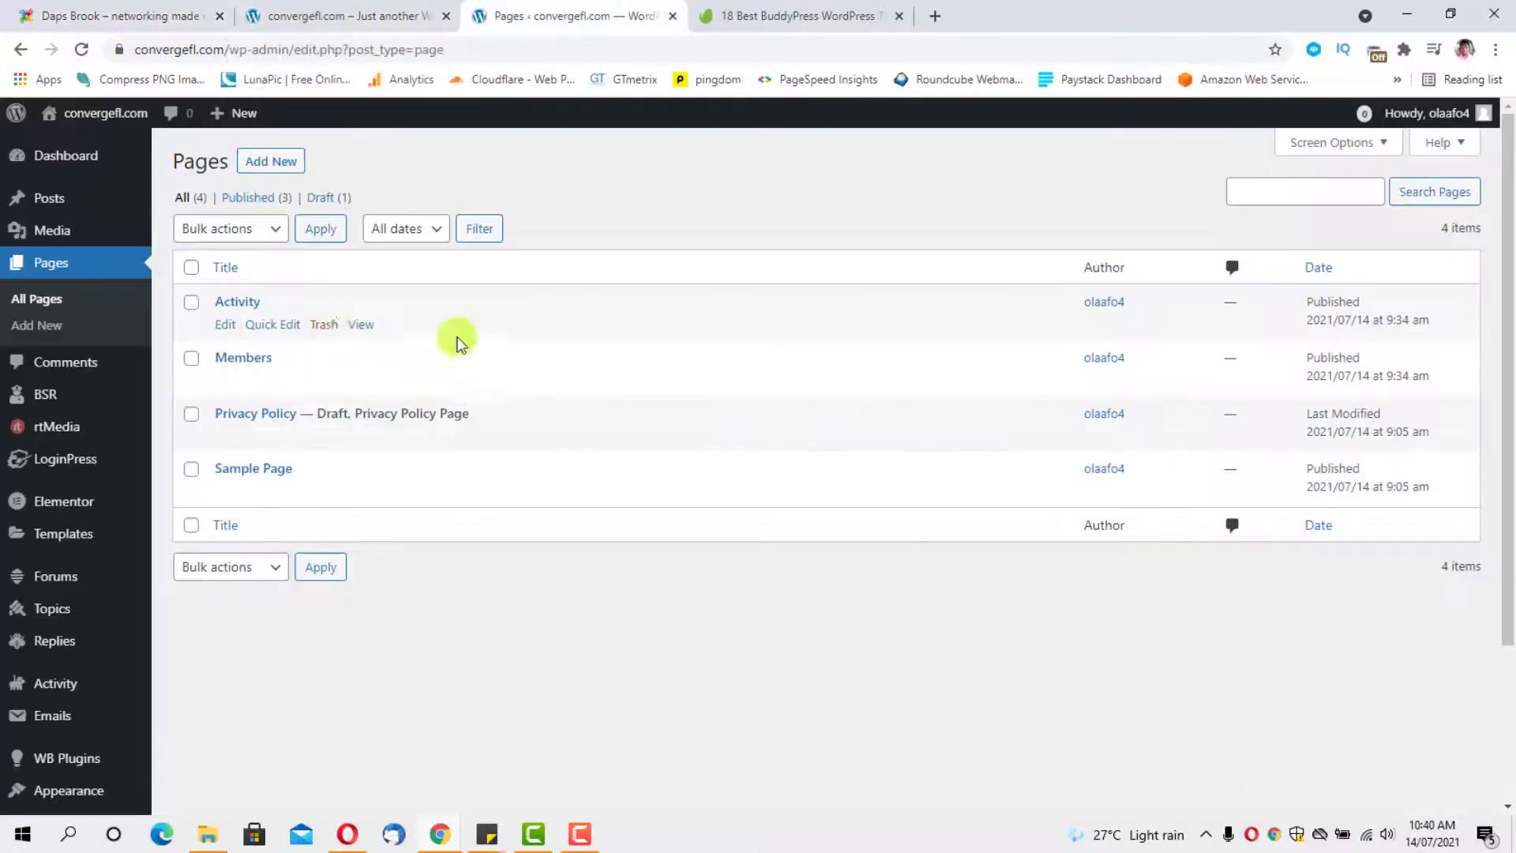
Add a new page, dismiss the block editor welcome guide and title the page "Forum".
{"action": "left_click", "coordinate": [271, 164]}
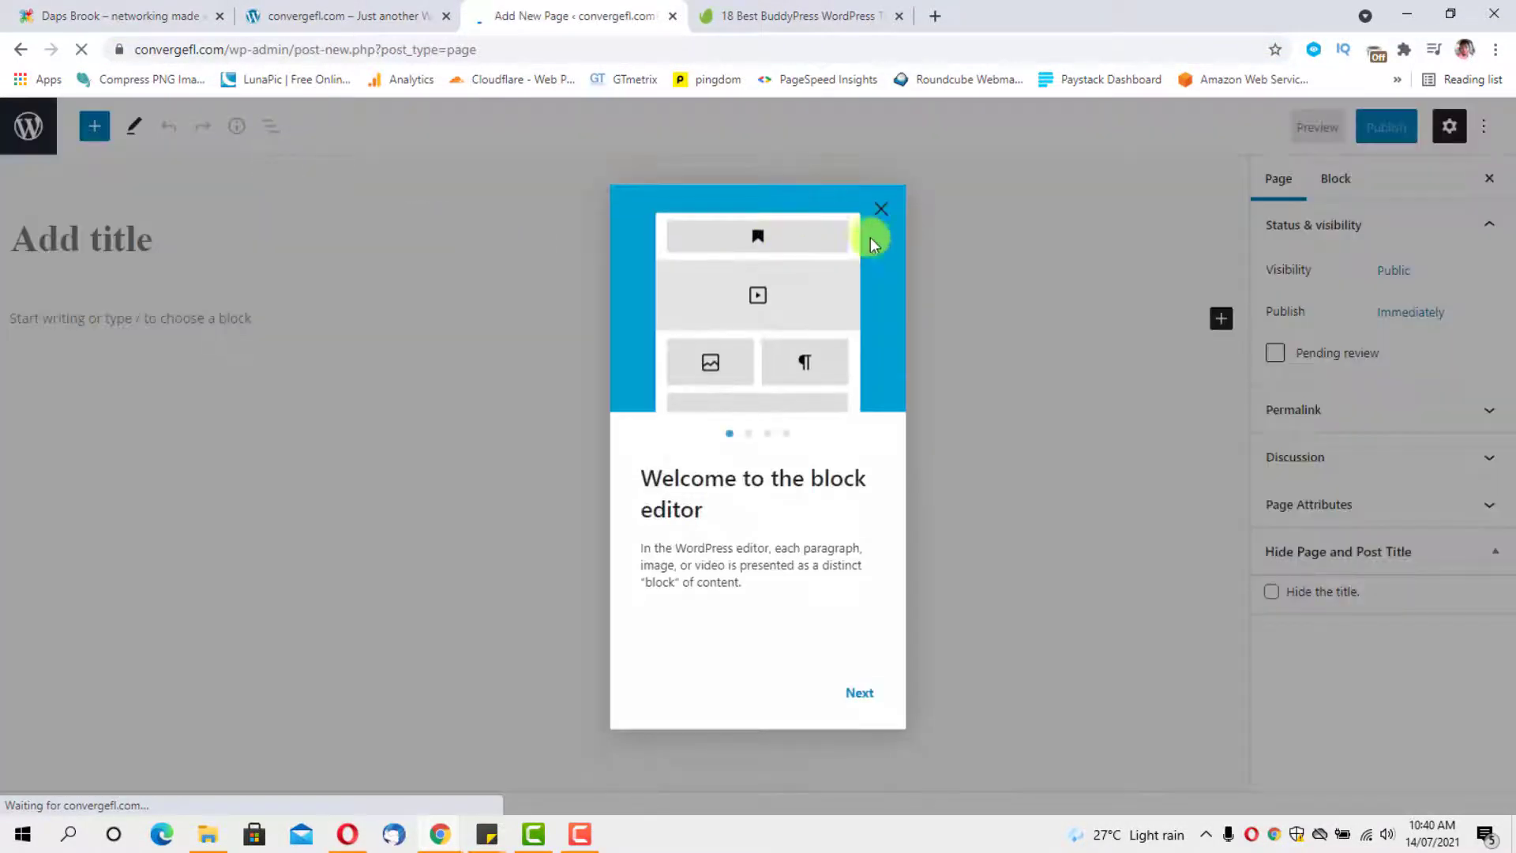
{"action": "left_click", "coordinate": [881, 211]}
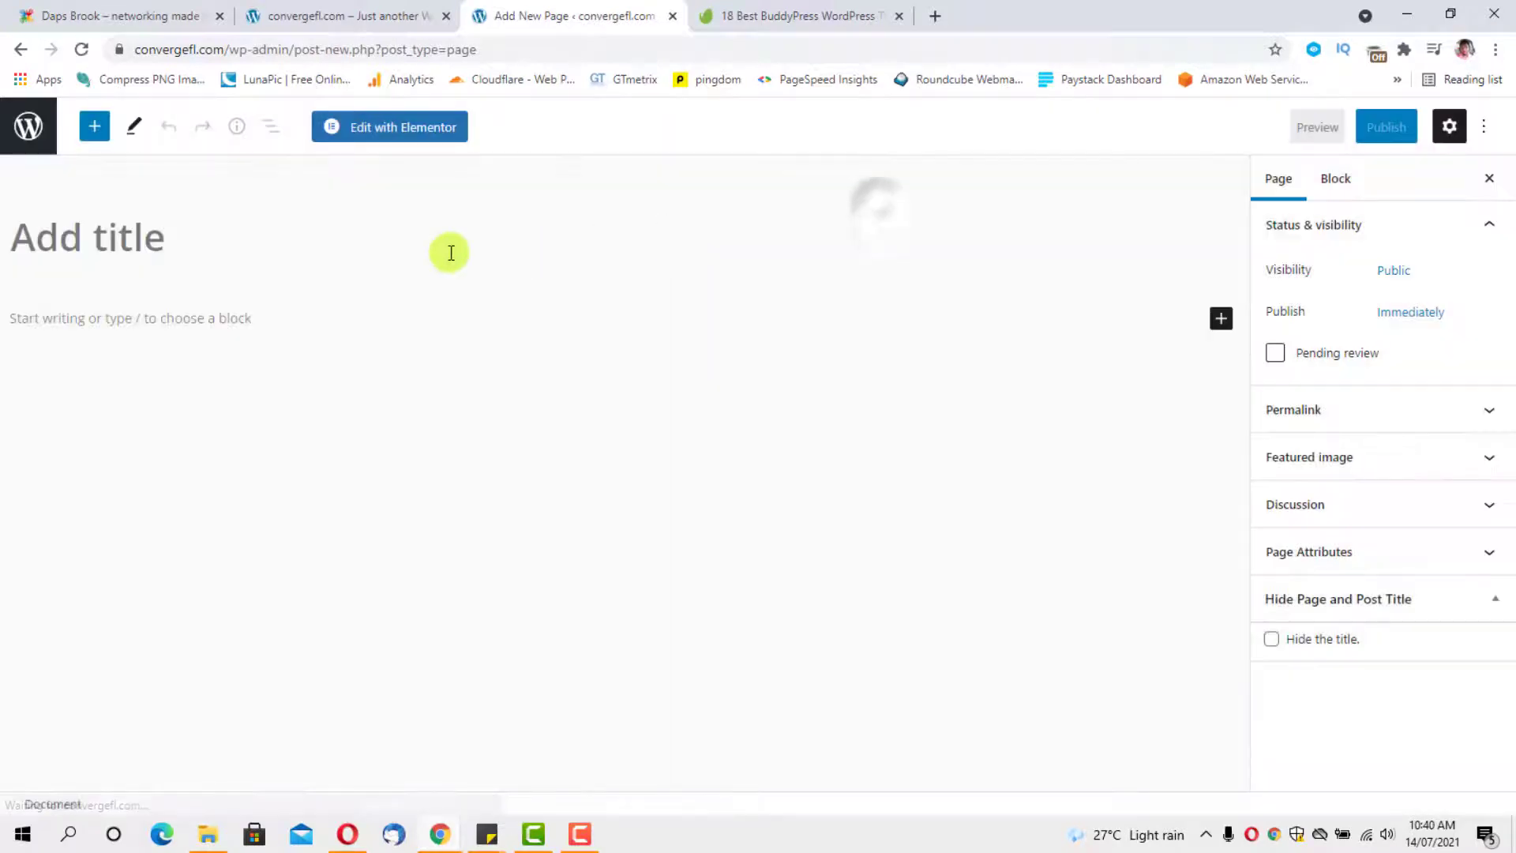
{"action": "left_click", "coordinate": [128, 236]}
{"action": "type", "text": "Fo"}
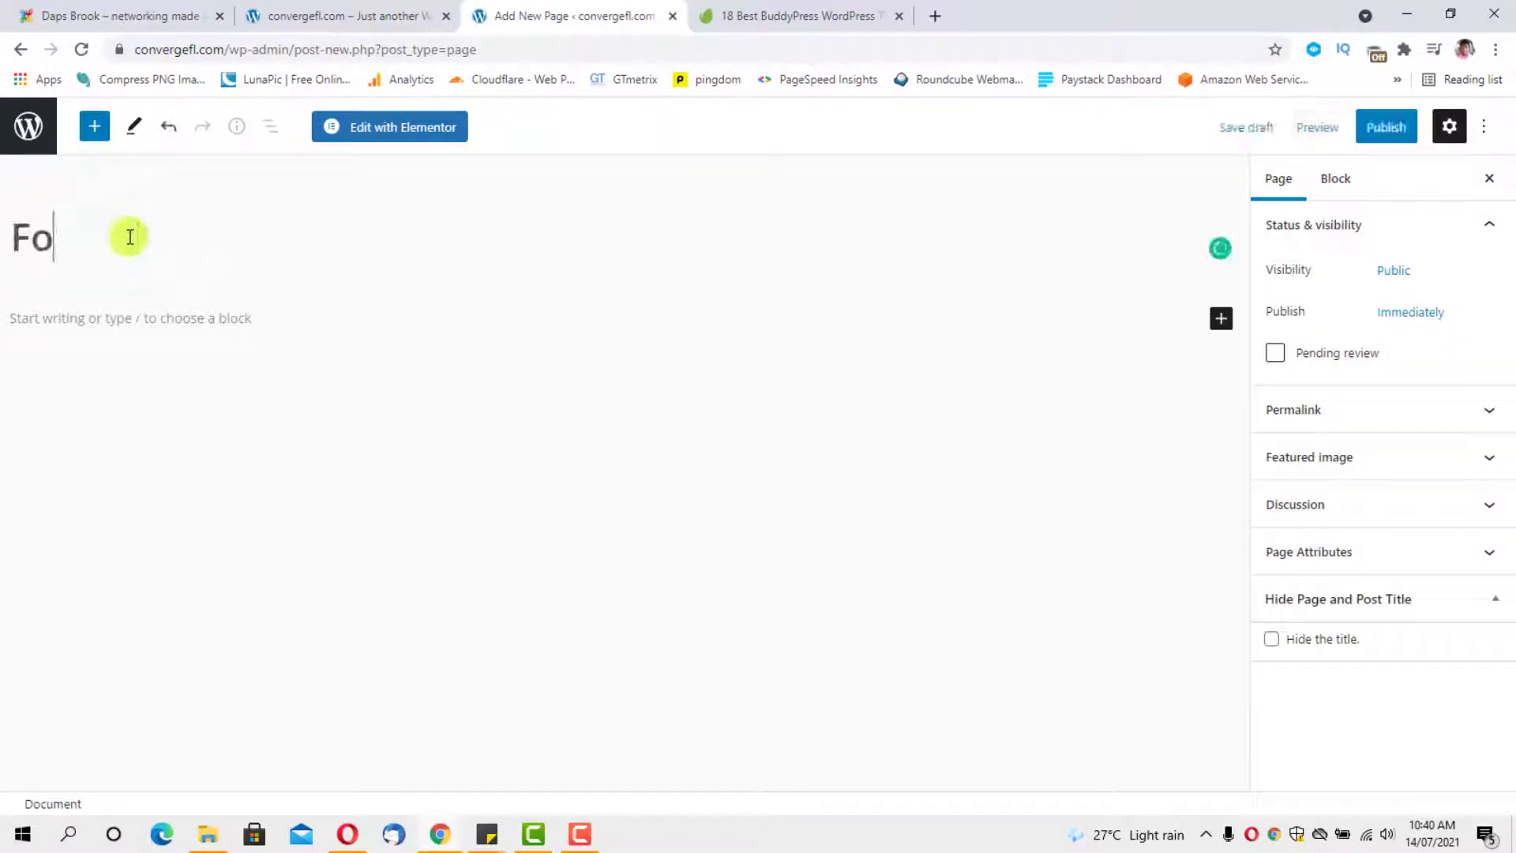
{"action": "type", "text": "rum"}
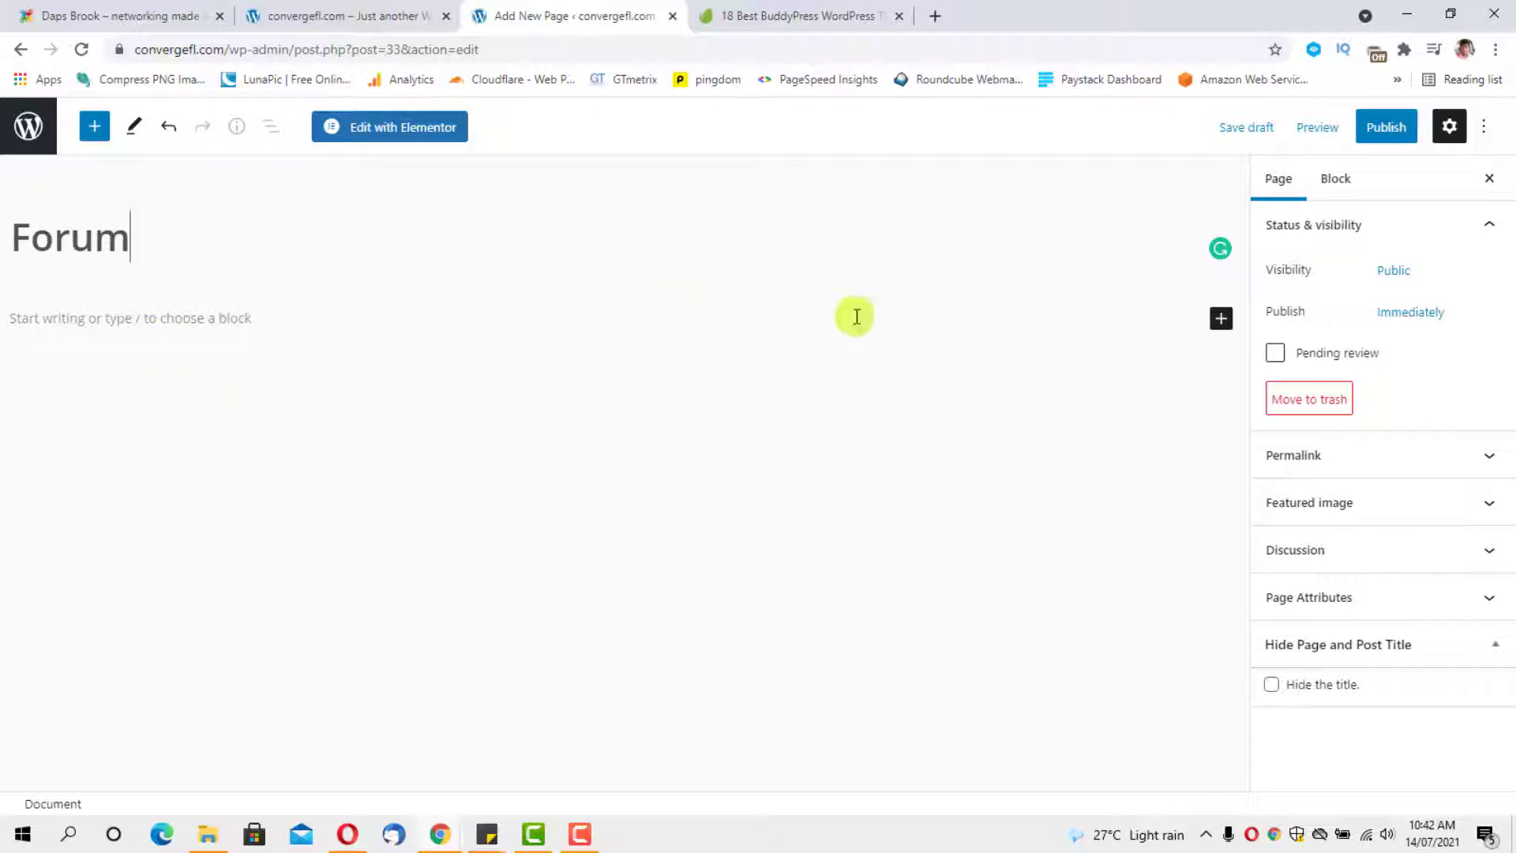
Search the block library for "sho" and insert a Shortcode block below the Forum page's title.
{"action": "left_click", "coordinate": [1223, 320]}
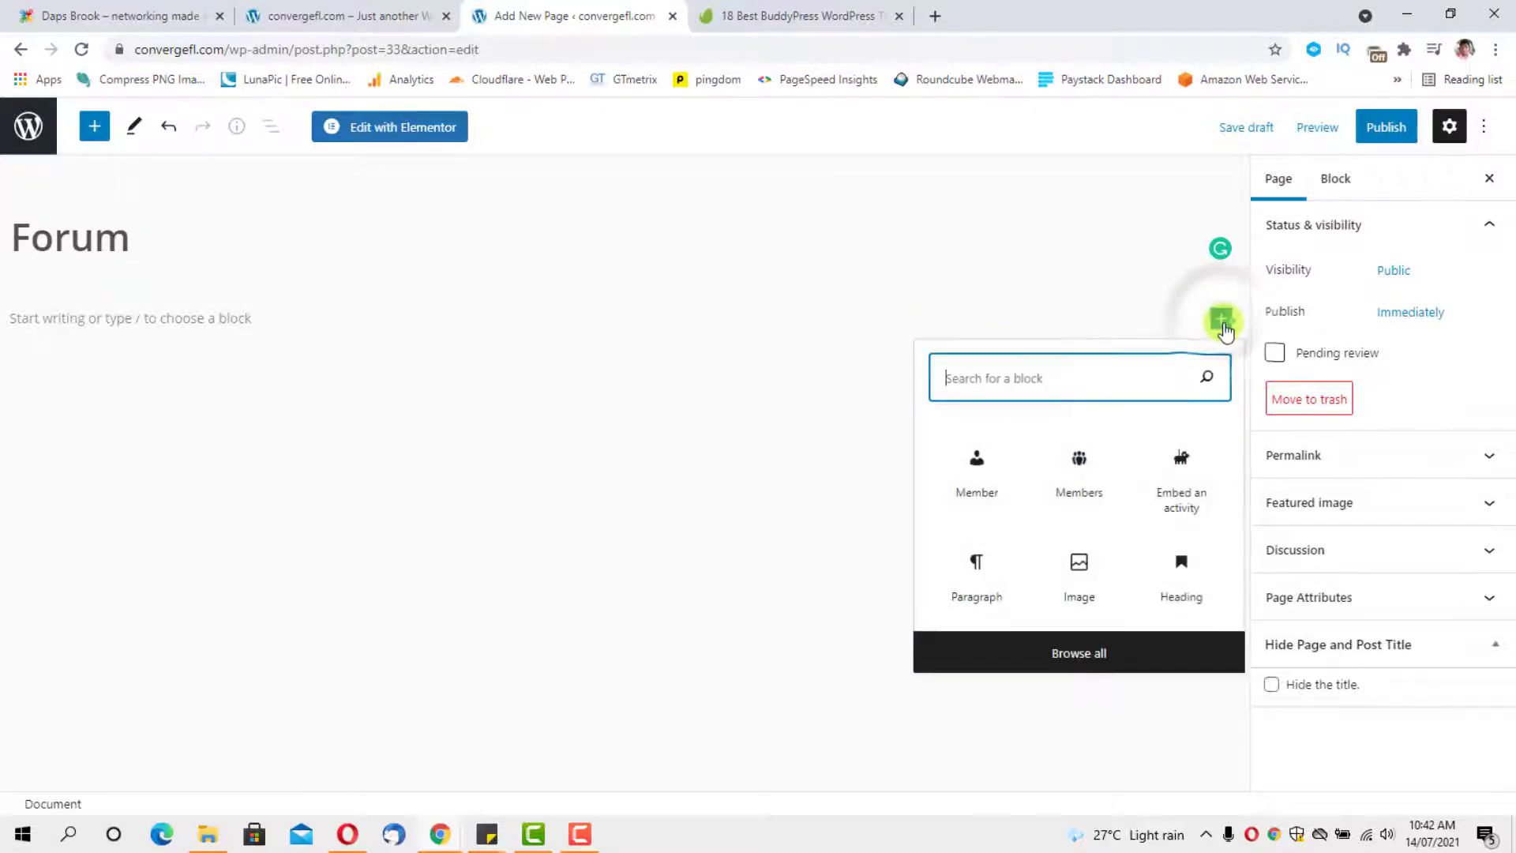
{"action": "left_click", "coordinate": [1088, 400]}
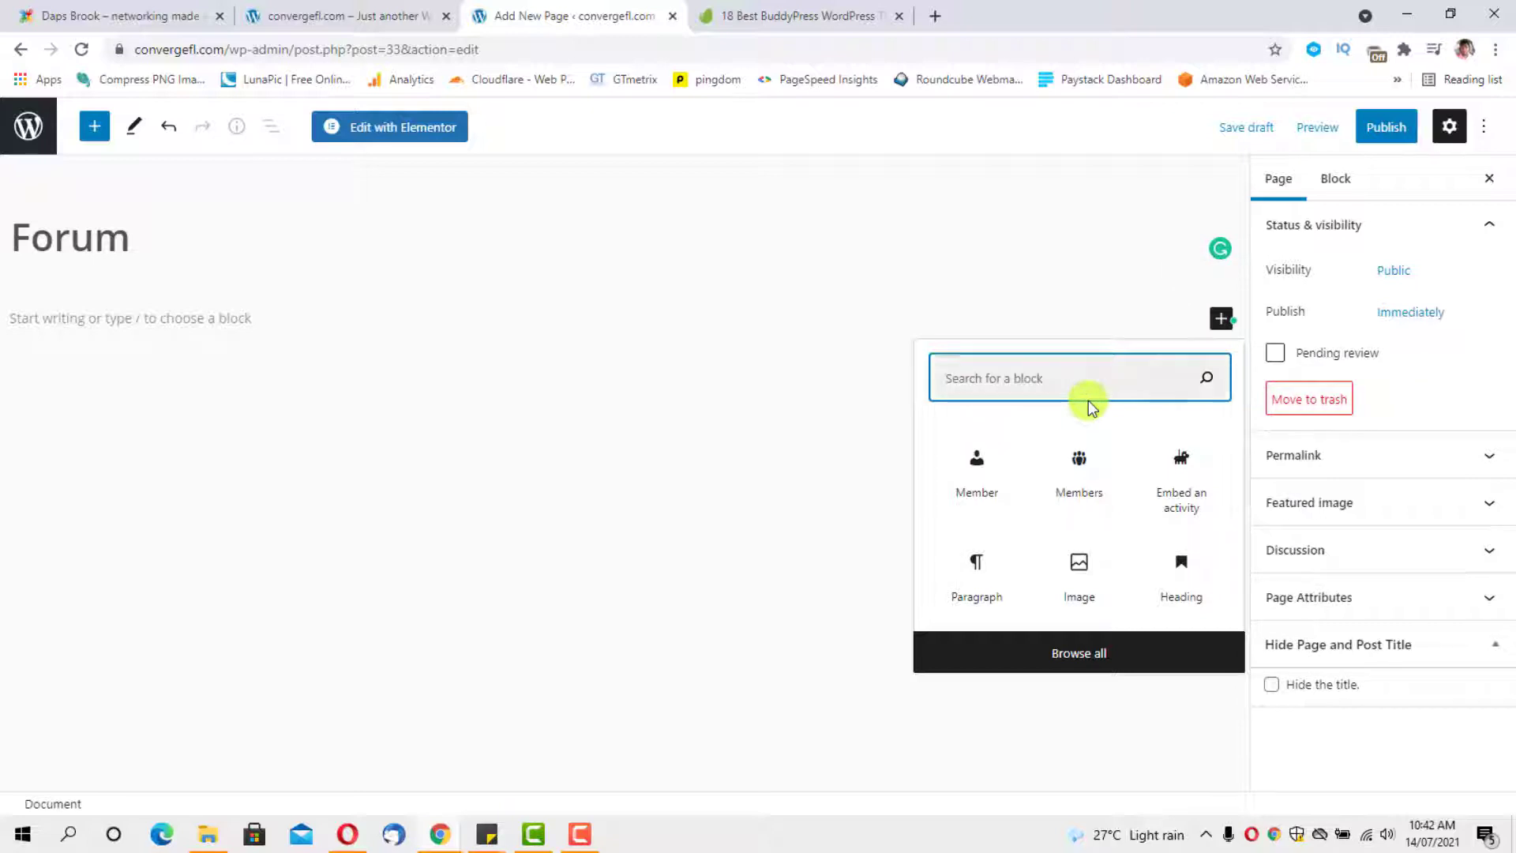
{"action": "left_click", "coordinate": [1066, 379]}
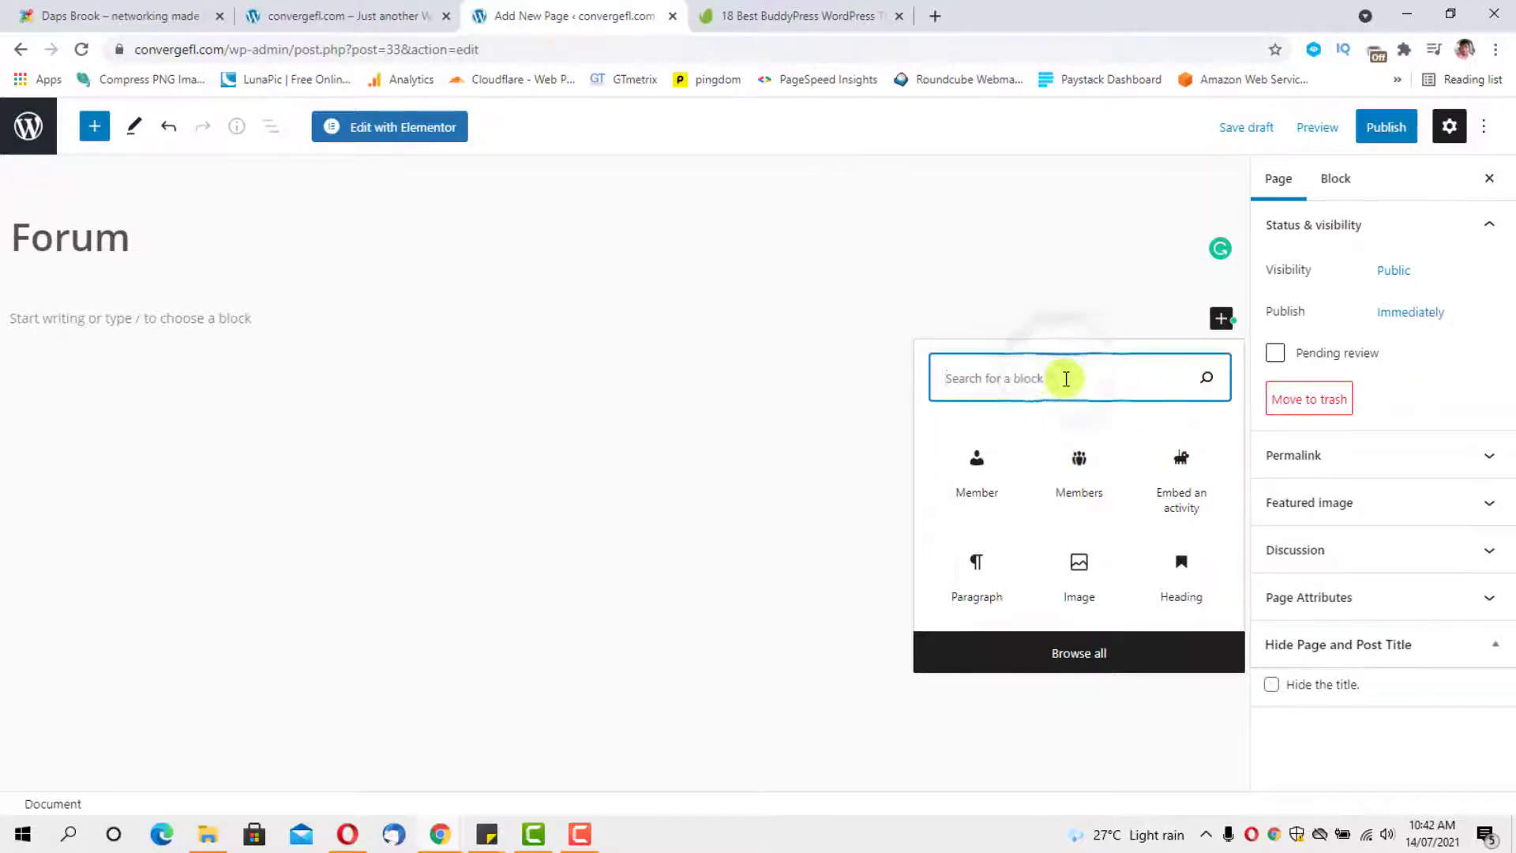
{"action": "type", "text": "sho"}
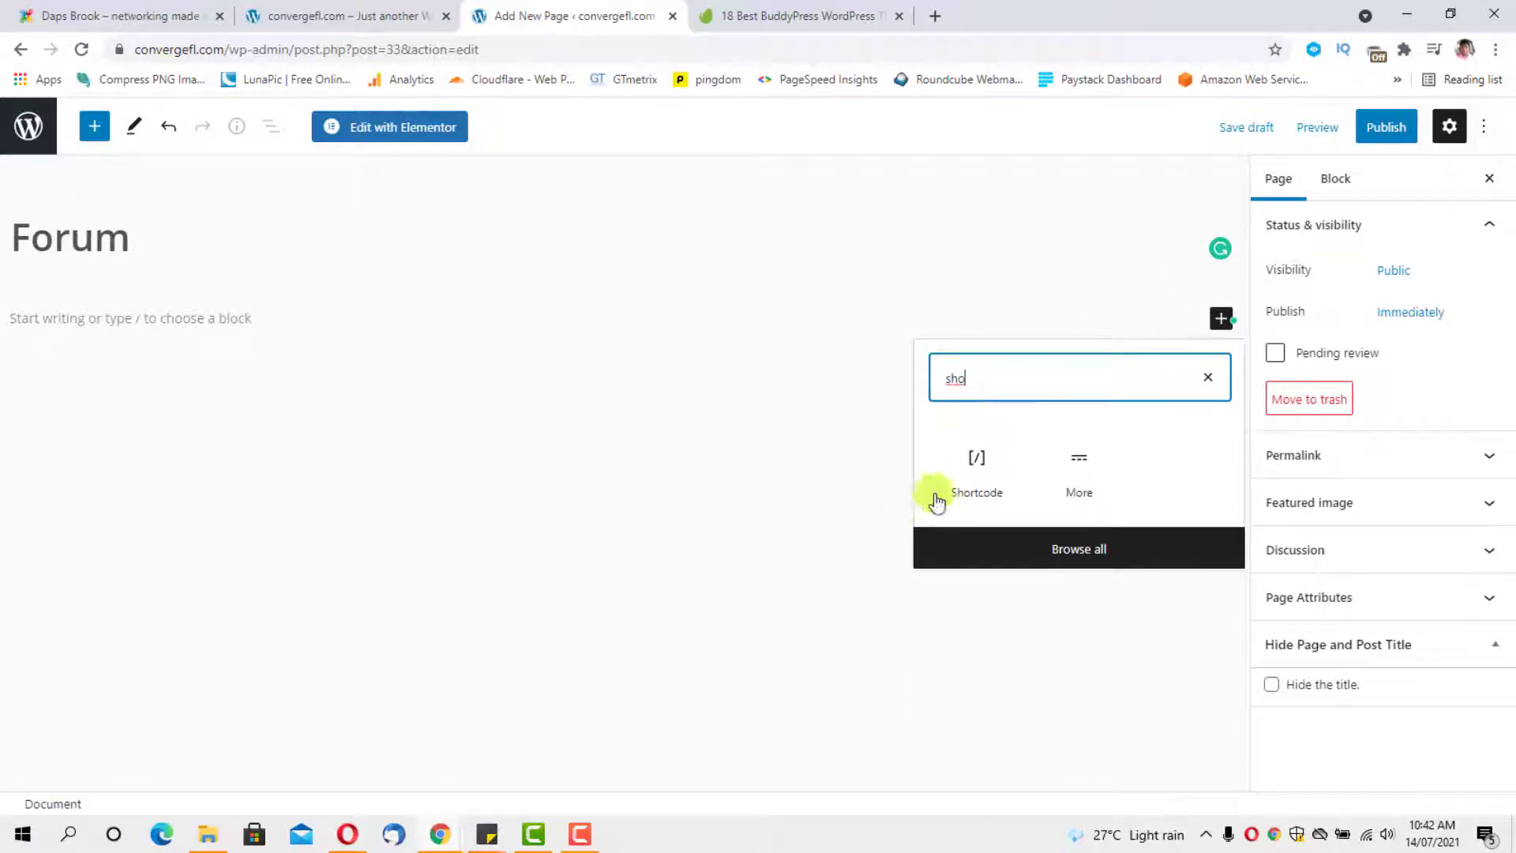
{"action": "left_click", "coordinate": [973, 474]}
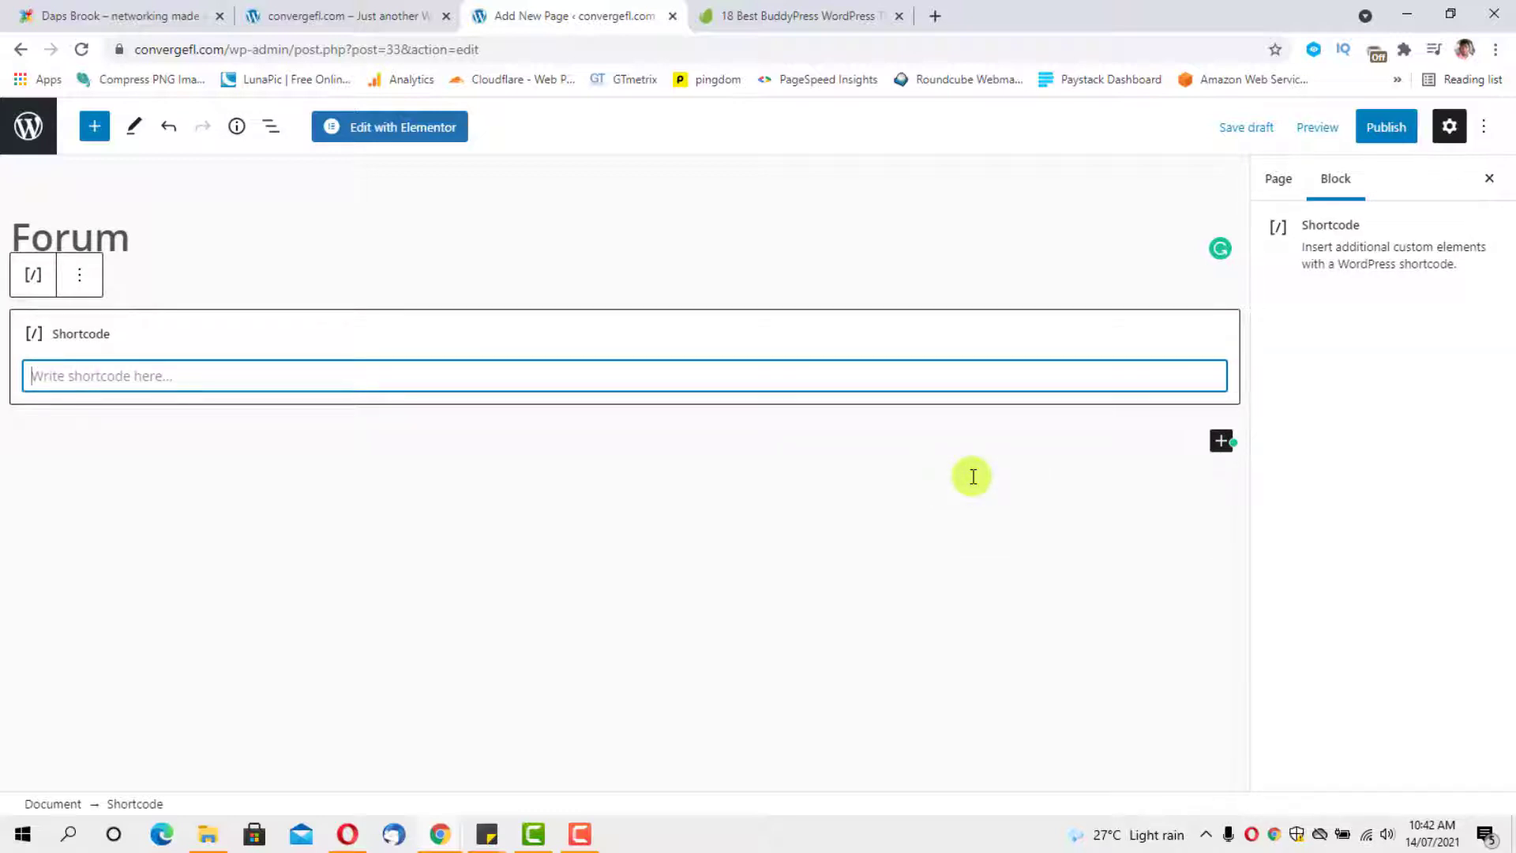
Enter [bbp-forum-index] in the Shortcode block and publish the Forum page.
{"action": "left_click", "coordinate": [295, 376]}
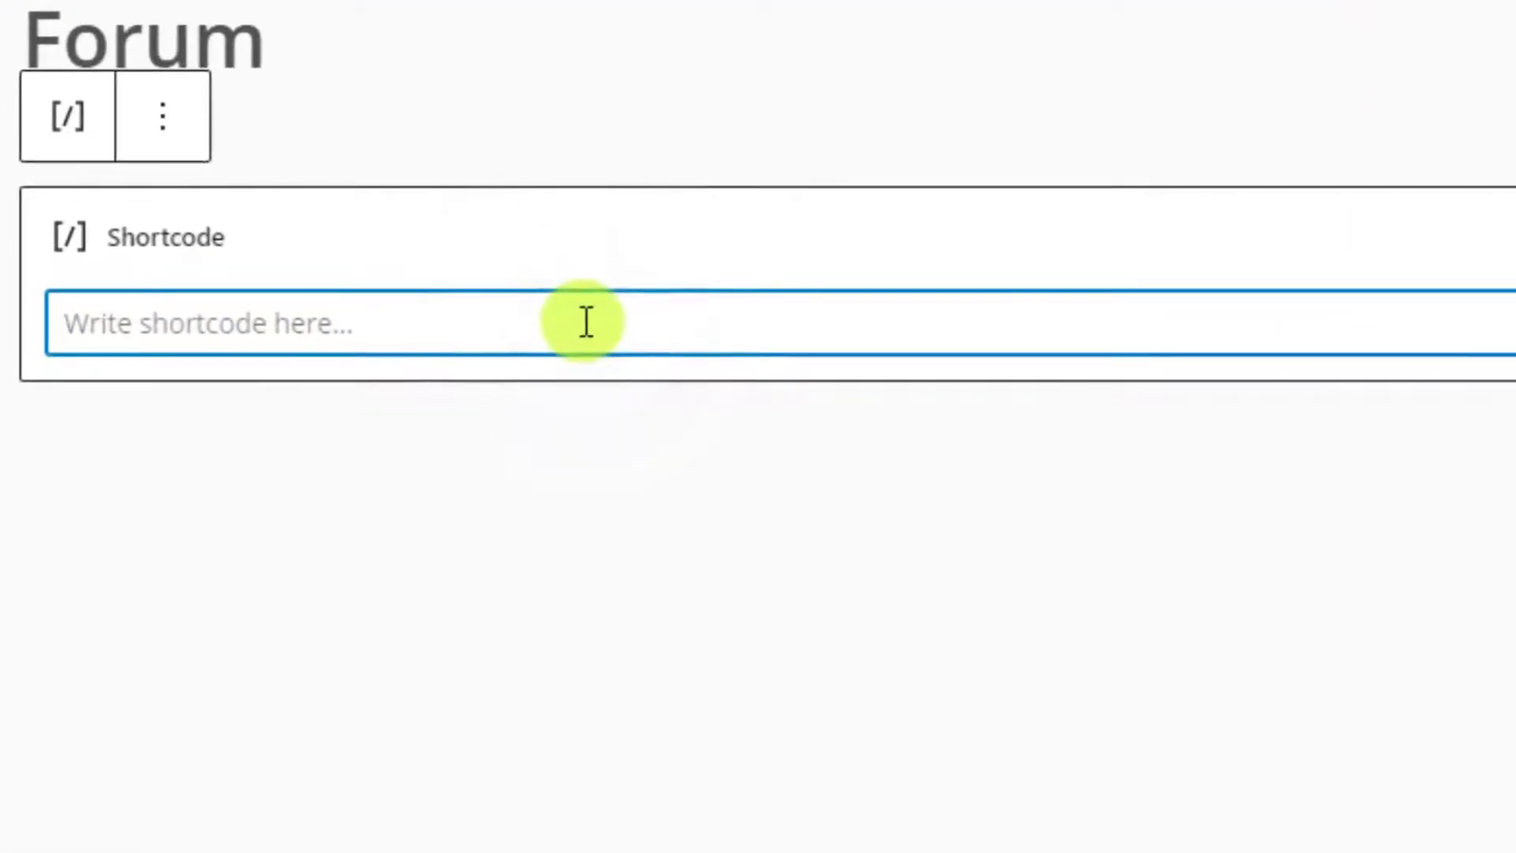
{"action": "type", "text": "[bb"}
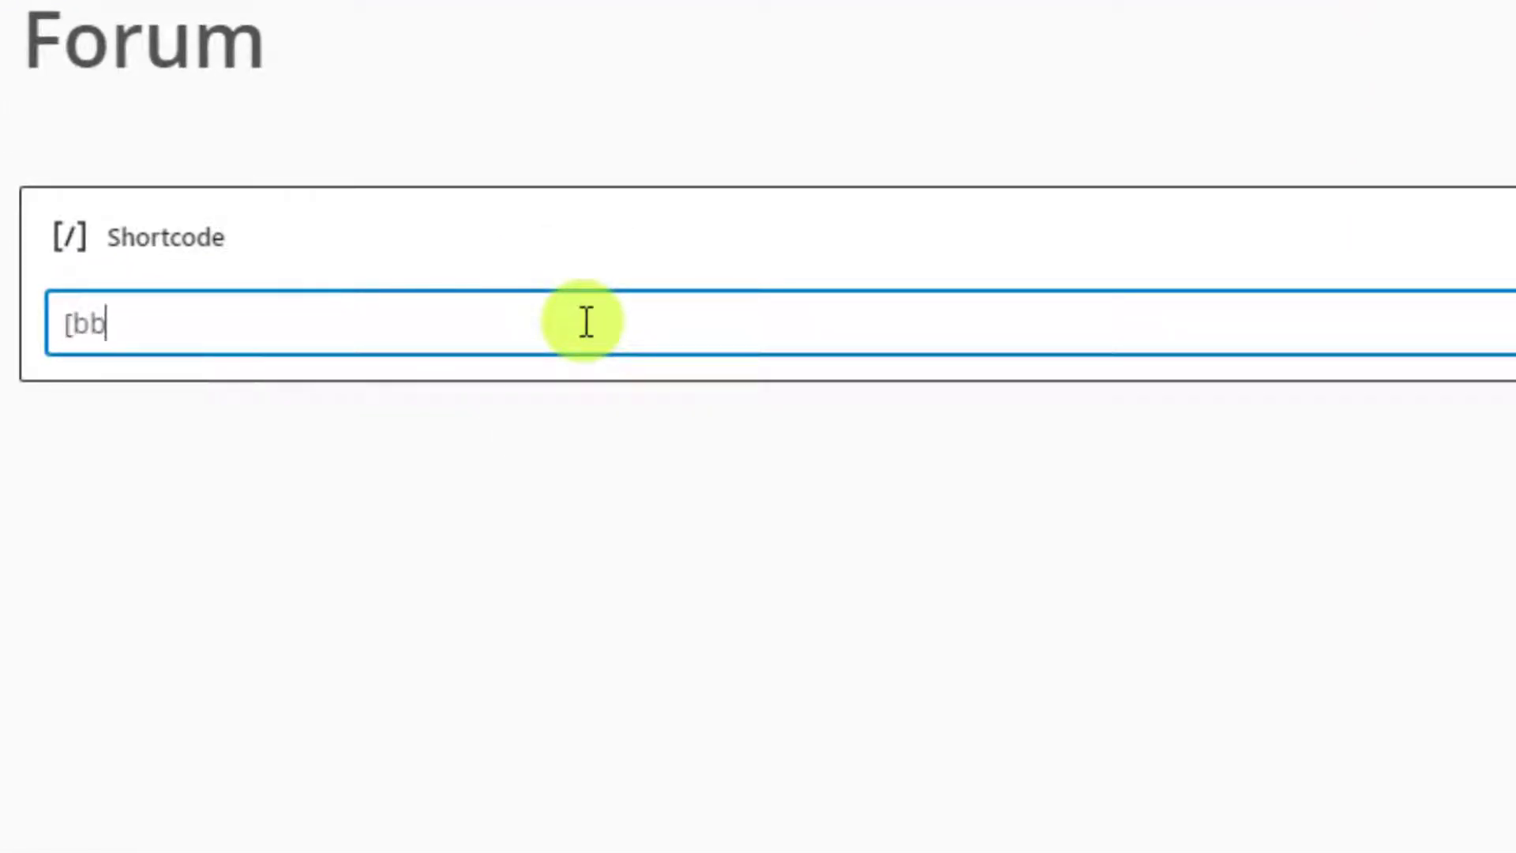
{"action": "type", "text": "p-foru"}
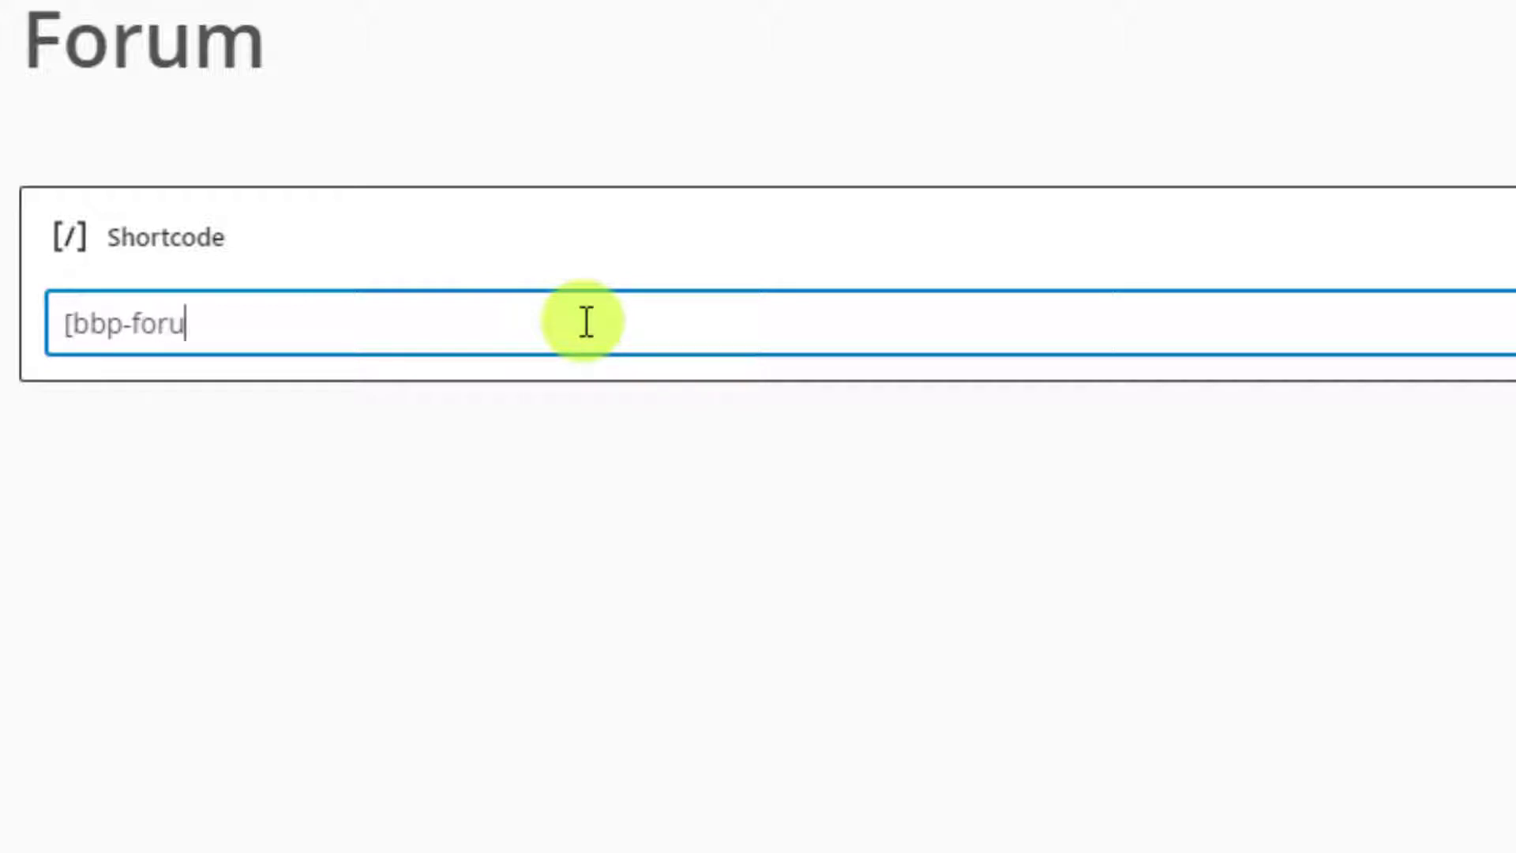
{"action": "type", "text": "m-index"}
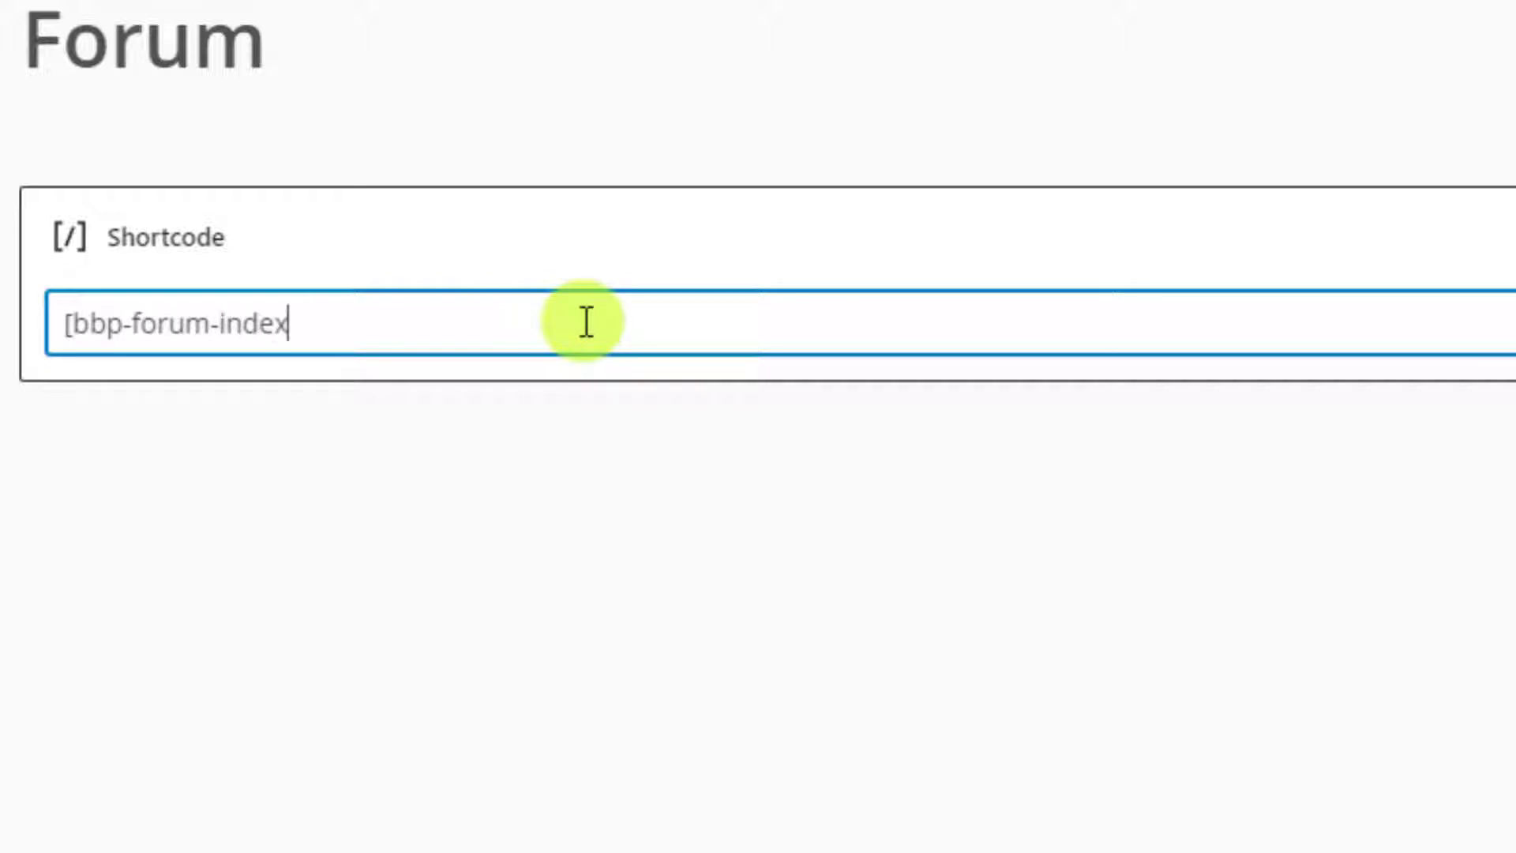
{"action": "type", "text": "]"}
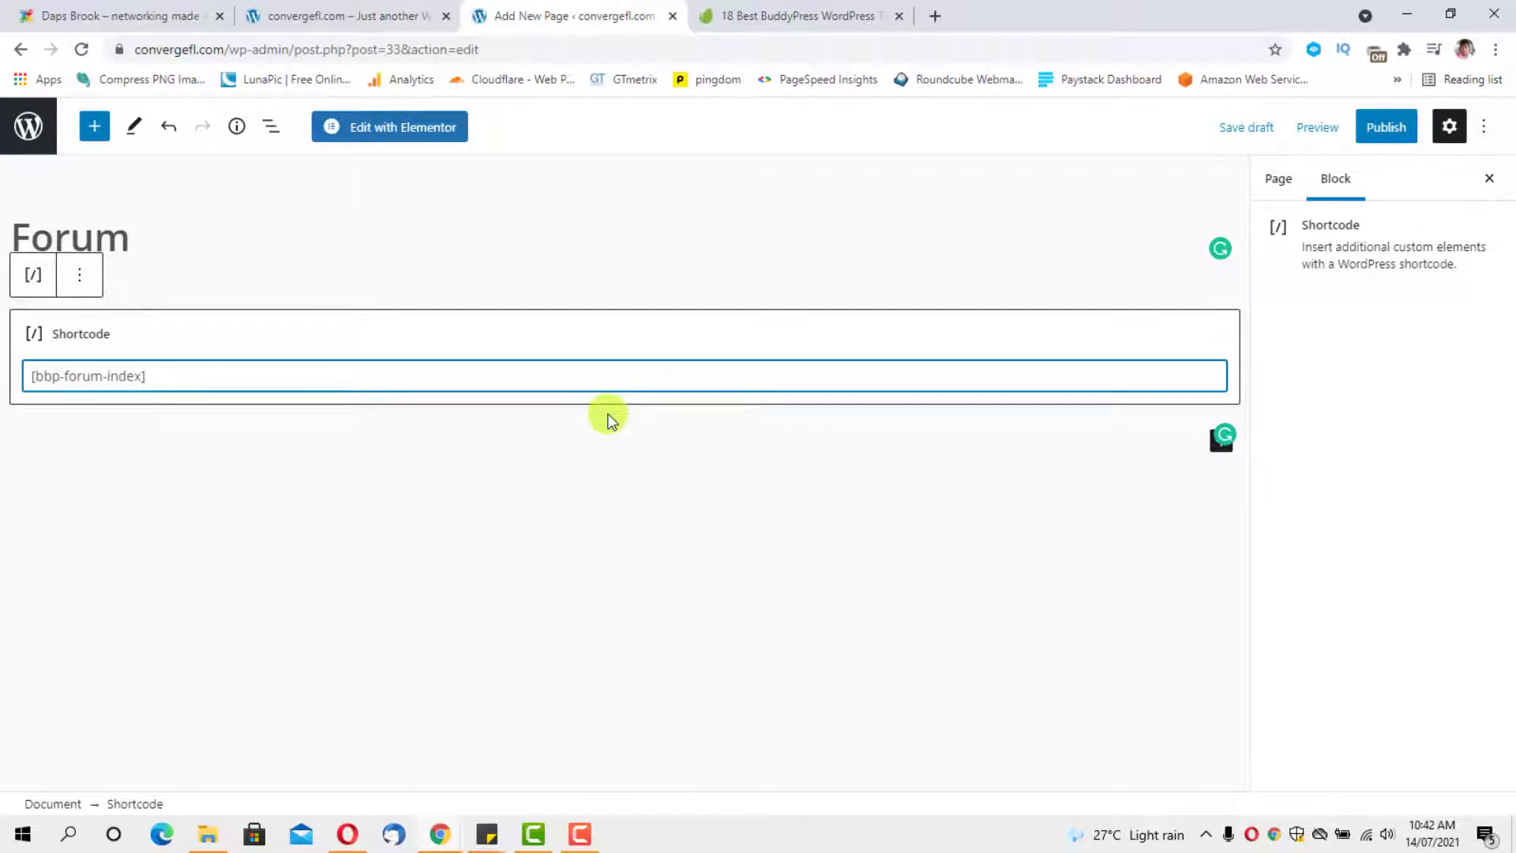
{"action": "left_click", "coordinate": [1387, 128]}
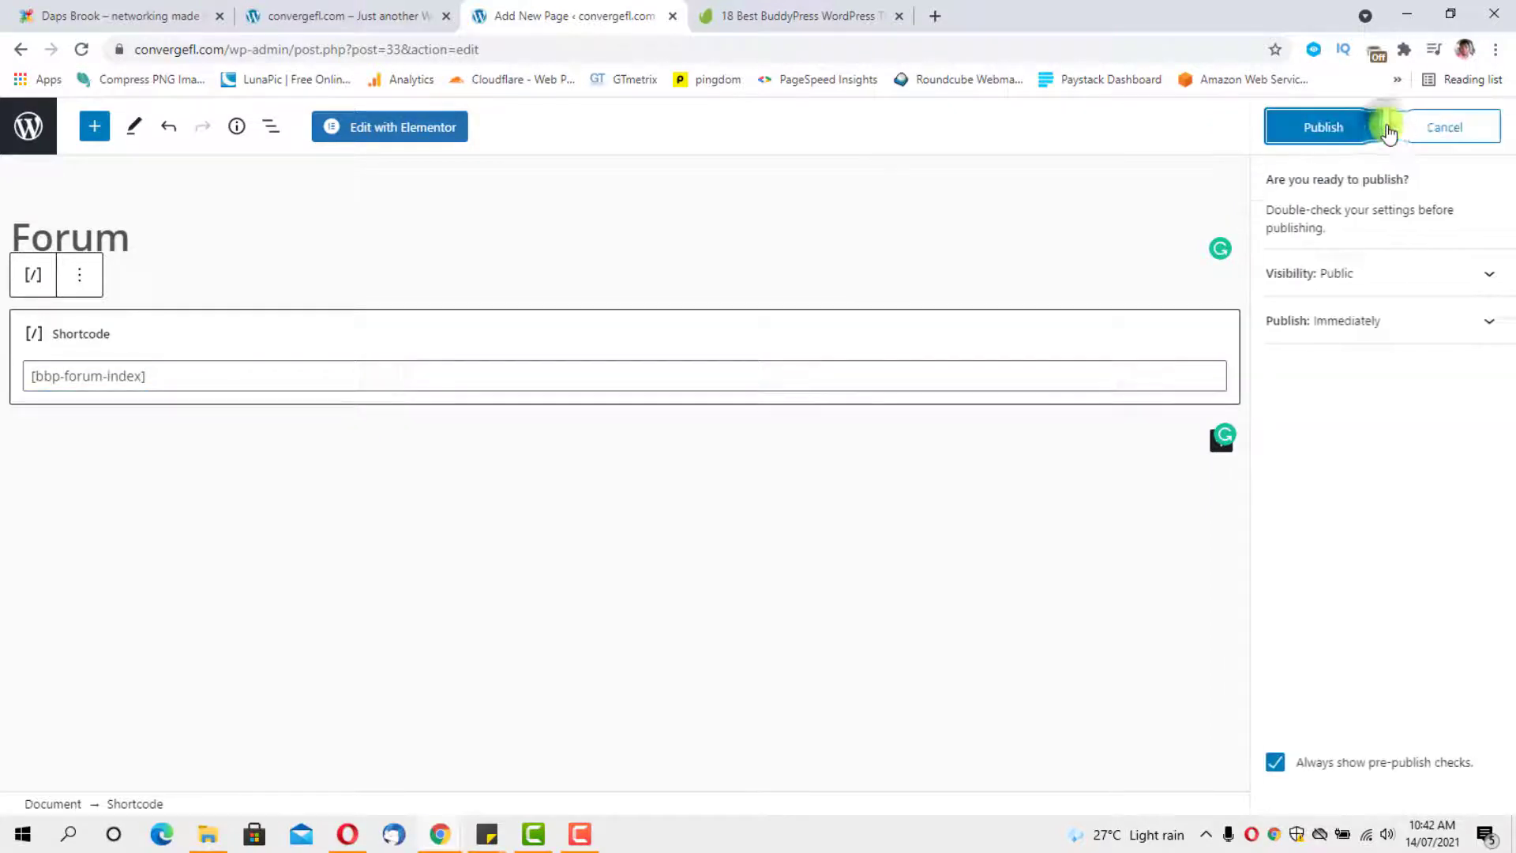
{"action": "left_click", "coordinate": [1342, 131]}
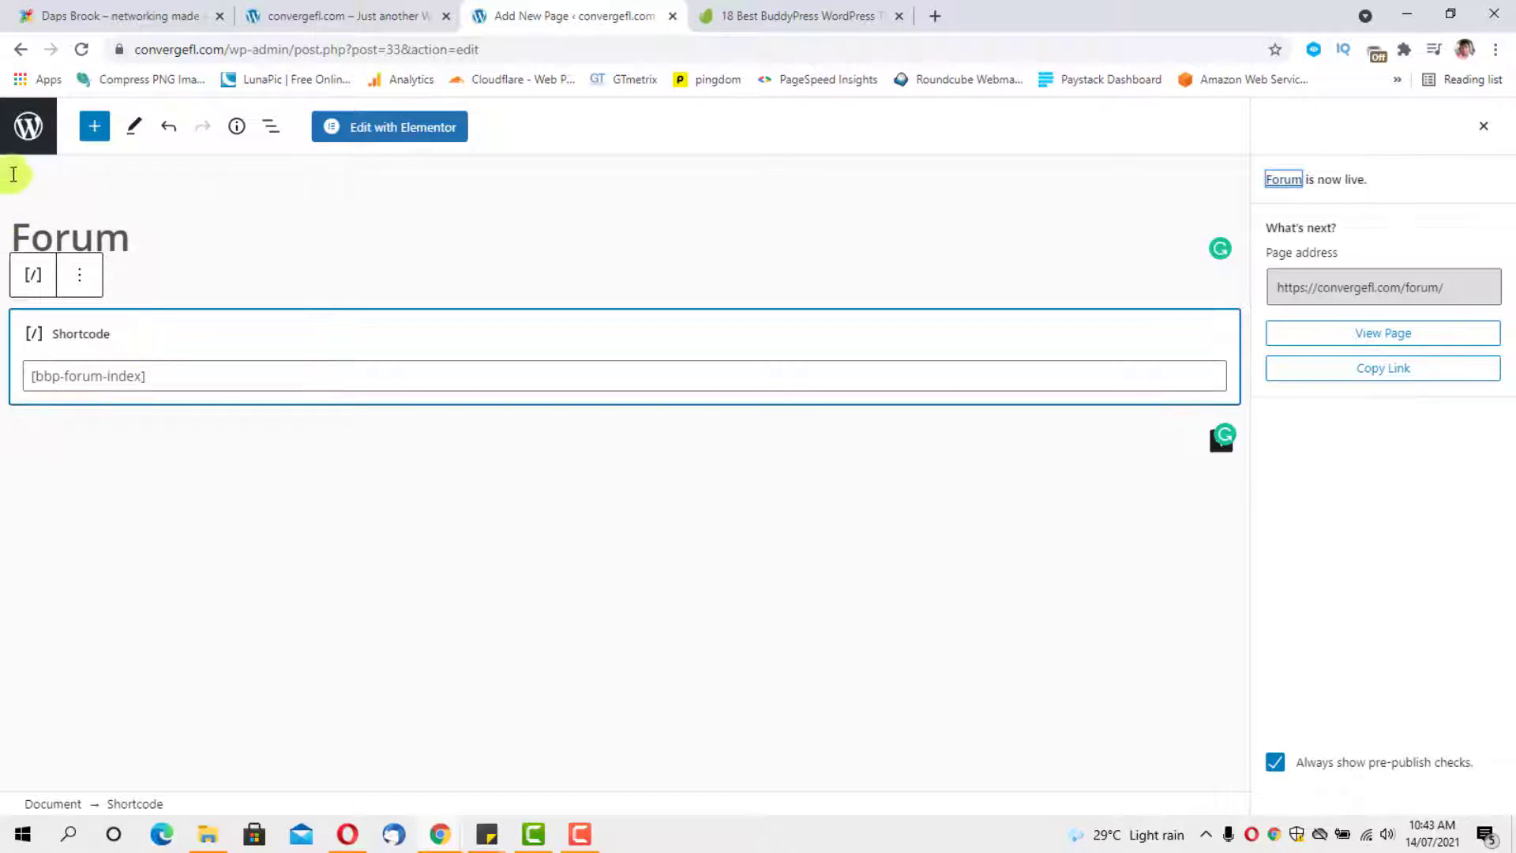
Add and publish an empty page titled "Blog", then return to the list of all pages.
{"action": "left_click", "coordinate": [26, 136]}
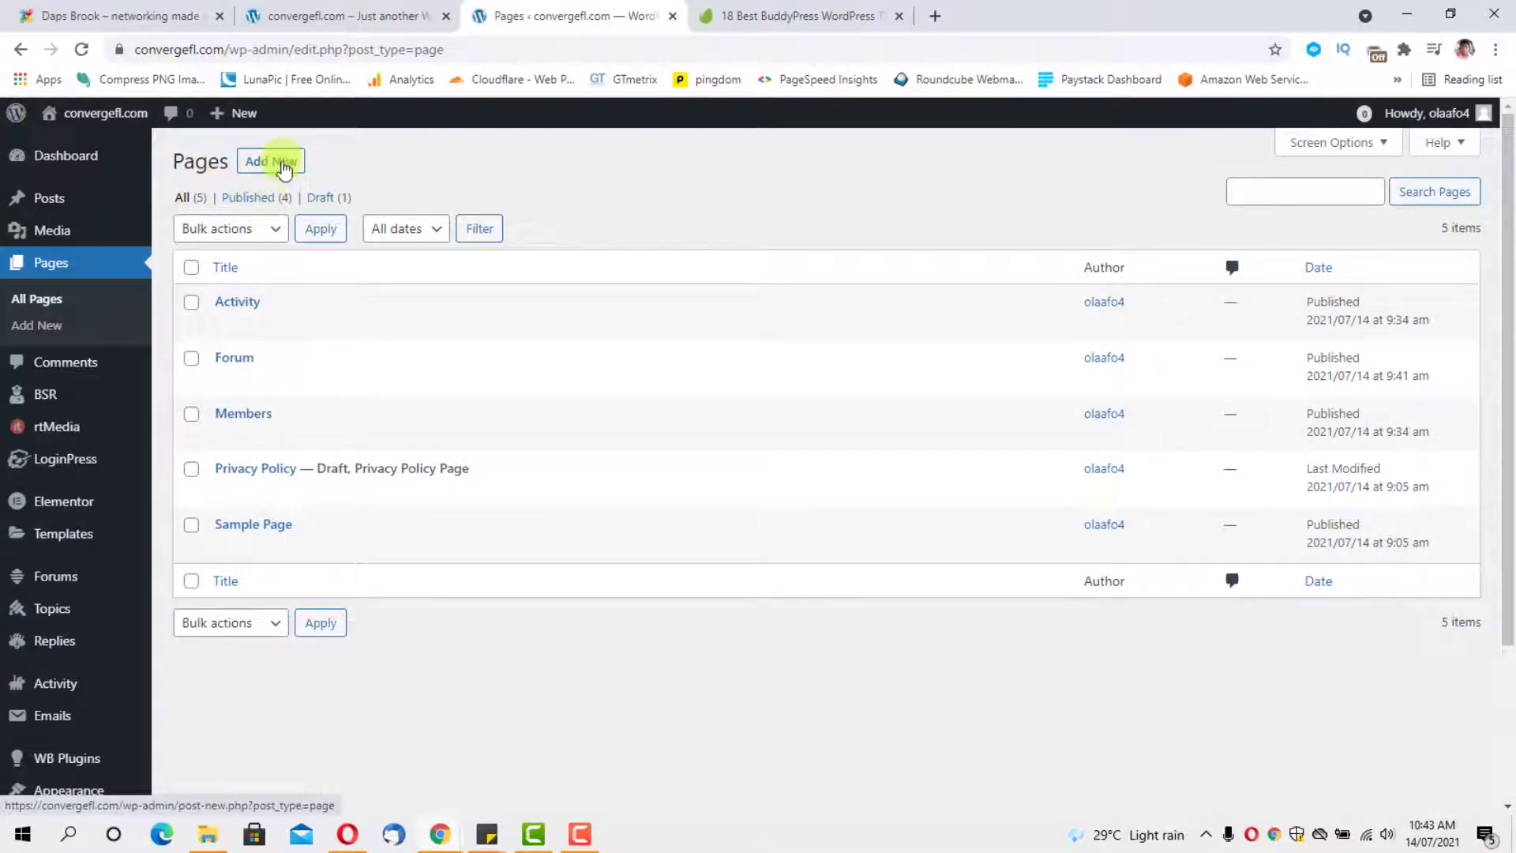
{"action": "left_click", "coordinate": [283, 163]}
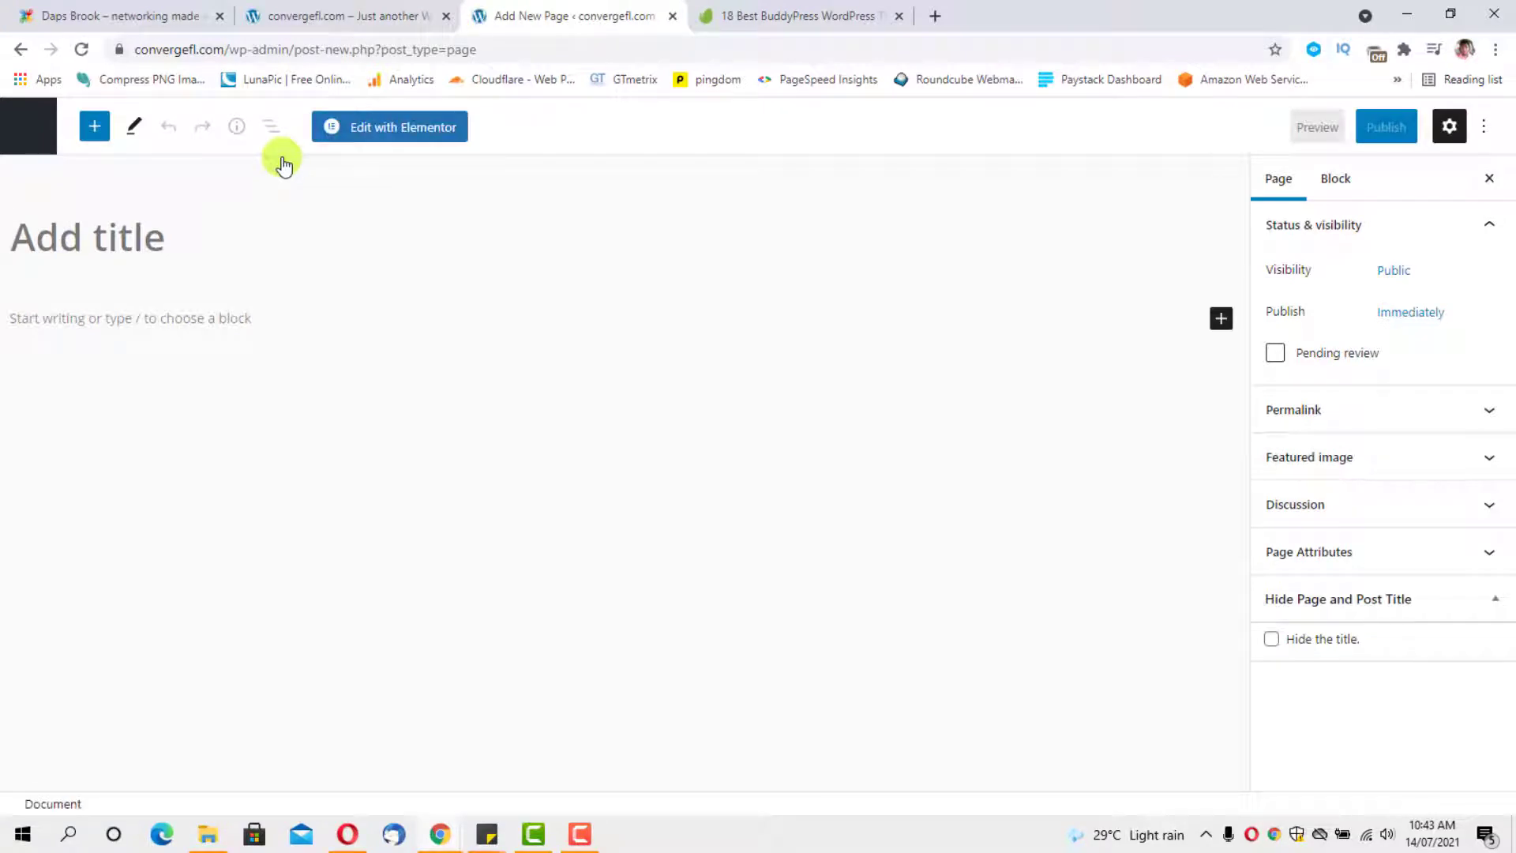
{"action": "type", "text": "Blog"}
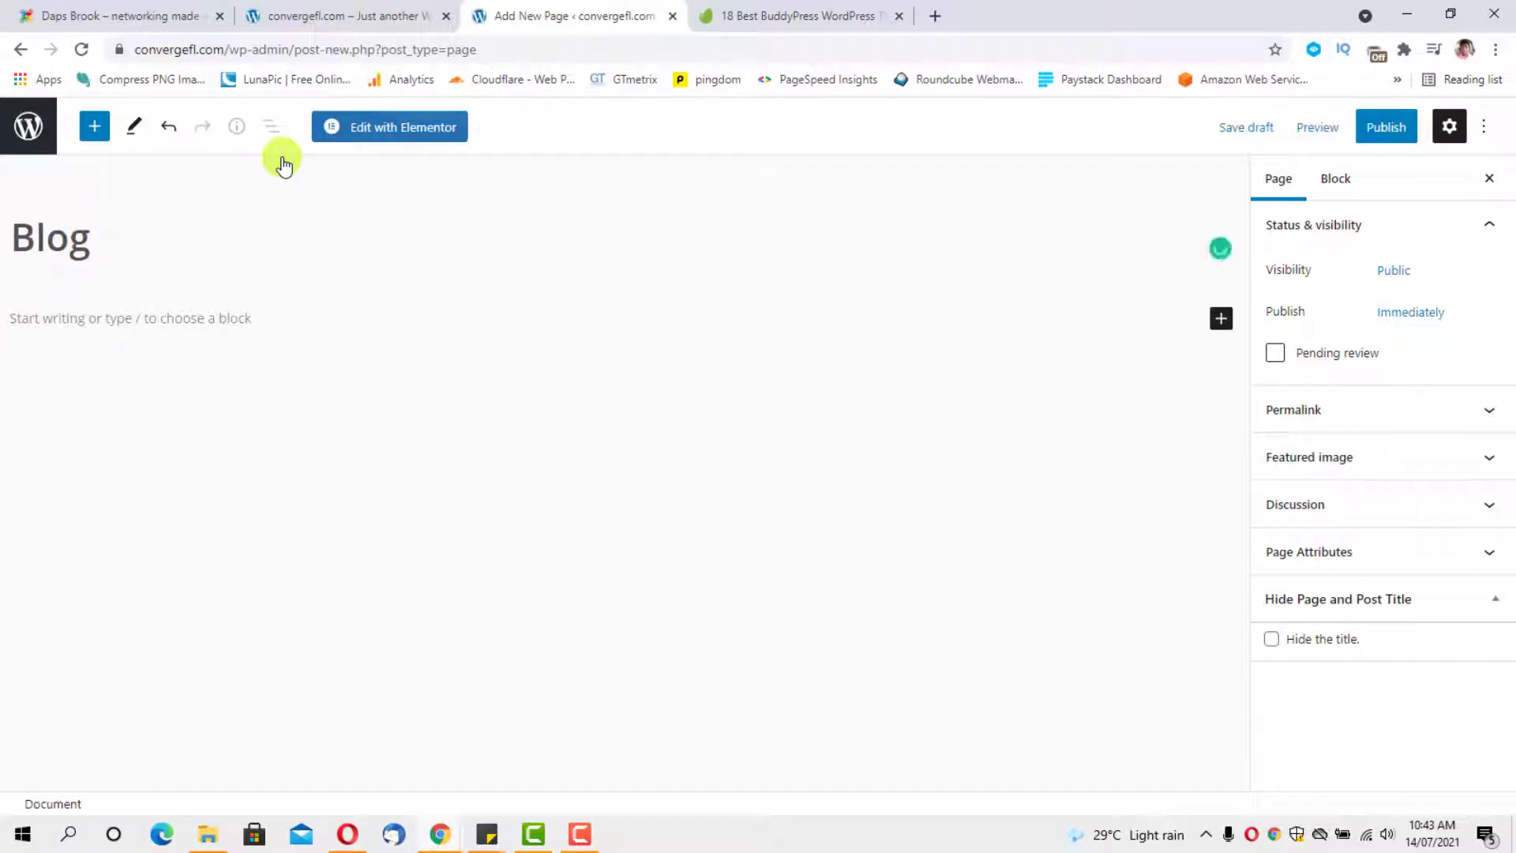
{"action": "left_click", "coordinate": [1388, 129]}
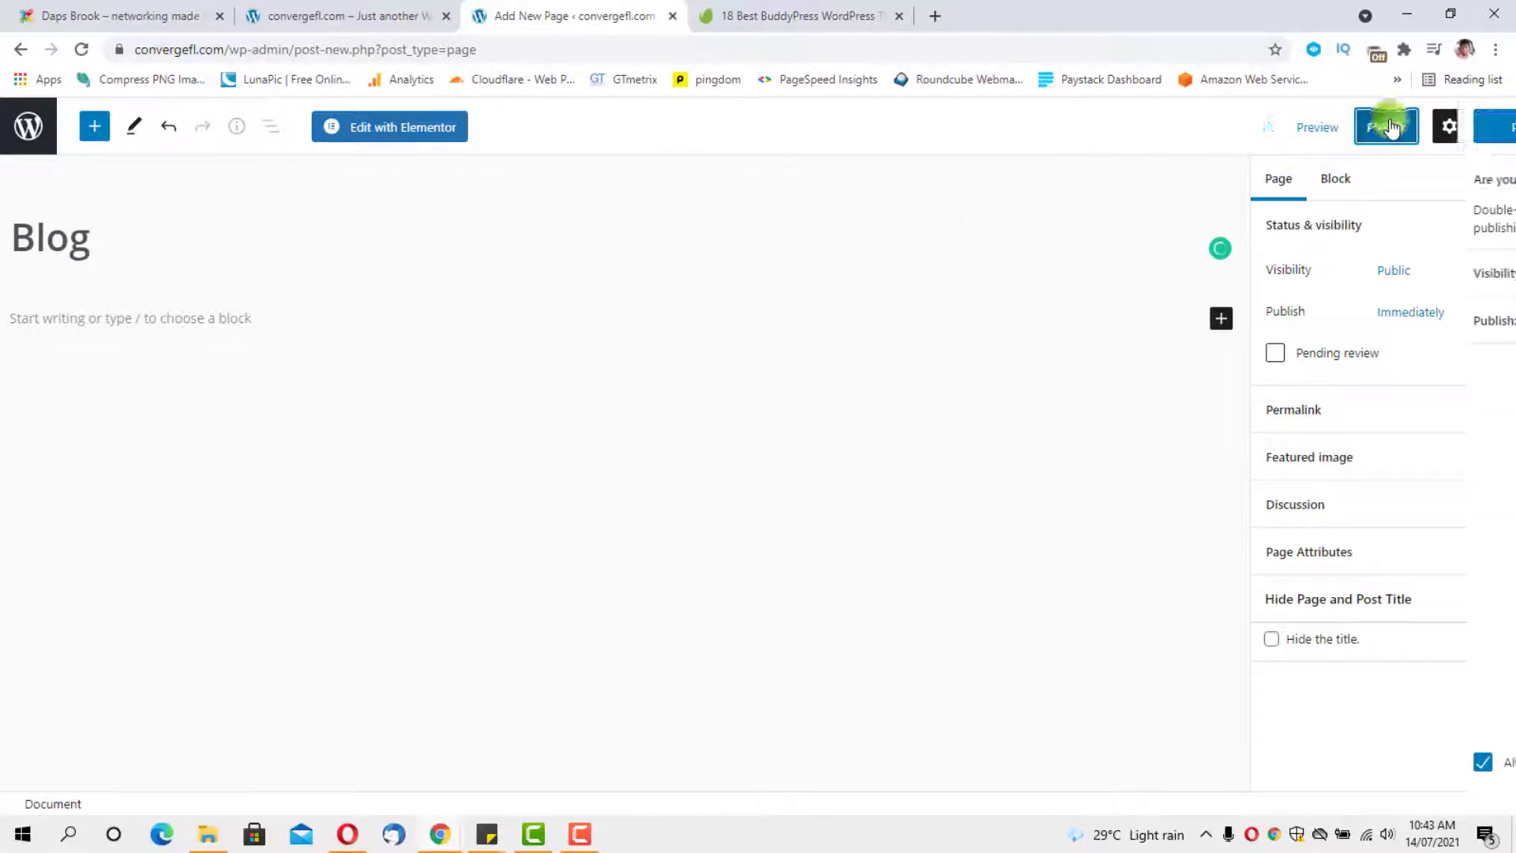
{"action": "left_click", "coordinate": [1325, 129]}
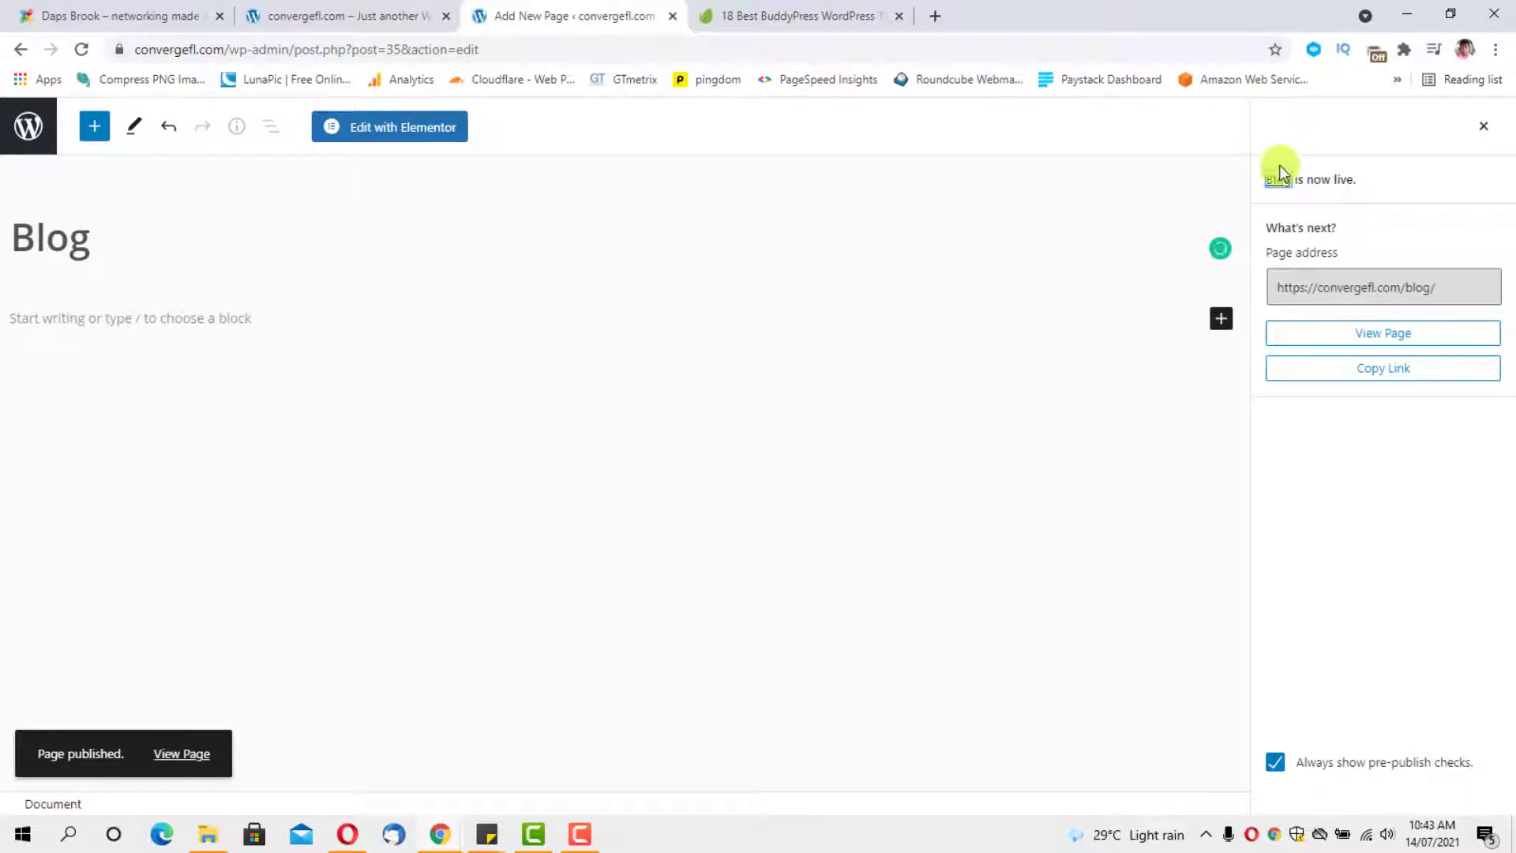
{"action": "left_click", "coordinate": [28, 131]}
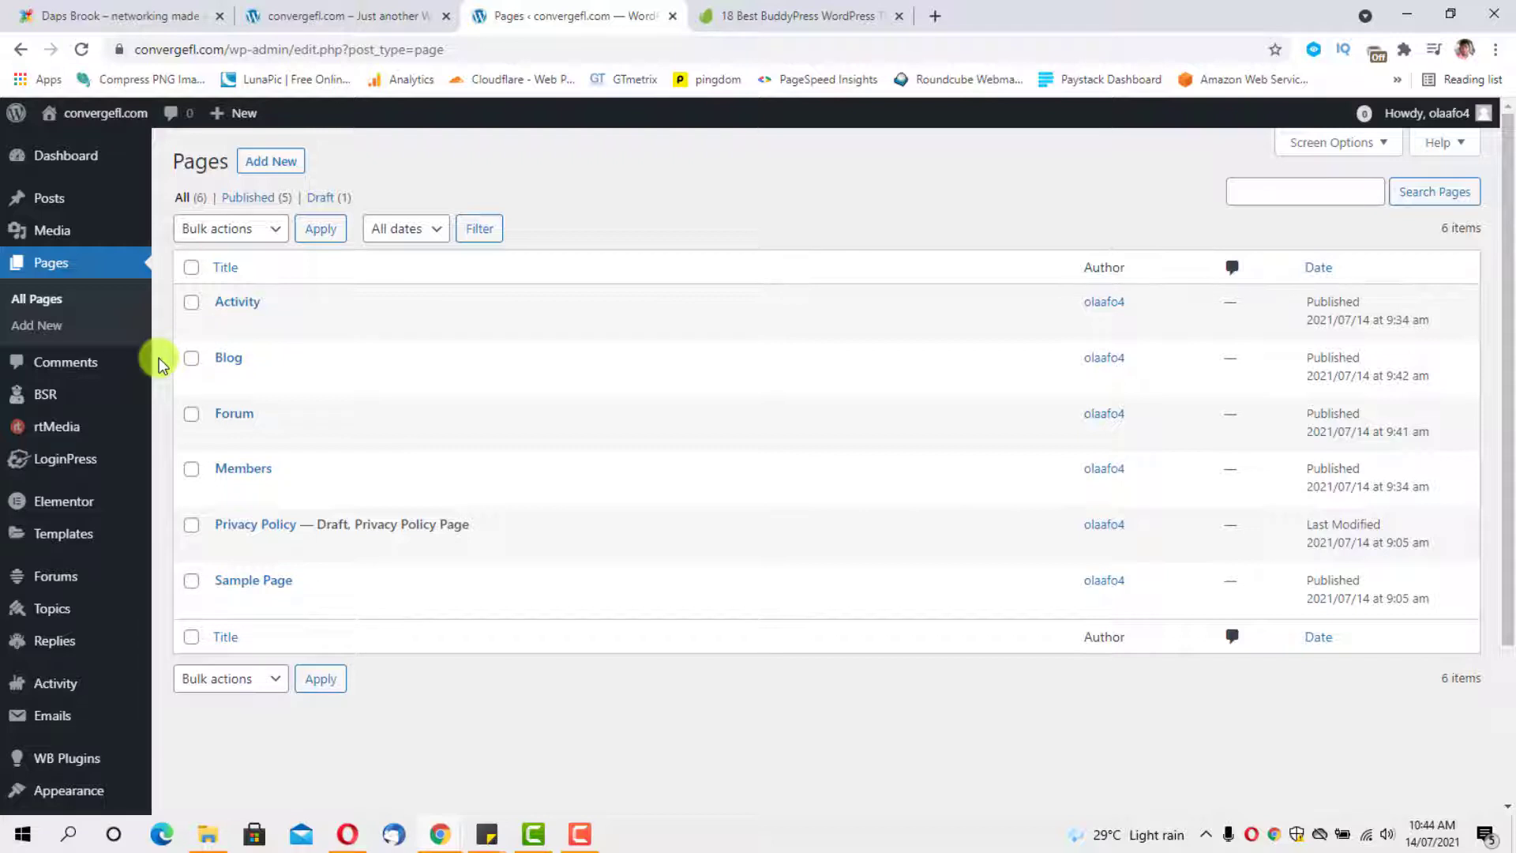
In the general site settings, allow anyone to register, keep Subscriber as the new user default role, and save the changes.
{"action": "scroll", "coordinate": [51, 629], "scroll_direction": "down", "scroll_amount": 3}
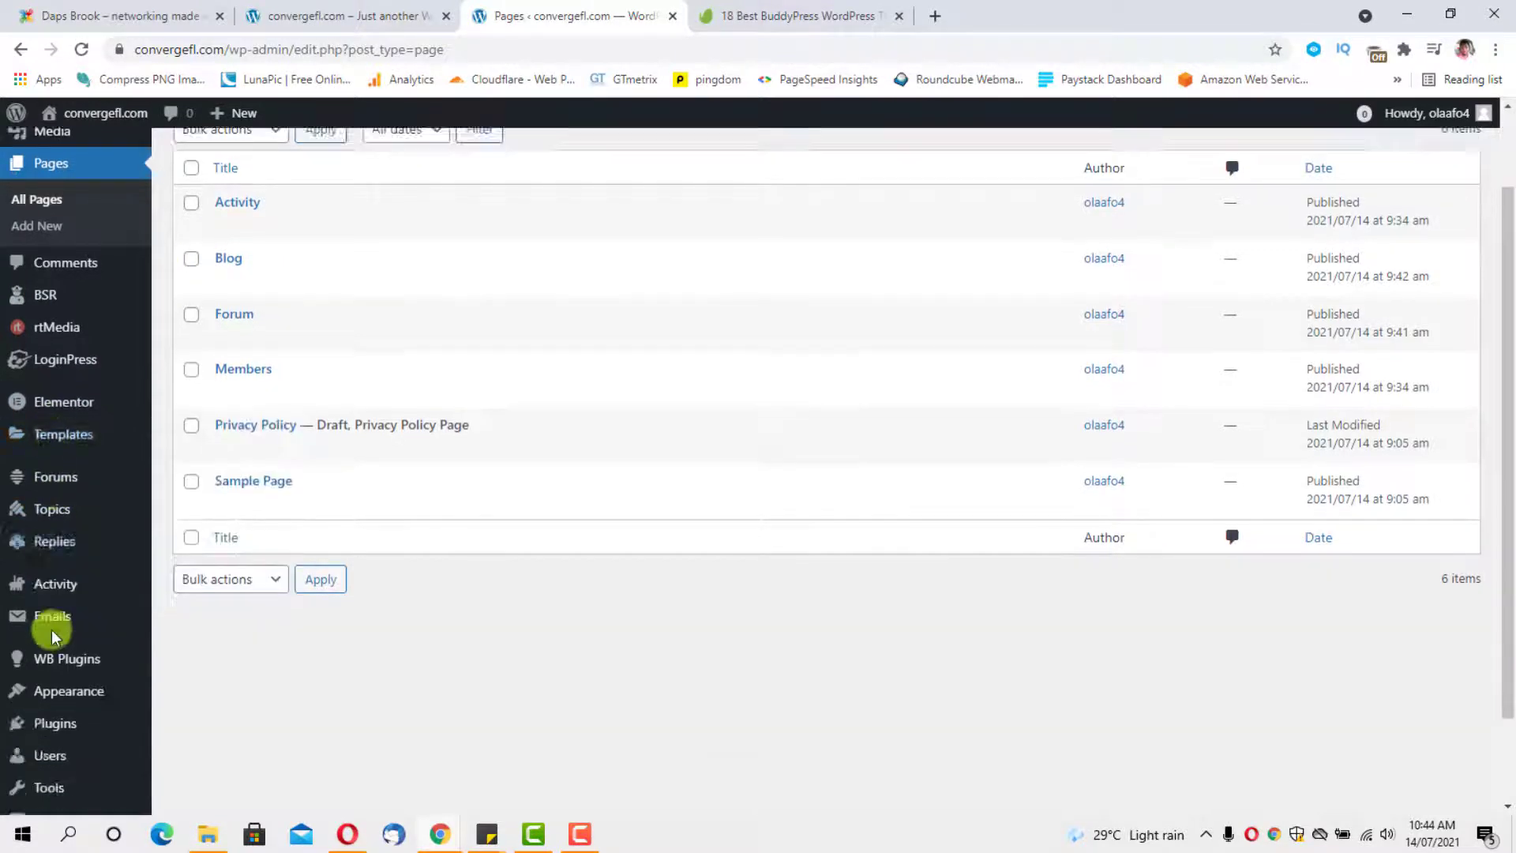
{"action": "mouse_move", "coordinate": [59, 713]}
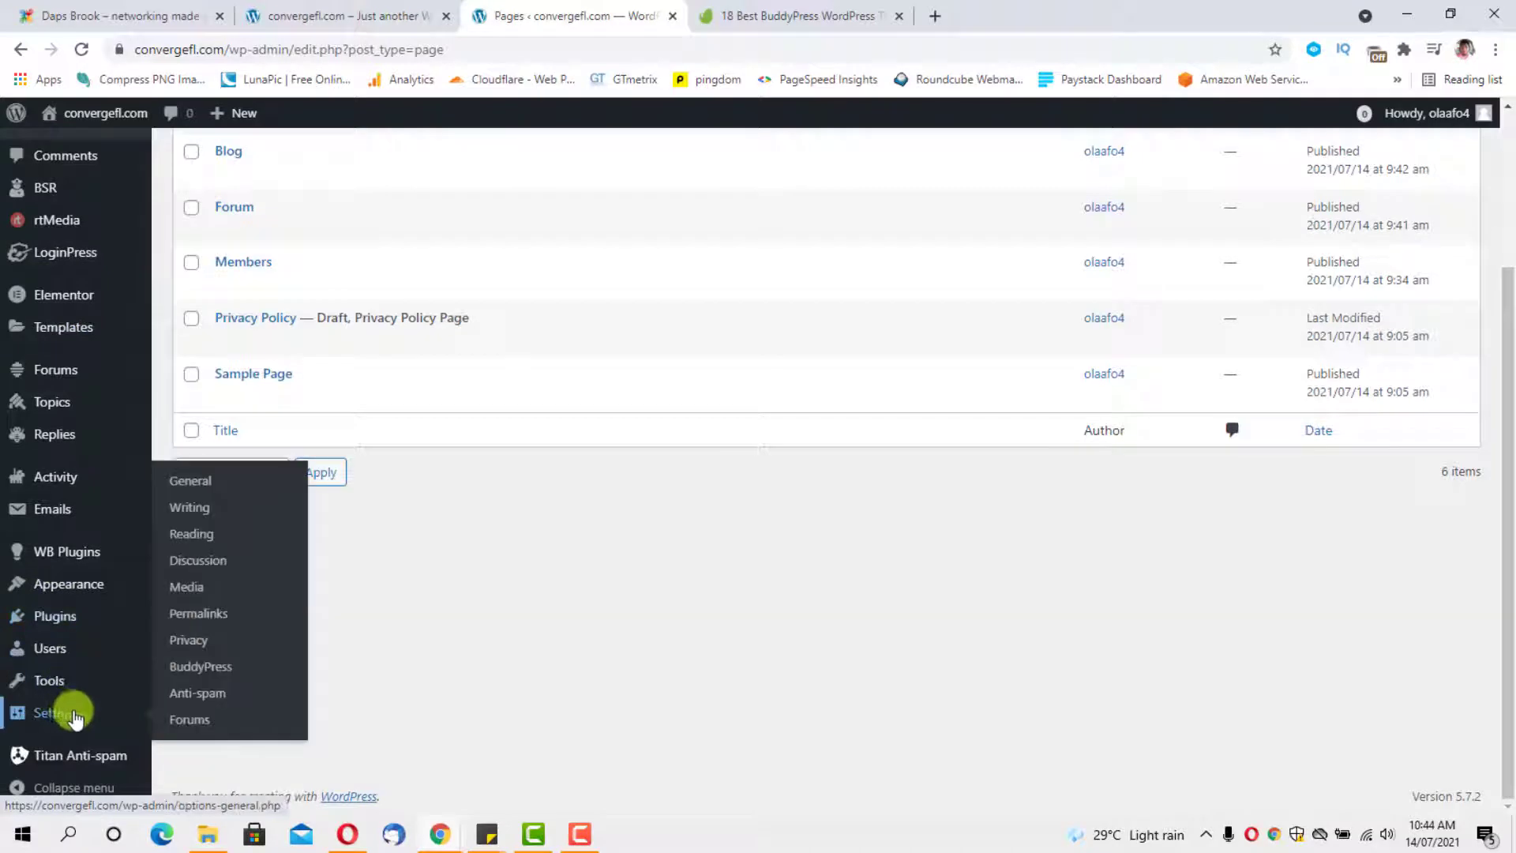
{"action": "left_click", "coordinate": [191, 481]}
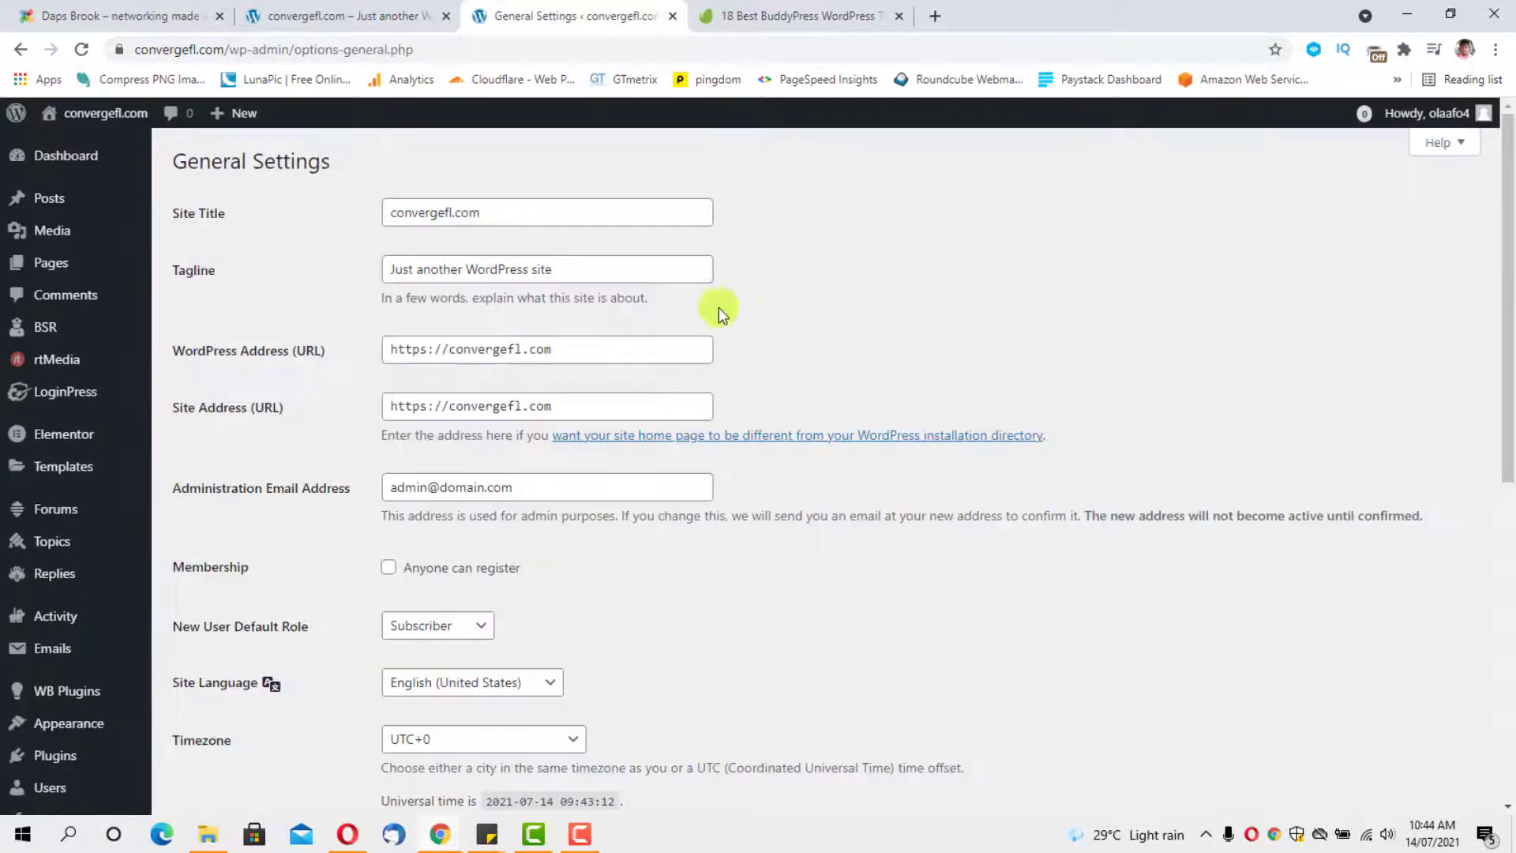
{"action": "scroll", "coordinate": [694, 324], "scroll_direction": "down", "scroll_amount": 3}
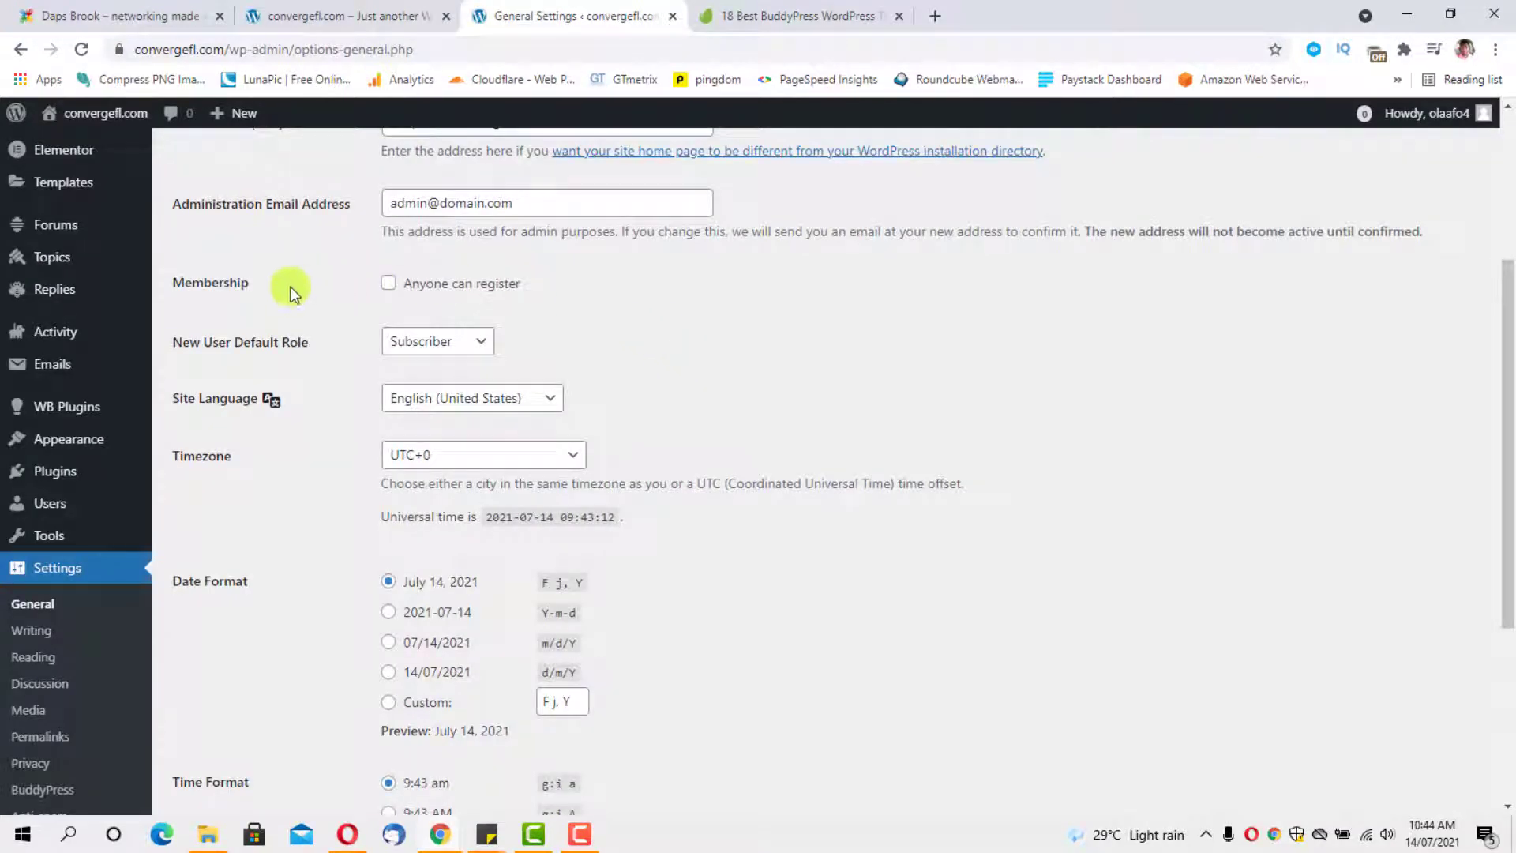
{"action": "left_click", "coordinate": [389, 286]}
{"action": "left_click", "coordinate": [390, 288]}
{"action": "left_click", "coordinate": [474, 352]}
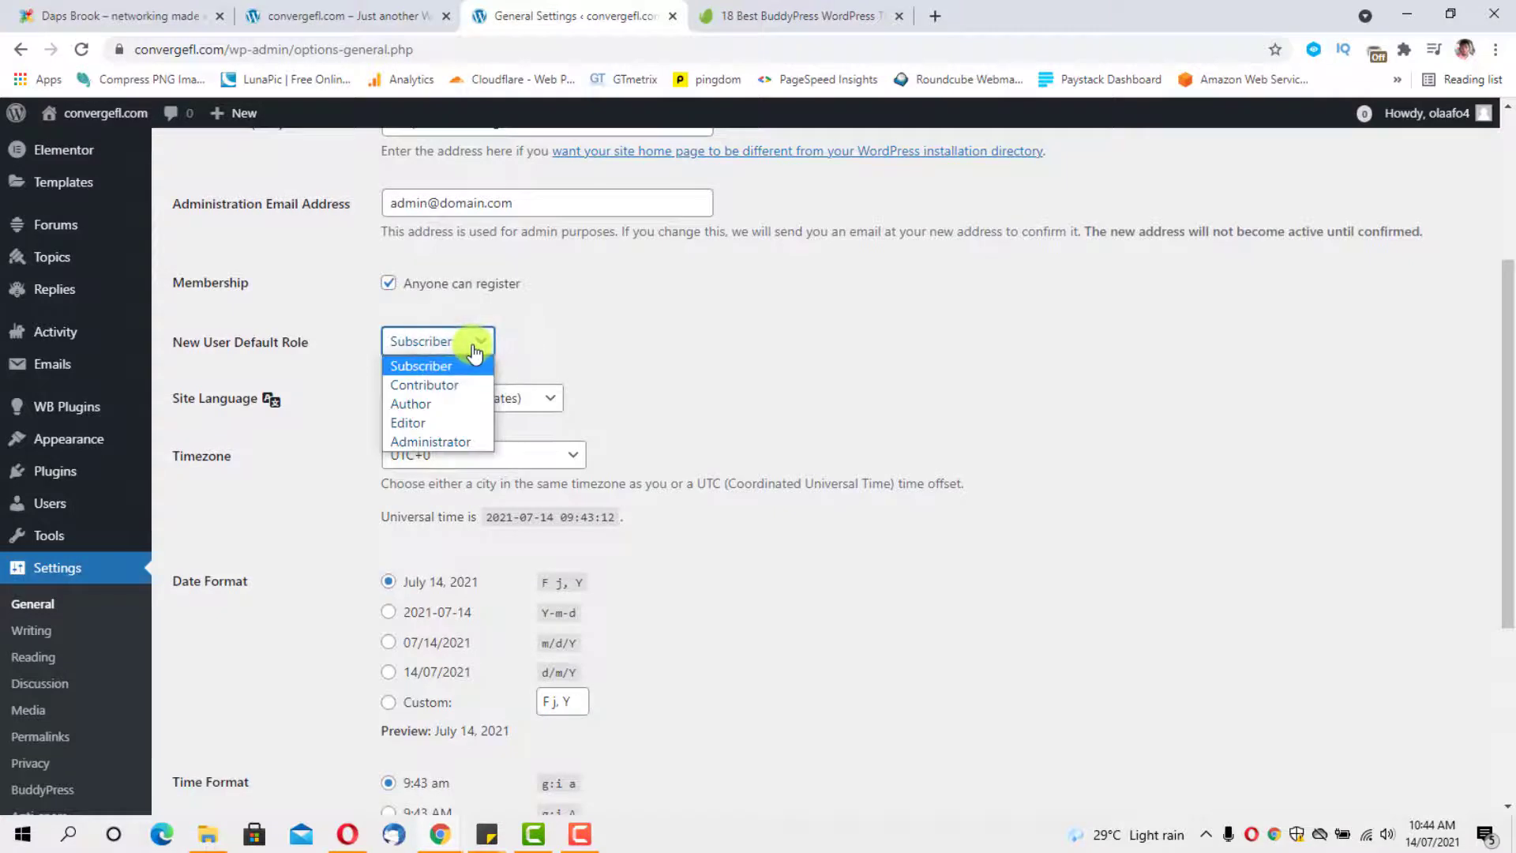
{"action": "left_click", "coordinate": [475, 353]}
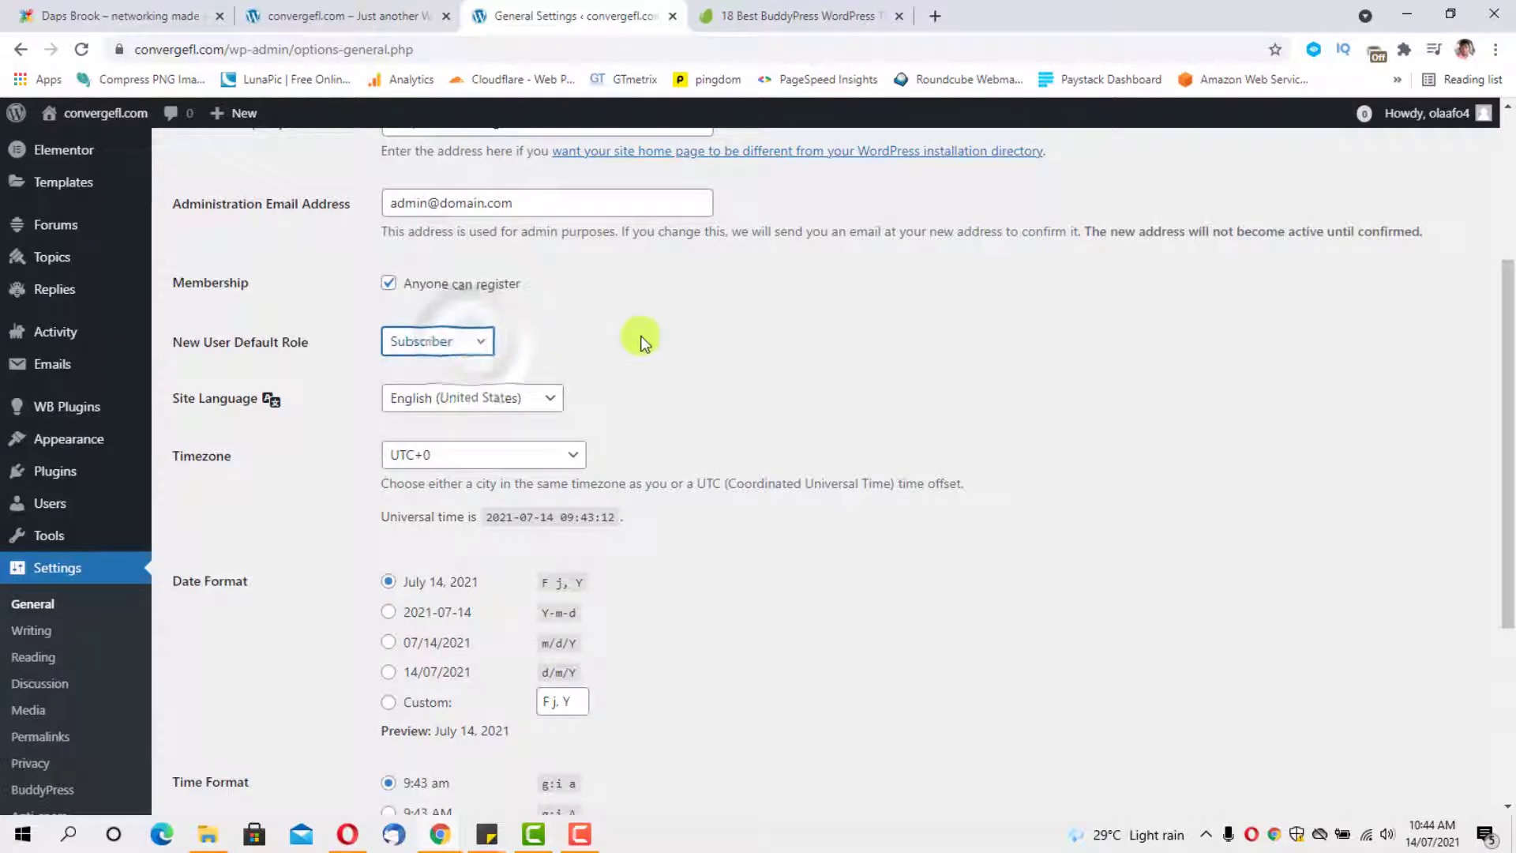
{"action": "scroll", "coordinate": [662, 341], "scroll_direction": "down", "scroll_amount": 5}
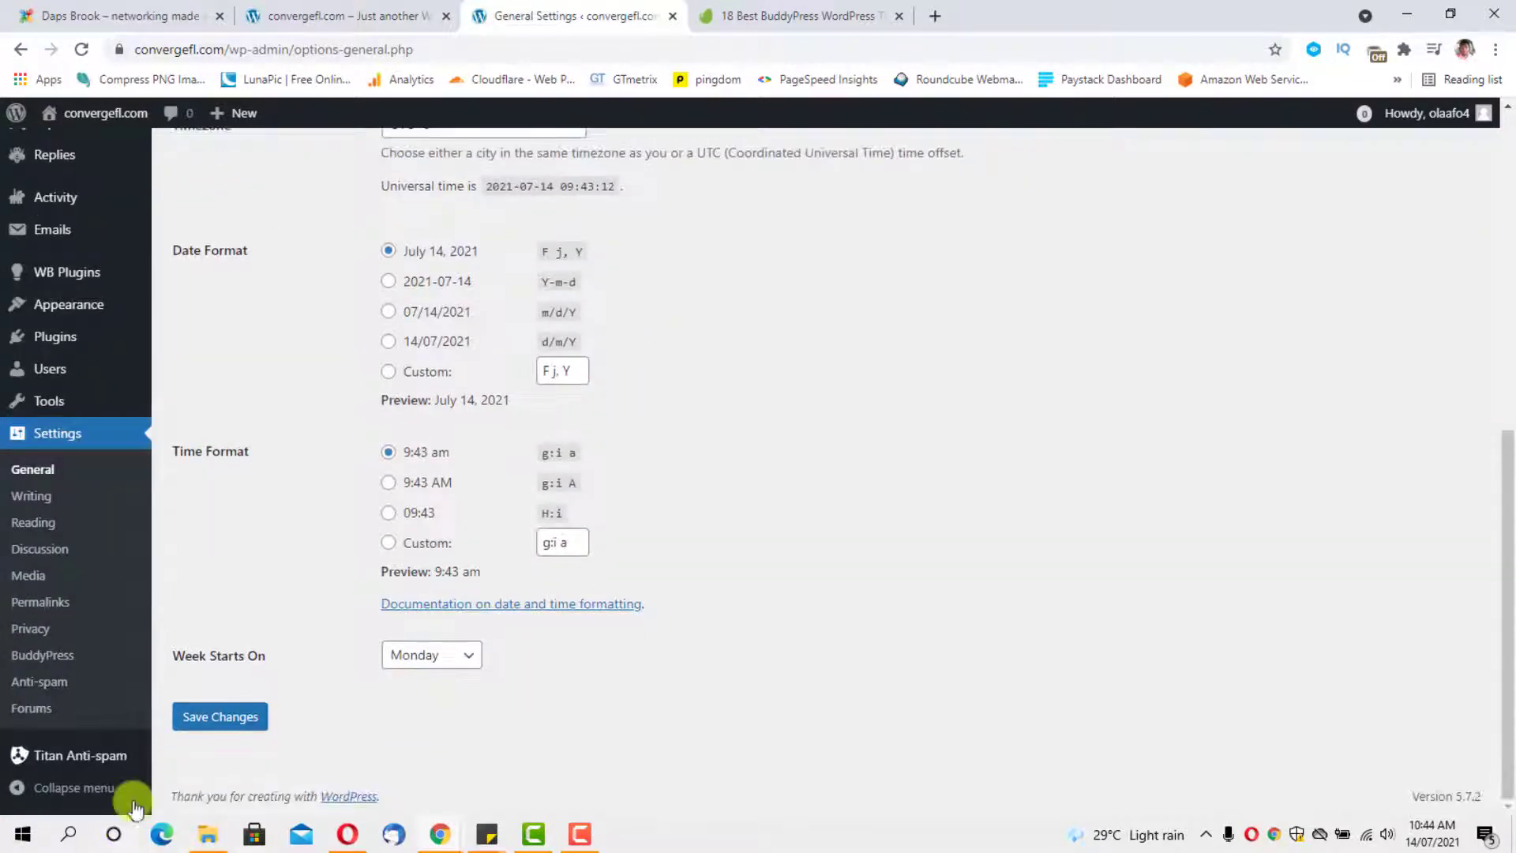
{"action": "left_click", "coordinate": [241, 717]}
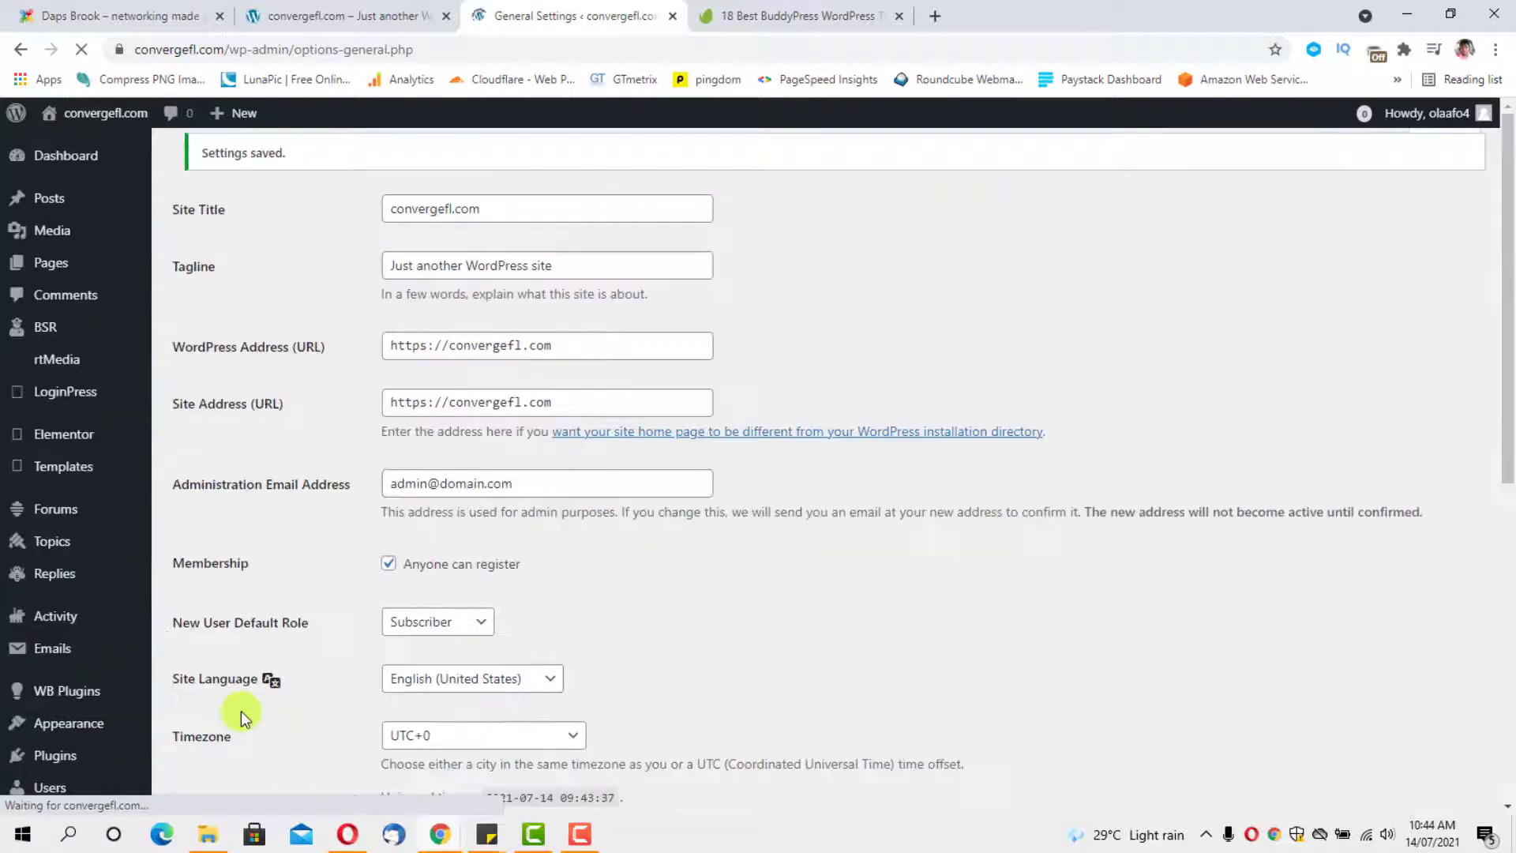
Enable the Friend Connections, Private Messaging and User Groups components in the BuddyPress settings and save them.
{"action": "scroll", "coordinate": [264, 466], "scroll_direction": "down", "scroll_amount": 5}
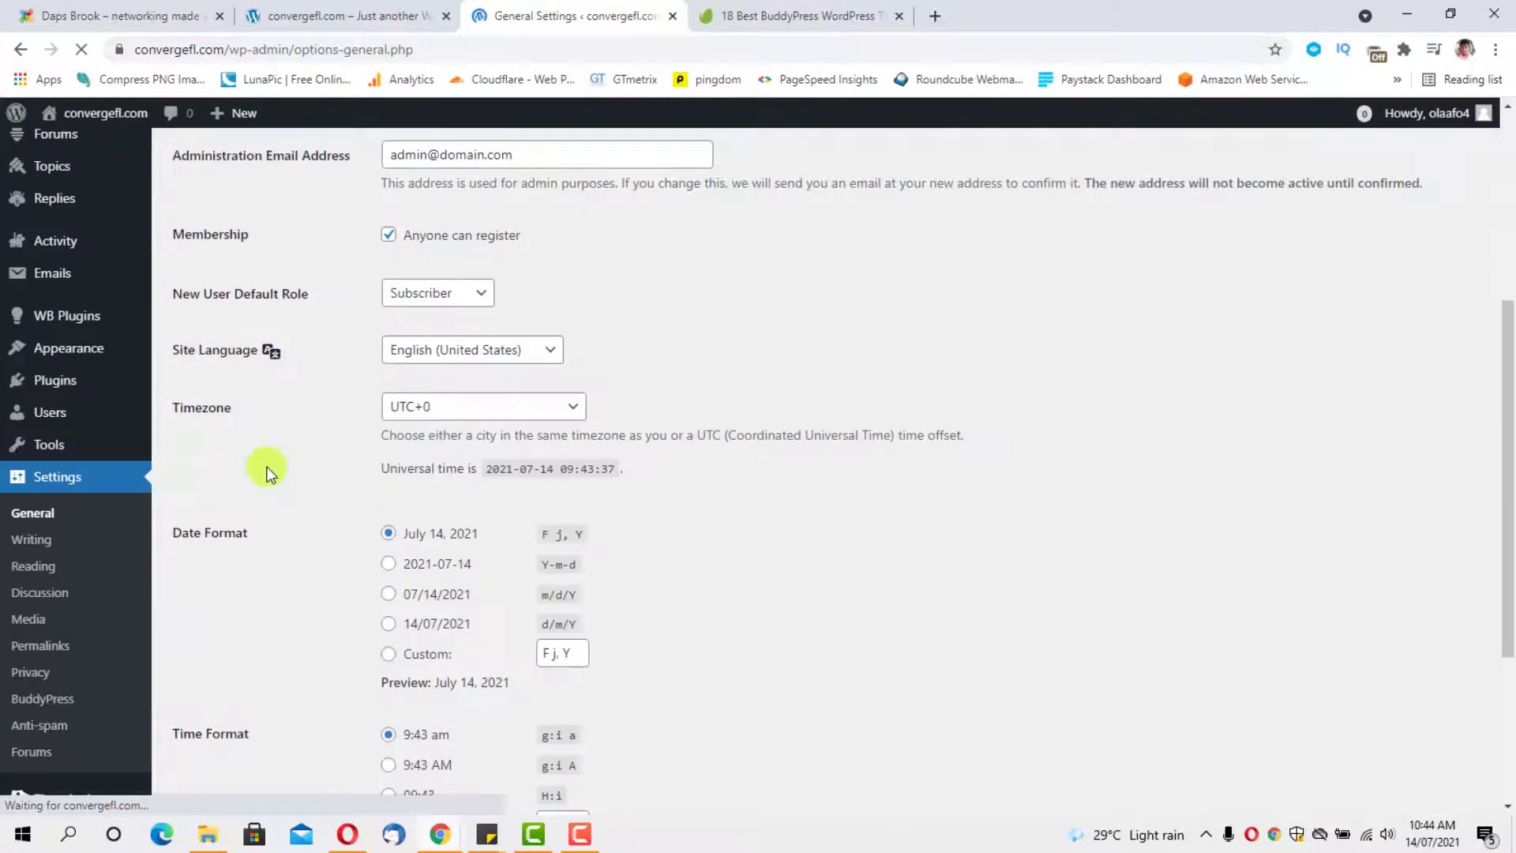
{"action": "left_click", "coordinate": [36, 695]}
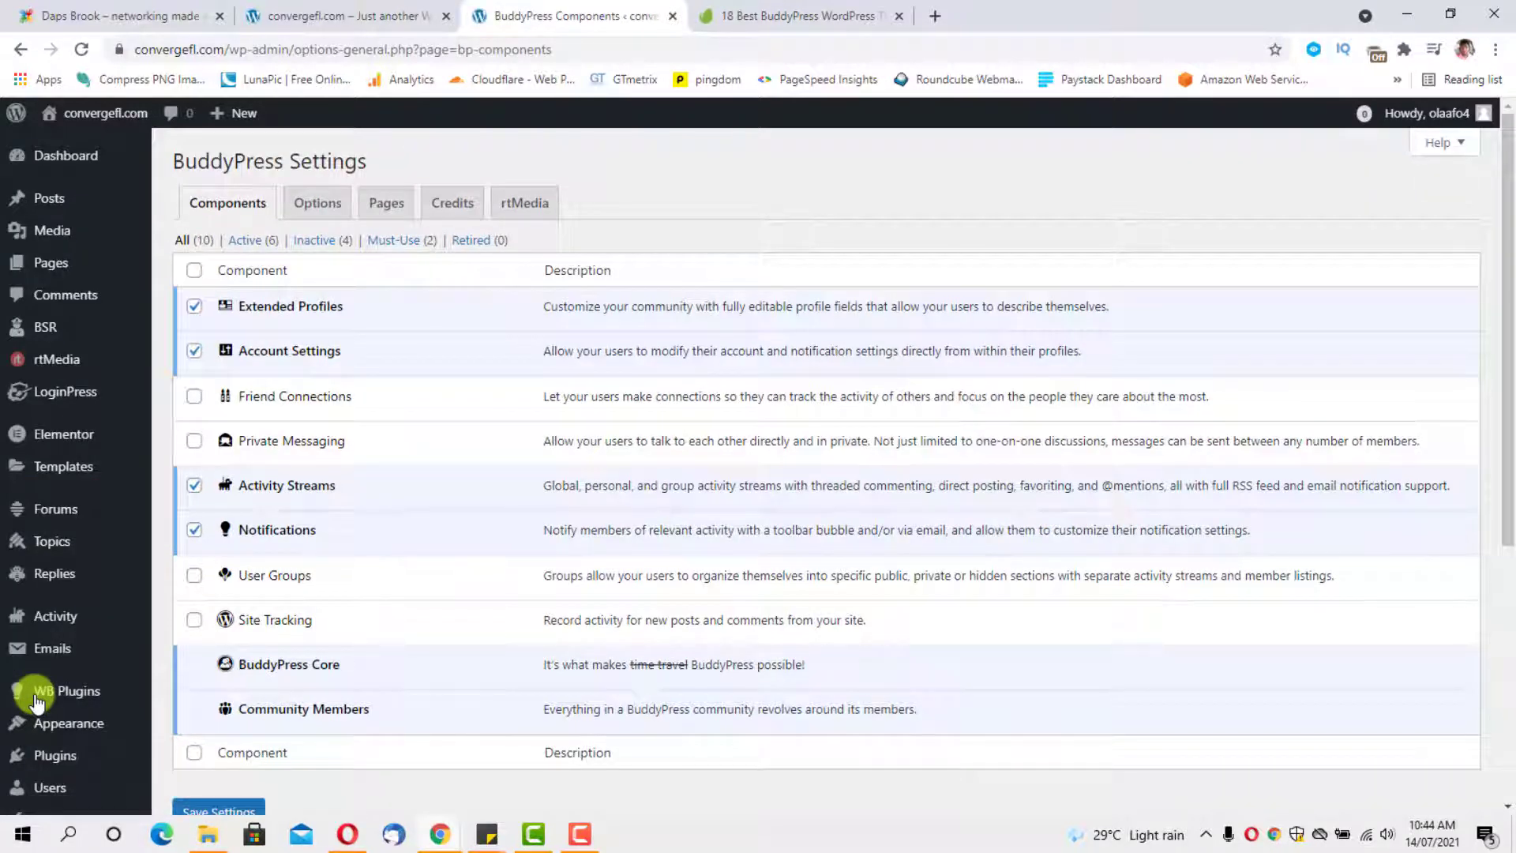
{"action": "left_click", "coordinate": [193, 398]}
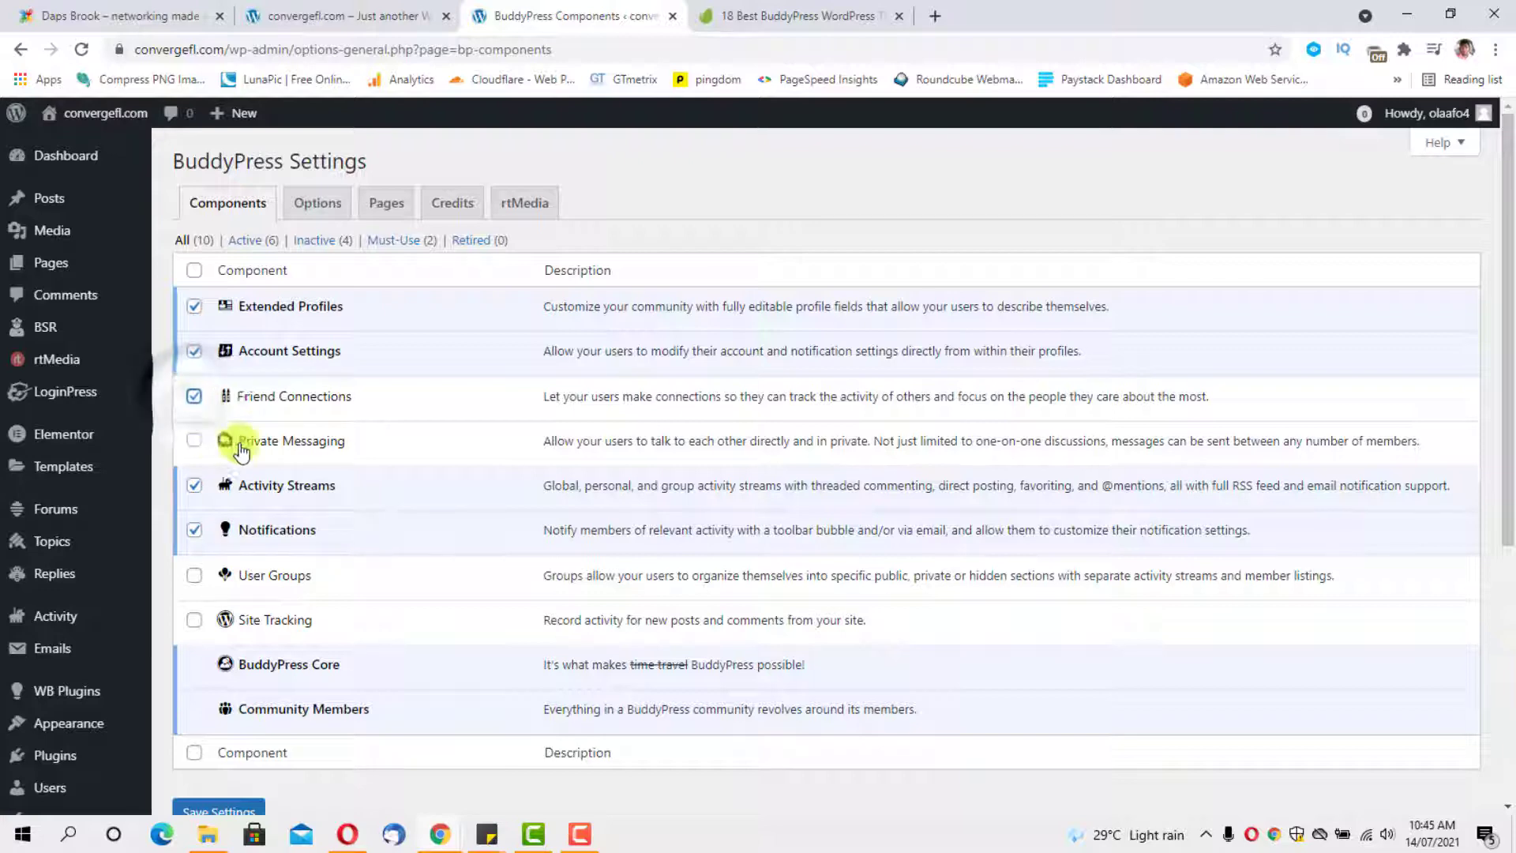
{"action": "left_click", "coordinate": [193, 441]}
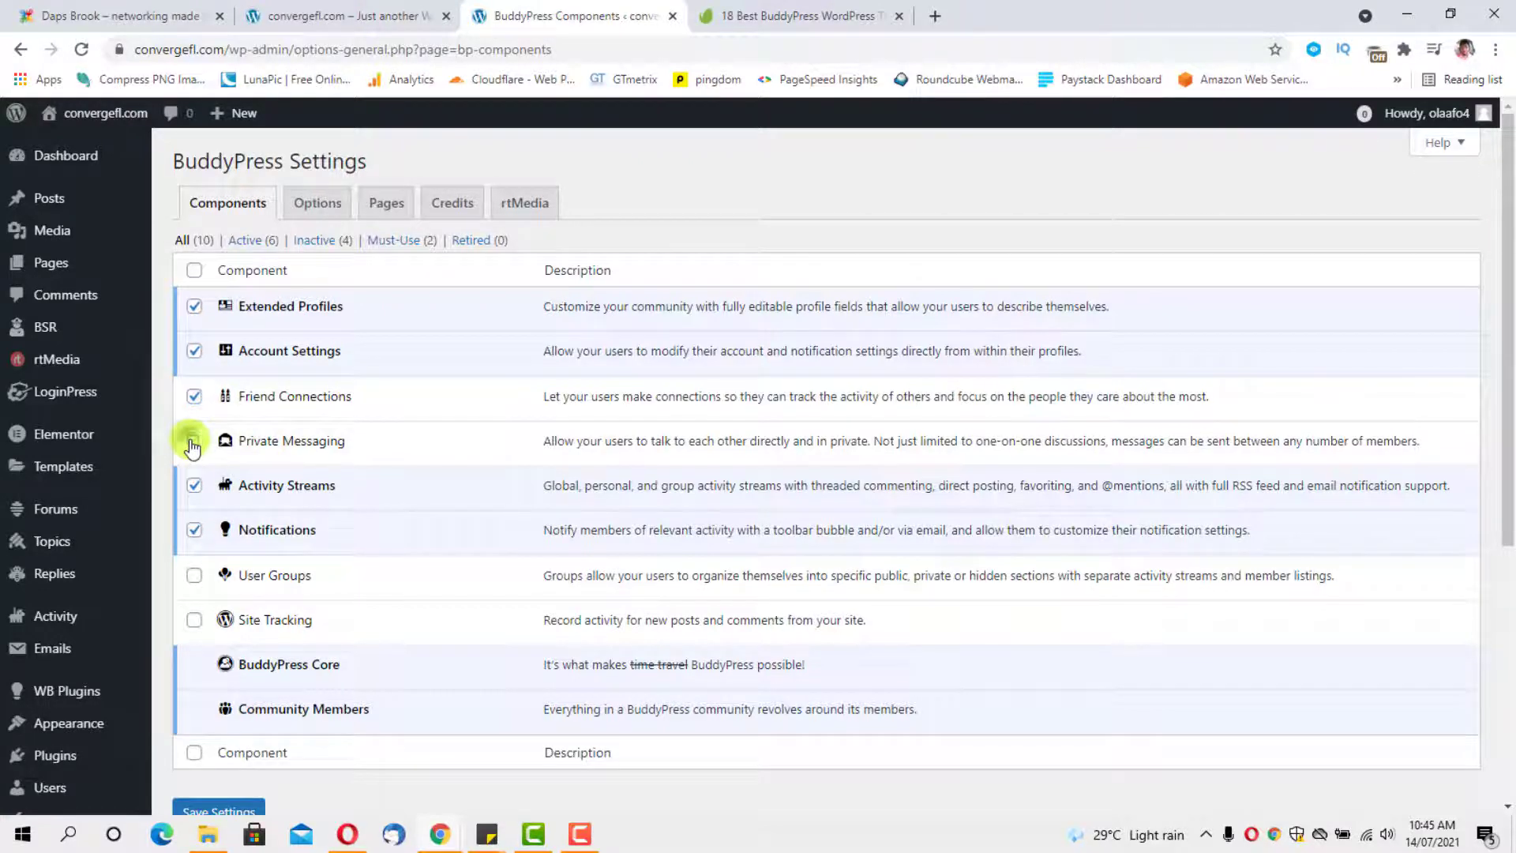
{"action": "scroll", "coordinate": [377, 463], "scroll_direction": "down", "scroll_amount": 2}
{"action": "left_click", "coordinate": [194, 387]}
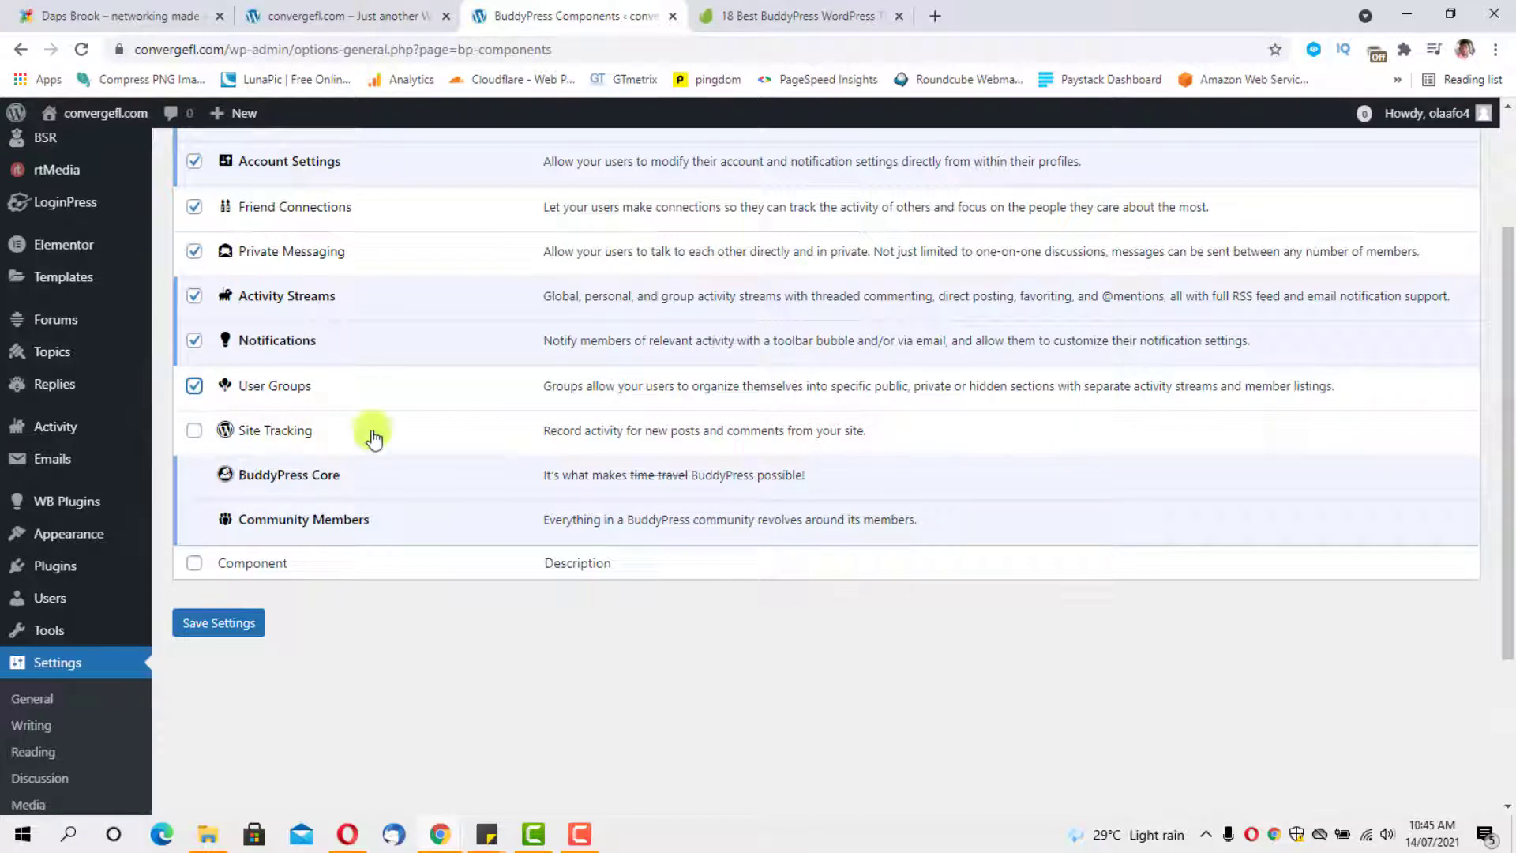
{"action": "left_click", "coordinate": [218, 630]}
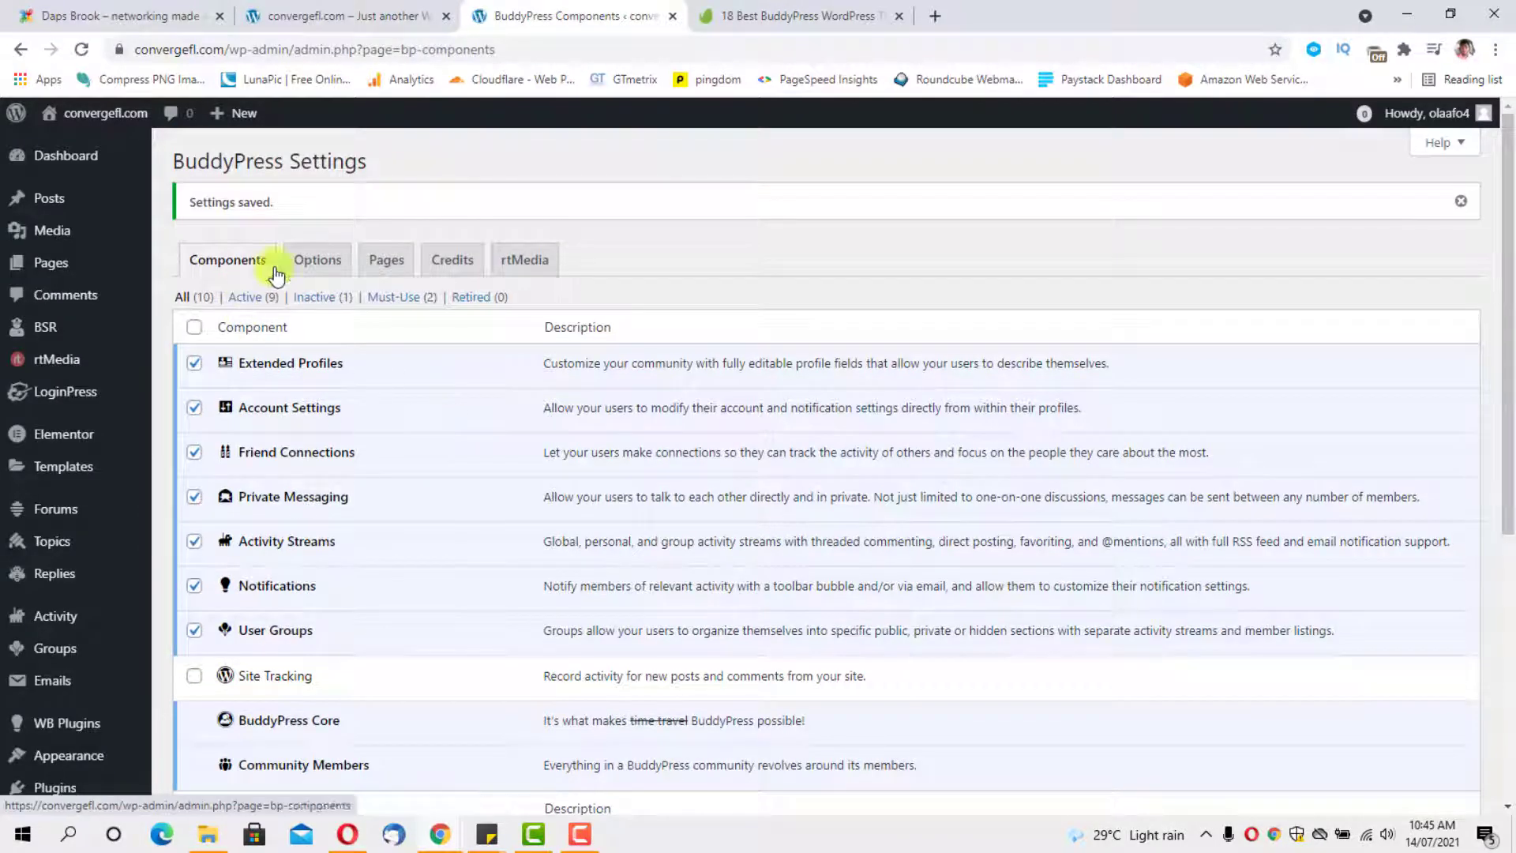
In the BuddyPress options, allow member invitations and activity stream commenting on posts and comments, save them, and open the BuddyPress page associations.
{"action": "left_click", "coordinate": [314, 260]}
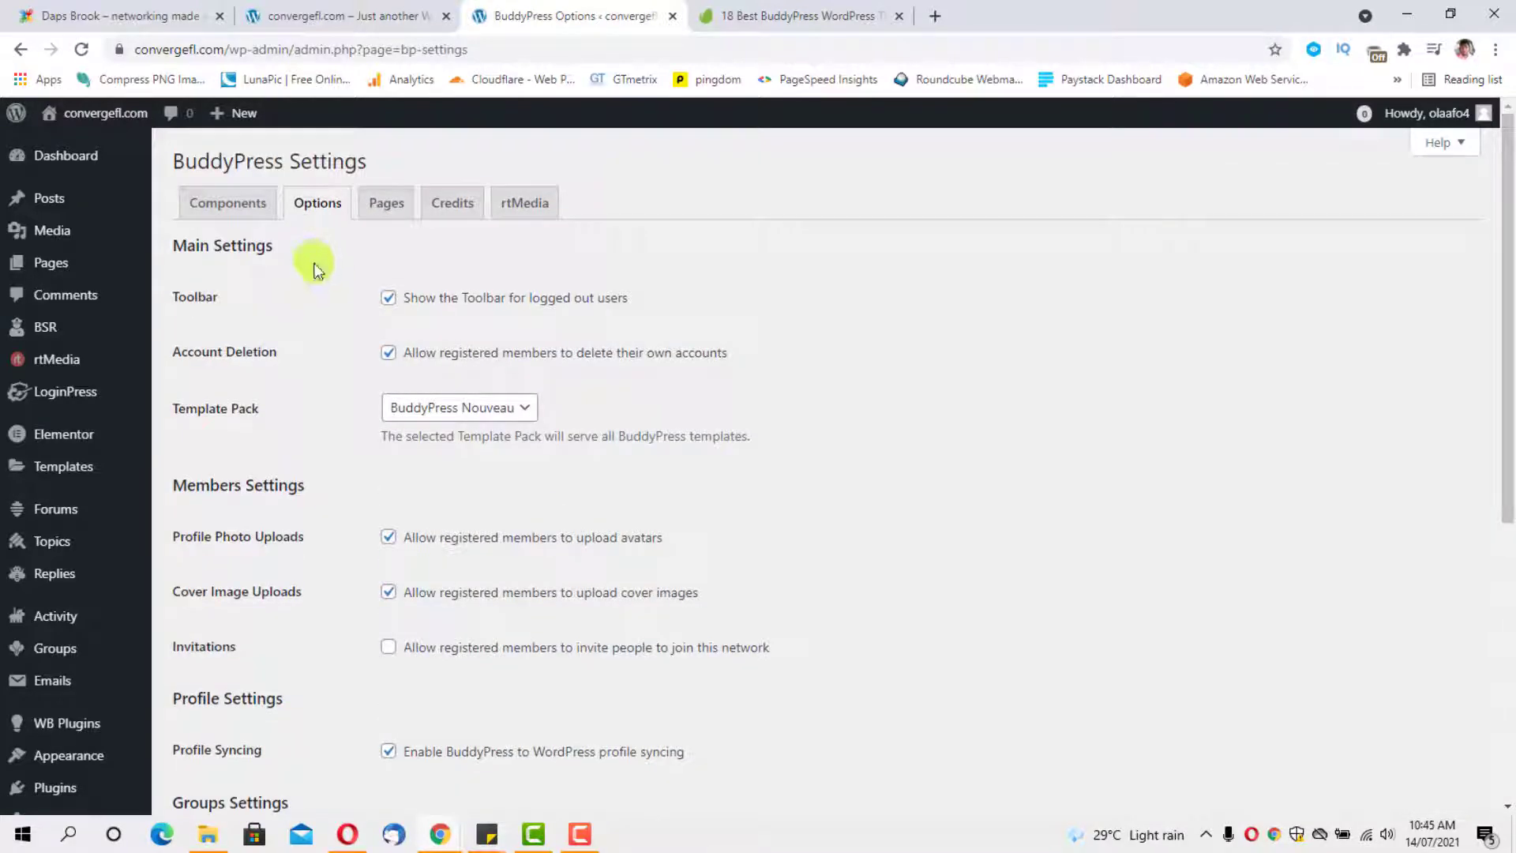
{"action": "scroll", "coordinate": [402, 379], "scroll_direction": "down", "scroll_amount": 1}
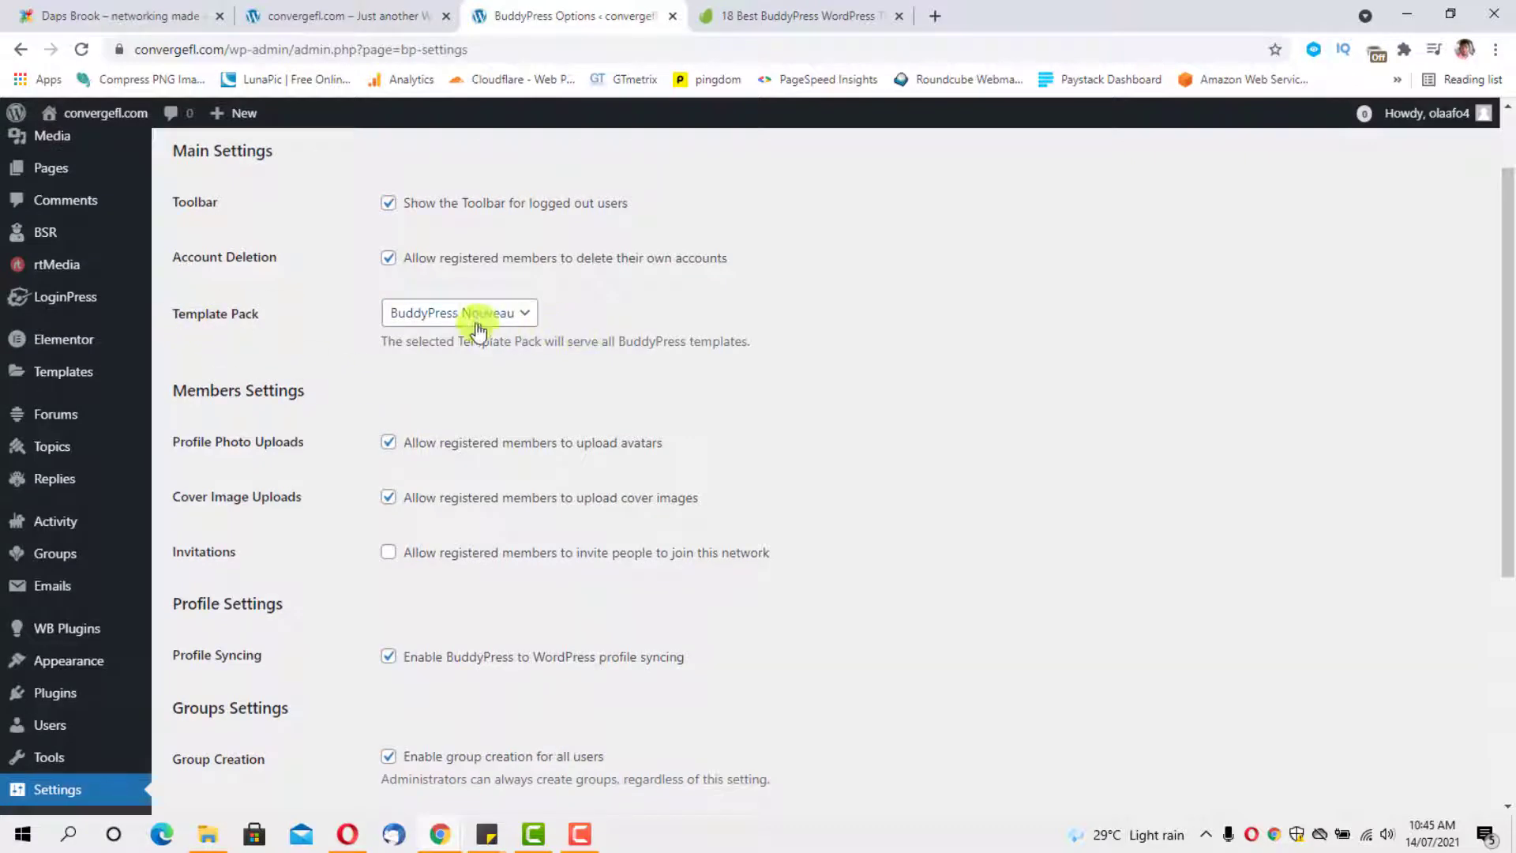
{"action": "left_click", "coordinate": [505, 315]}
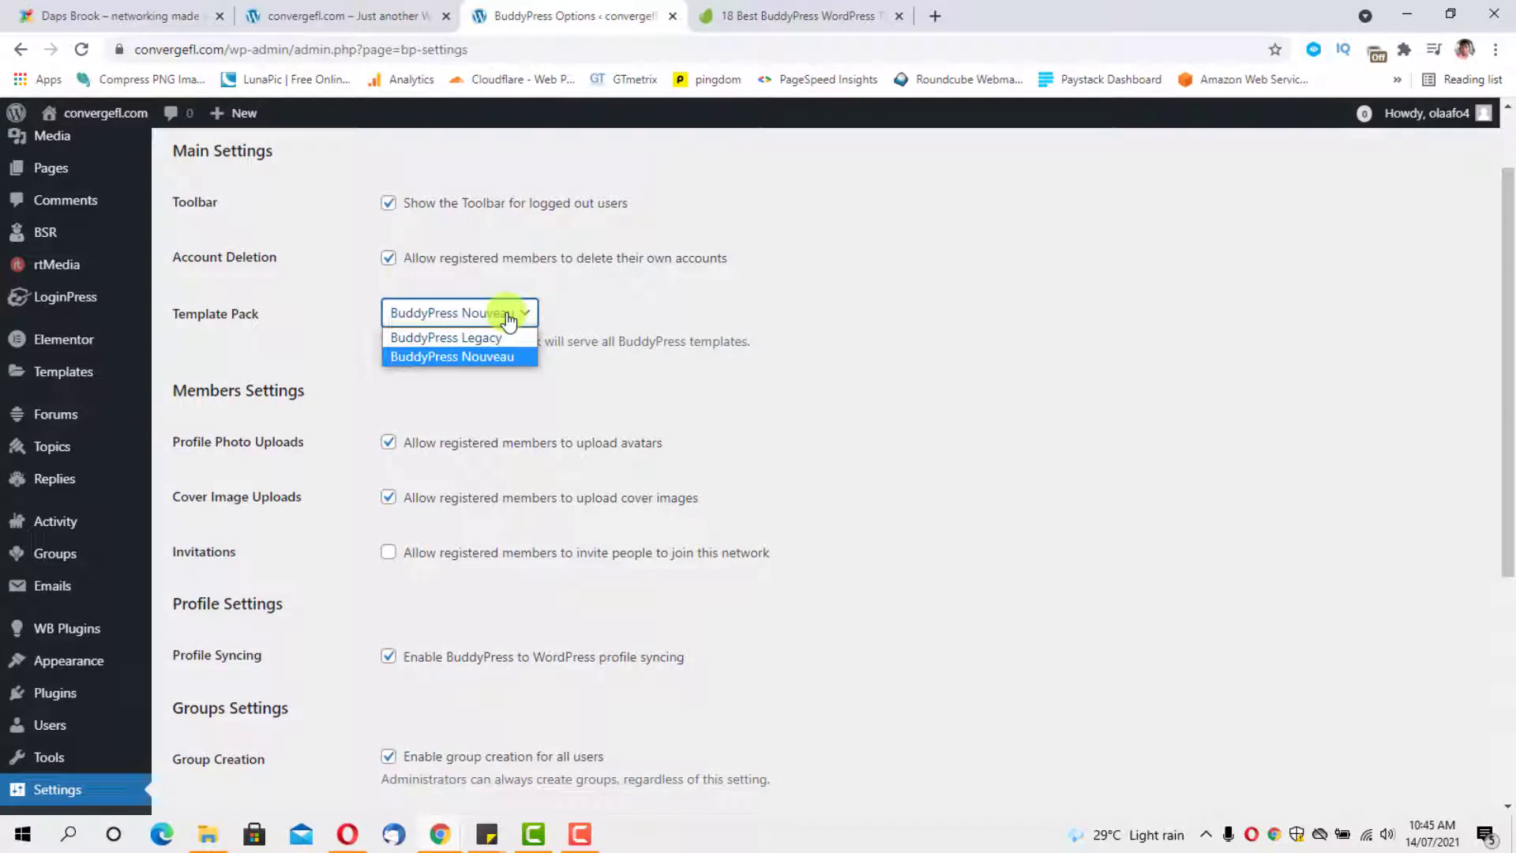
{"action": "left_click", "coordinate": [511, 313]}
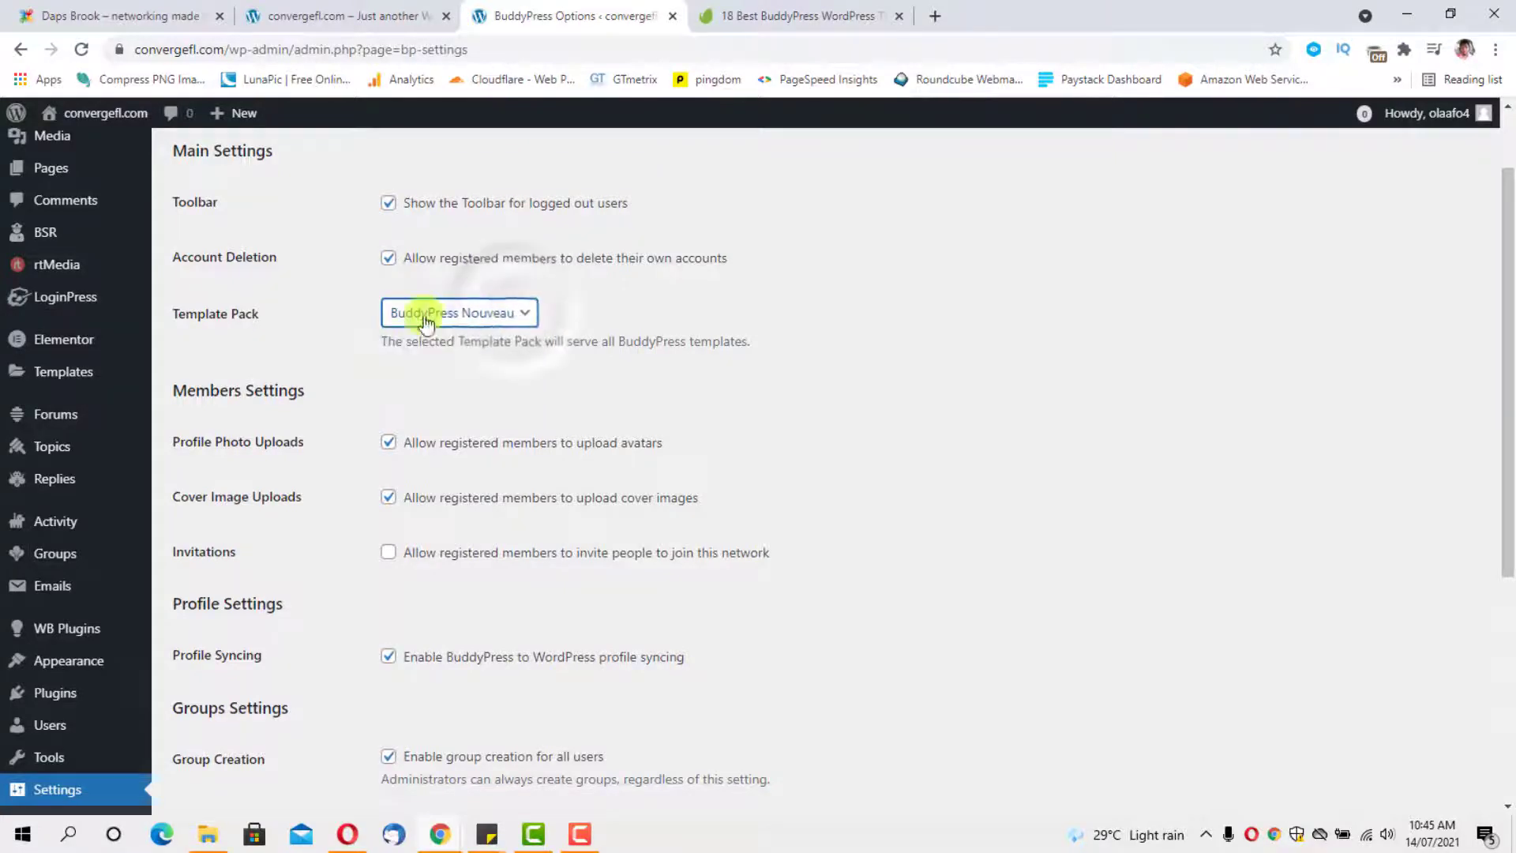
{"action": "scroll", "coordinate": [529, 449], "scroll_direction": "down", "scroll_amount": 2}
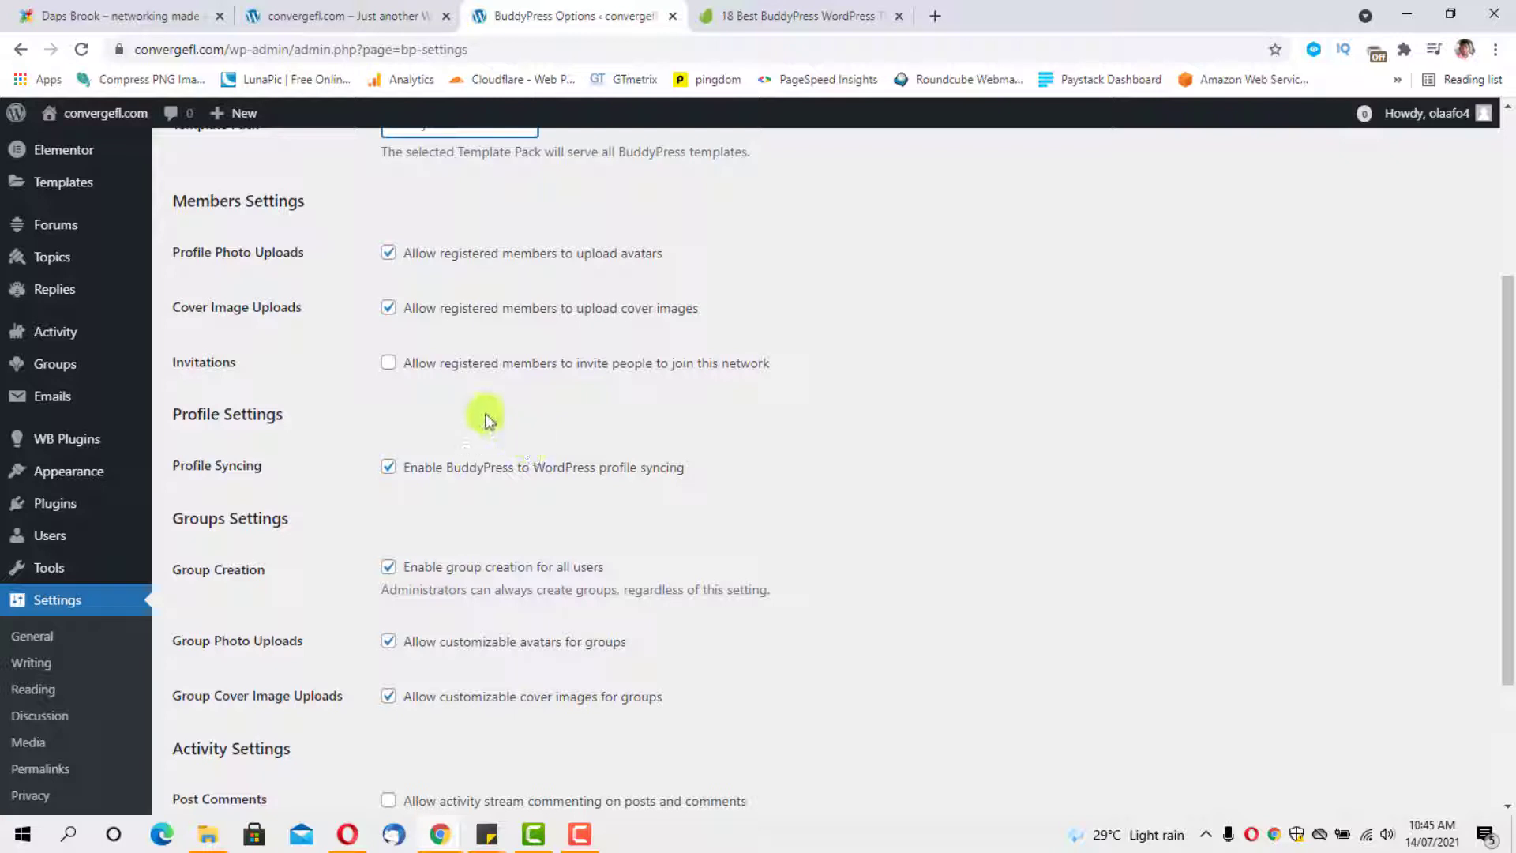
{"action": "left_click", "coordinate": [390, 364]}
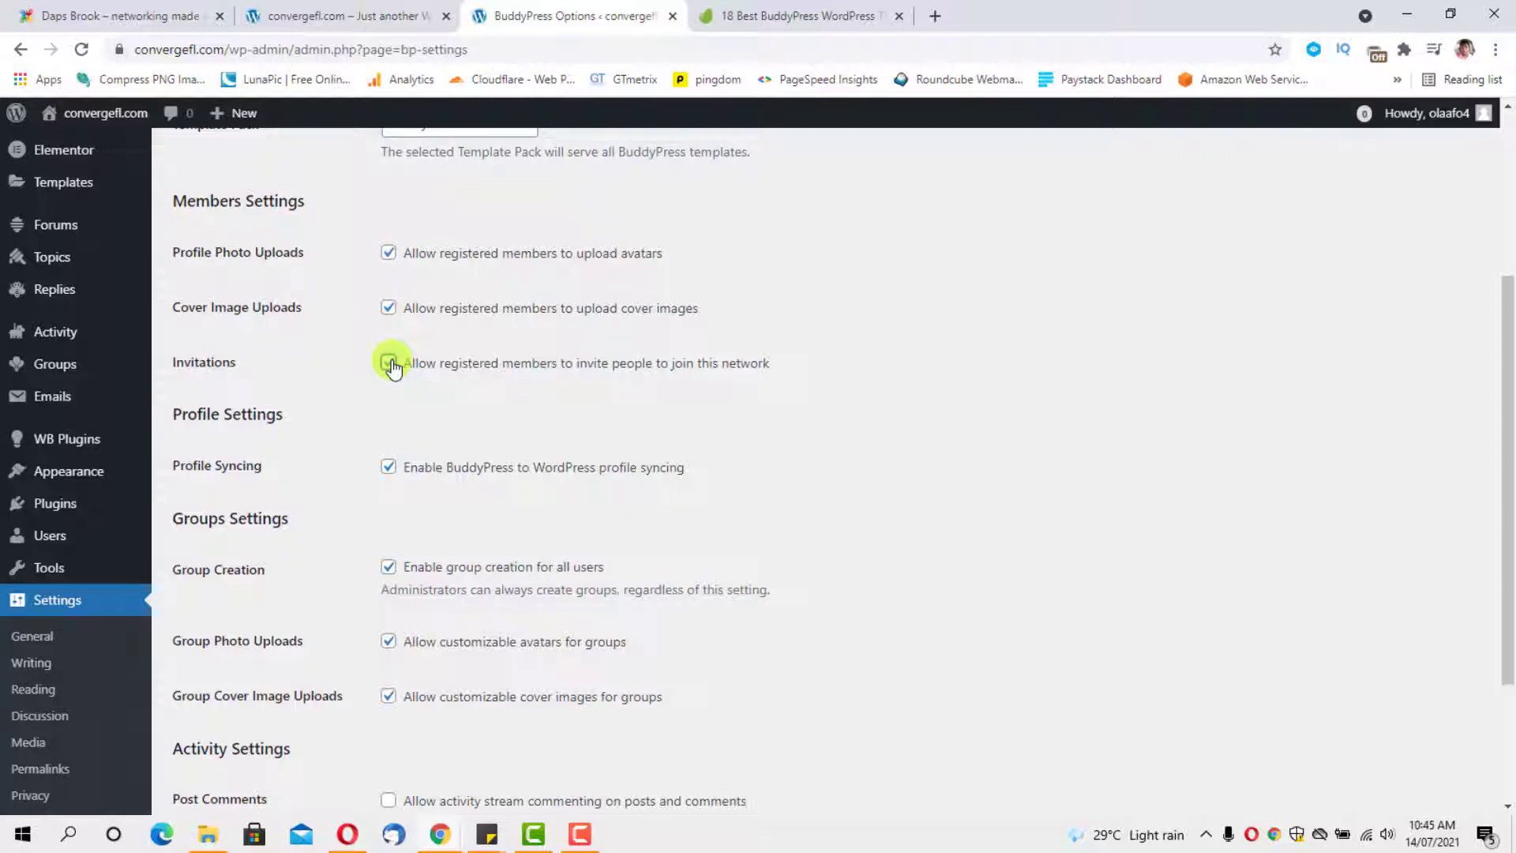
{"action": "left_click", "coordinate": [390, 364]}
{"action": "scroll", "coordinate": [450, 486], "scroll_direction": "down", "scroll_amount": 3}
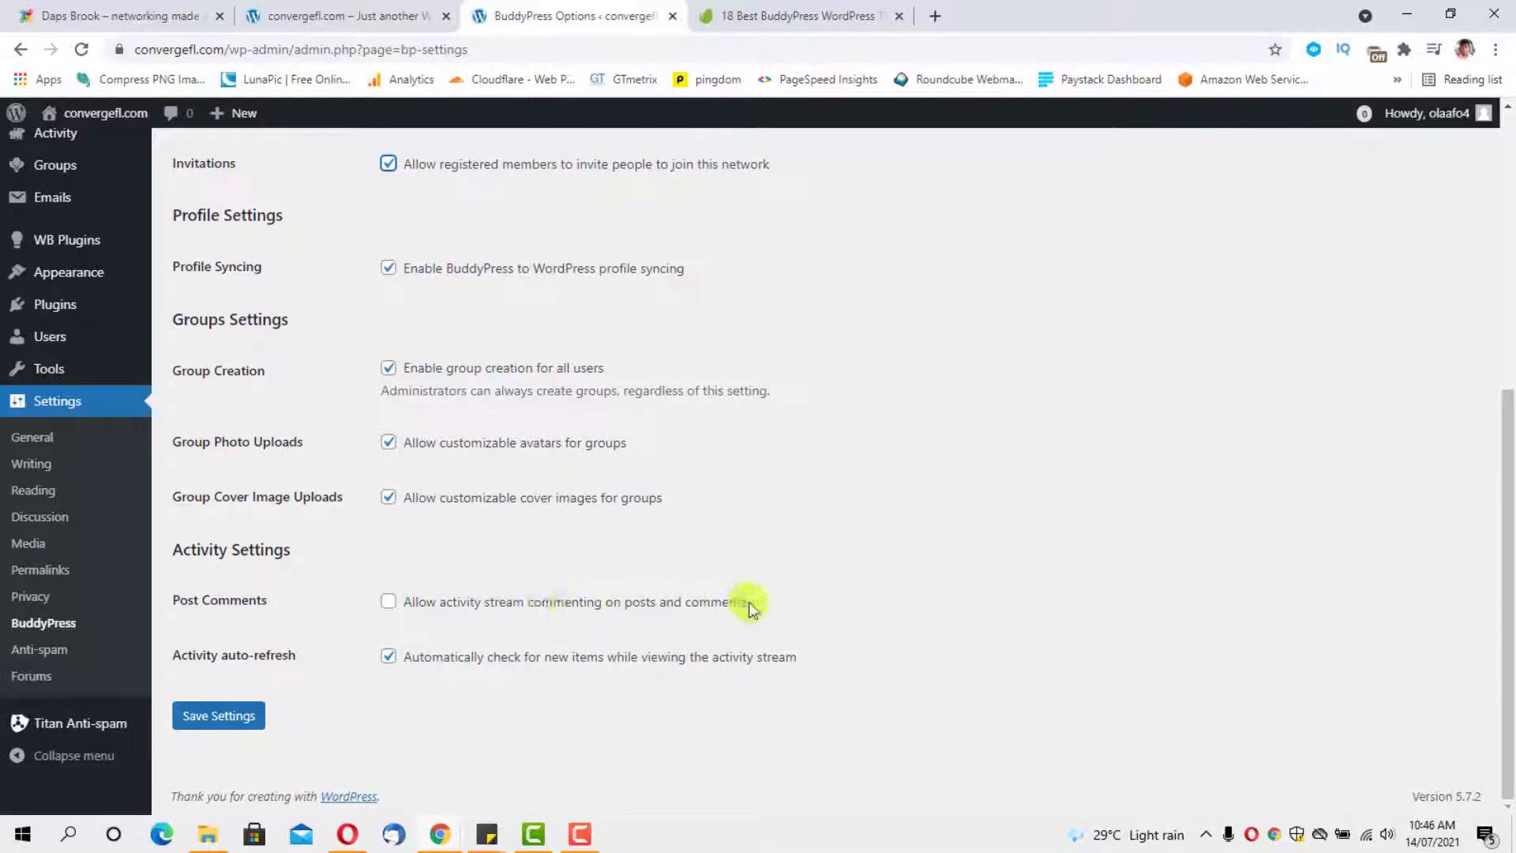
{"action": "left_click", "coordinate": [390, 603]}
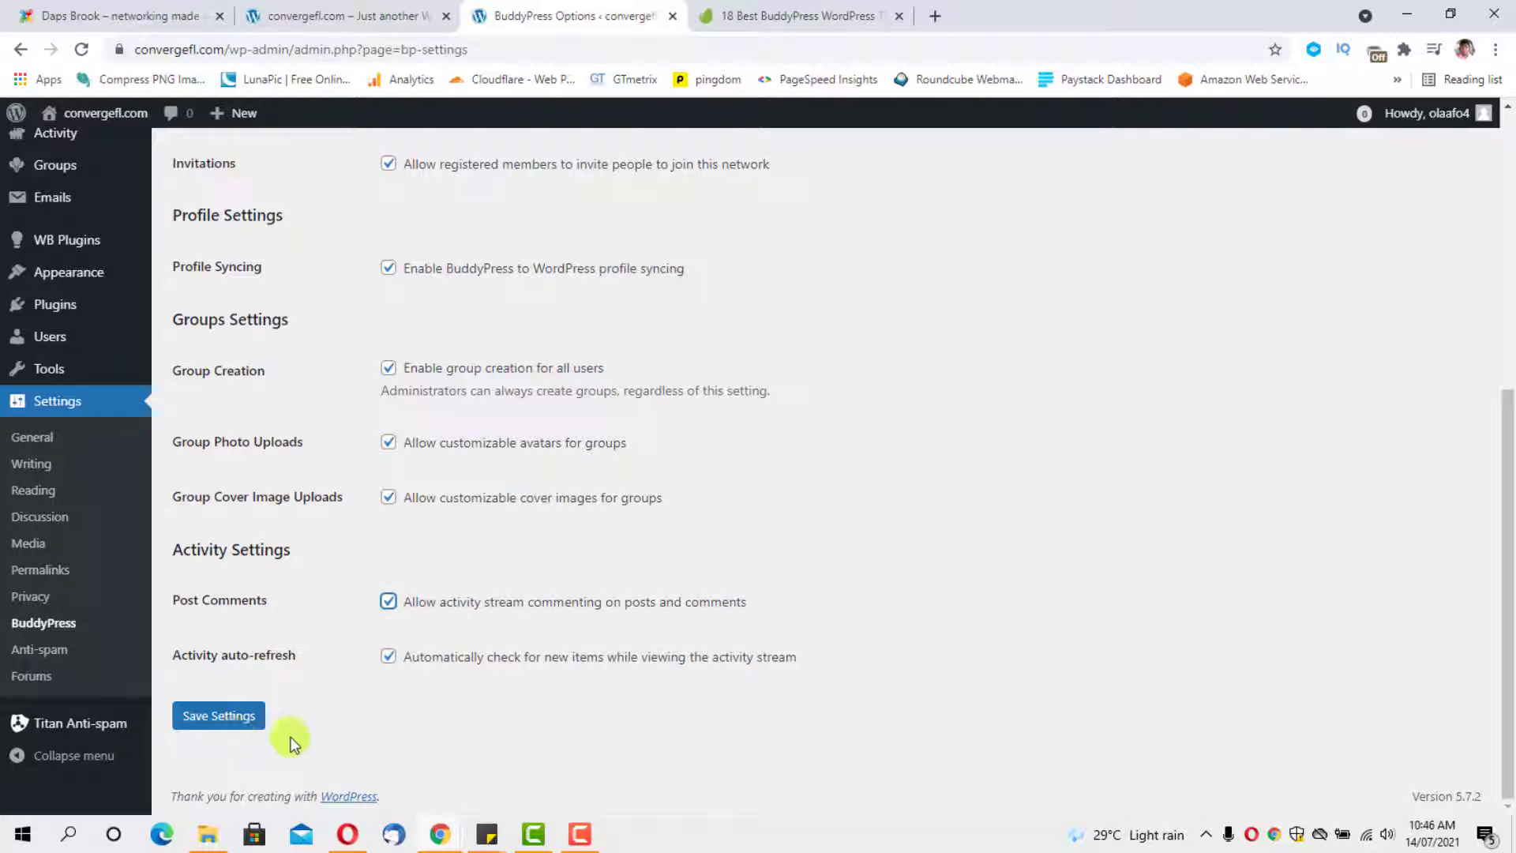
{"action": "left_click", "coordinate": [215, 718]}
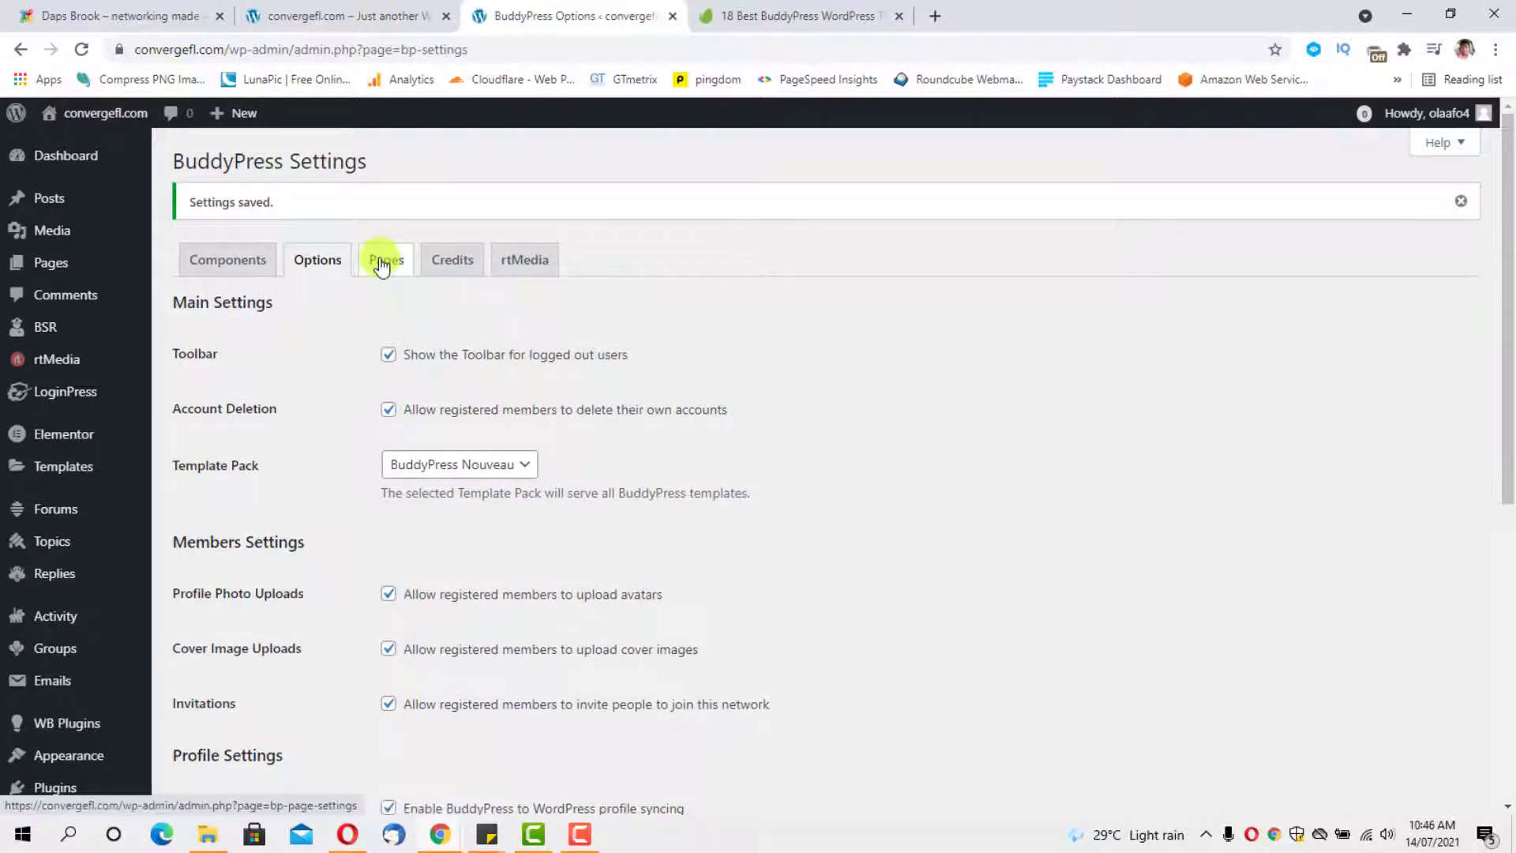
{"action": "left_click", "coordinate": [382, 263]}
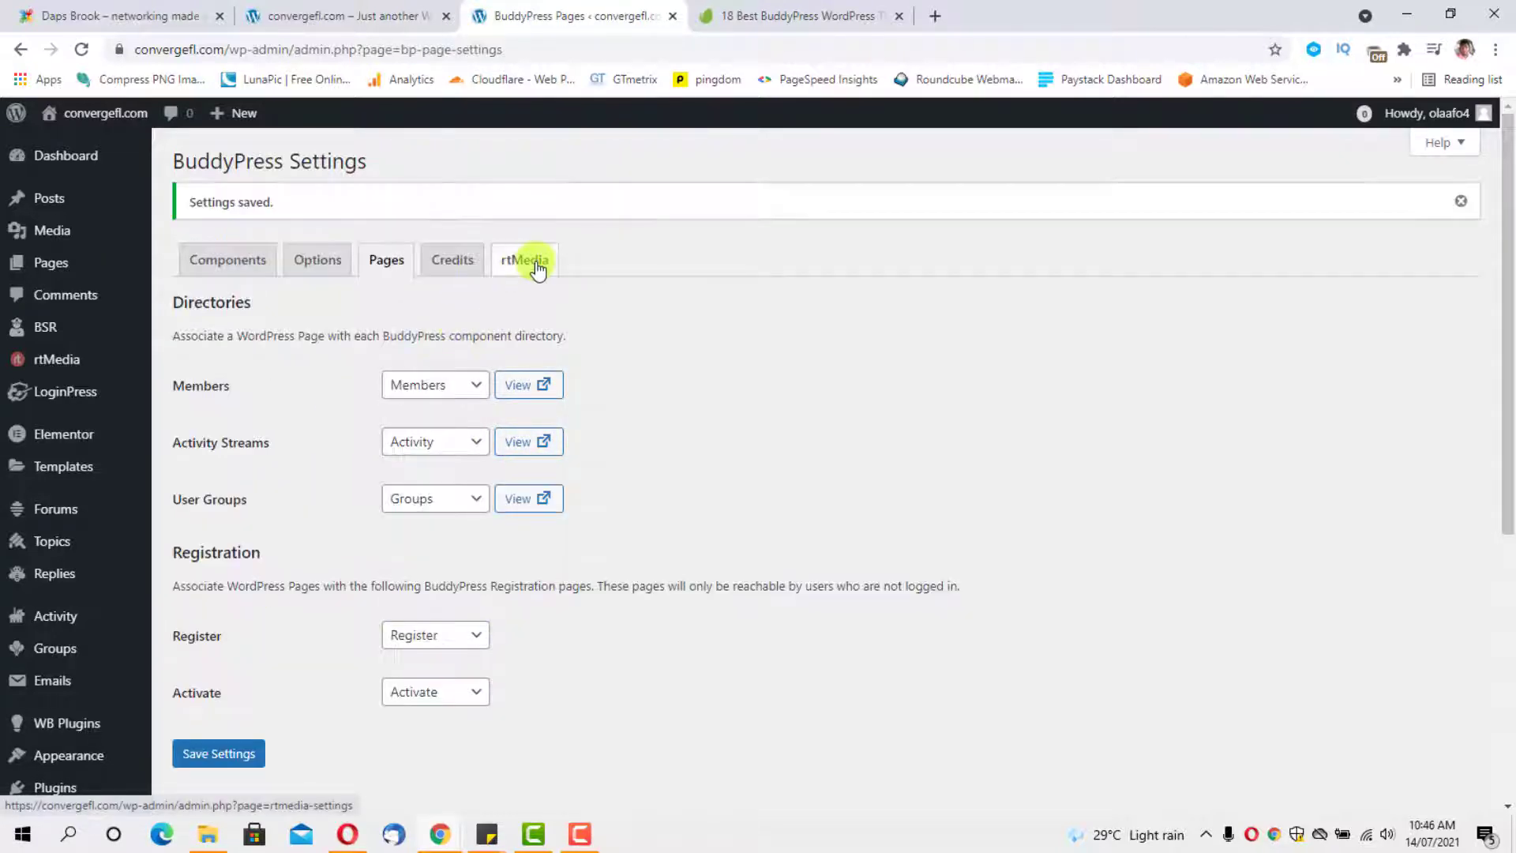
In the rtMedia display settings, let users comment on uploaded media and enable gallery media search.
{"action": "left_click", "coordinate": [535, 267]}
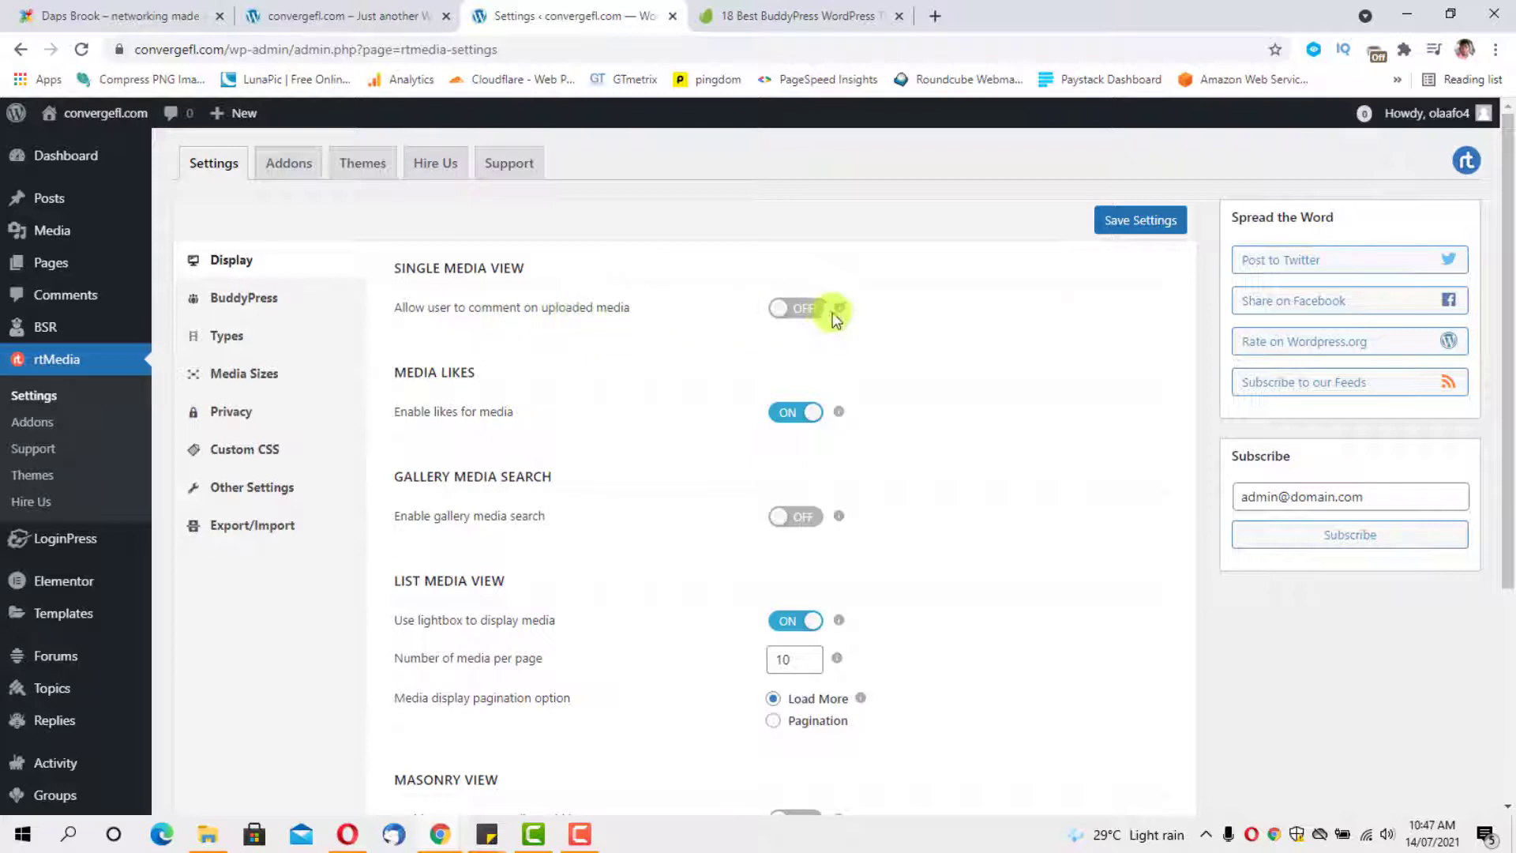
{"action": "left_click", "coordinate": [807, 309]}
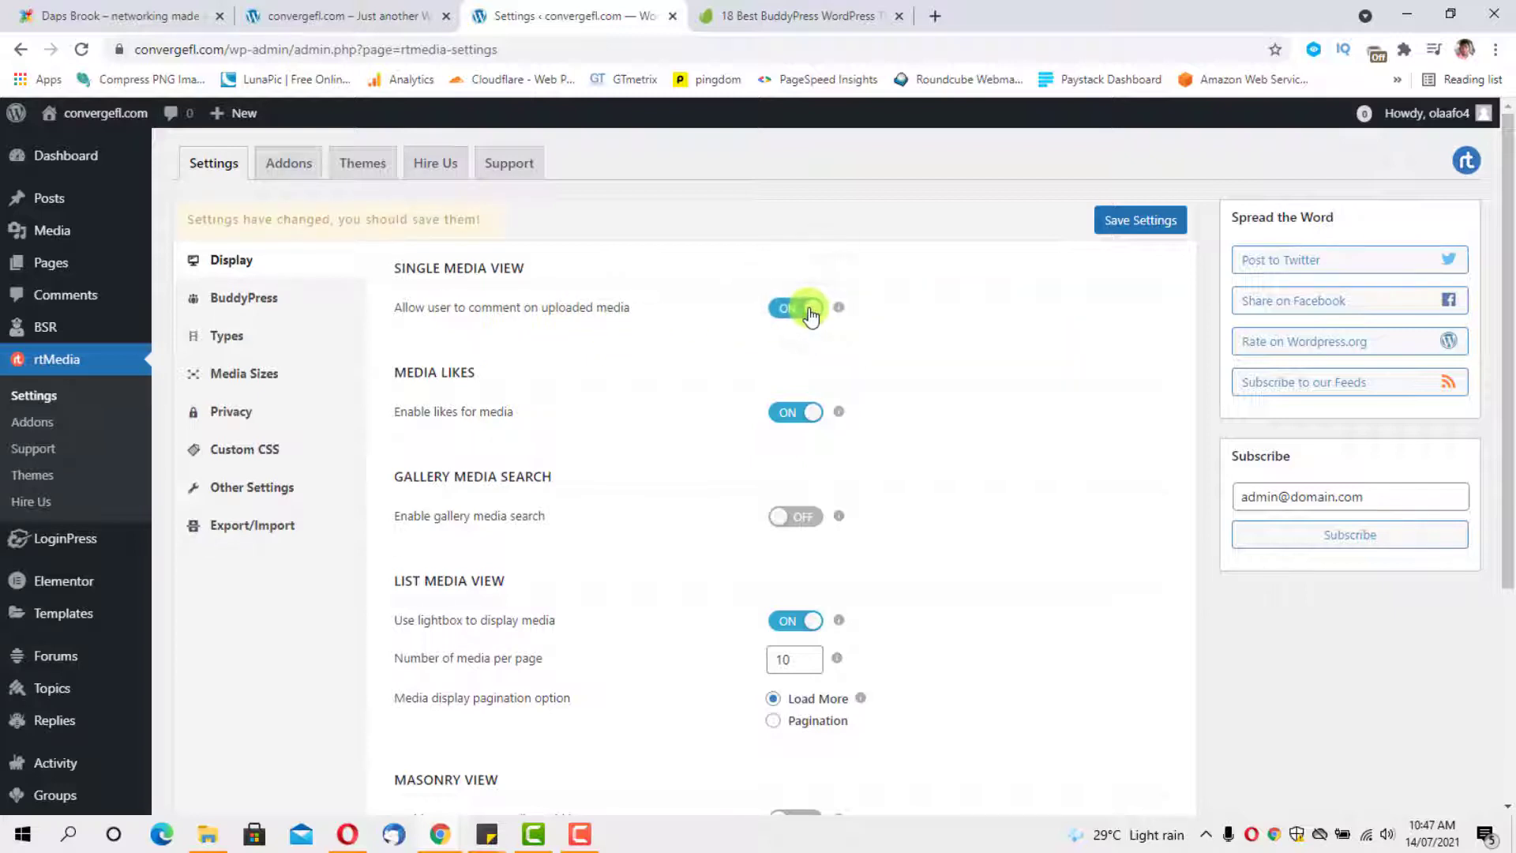
{"action": "scroll", "coordinate": [809, 314], "scroll_direction": "down", "scroll_amount": 2}
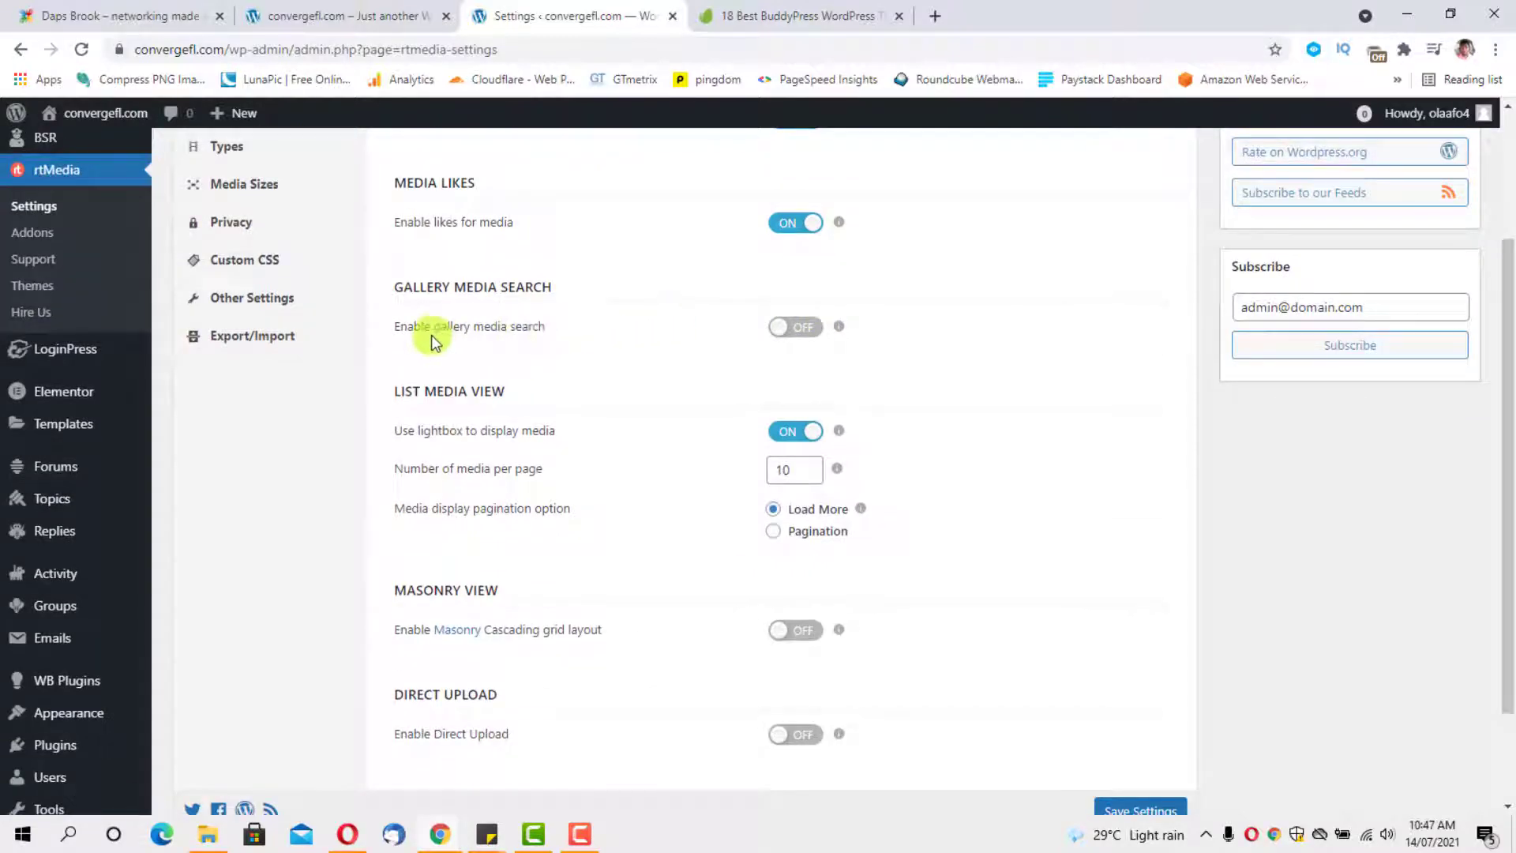
{"action": "left_click", "coordinate": [813, 328]}
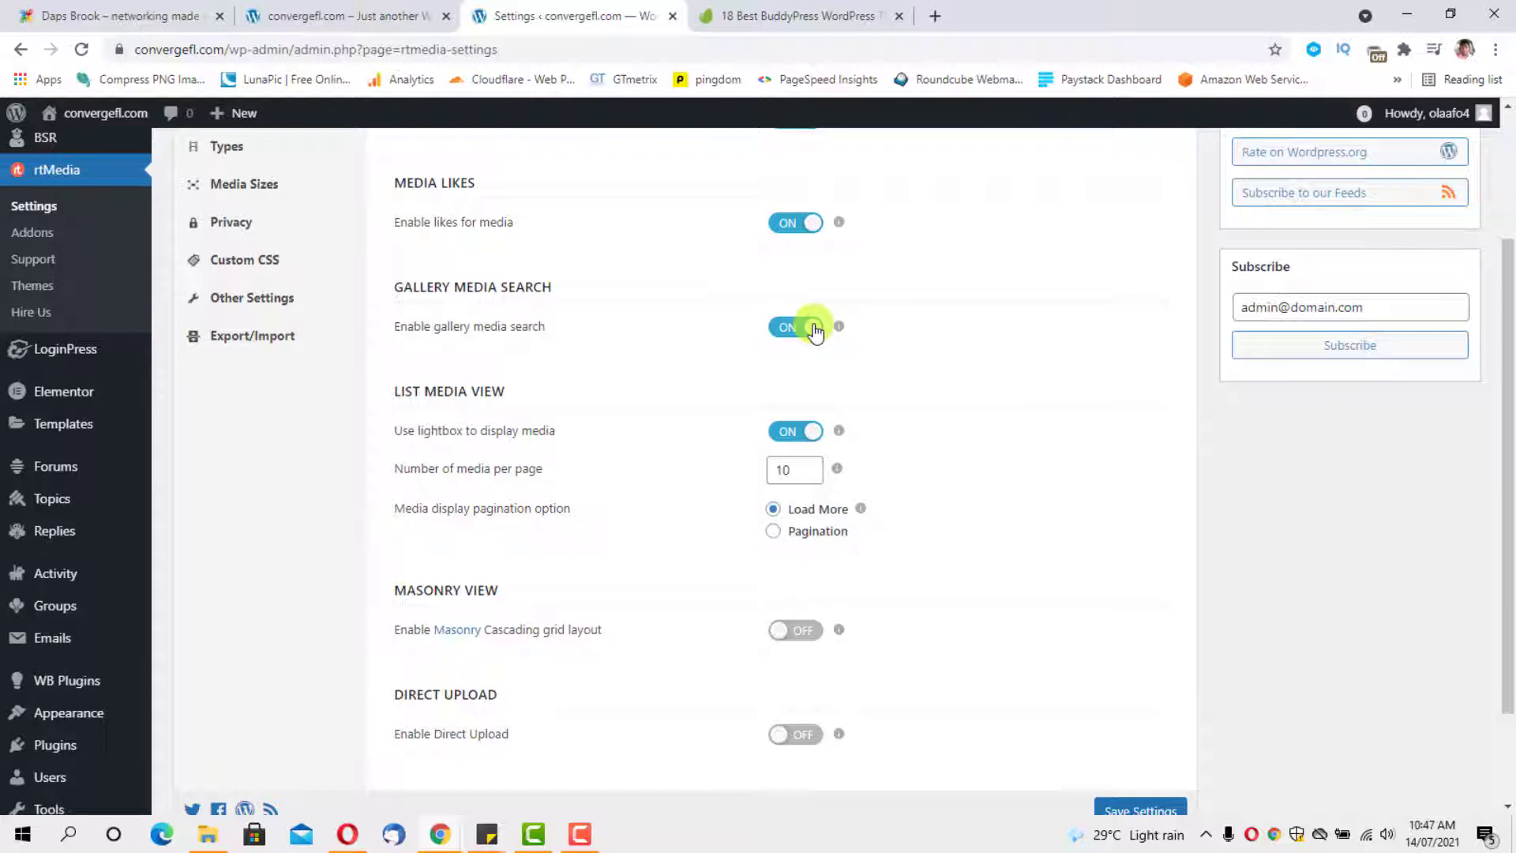
{"action": "scroll", "coordinate": [815, 332], "scroll_direction": "down", "scroll_amount": 1}
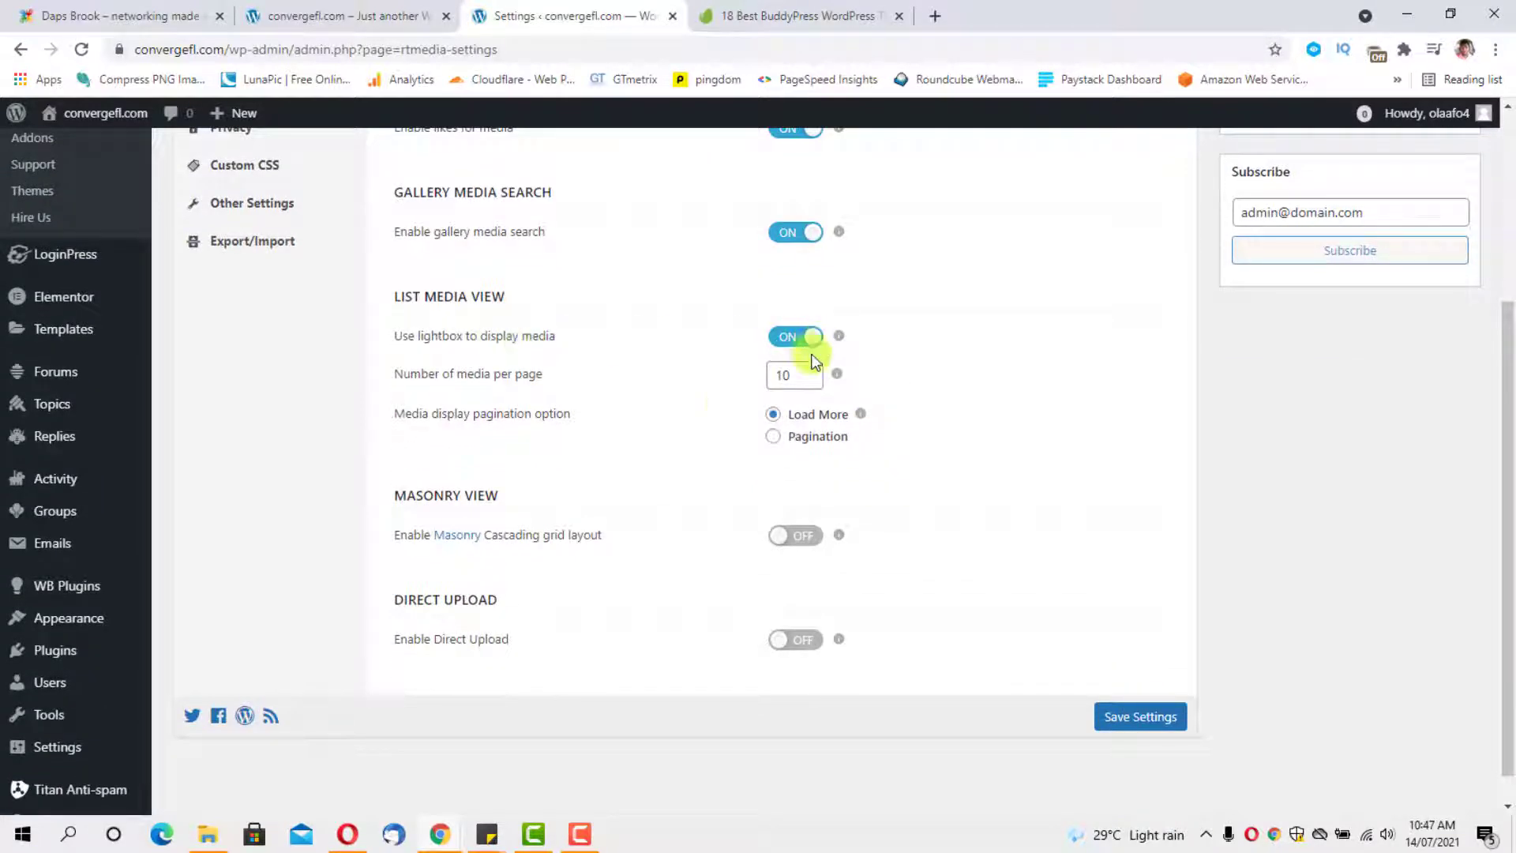
{"action": "scroll", "coordinate": [875, 419], "scroll_direction": "down", "scroll_amount": 1}
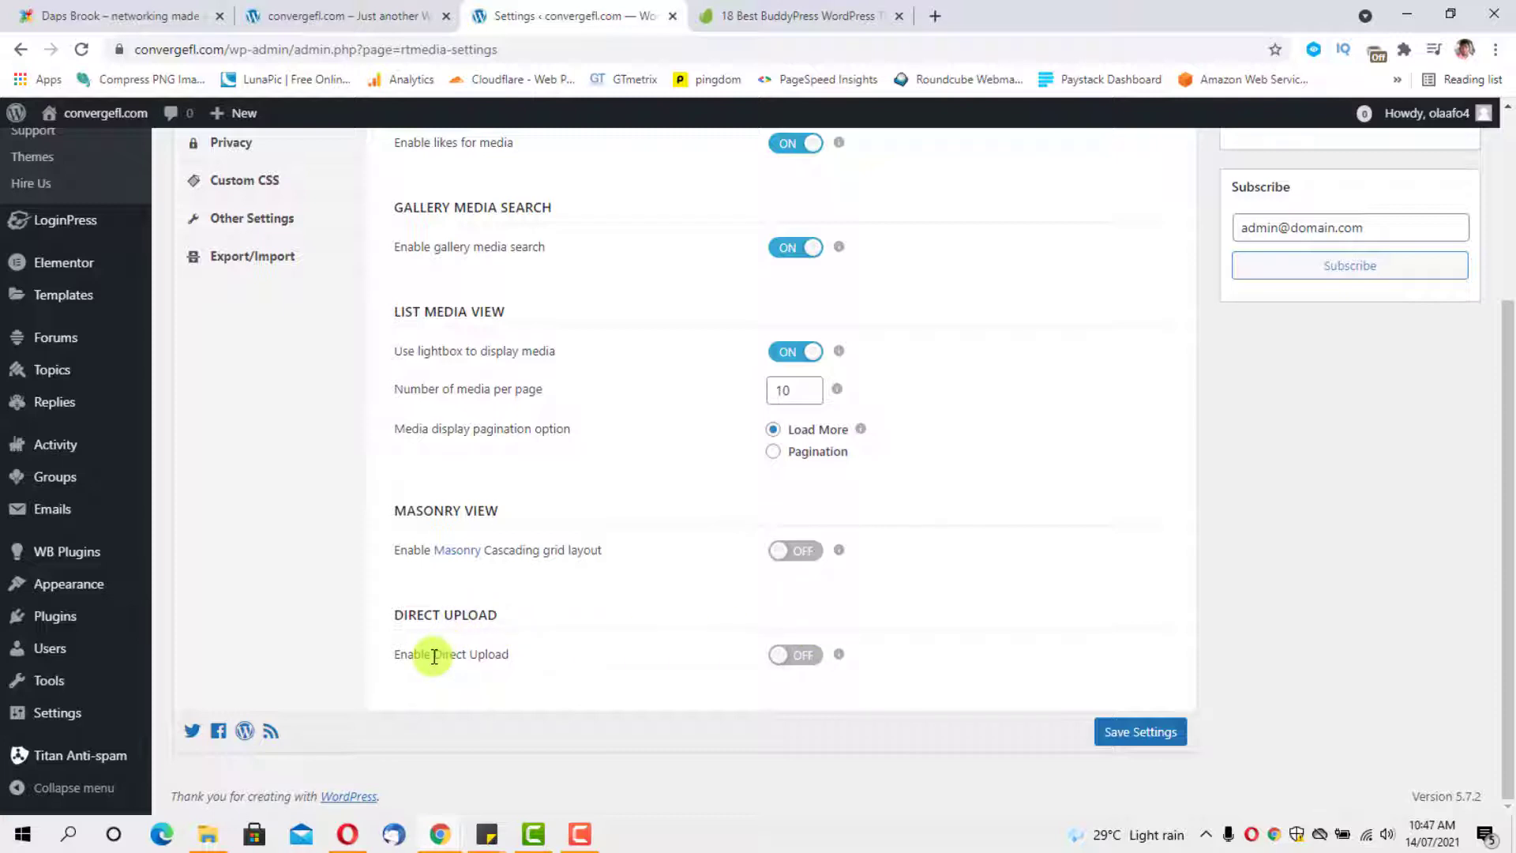
{"action": "left_click", "coordinate": [805, 655]}
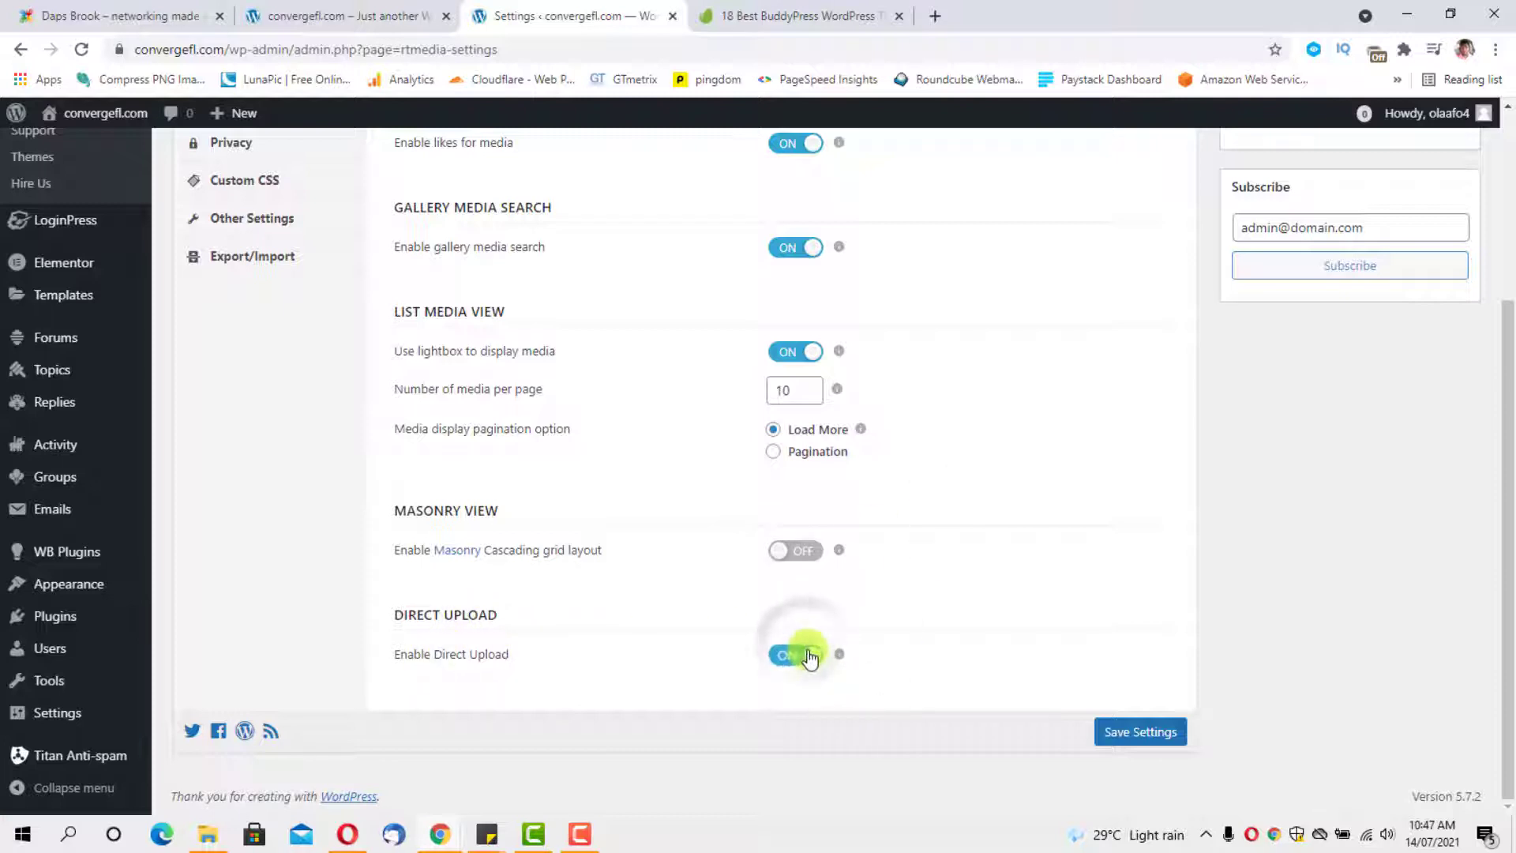
{"action": "mouse_move", "coordinate": [842, 665]}
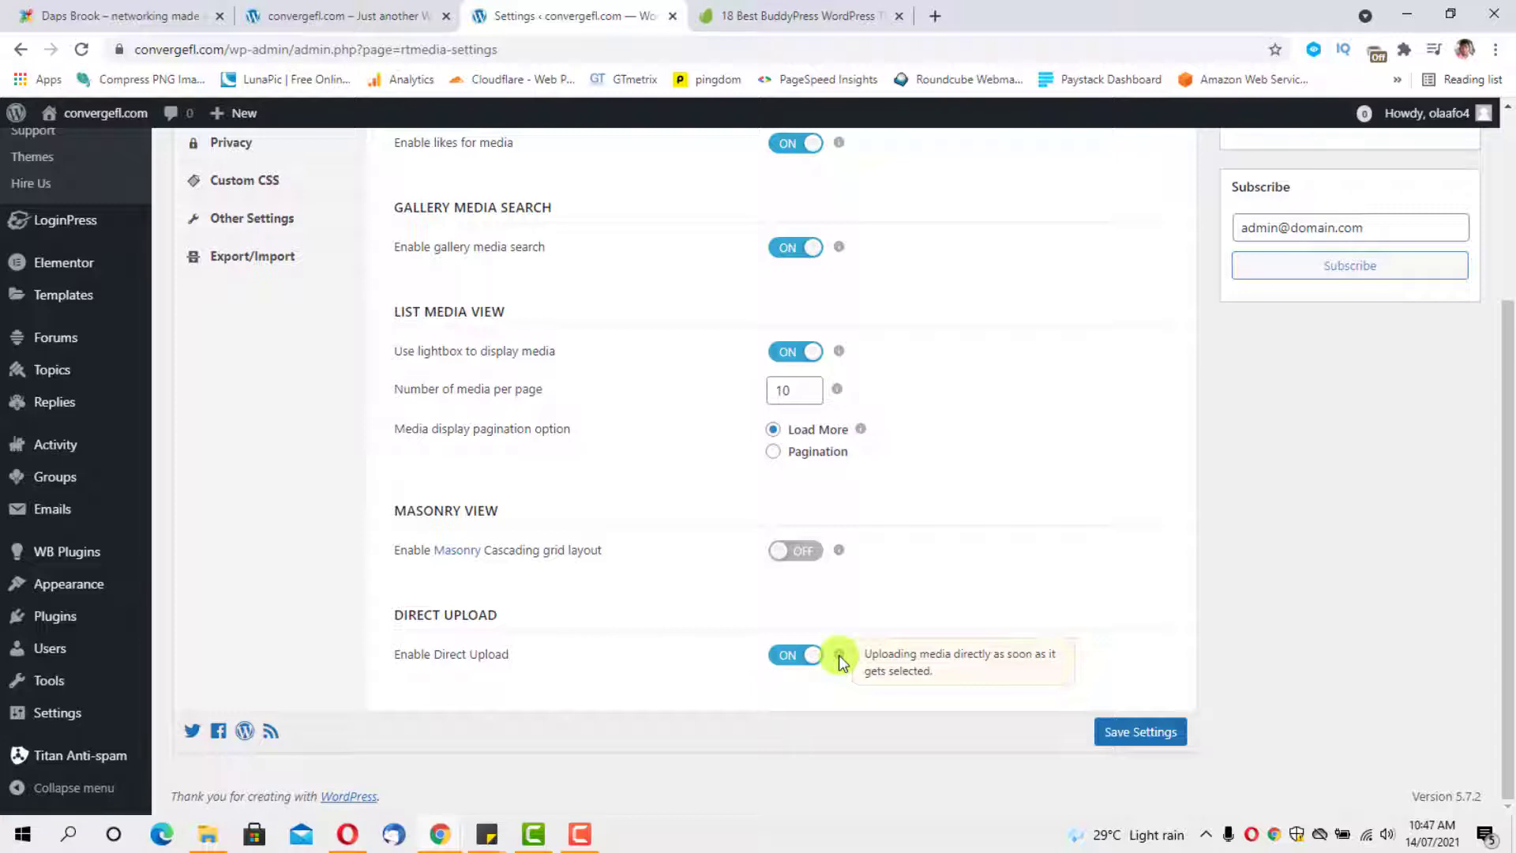
{"action": "left_click", "coordinate": [797, 654]}
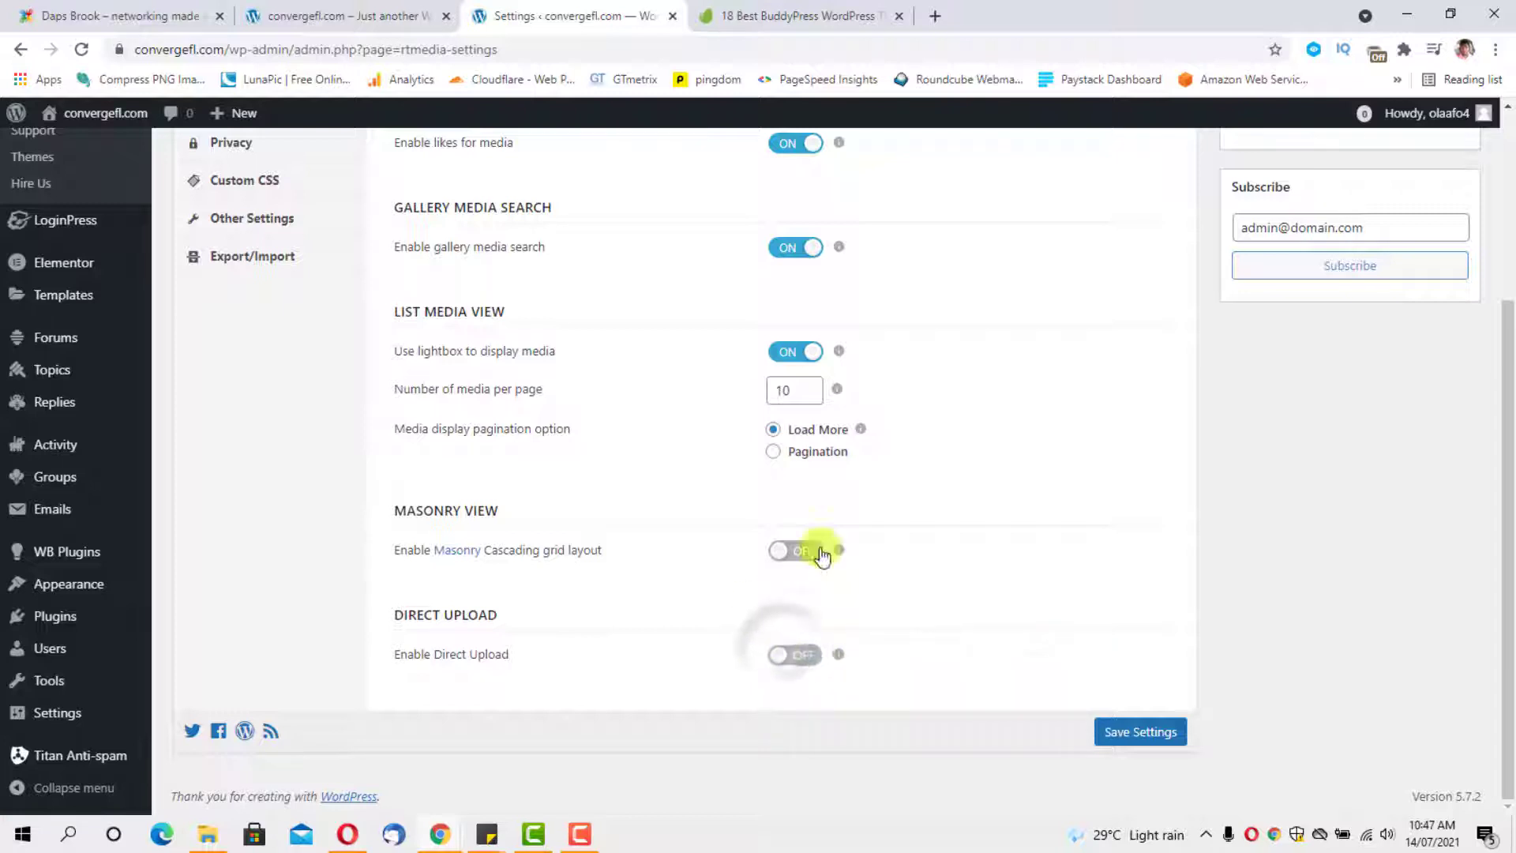
{"action": "mouse_move", "coordinate": [841, 551]}
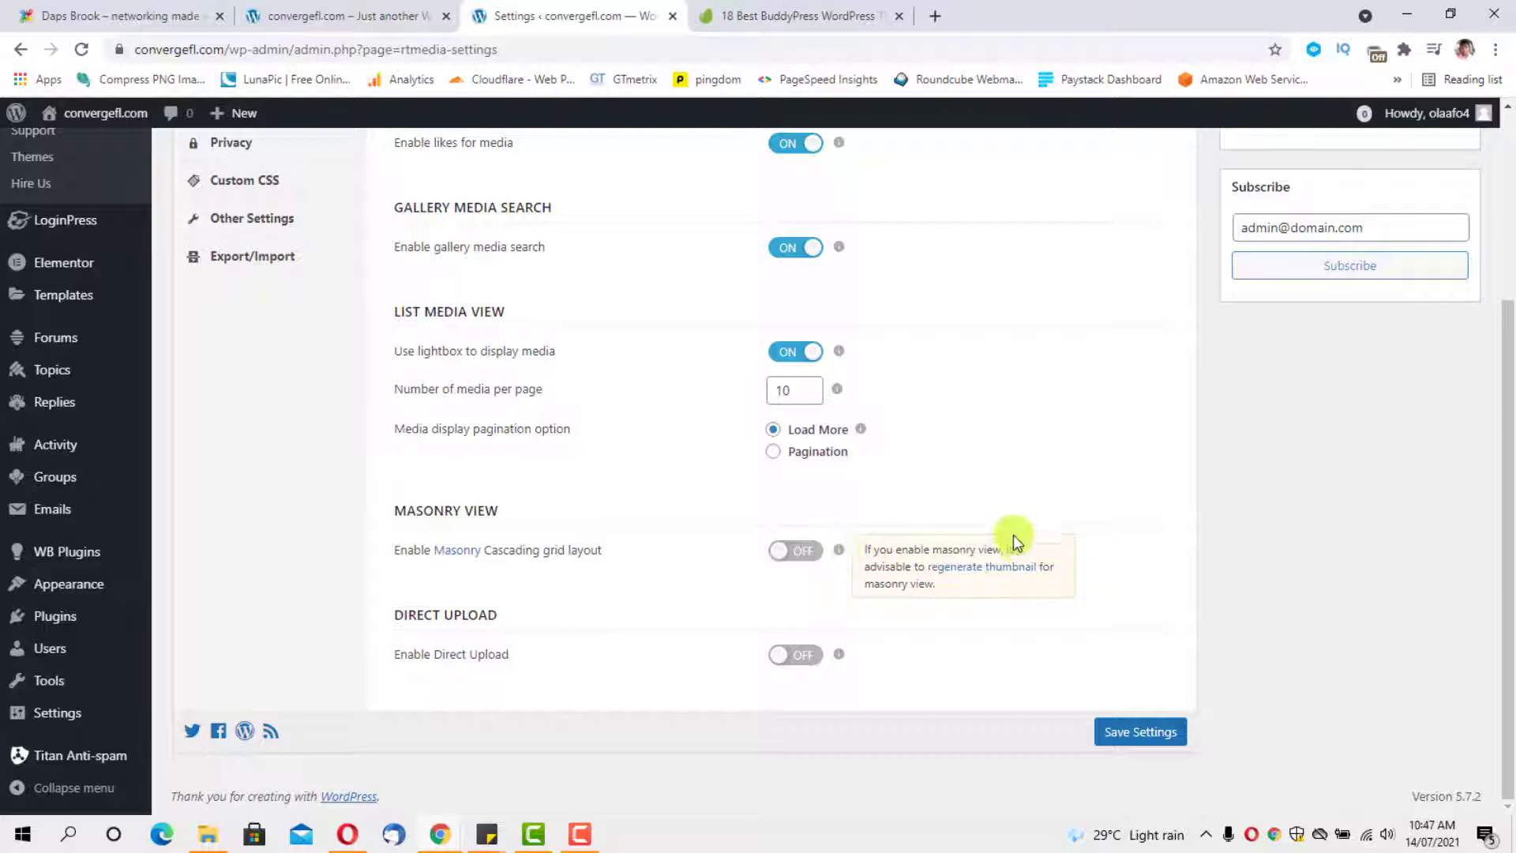
Review the rtMedia display settings and save them.
{"action": "scroll", "coordinate": [1012, 529], "scroll_direction": "up", "scroll_amount": 4}
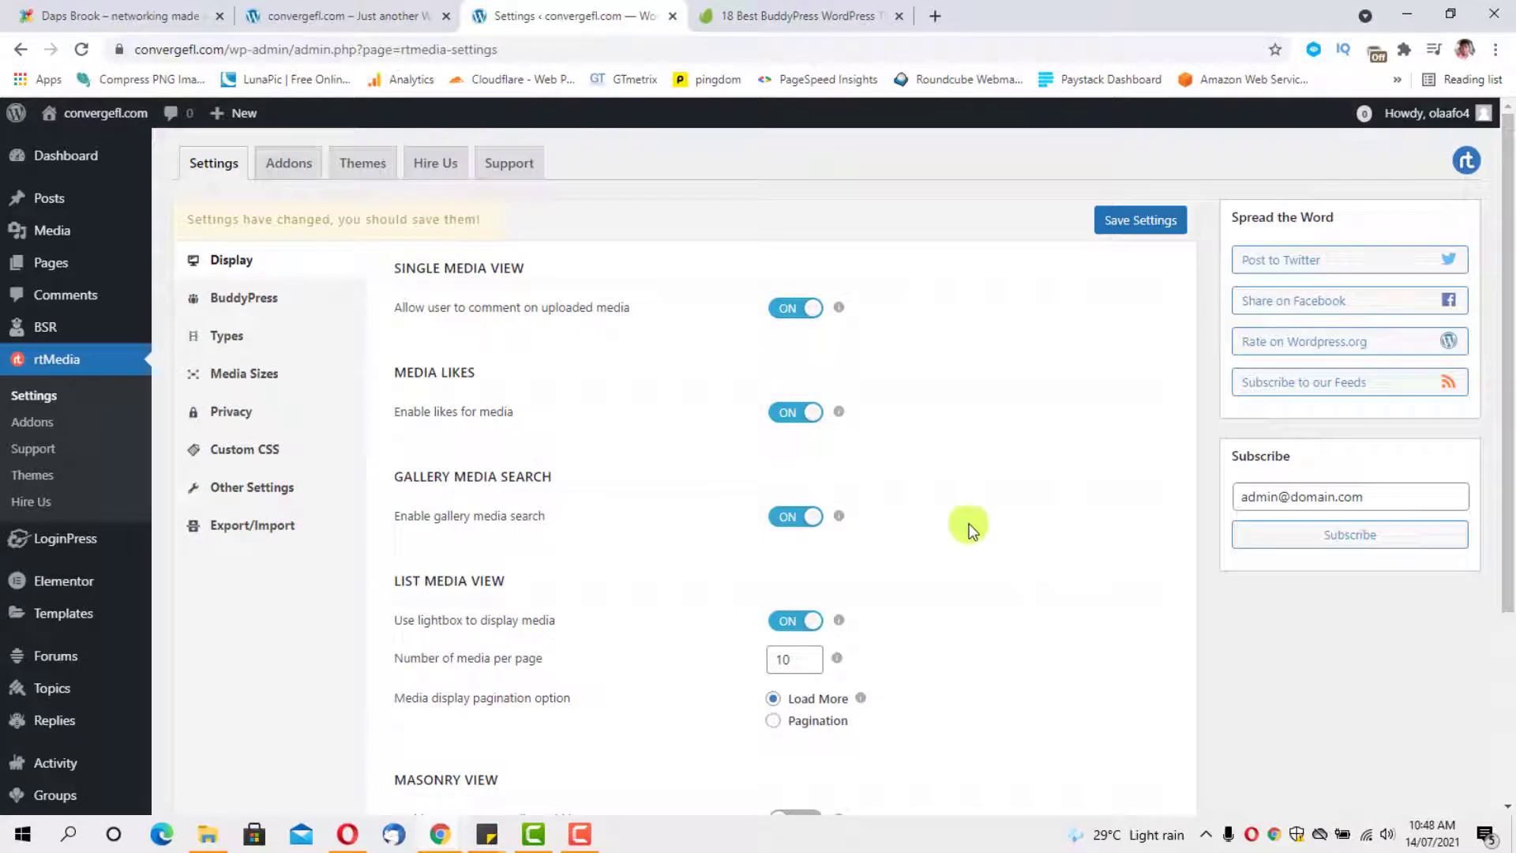
{"action": "scroll", "coordinate": [968, 525], "scroll_direction": "down", "scroll_amount": 4}
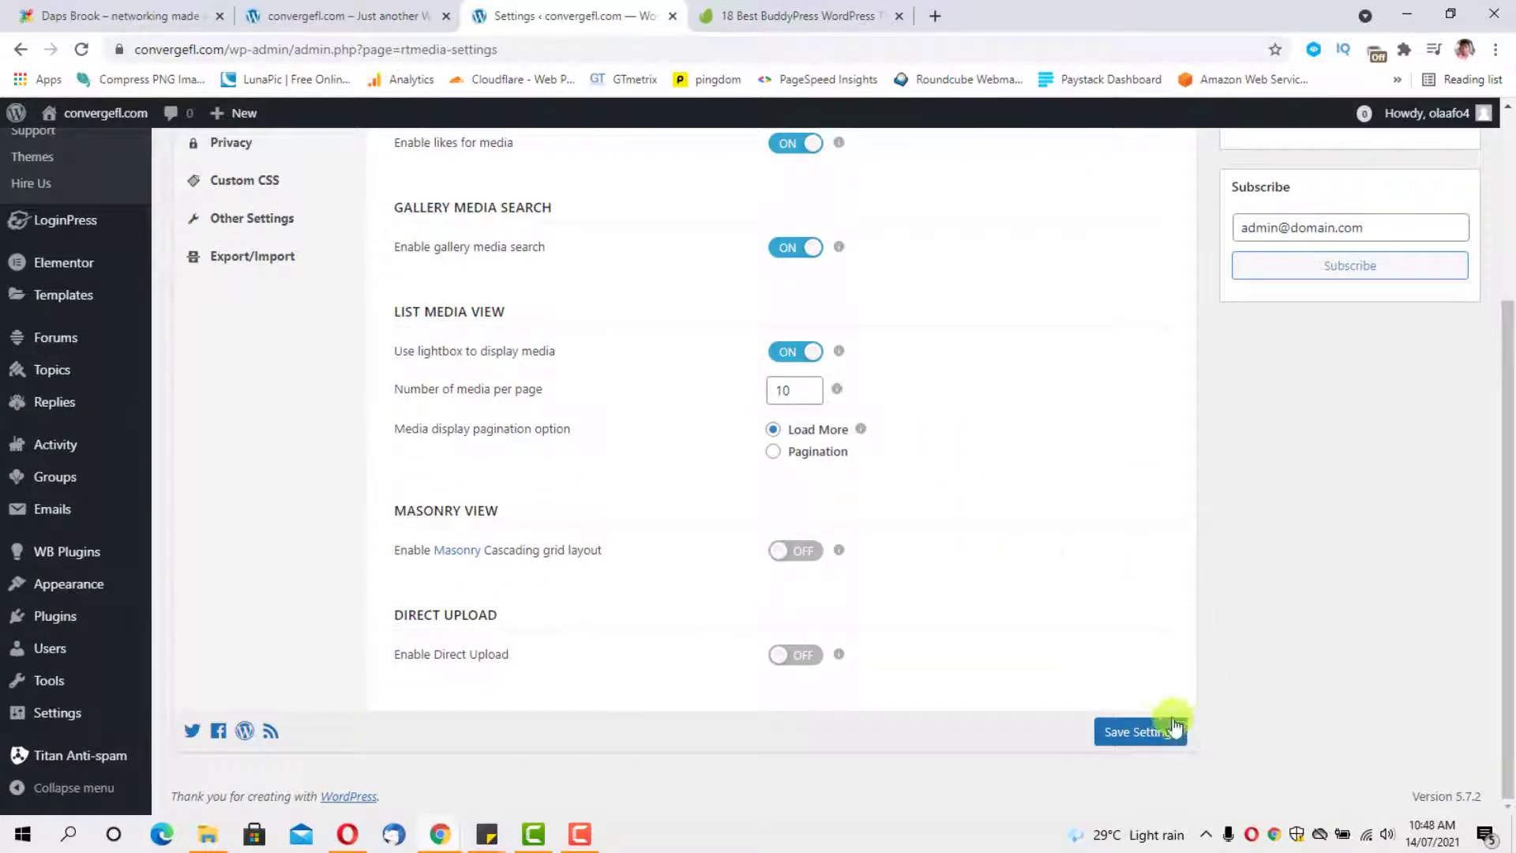
{"action": "left_click", "coordinate": [1151, 731]}
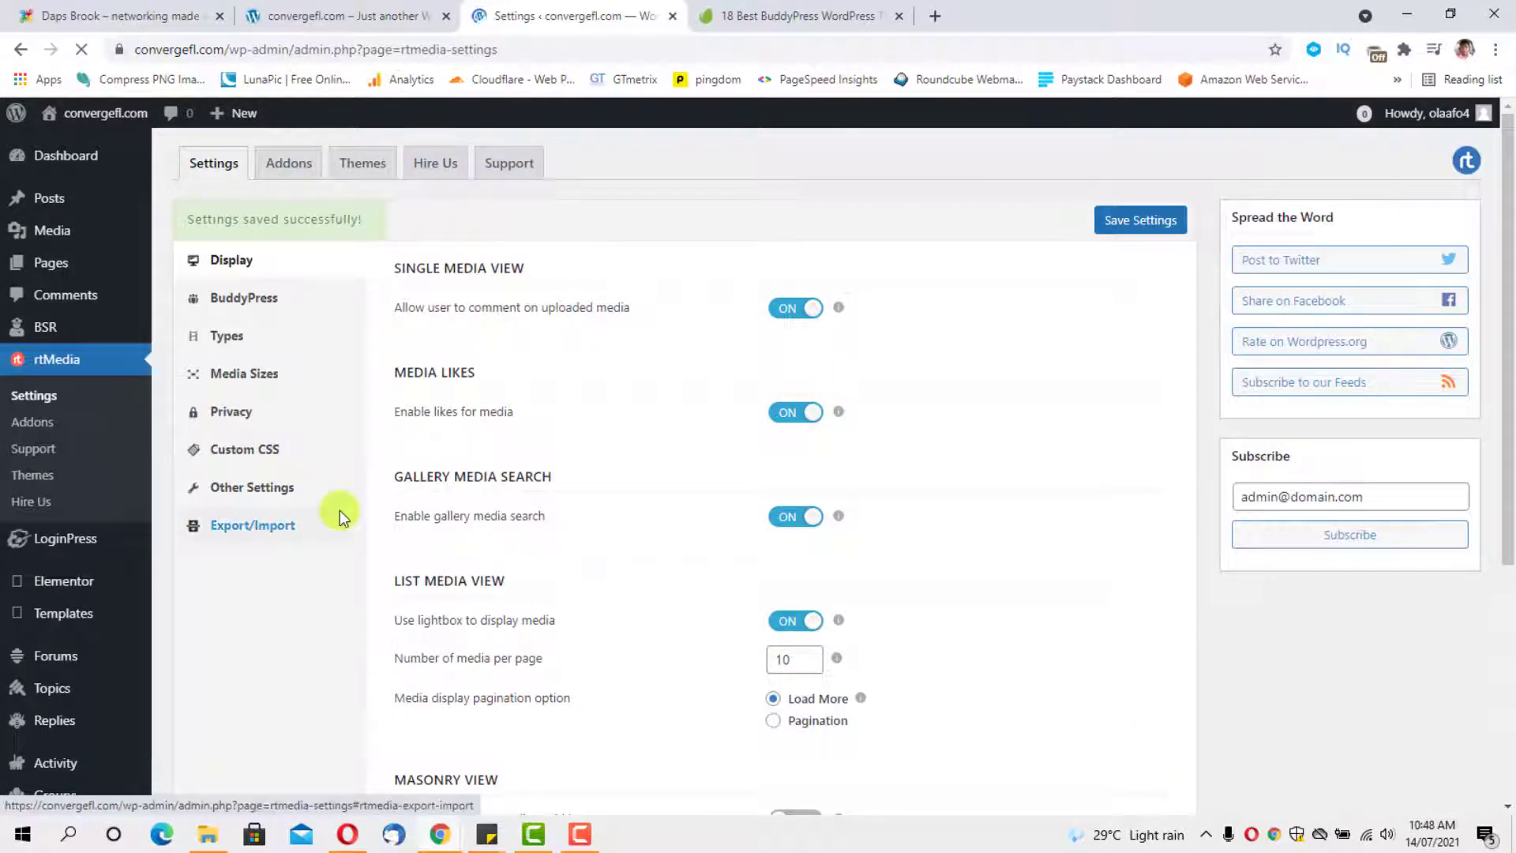
In rtMedia's BuddyPress settings, enable group media, activity stream uploads, media notifications, and activities for media likes and comments, and save.
{"action": "left_click", "coordinate": [238, 300]}
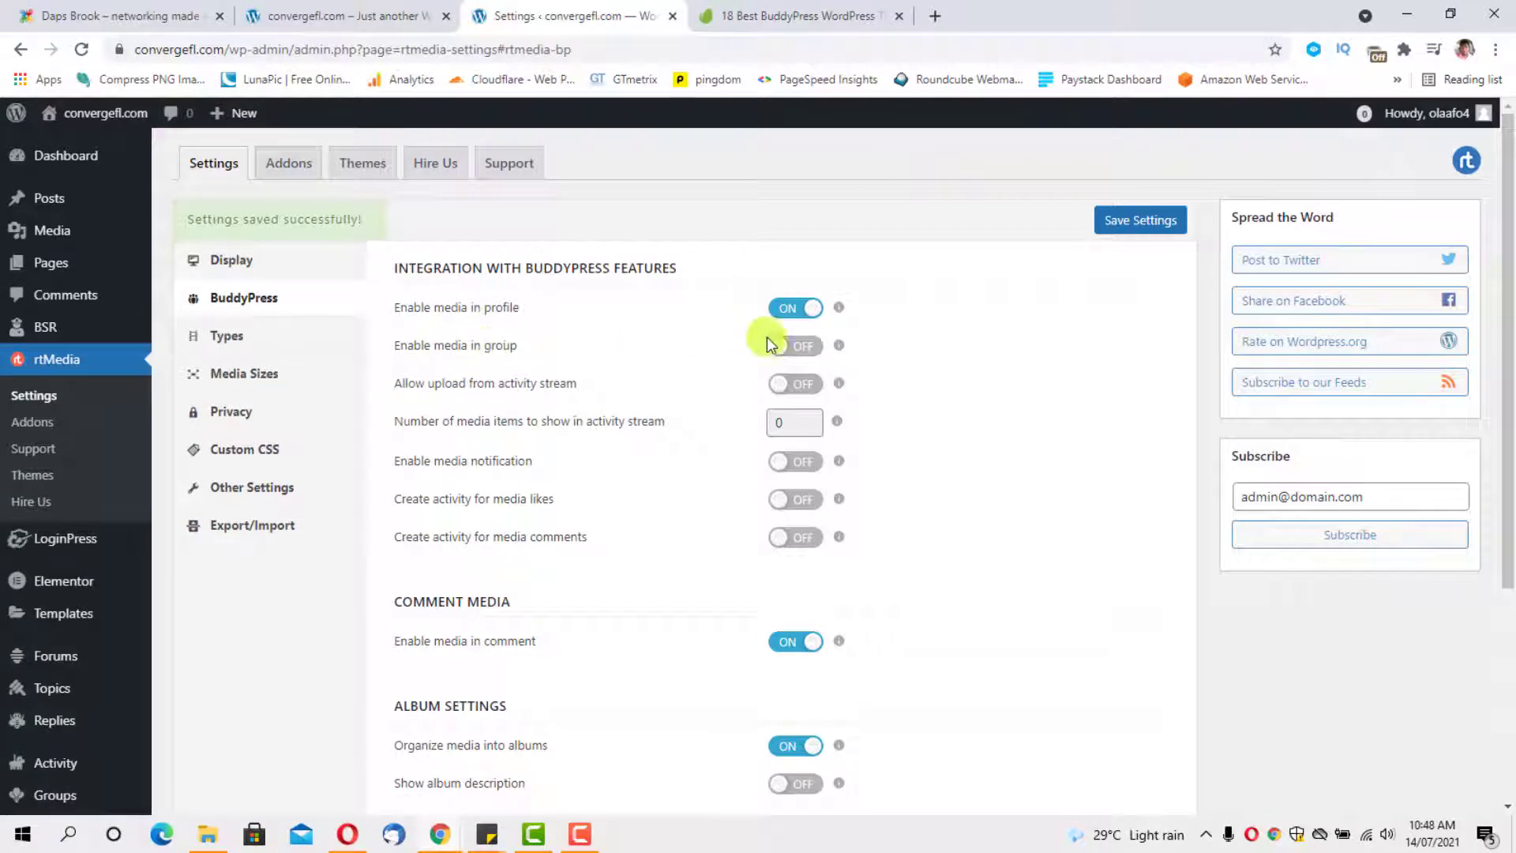
{"action": "left_click", "coordinate": [813, 346]}
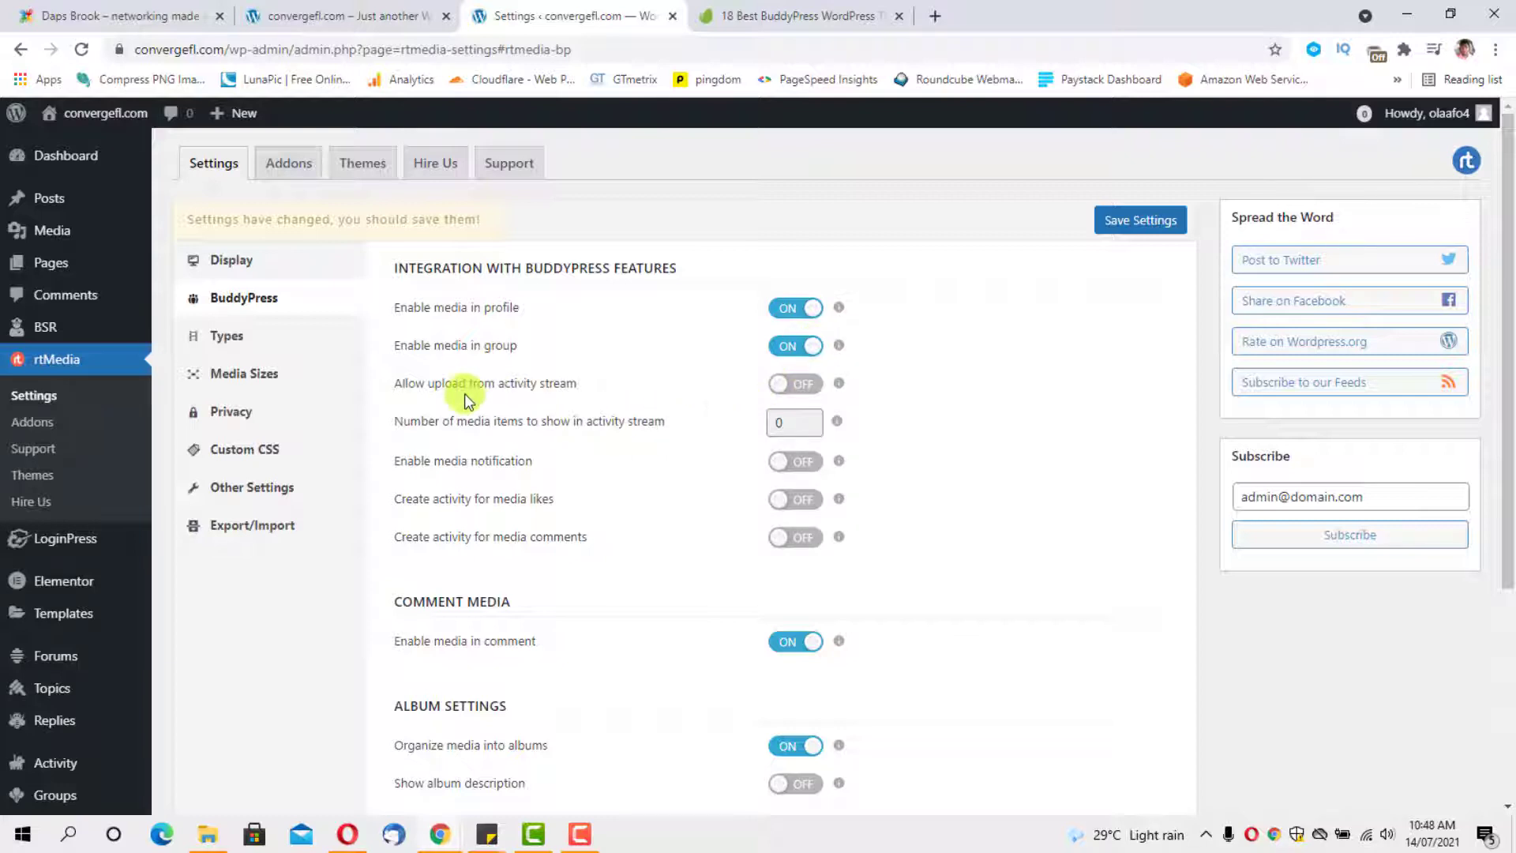
{"action": "left_click", "coordinate": [811, 385]}
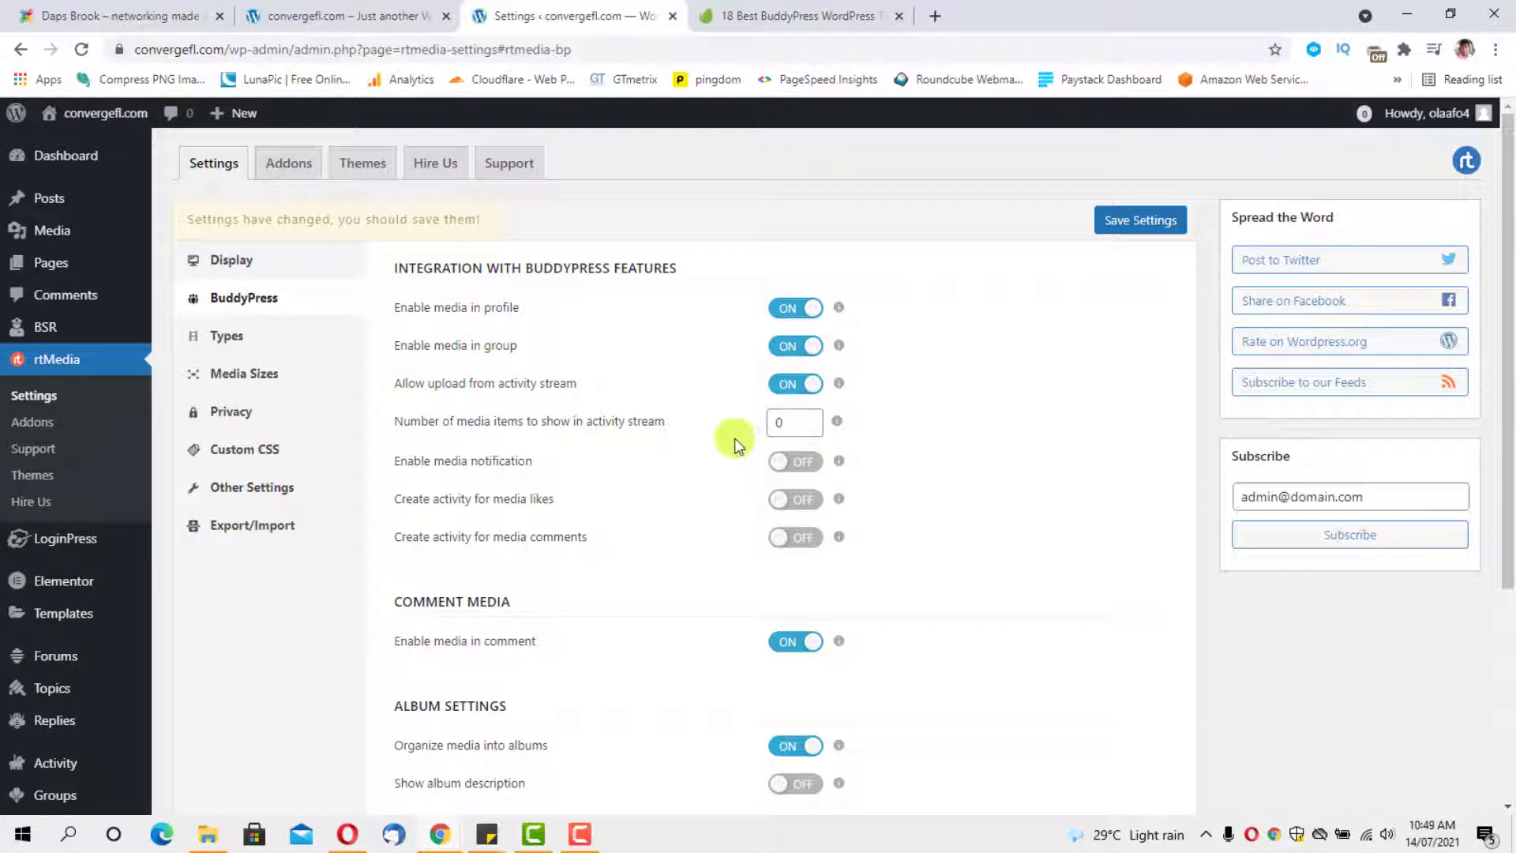
{"action": "scroll", "coordinate": [734, 443], "scroll_direction": "down", "scroll_amount": 1}
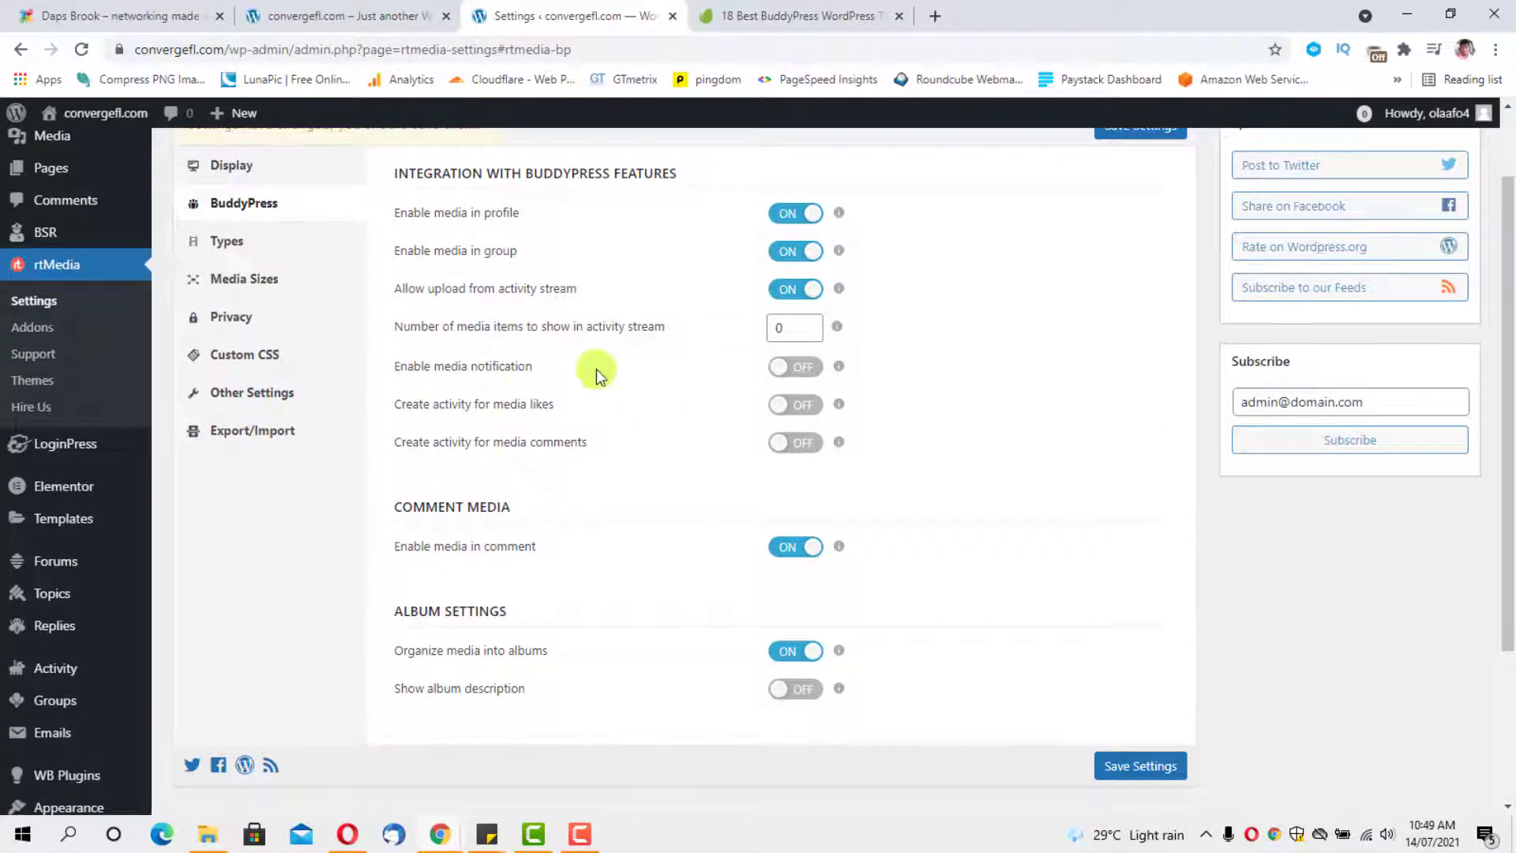
{"action": "left_click", "coordinate": [799, 368]}
{"action": "left_click", "coordinate": [799, 404]}
{"action": "left_click", "coordinate": [811, 442]}
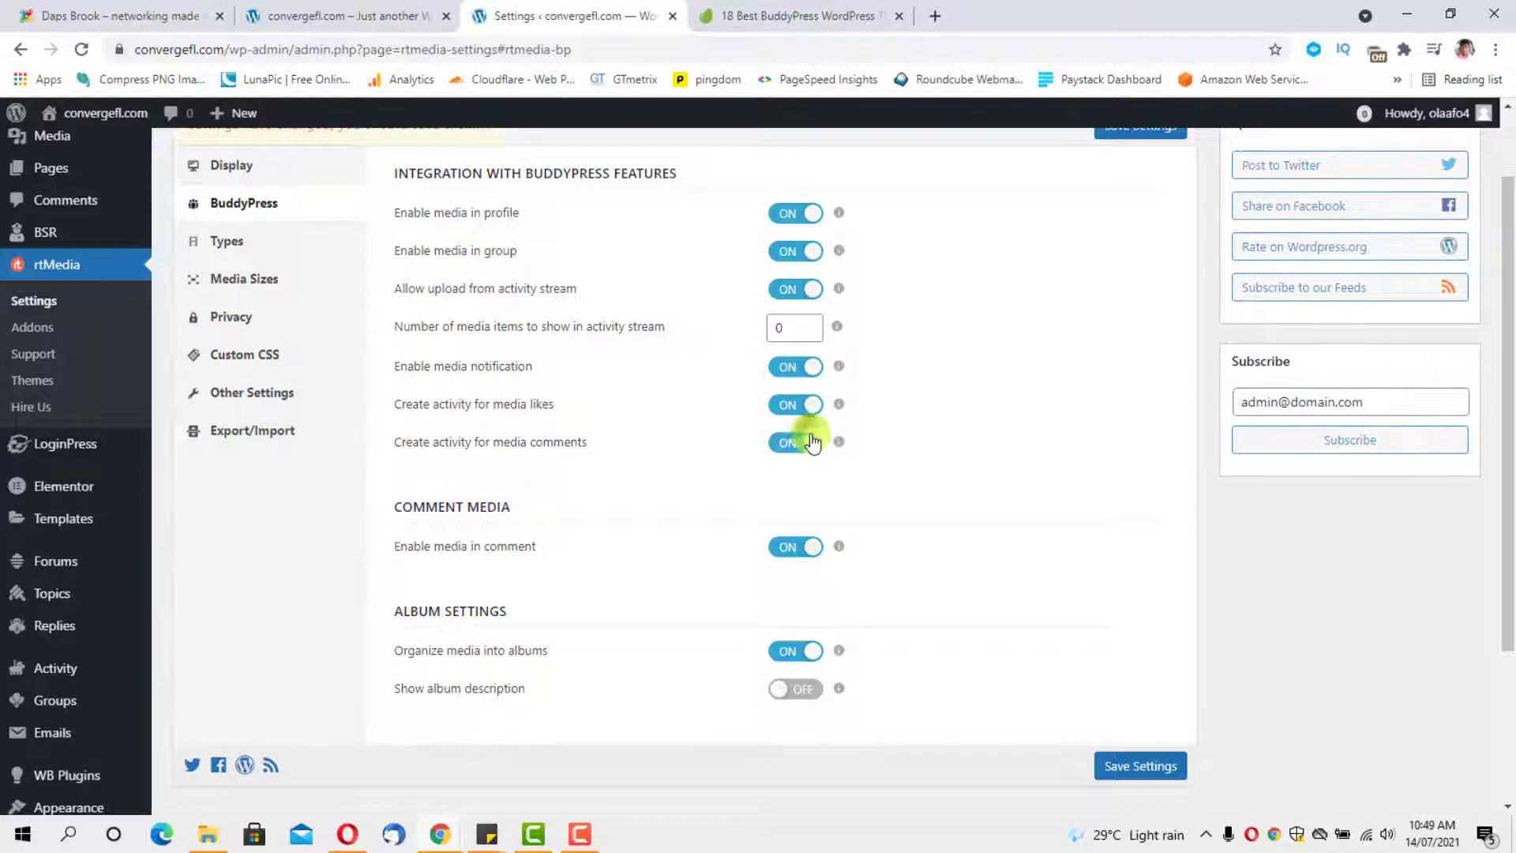
{"action": "scroll", "coordinate": [635, 472], "scroll_direction": "down", "scroll_amount": 2}
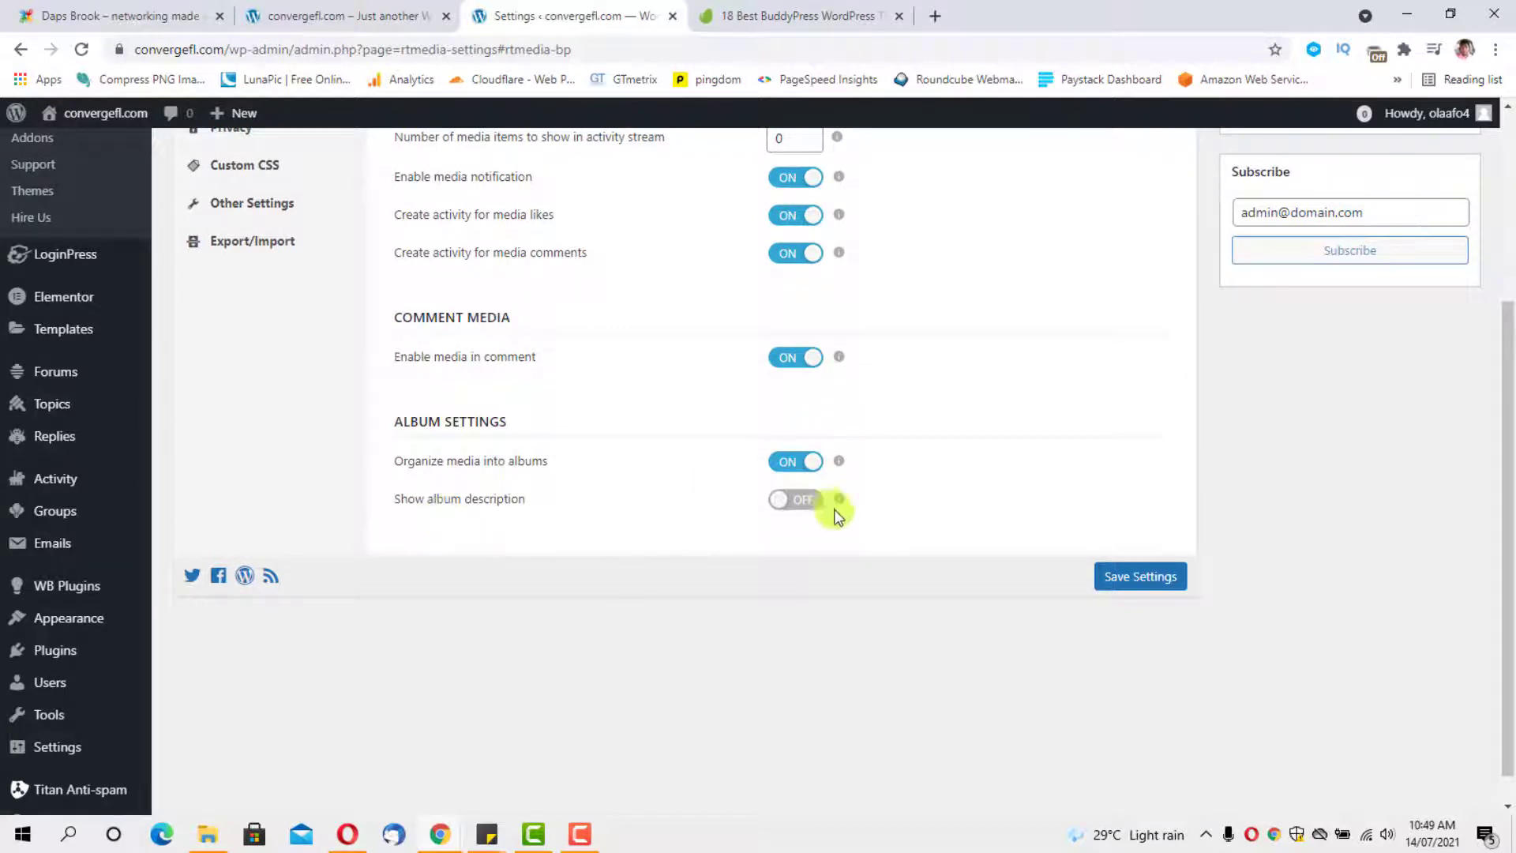
{"action": "left_click", "coordinate": [1163, 583]}
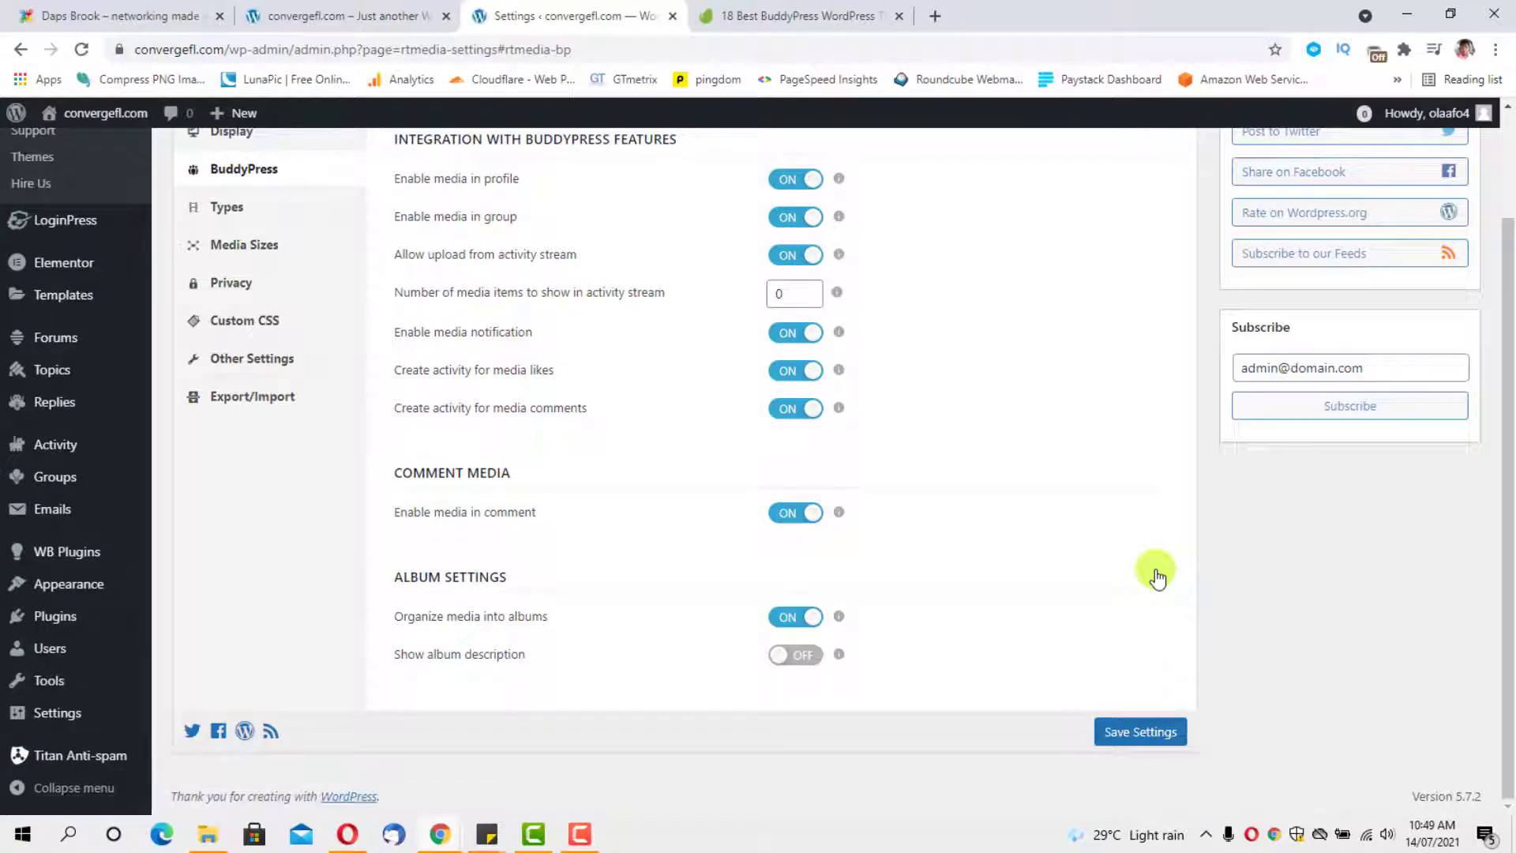
{"action": "scroll", "coordinate": [956, 481], "scroll_direction": "up", "scroll_amount": 2}
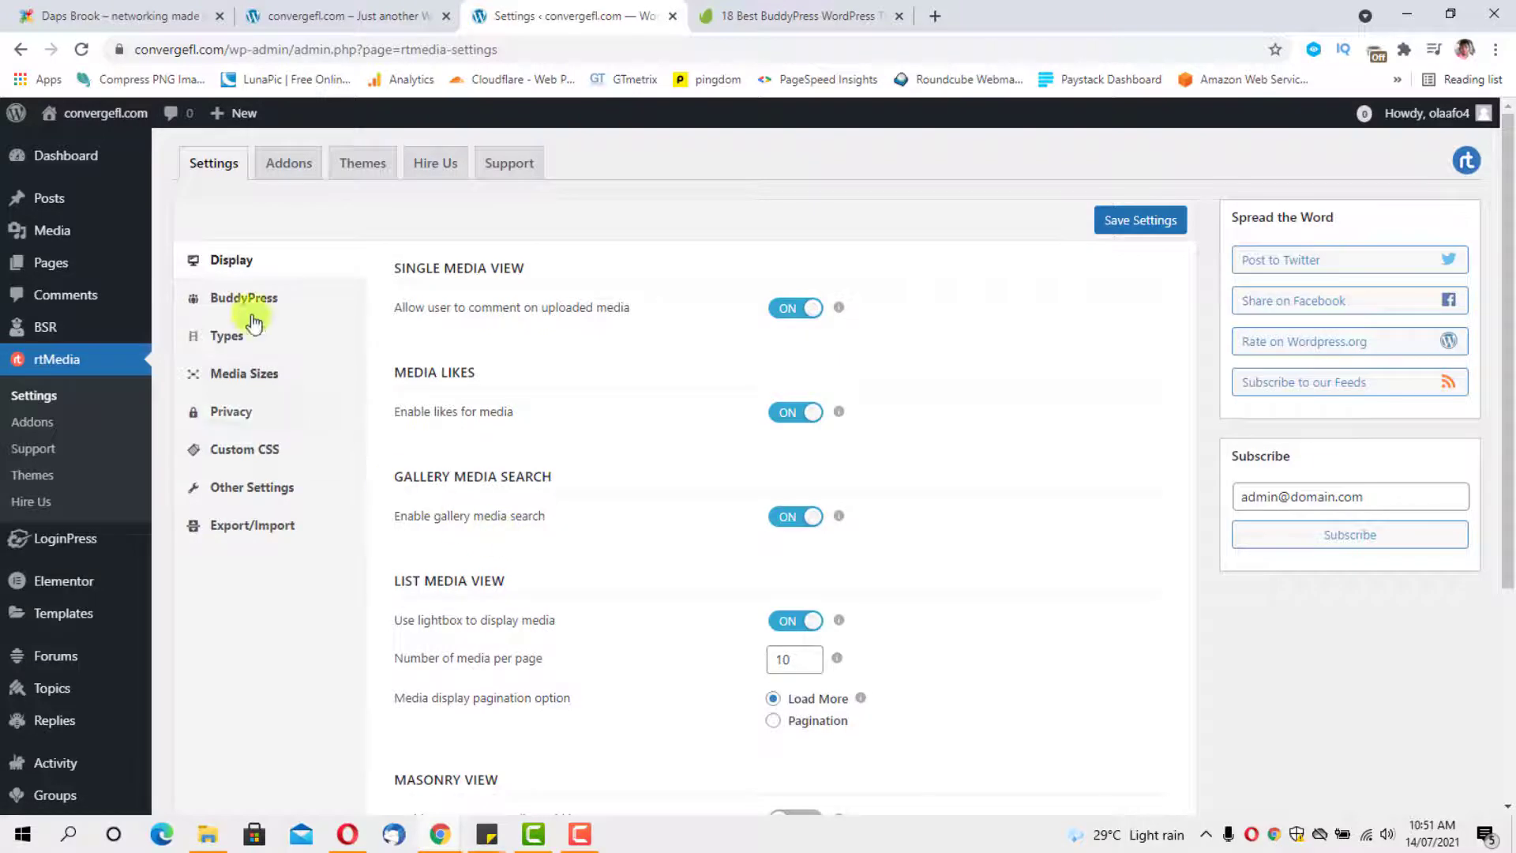
Reload the convergefl.com front page to check how the site looks.
{"action": "left_click", "coordinate": [328, 16]}
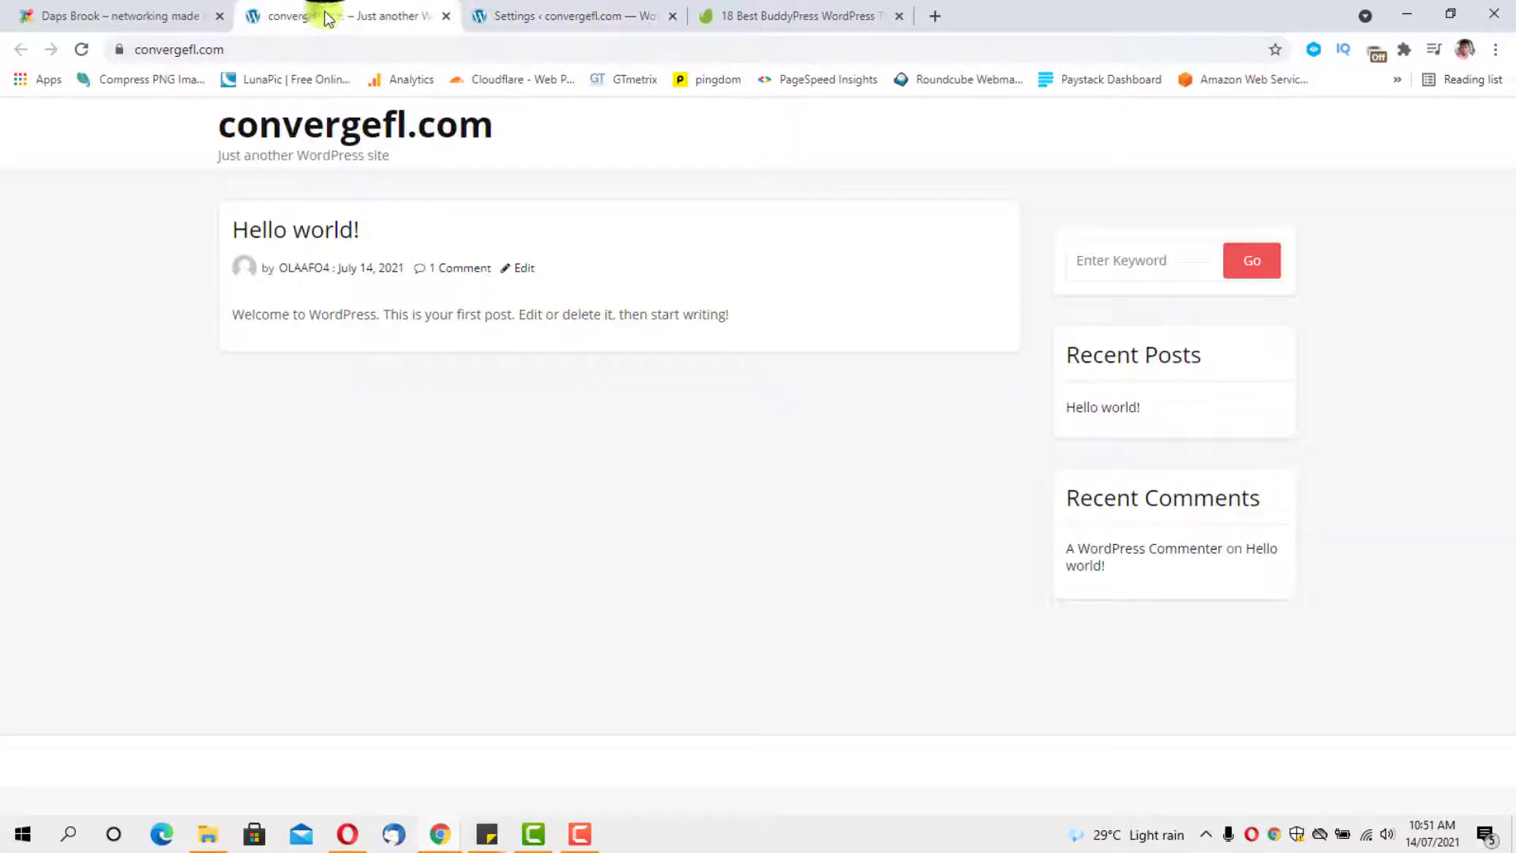
{"action": "left_click", "coordinate": [81, 49]}
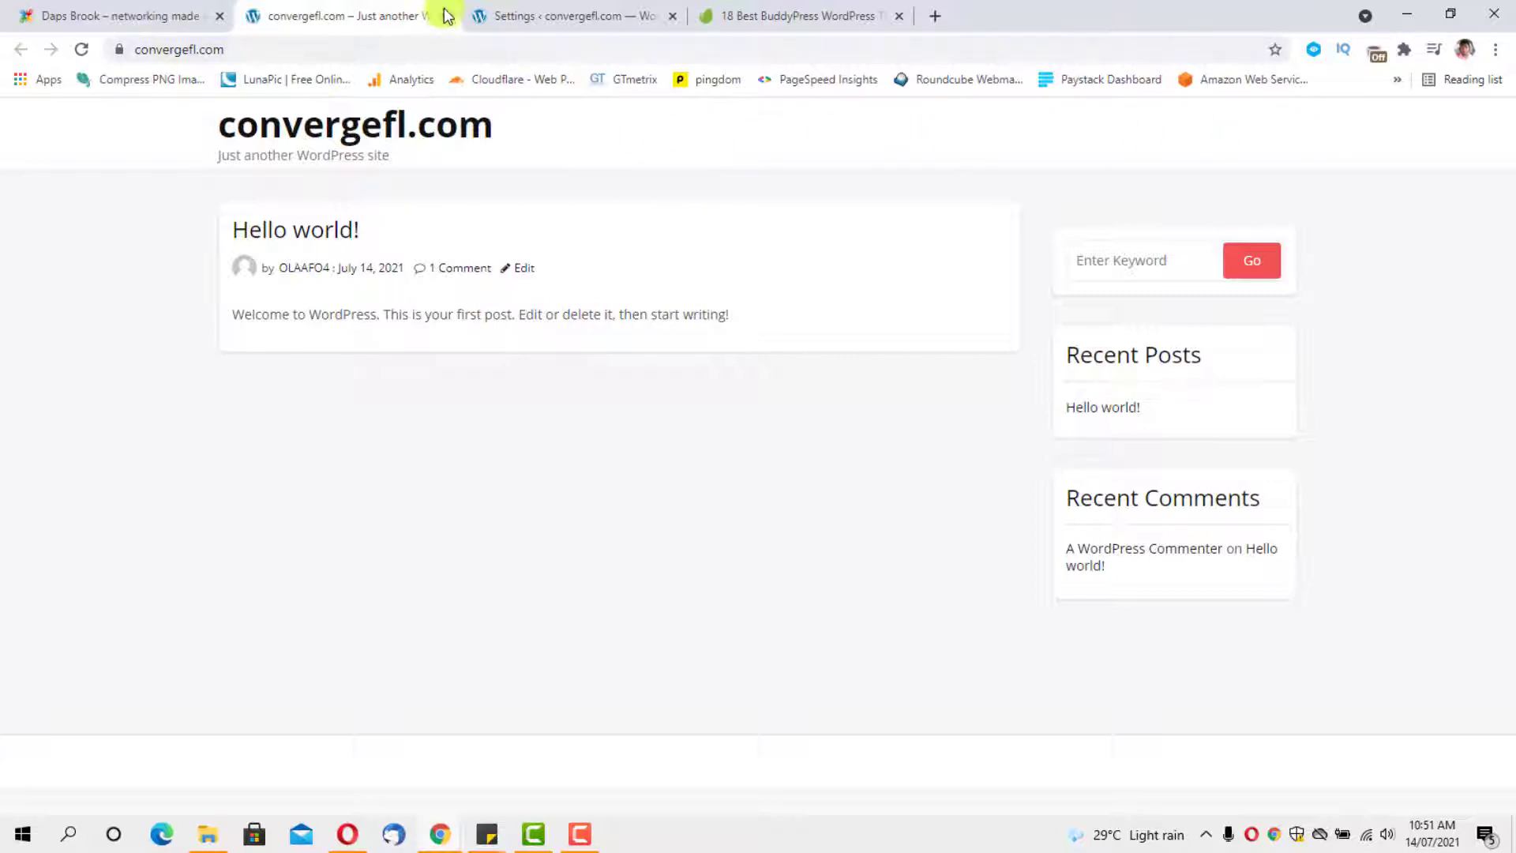
In the WordPress admin, create a navigation menu named Daps assigned to the Primary display location.
{"action": "left_click", "coordinate": [521, 16]}
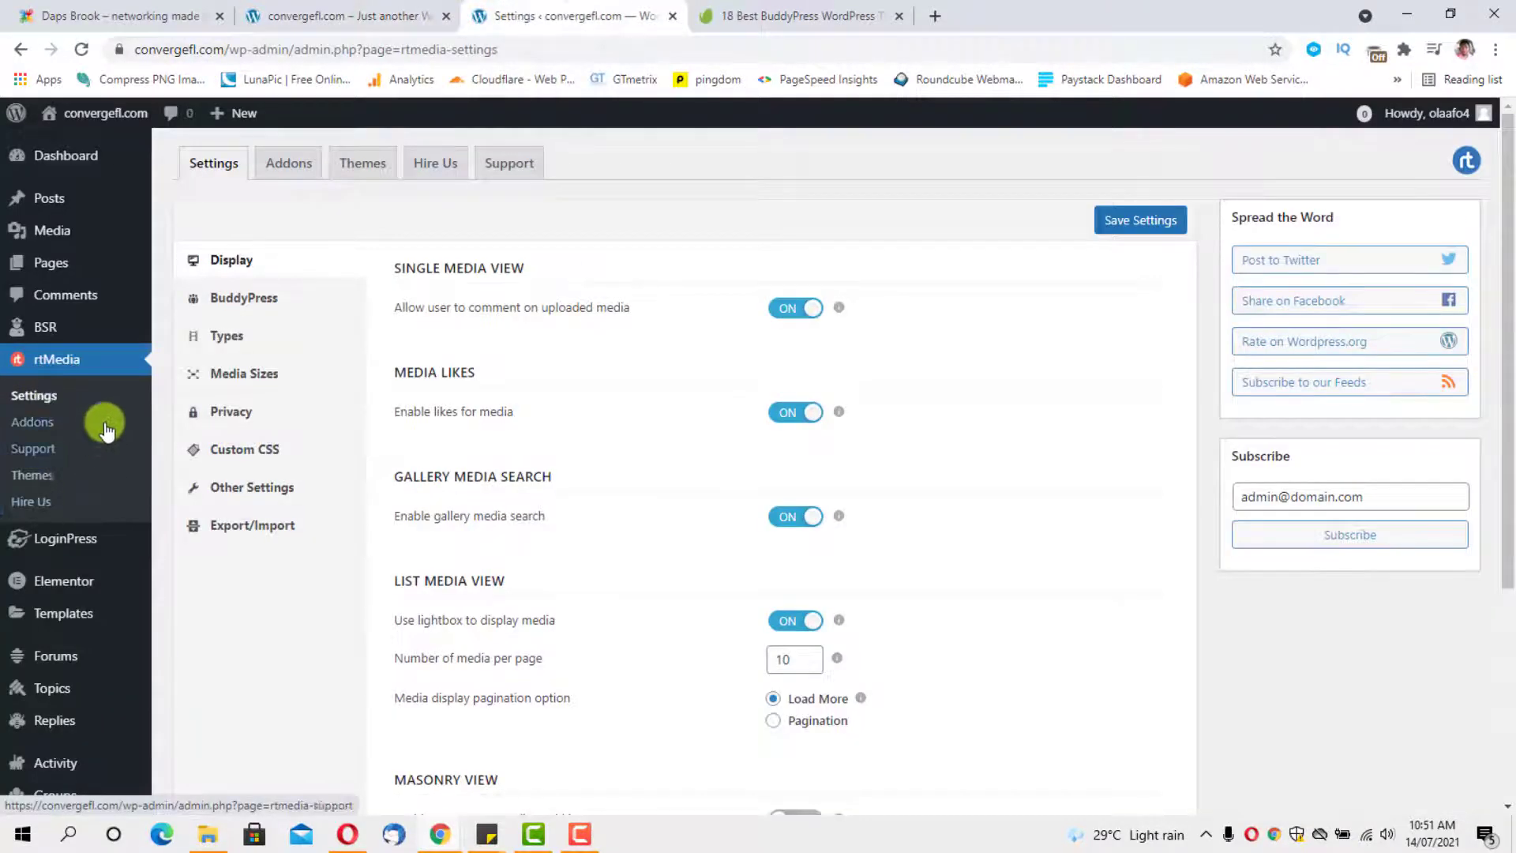
{"action": "scroll", "coordinate": [108, 473], "scroll_direction": "down", "scroll_amount": 2}
{"action": "mouse_move", "coordinate": [69, 711]}
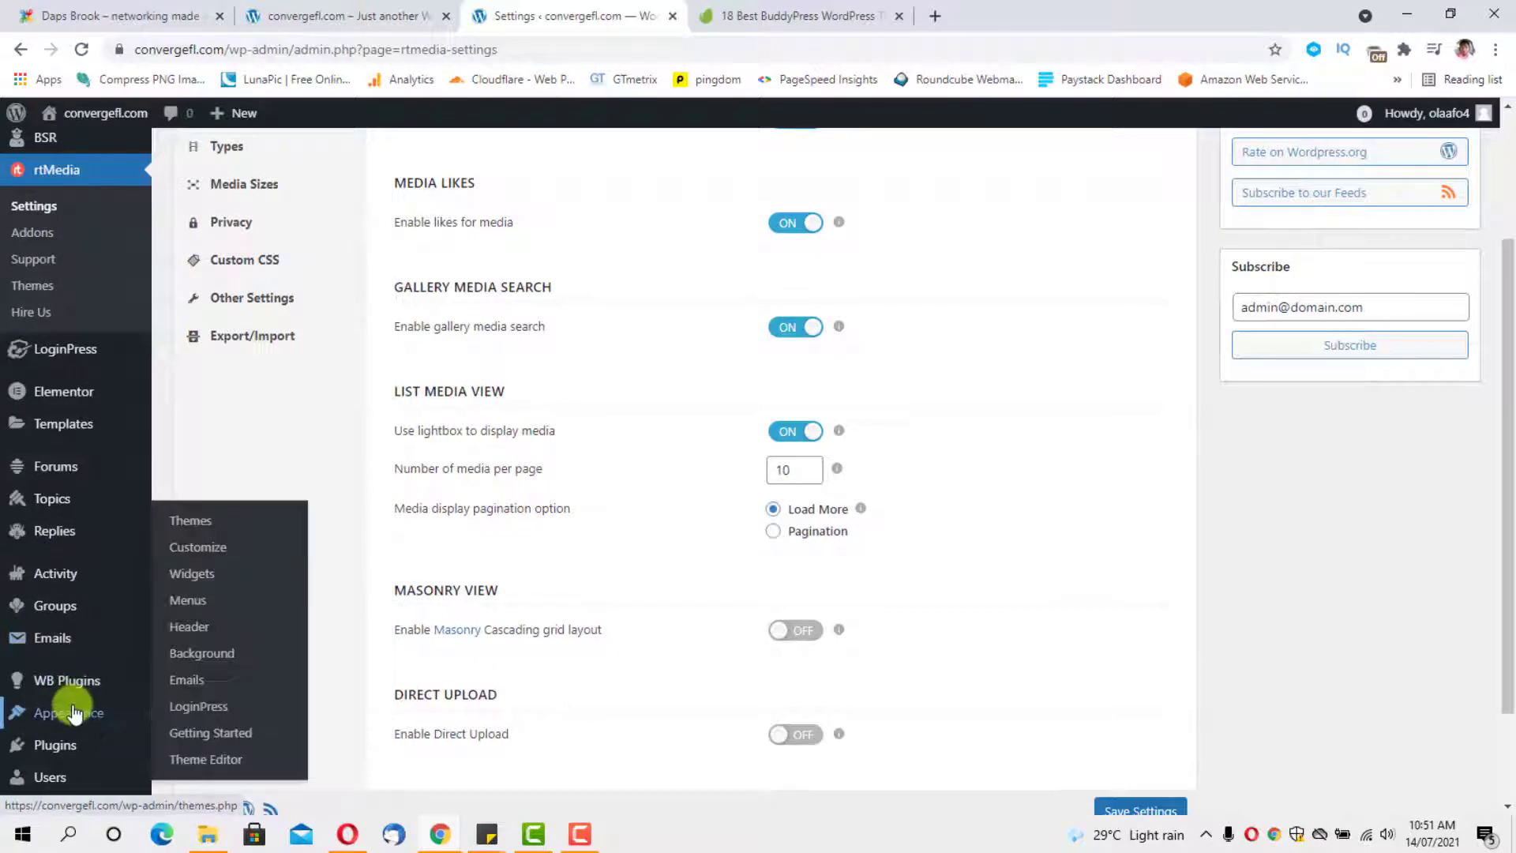
{"action": "left_click", "coordinate": [190, 602]}
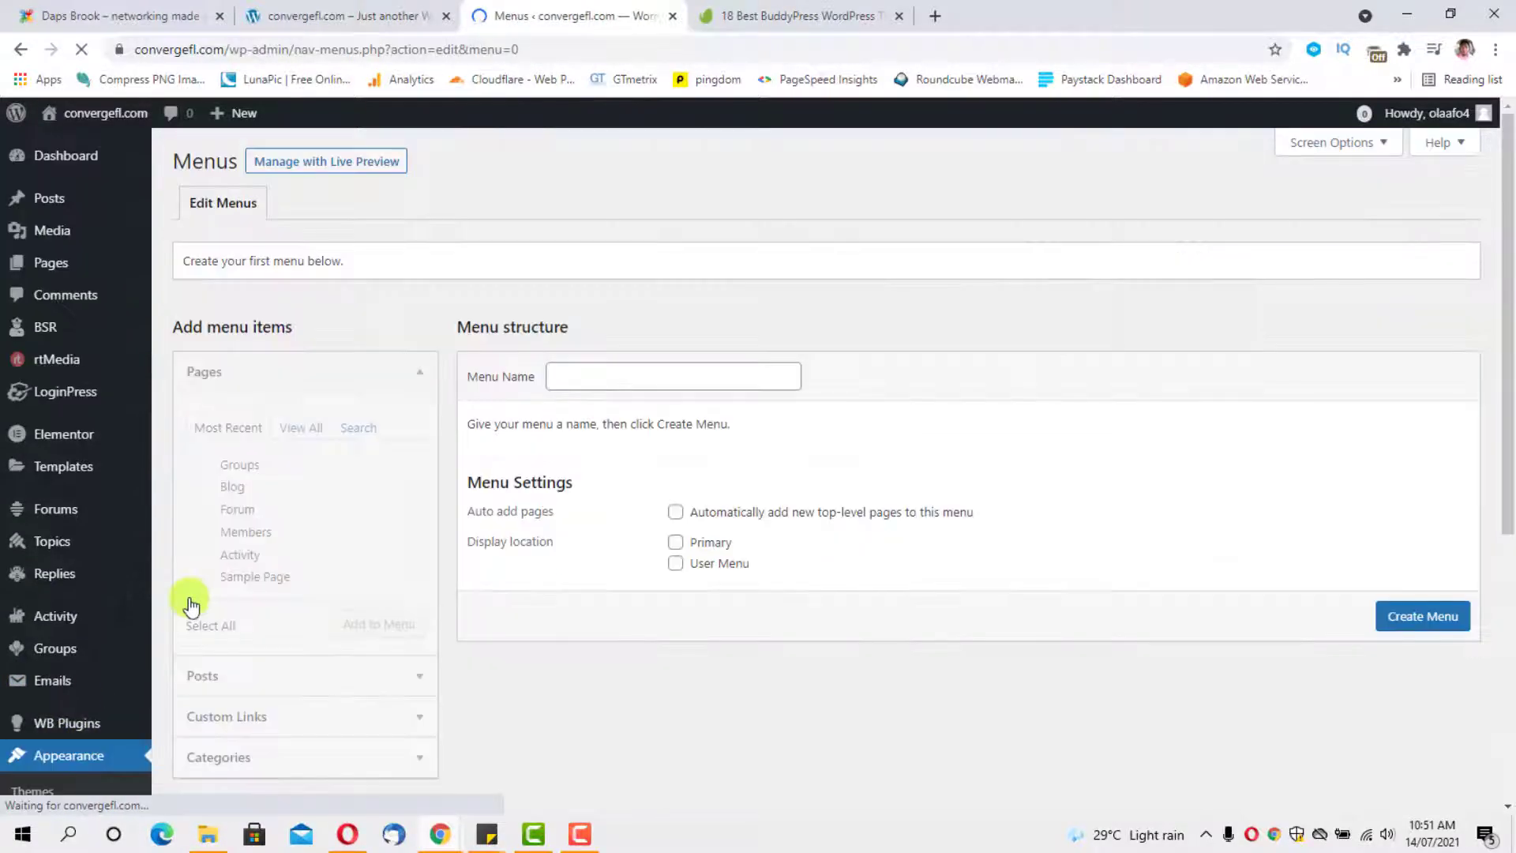
{"action": "left_click", "coordinate": [616, 377]}
{"action": "type", "text": "Daps"}
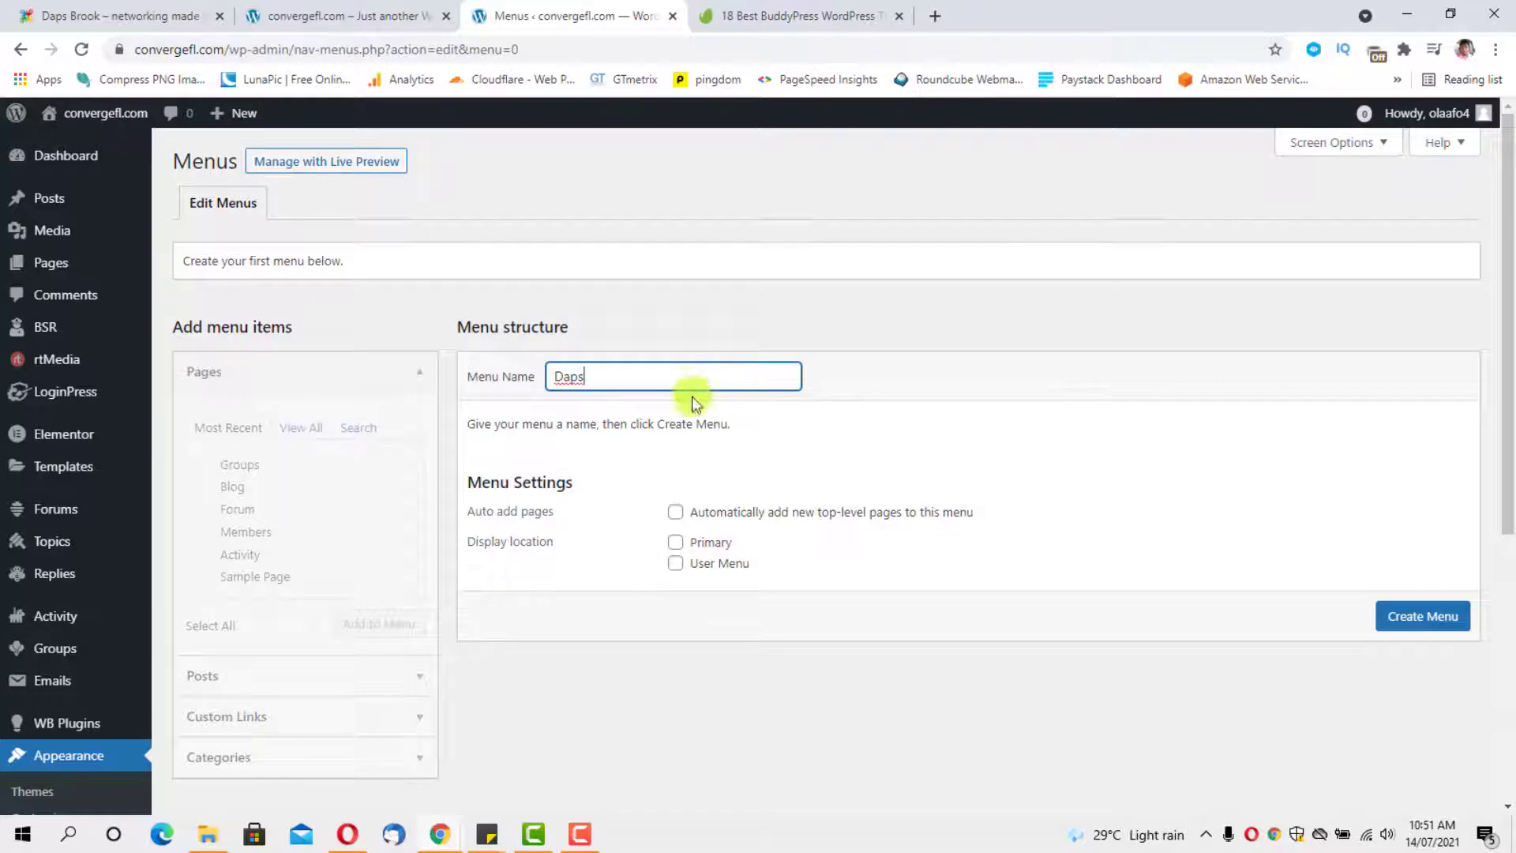
{"action": "left_click", "coordinate": [676, 544]}
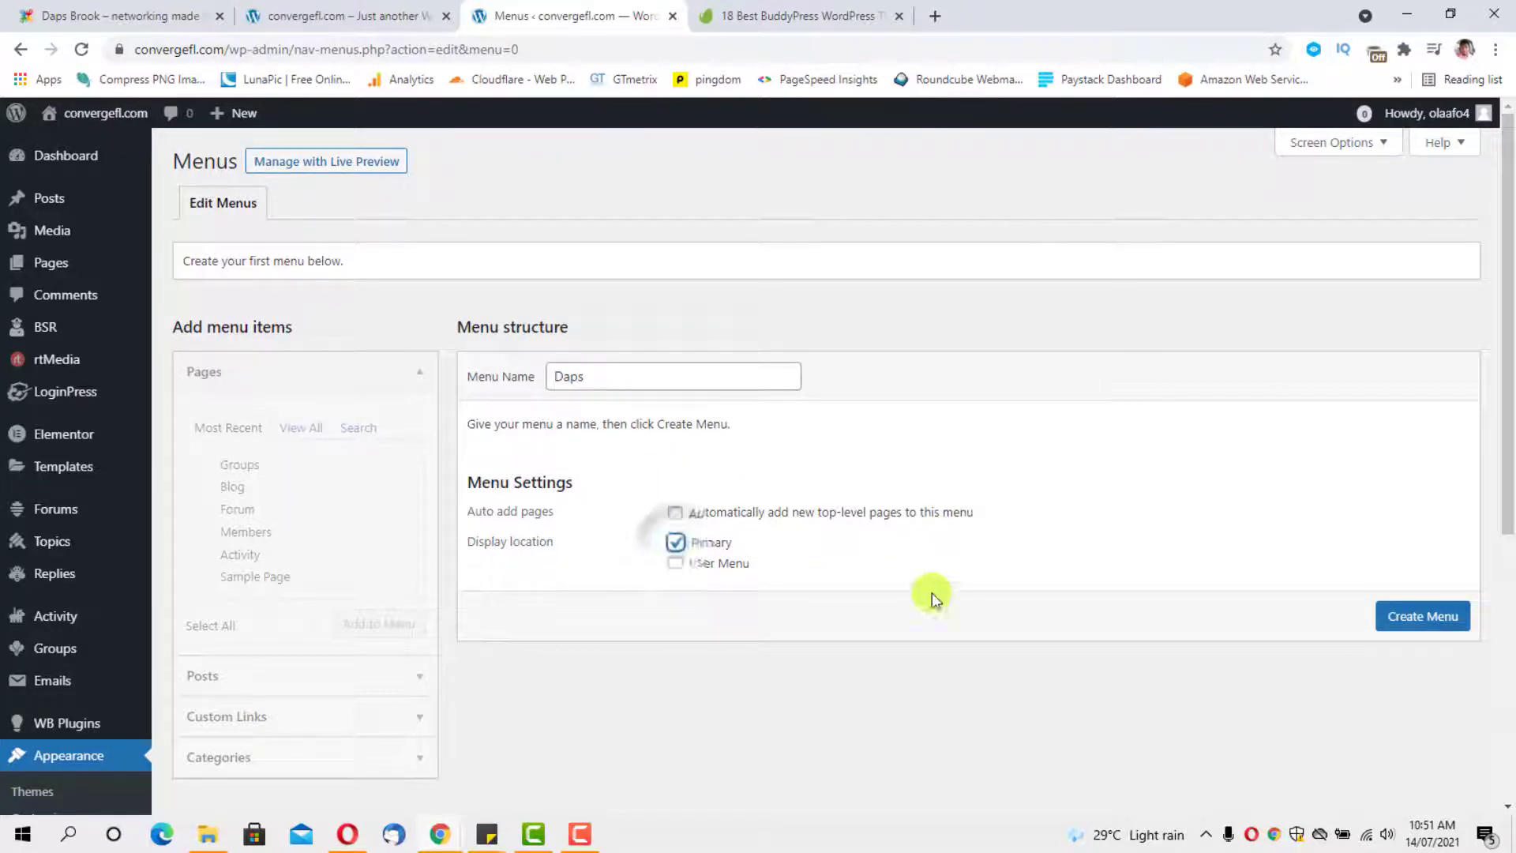
{"action": "left_click", "coordinate": [1426, 617]}
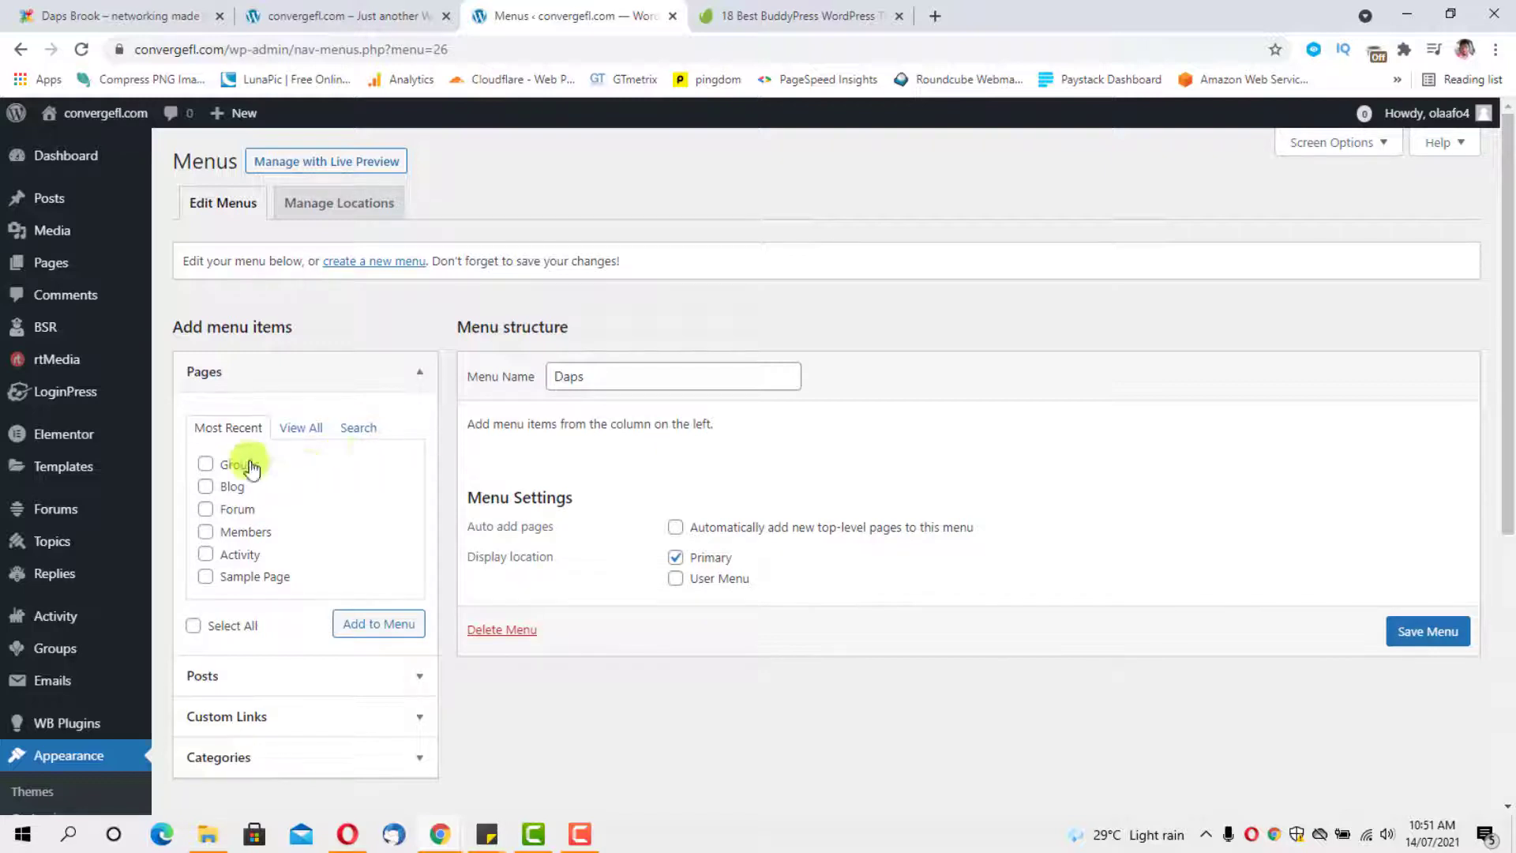
Add the Groups, Blog, Forum, Members and Activity pages to the Daps menu.
{"action": "left_click", "coordinate": [205, 465]}
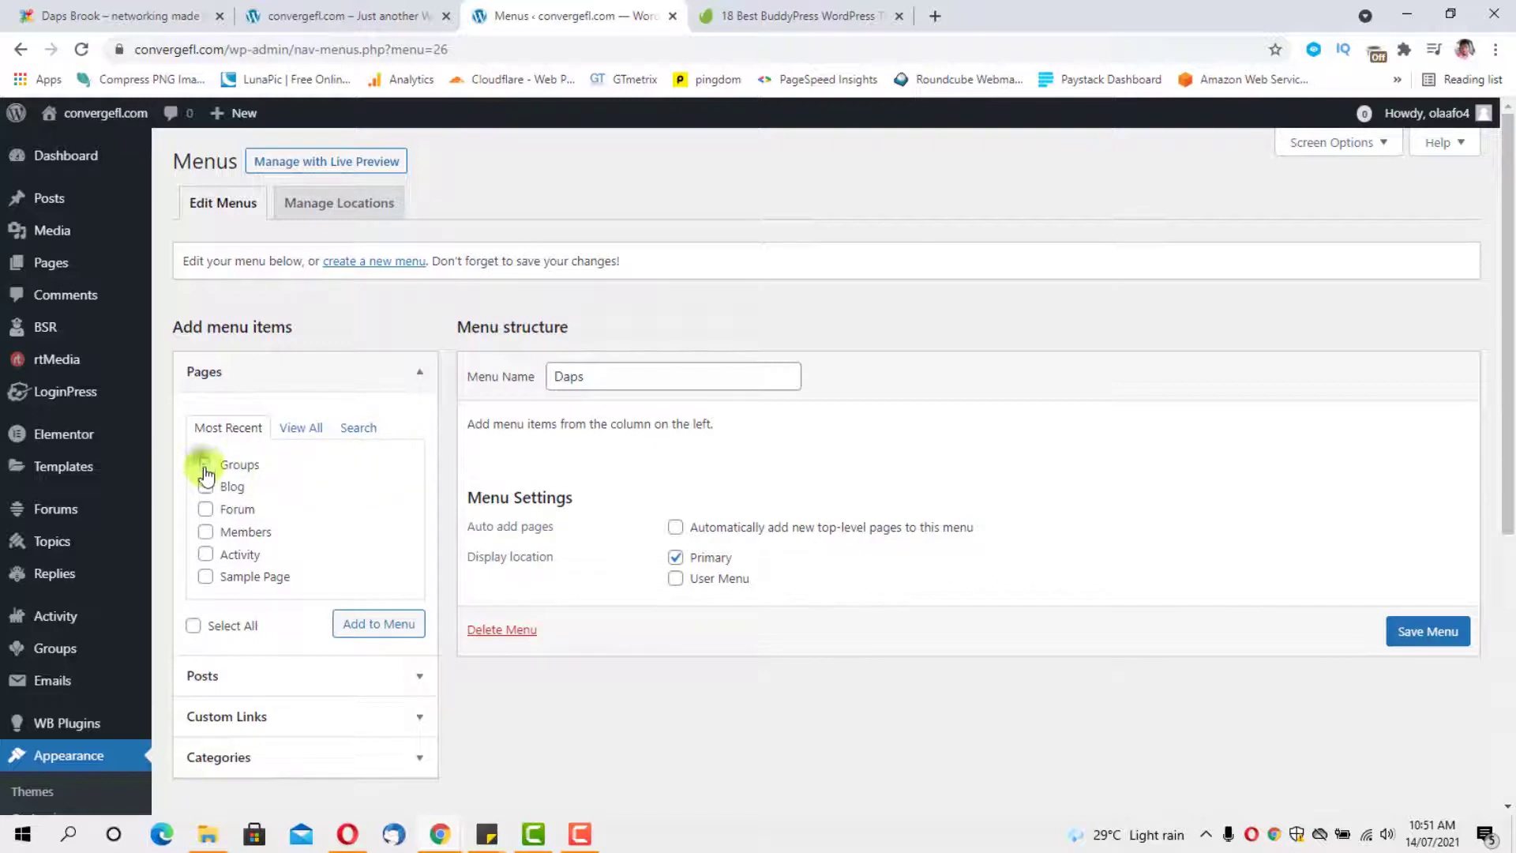
{"action": "left_click", "coordinate": [205, 488]}
{"action": "left_click", "coordinate": [205, 510]}
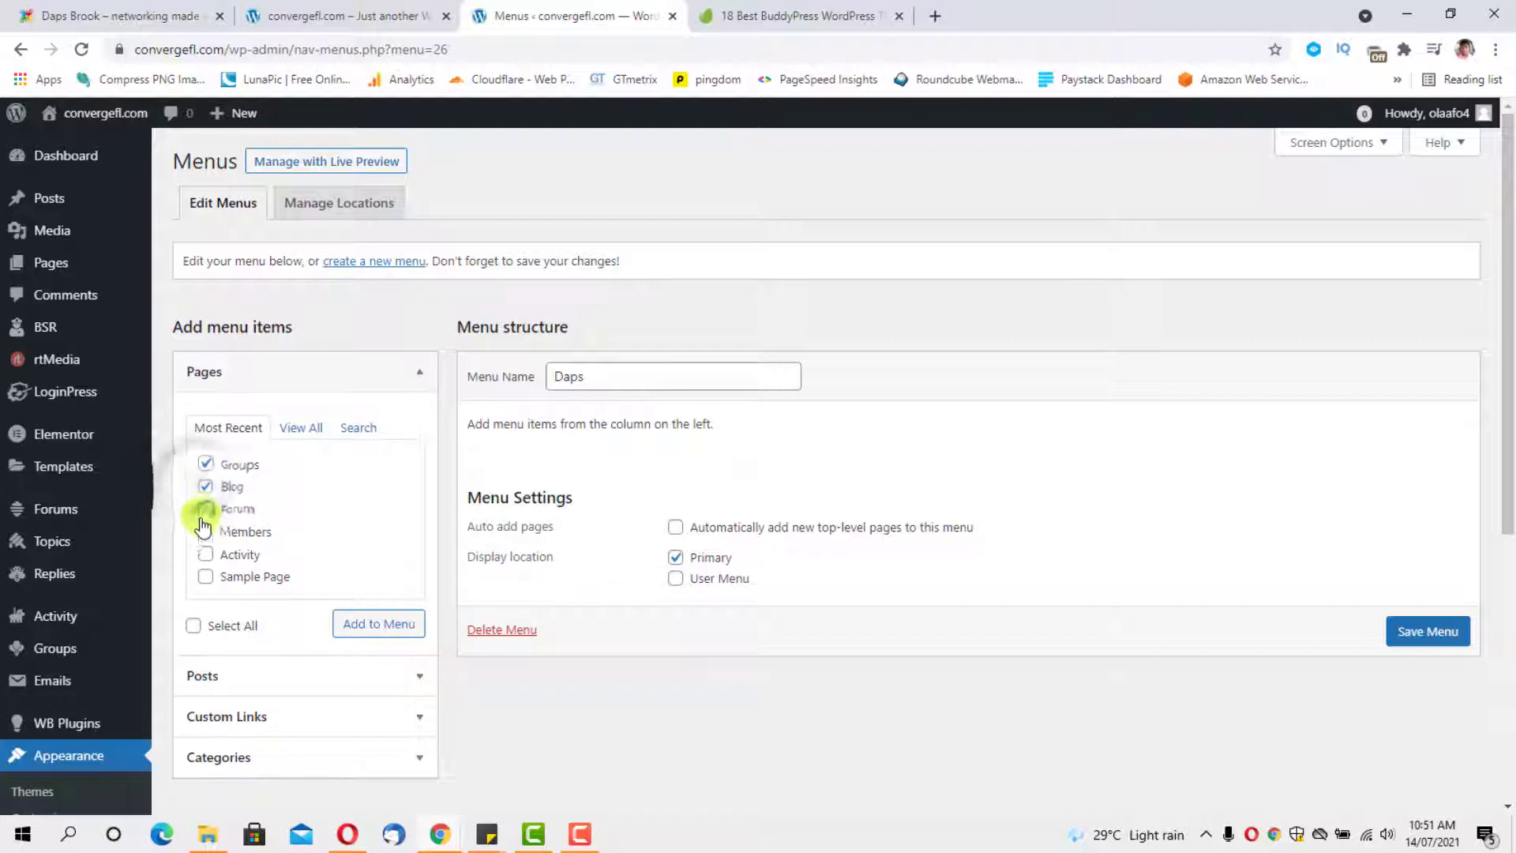
{"action": "left_click", "coordinate": [205, 532]}
{"action": "left_click", "coordinate": [206, 554]}
{"action": "scroll", "coordinate": [332, 541], "scroll_direction": "down", "scroll_amount": 2}
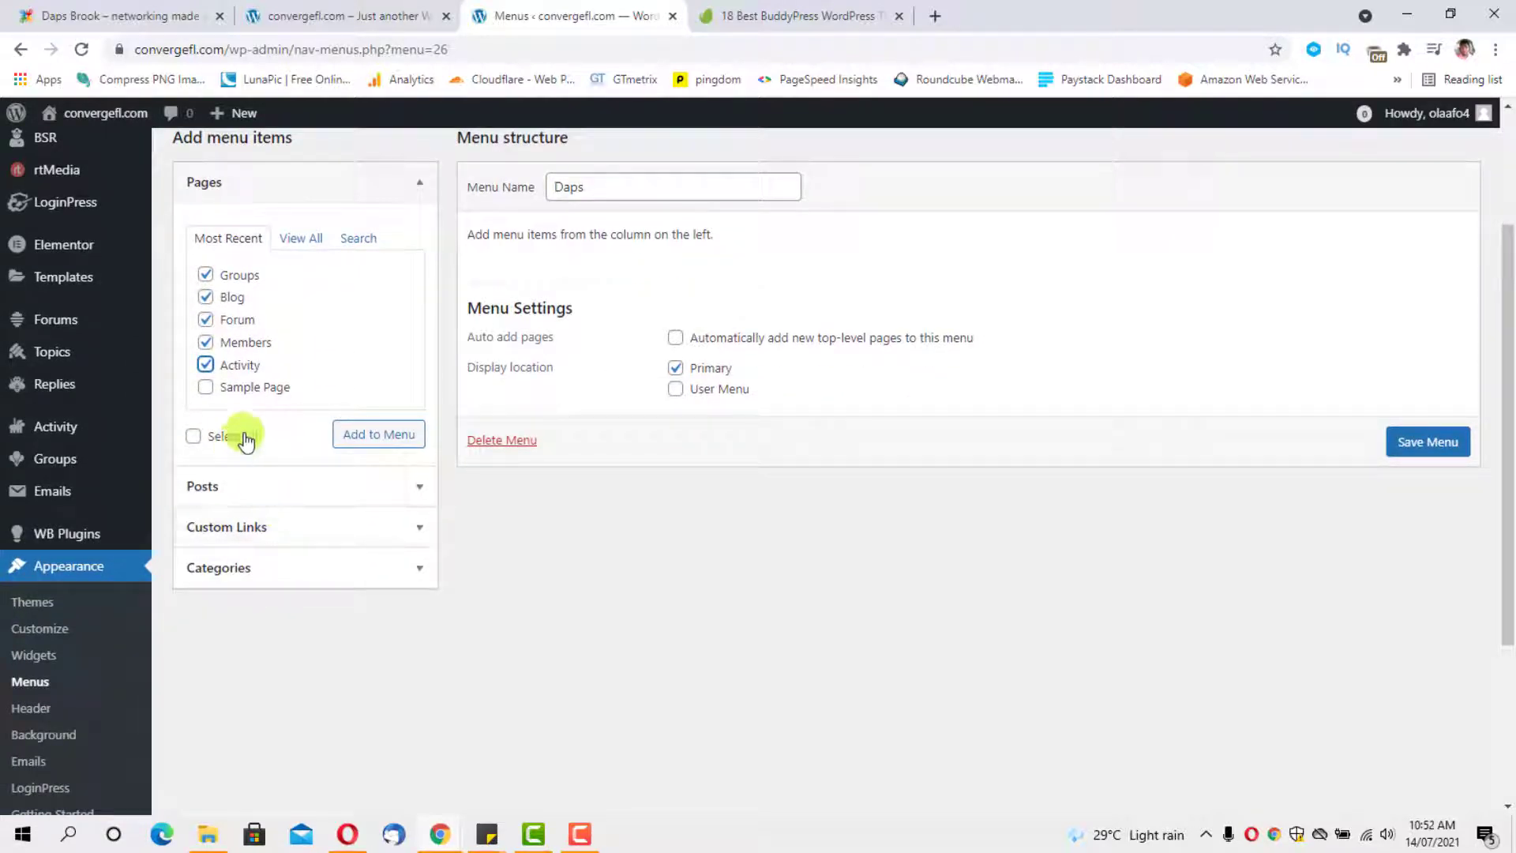
{"action": "left_click", "coordinate": [377, 444]}
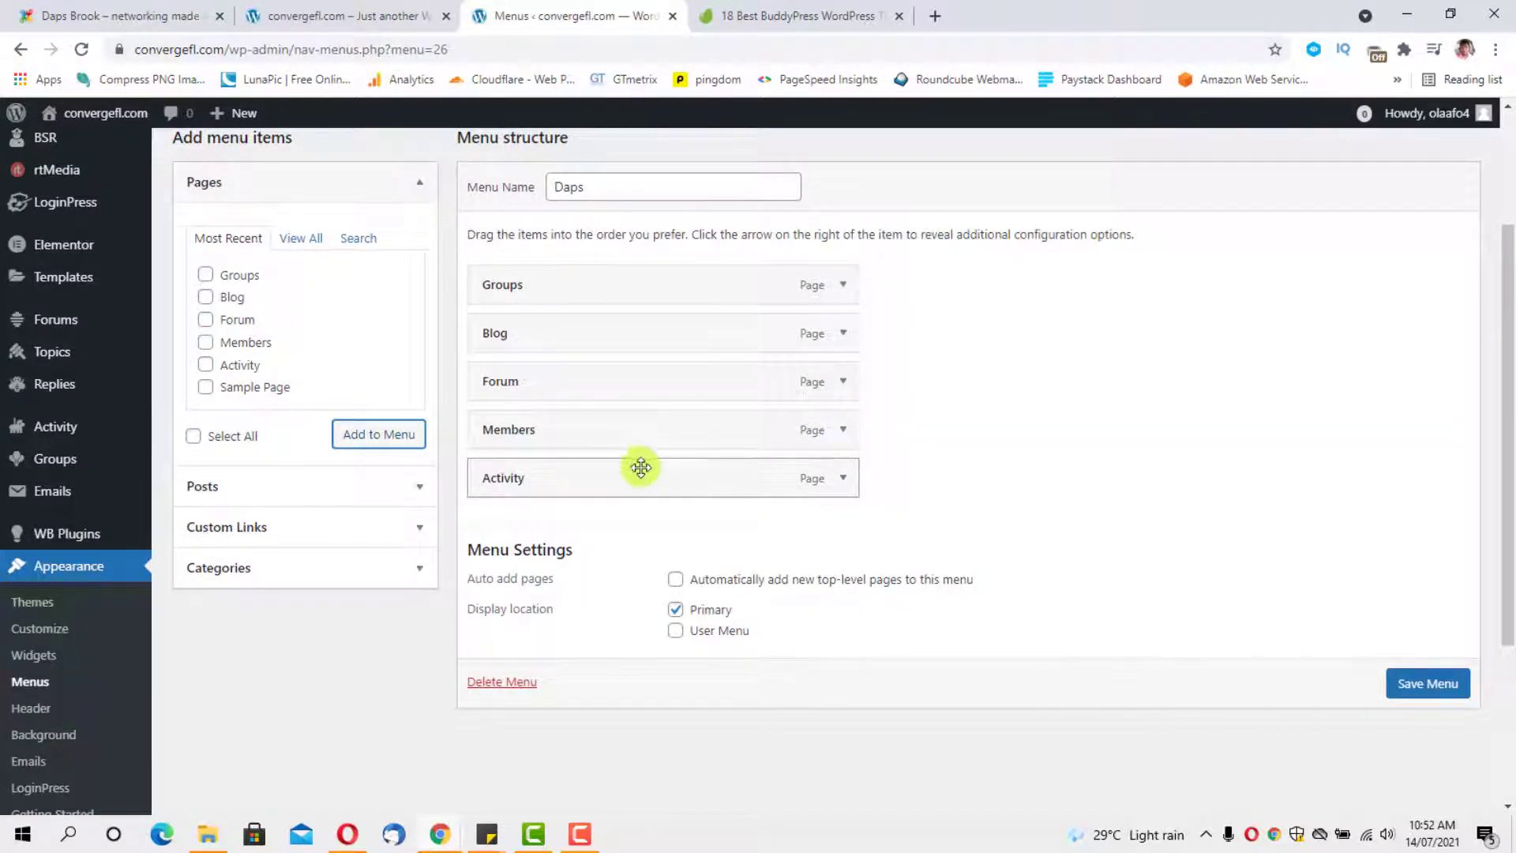
Reorder the menu items to Activity, Groups, Members, Forum, Blog and save the menu.
{"action": "left_click_drag", "start_coordinate": [595, 488], "coordinate": [637, 311]}
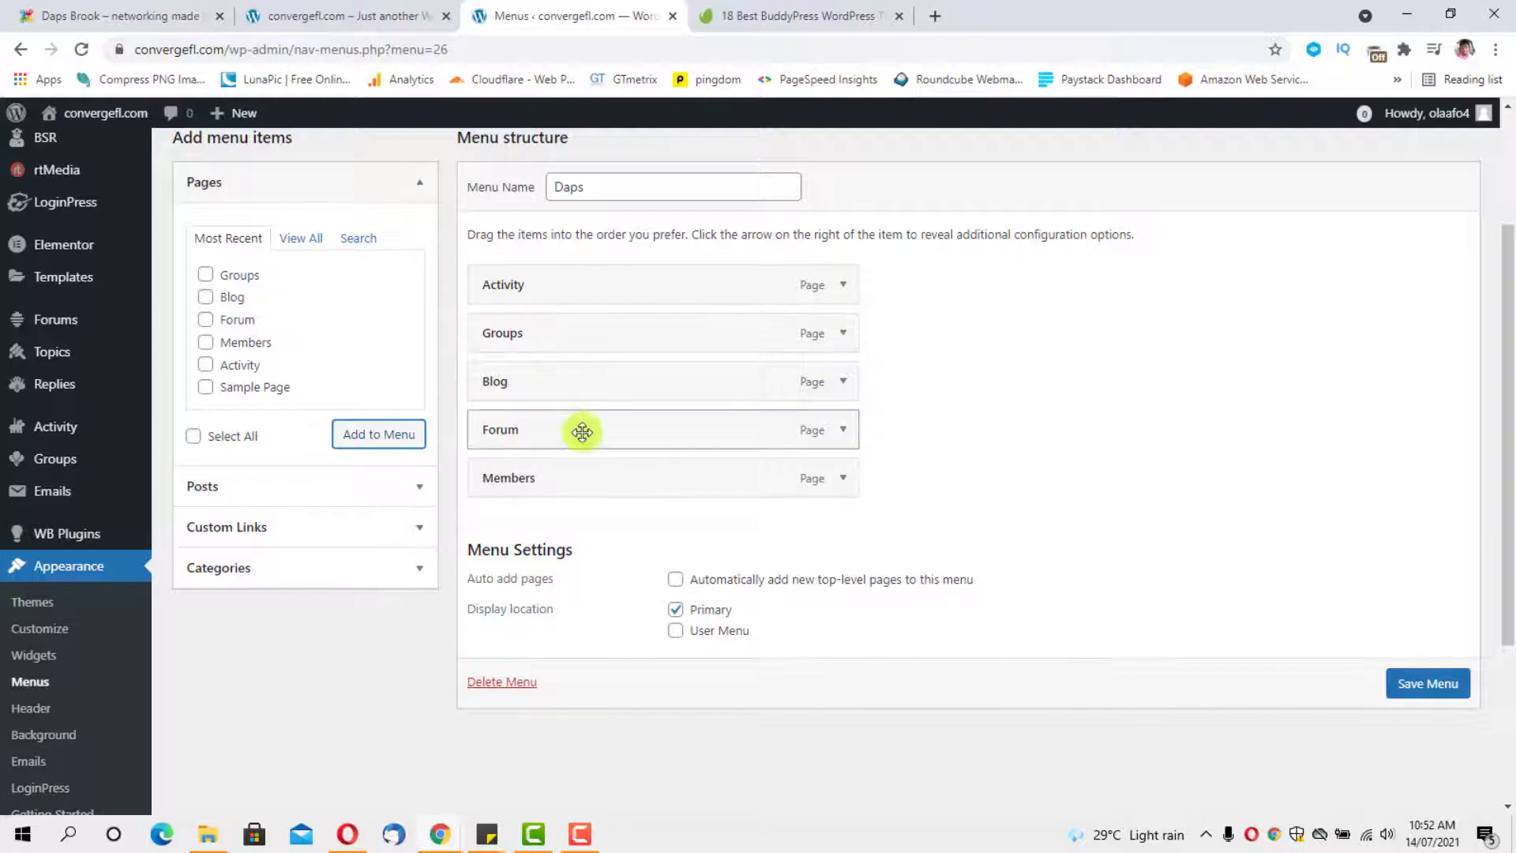
{"action": "left_click_drag", "start_coordinate": [565, 477], "coordinate": [561, 376]}
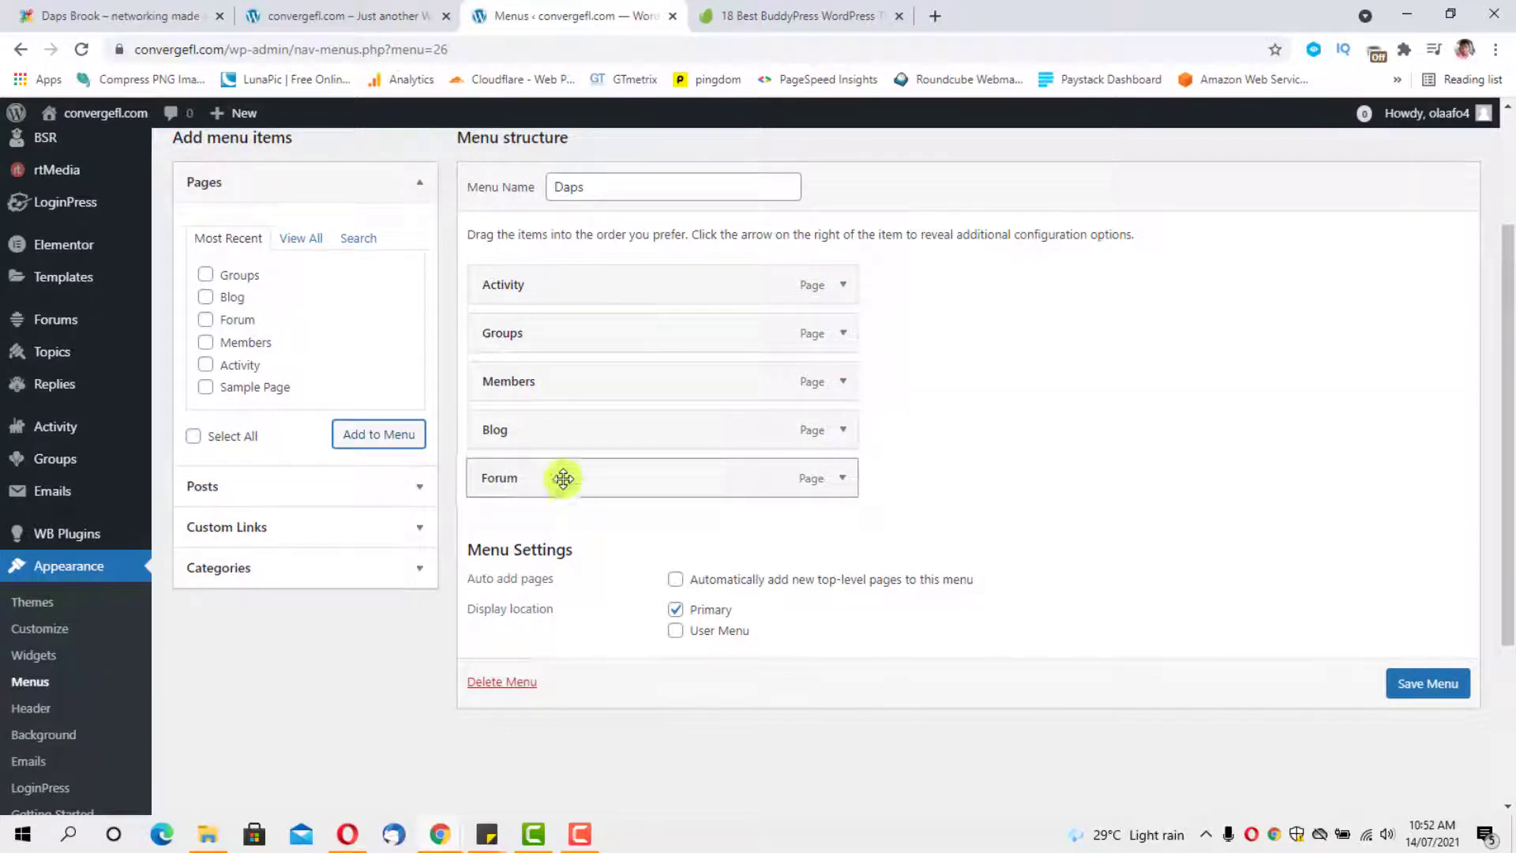
{"action": "left_click_drag", "start_coordinate": [562, 477], "coordinate": [548, 433]}
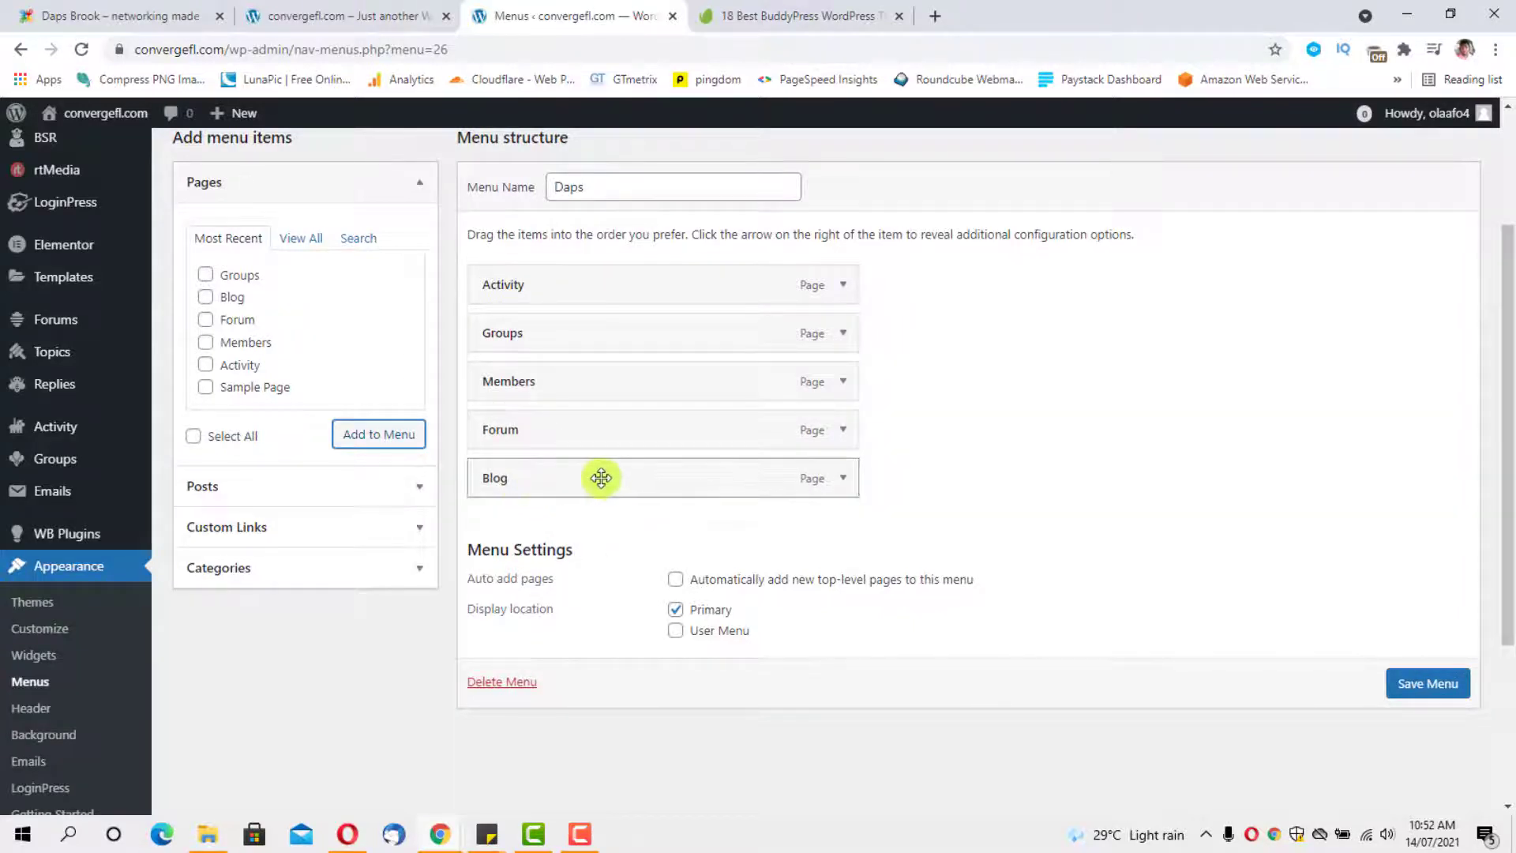
{"action": "left_click", "coordinate": [1418, 684]}
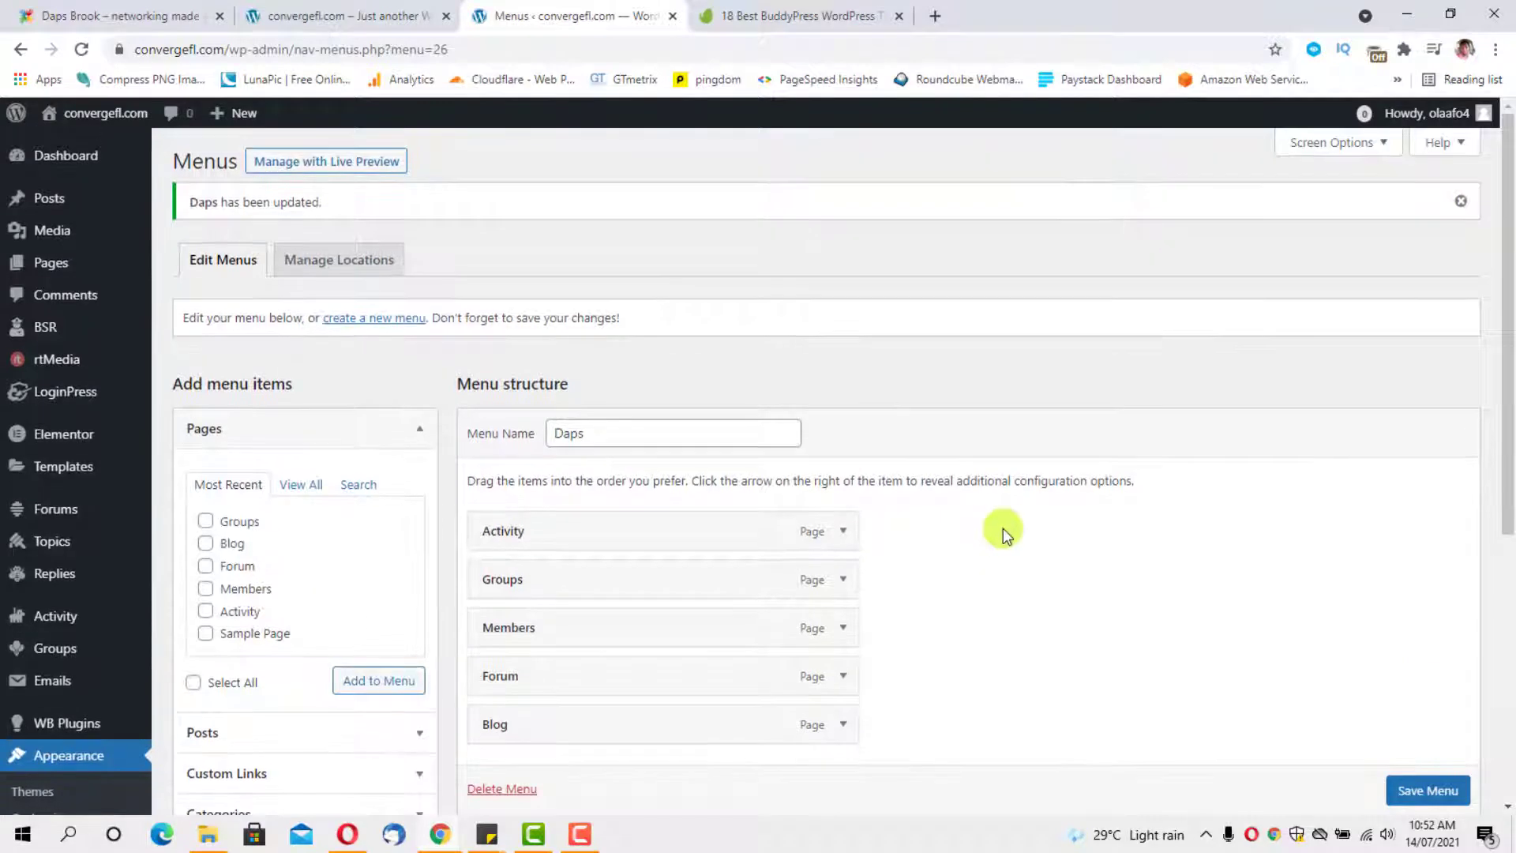
Reload the convergefl.com front page and compare its header menu with the one on dapsbrook.com.
{"action": "left_click", "coordinate": [316, 16]}
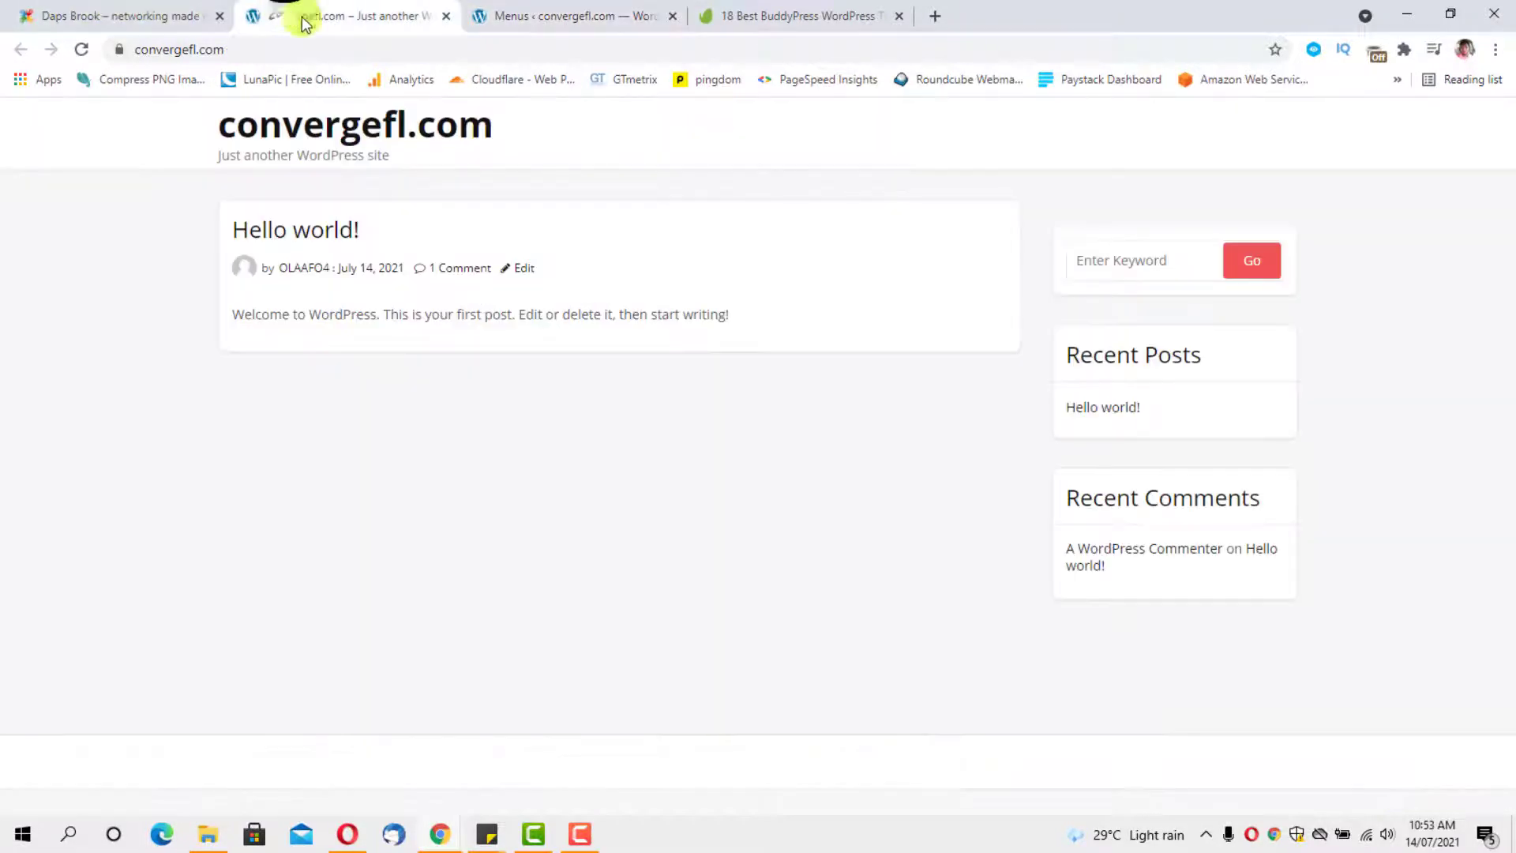
{"action": "left_click", "coordinate": [82, 50]}
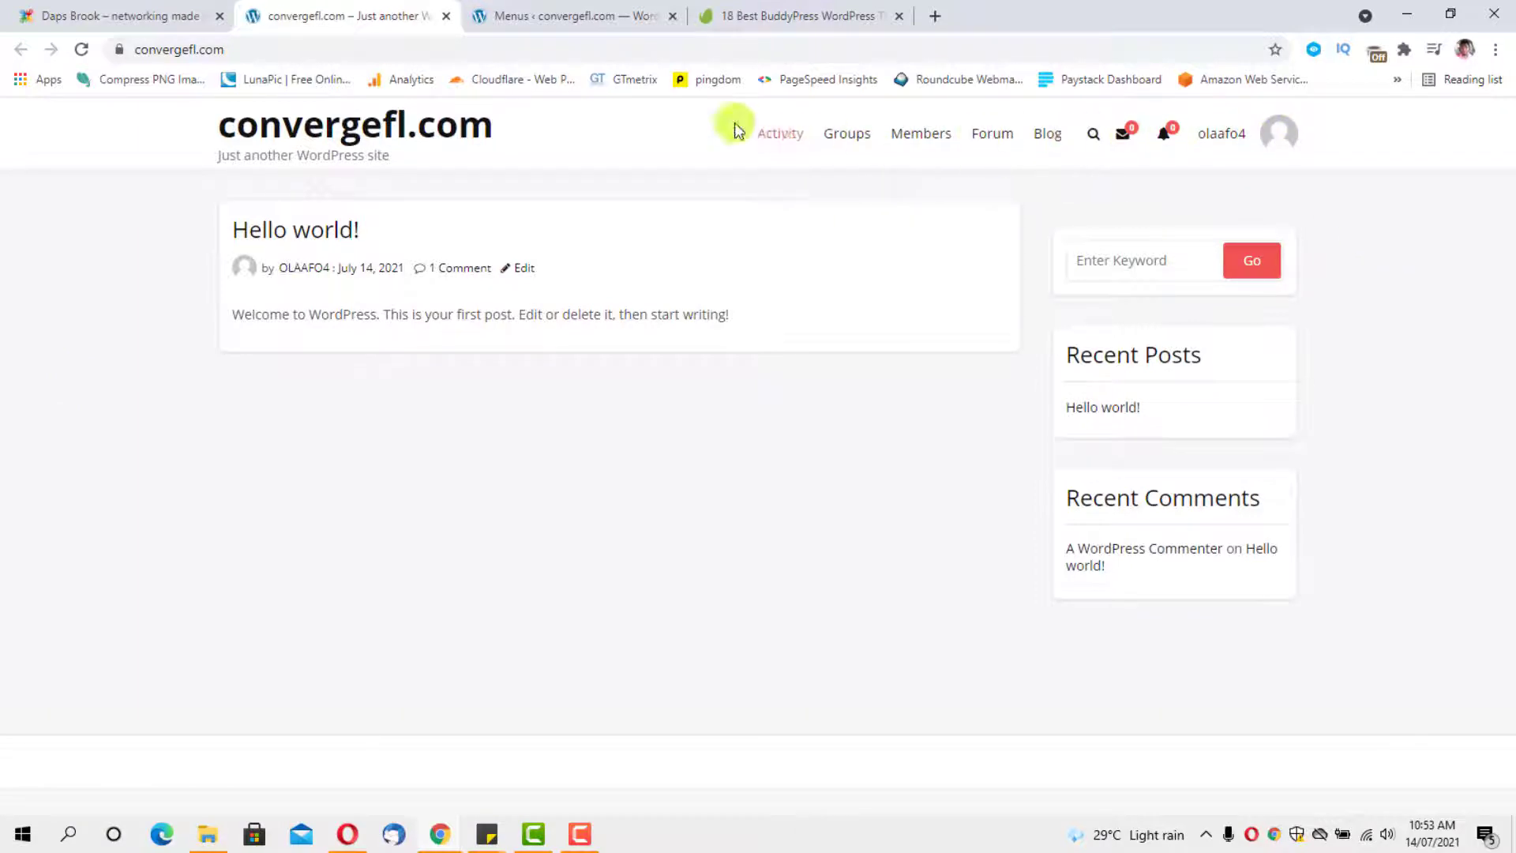
{"action": "left_click", "coordinate": [168, 22]}
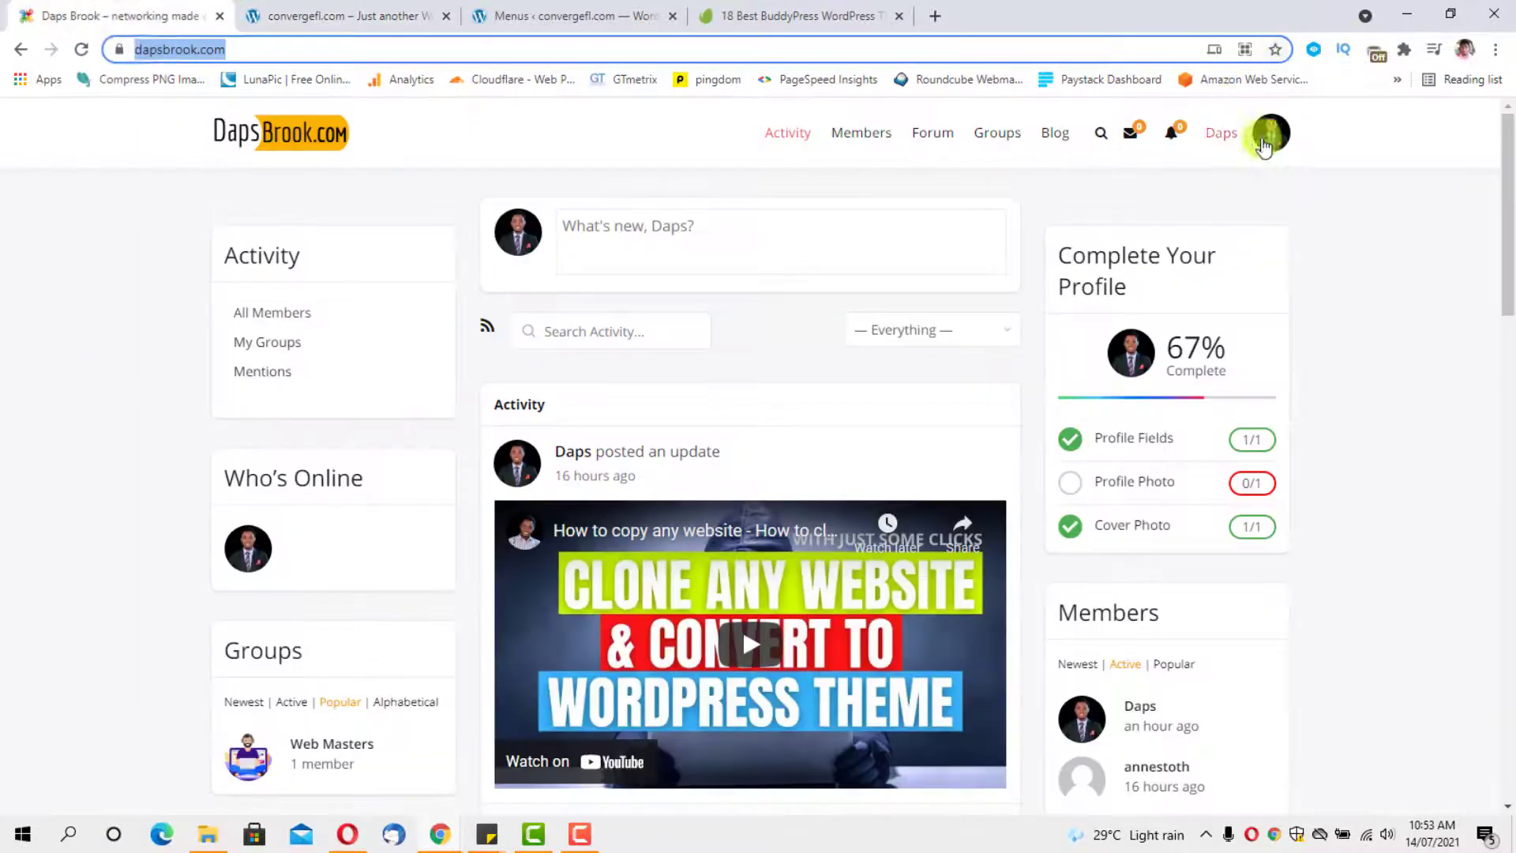
{"action": "left_click", "coordinate": [361, 17]}
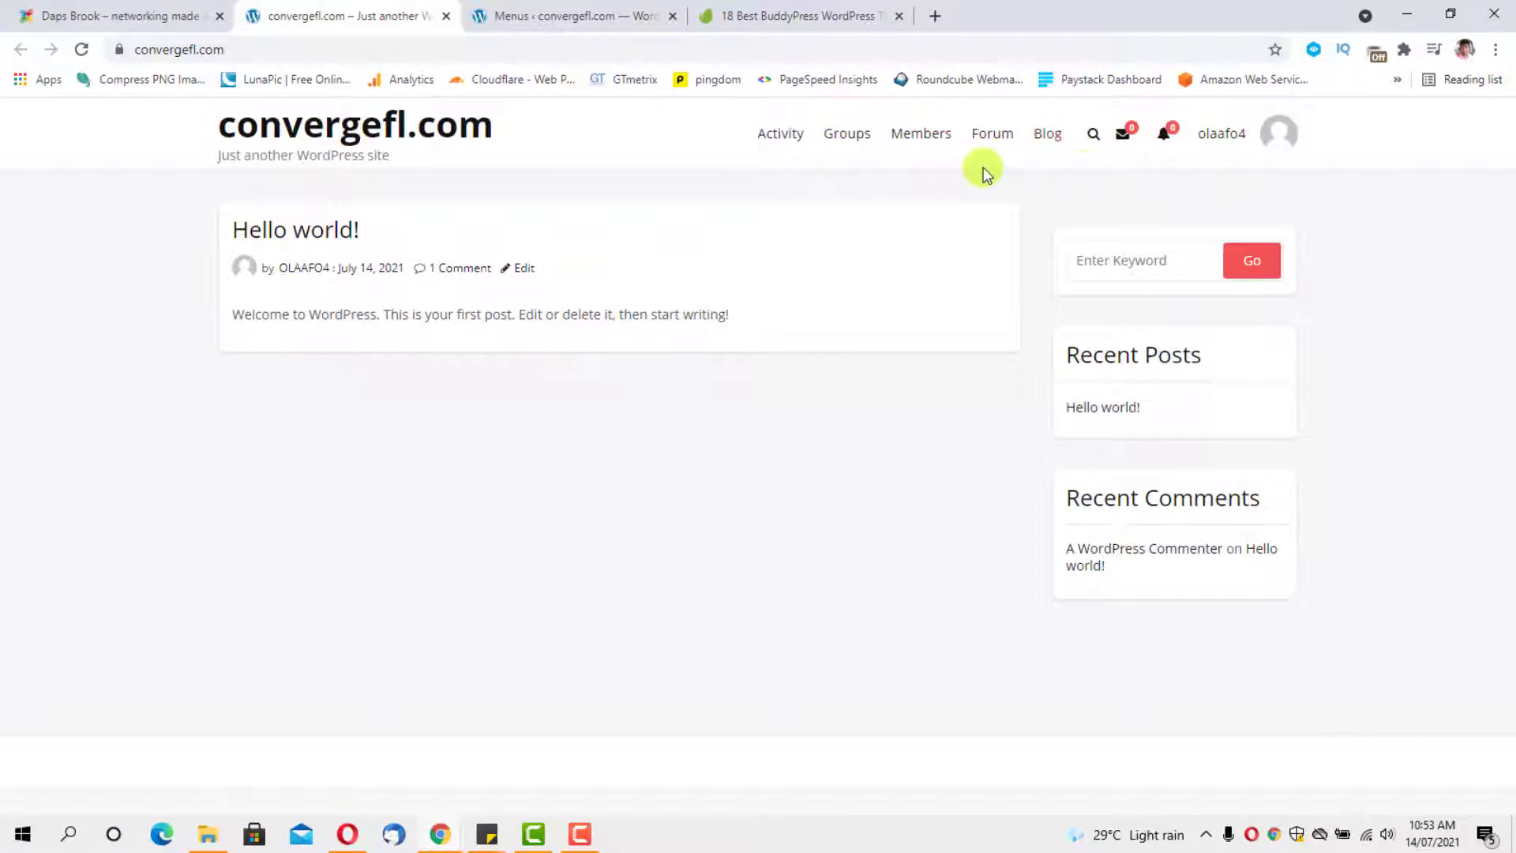
{"action": "left_click", "coordinate": [156, 19]}
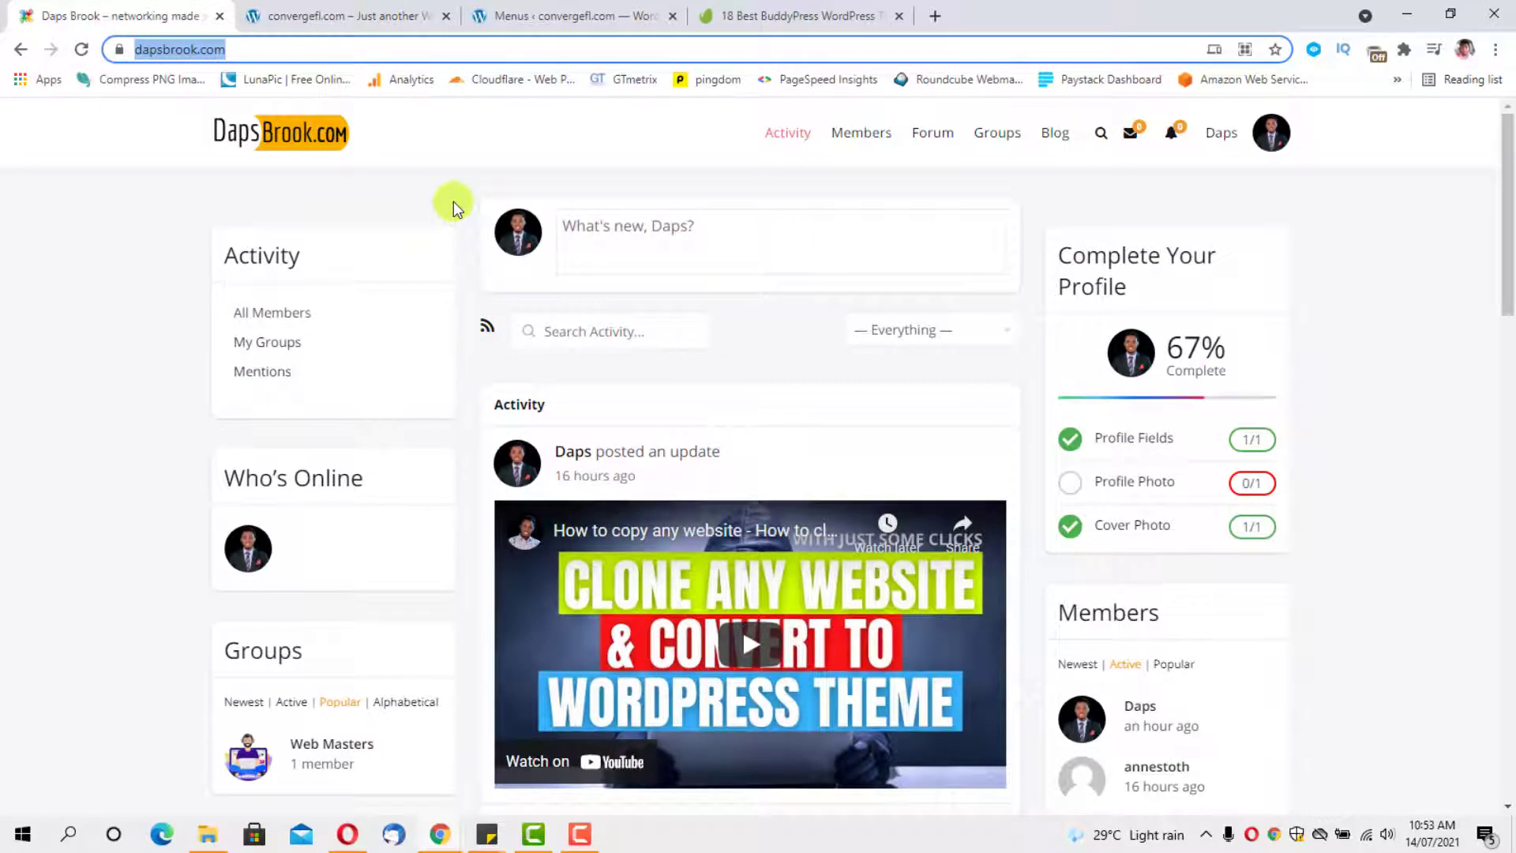
{"action": "left_click", "coordinate": [336, 16]}
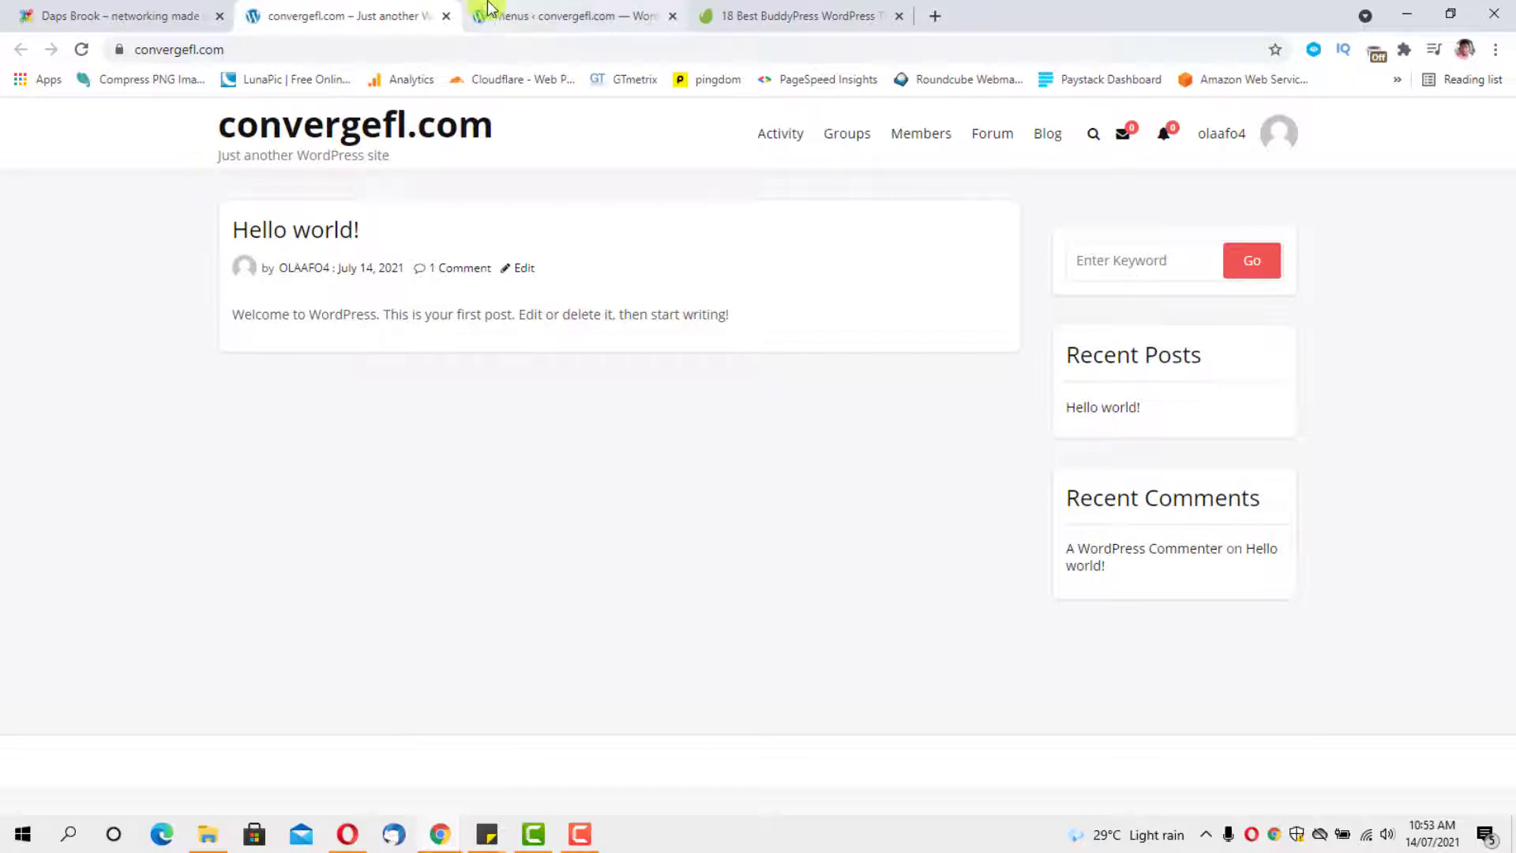
Return to the menu editor and copy the link address of the admin account's Log Out link.
{"action": "left_click", "coordinate": [544, 17]}
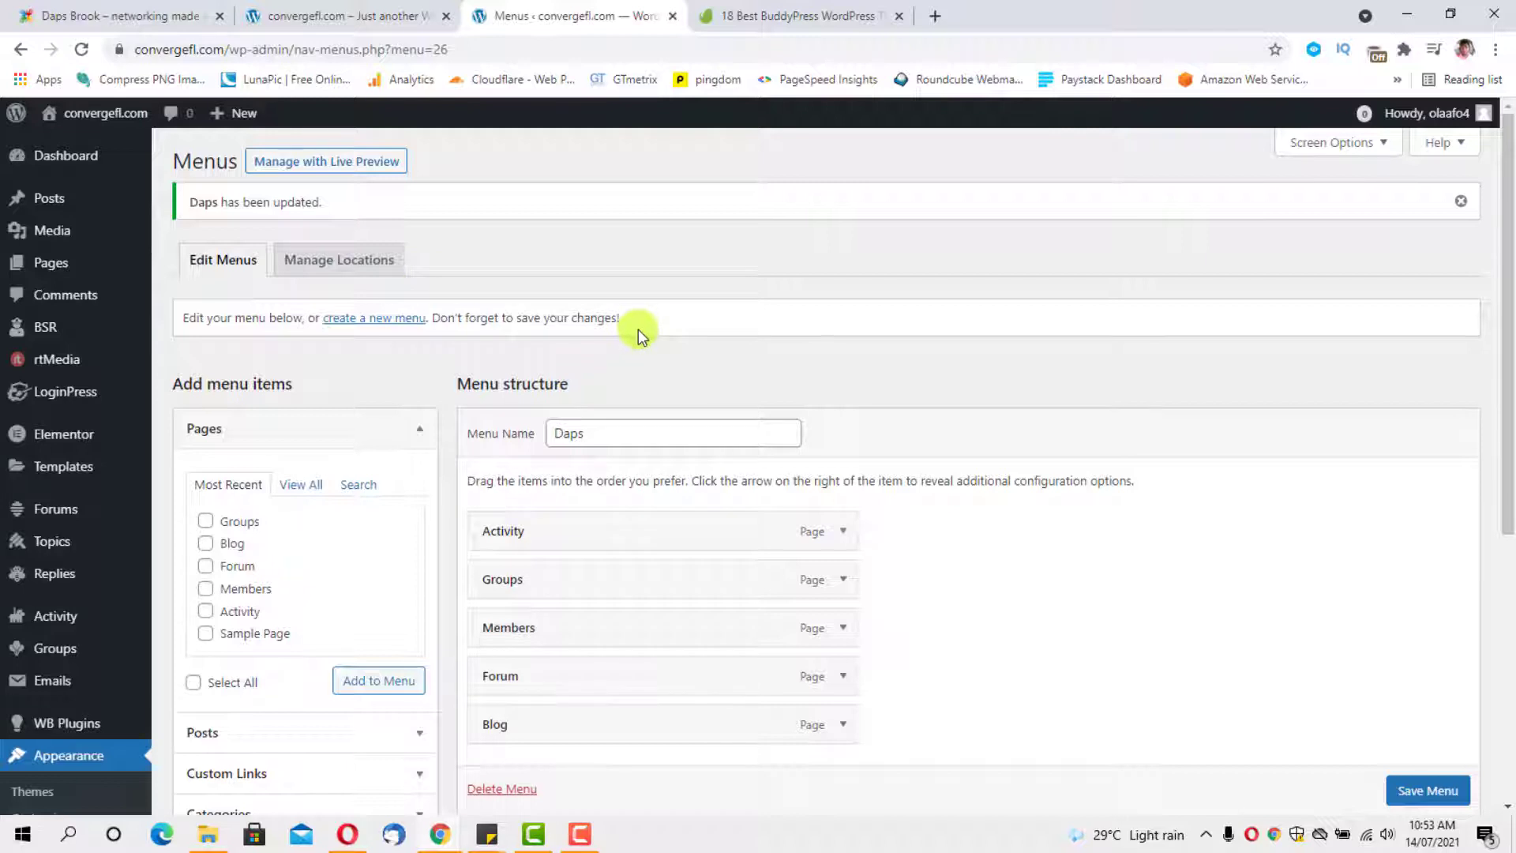
{"action": "scroll", "coordinate": [640, 330], "scroll_direction": "down", "scroll_amount": 3}
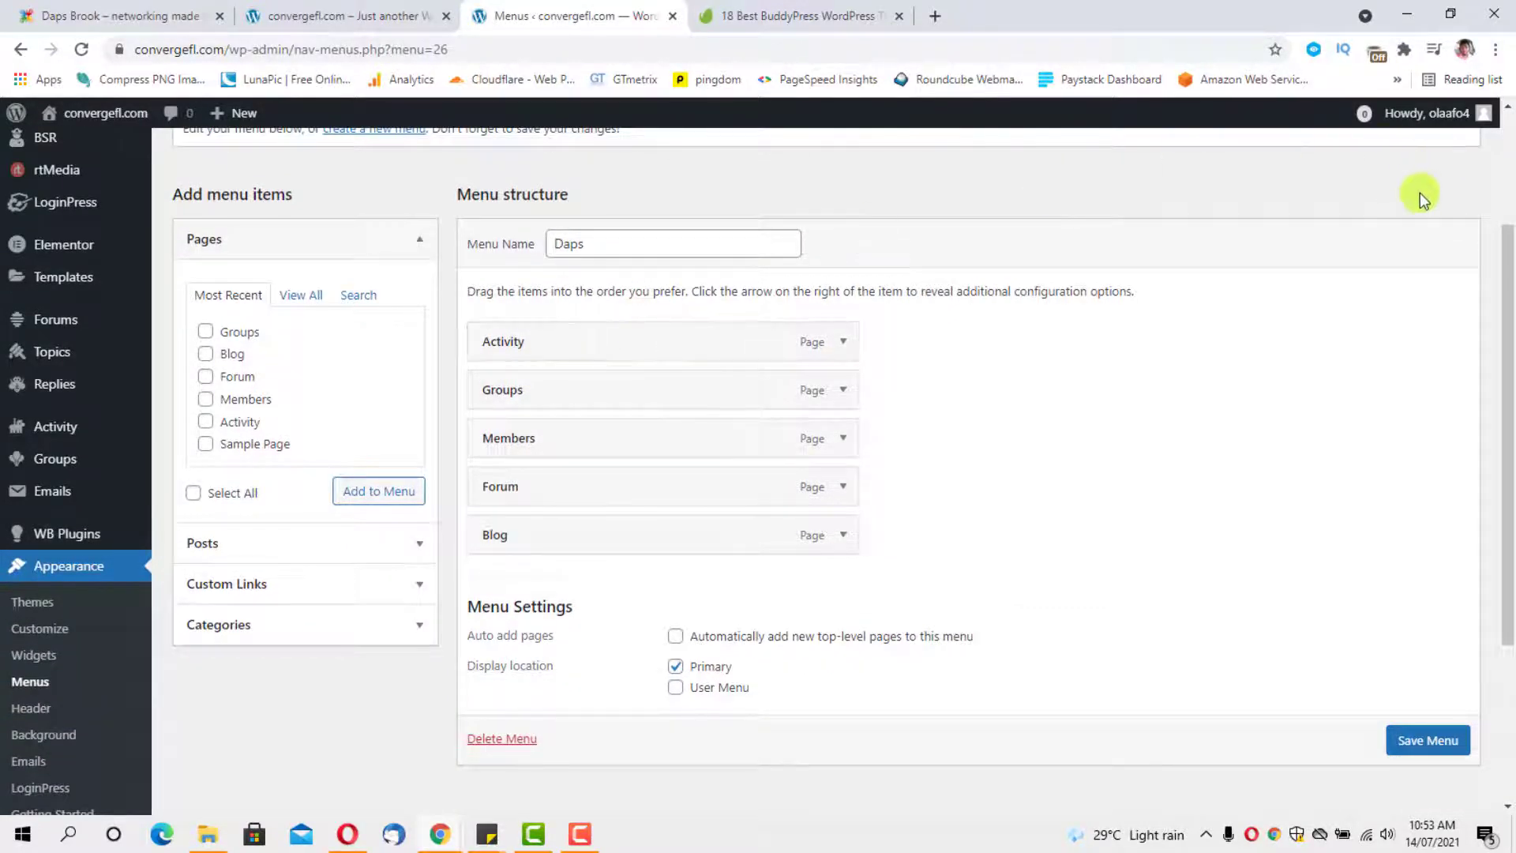
{"action": "mouse_move", "coordinate": [1418, 117]}
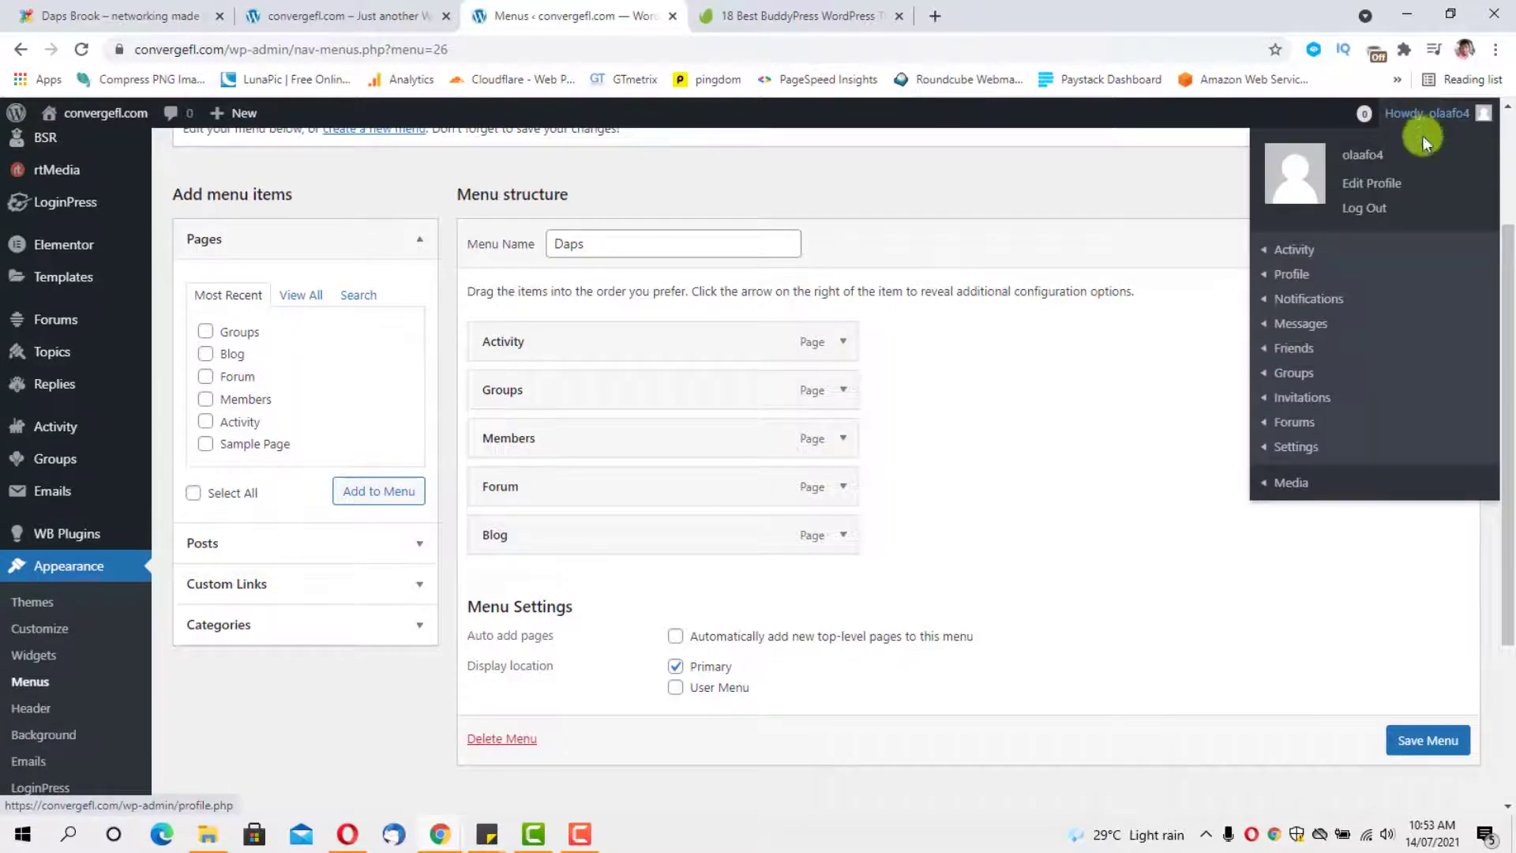
{"action": "right_click", "coordinate": [1366, 210]}
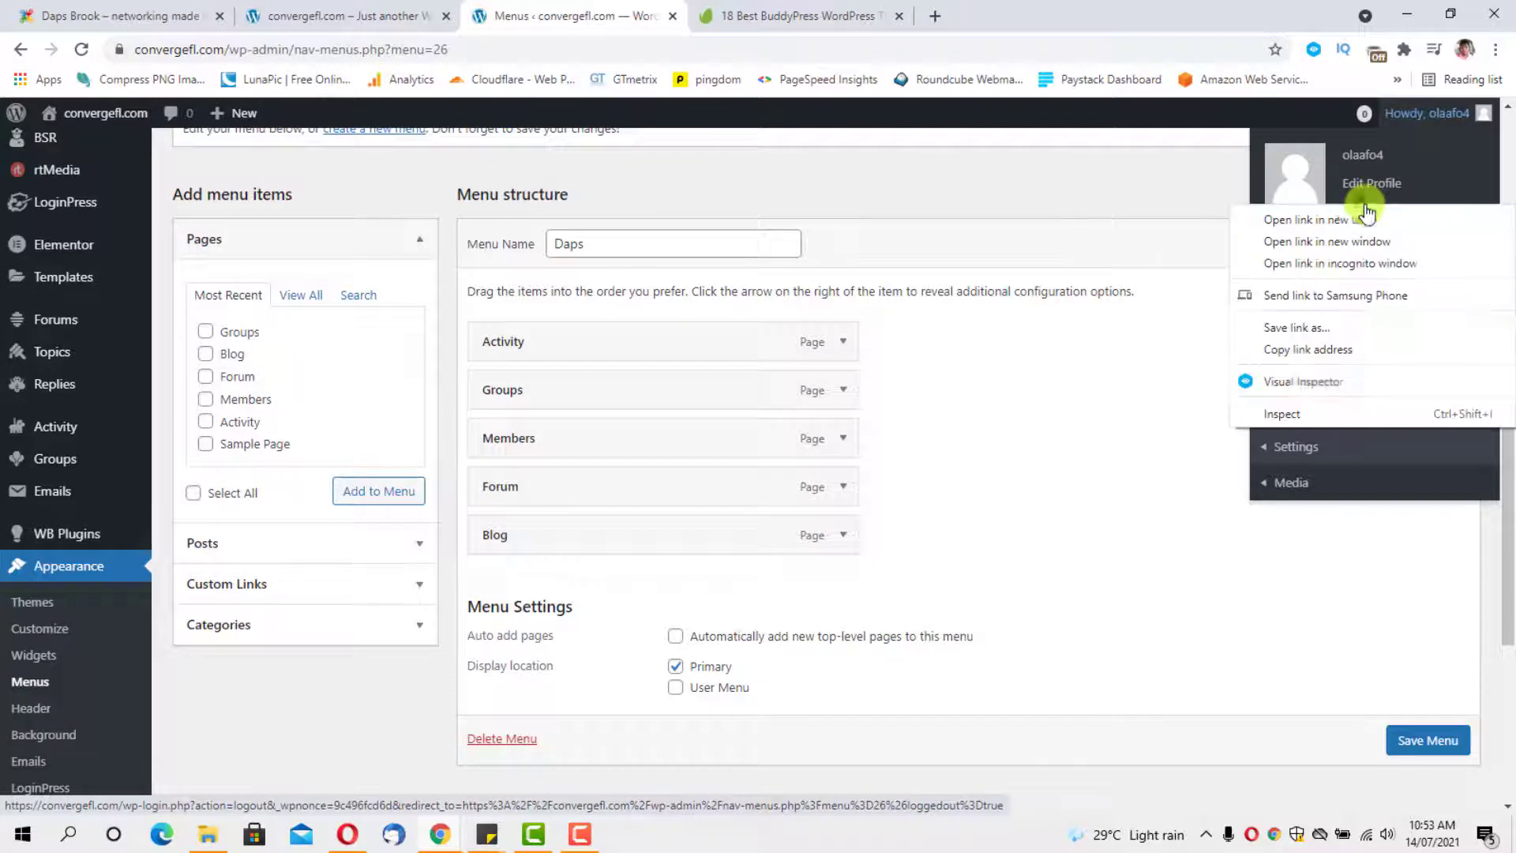
{"action": "left_click", "coordinate": [1302, 349]}
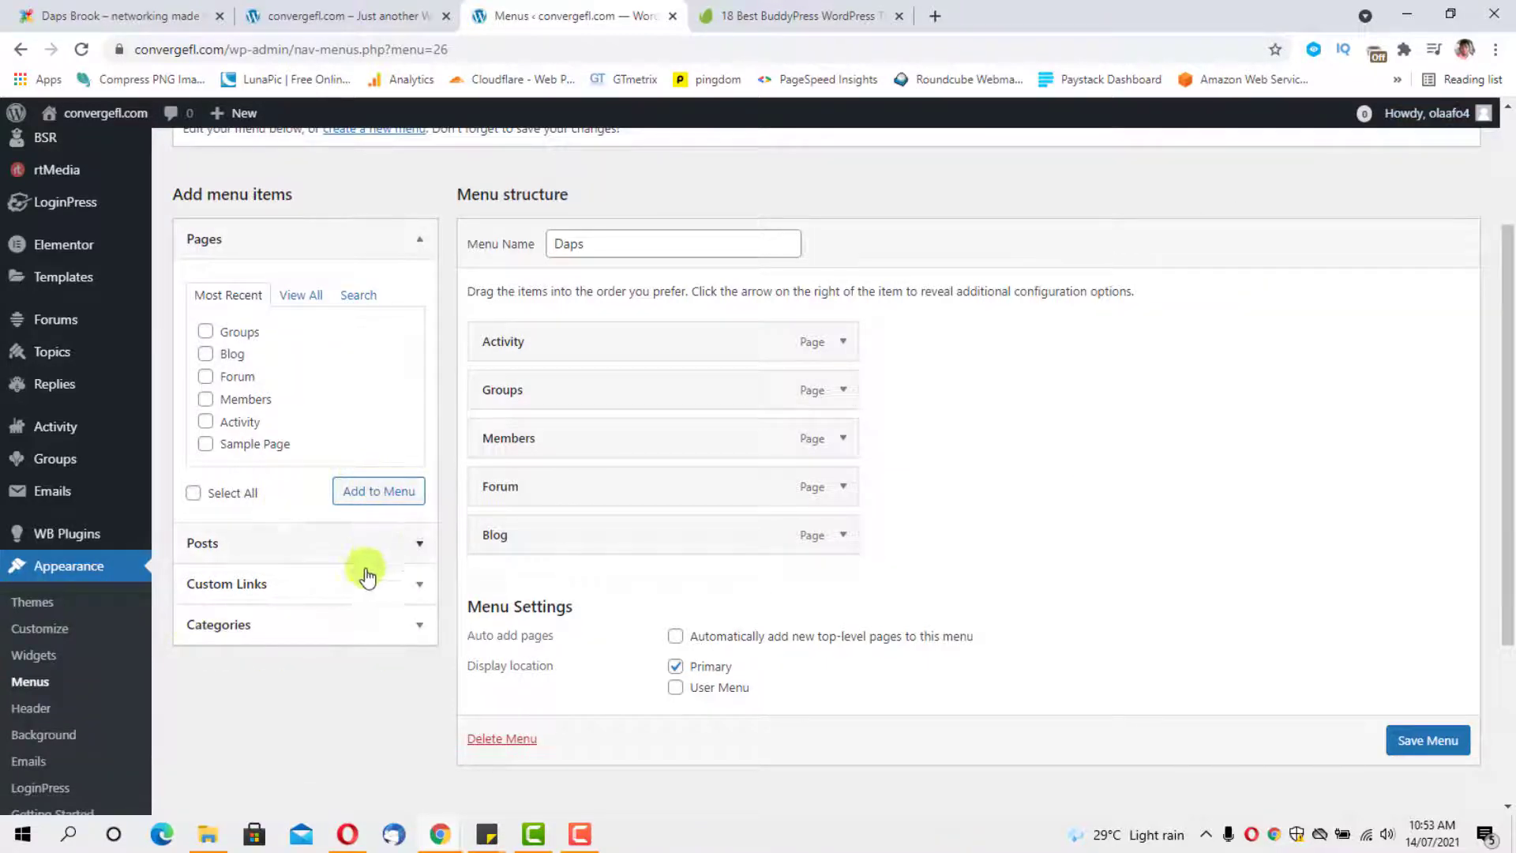
{"action": "left_click", "coordinate": [256, 582]}
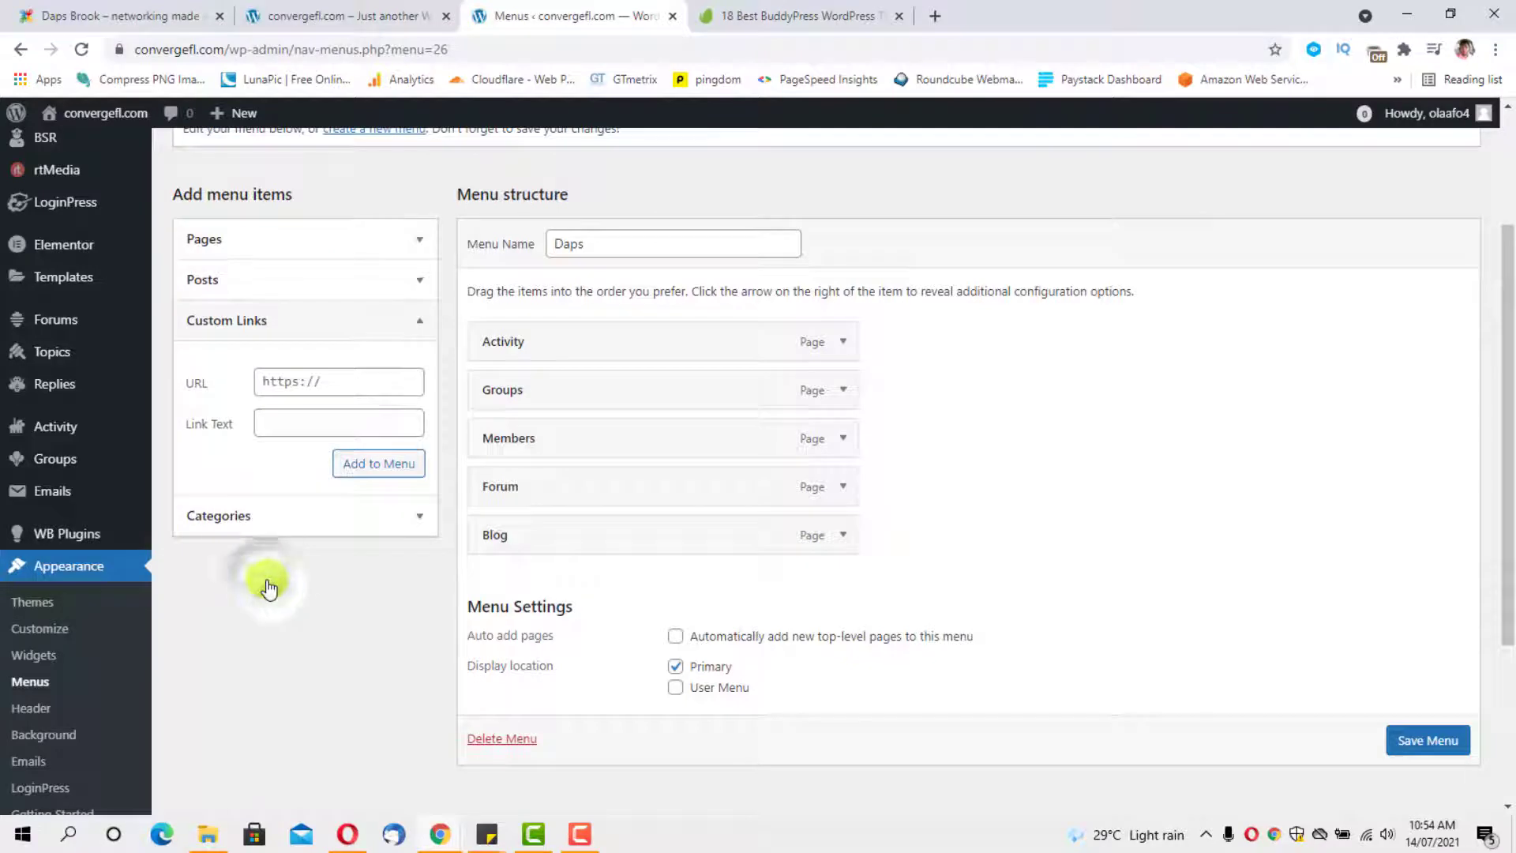
{"action": "right_click", "coordinate": [273, 383]}
{"action": "left_click", "coordinate": [320, 524]}
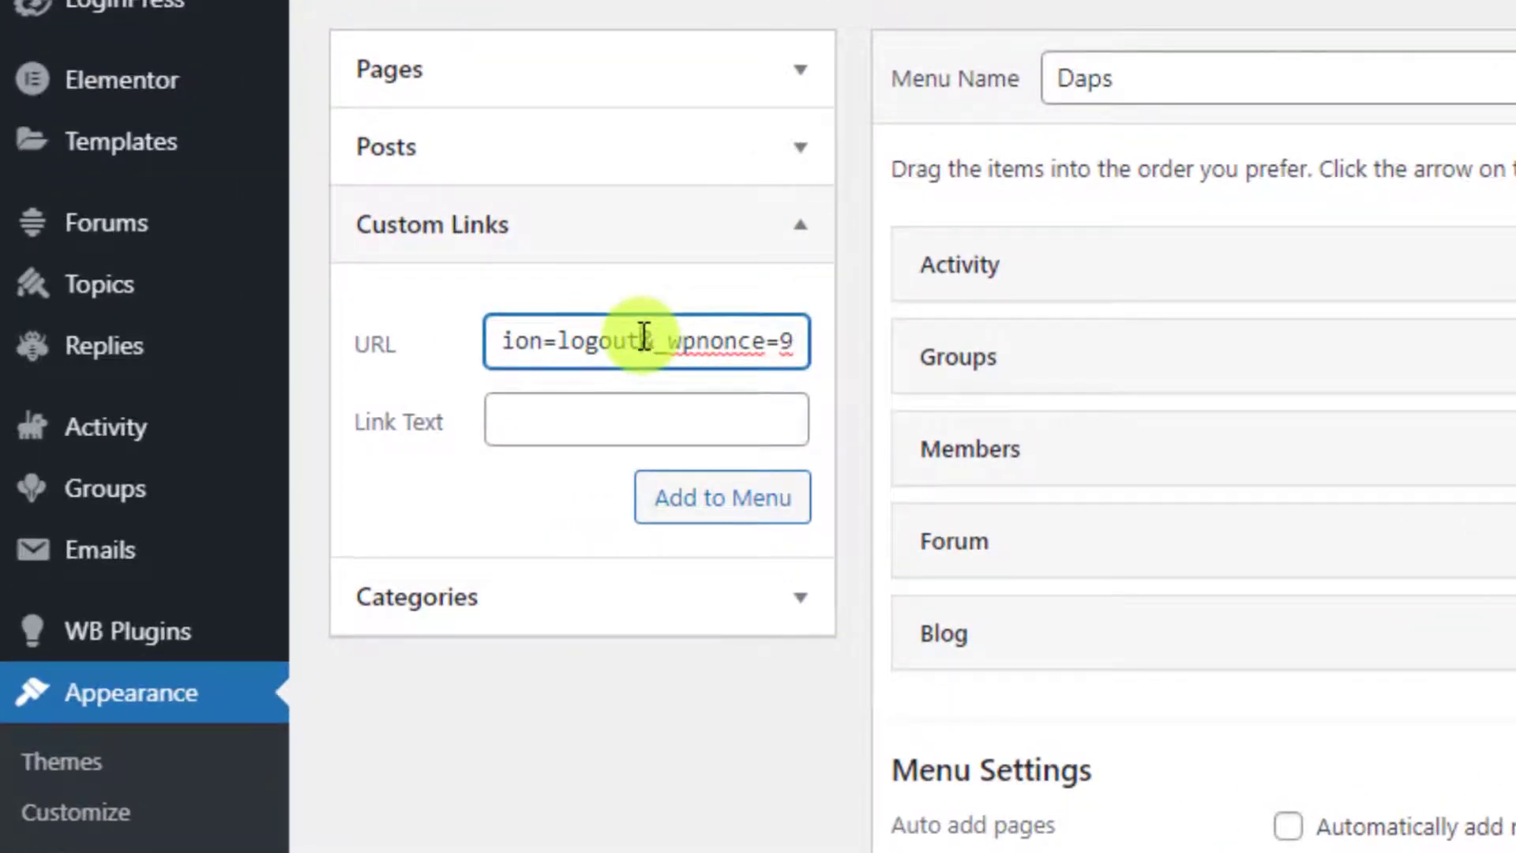
{"action": "left_click_drag", "start_coordinate": [643, 340], "coordinate": [878, 365]}
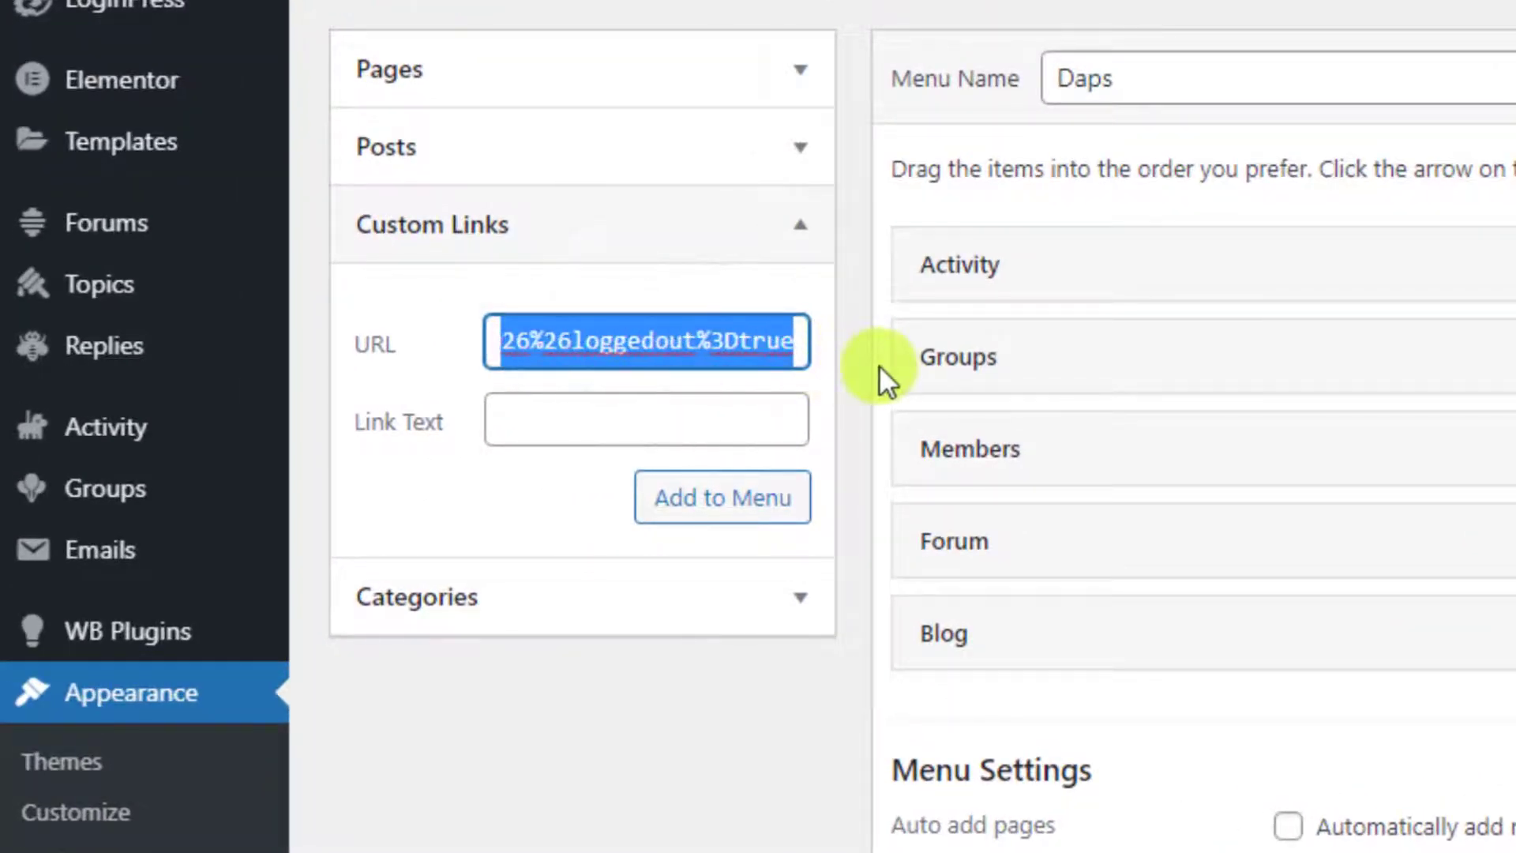
{"action": "key", "text": "BackSpace"}
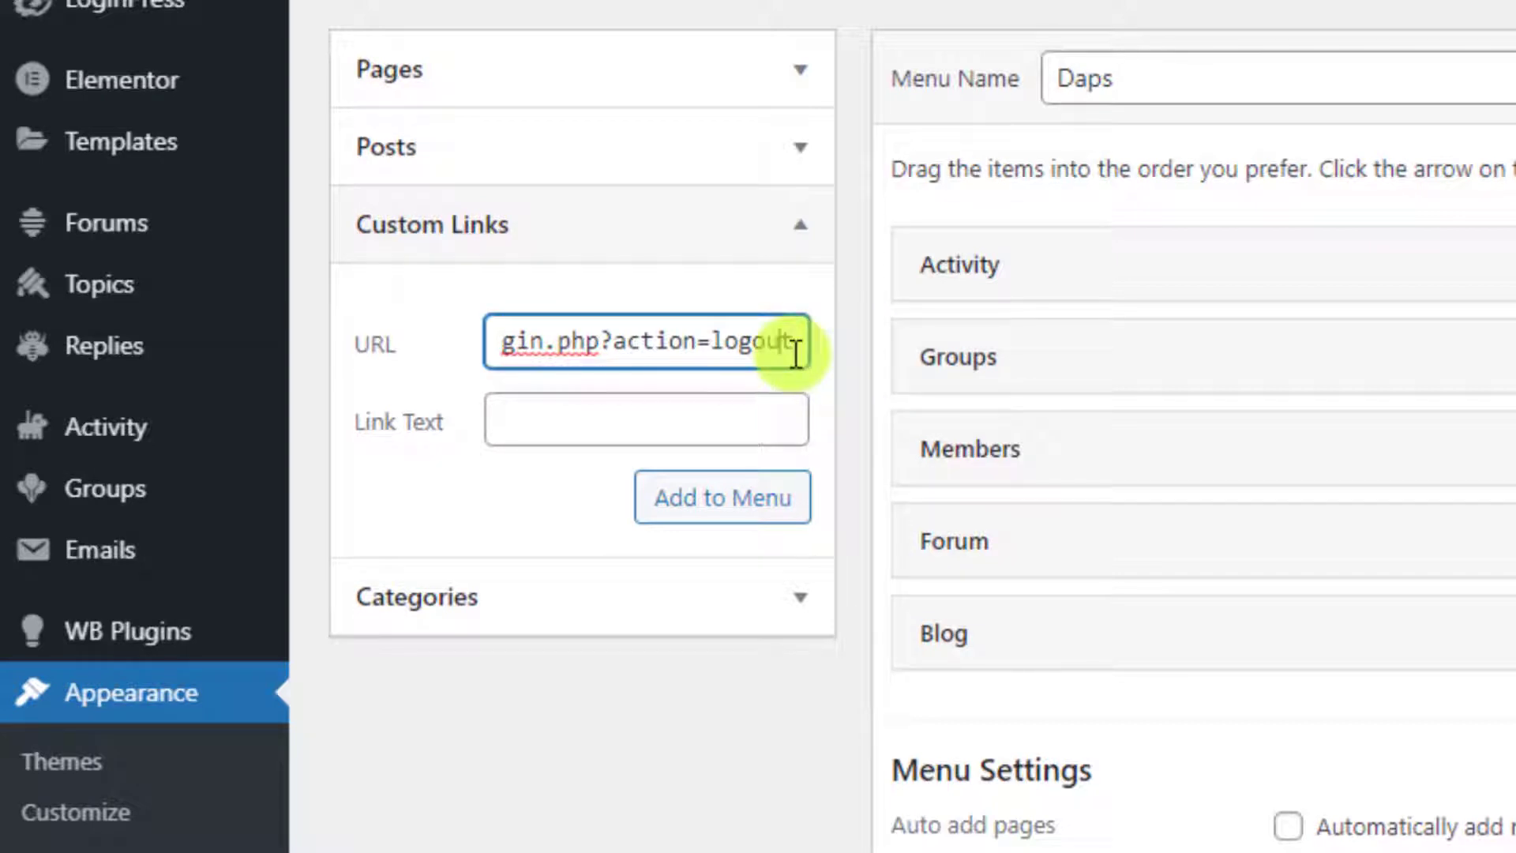
Check the custom link's URL from its beginning through to its action parameter.
{"action": "key", "text": "Left"}
{"action": "key", "text": "Left"}
{"action": "key", "text": "Left"}
{"action": "key", "text": "Left"}
{"action": "key", "text": "Left"}
{"action": "key", "text": "Left"}
{"action": "key", "text": "Left"}
{"action": "key", "text": "Left"}
{"action": "key", "text": "Left"}
{"action": "key", "text": "Left"}
{"action": "key", "text": "Left"}
{"action": "key", "text": "Left"}
{"action": "key", "text": "Left"}
{"action": "key", "text": "Left"}
{"action": "key", "text": "Left"}
{"action": "key", "text": "Left"}
{"action": "key", "text": "Left"}
{"action": "key", "text": "Left"}
{"action": "key", "text": "Left"}
{"action": "key", "text": "Left"}
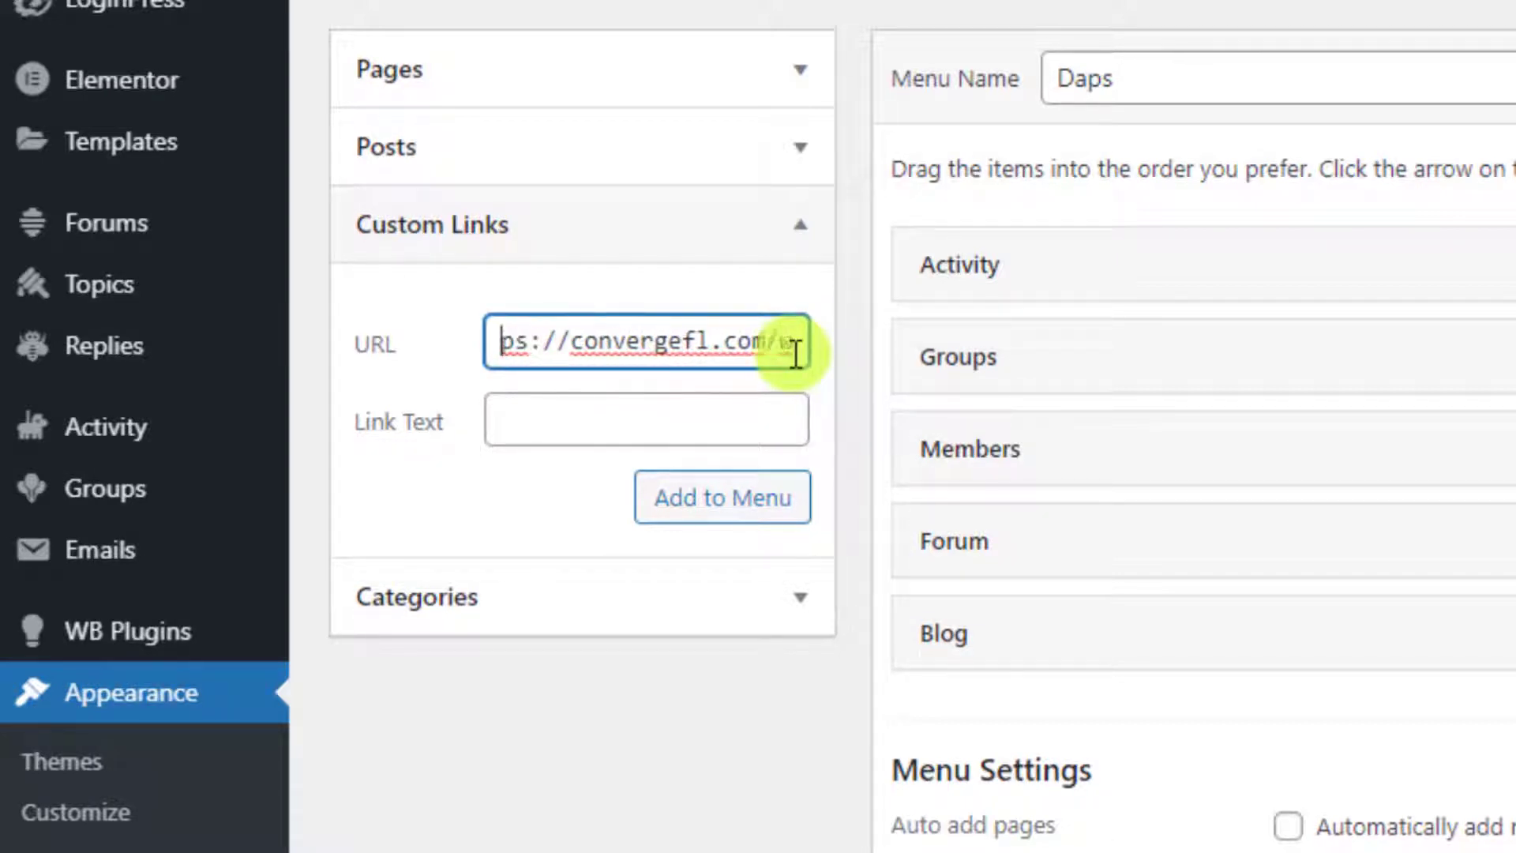
{"action": "key", "text": "End"}
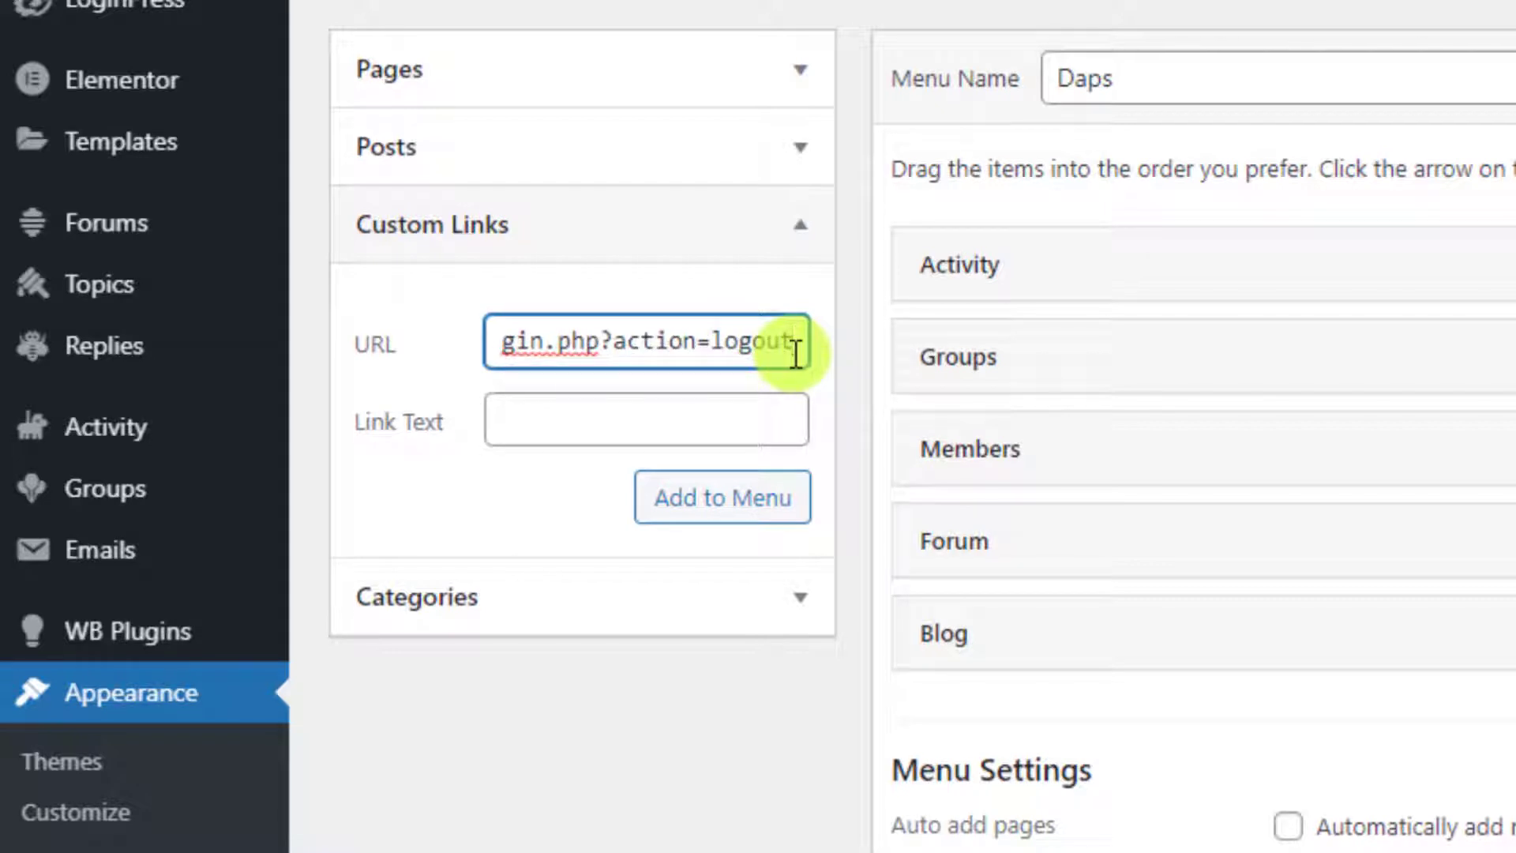
{"action": "key", "text": "Left"}
{"action": "key", "text": "Left"}
{"action": "key", "text": "Left"}
{"action": "key", "text": "Left"}
{"action": "key", "text": "Left"}
{"action": "key", "text": "Left"}
{"action": "key", "text": "Left"}
{"action": "key", "text": "Left"}
{"action": "key", "text": "Left"}
{"action": "key", "text": "Left"}
{"action": "key", "text": "Left"}
{"action": "key", "text": "Left"}
{"action": "key", "text": "Left"}
{"action": "key", "text": "Left"}
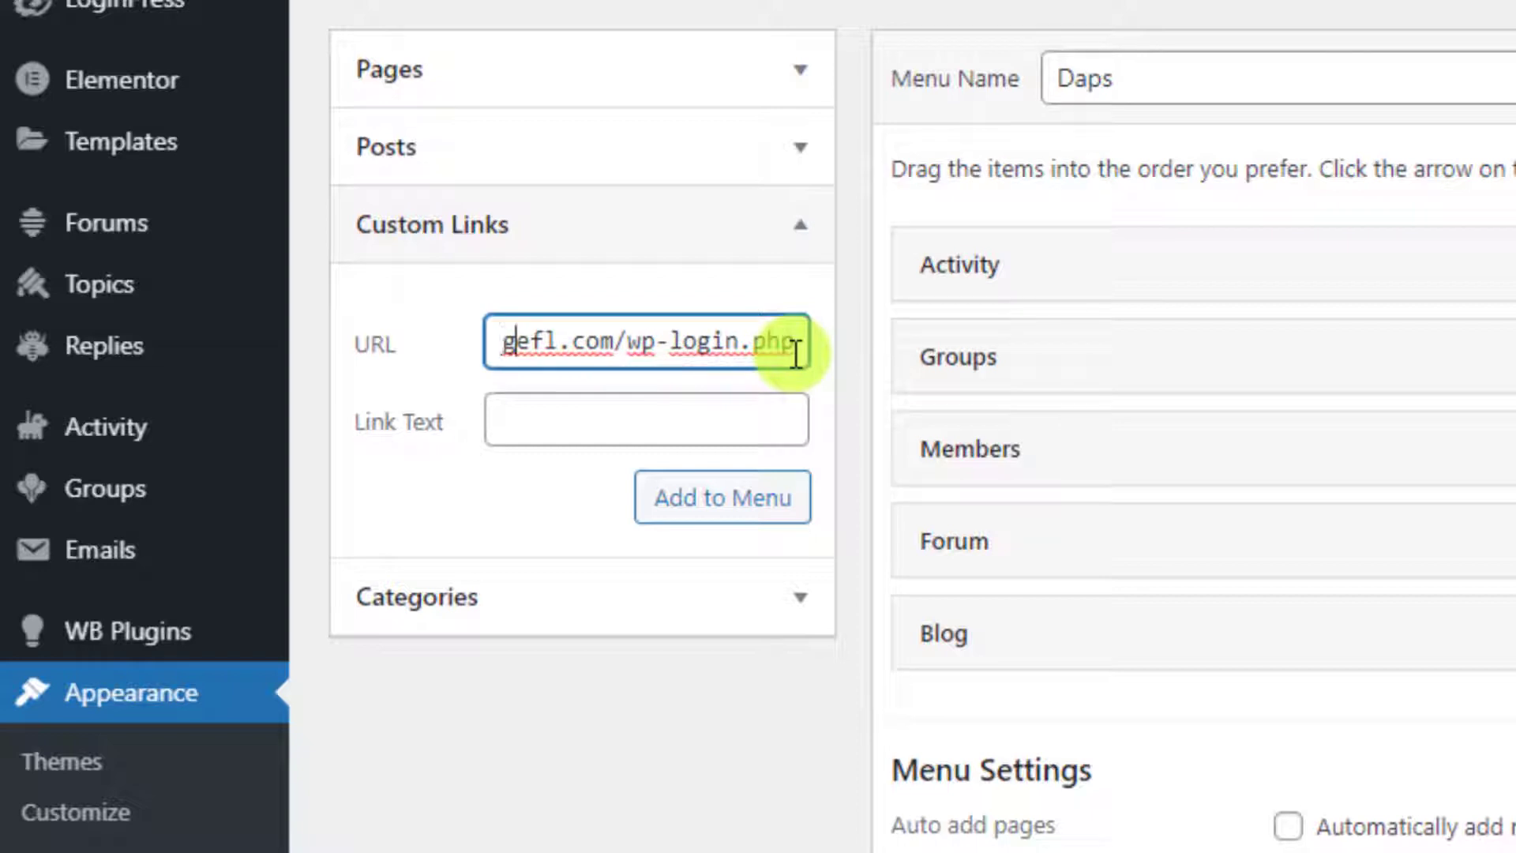
{"action": "key", "text": "Right"}
{"action": "key", "text": "Right"}
{"action": "key", "text": "Right"}
{"action": "key", "text": "Right"}
{"action": "key", "text": "Right"}
{"action": "key", "text": "Right"}
{"action": "key", "text": "Right"}
{"action": "key", "text": "Right"}
{"action": "key", "text": "Right"}
{"action": "key", "text": "Right"}
{"action": "key", "text": "Right"}
{"action": "key", "text": "Right"}
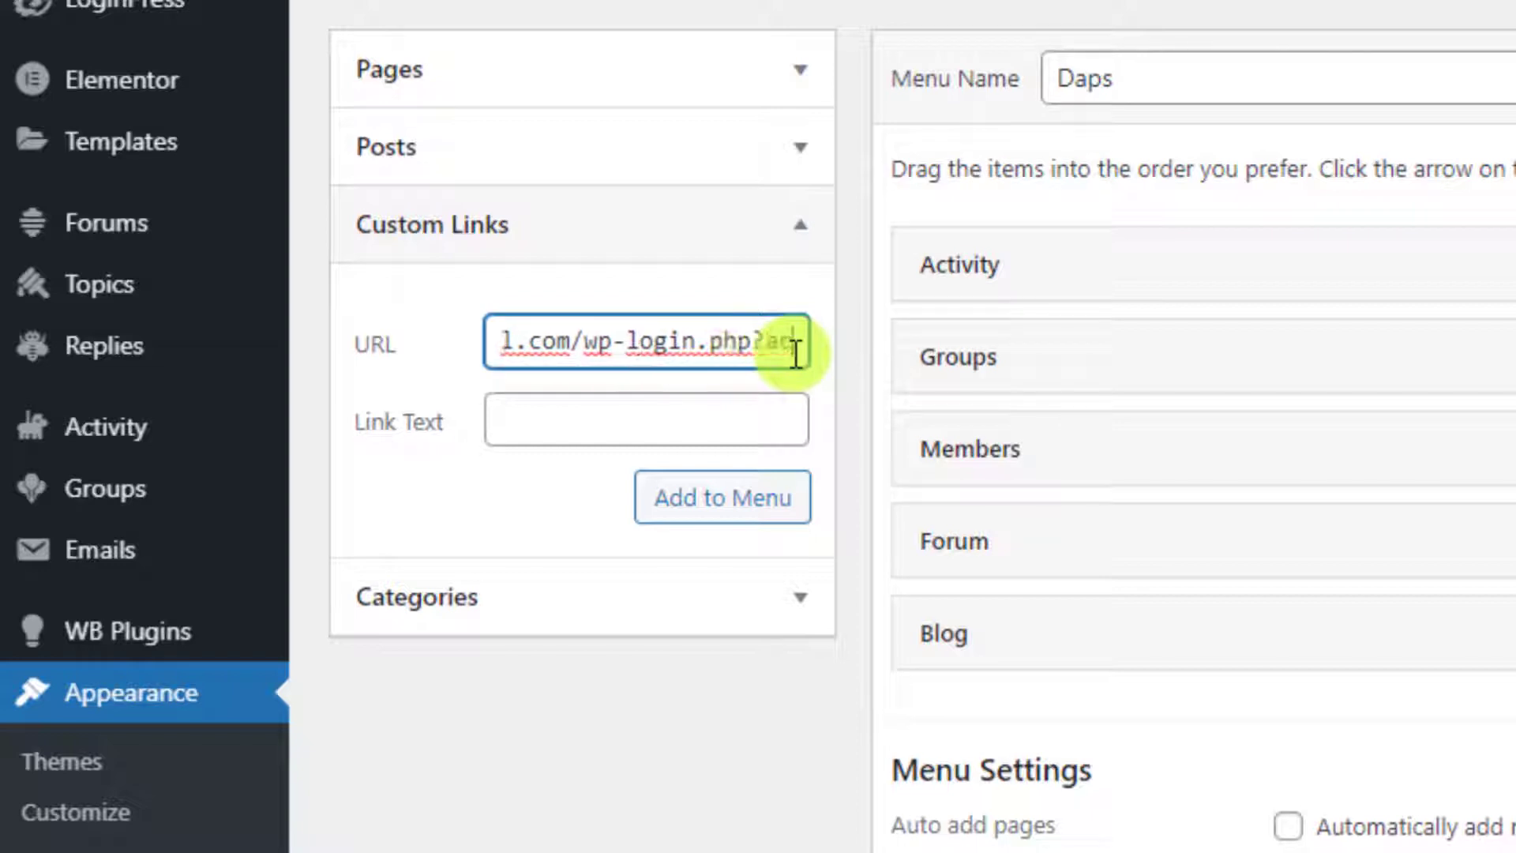
{"action": "key", "text": "Right"}
{"action": "key", "text": "Right"}
{"action": "key", "text": "Right"}
{"action": "key", "text": "Right"}
{"action": "key", "text": "Right"}
{"action": "key", "text": "Right"}
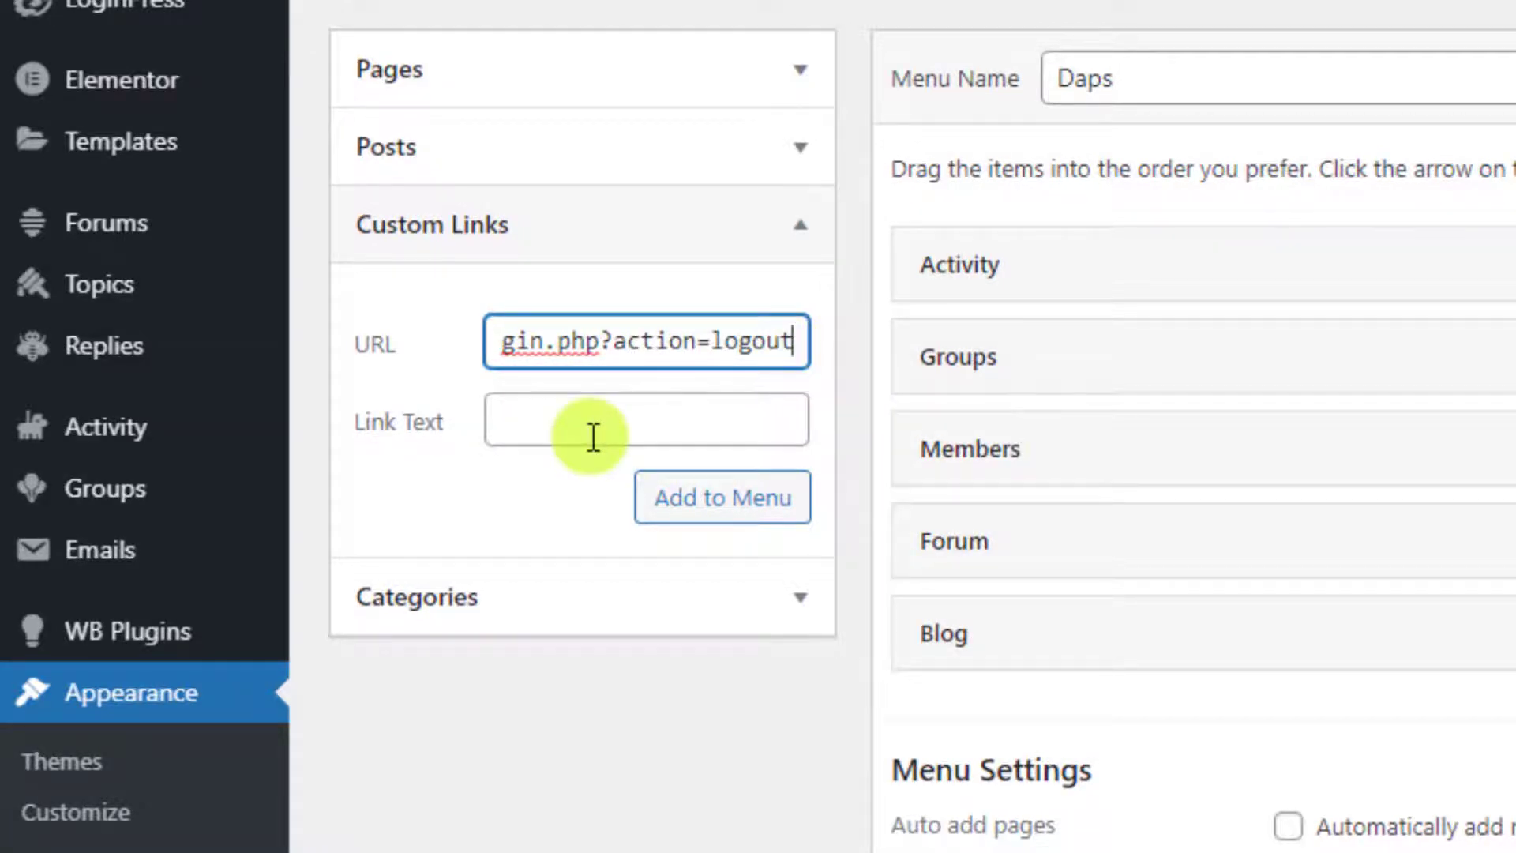
Add the custom link to the Daps menu with the link text Log Out and save the menu.
{"action": "left_click", "coordinate": [537, 418]}
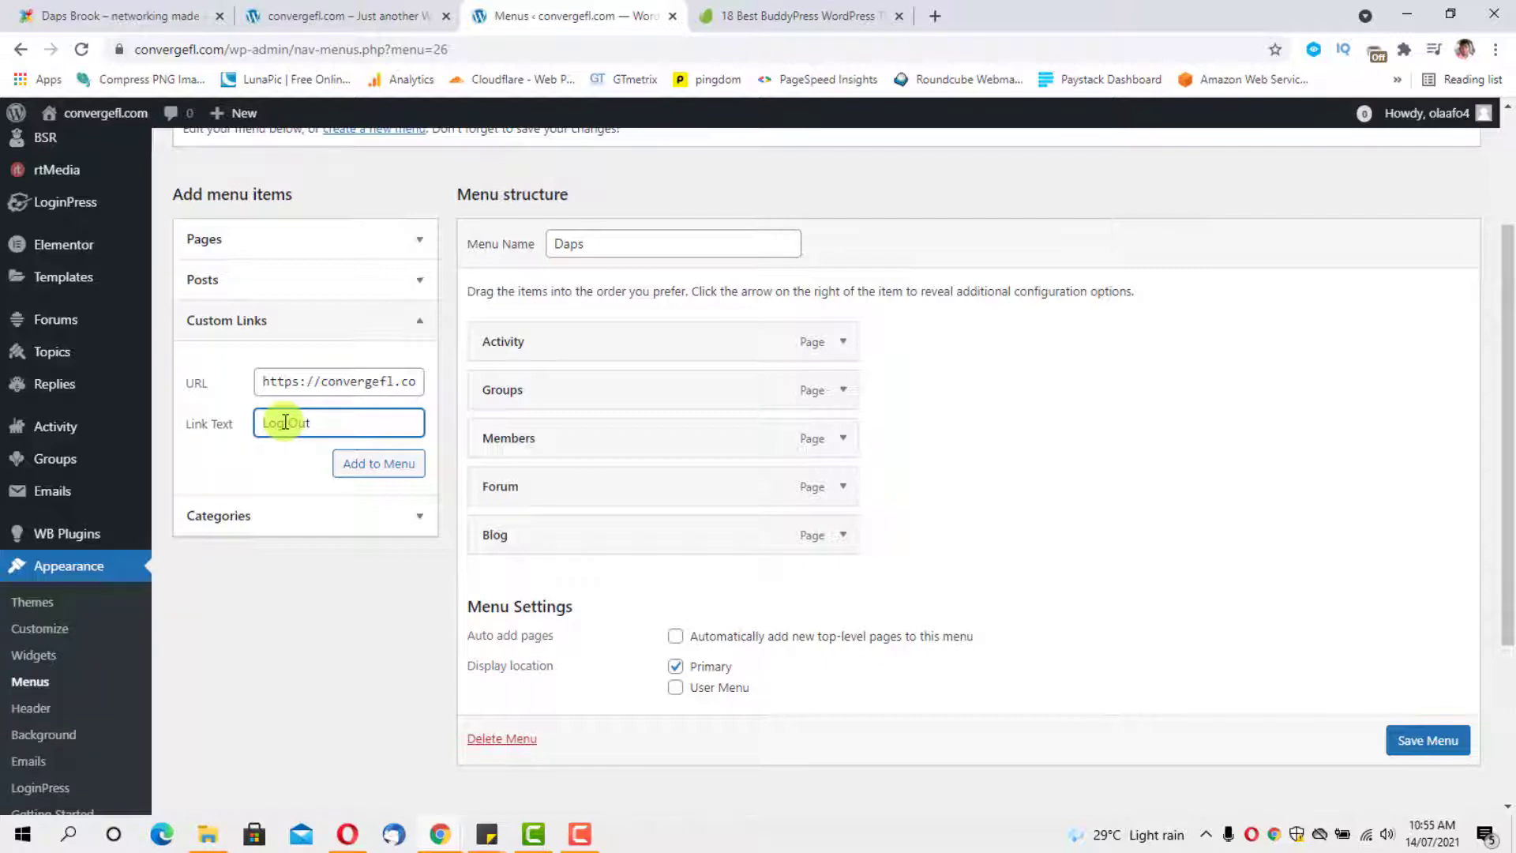
{"action": "left_click", "coordinate": [370, 468]}
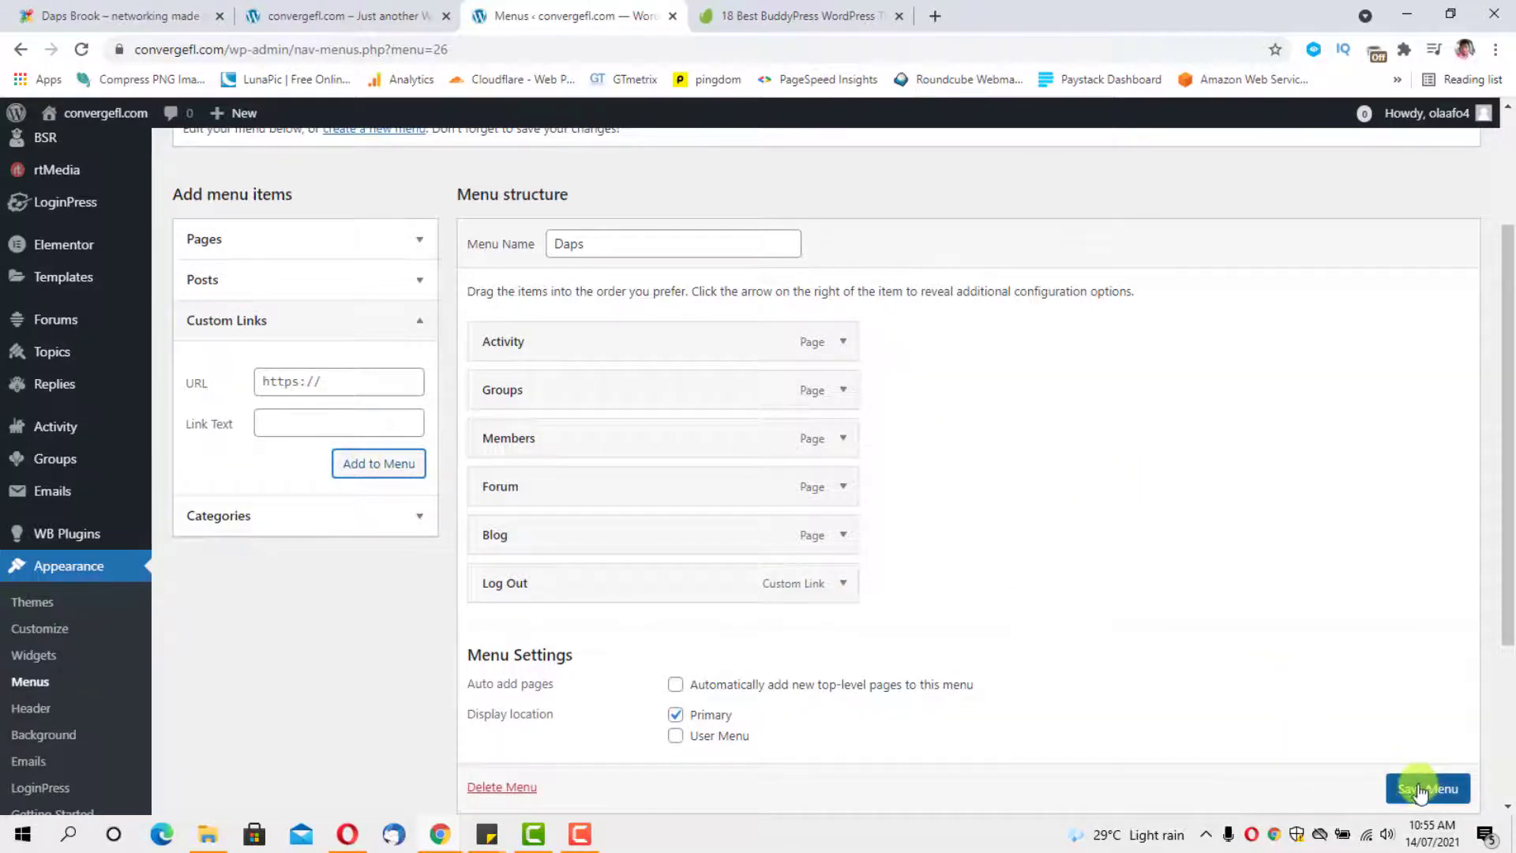
{"action": "scroll", "coordinate": [1419, 792], "scroll_direction": "down", "scroll_amount": 1}
{"action": "left_click", "coordinate": [1424, 733]}
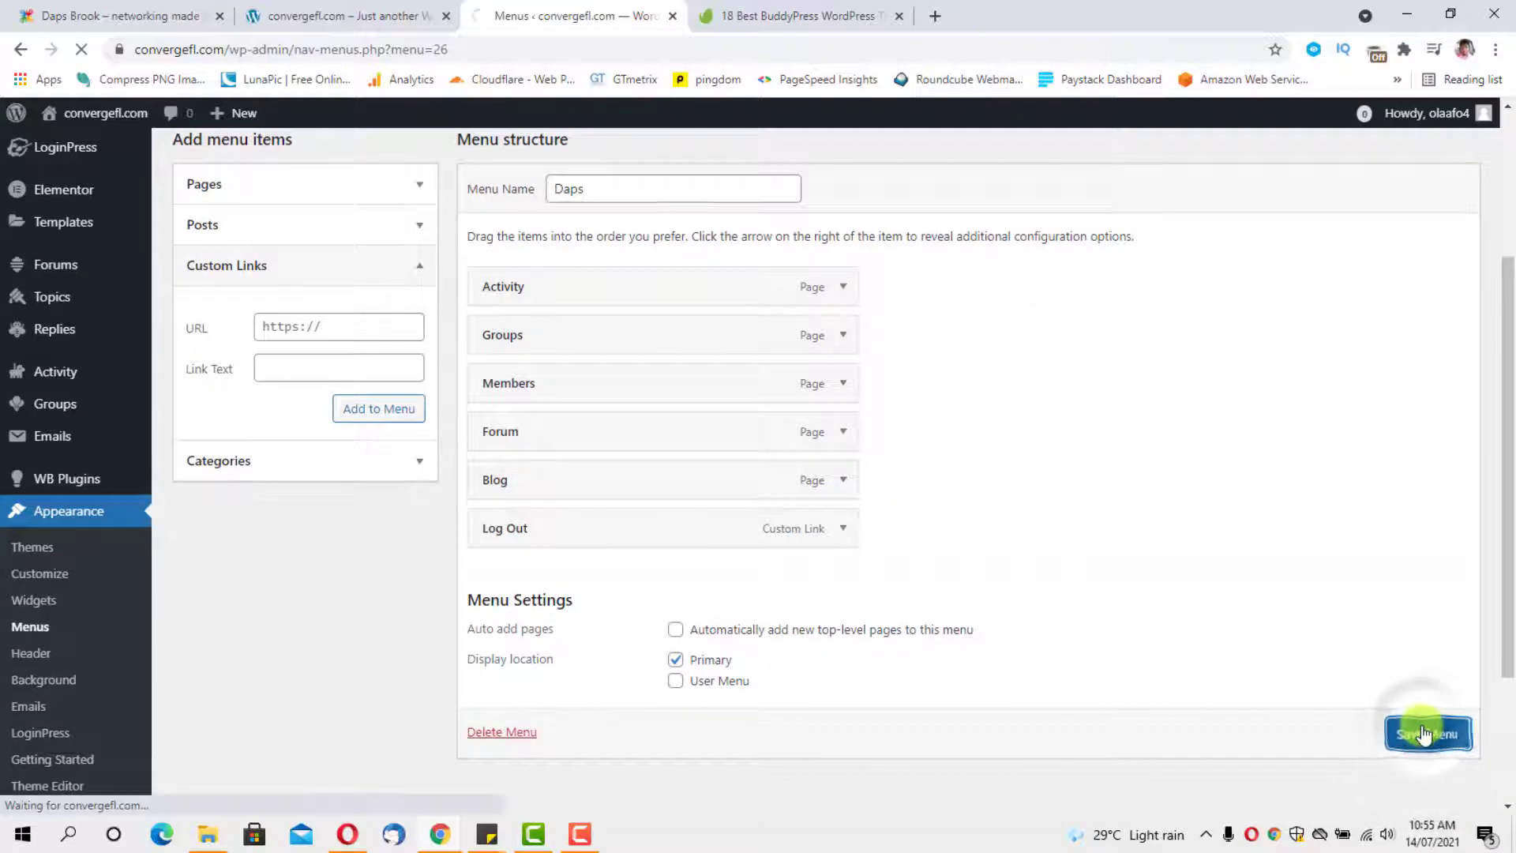
Reload the convergefl.com front page to check its header menu and return to the menu editor.
{"action": "left_click", "coordinate": [311, 20]}
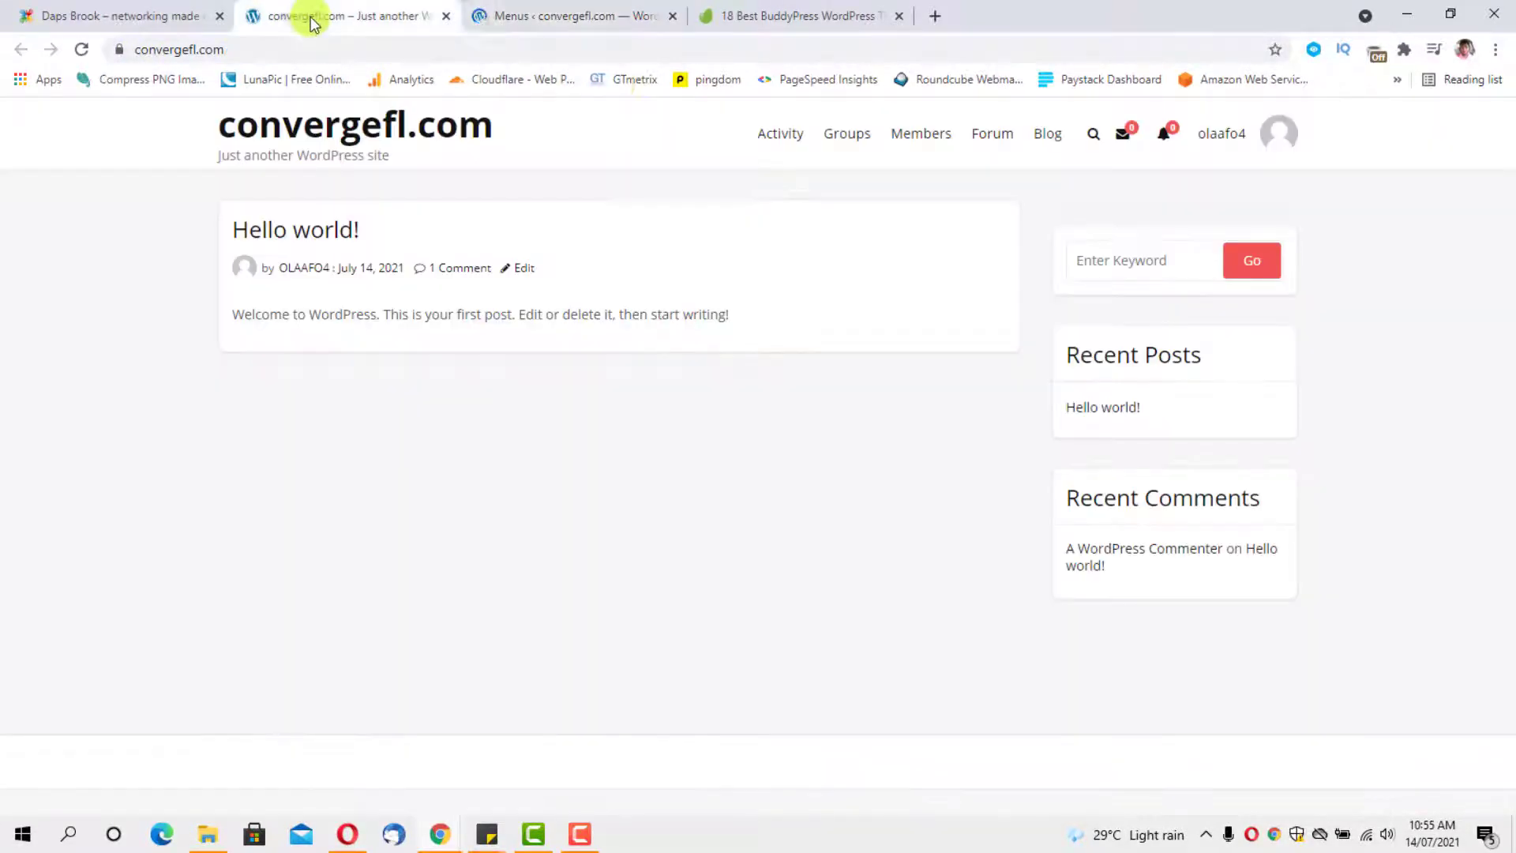
{"action": "left_click", "coordinate": [80, 49]}
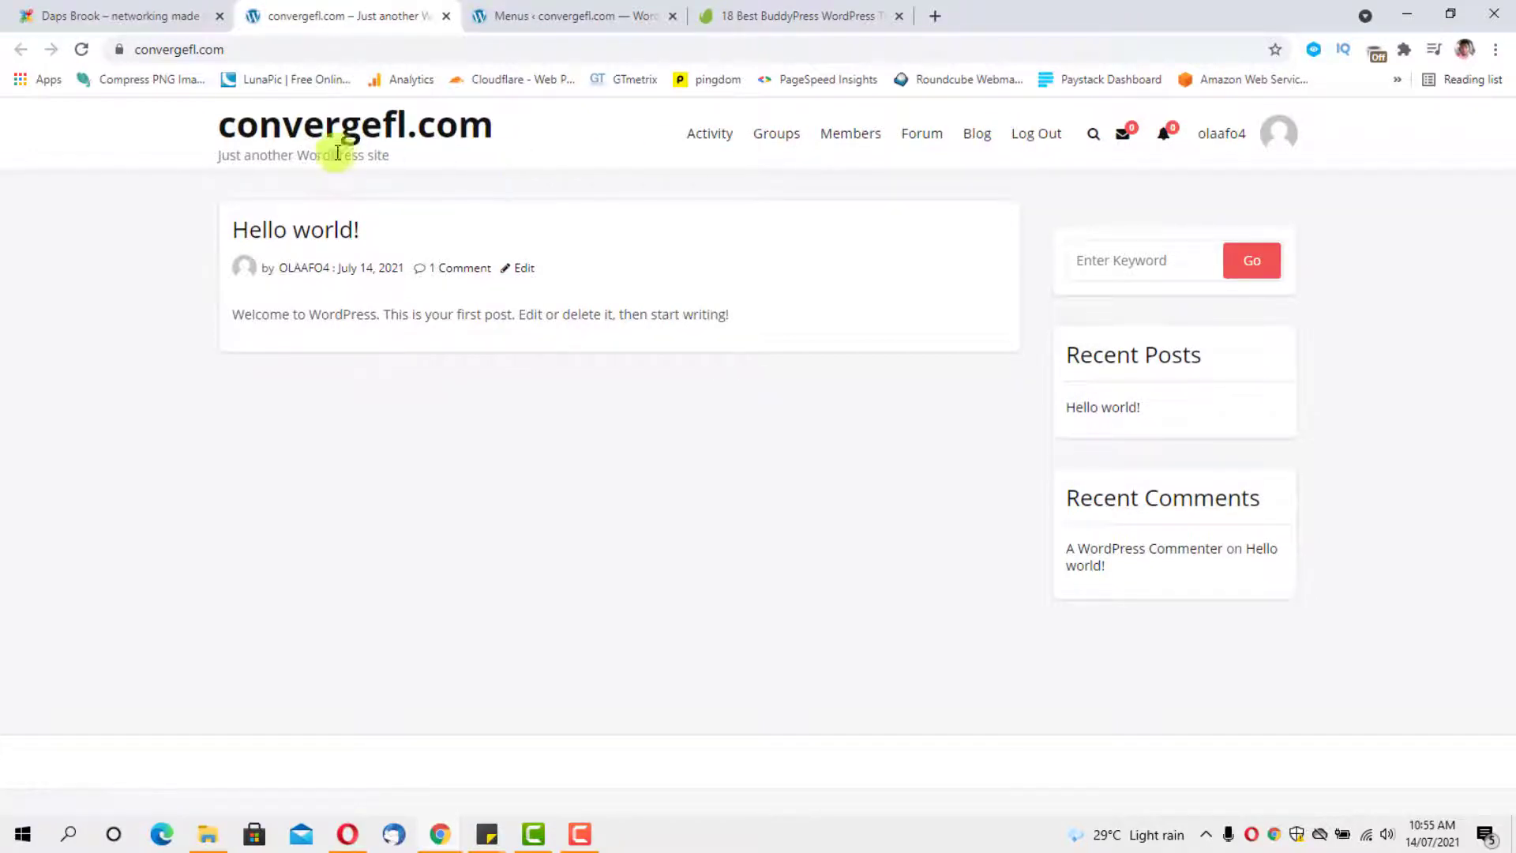
{"action": "left_click", "coordinate": [573, 19]}
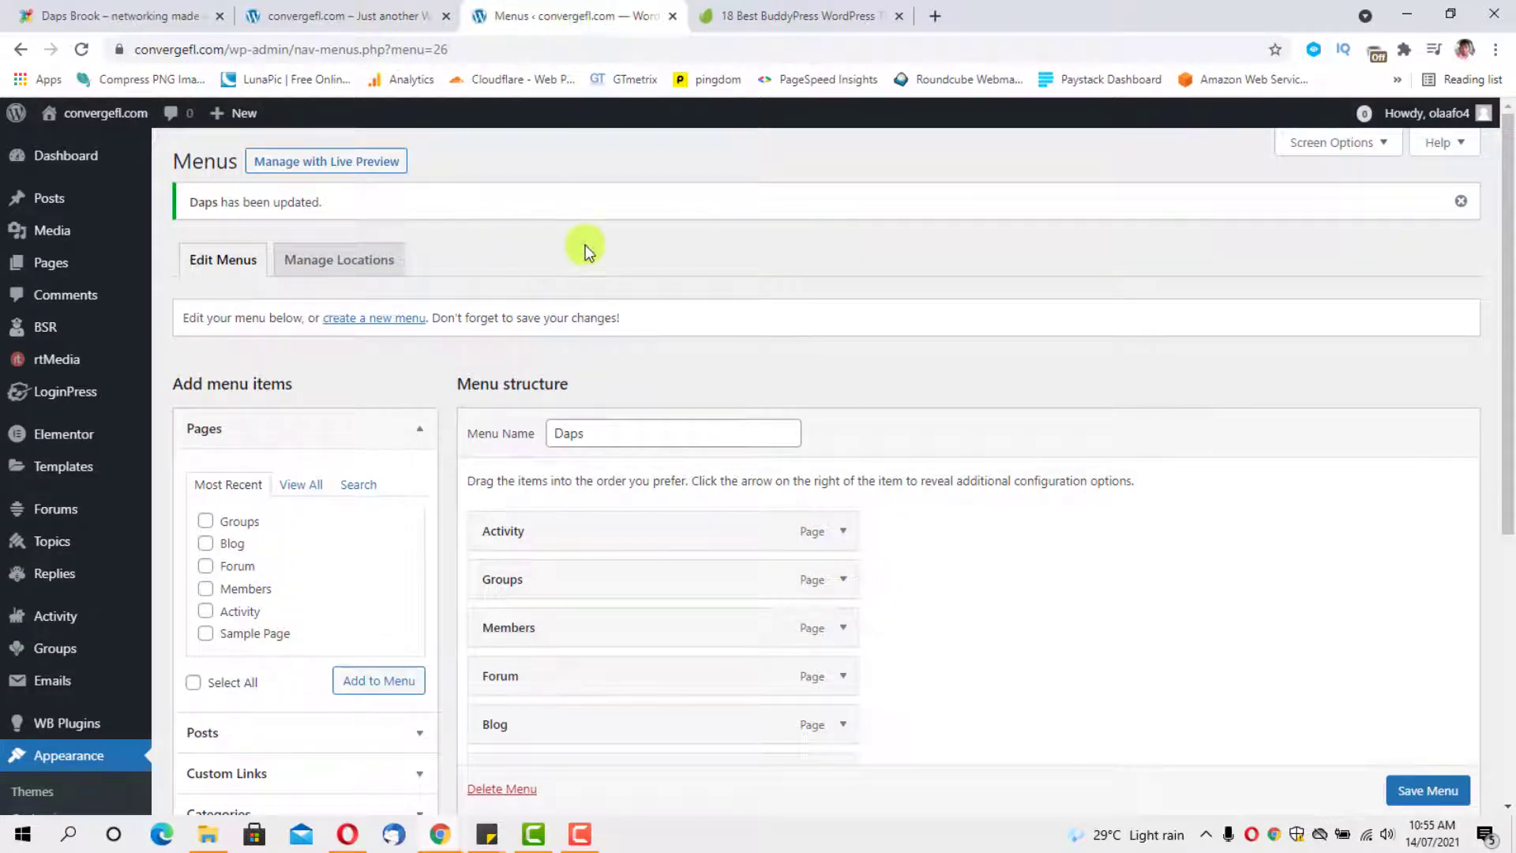
Open the theme customizer and review the Site Layout options under the General settings.
{"action": "scroll", "coordinate": [589, 253], "scroll_direction": "down", "scroll_amount": 5}
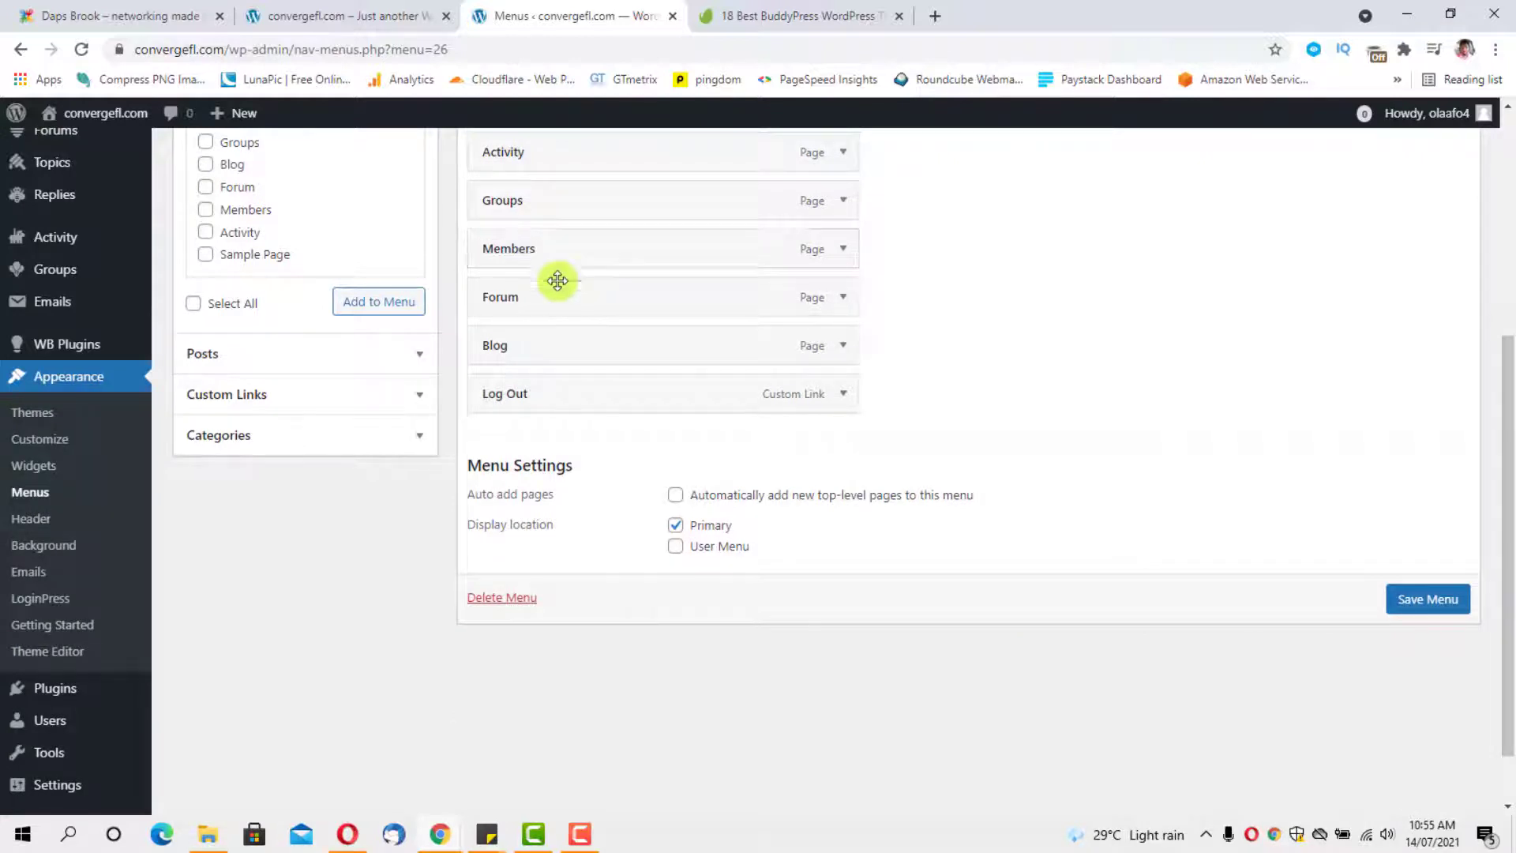
{"action": "left_click", "coordinate": [39, 440]}
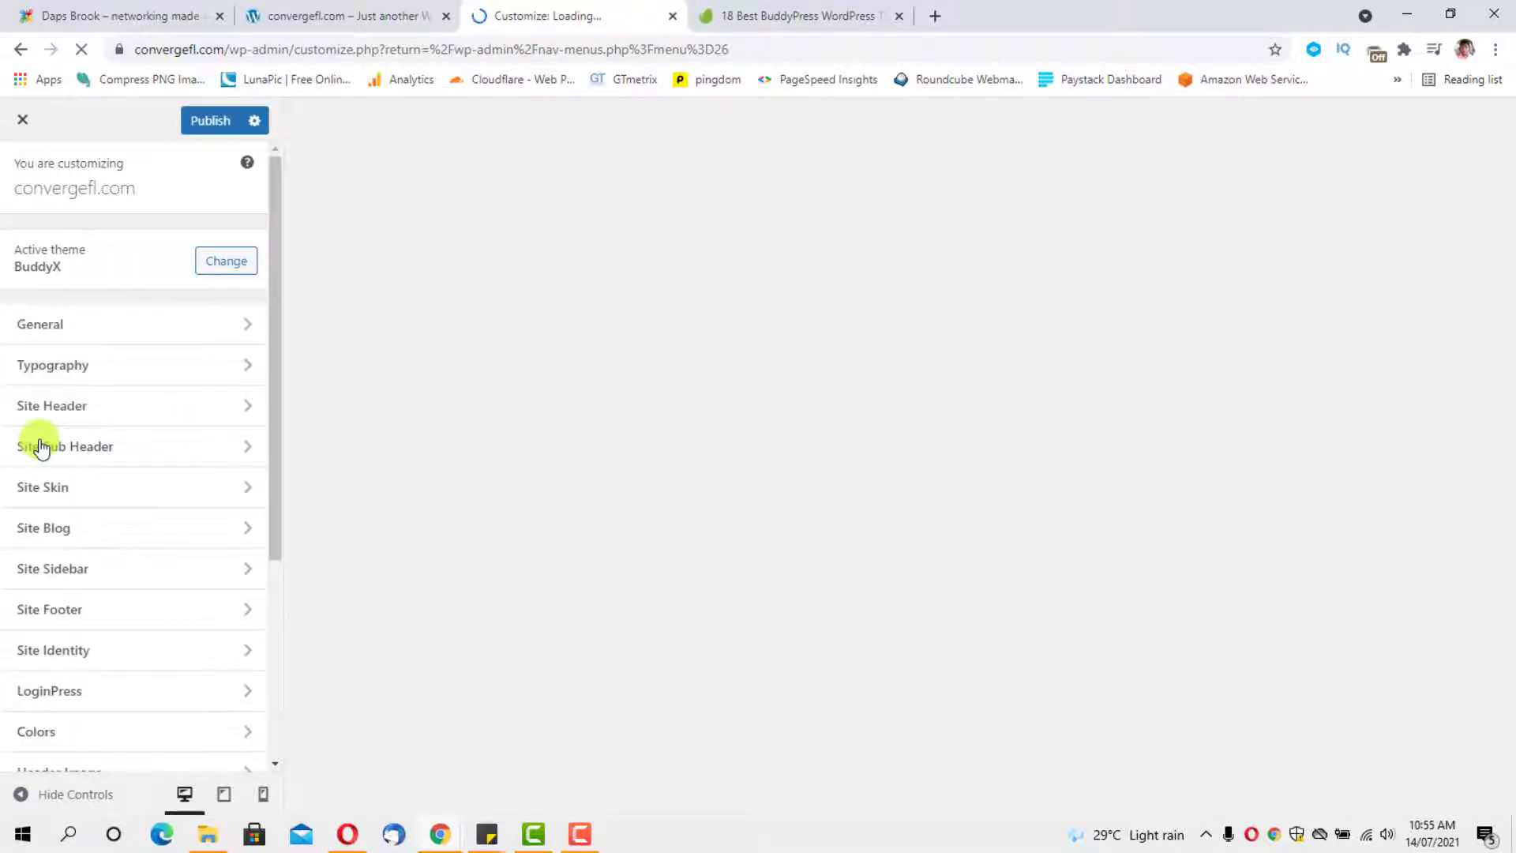
{"action": "left_click", "coordinate": [68, 324]}
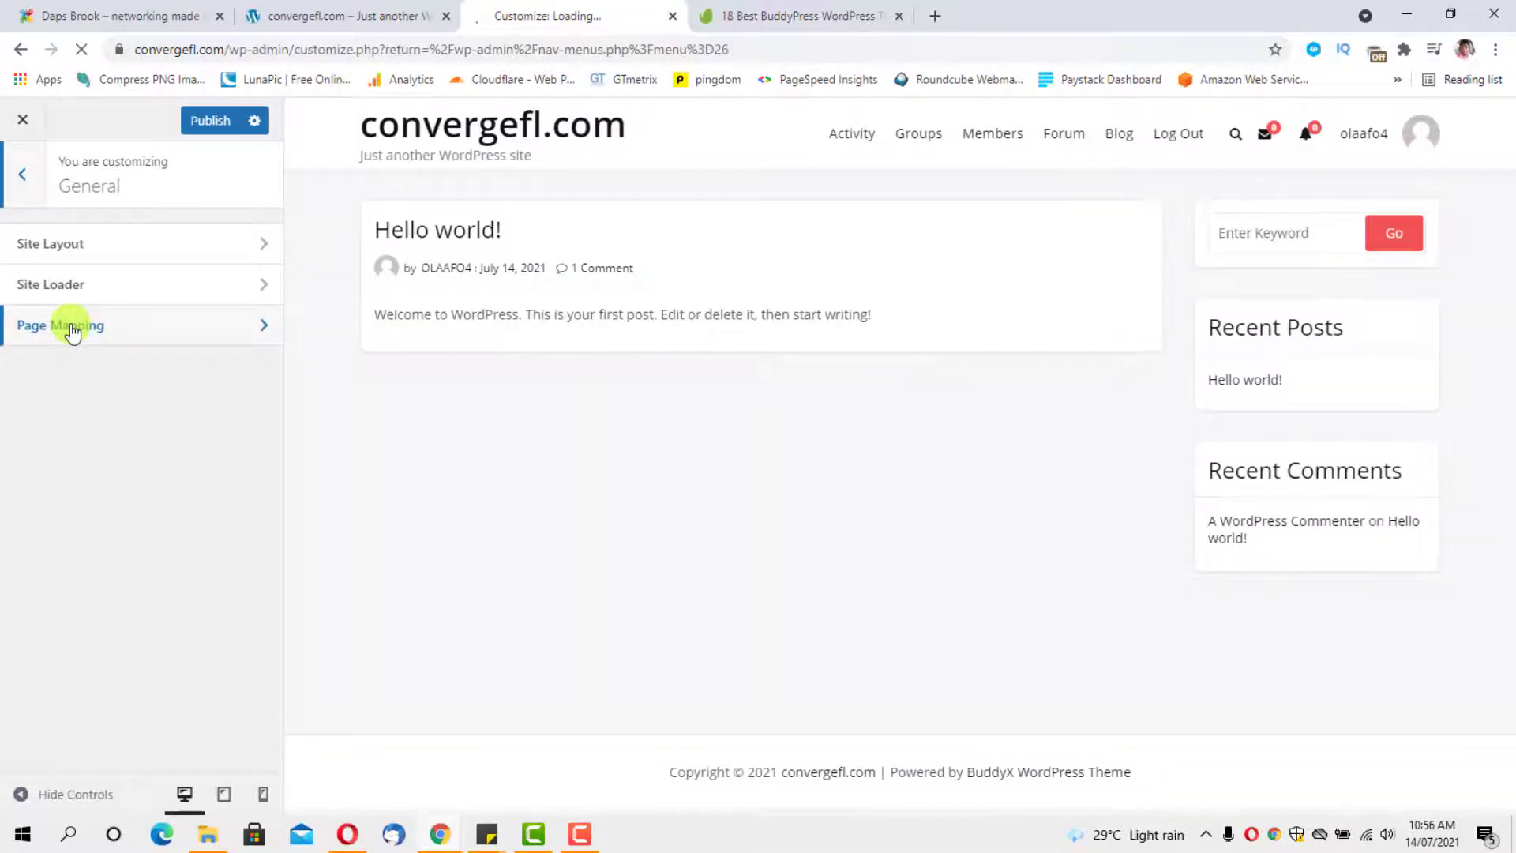
{"action": "left_click", "coordinate": [119, 244]}
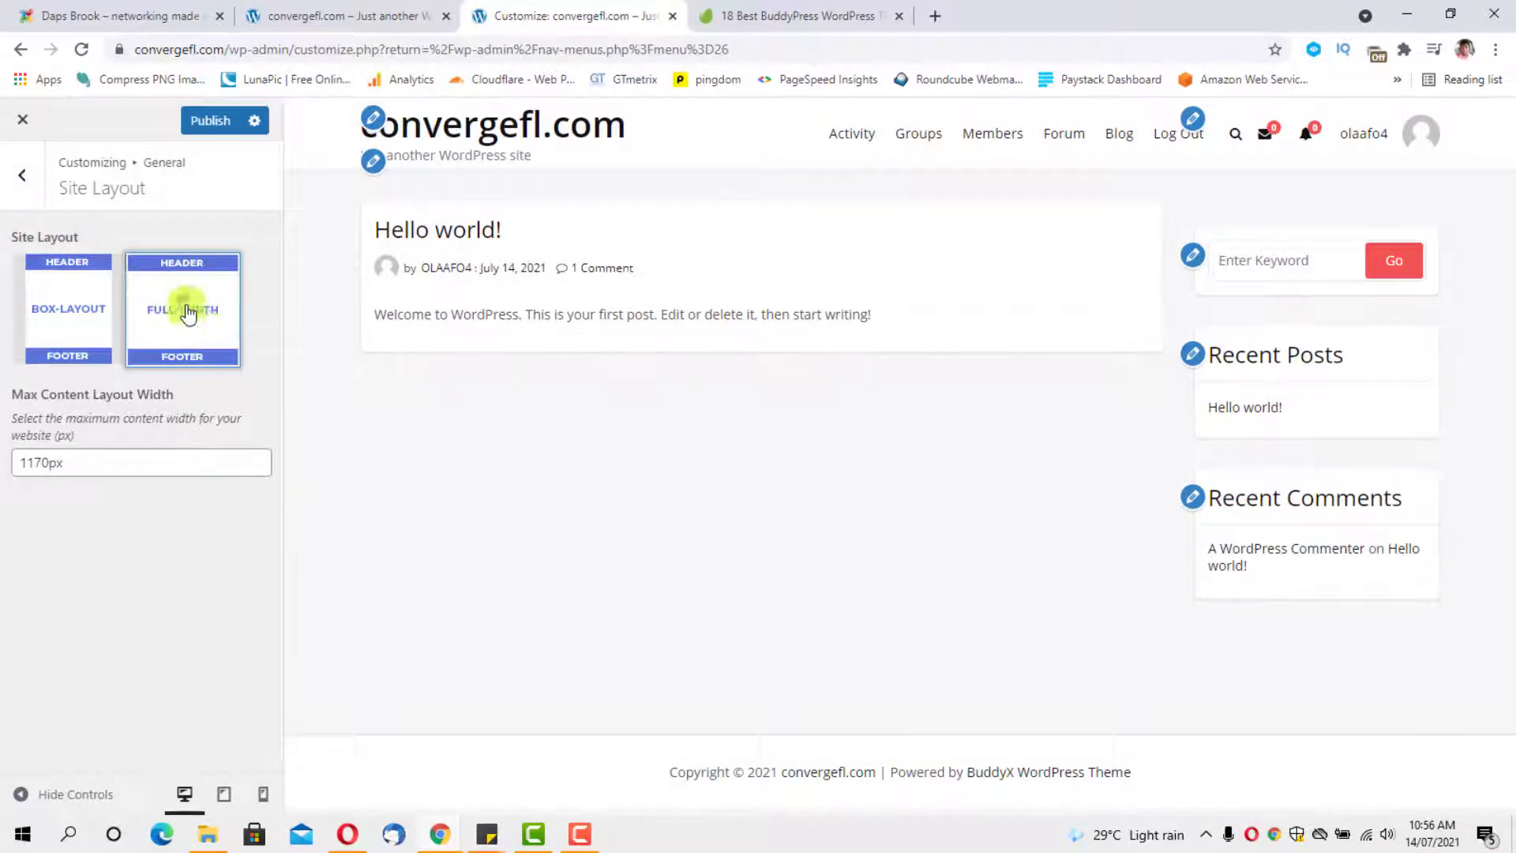
{"action": "left_click", "coordinate": [32, 180]}
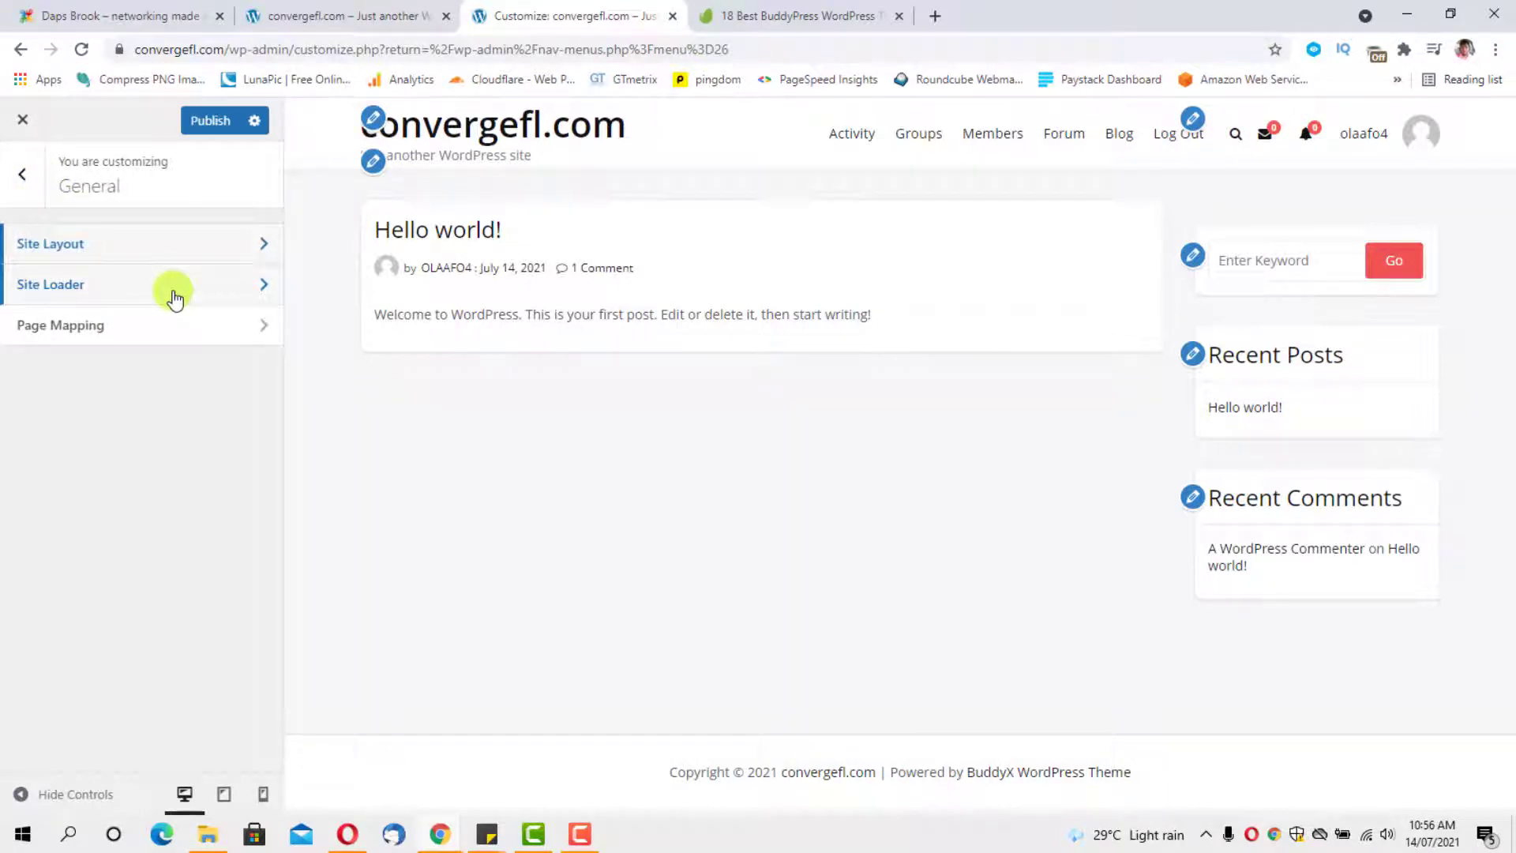
{"action": "left_click", "coordinate": [21, 177]}
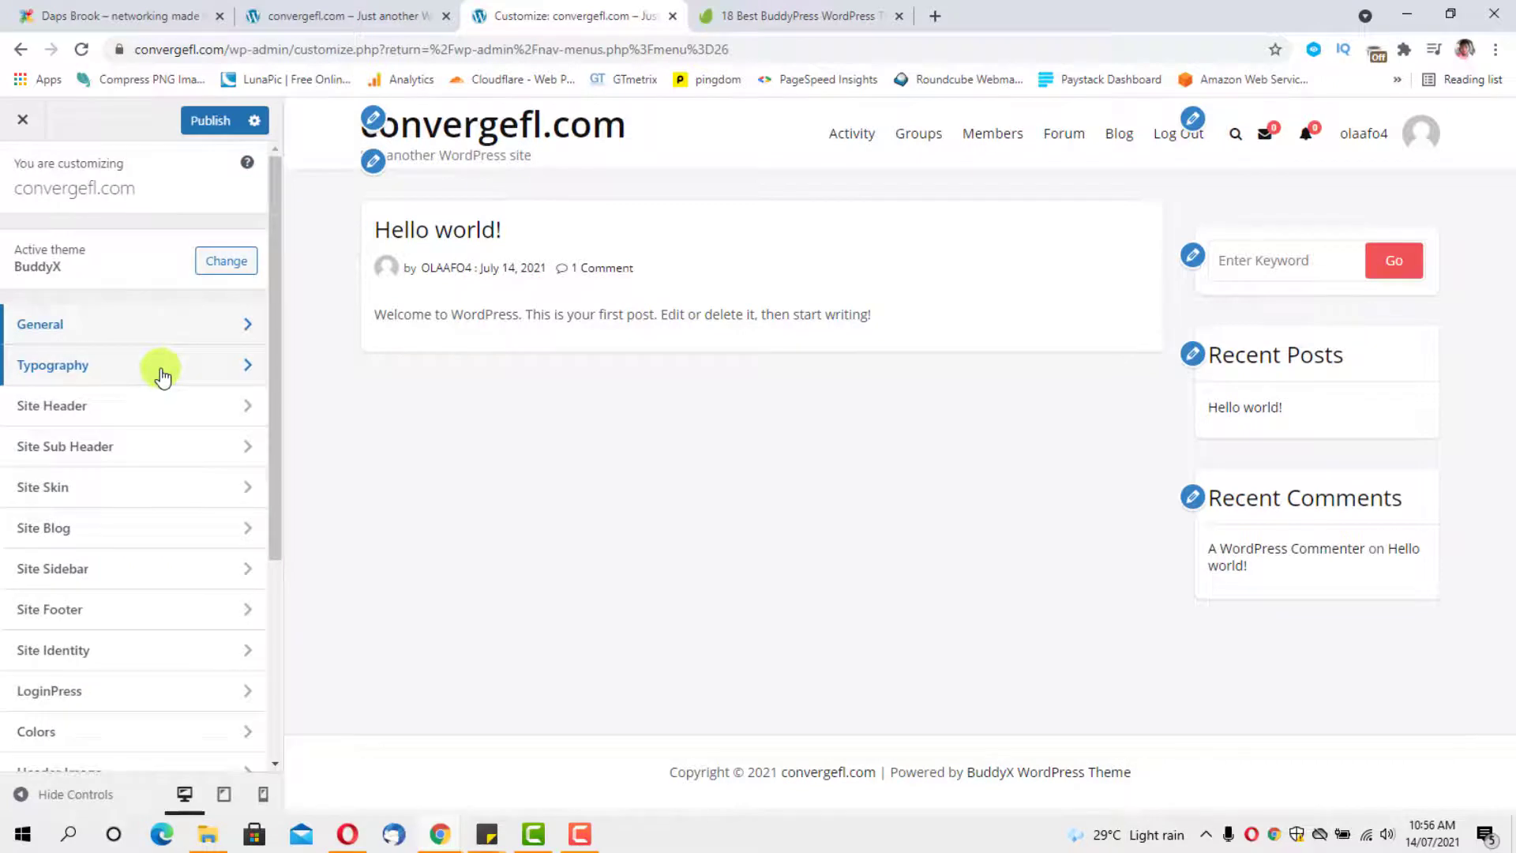
Review the Typography settings, including the font options for the site title and tagline.
{"action": "left_click", "coordinate": [163, 372]}
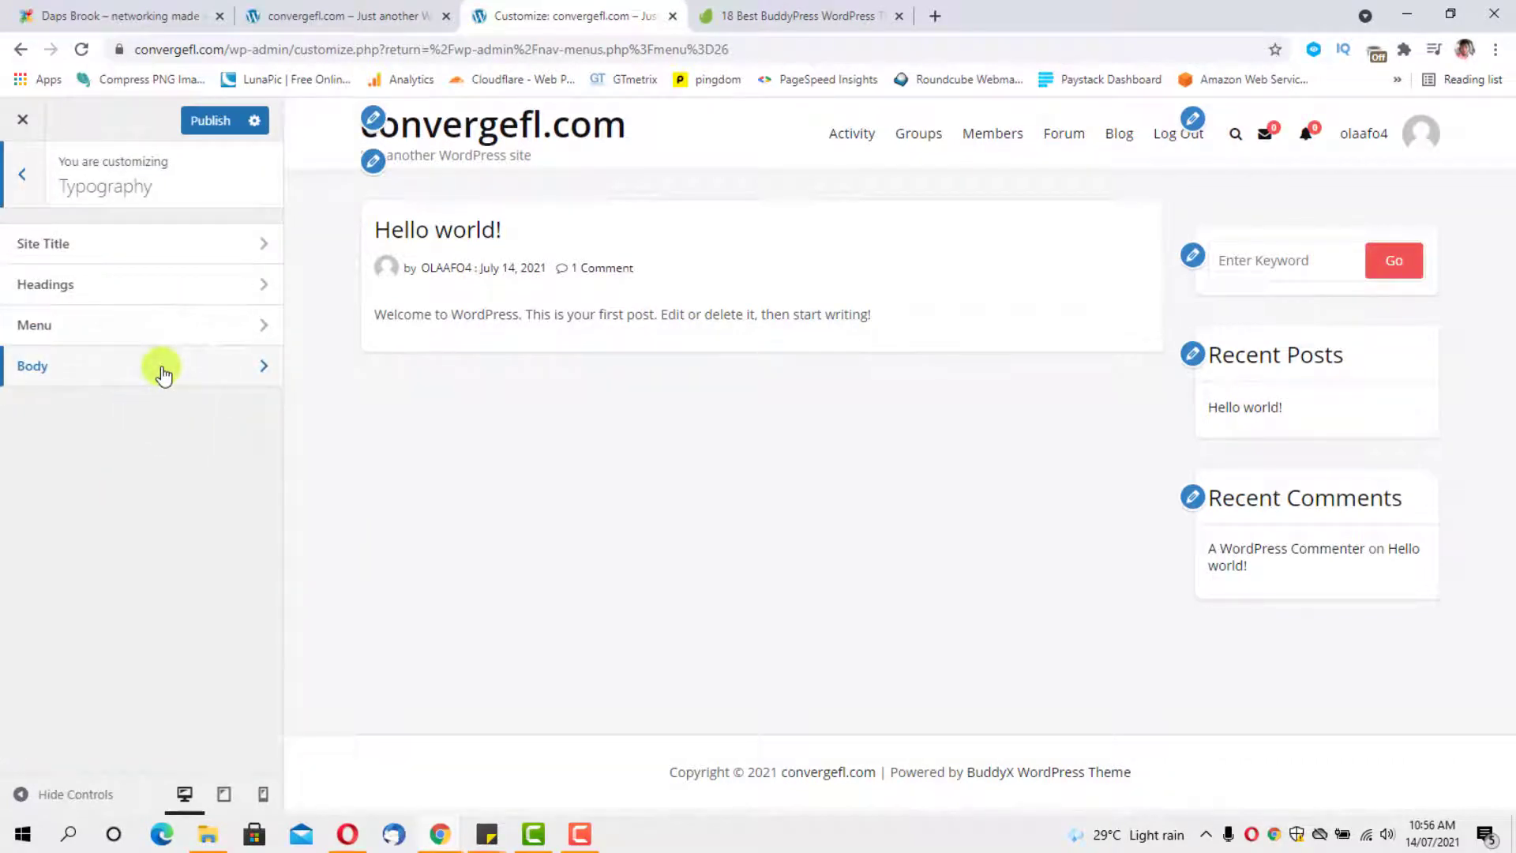
{"action": "left_click", "coordinate": [203, 239]}
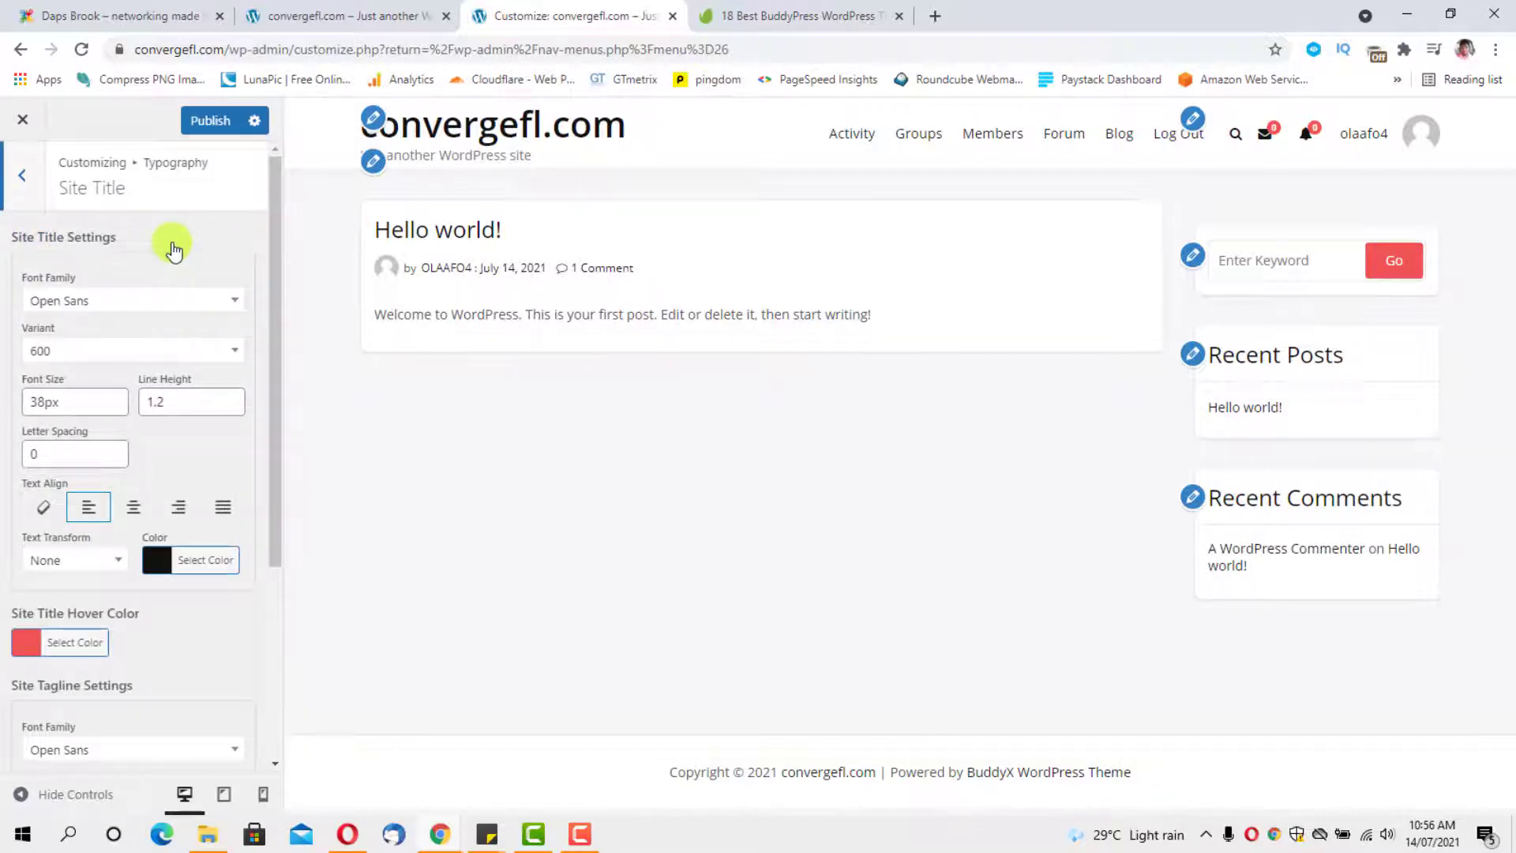
{"action": "scroll", "coordinate": [173, 251], "scroll_direction": "down", "scroll_amount": 2}
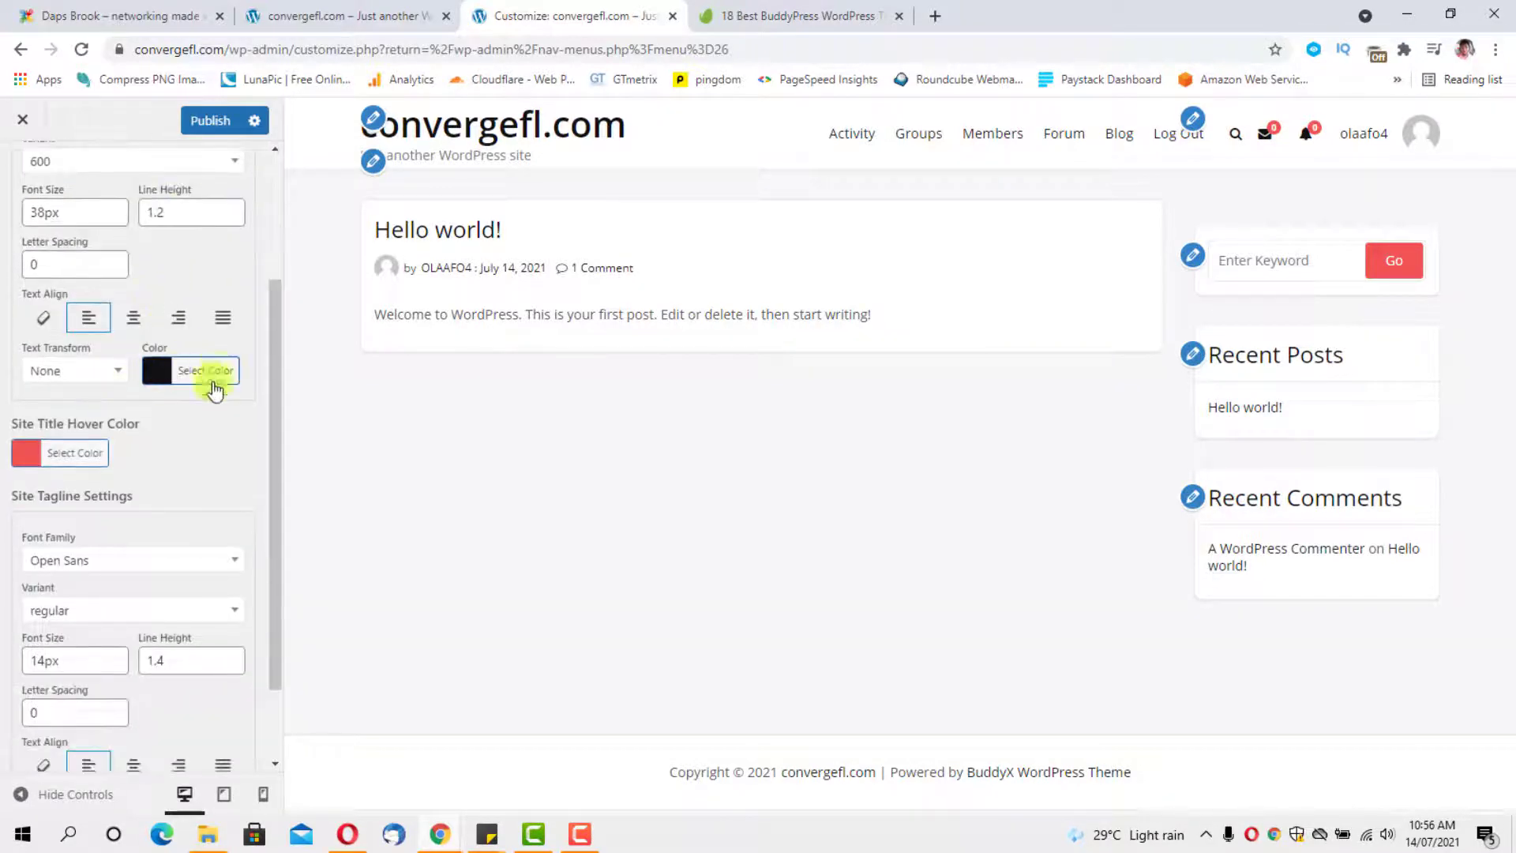
{"action": "scroll", "coordinate": [71, 395], "scroll_direction": "down", "scroll_amount": 1}
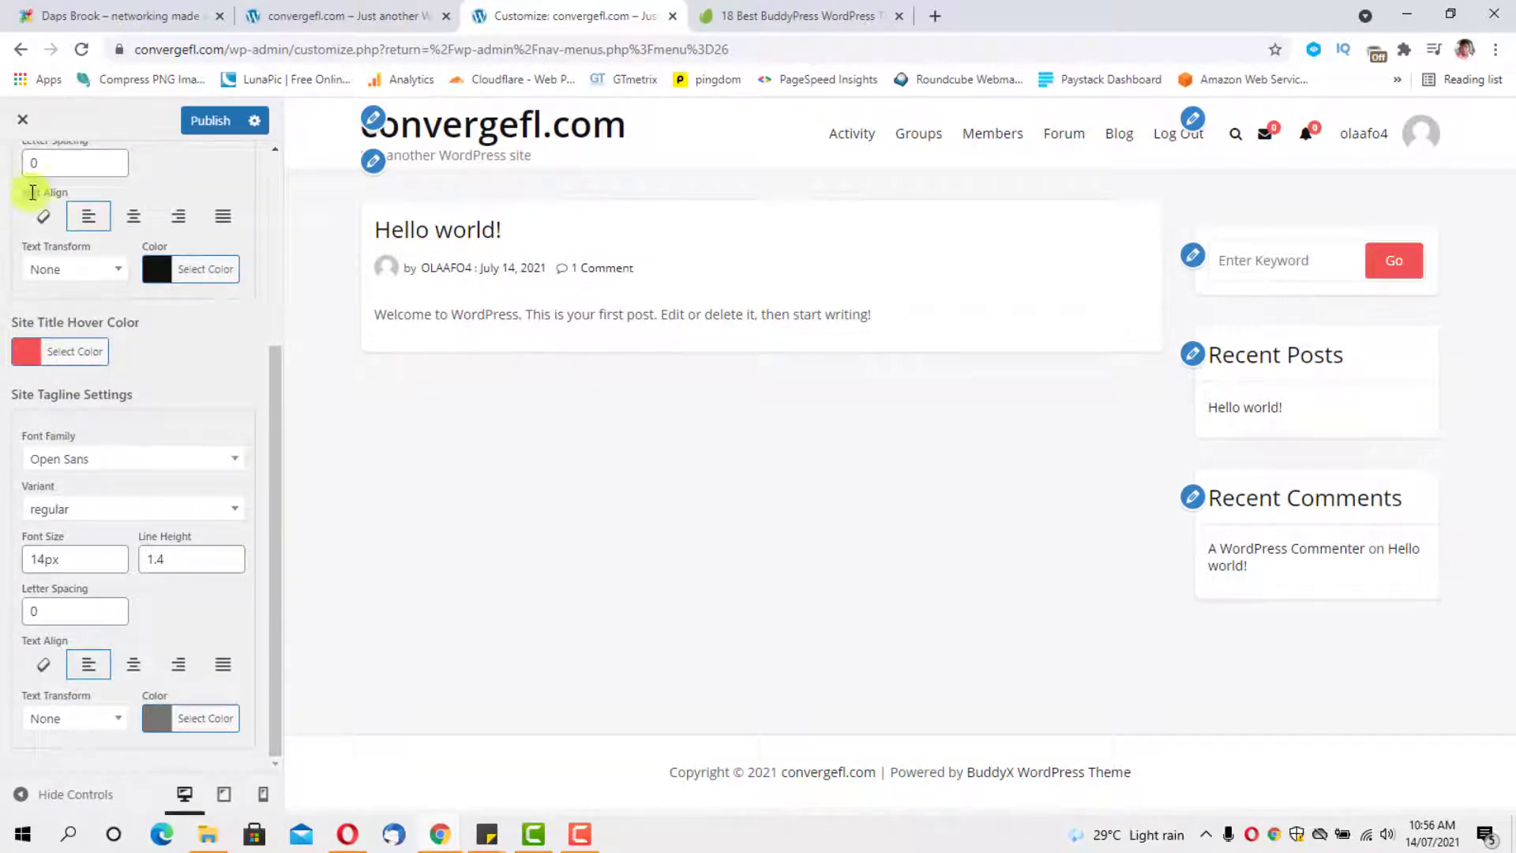
{"action": "scroll", "coordinate": [126, 387], "scroll_direction": "up", "scroll_amount": 1}
{"action": "scroll", "coordinate": [126, 387], "scroll_direction": "up", "scroll_amount": 4}
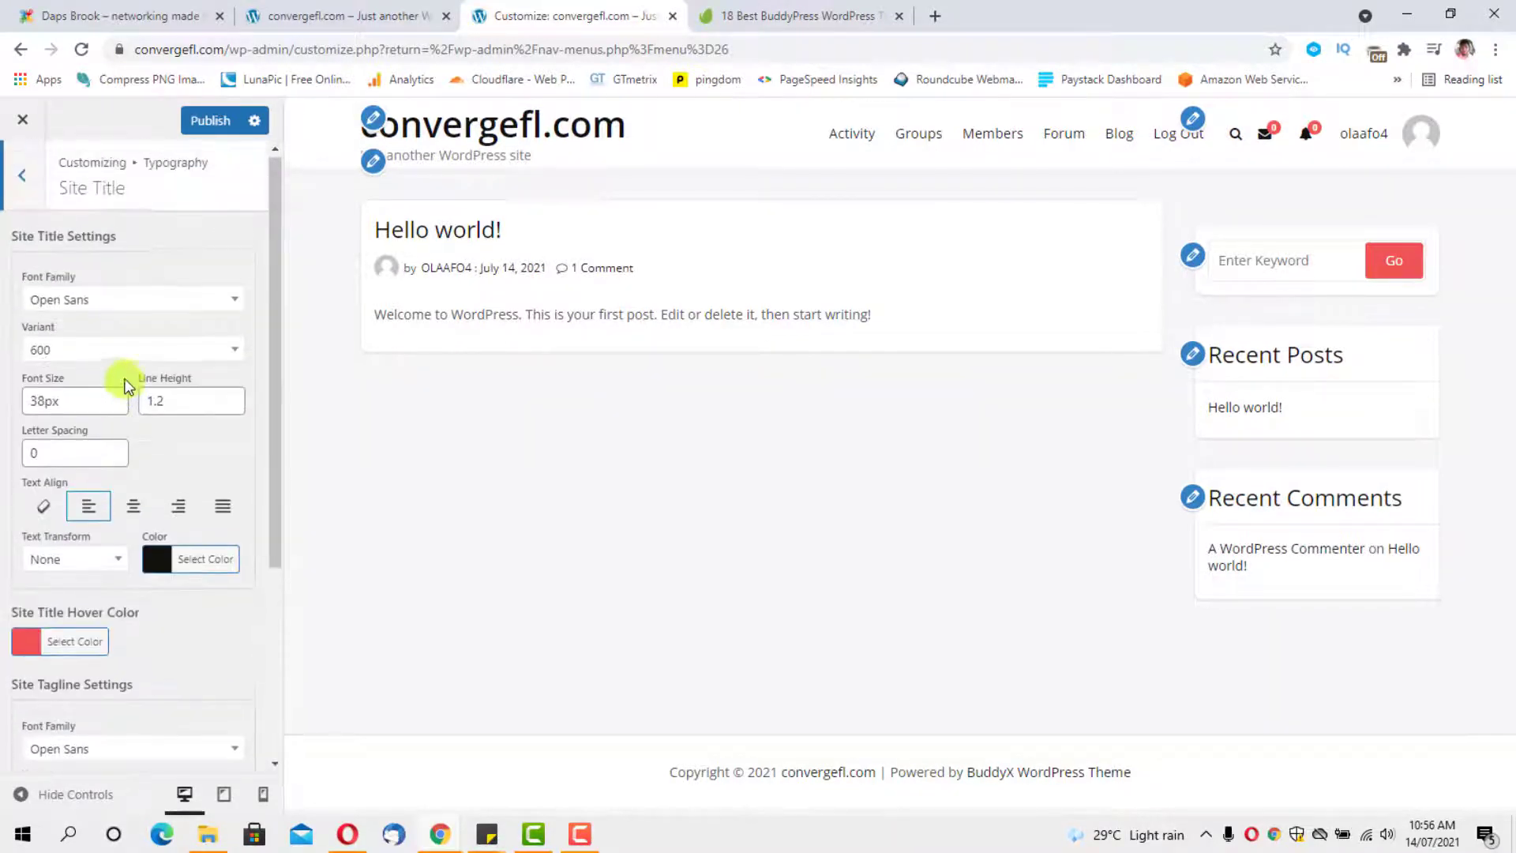
{"action": "left_click", "coordinate": [20, 180]}
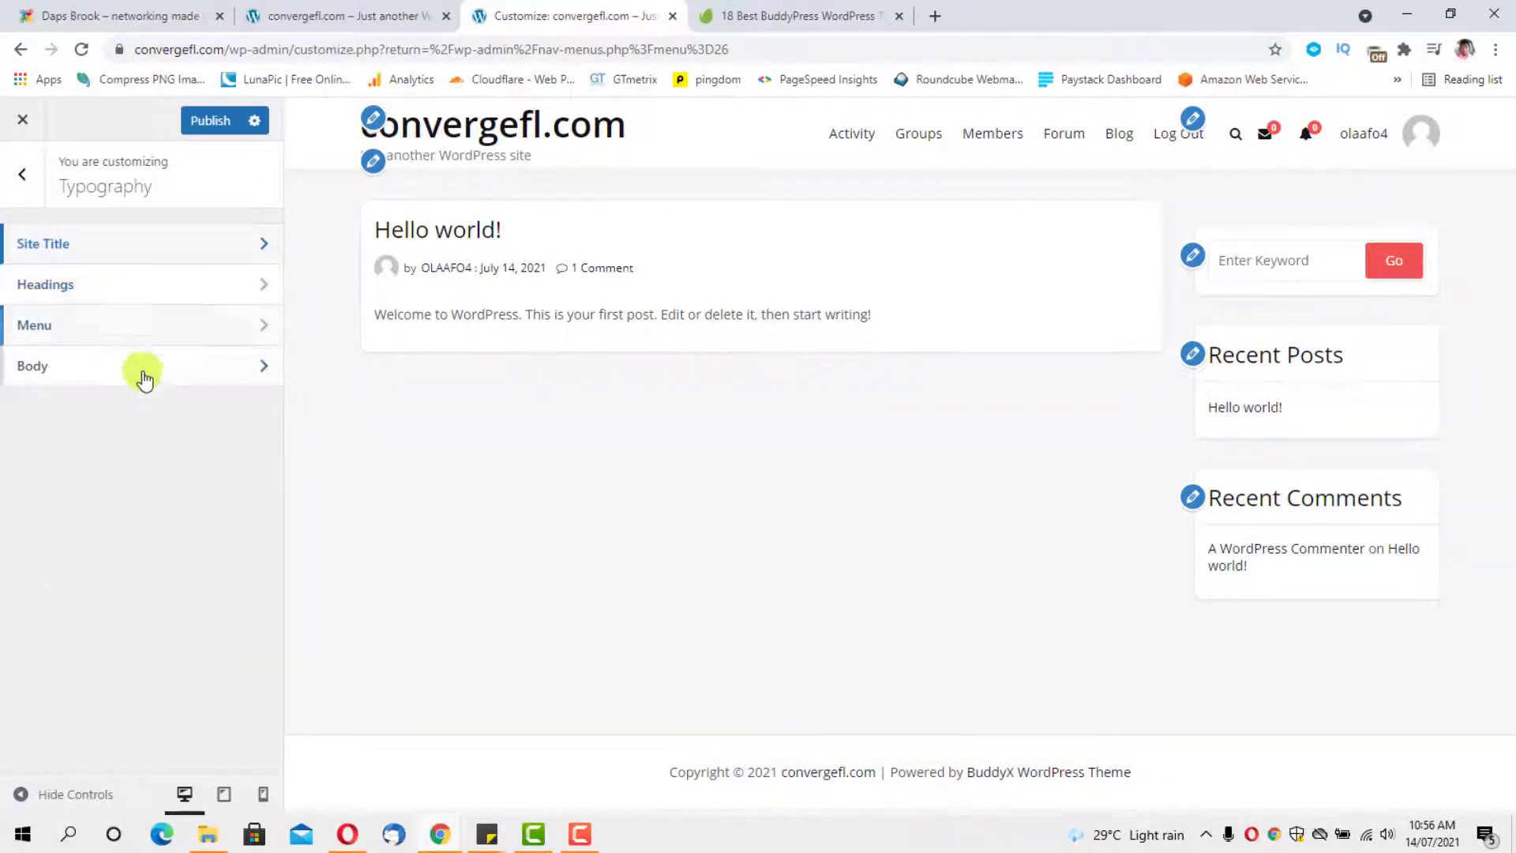
{"action": "left_click", "coordinate": [24, 187]}
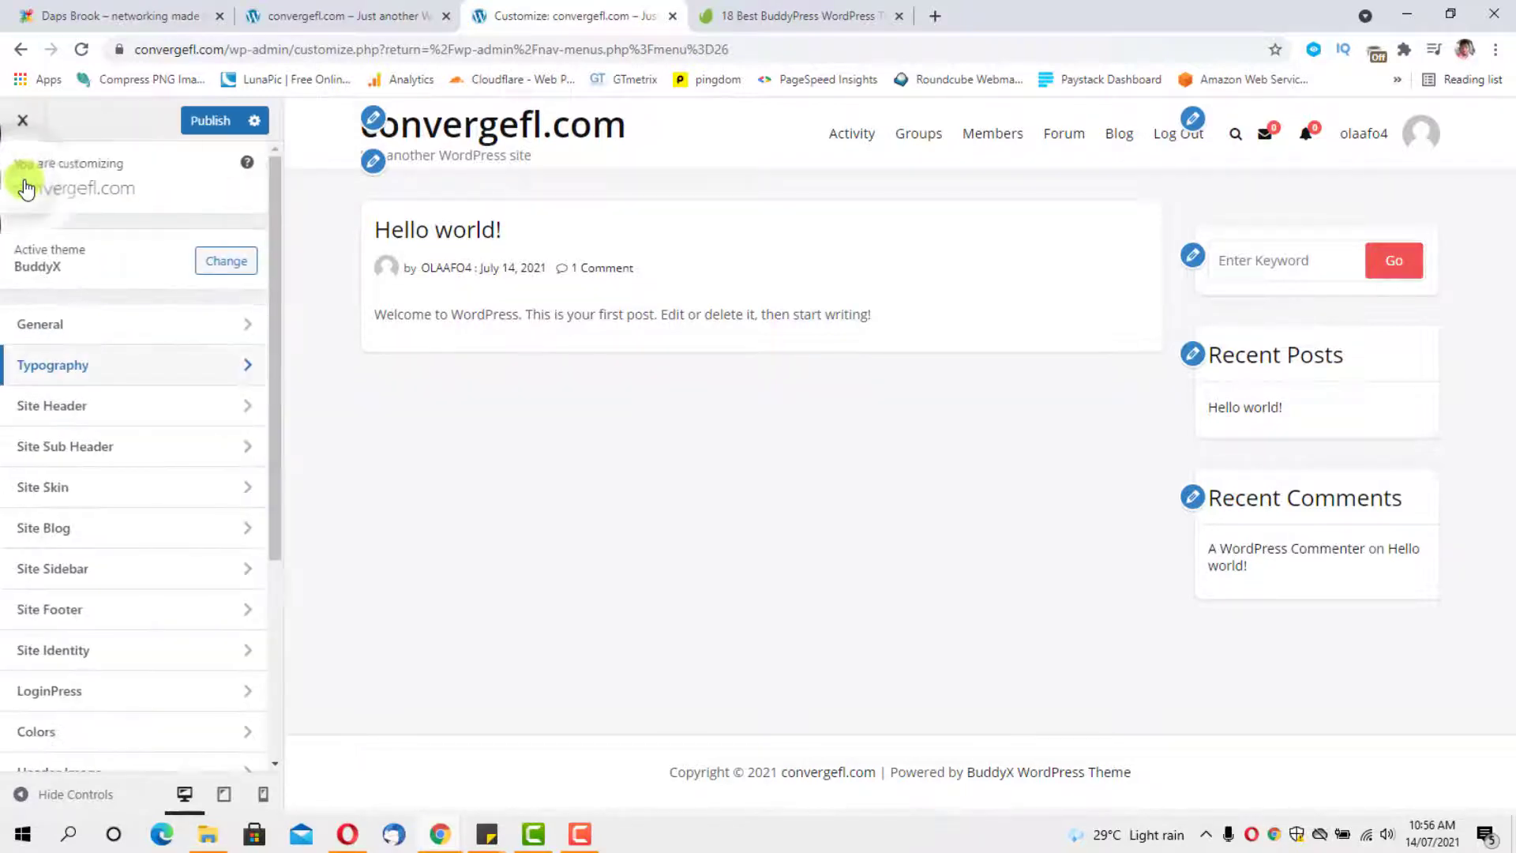
Examine the Site Header options for background color, search icon, login link and register link.
{"action": "scroll", "coordinate": [161, 292], "scroll_direction": "down", "scroll_amount": 1}
{"action": "left_click", "coordinate": [157, 312]}
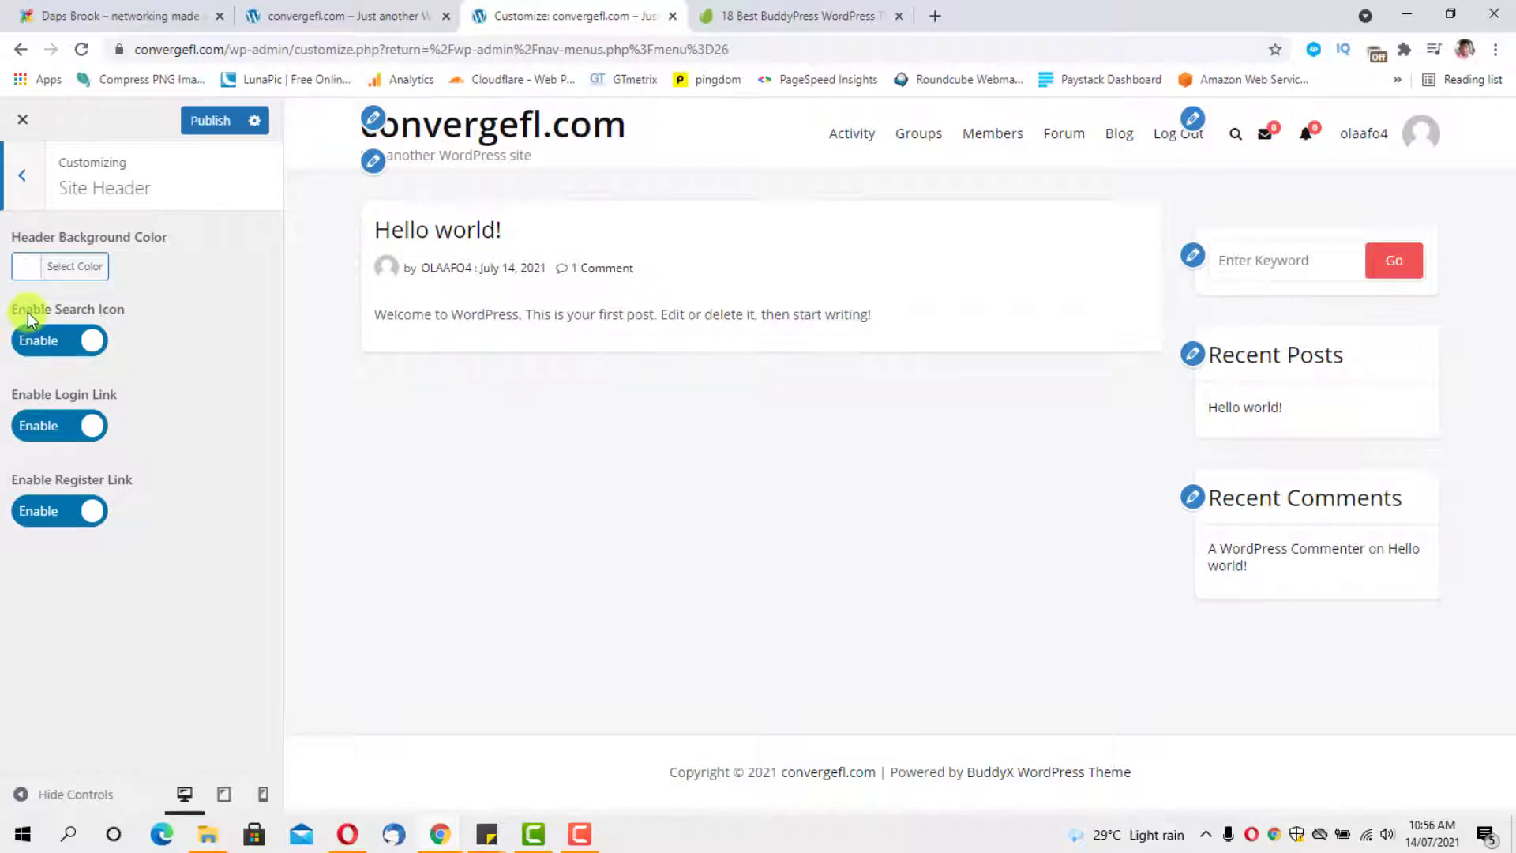
{"action": "mouse_move", "coordinate": [1303, 133]}
{"action": "left_click", "coordinate": [34, 188]}
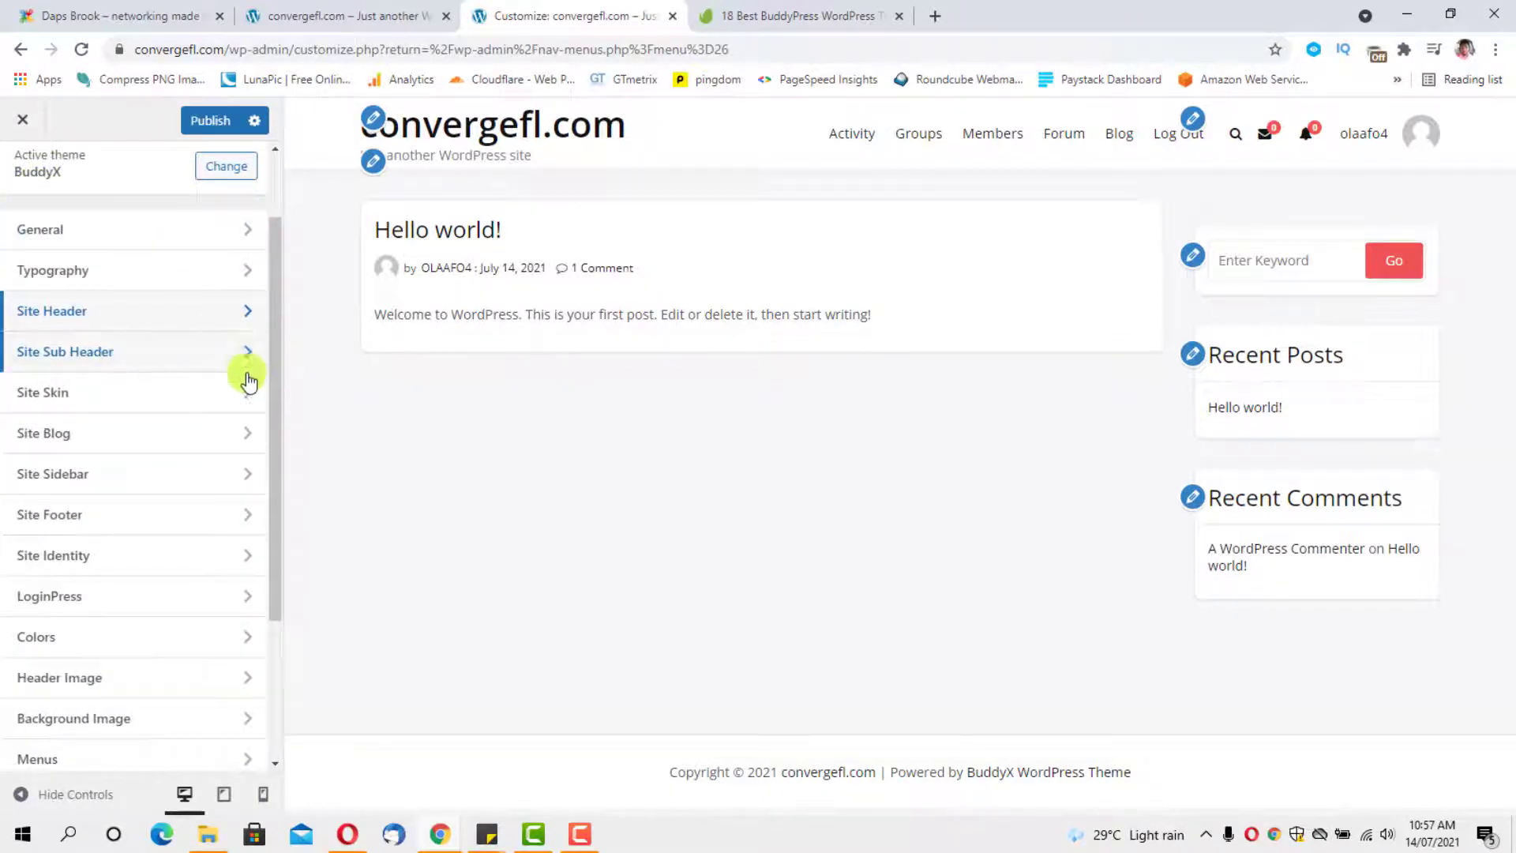
Review the Site Skin color settings and compare them with the colors used on dapsbrook.com.
{"action": "scroll", "coordinate": [151, 357], "scroll_direction": "down", "scroll_amount": 1}
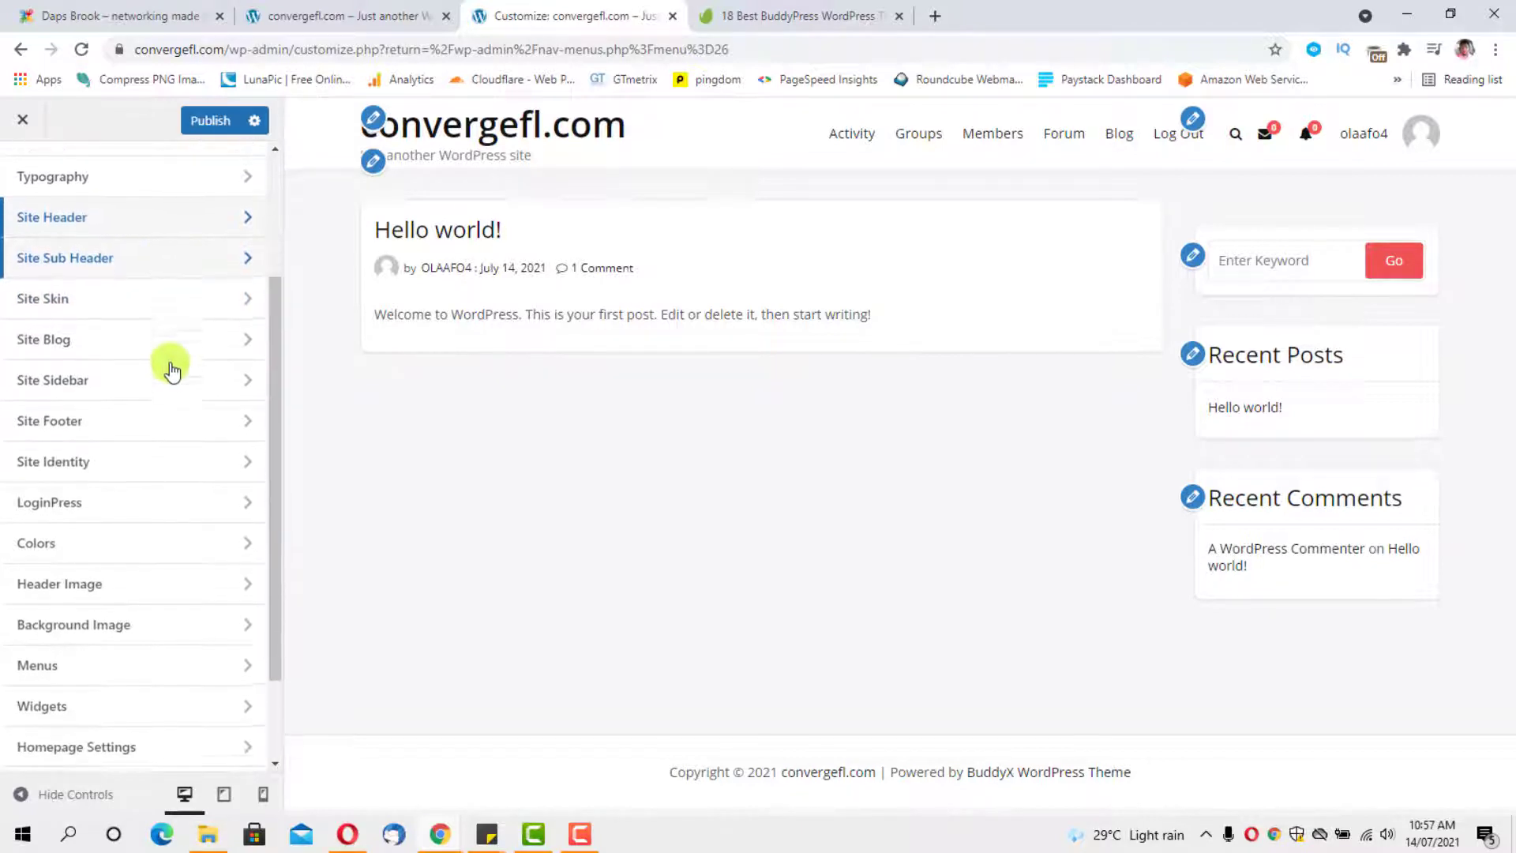
{"action": "left_click", "coordinate": [106, 305]}
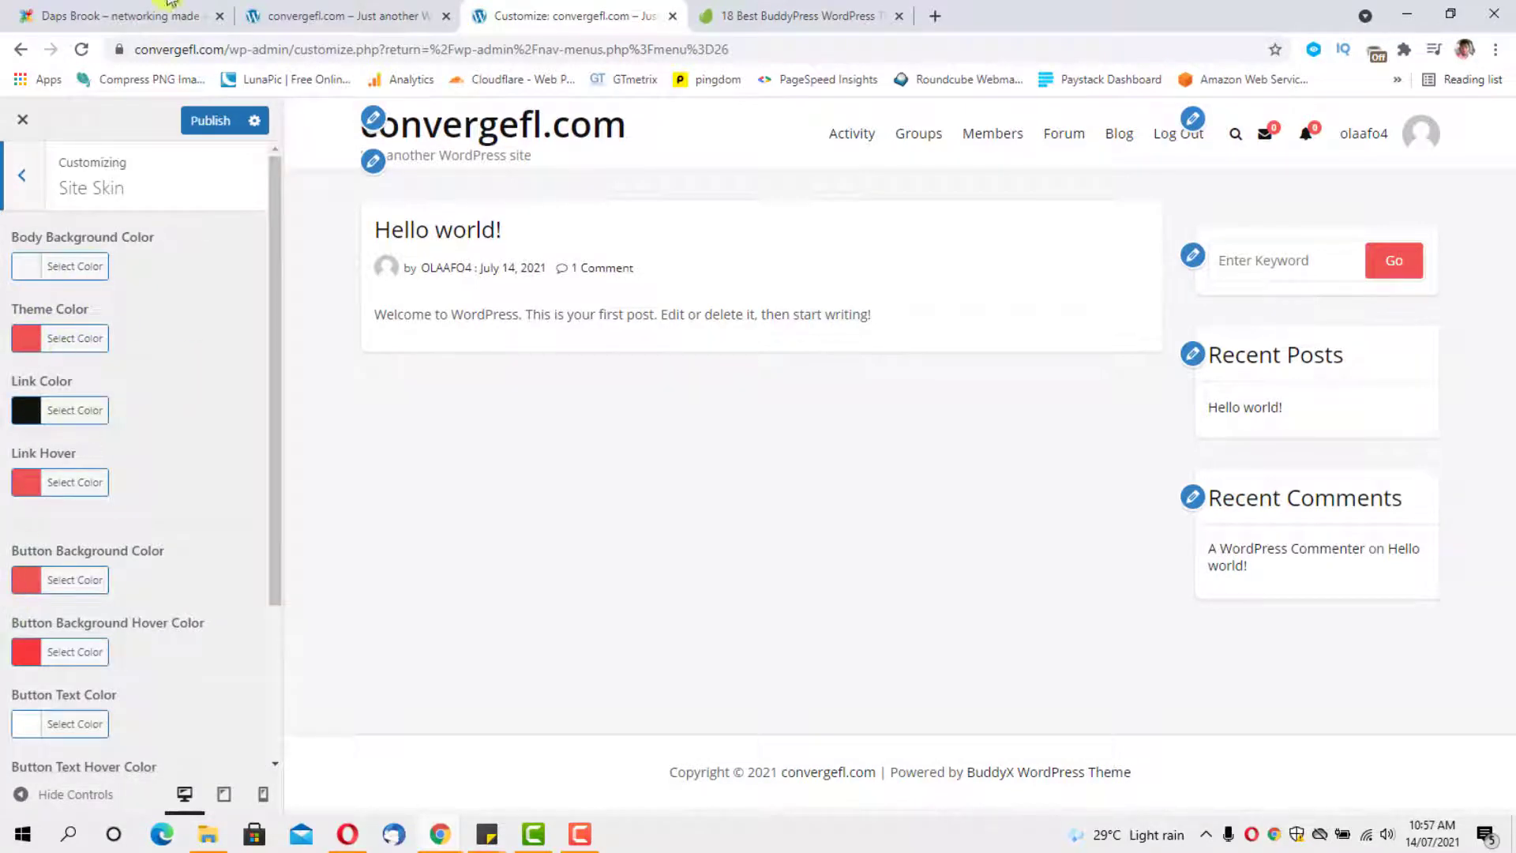
{"action": "left_click", "coordinate": [62, 24]}
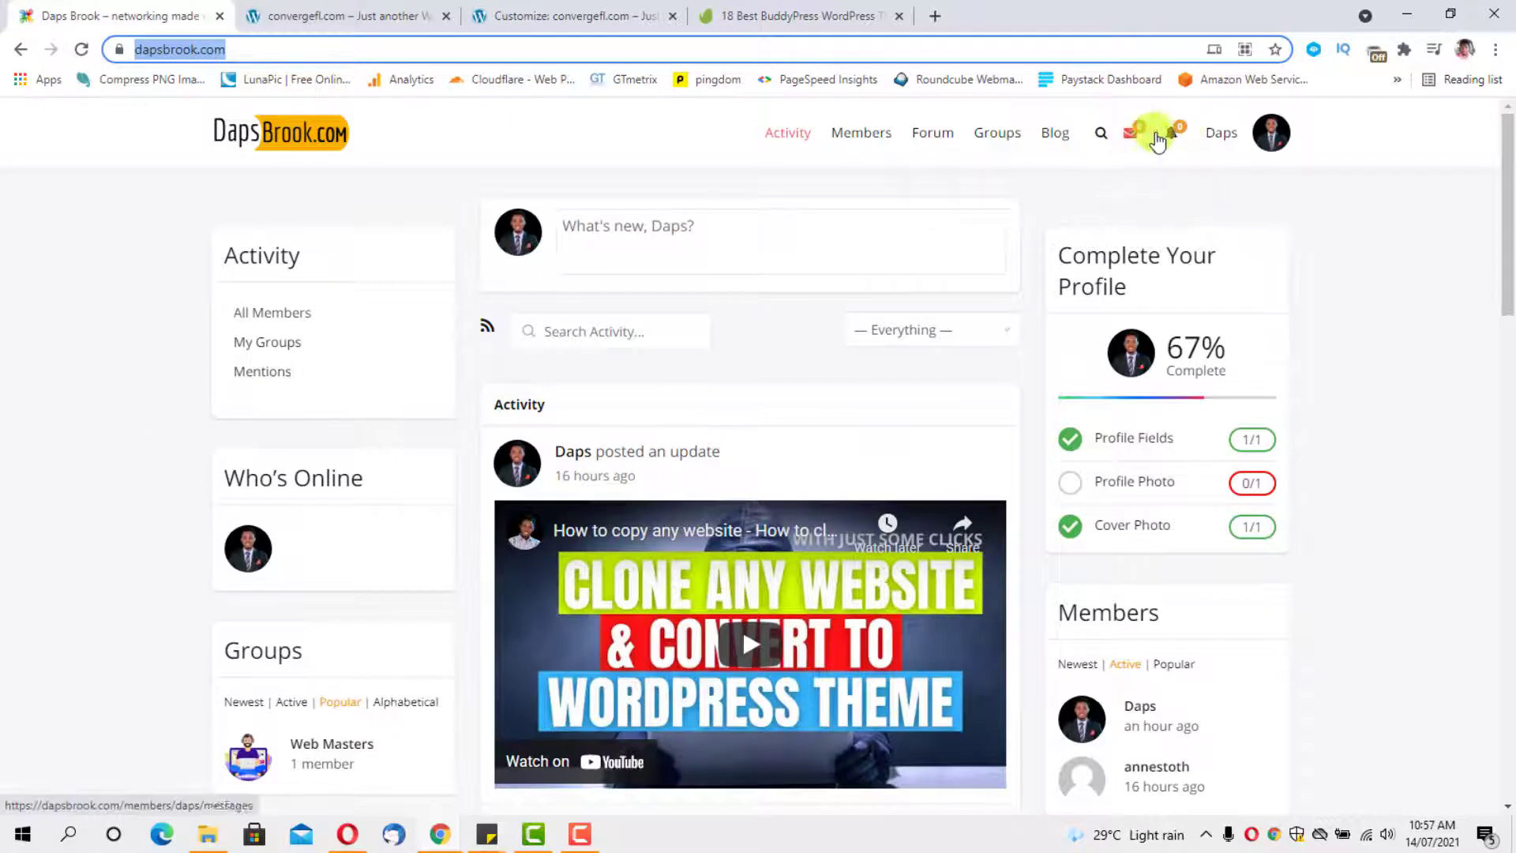
{"action": "scroll", "coordinate": [1289, 403], "scroll_direction": "down", "scroll_amount": 7}
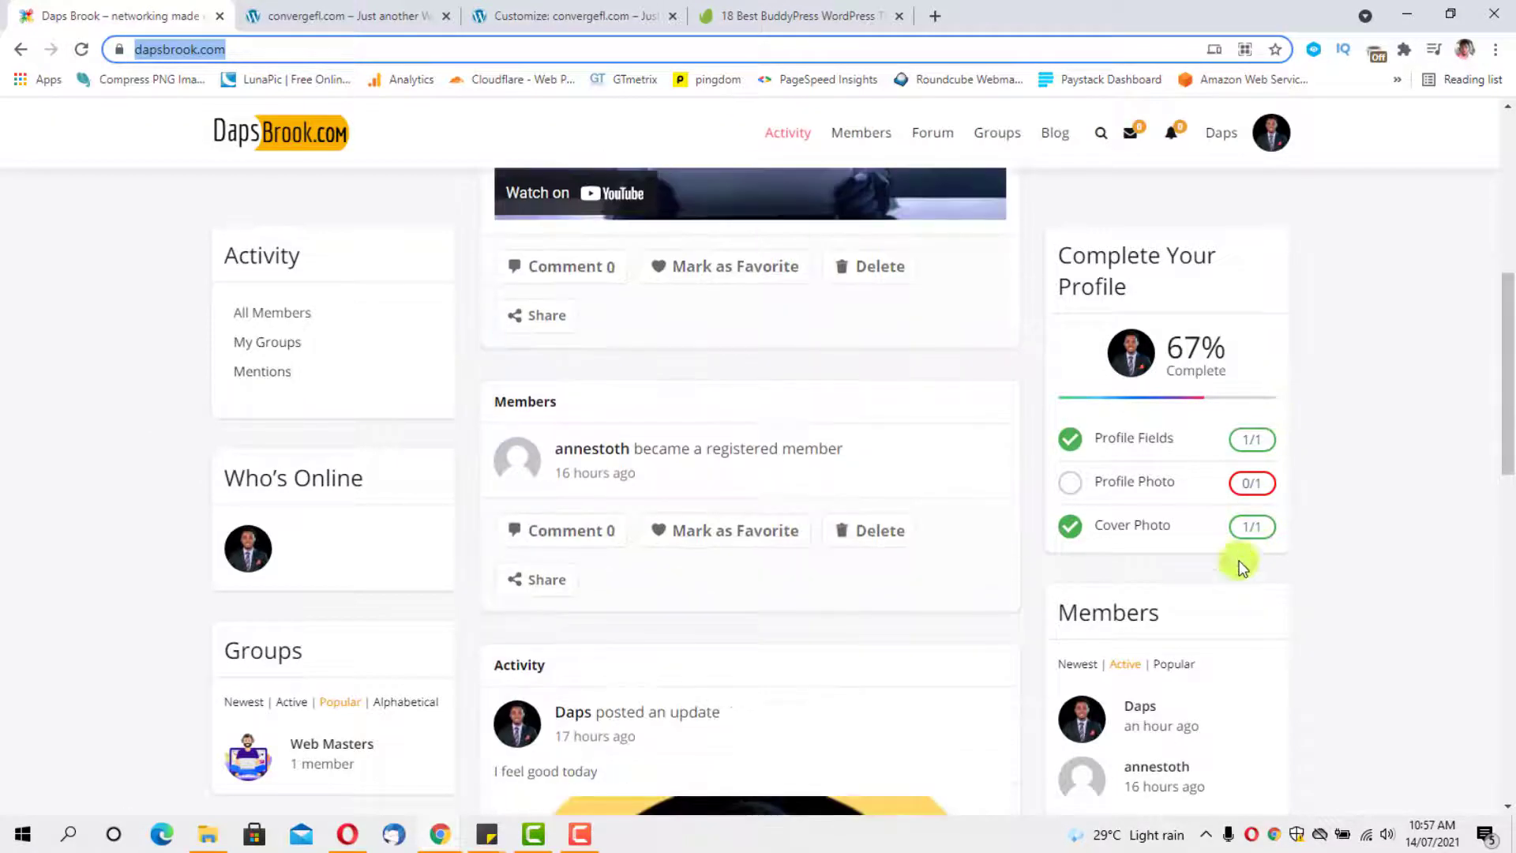
{"action": "scroll", "coordinate": [396, 477], "scroll_direction": "up", "scroll_amount": 7}
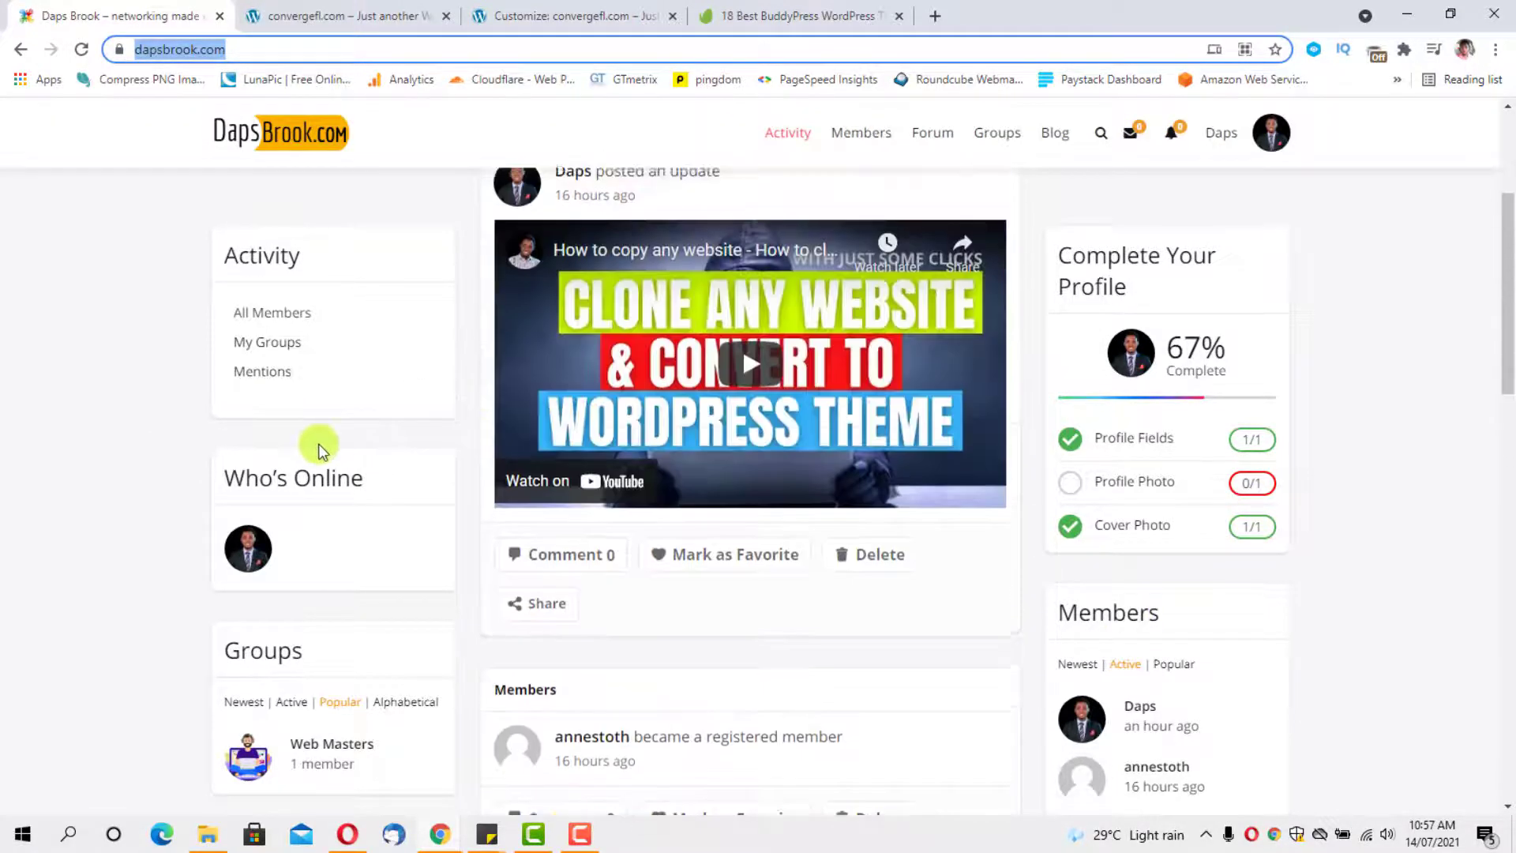
{"action": "left_click", "coordinate": [574, 16]}
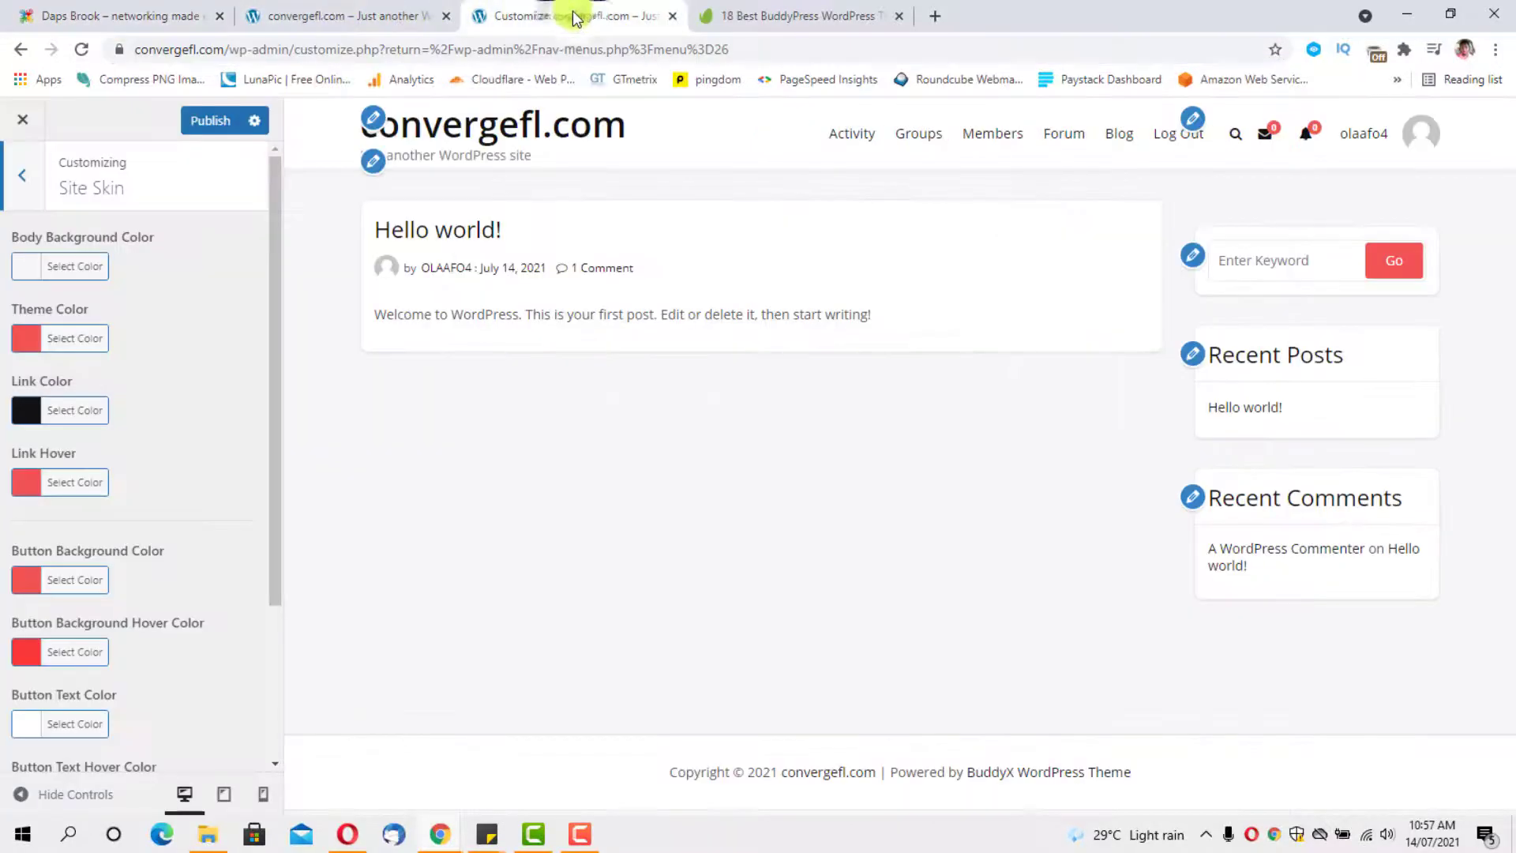
{"action": "left_click", "coordinate": [27, 195]}
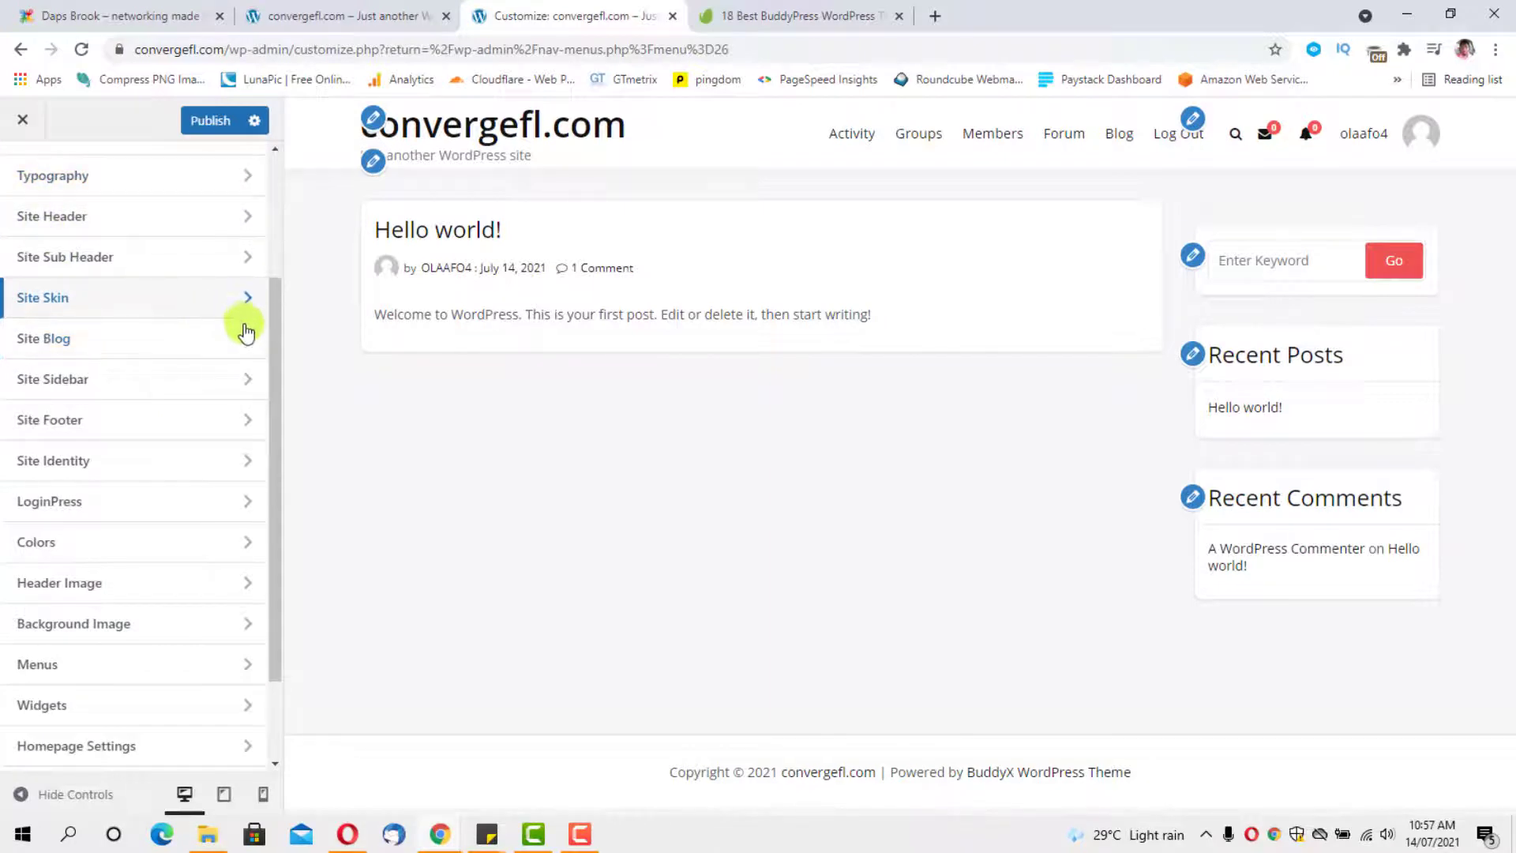
Examine the available blog layouts and single post layouts in the Site Blog settings.
{"action": "left_click", "coordinate": [102, 342]}
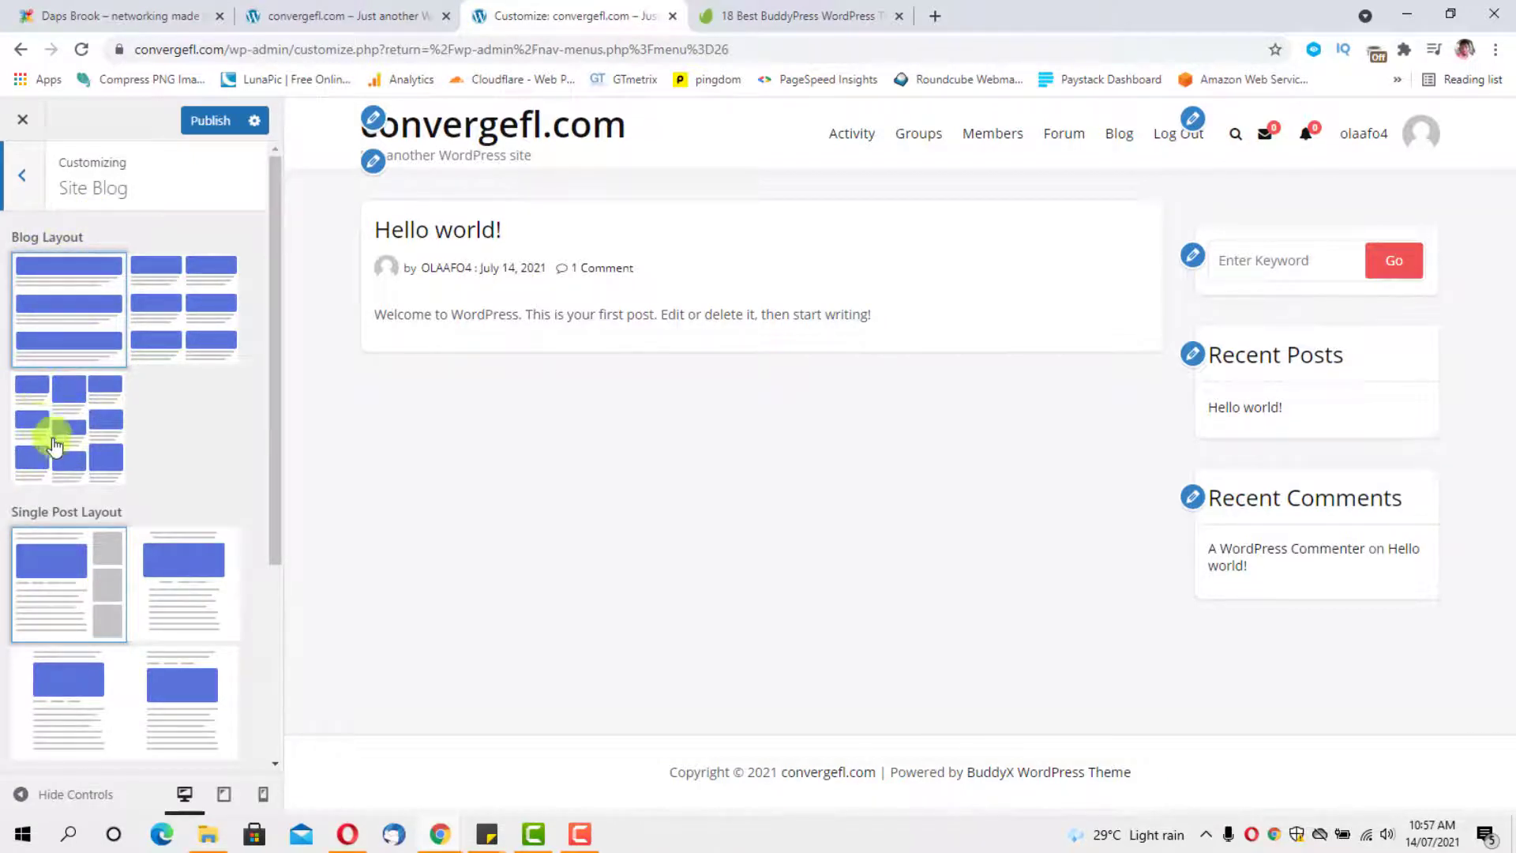
{"action": "scroll", "coordinate": [230, 484], "scroll_direction": "down", "scroll_amount": 1}
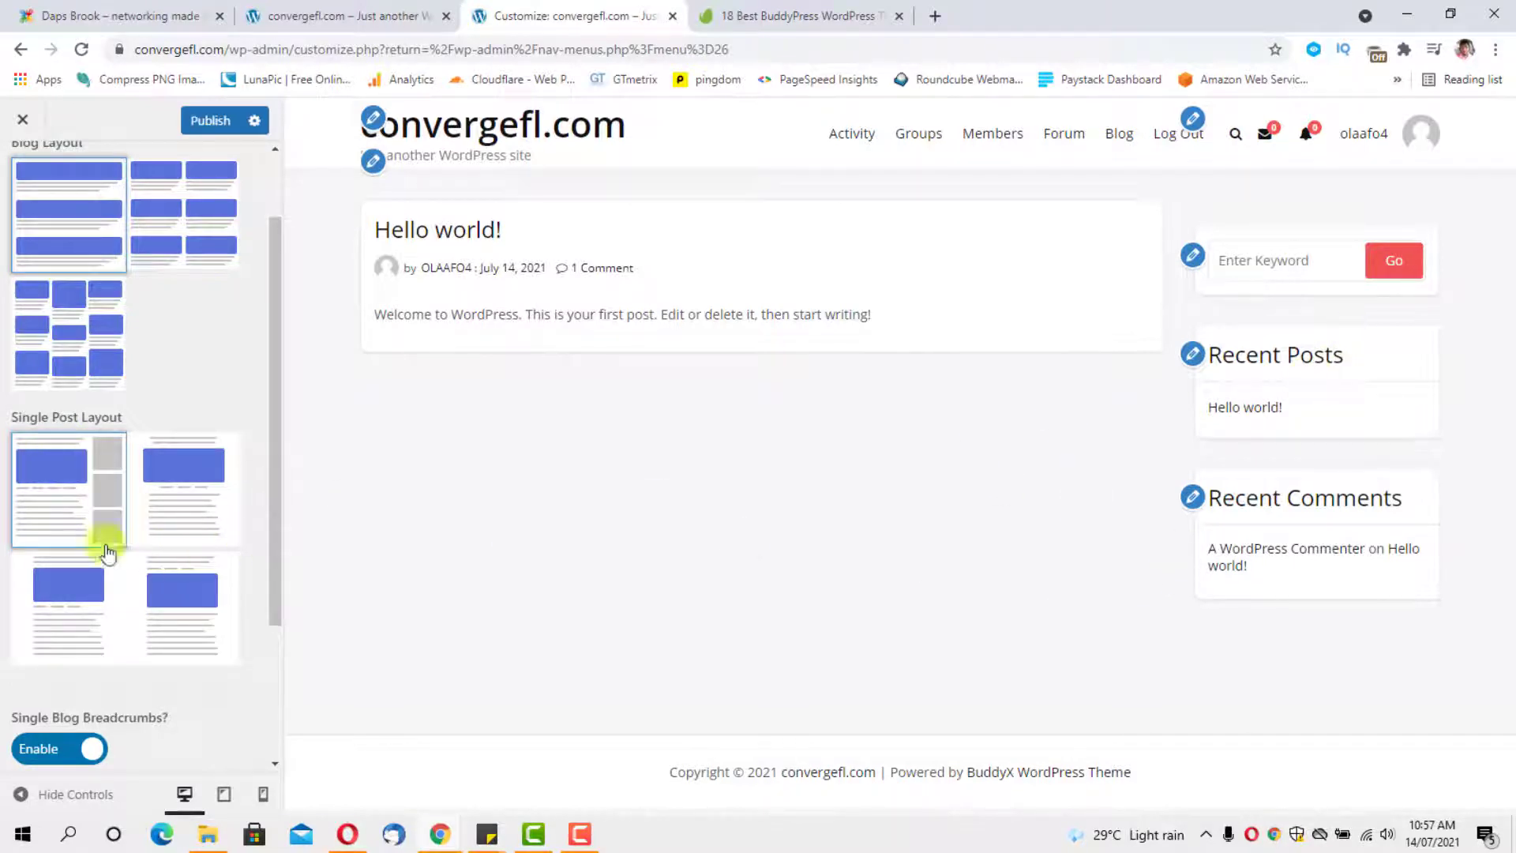
{"action": "scroll", "coordinate": [47, 533], "scroll_direction": "up", "scroll_amount": 2}
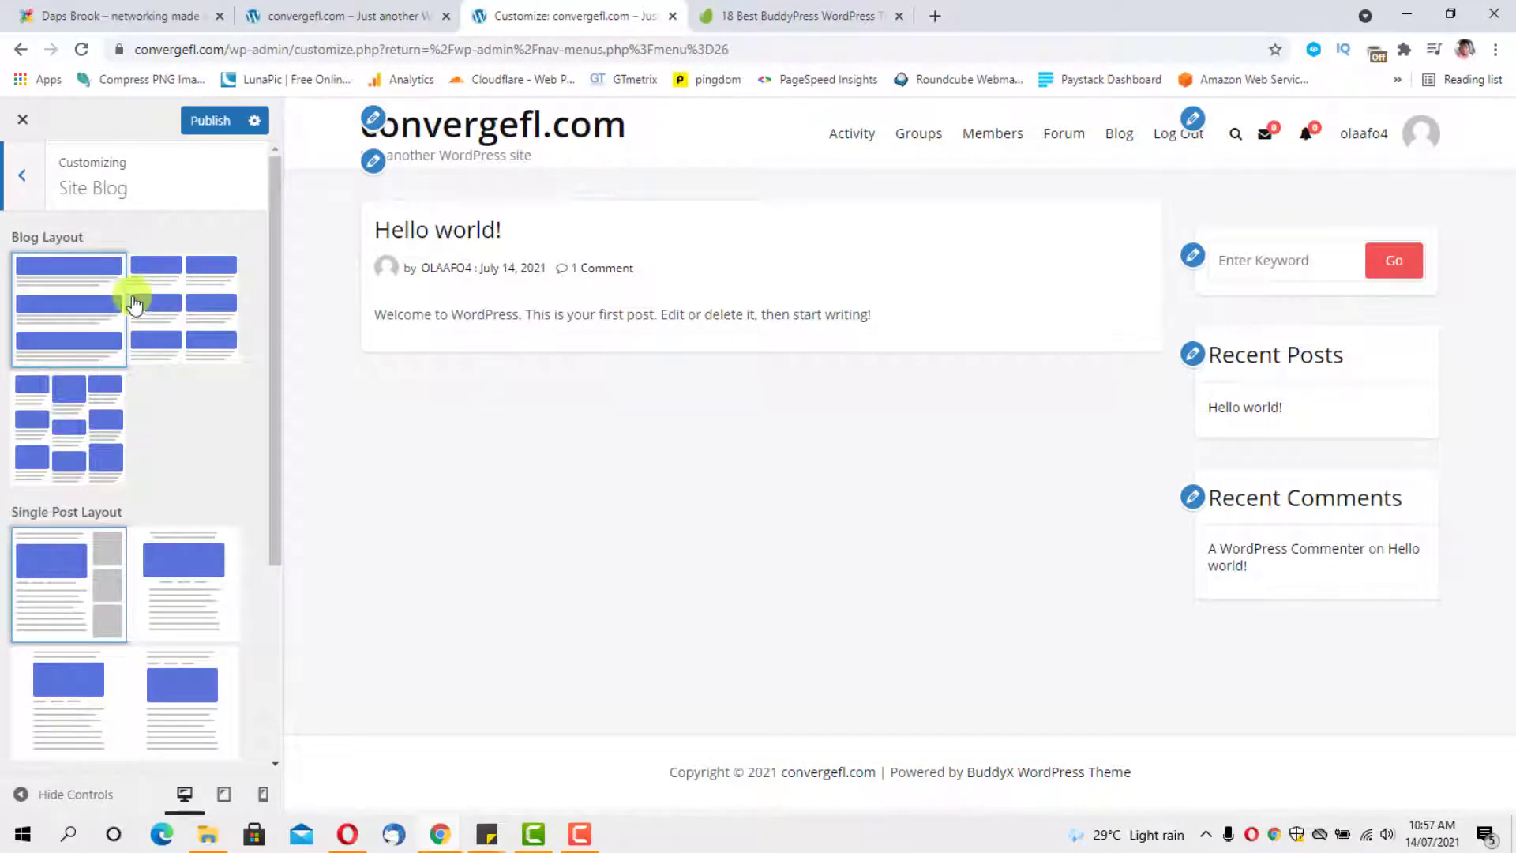
{"action": "left_click", "coordinate": [32, 184]}
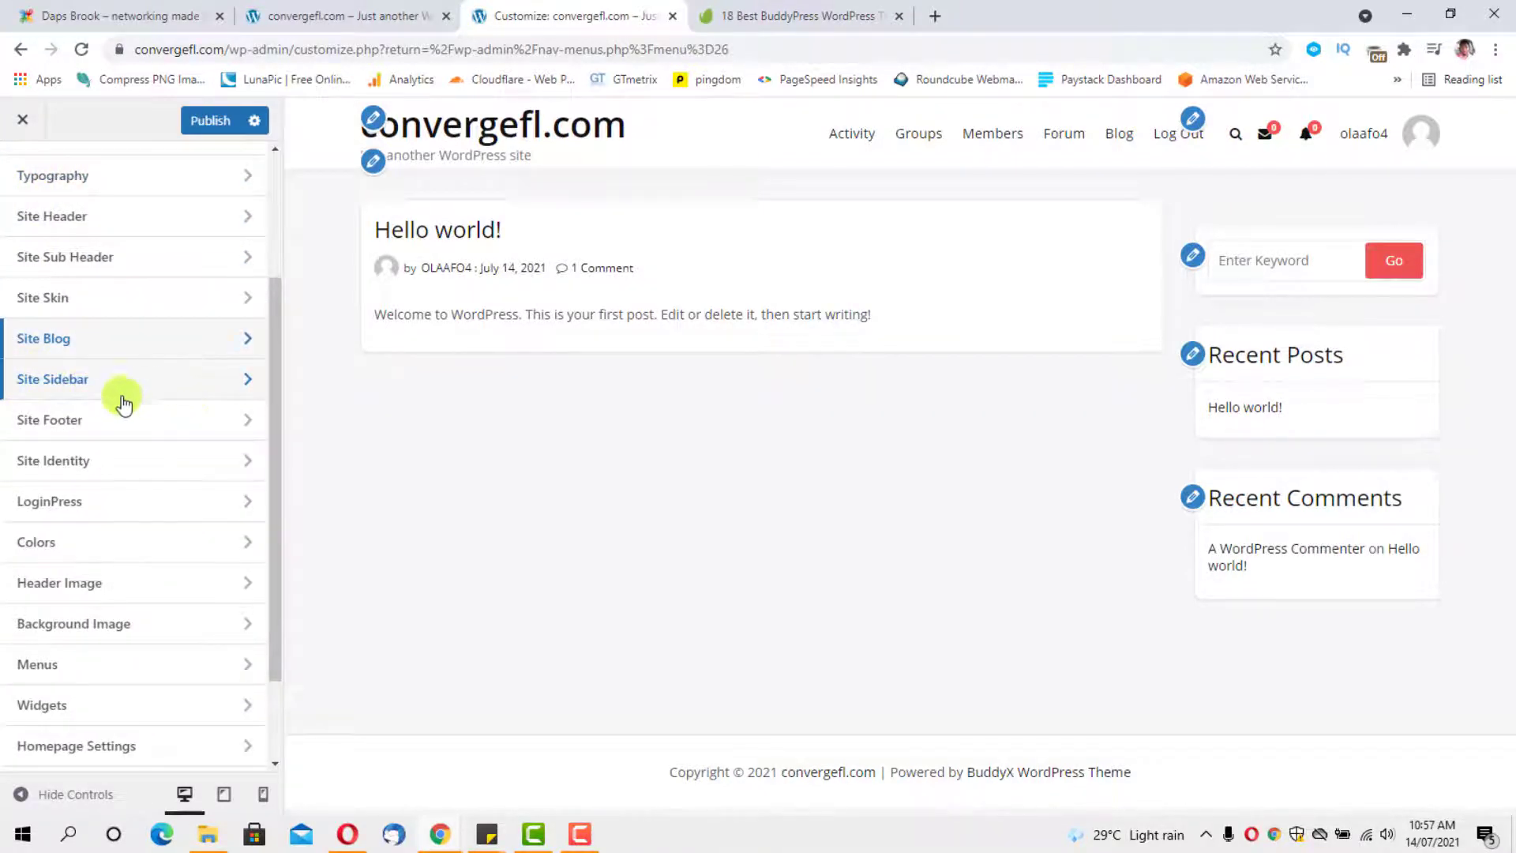
Remove "| Powered by [theme_author]" from the site footer's copyright content, keeping "Copyright © [current_year] [site_title]".
{"action": "left_click", "coordinate": [96, 431]}
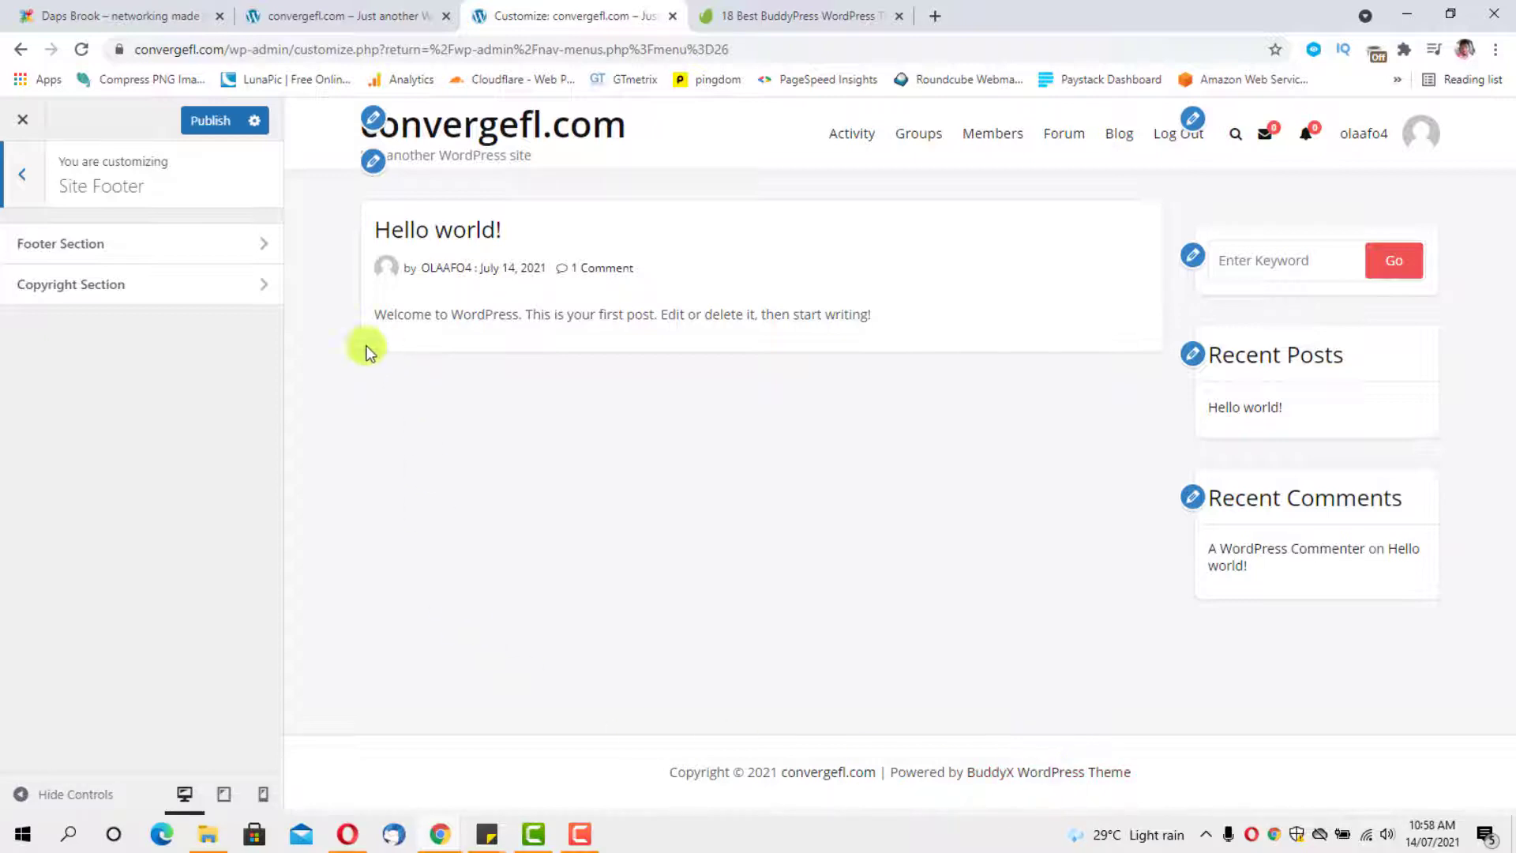
{"action": "left_click", "coordinate": [157, 298]}
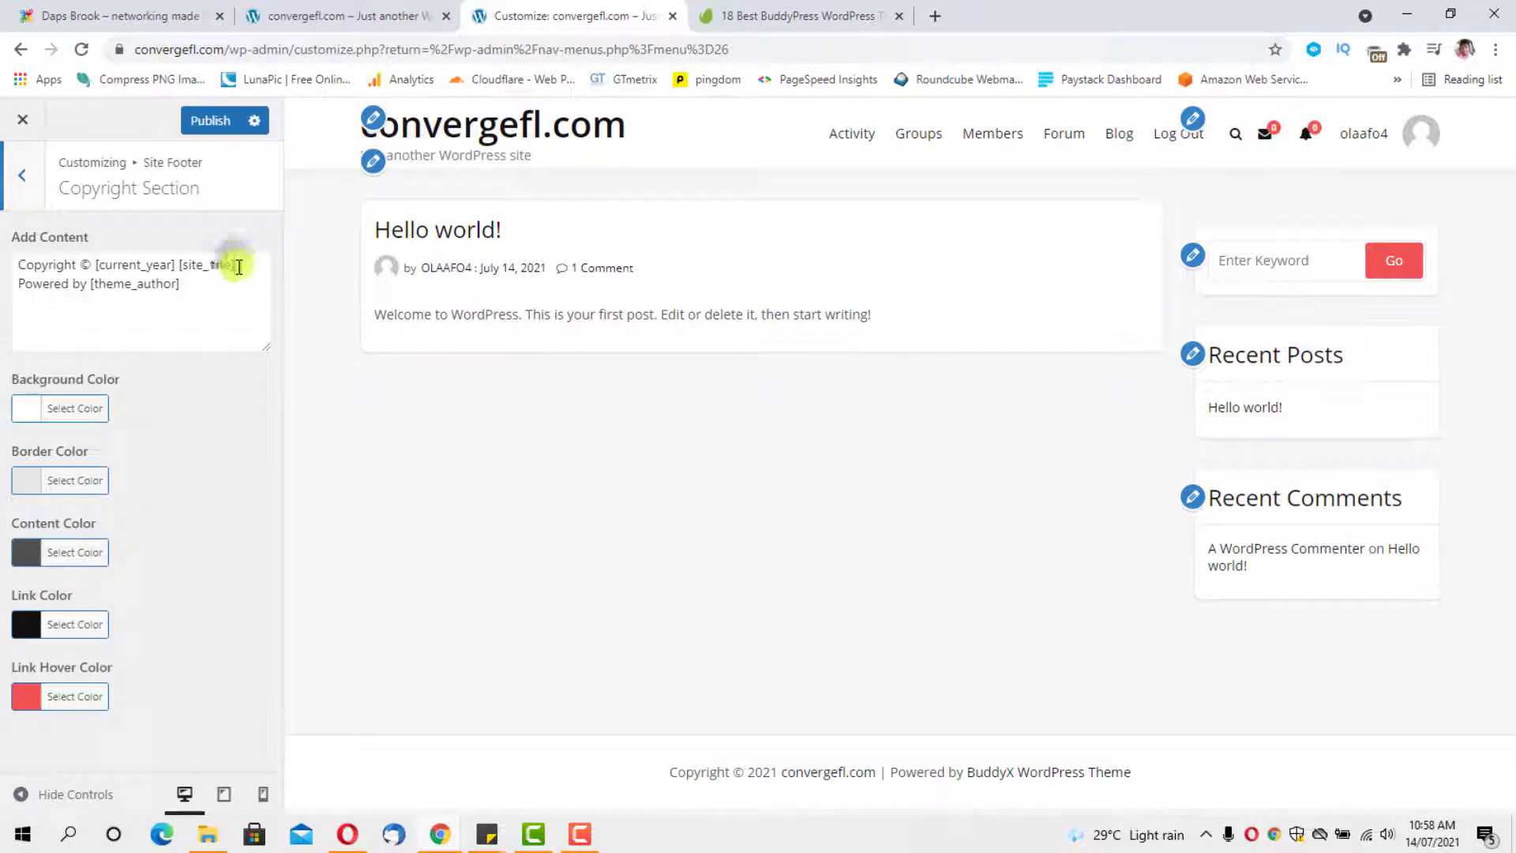
{"action": "left_click_drag", "start_coordinate": [238, 264], "coordinate": [238, 287]}
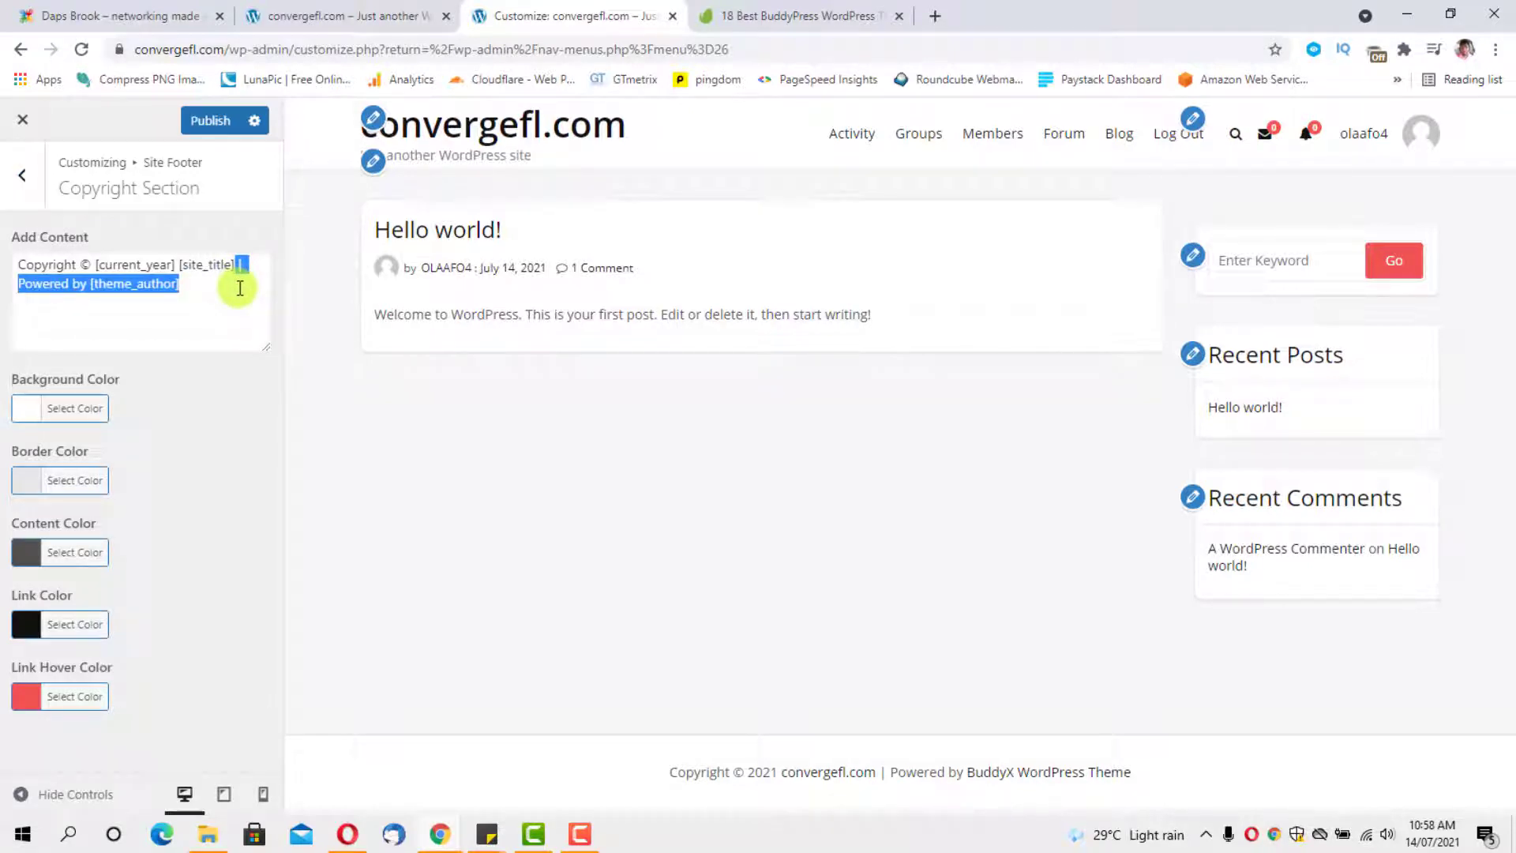
{"action": "key", "text": "BackSpace"}
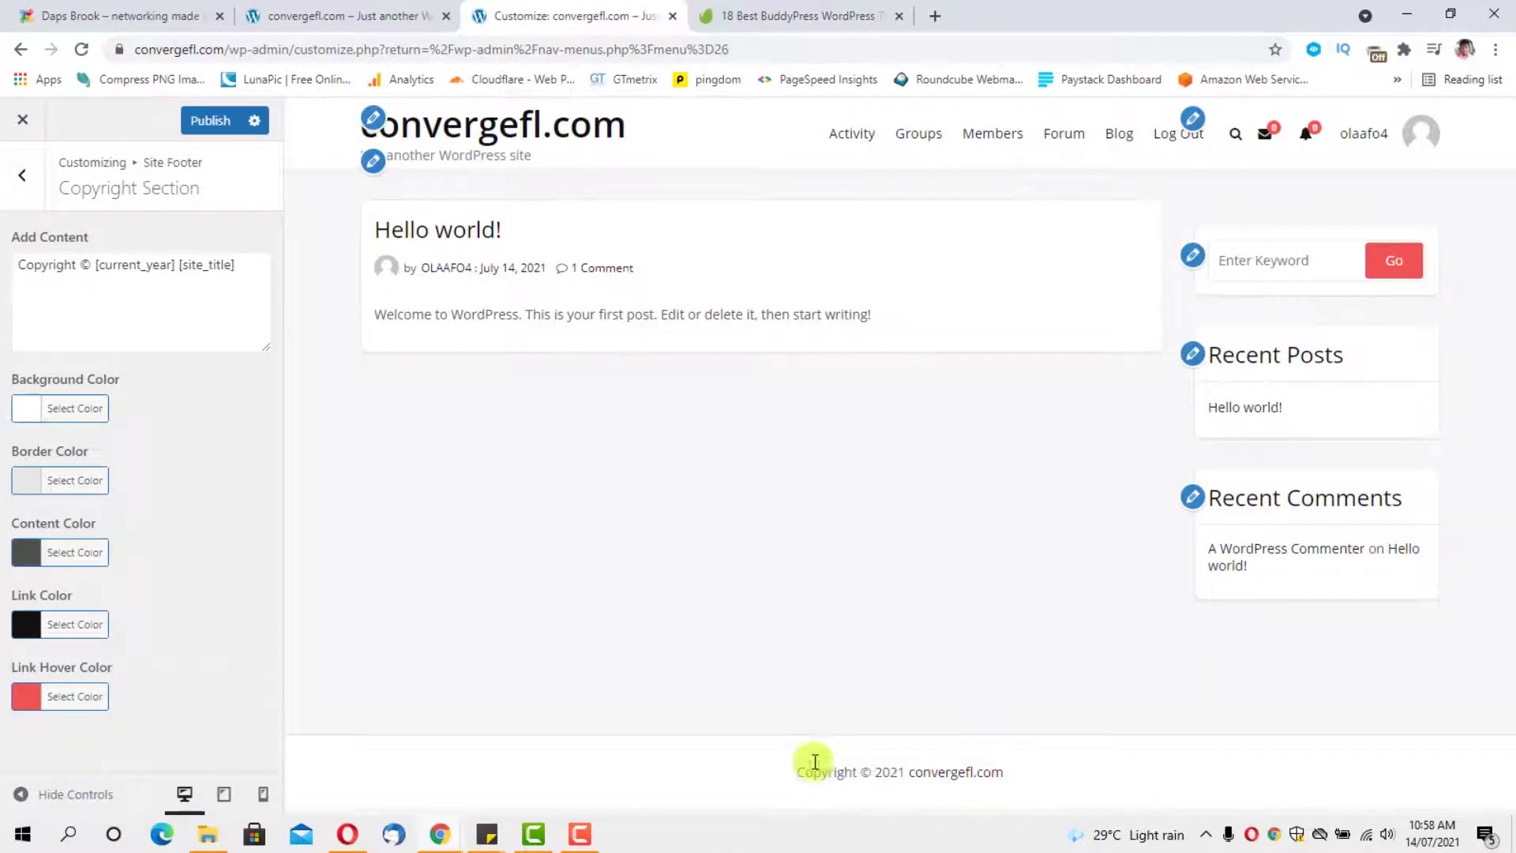
{"action": "left_click", "coordinate": [13, 195]}
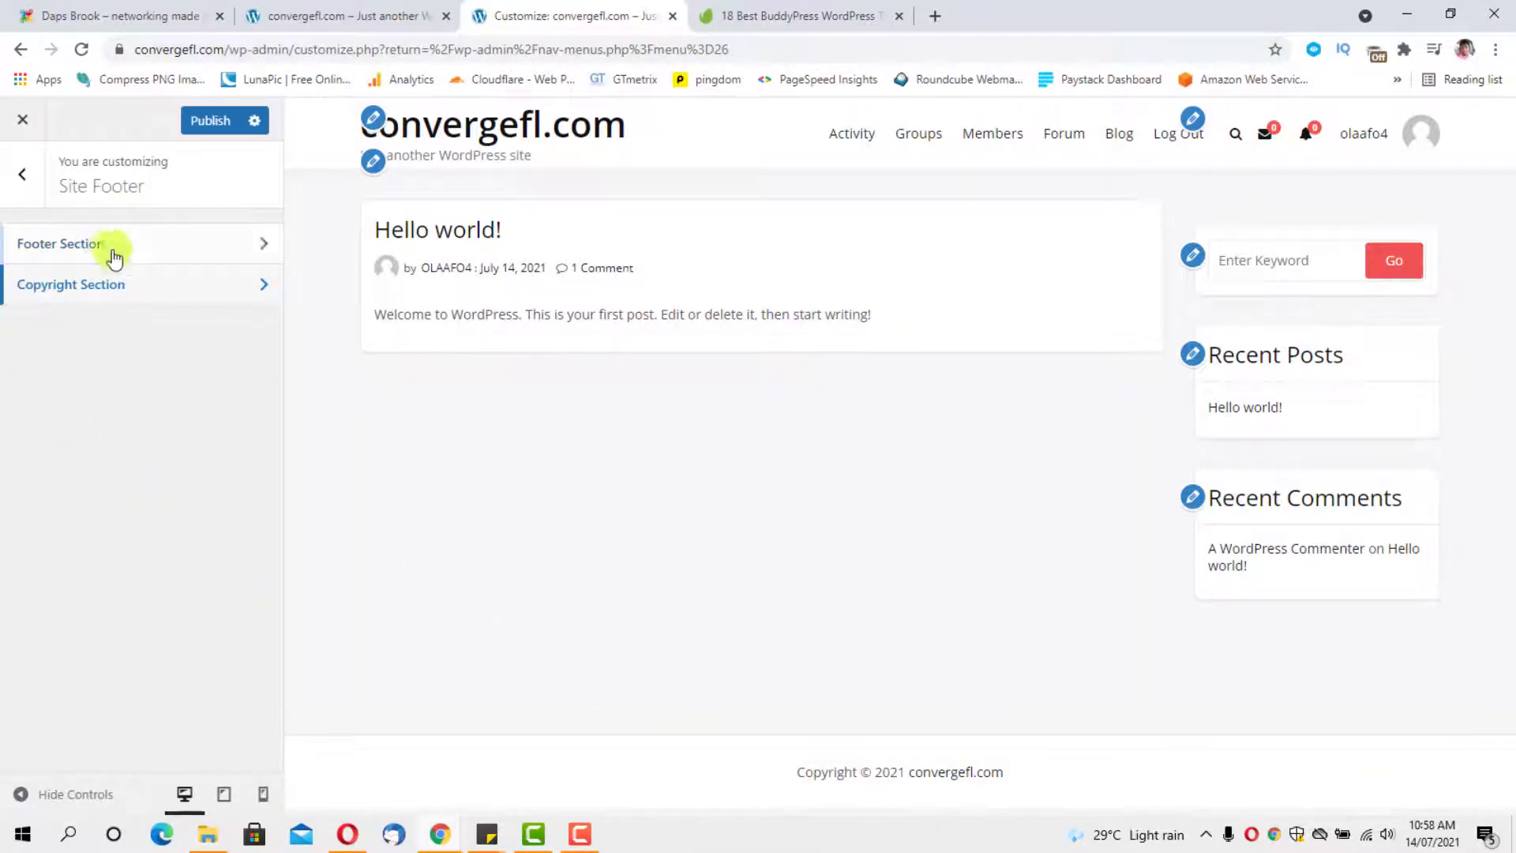
{"action": "left_click", "coordinate": [18, 180]}
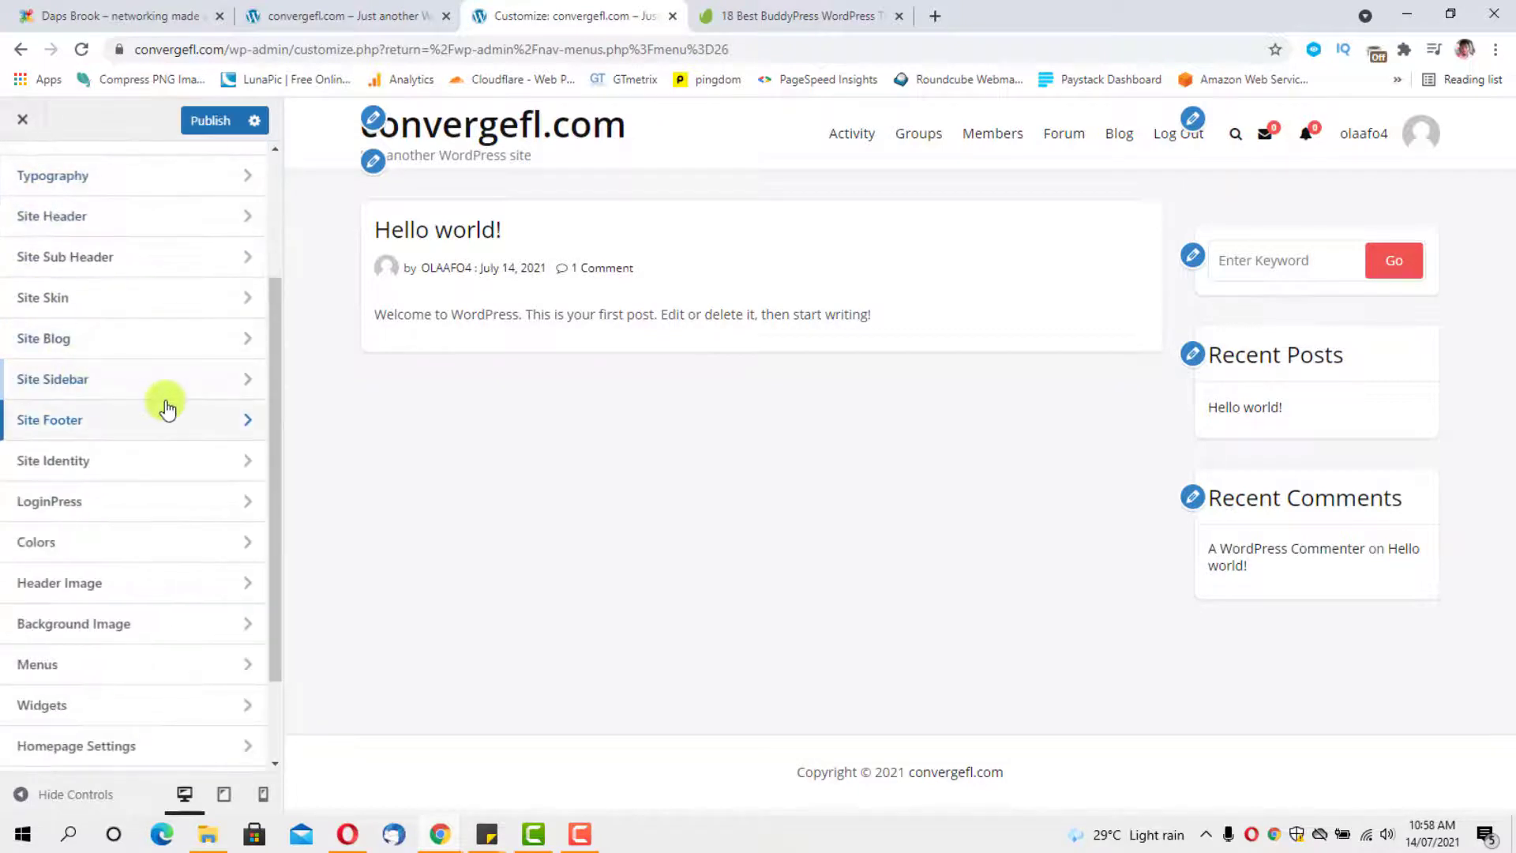
Open convergefl.com in an incognito window and view its login page as a logged-out visitor.
{"action": "scroll", "coordinate": [168, 407], "scroll_direction": "down", "scroll_amount": 1}
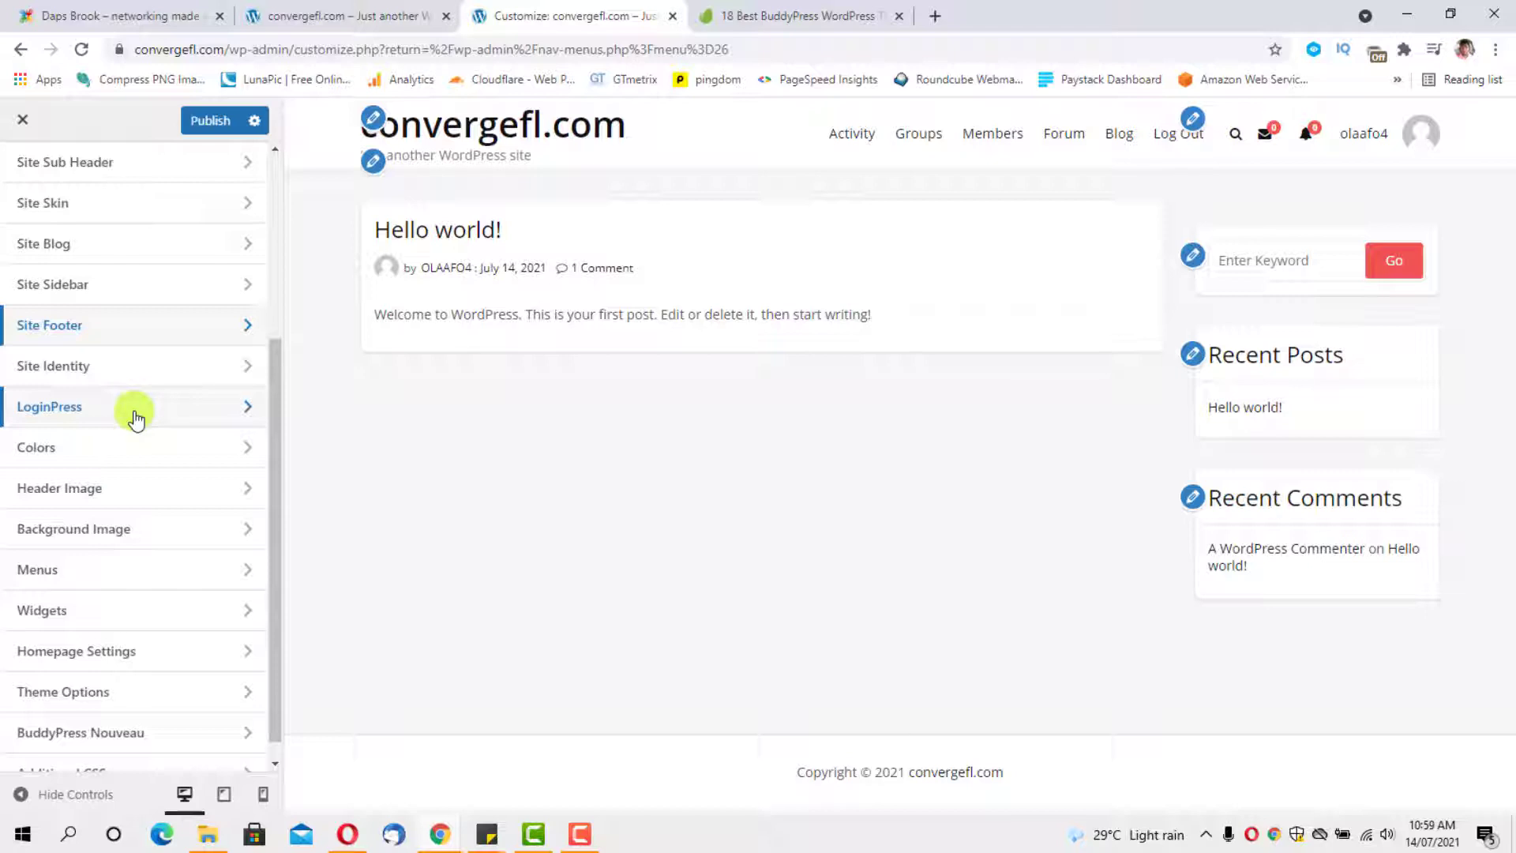
{"action": "left_click_drag", "start_coordinate": [267, 49], "coordinate": [118, 62]}
{"action": "right_click", "coordinate": [172, 46]}
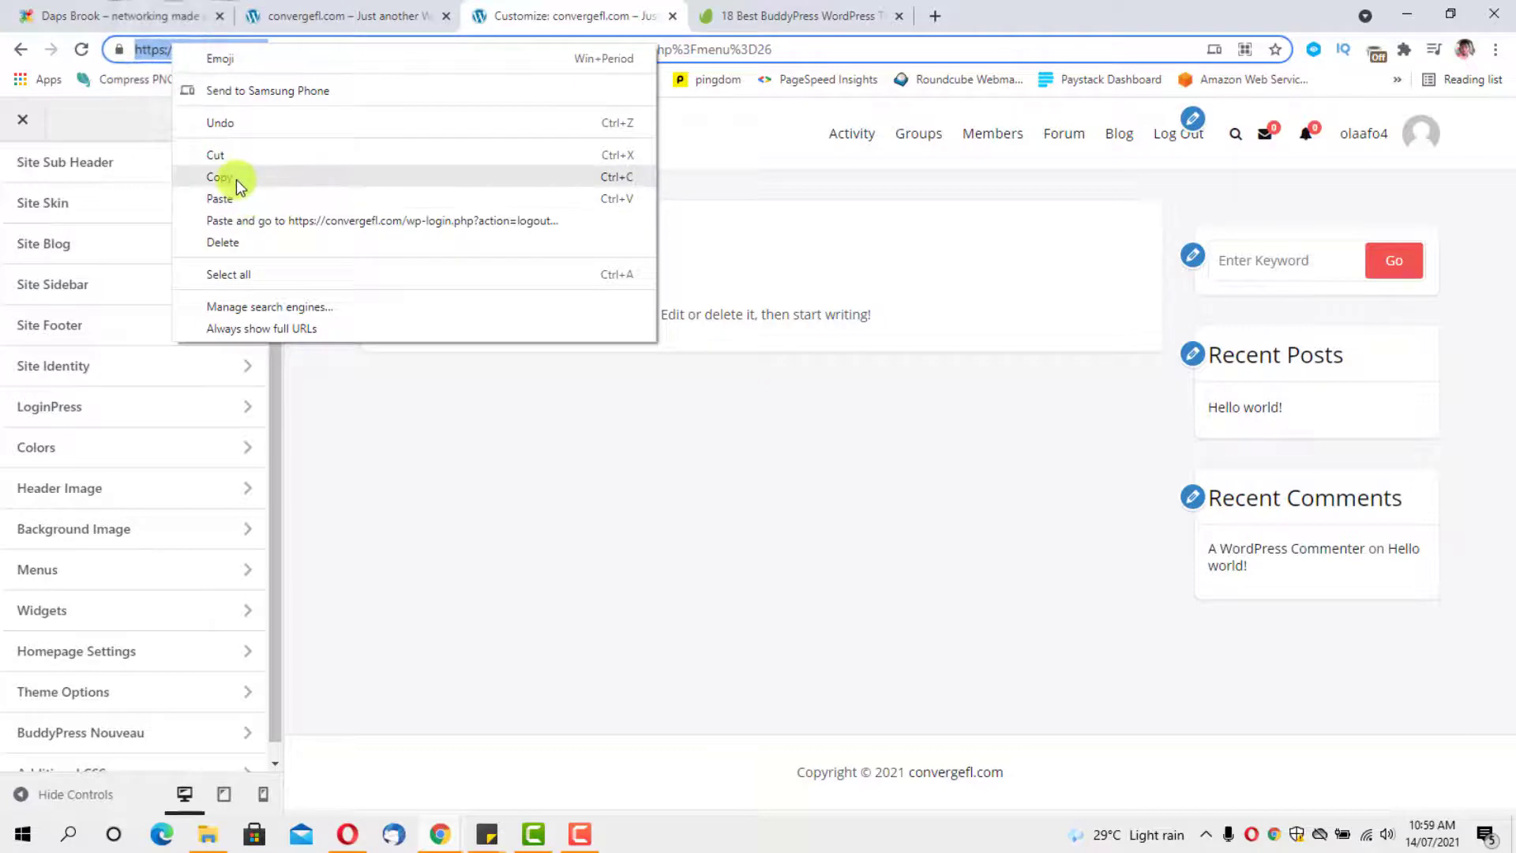
{"action": "left_click", "coordinate": [235, 179]}
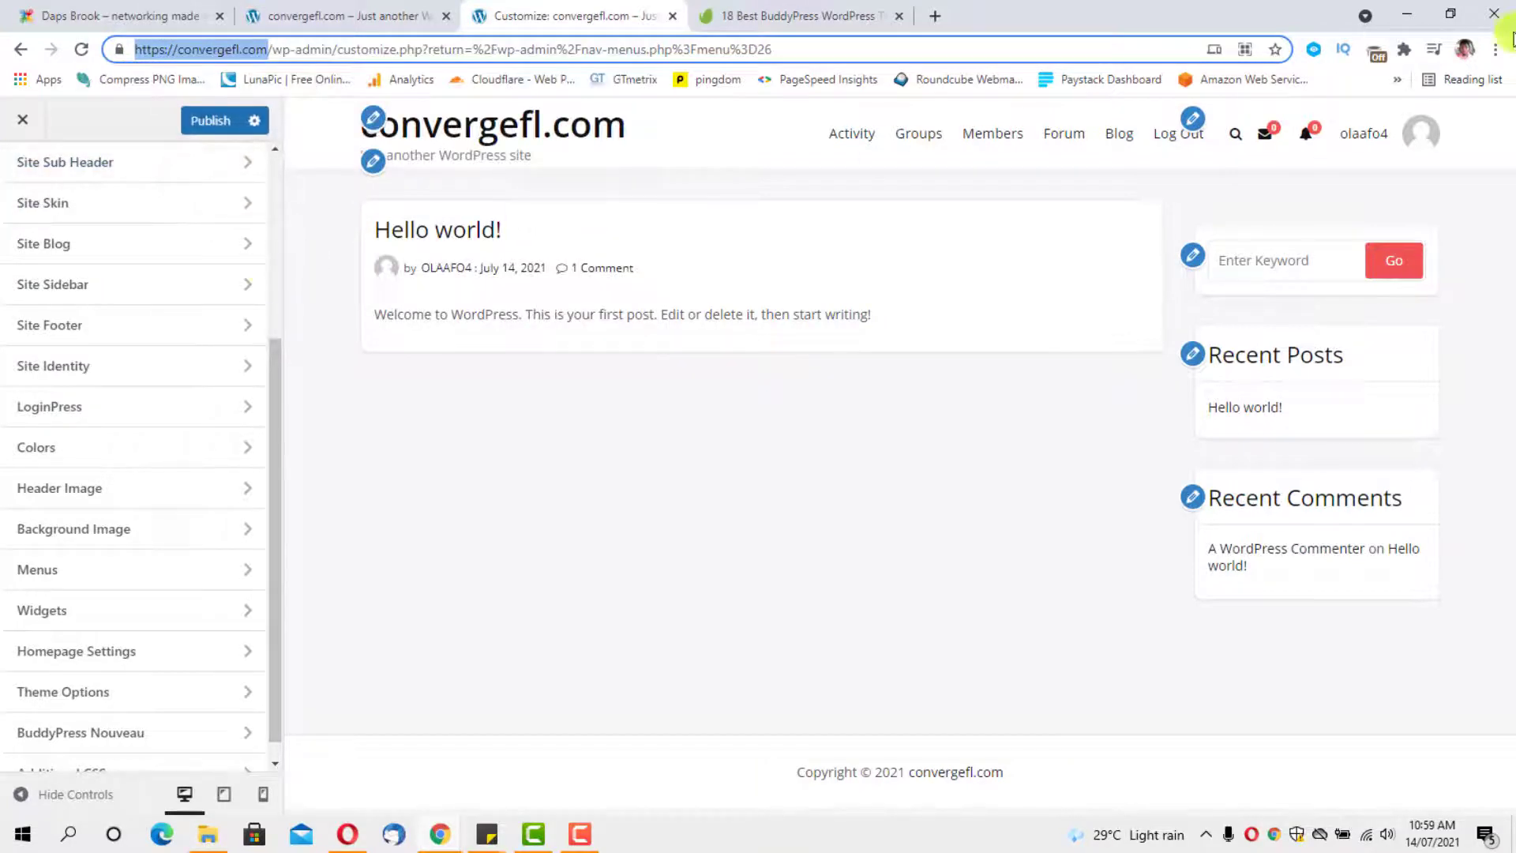
{"action": "left_click", "coordinate": [1495, 49]}
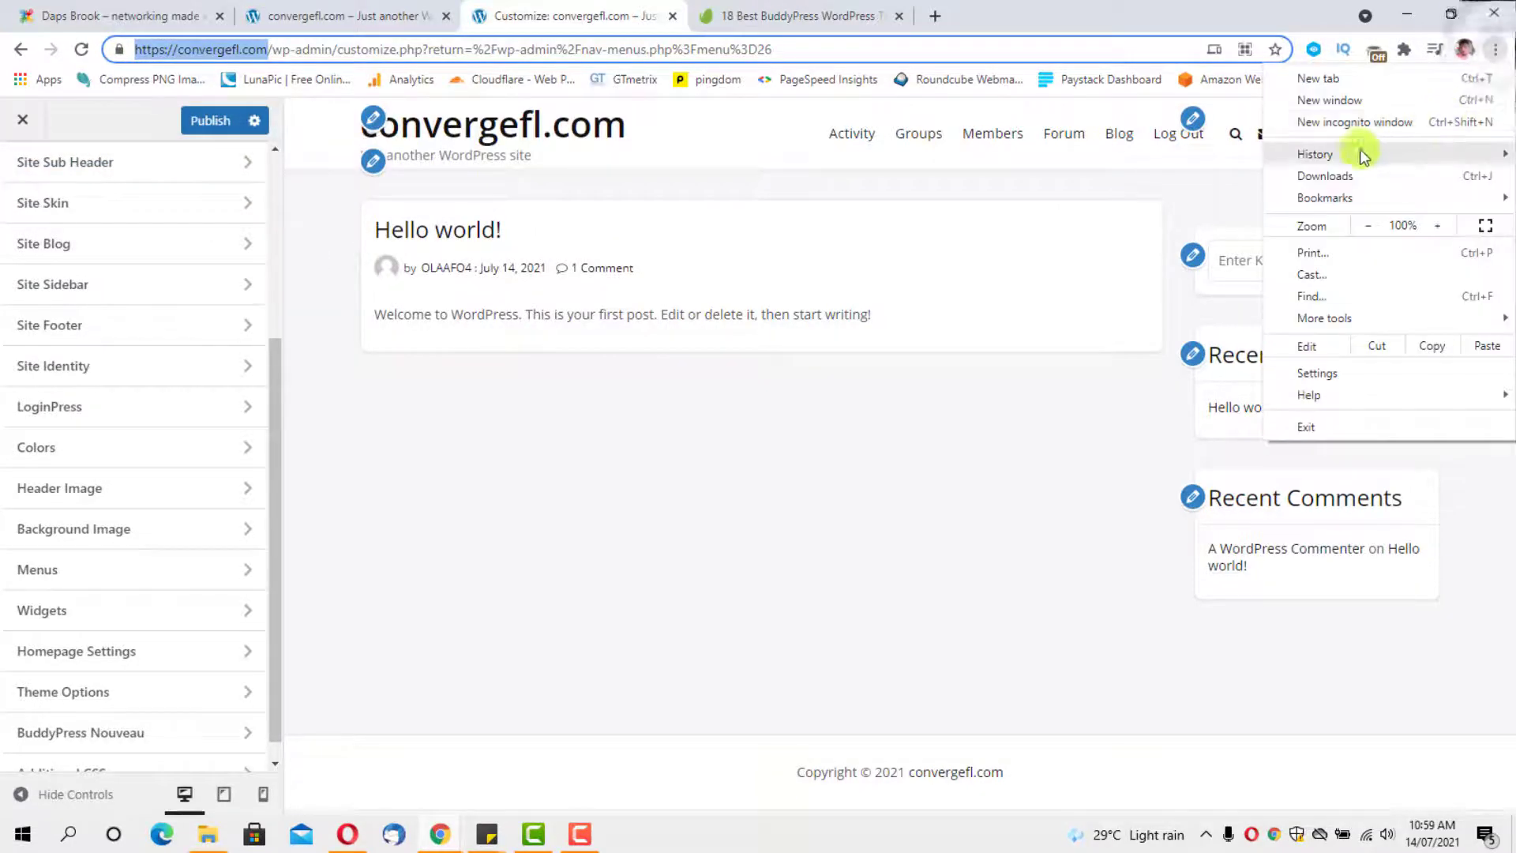
{"action": "left_click", "coordinate": [1347, 123]}
{"action": "key", "text": "ctrl+v"}
{"action": "key", "text": "Return"}
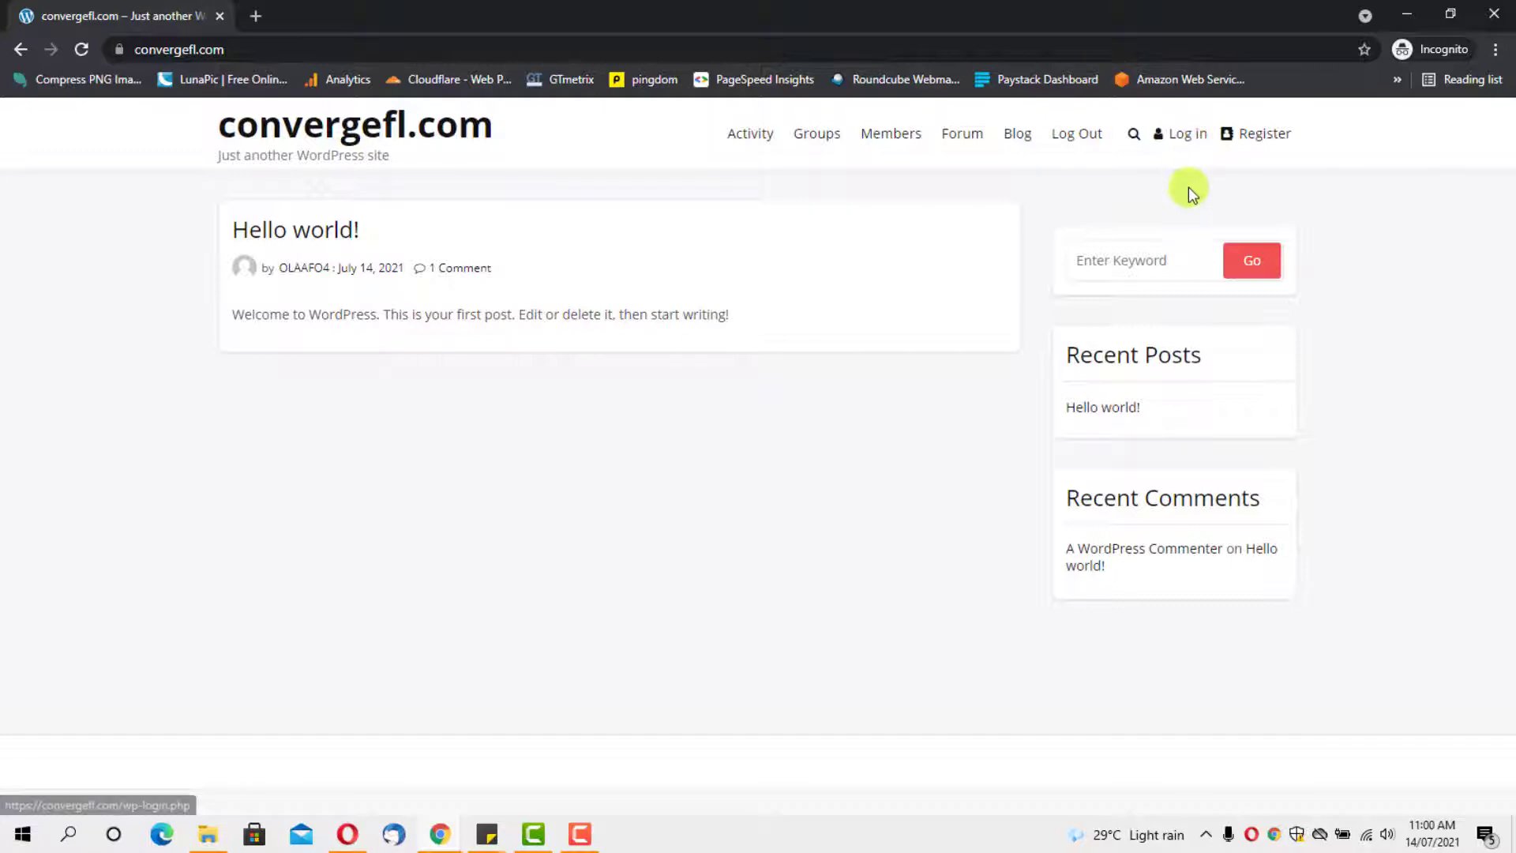
{"action": "left_click", "coordinate": [1187, 136]}
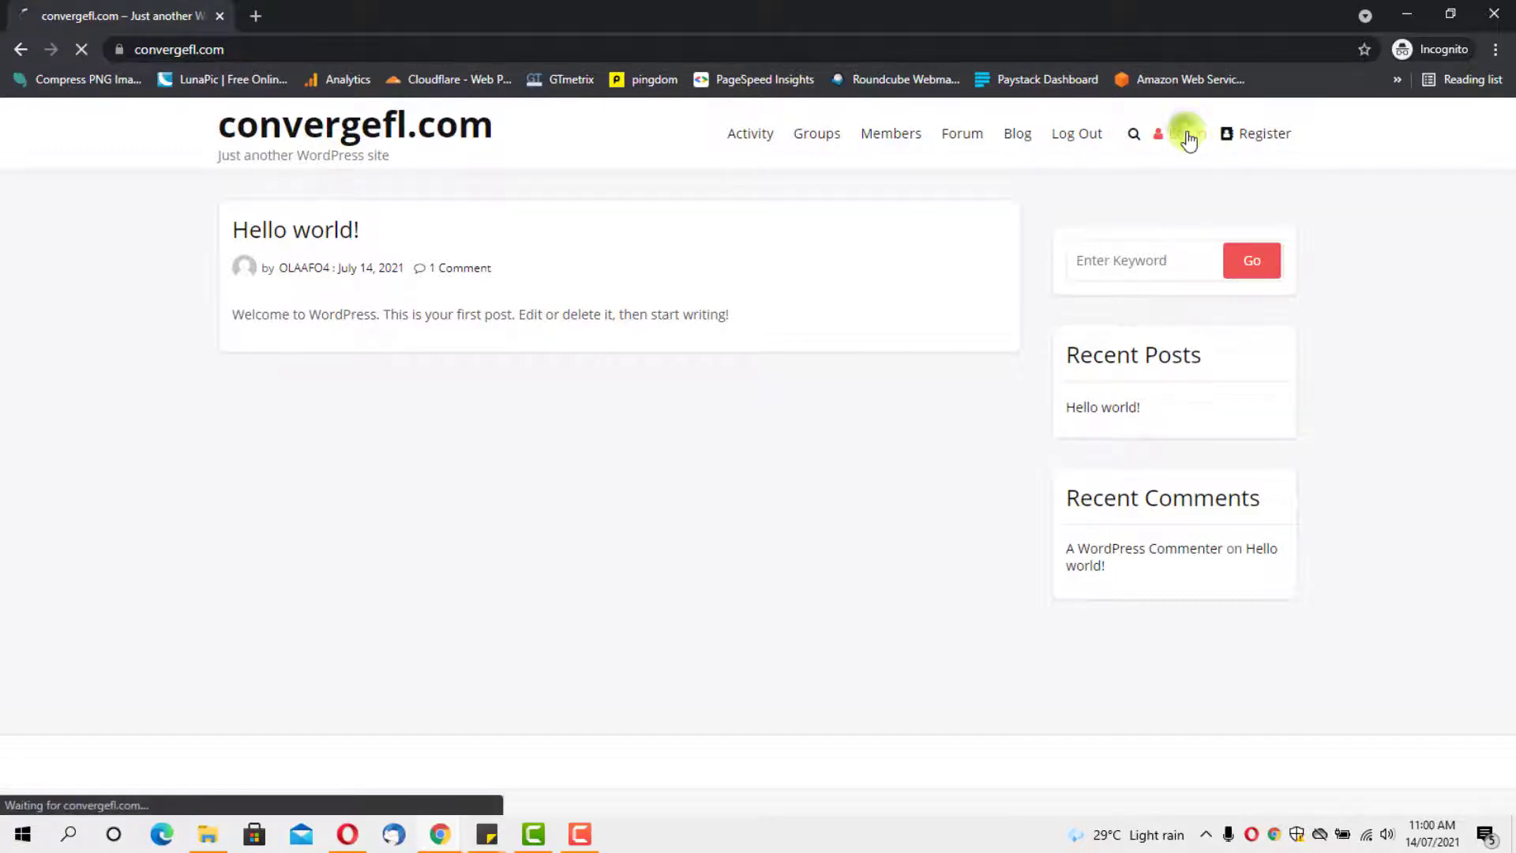
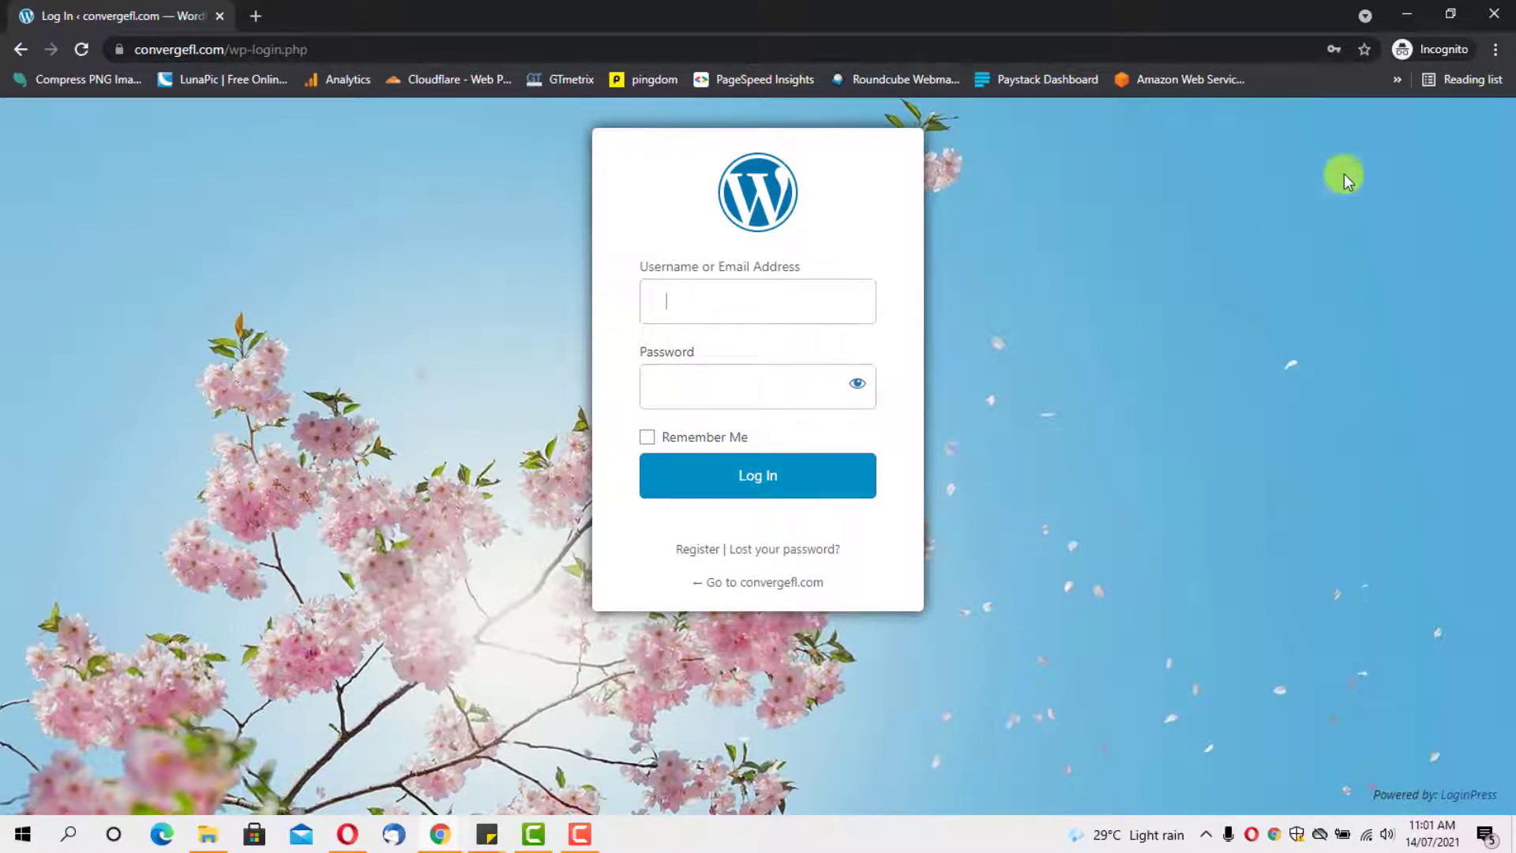
{"action": "left_click", "coordinate": [1406, 14]}
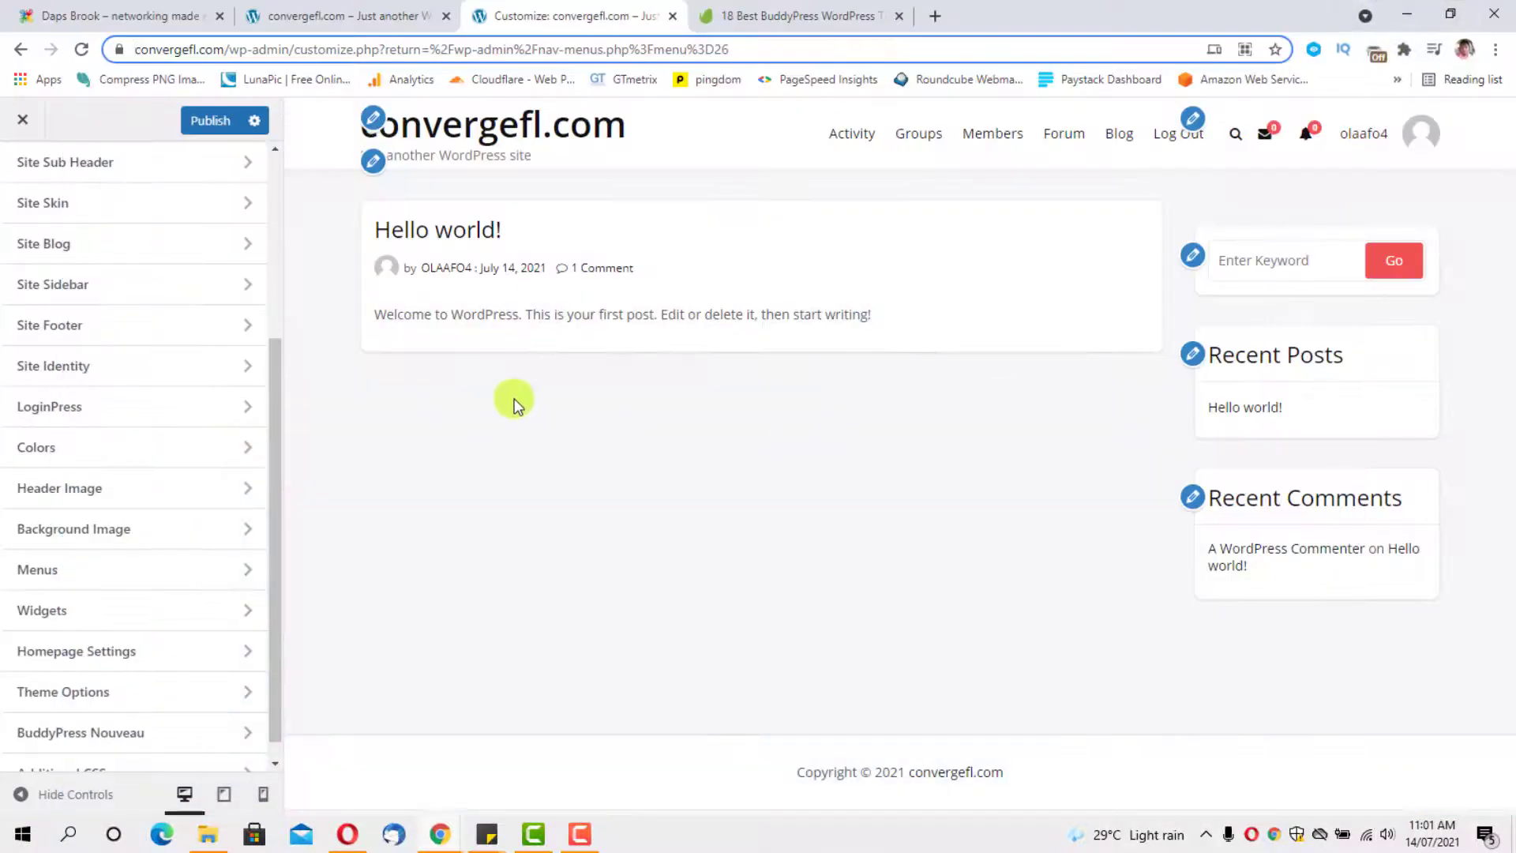
Examine the login page themes offered in the LoginPress settings.
{"action": "left_click", "coordinate": [63, 409]}
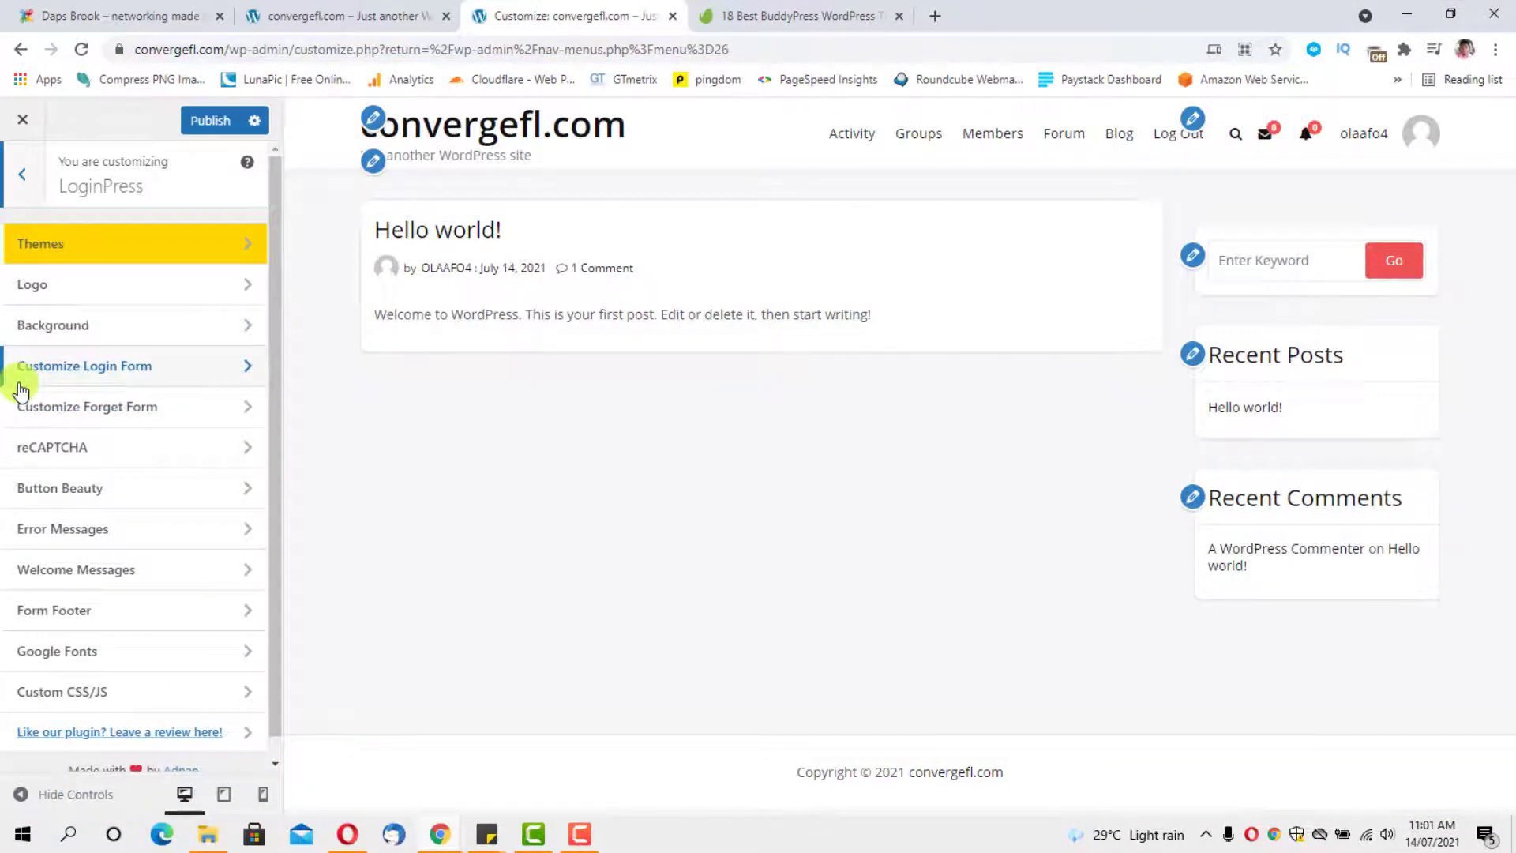
{"action": "left_click", "coordinate": [125, 242]}
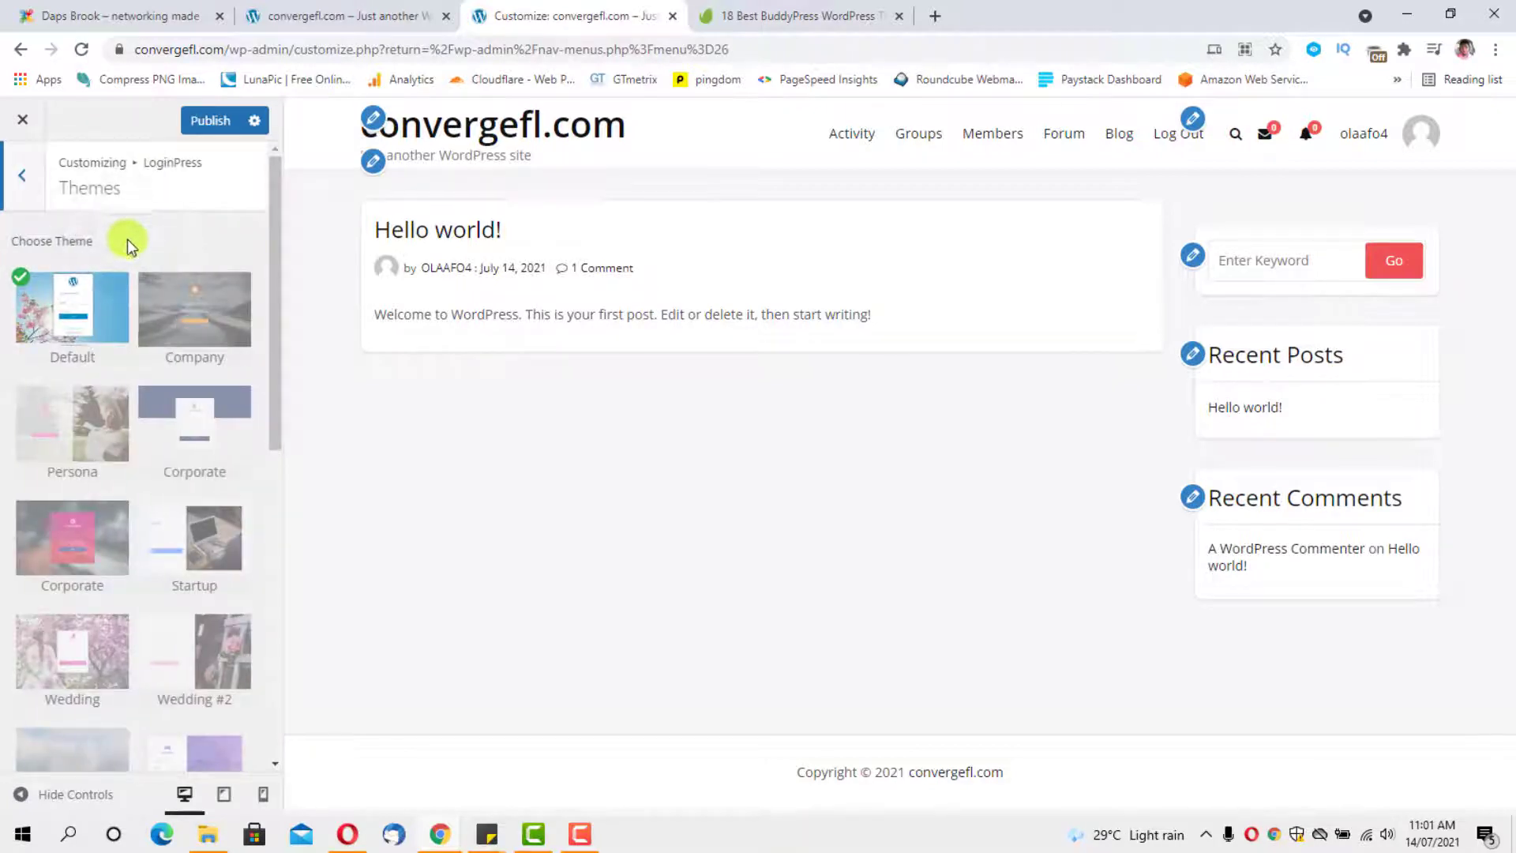
{"action": "scroll", "coordinate": [56, 410], "scroll_direction": "down", "scroll_amount": 1}
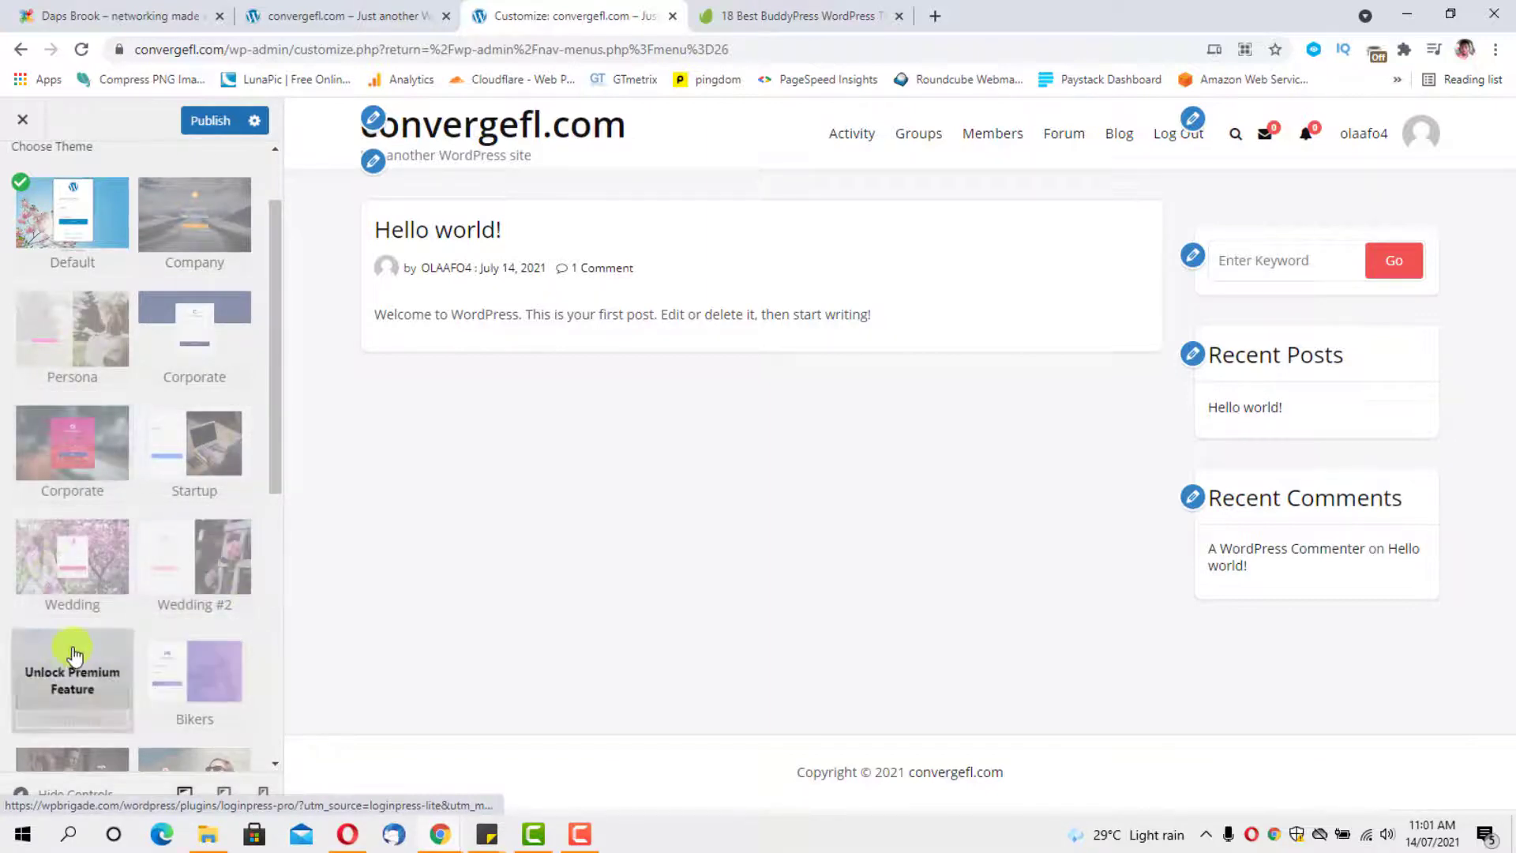
{"action": "scroll", "coordinate": [74, 654], "scroll_direction": "down", "scroll_amount": 3}
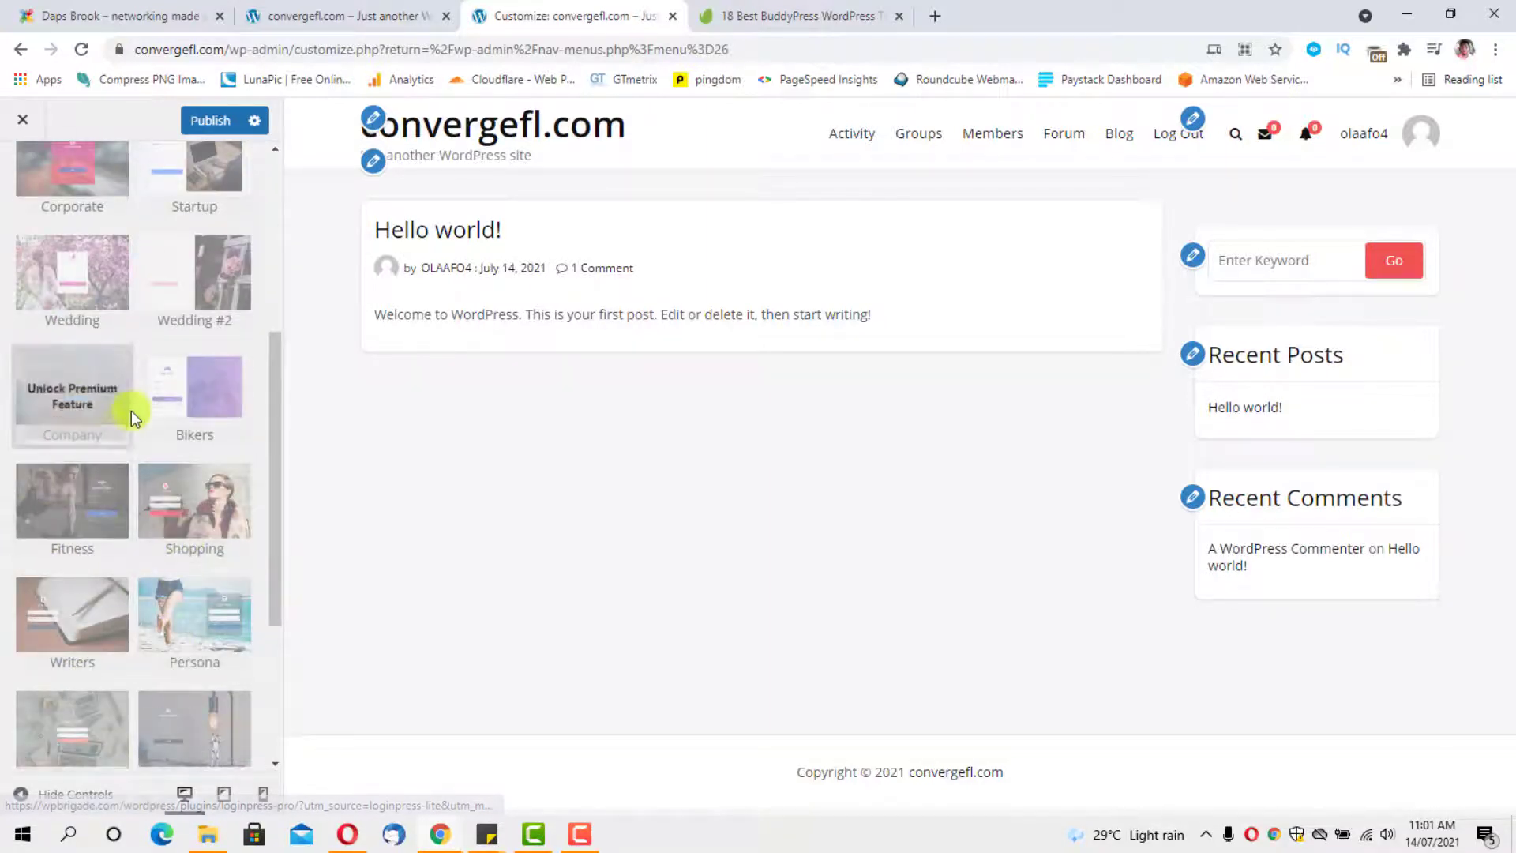
{"action": "scroll", "coordinate": [130, 419], "scroll_direction": "up", "scroll_amount": 5}
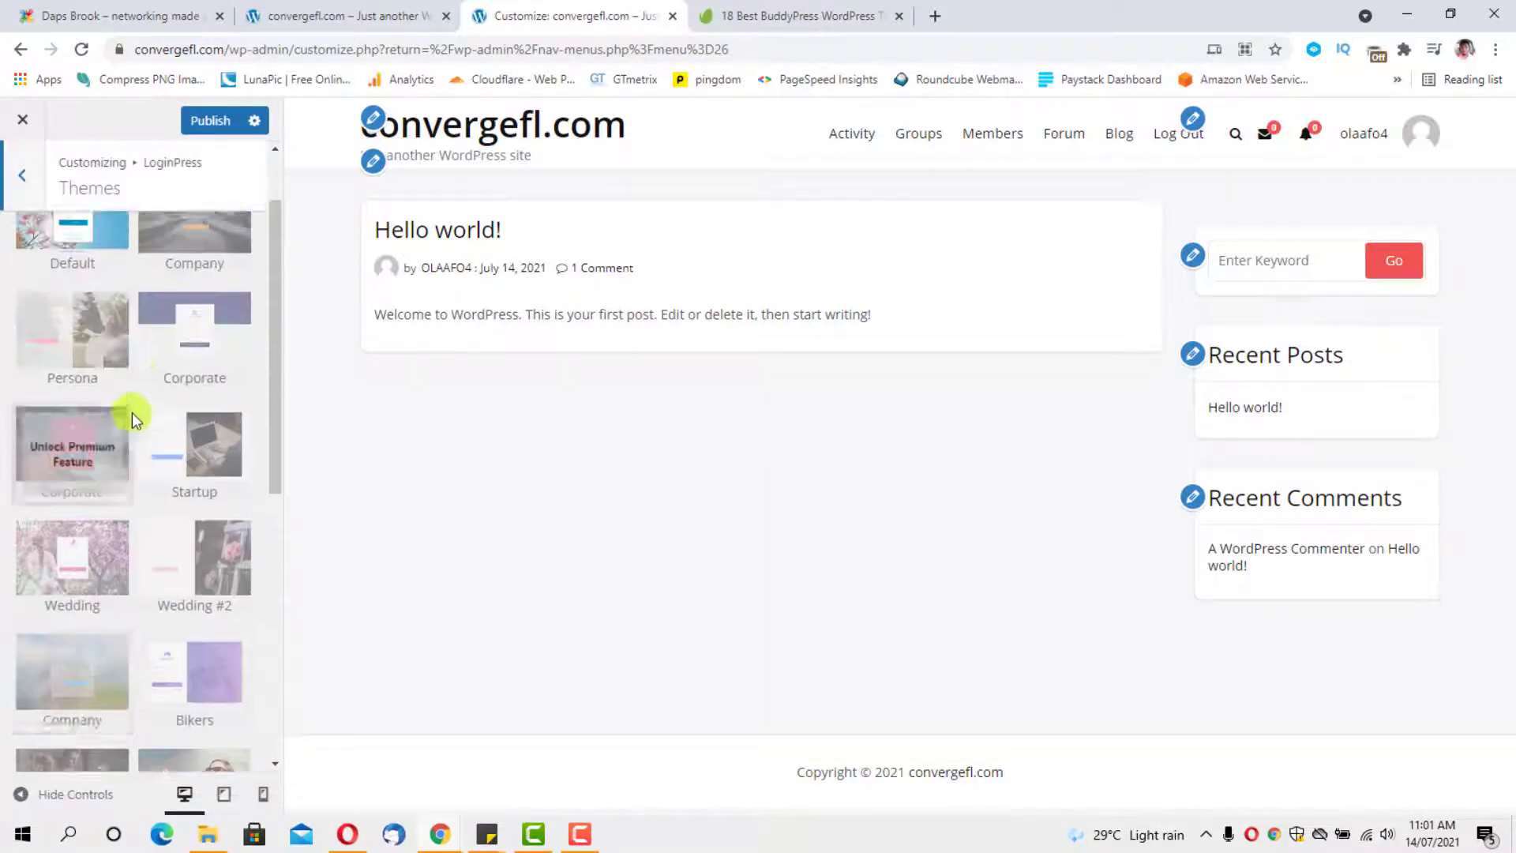
{"action": "left_click", "coordinate": [28, 172]}
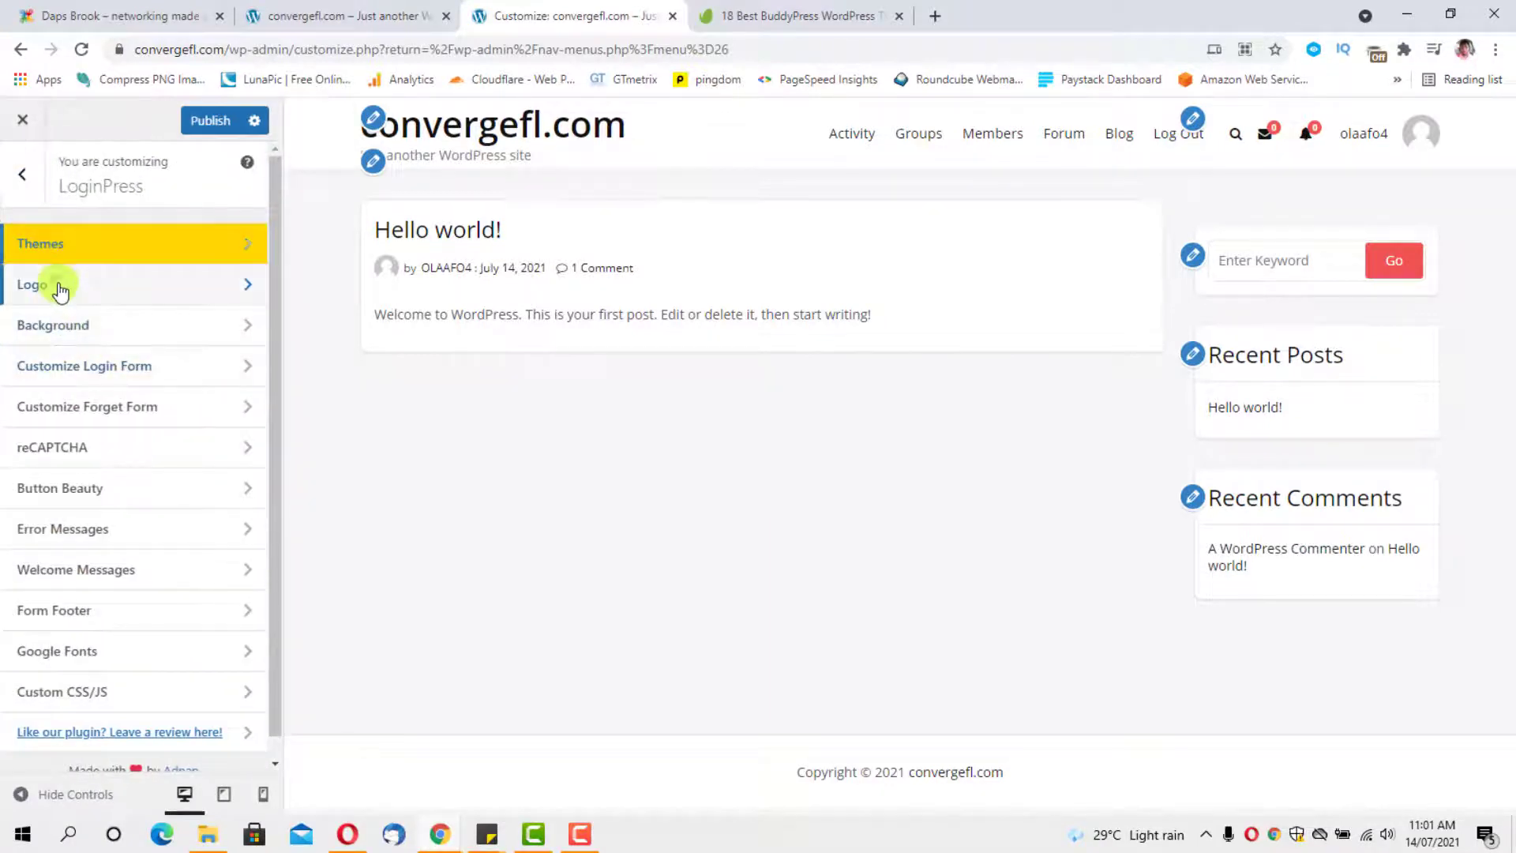
Upload the Health Kiosk logo.jpg from the Pictures folder and set it as the LoginPress logo image.
{"action": "left_click", "coordinate": [60, 291]}
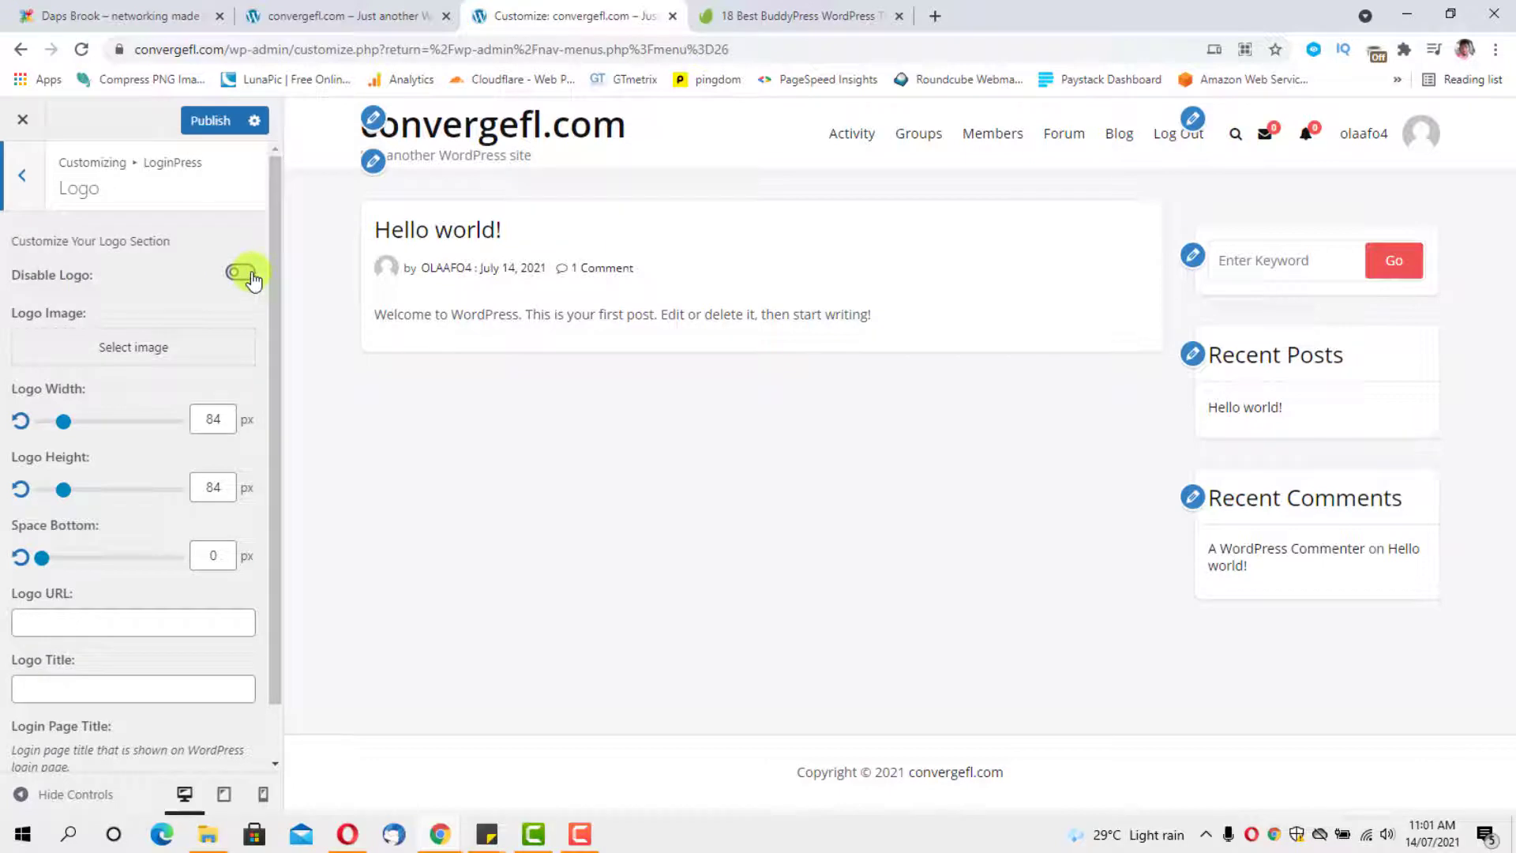
{"action": "left_click", "coordinate": [120, 346]}
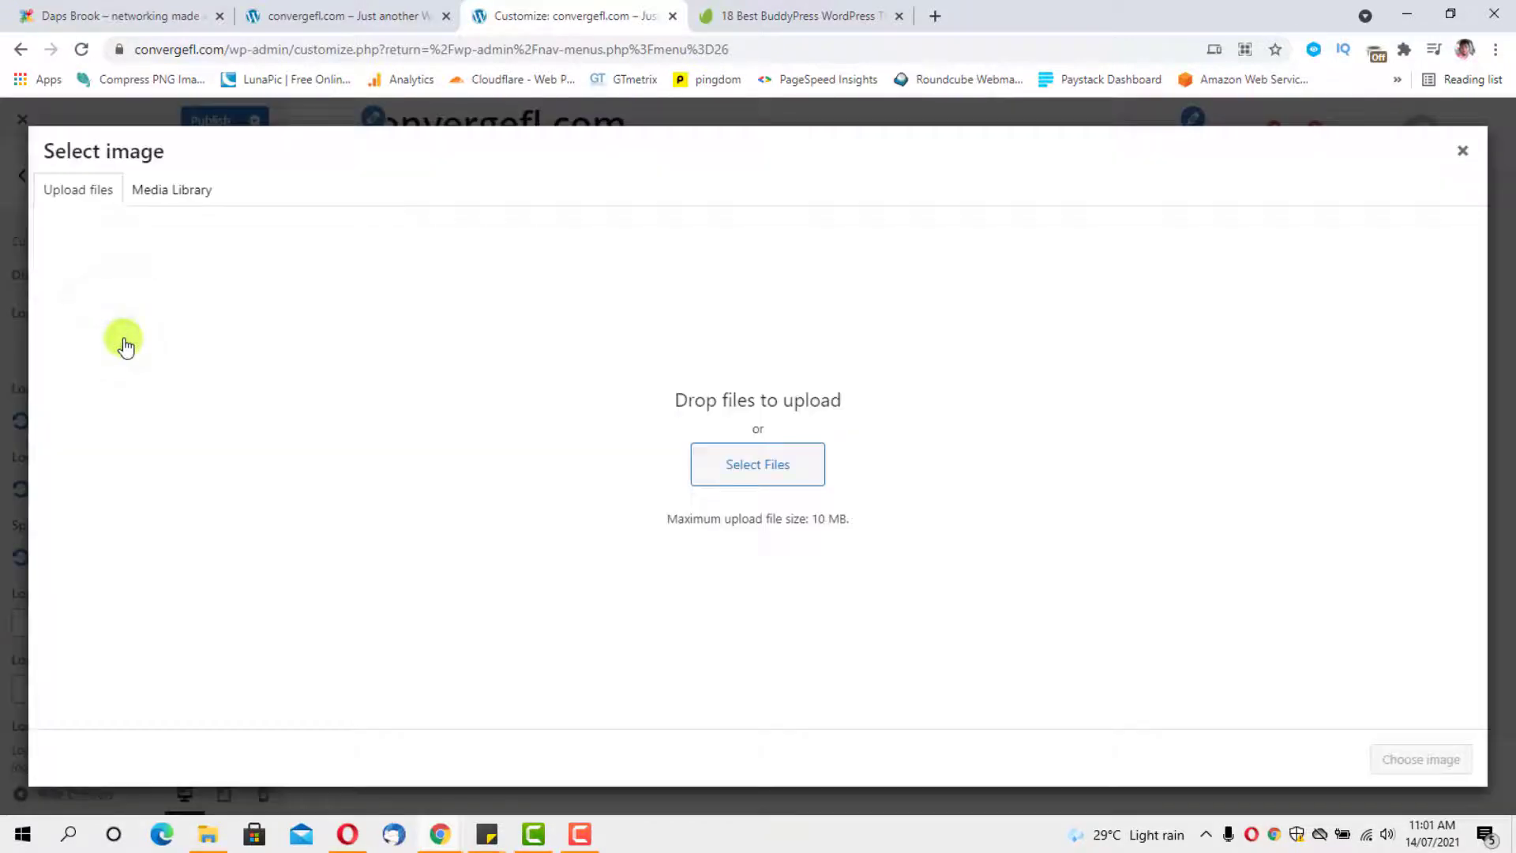
{"action": "left_click", "coordinate": [772, 471]}
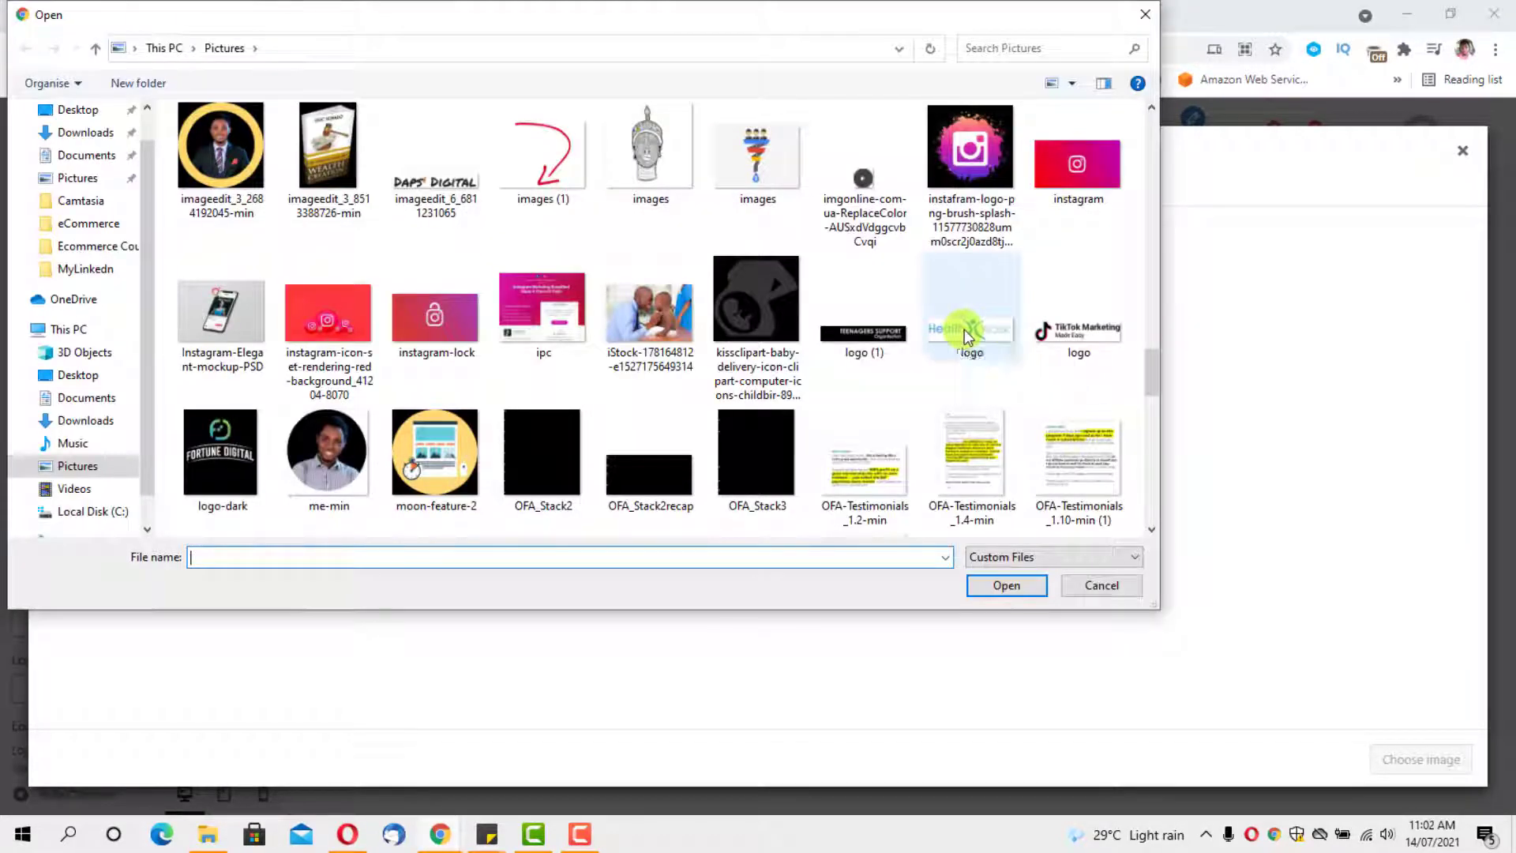
{"action": "left_click", "coordinate": [964, 330]}
{"action": "left_click", "coordinate": [1023, 584]}
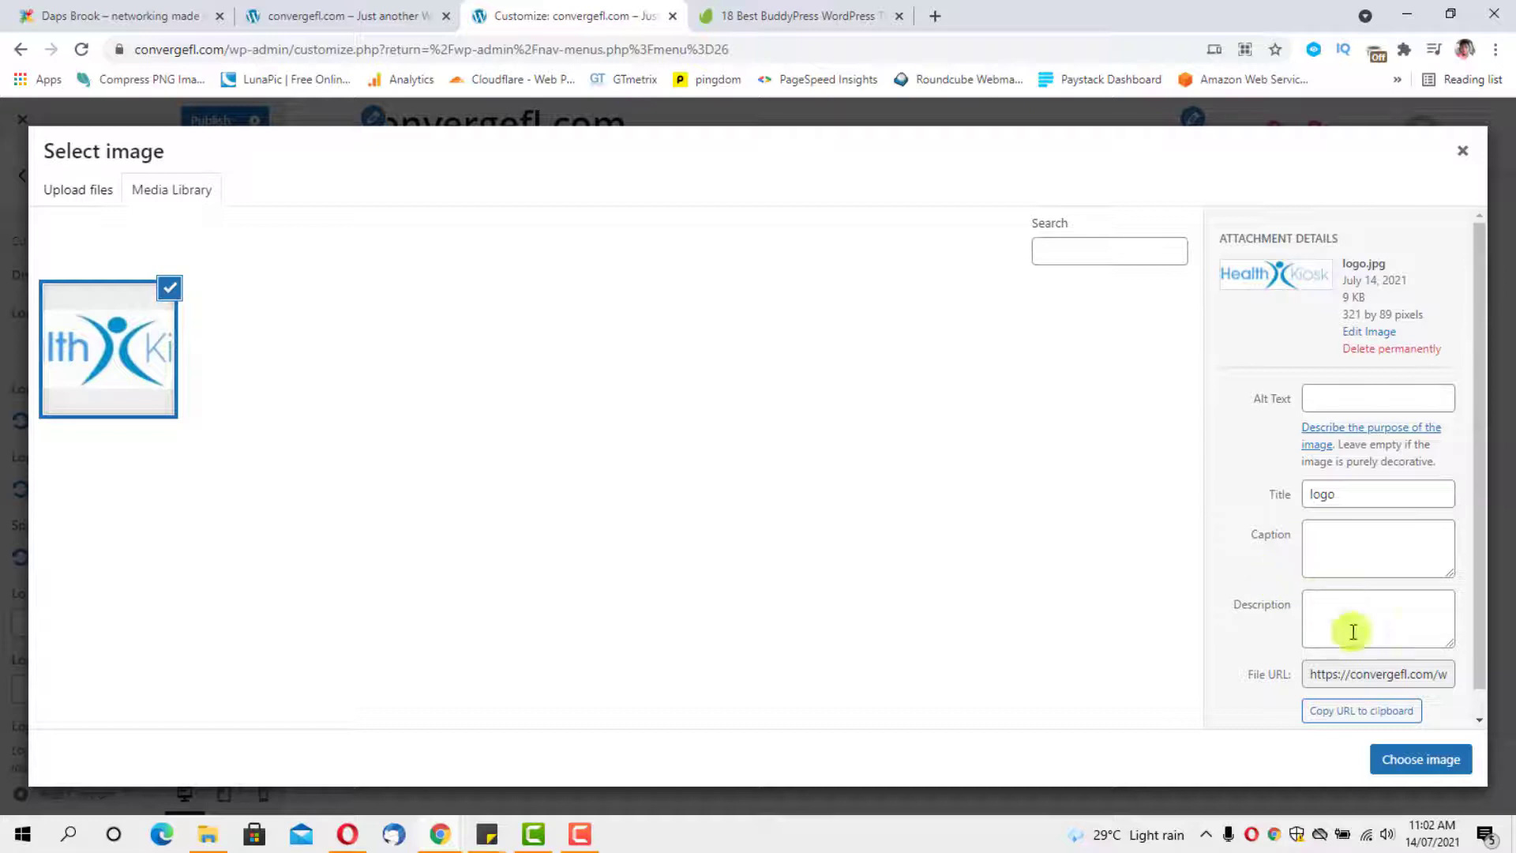
{"action": "left_click", "coordinate": [1393, 748]}
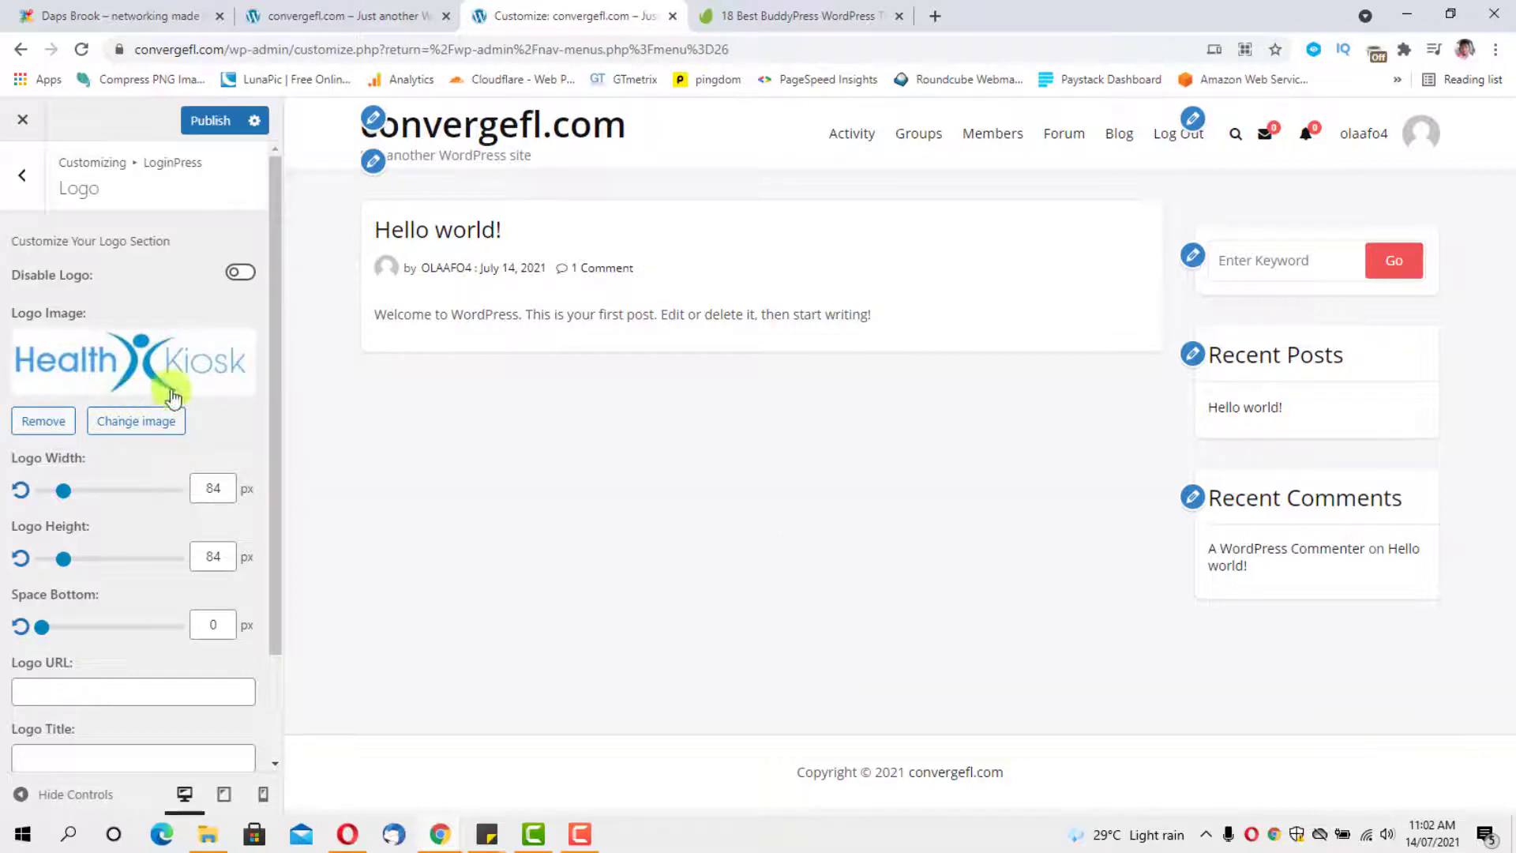
{"action": "scroll", "coordinate": [176, 401], "scroll_direction": "down", "scroll_amount": 2}
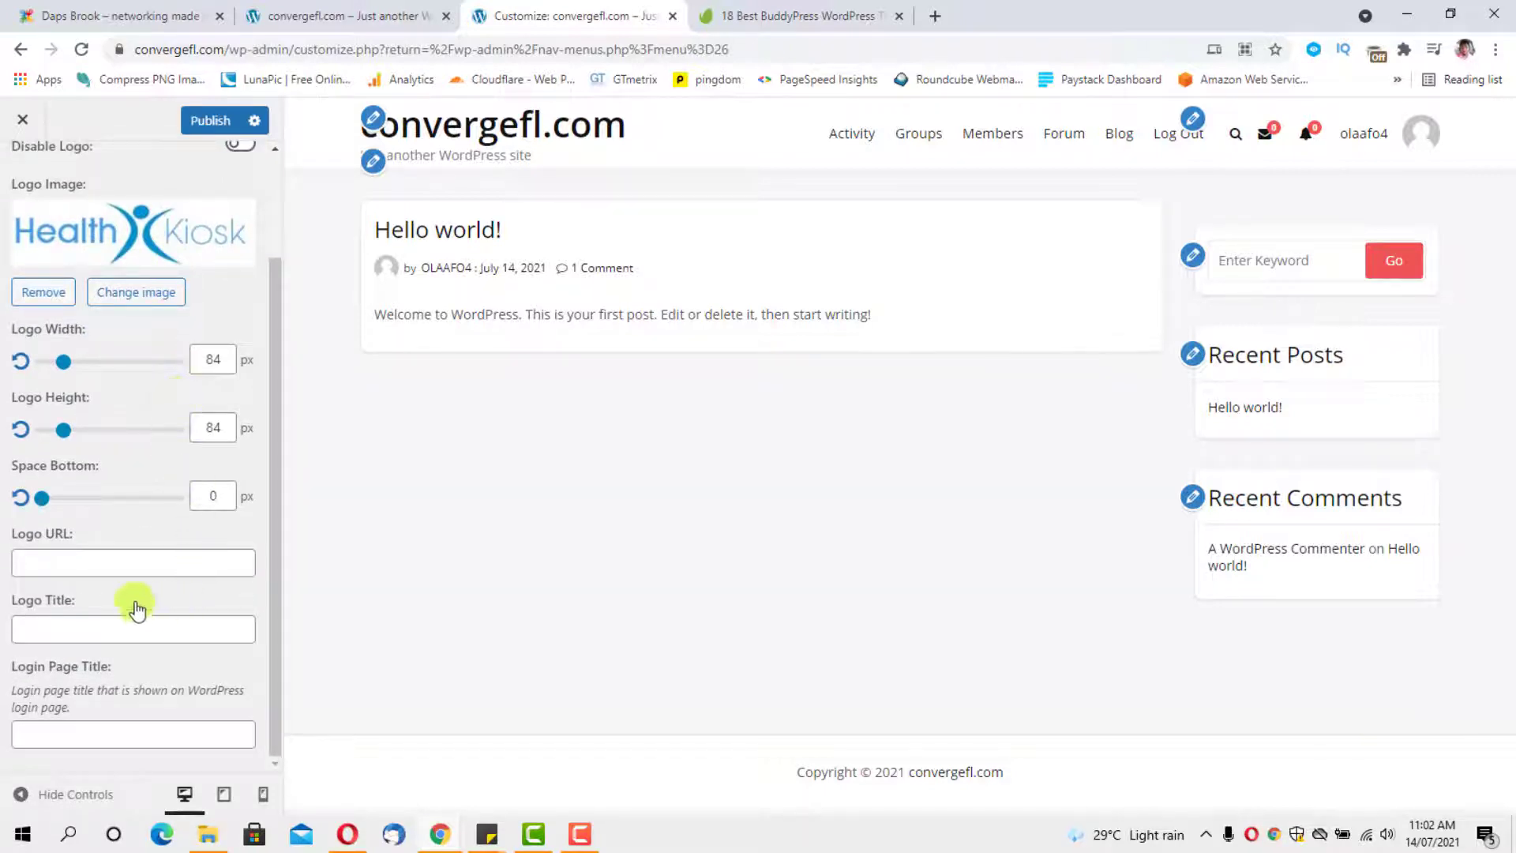
{"action": "scroll", "coordinate": [222, 543], "scroll_direction": "up", "scroll_amount": 2}
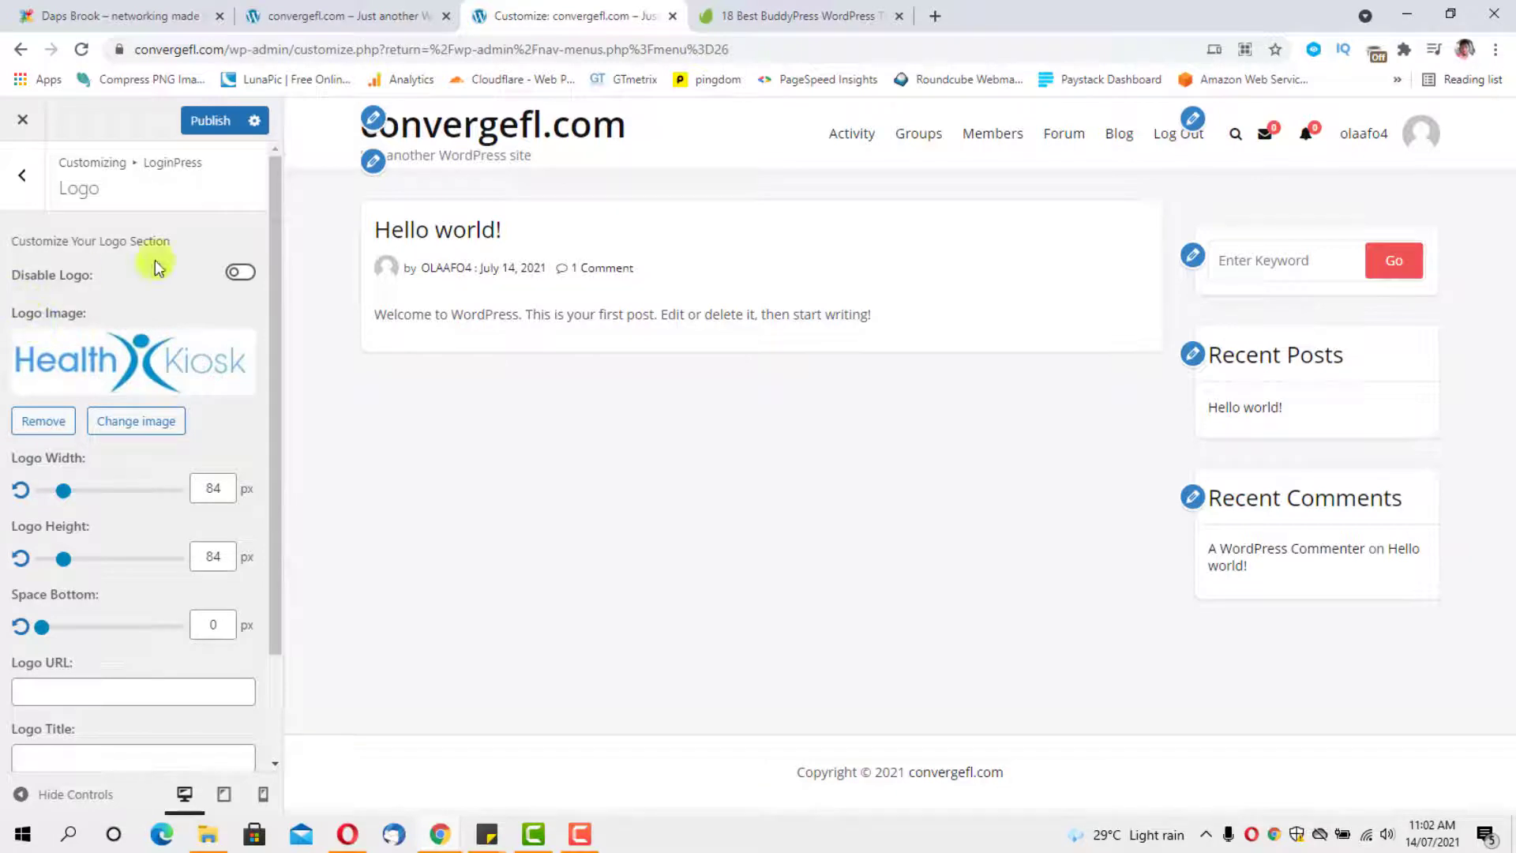
Set the login page logo's width to 100 px, keeping the logo enabled.
{"action": "left_click", "coordinate": [246, 273]}
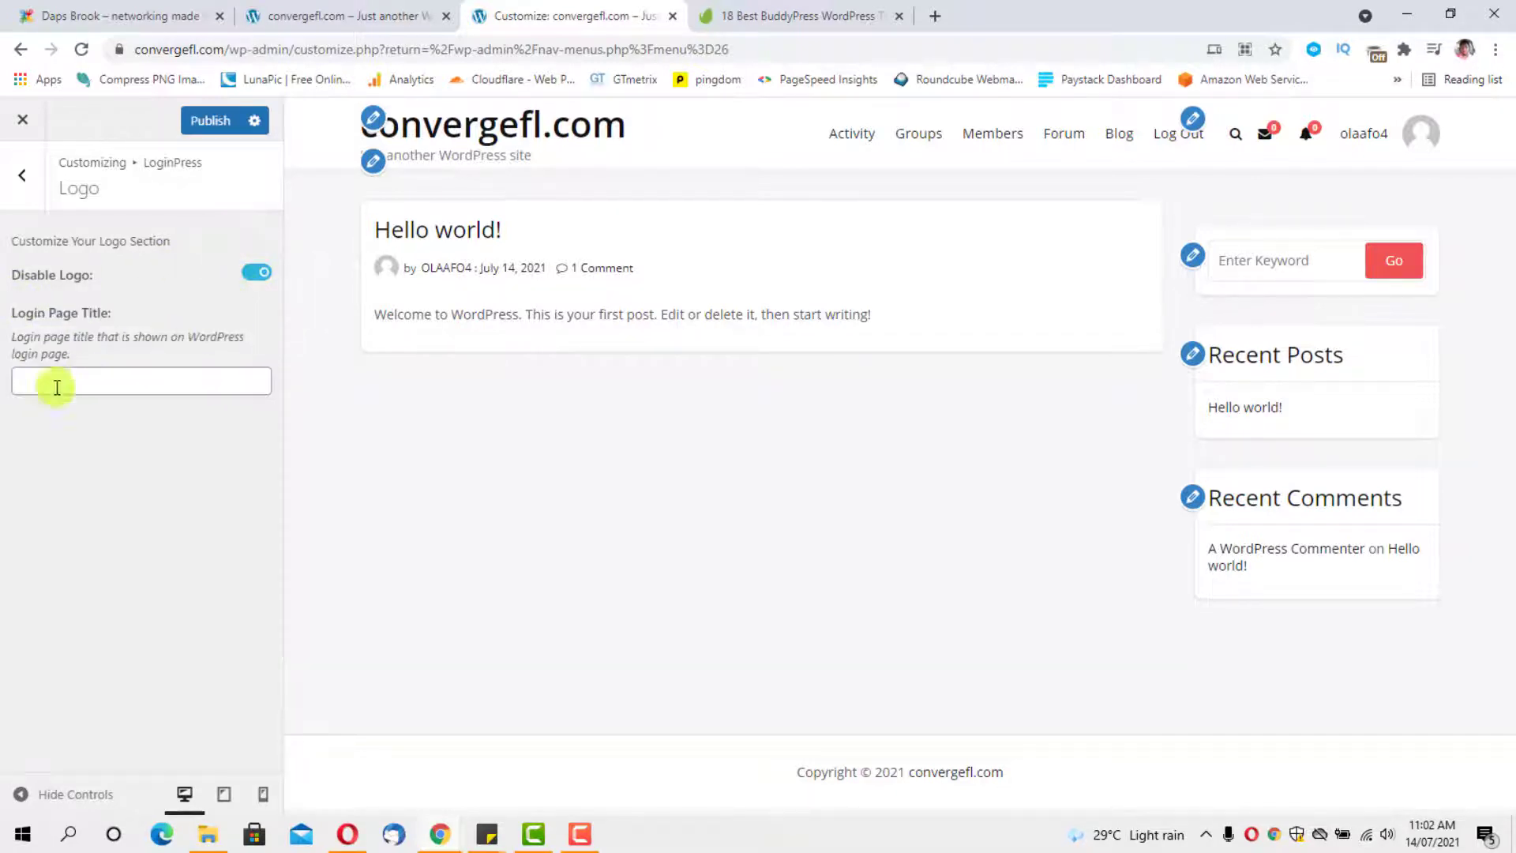
{"action": "left_click", "coordinate": [250, 276]}
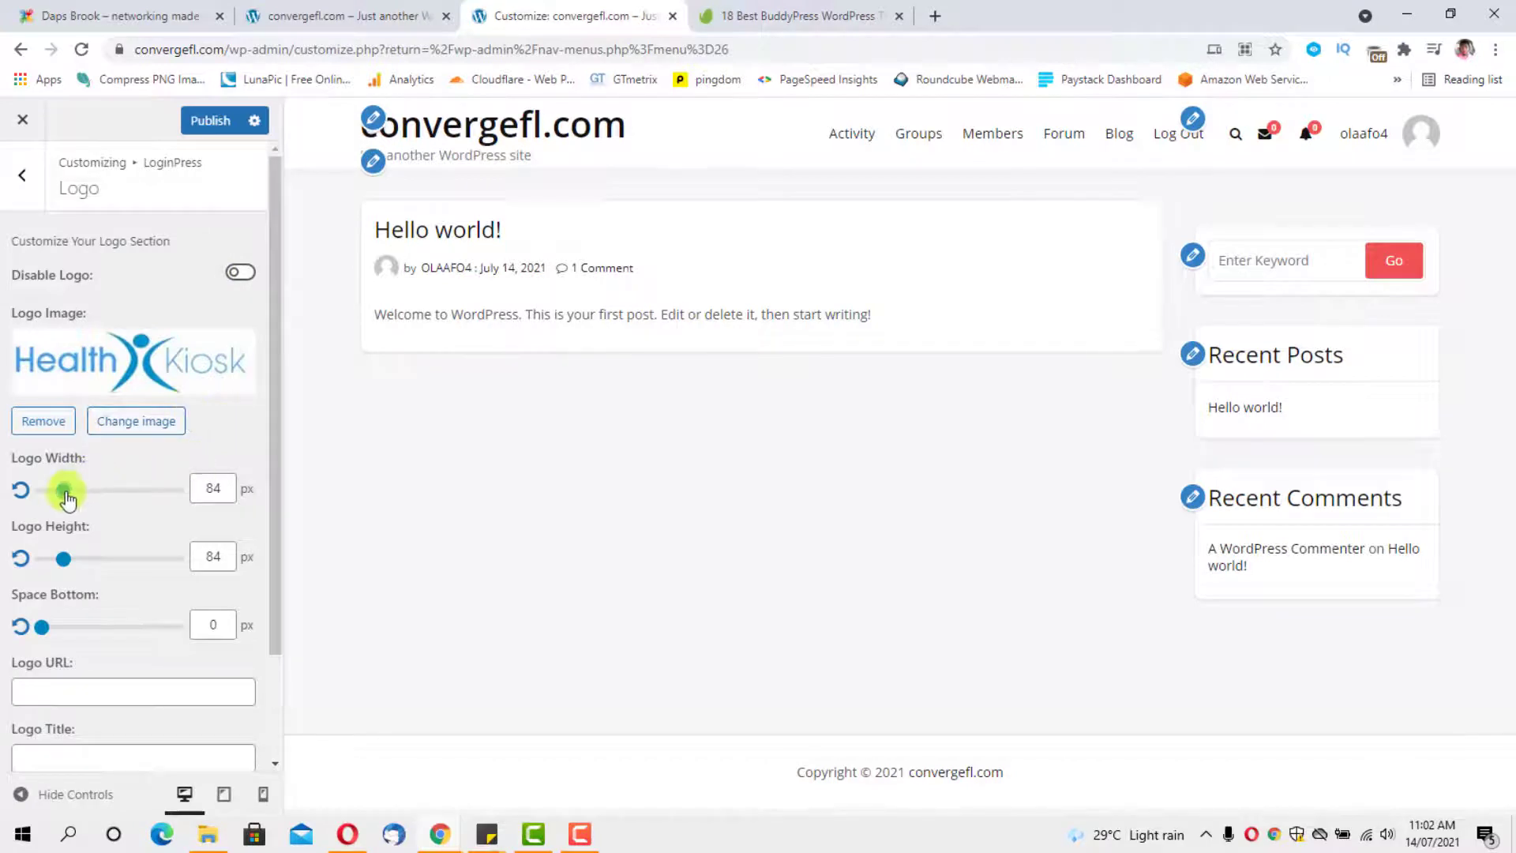
{"action": "double_click", "coordinate": [225, 491]}
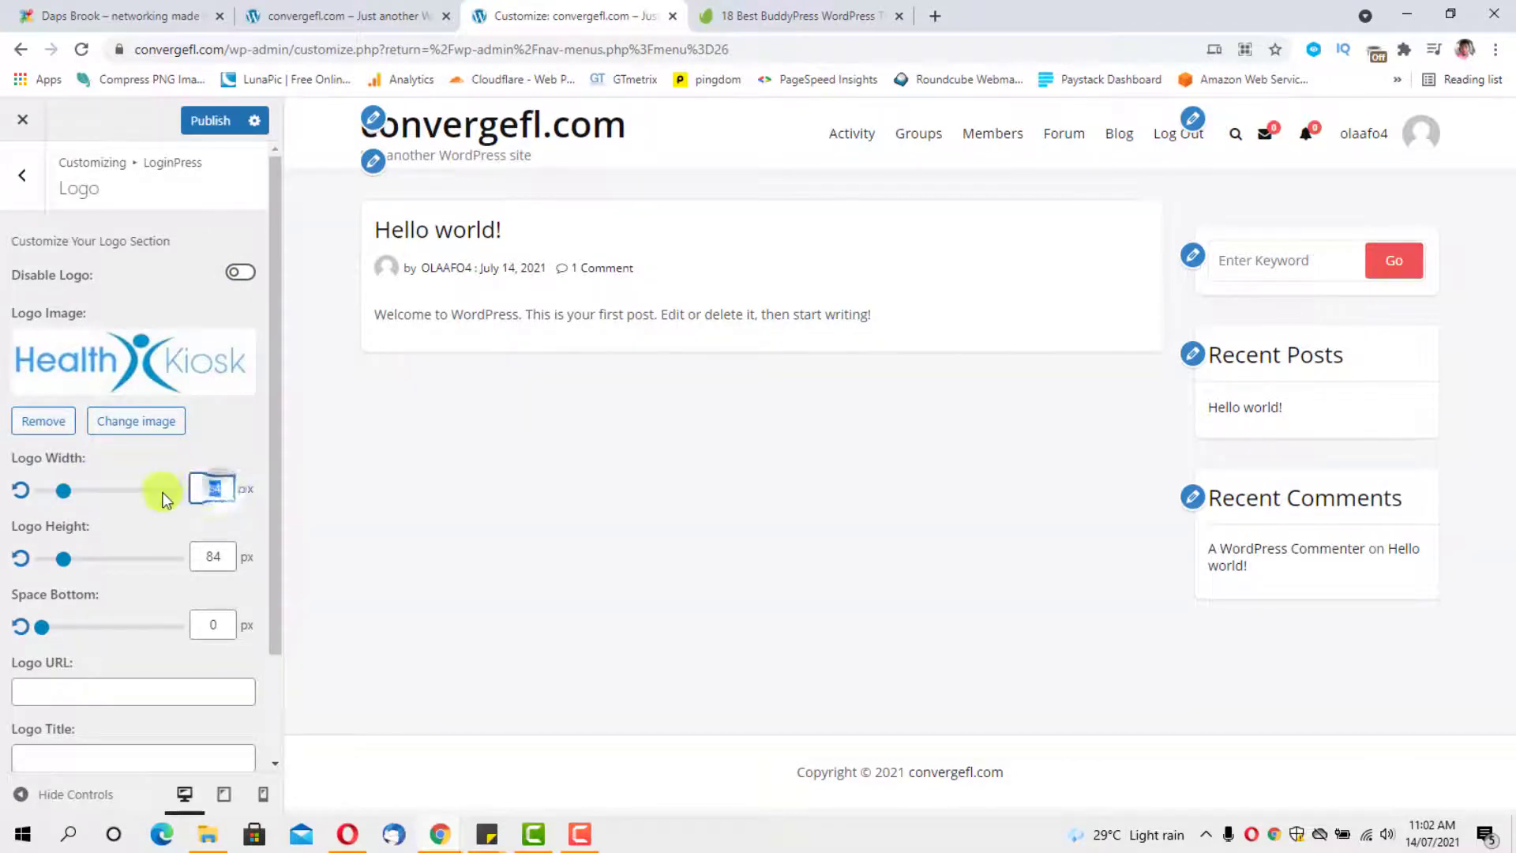
{"action": "type", "text": "100"}
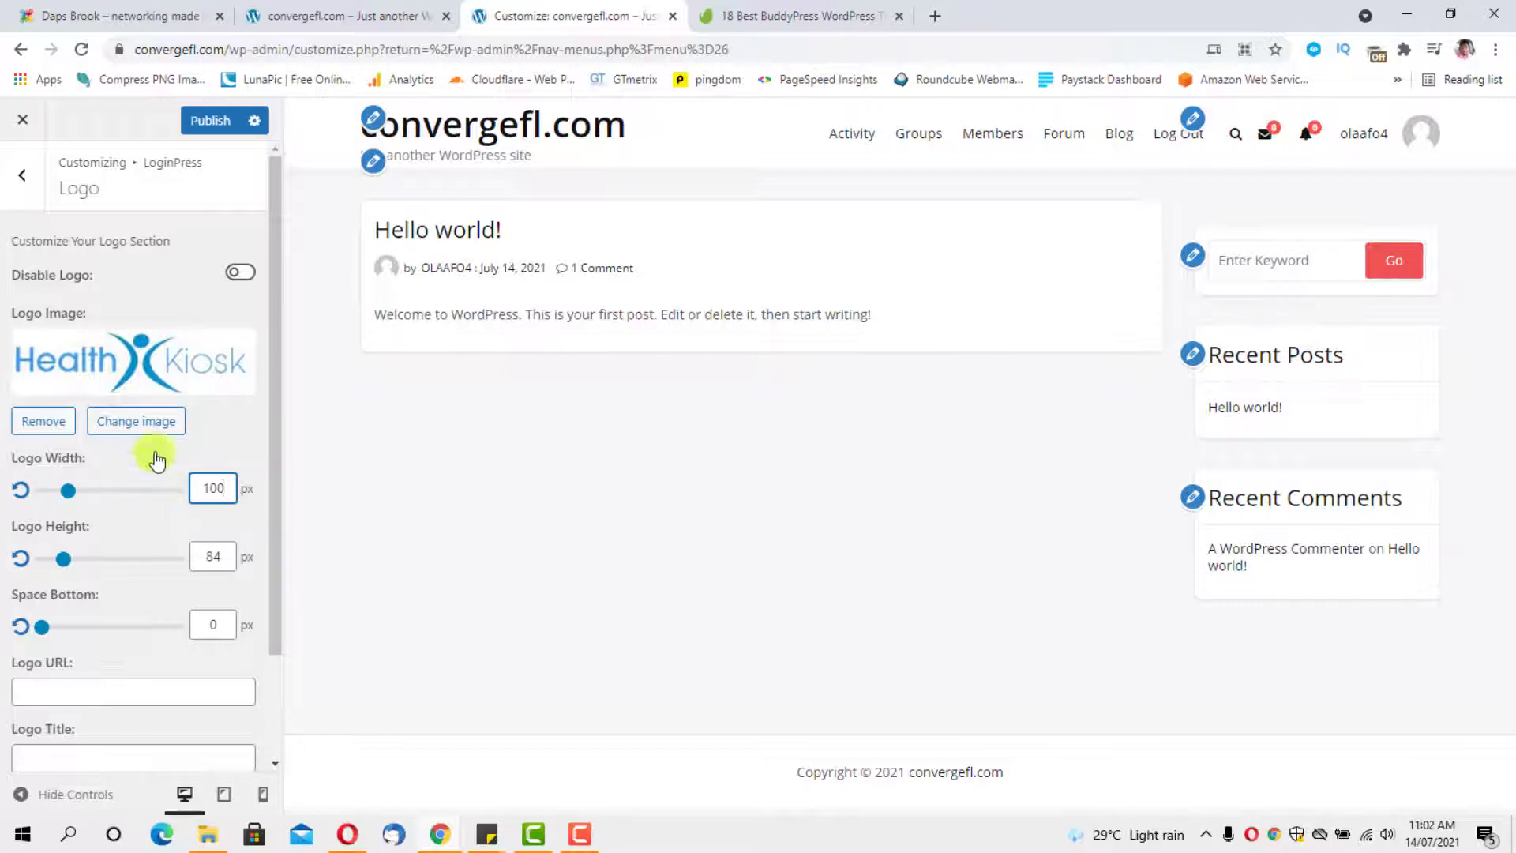
{"action": "scroll", "coordinate": [251, 425], "scroll_direction": "down", "scroll_amount": 2}
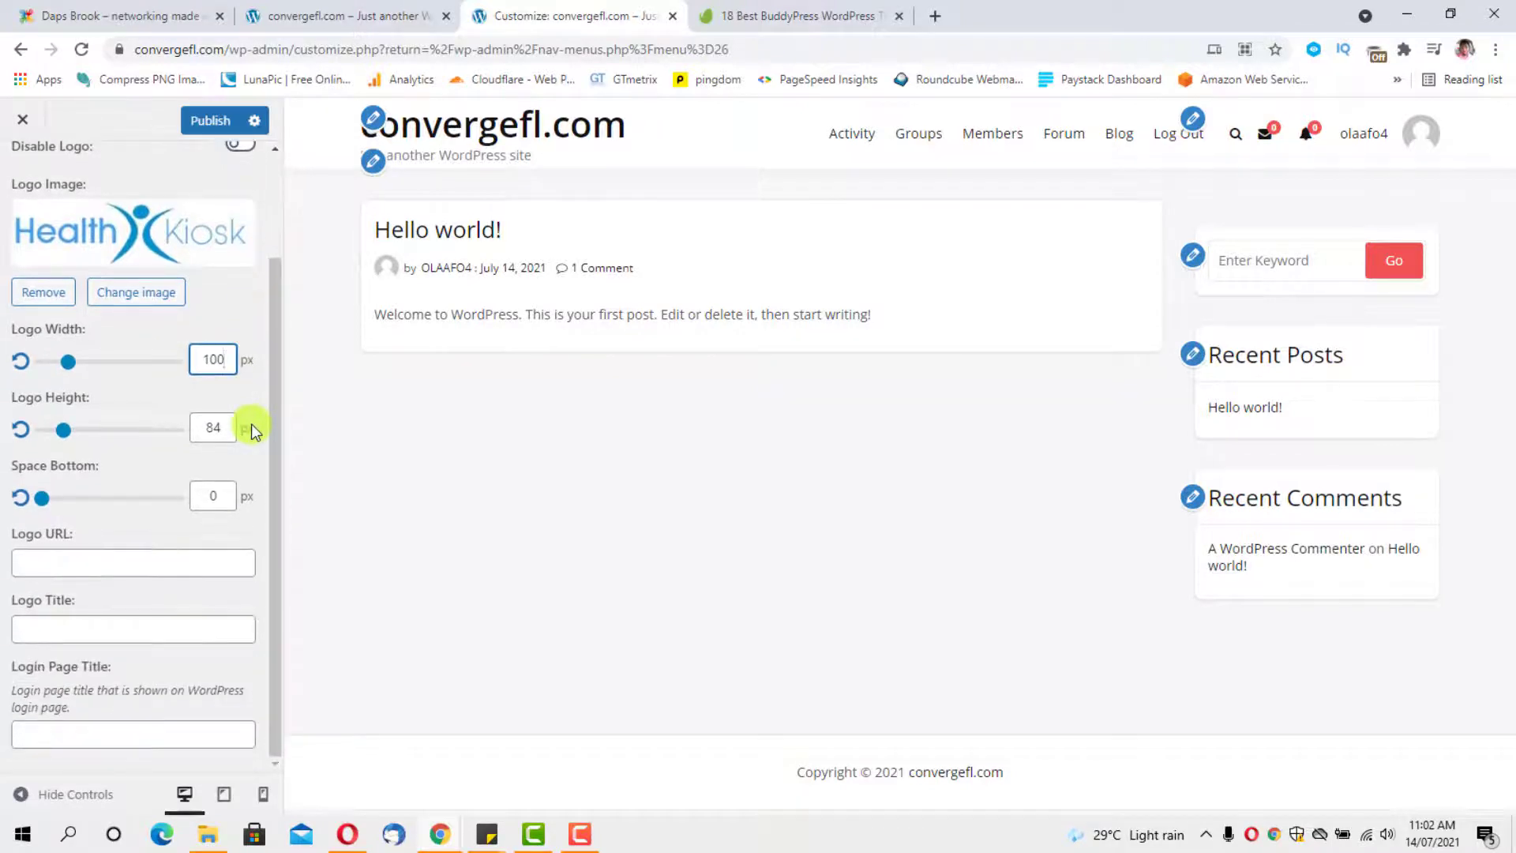
{"action": "scroll", "coordinate": [251, 423], "scroll_direction": "up", "scroll_amount": 2}
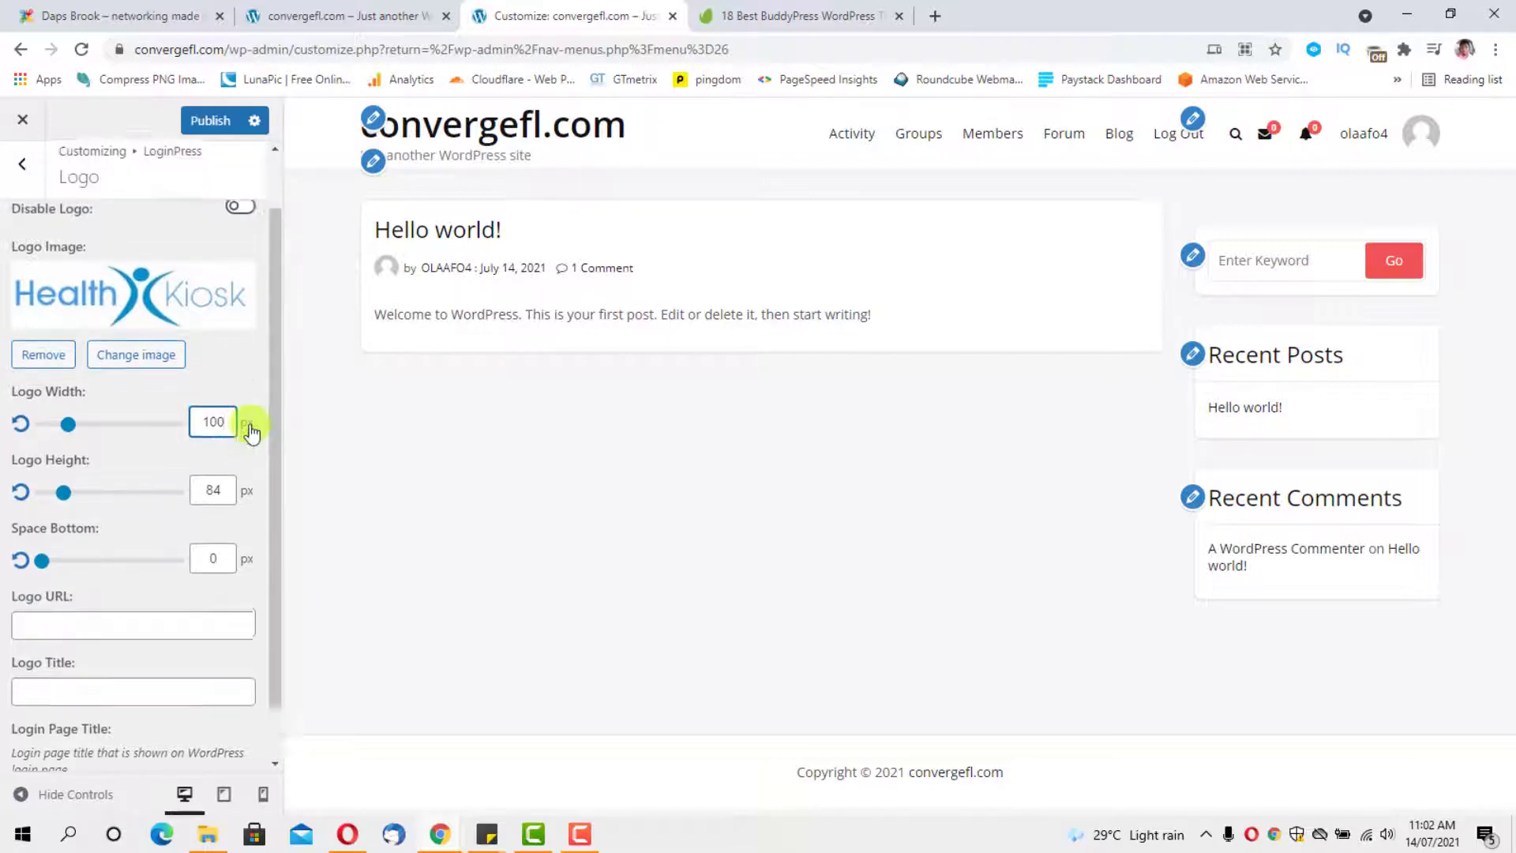
Choose the grey cat picture from LoginPress's background gallery as the login page background.
{"action": "left_click", "coordinate": [20, 181]}
{"action": "left_click", "coordinate": [195, 326]}
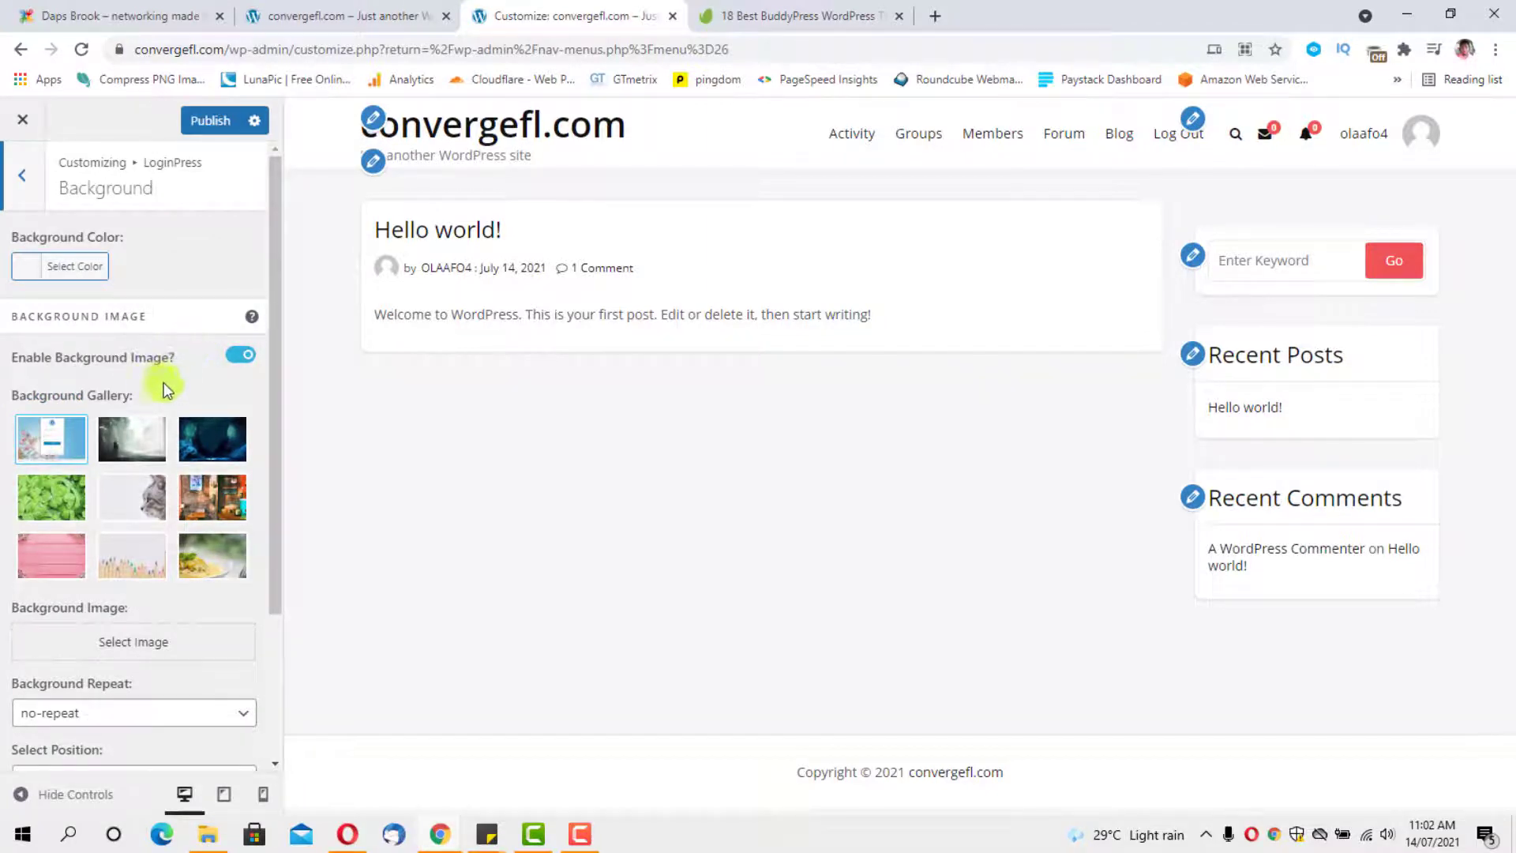
{"action": "scroll", "coordinate": [231, 390], "scroll_direction": "down", "scroll_amount": 1}
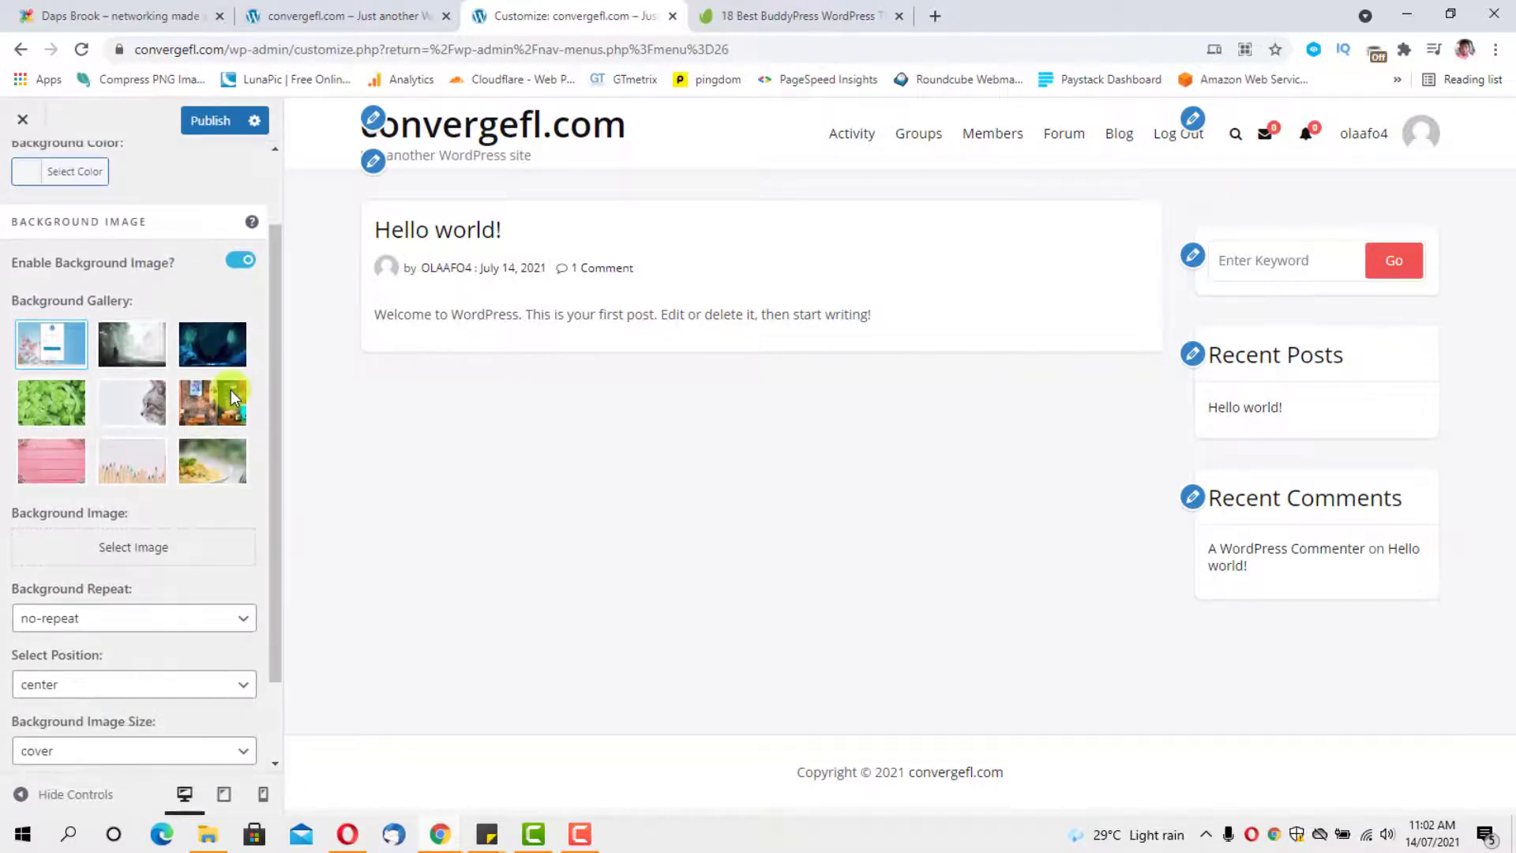
{"action": "scroll", "coordinate": [231, 390], "scroll_direction": "up", "scroll_amount": 1}
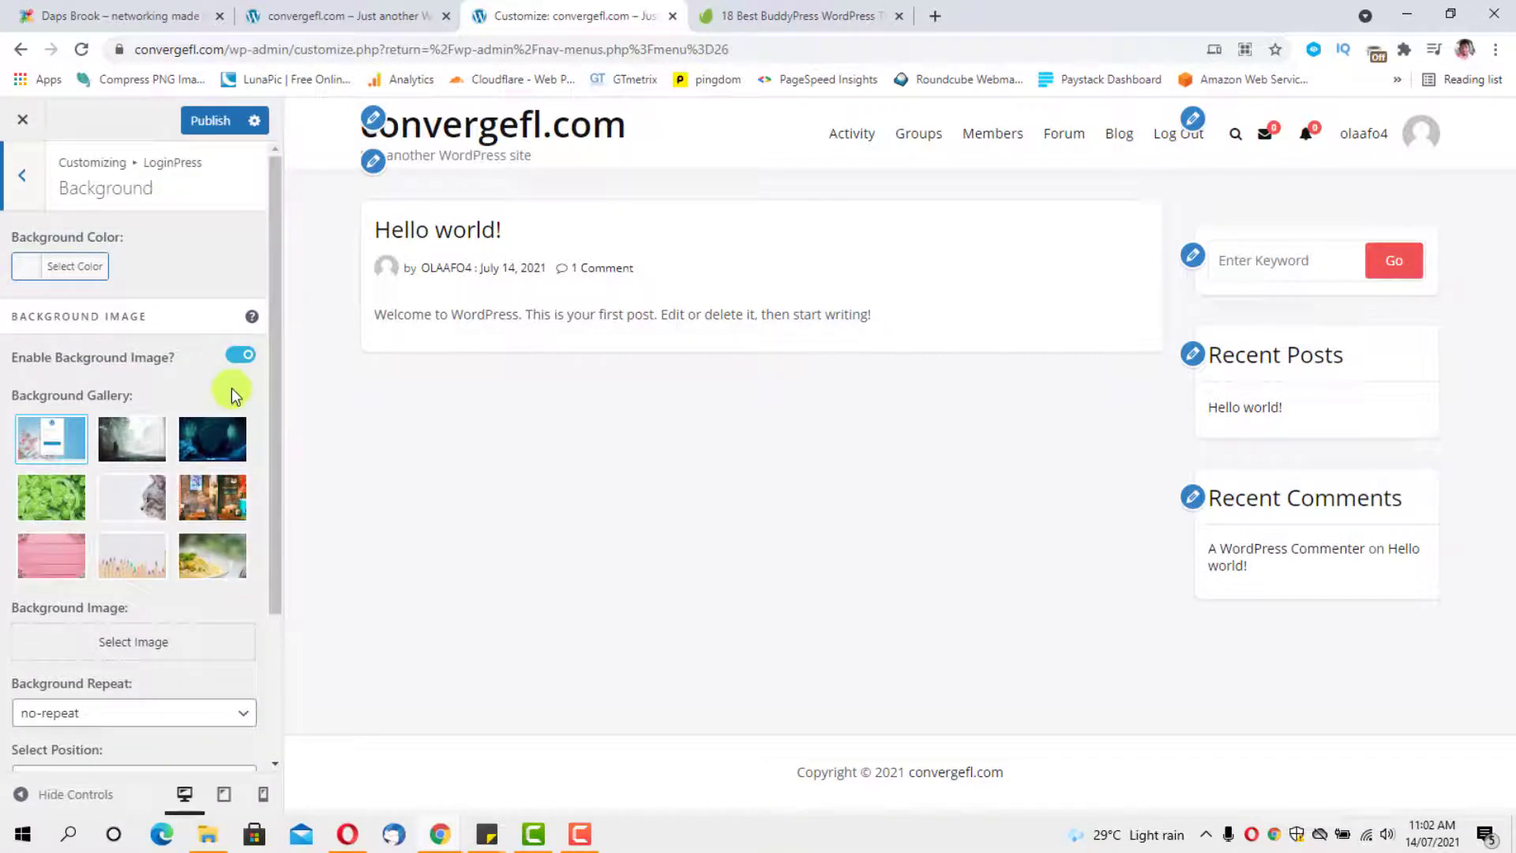
{"action": "scroll", "coordinate": [230, 387], "scroll_direction": "down", "scroll_amount": 1}
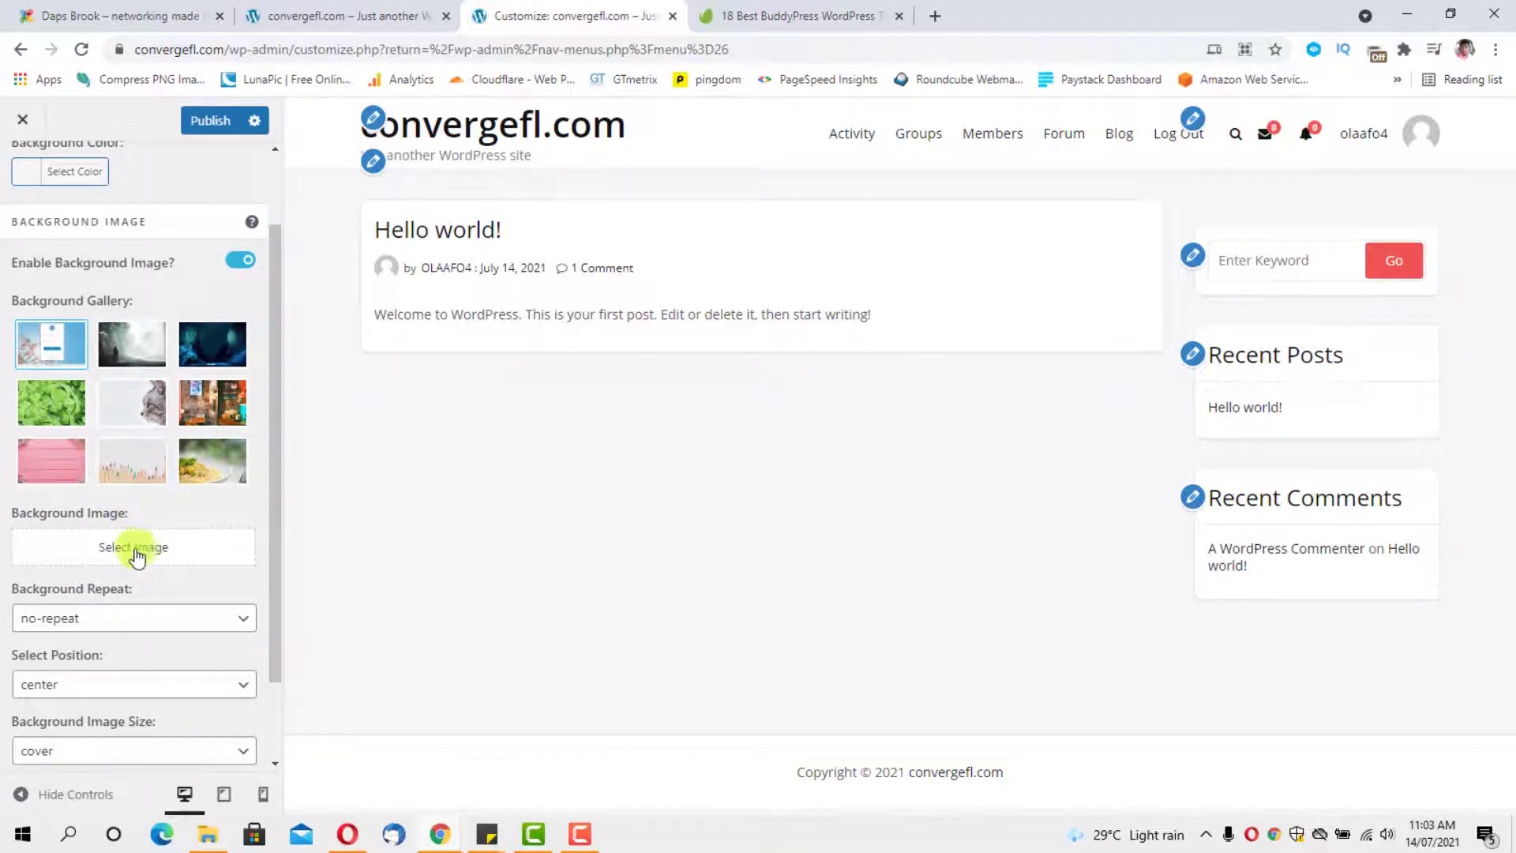
{"action": "scroll", "coordinate": [163, 514], "scroll_direction": "up", "scroll_amount": 1}
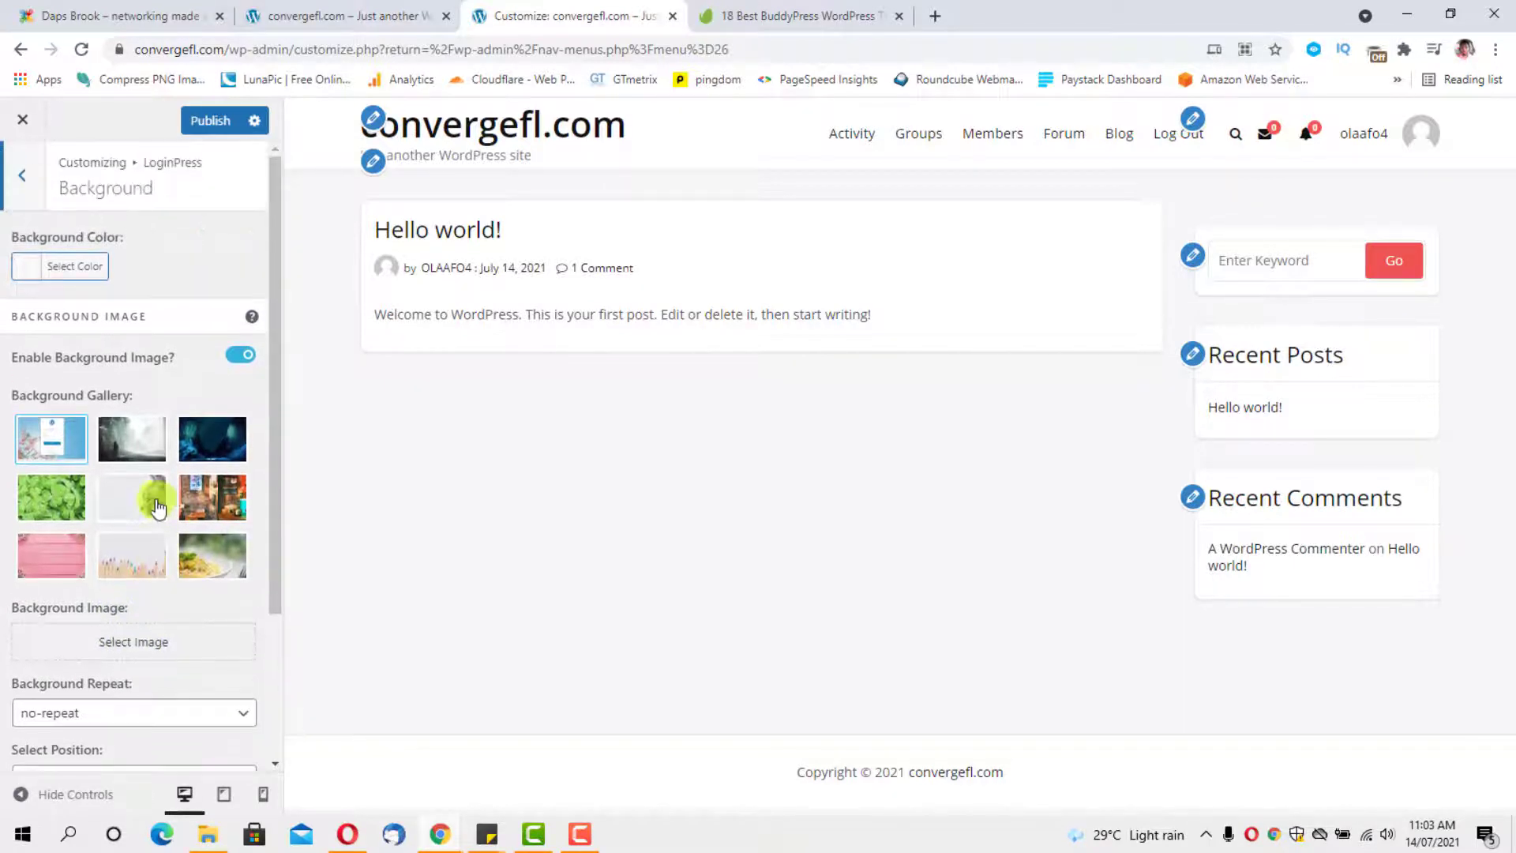
{"action": "left_click", "coordinate": [135, 506]}
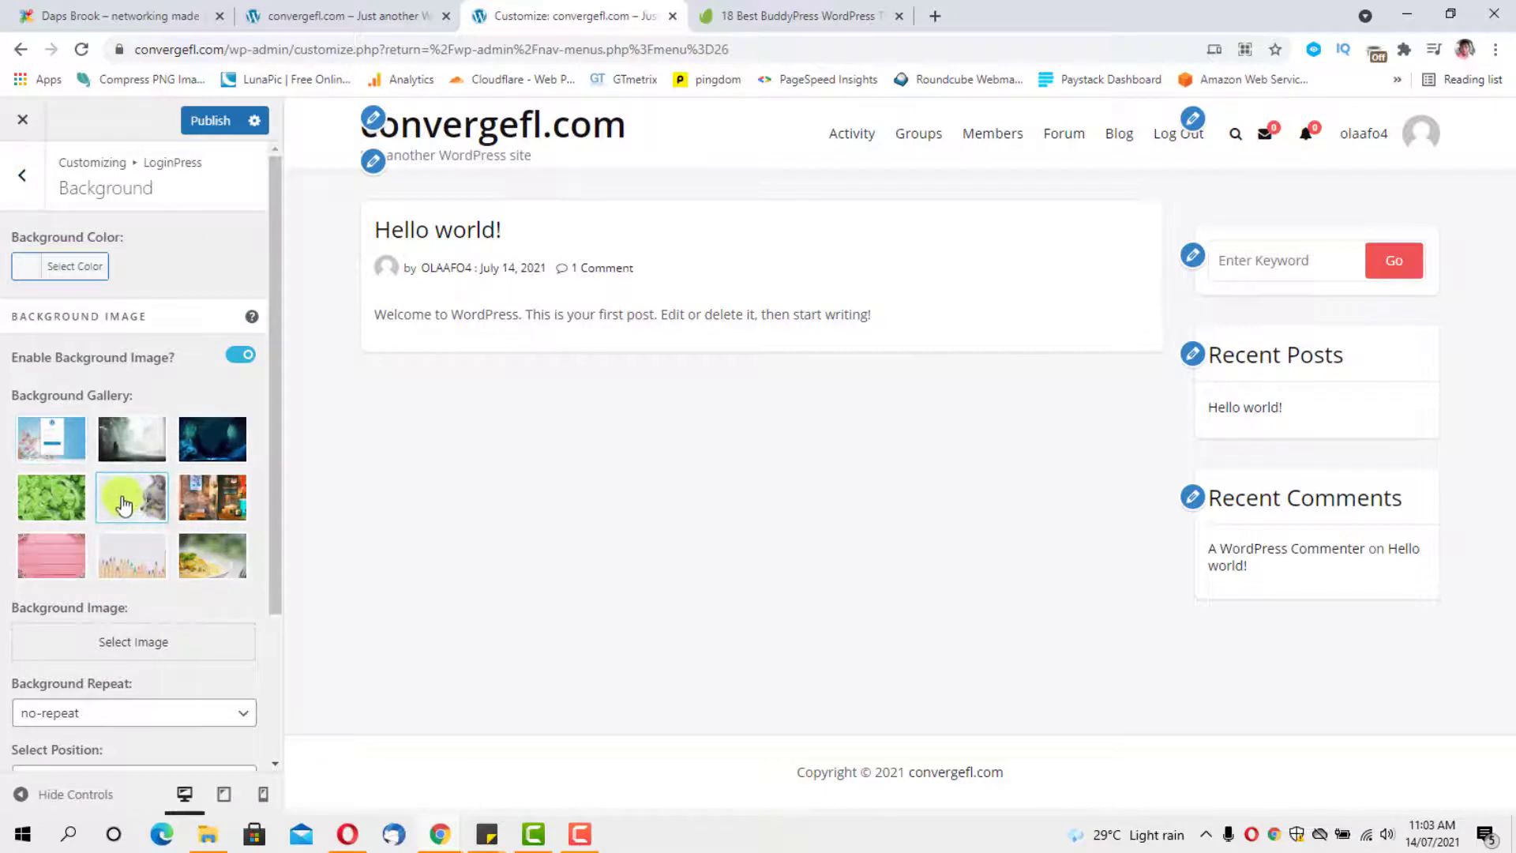
{"action": "left_click", "coordinate": [22, 181]}
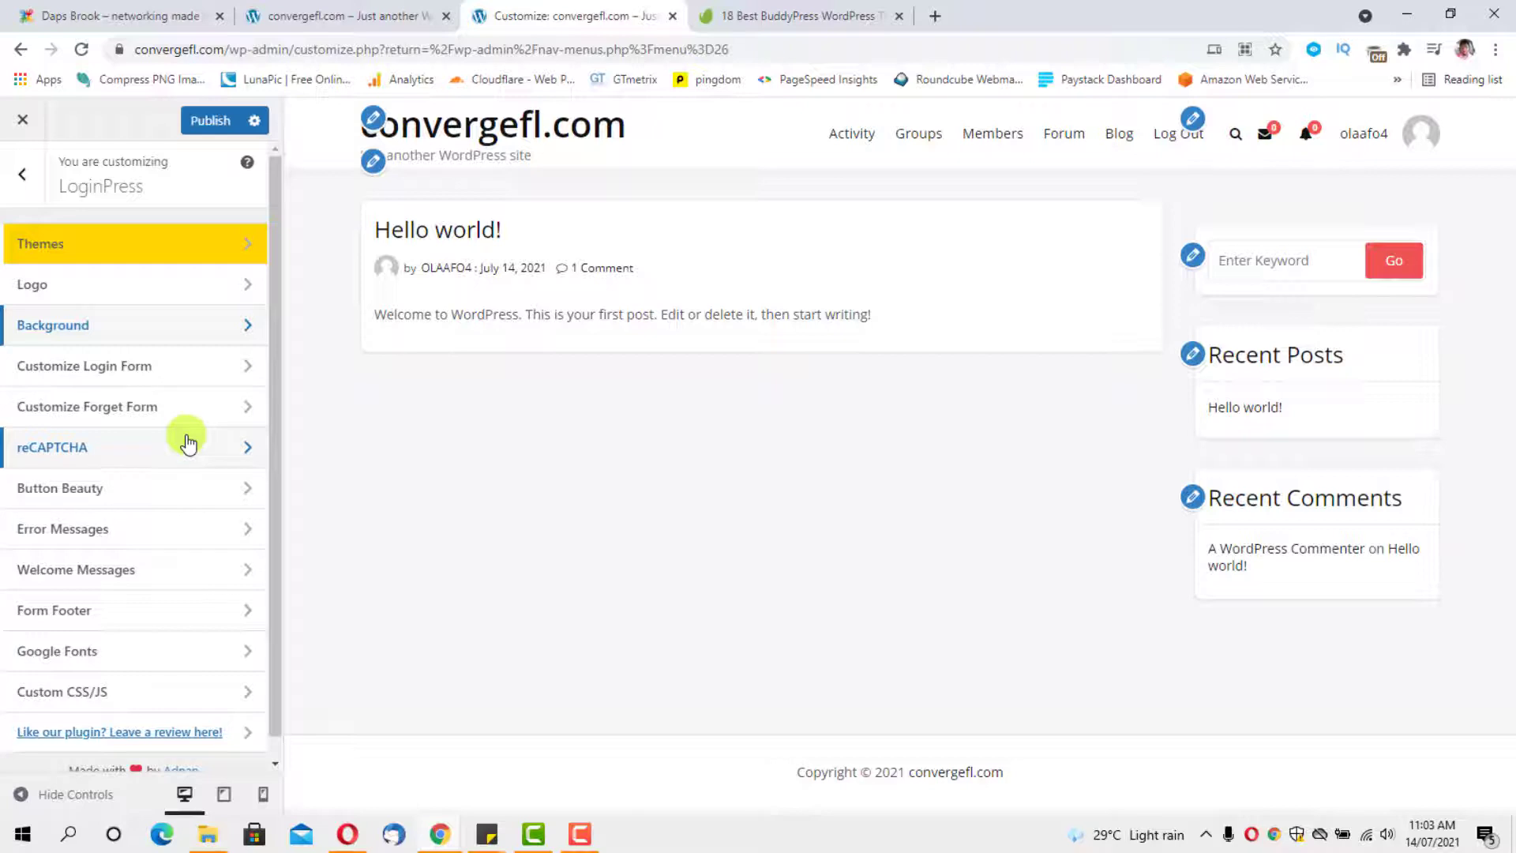
{"action": "scroll", "coordinate": [113, 451], "scroll_direction": "down", "scroll_amount": 1}
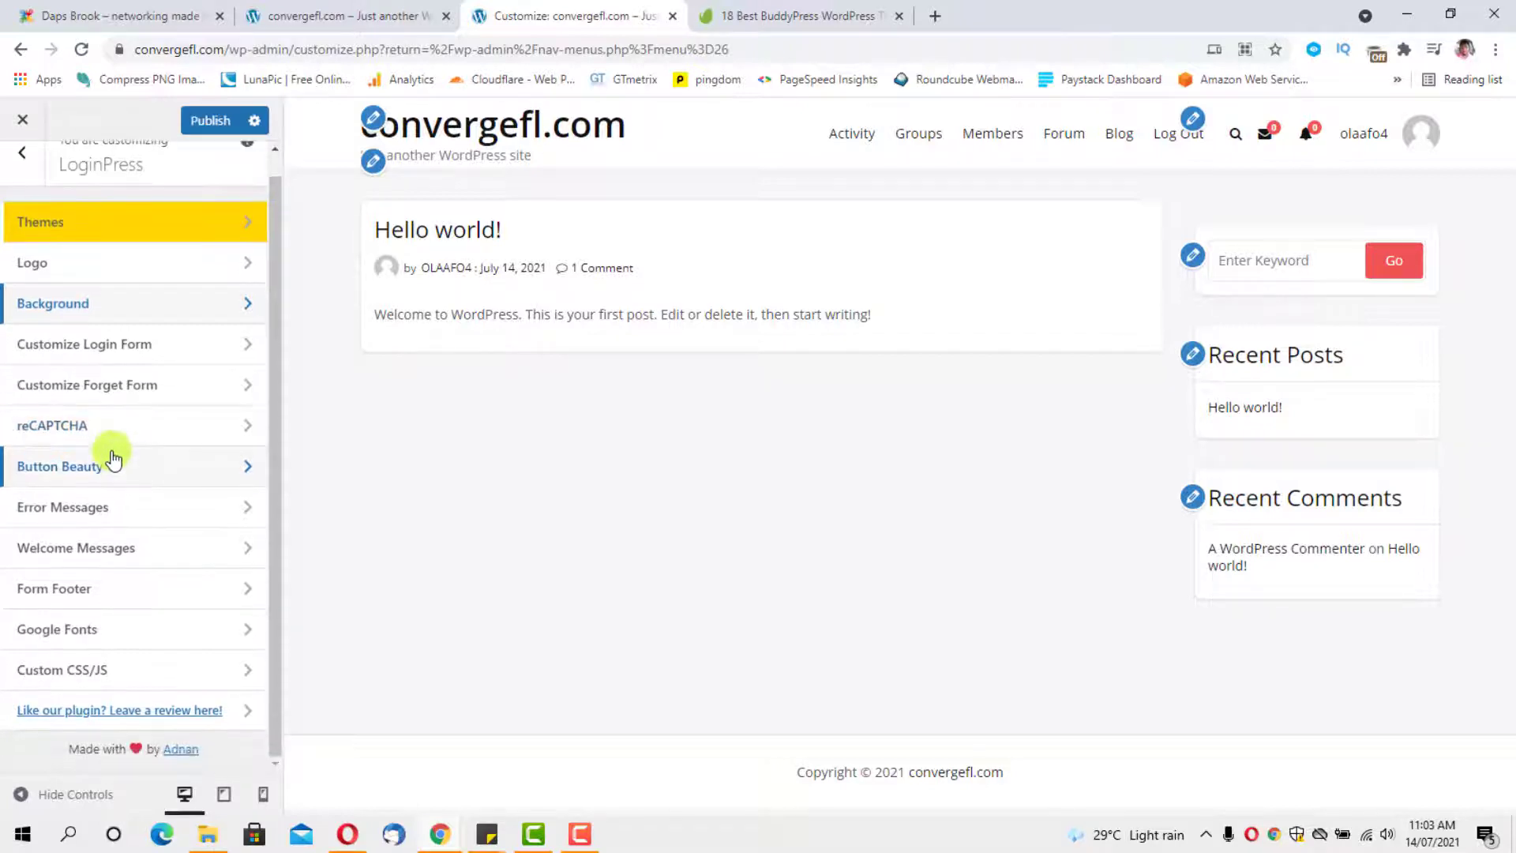
{"action": "scroll", "coordinate": [113, 457], "scroll_direction": "up", "scroll_amount": 1}
{"action": "left_click", "coordinate": [21, 177]}
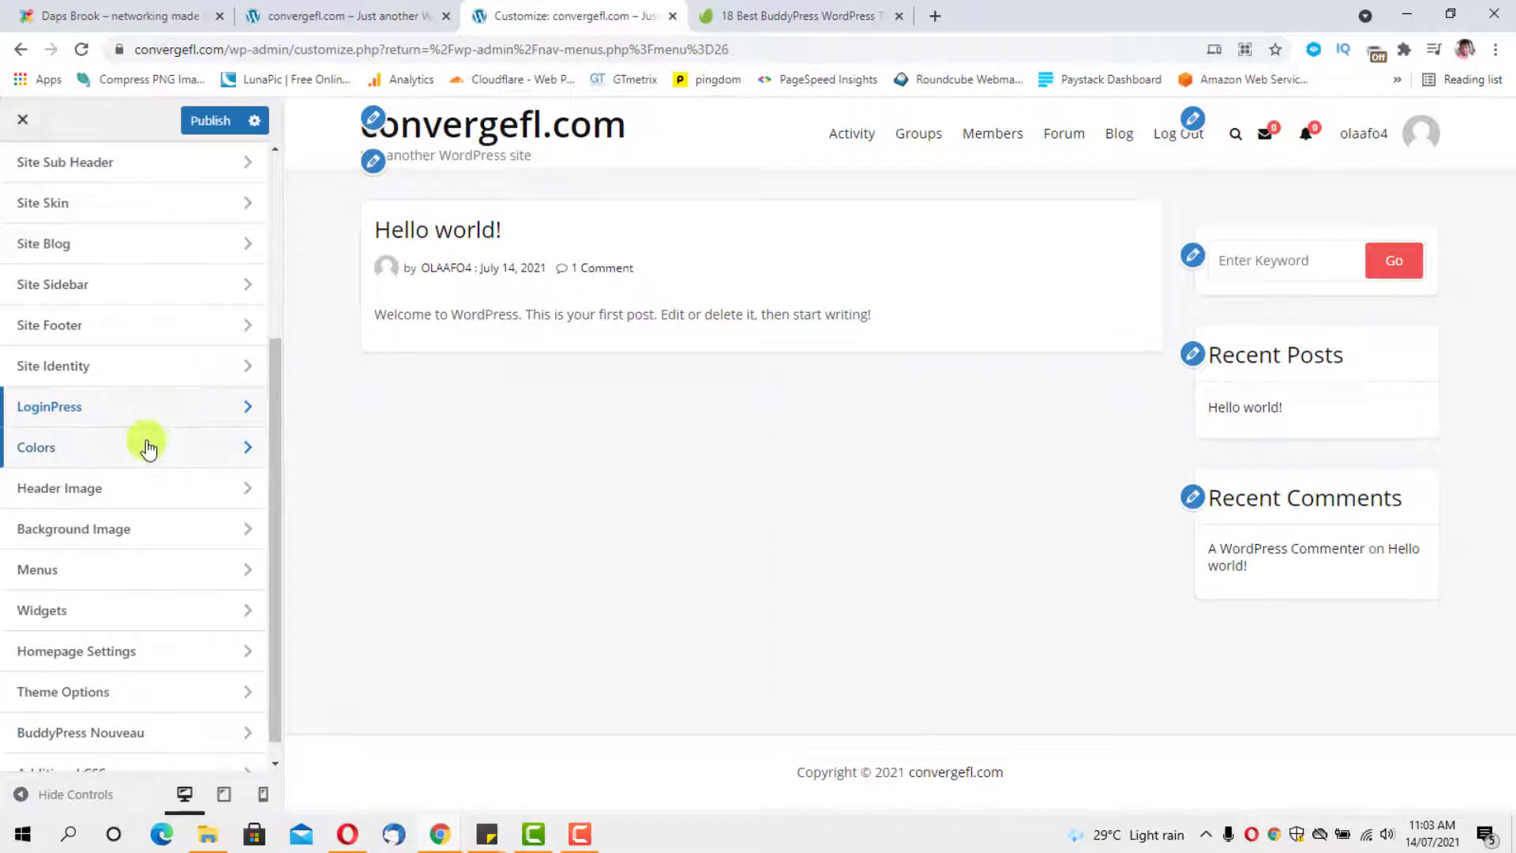
{"action": "left_click", "coordinate": [149, 449]}
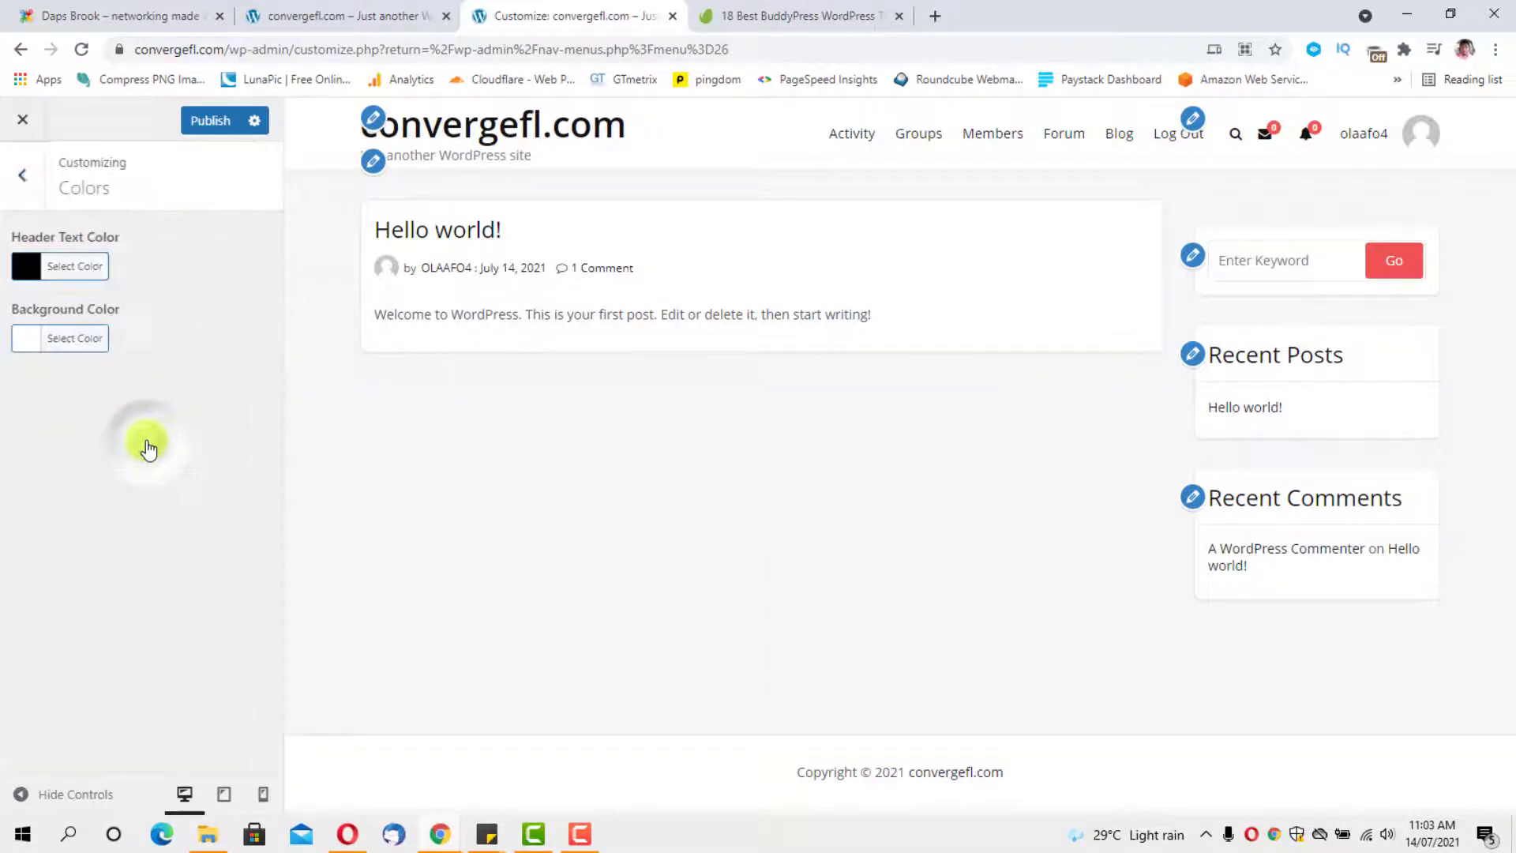
{"action": "left_click", "coordinate": [23, 180]}
{"action": "scroll", "coordinate": [135, 420], "scroll_direction": "down", "scroll_amount": 1}
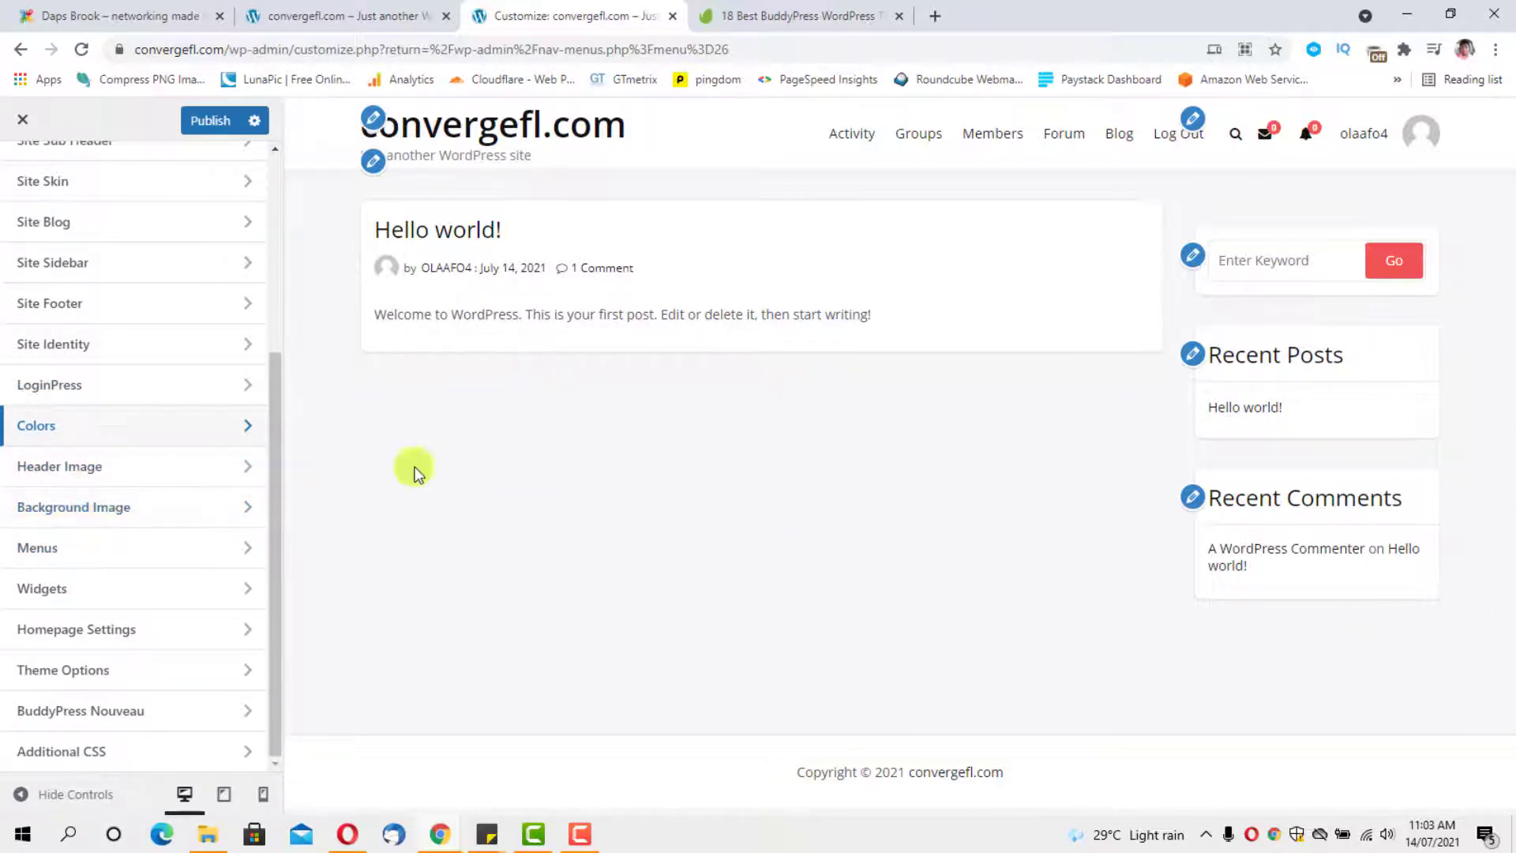
Publish the logo and background changes and check them on the reloaded login page in the incognito window.
{"action": "left_click", "coordinate": [203, 121]}
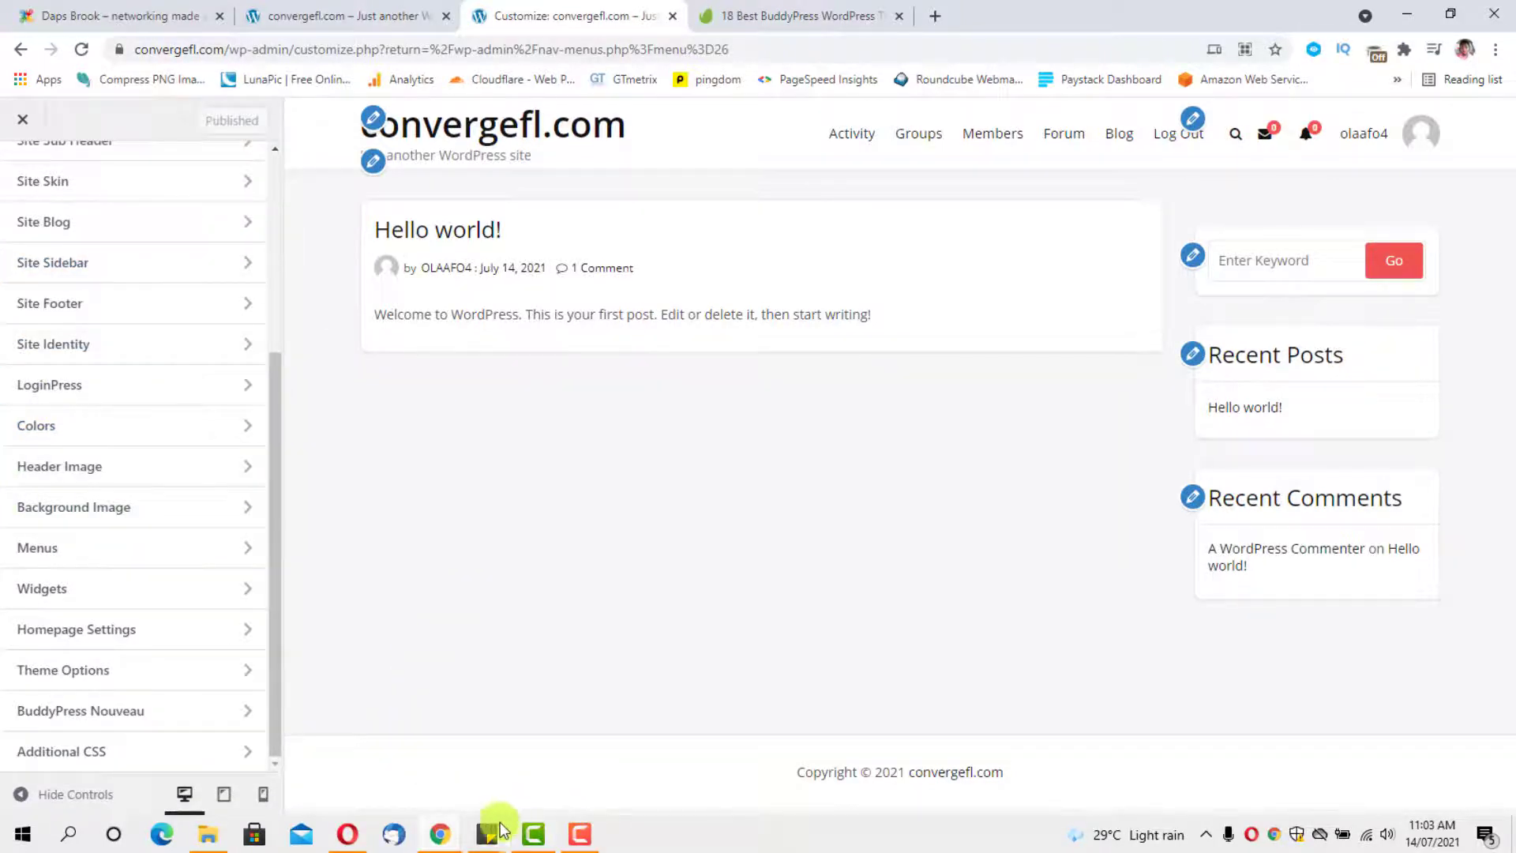
{"action": "mouse_move", "coordinate": [440, 830]}
{"action": "left_click", "coordinate": [655, 703]}
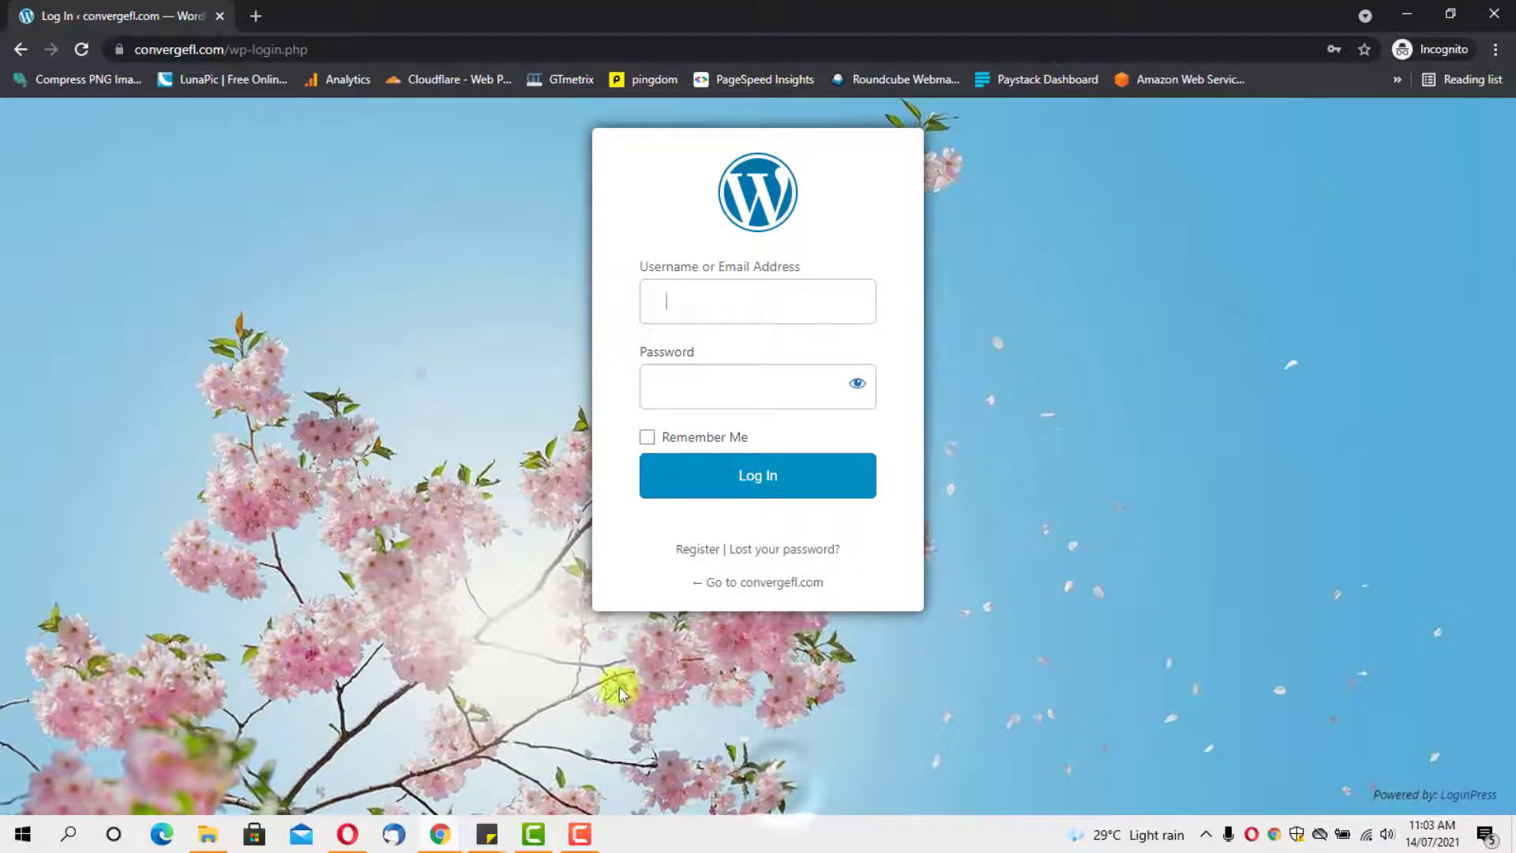
{"action": "left_click", "coordinate": [81, 50]}
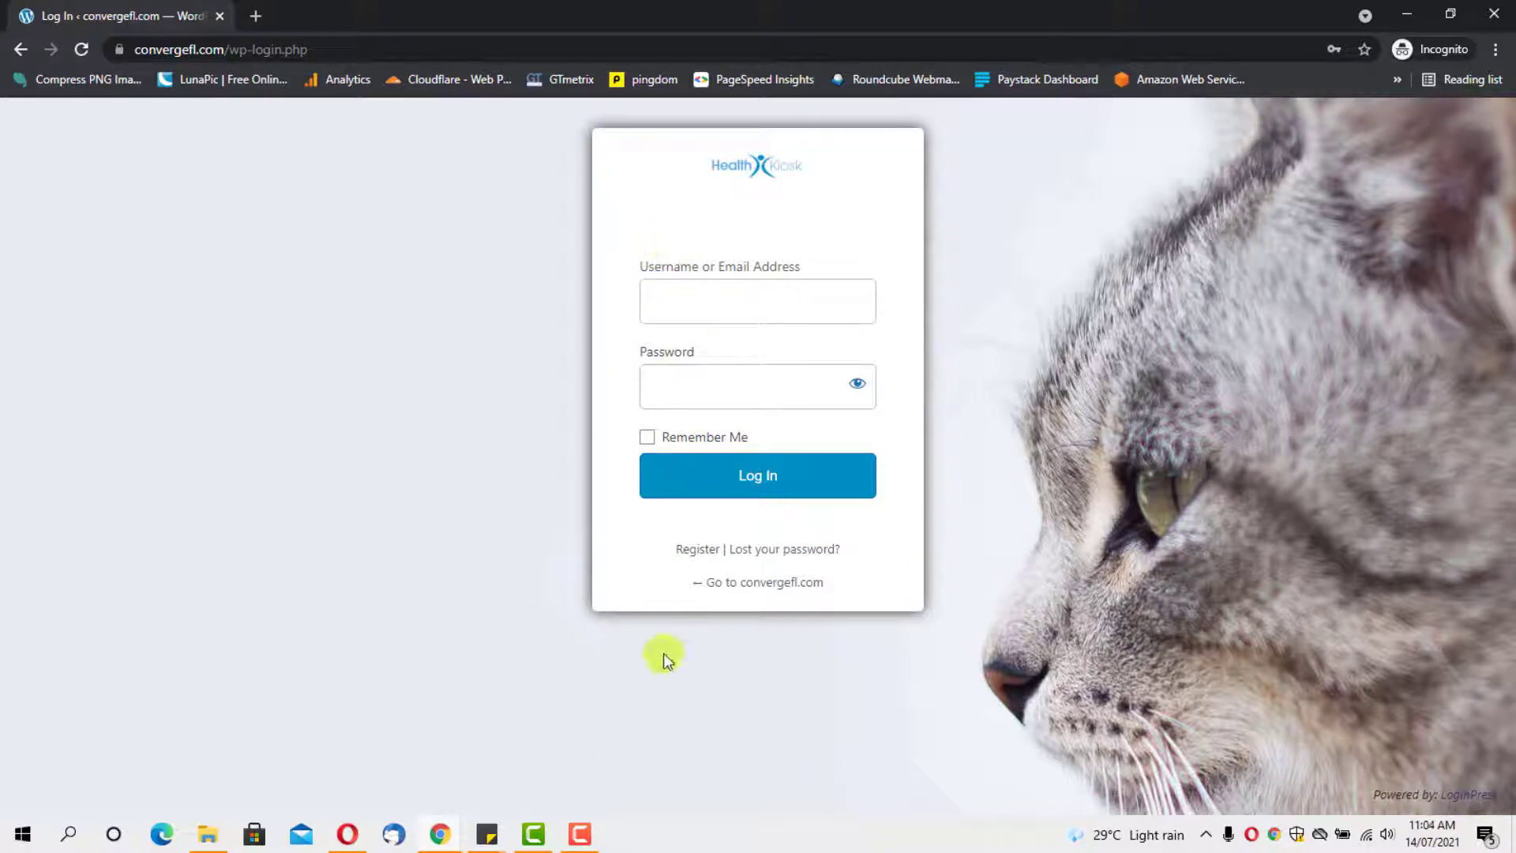
{"action": "left_click", "coordinate": [1396, 18]}
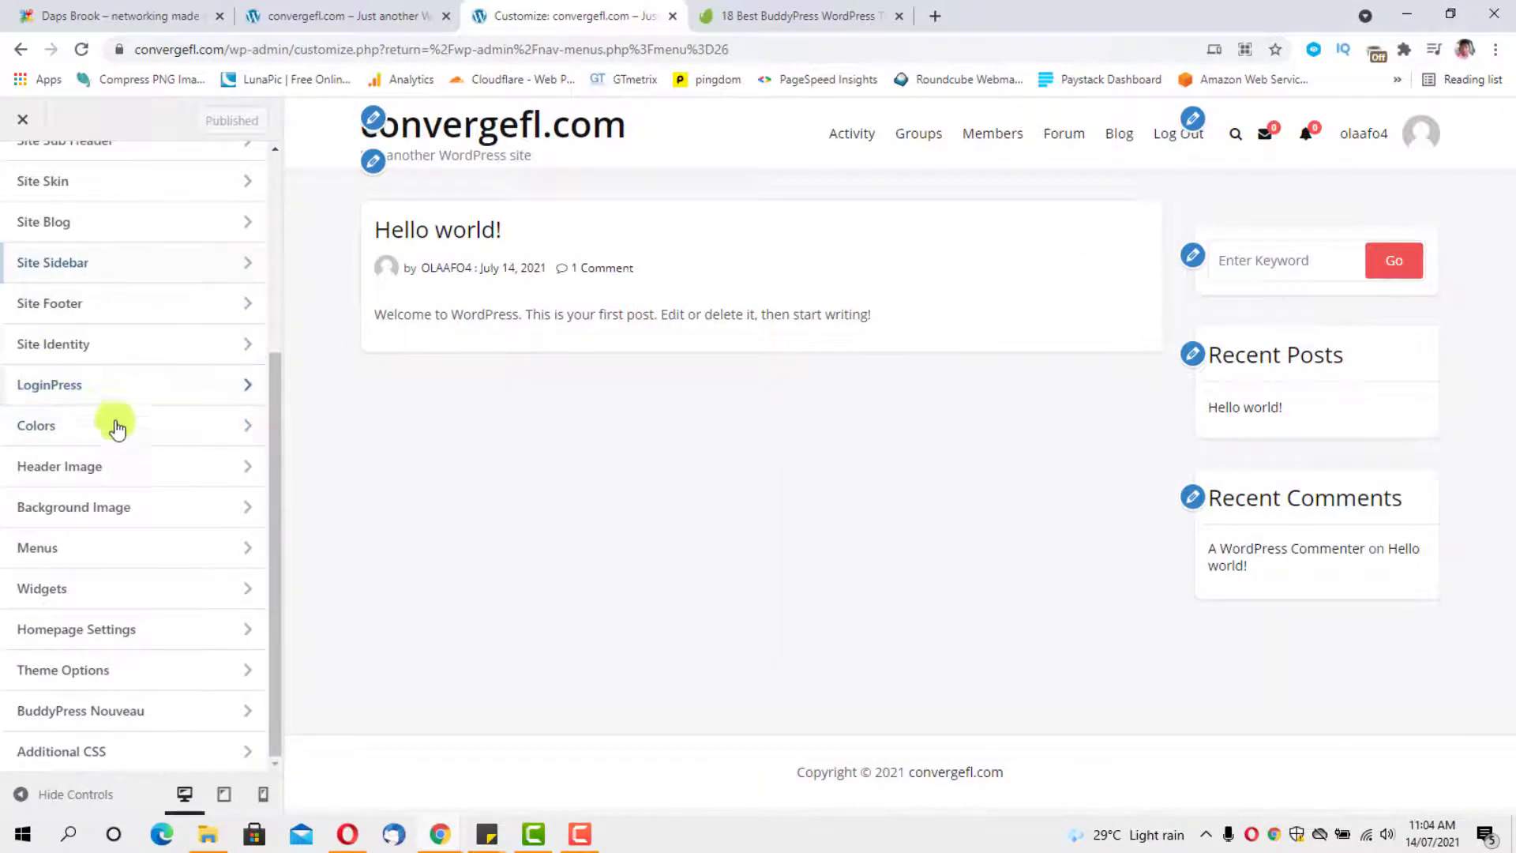
Enable form transparency for the LoginPress login form, publish the change and check the login page in the incognito window.
{"action": "left_click", "coordinate": [98, 384]}
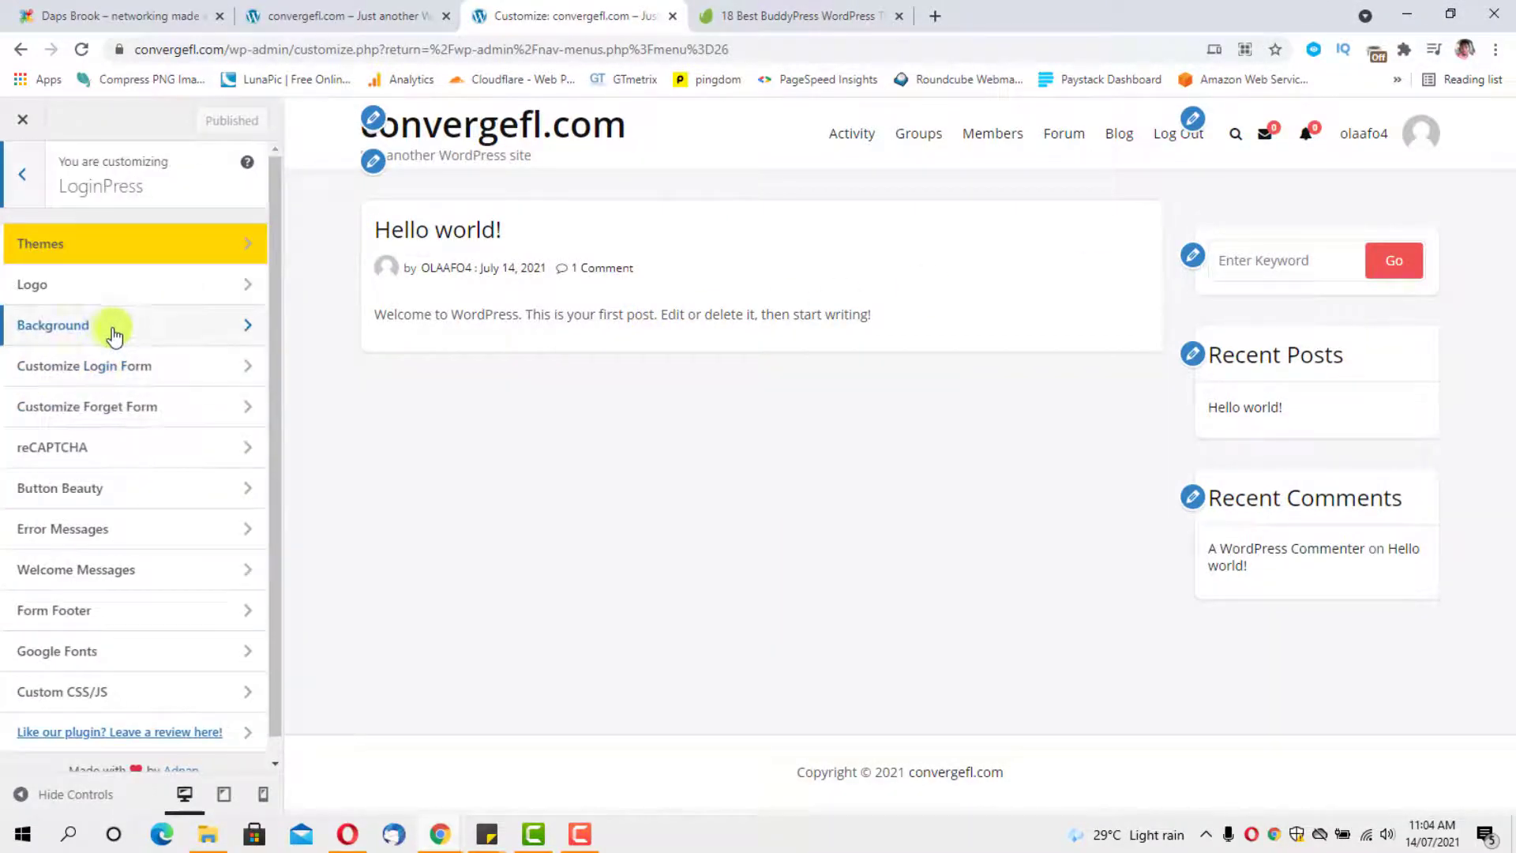
{"action": "left_click", "coordinate": [149, 344]}
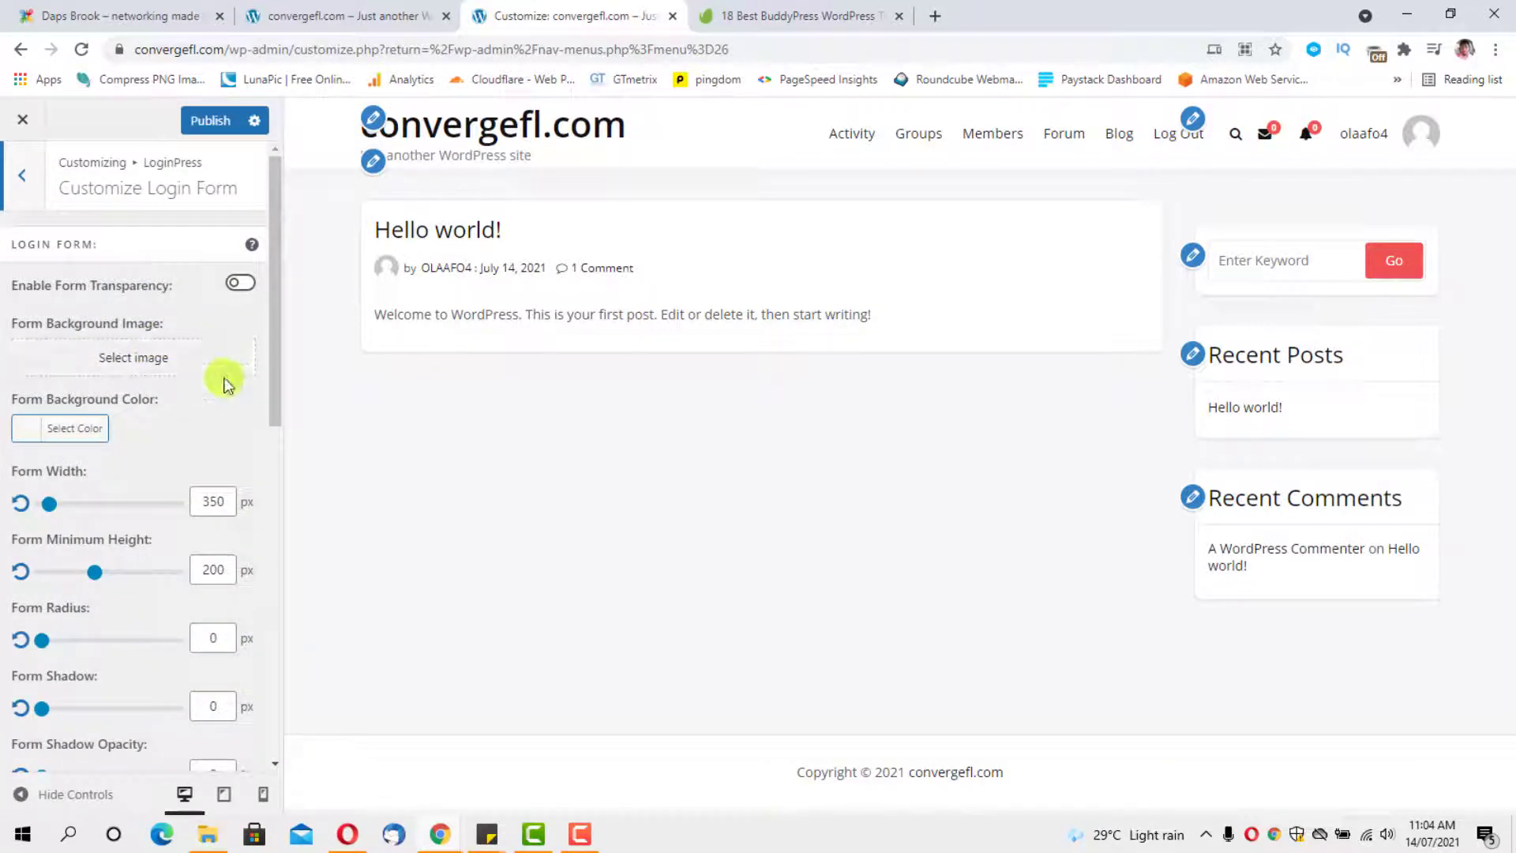
{"action": "left_click", "coordinate": [242, 285]}
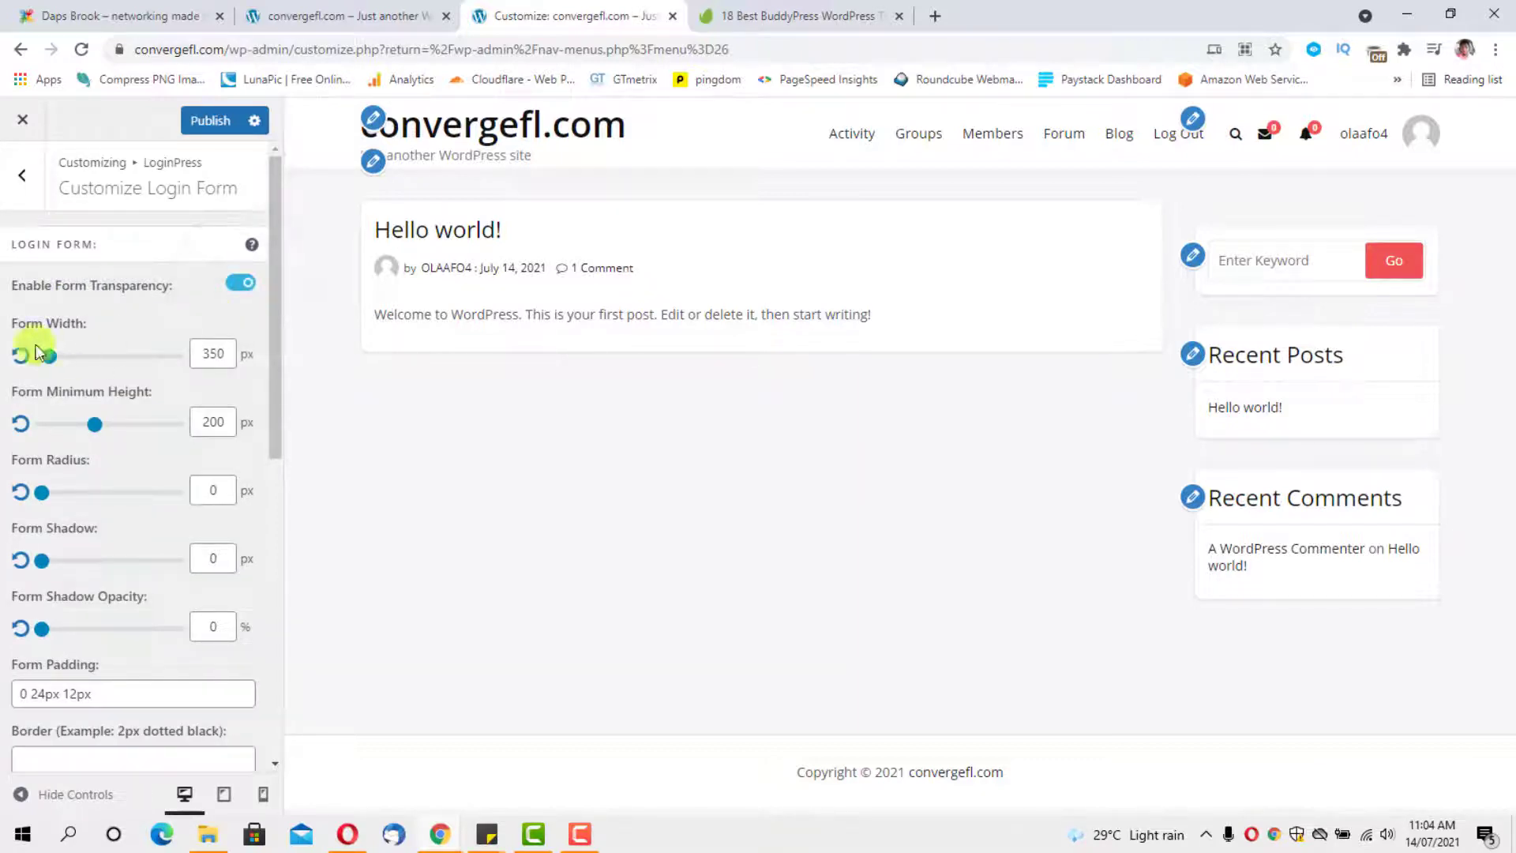
{"action": "left_click", "coordinate": [207, 120]}
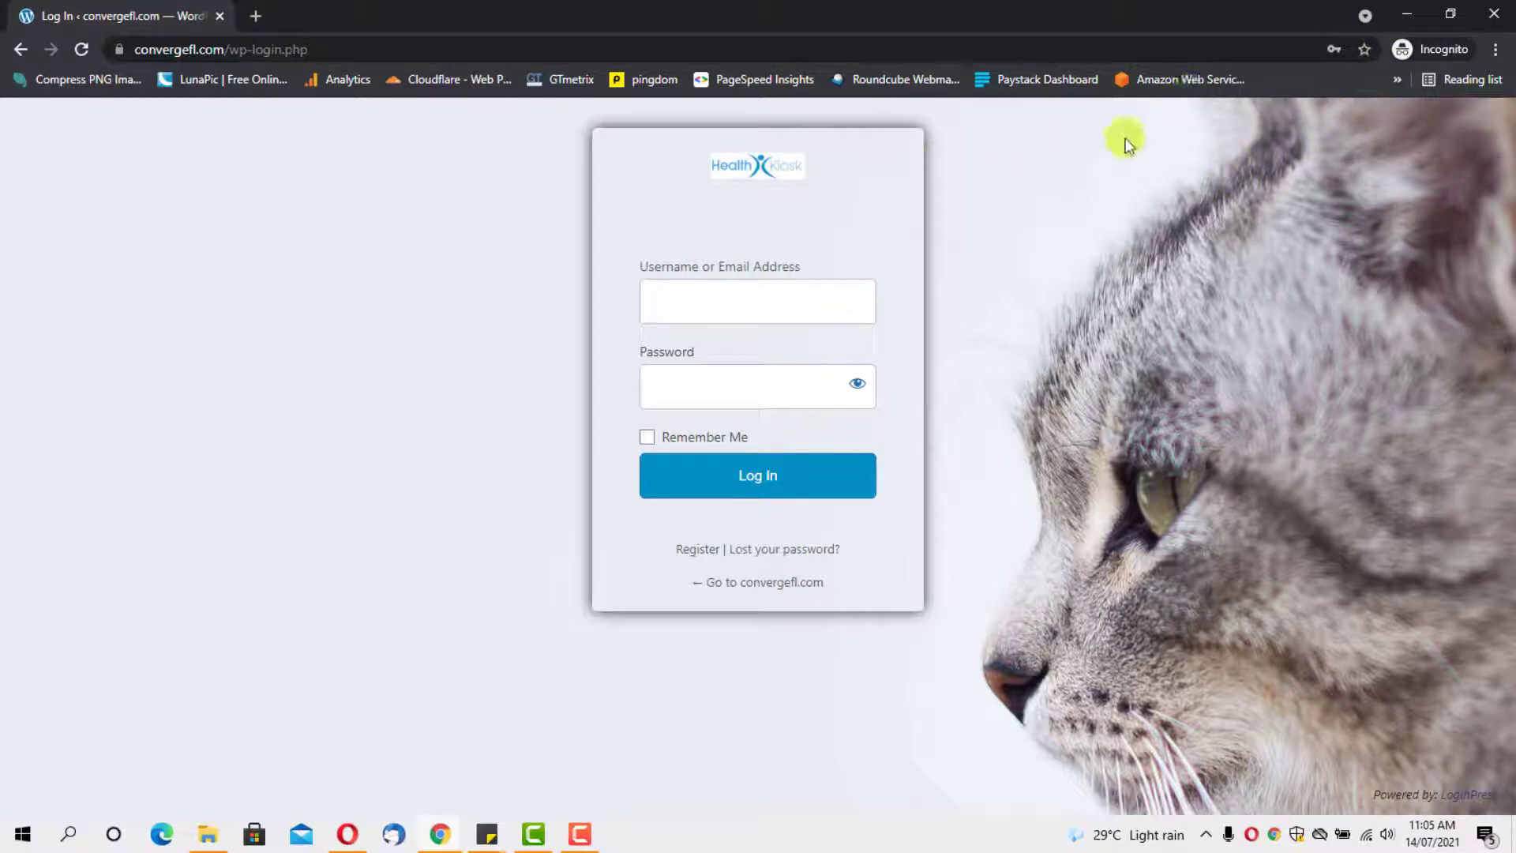
{"action": "left_click", "coordinate": [1409, 11]}
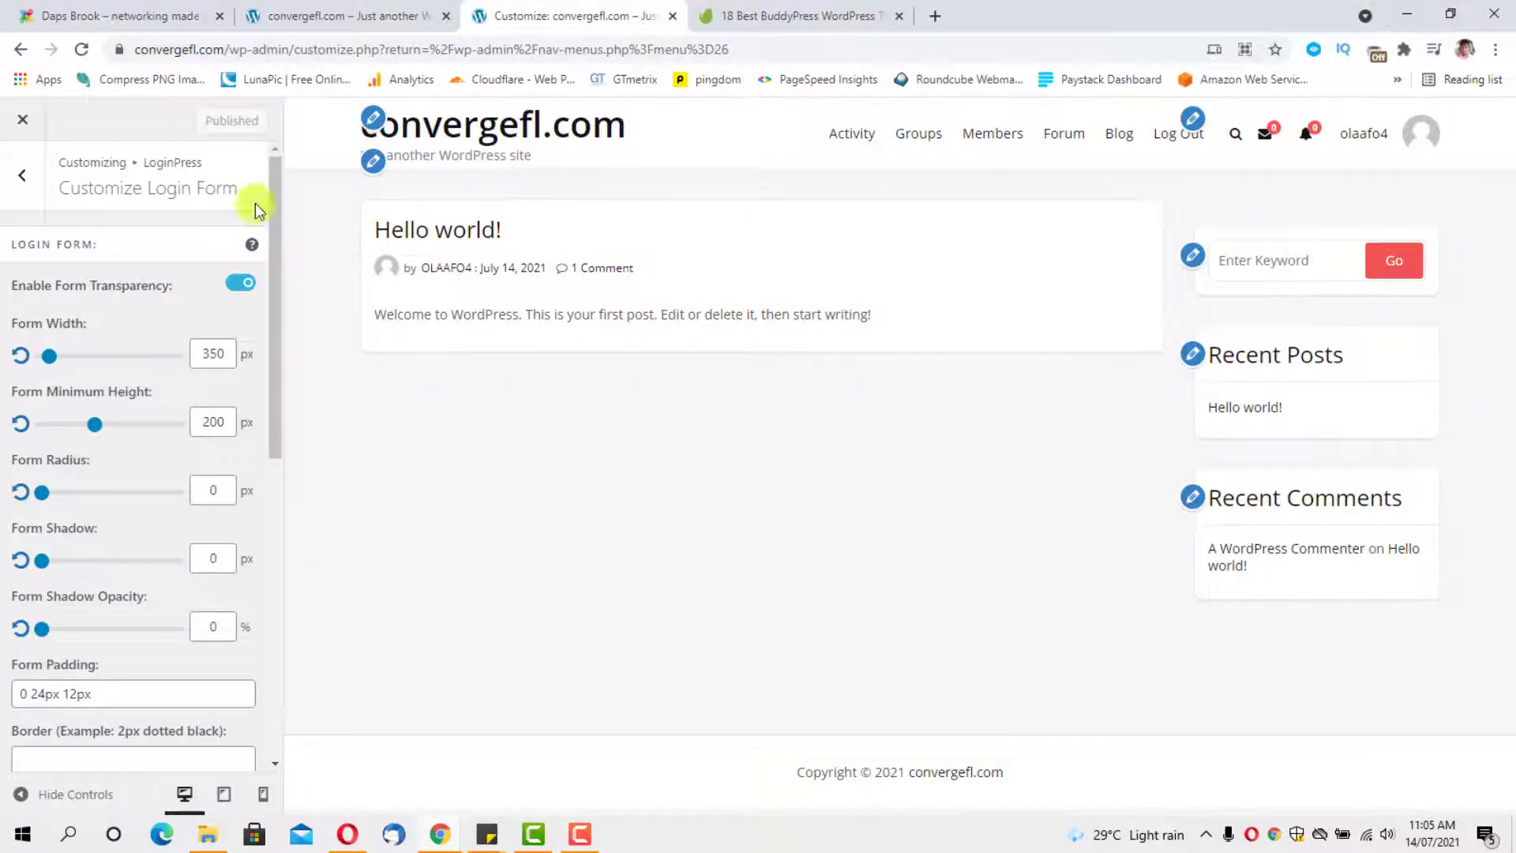
Make the homepage display a static page, with Activity as the homepage and Blog as the posts page, and publish.
{"action": "left_click", "coordinate": [23, 176]}
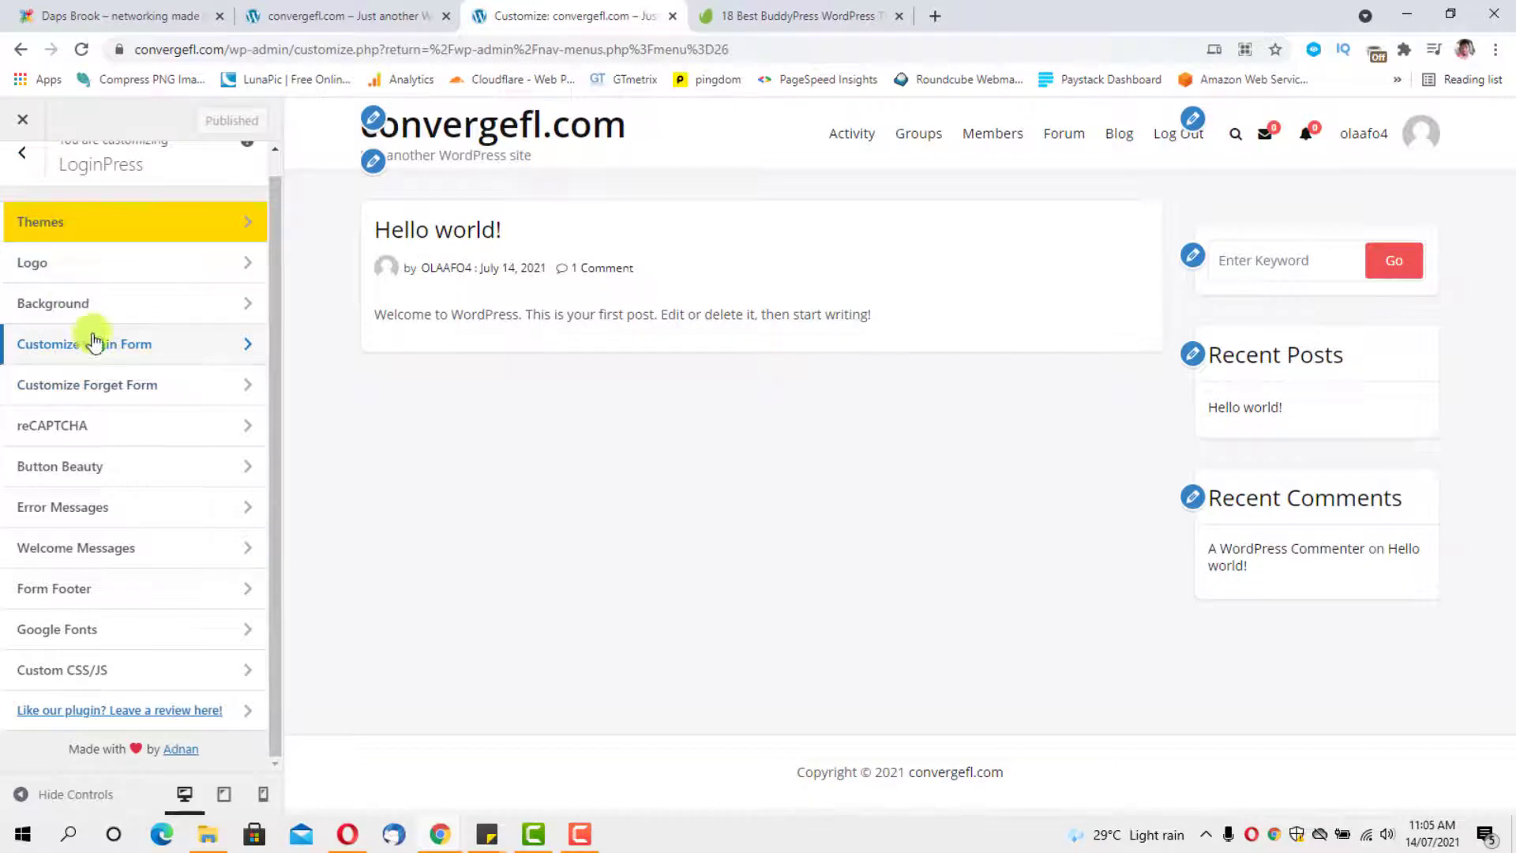
{"action": "left_click", "coordinate": [22, 158]}
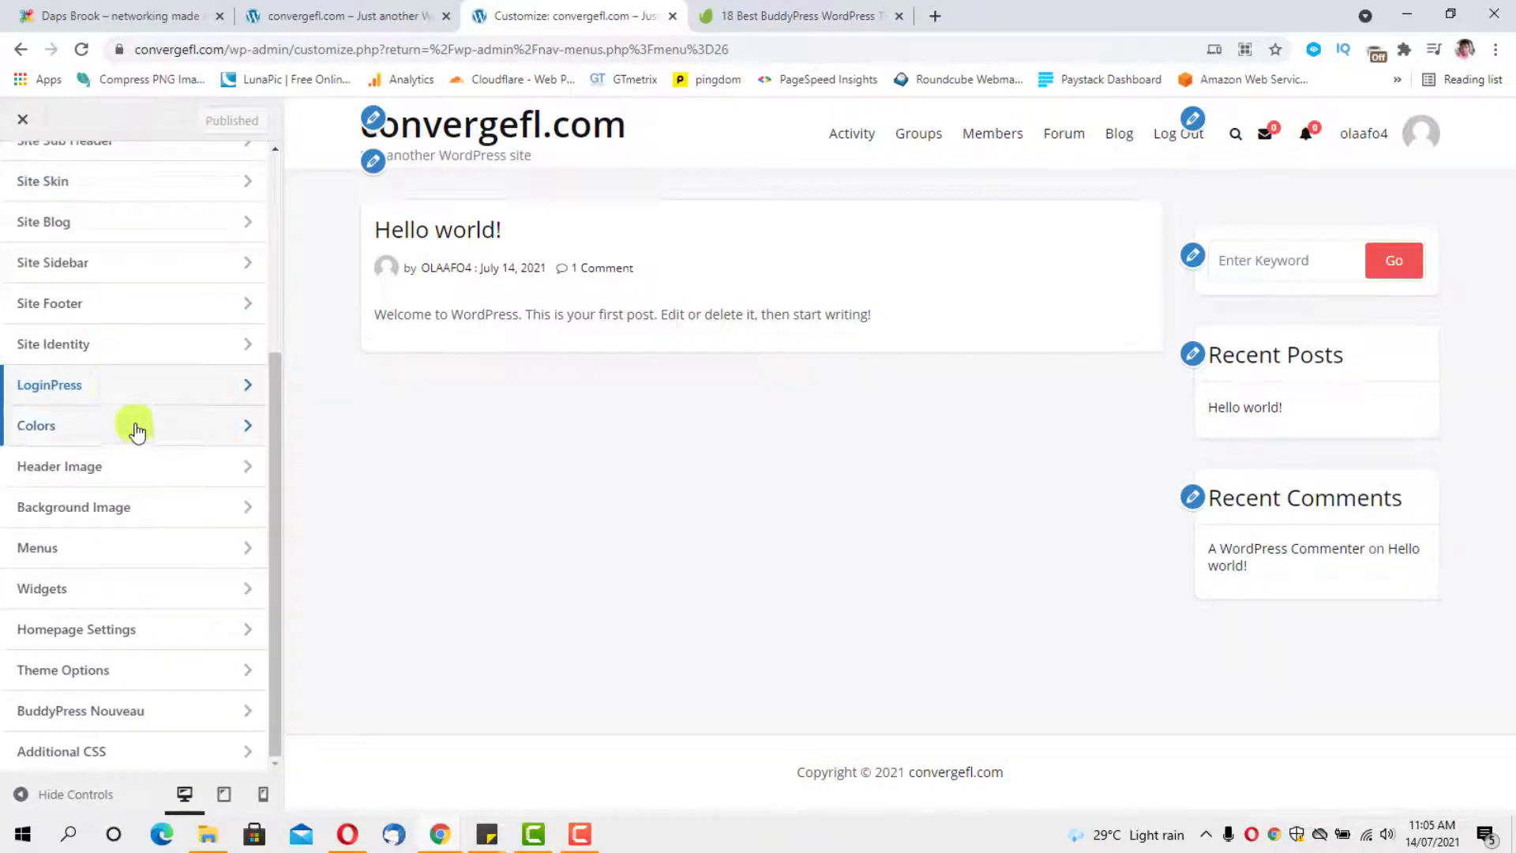
{"action": "left_click", "coordinate": [89, 632]}
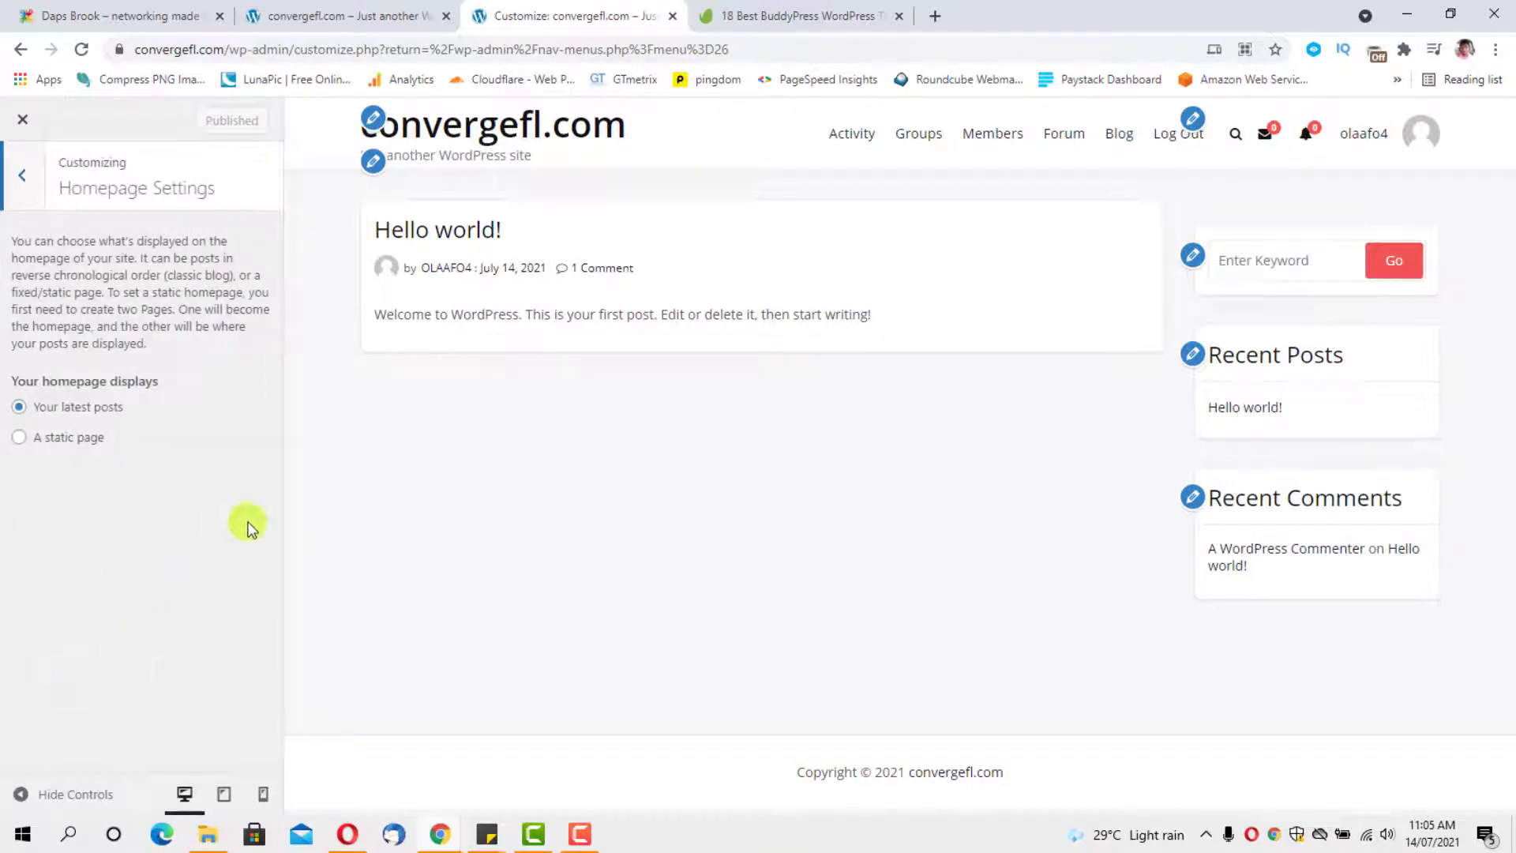
{"action": "left_click", "coordinate": [16, 439]}
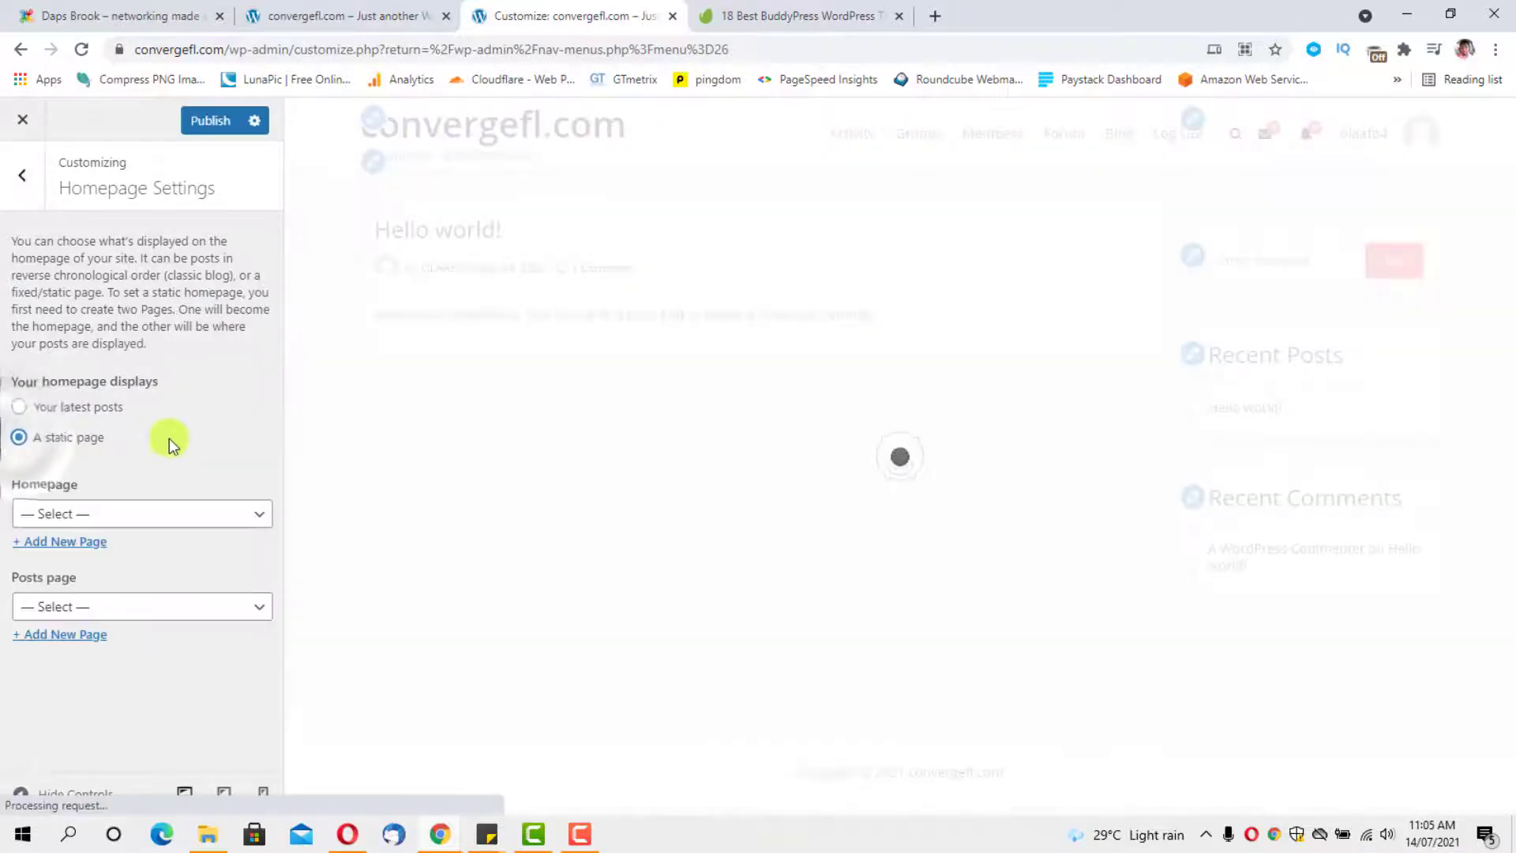
{"action": "left_click", "coordinate": [191, 518]}
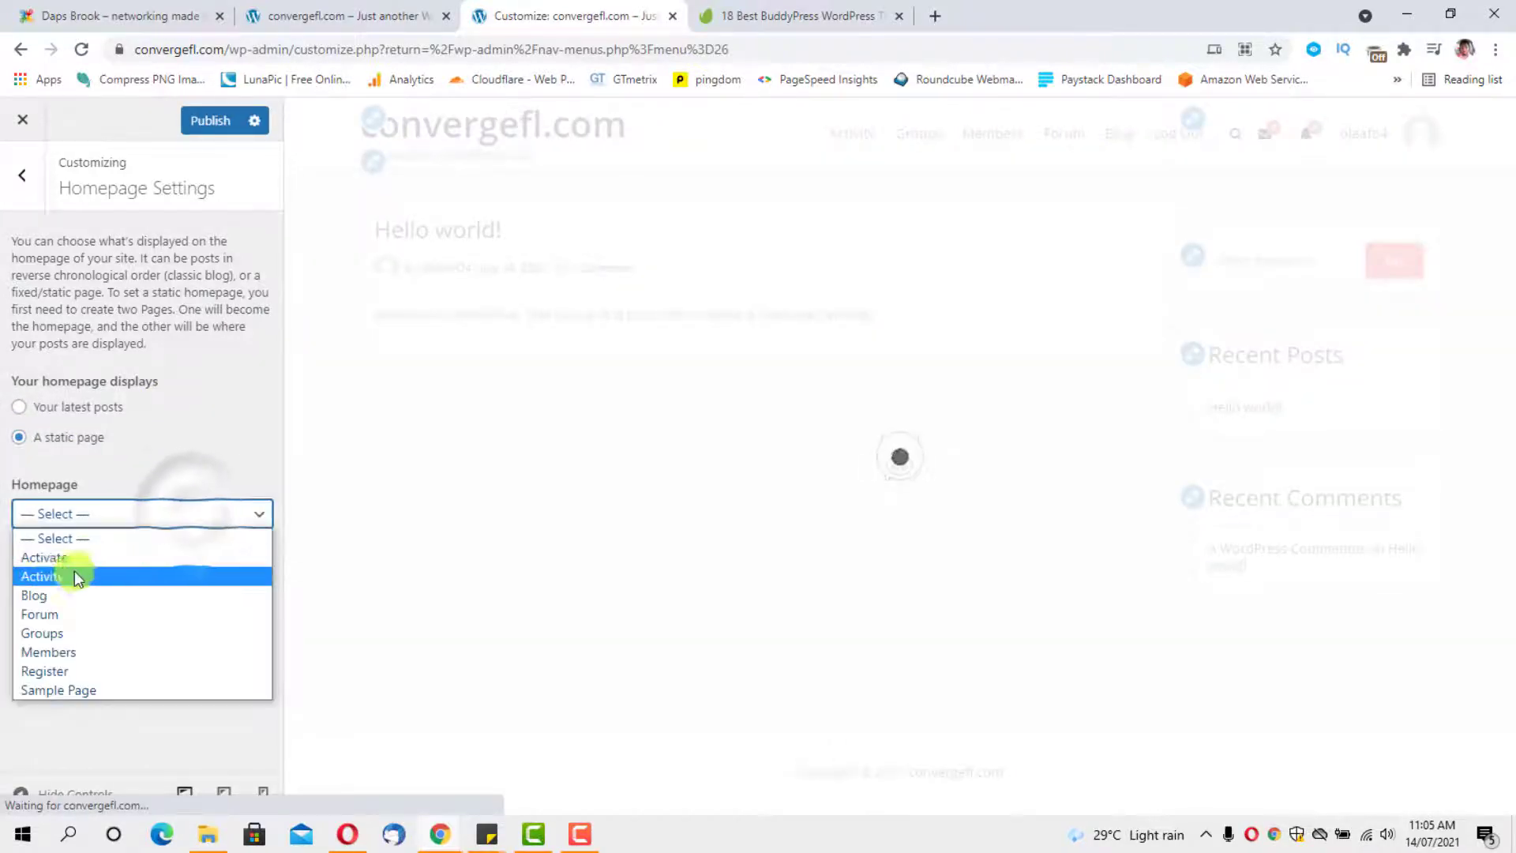
{"action": "left_click", "coordinate": [50, 575]}
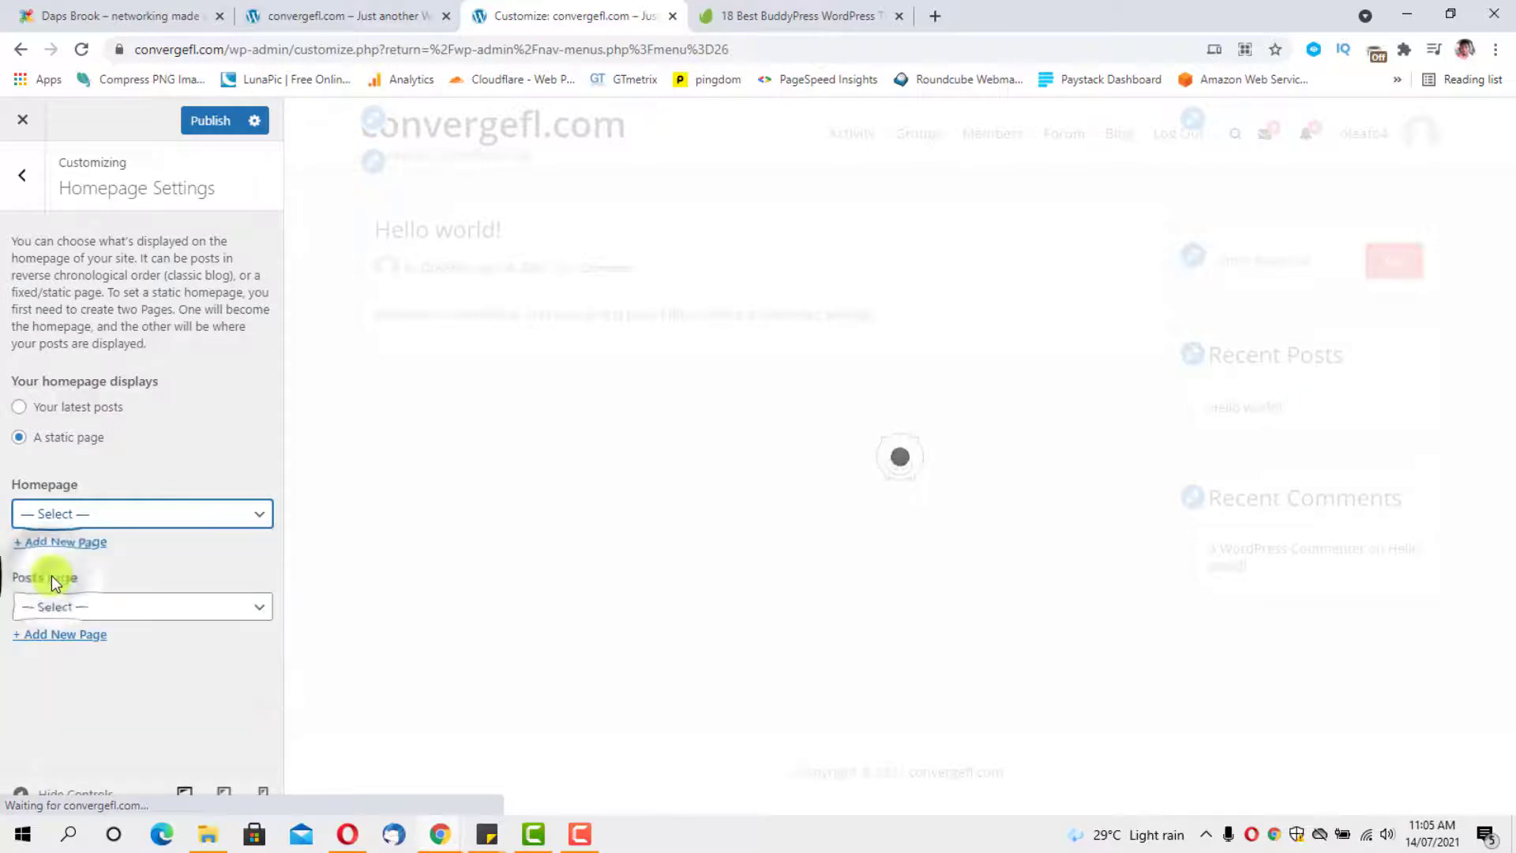
{"action": "left_click", "coordinate": [220, 606]}
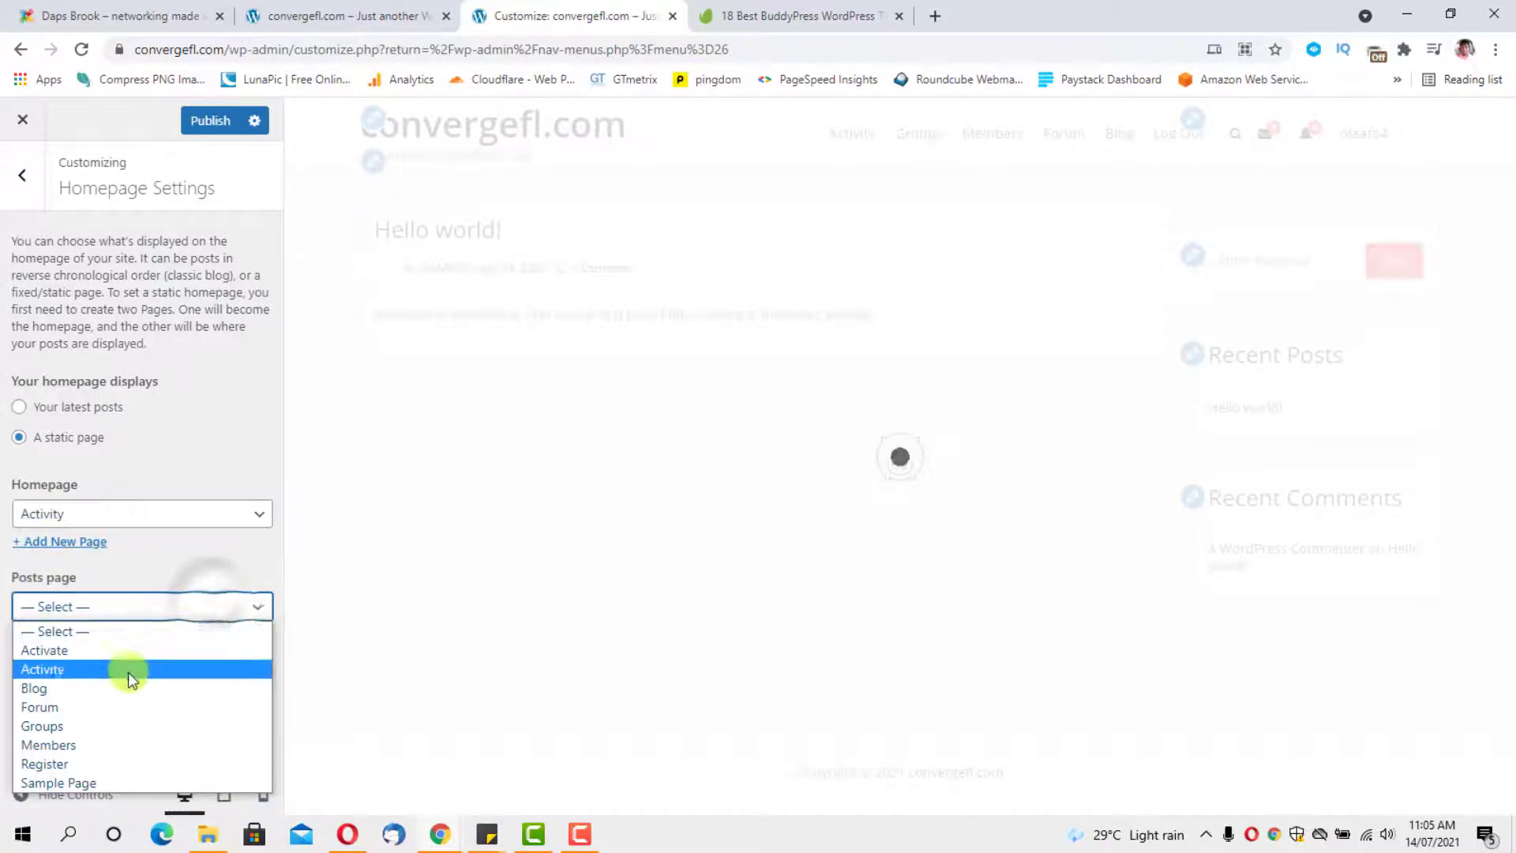
{"action": "left_click", "coordinate": [103, 687]}
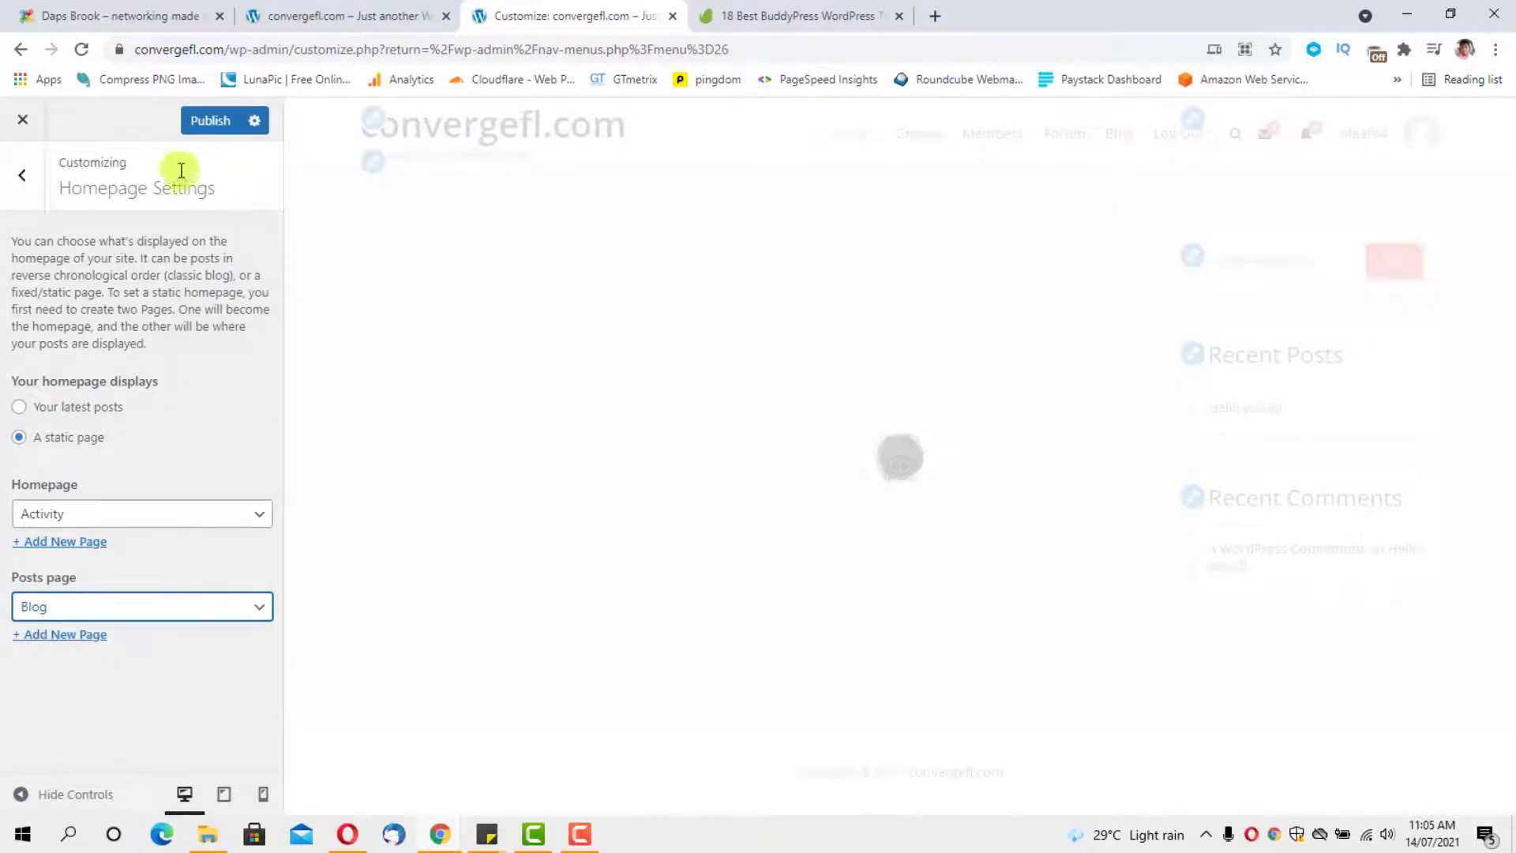
{"action": "left_click", "coordinate": [204, 122]}
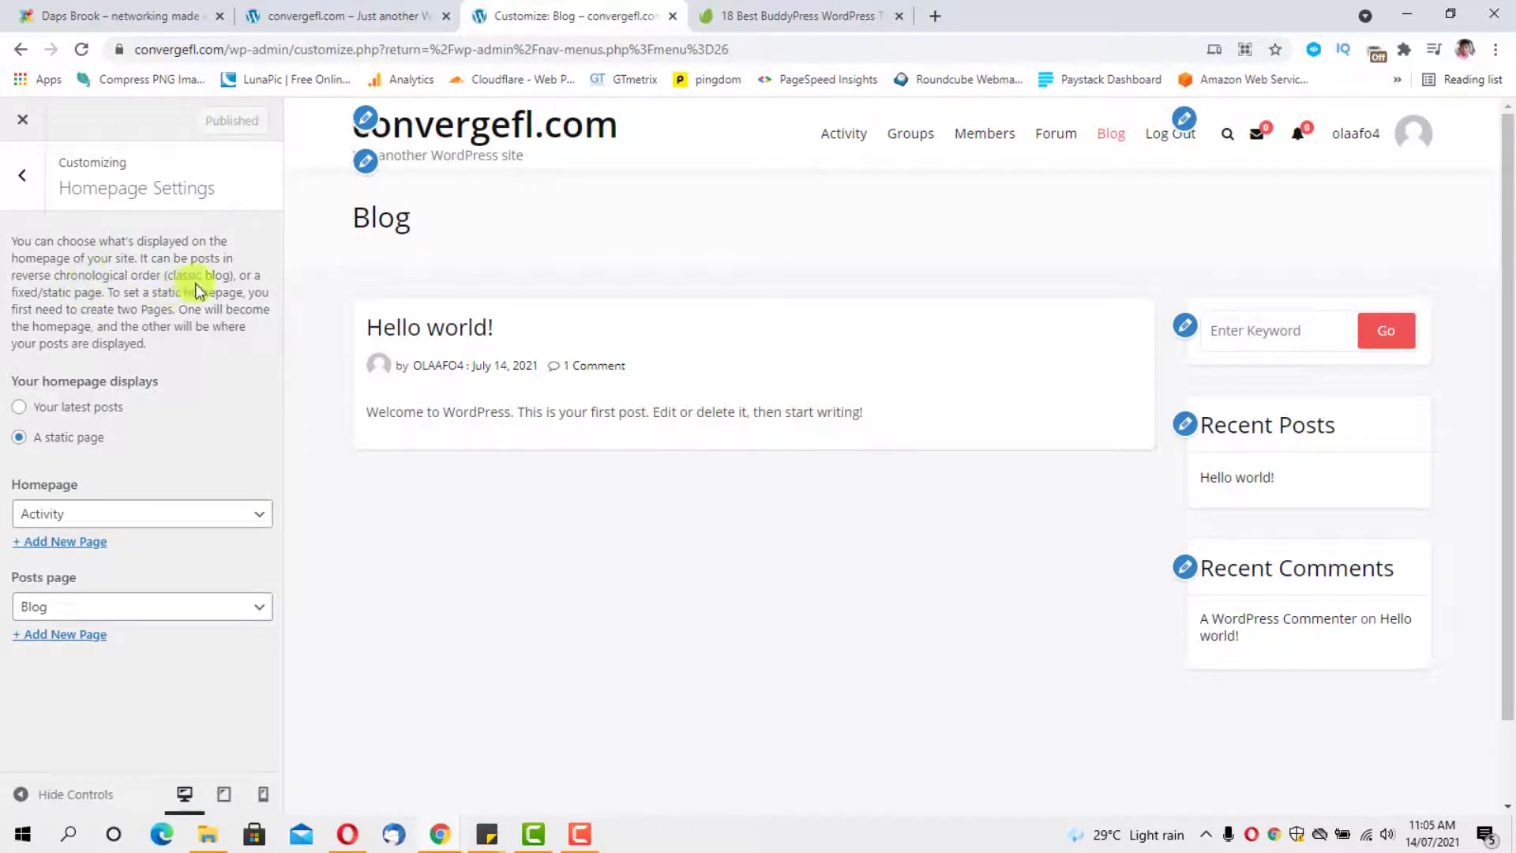
Turn on lazy-loading of images in the site's theme options.
{"action": "left_click", "coordinate": [25, 181]}
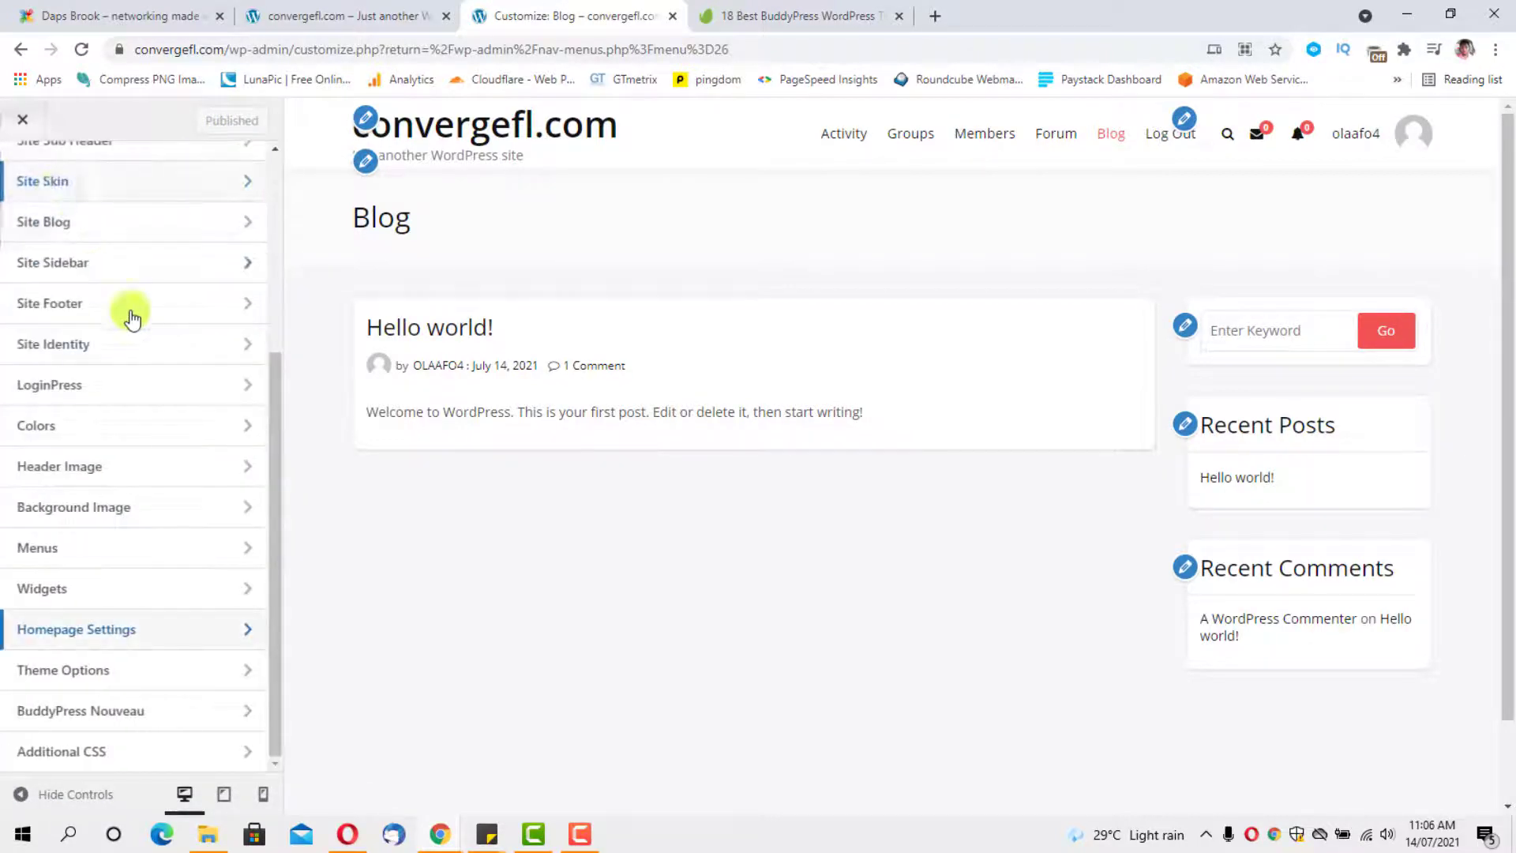
{"action": "left_click", "coordinate": [88, 670]}
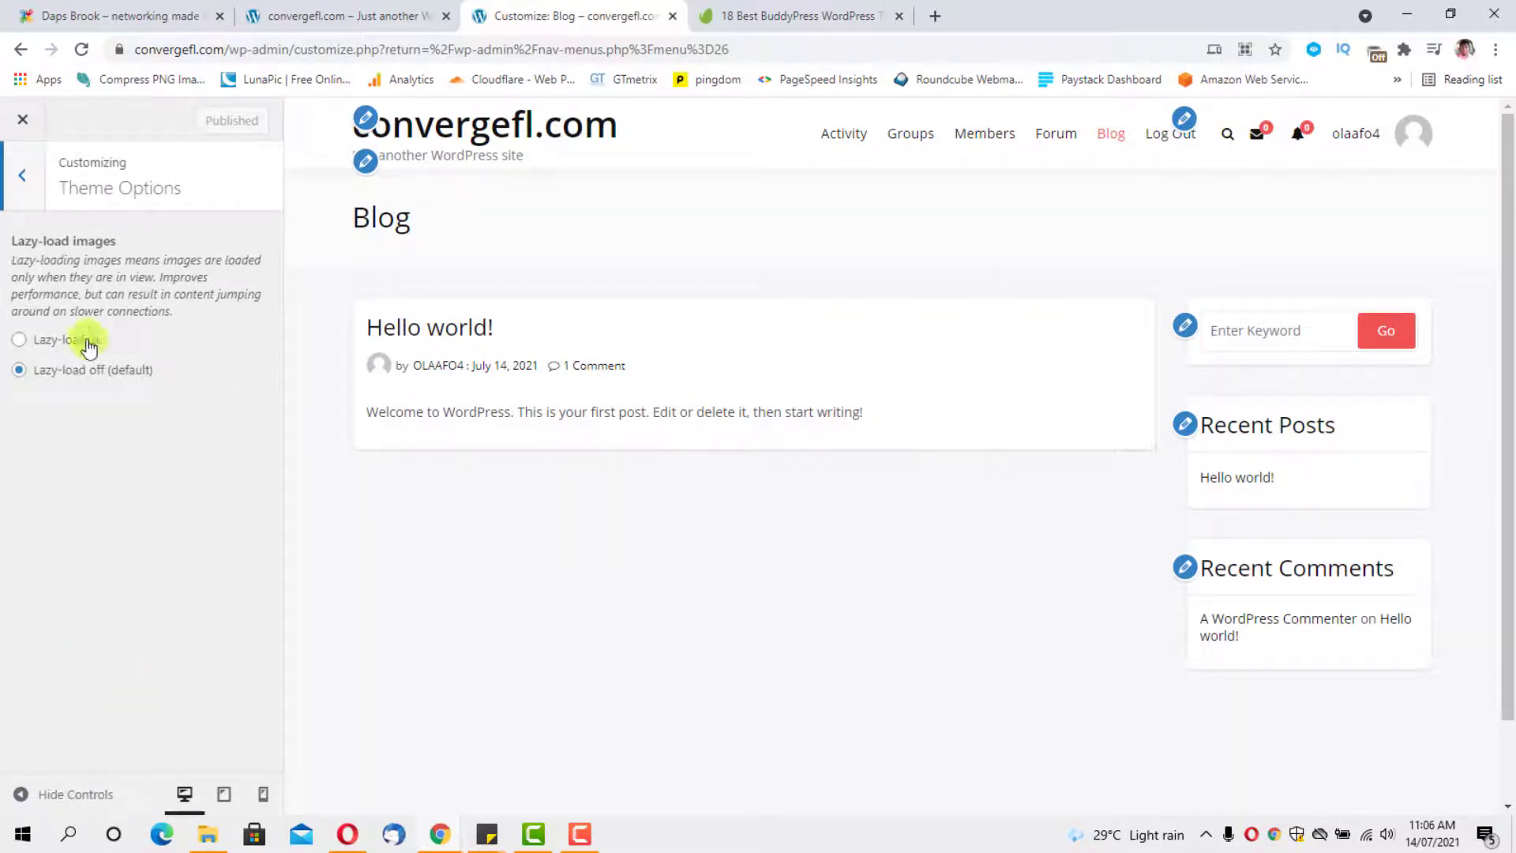
{"action": "left_click", "coordinate": [17, 347]}
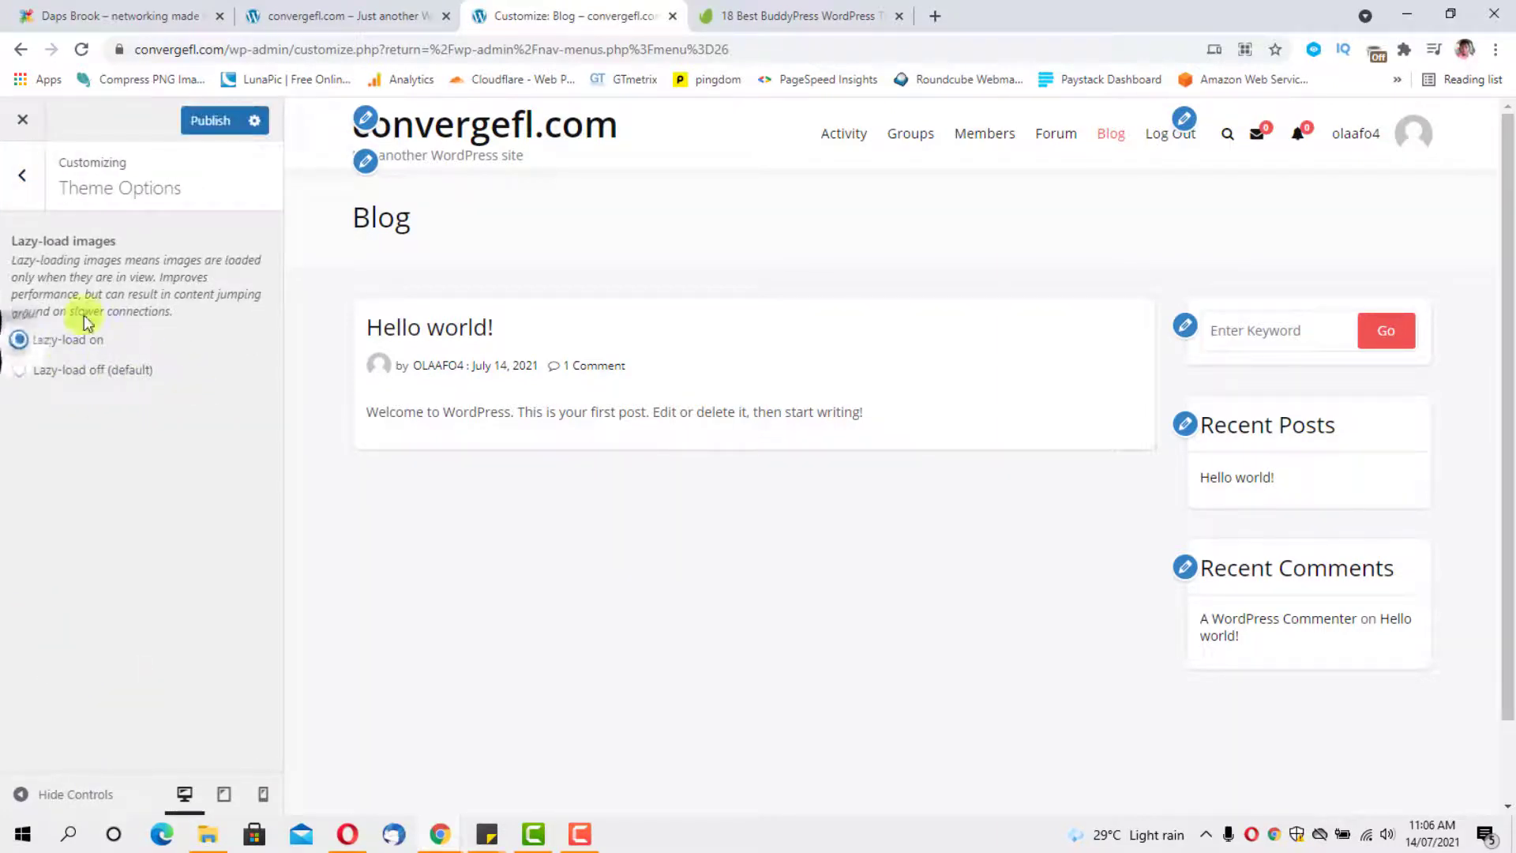
{"action": "left_click", "coordinate": [24, 178]}
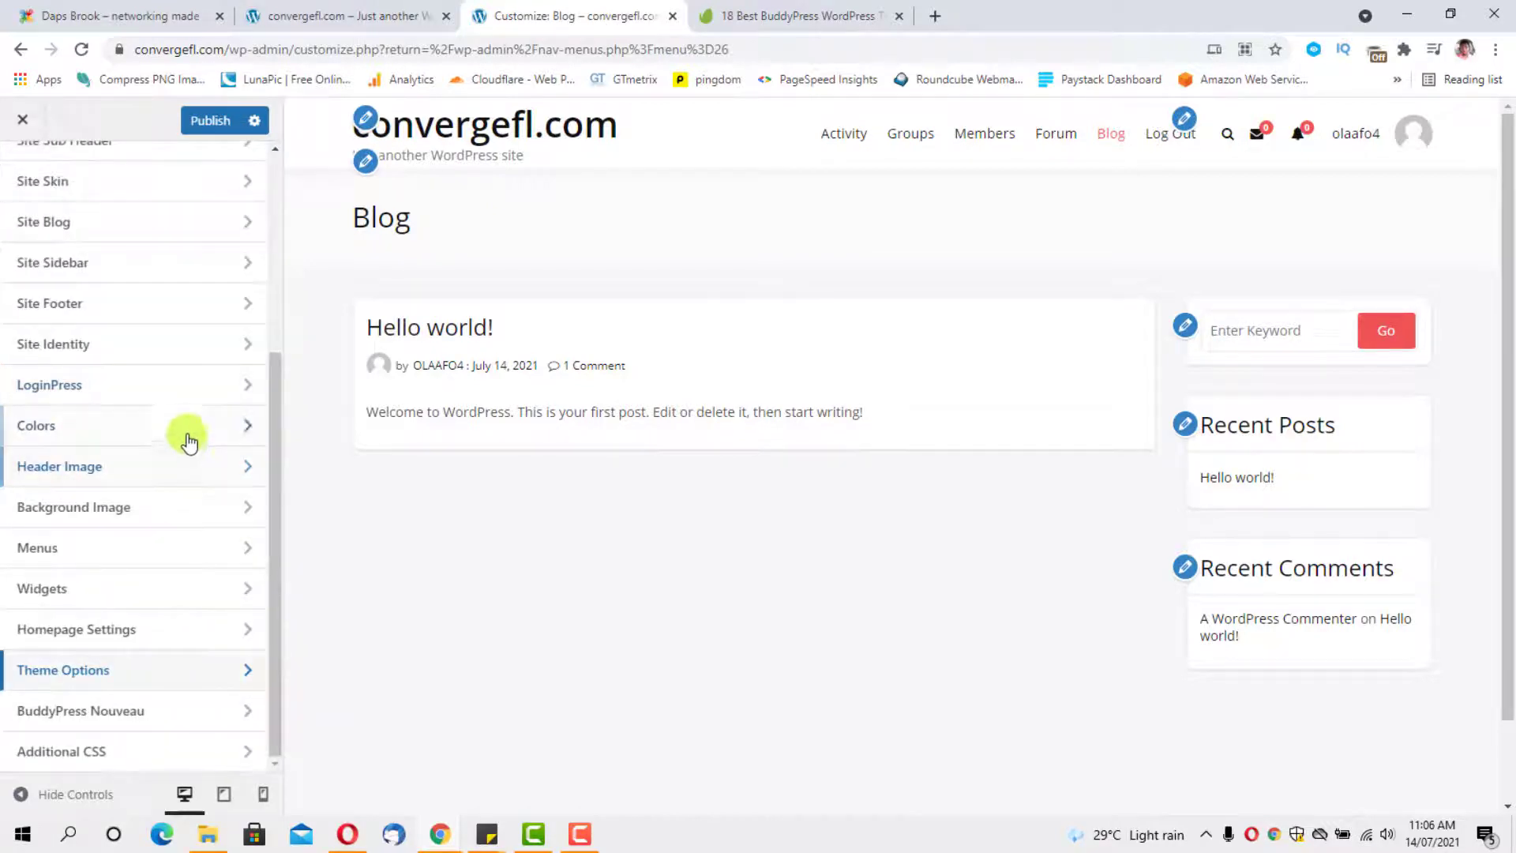
Review the BuddyPress Nouveau options for general settings, group front page, directory layouts and member navigation.
{"action": "left_click", "coordinate": [117, 714]}
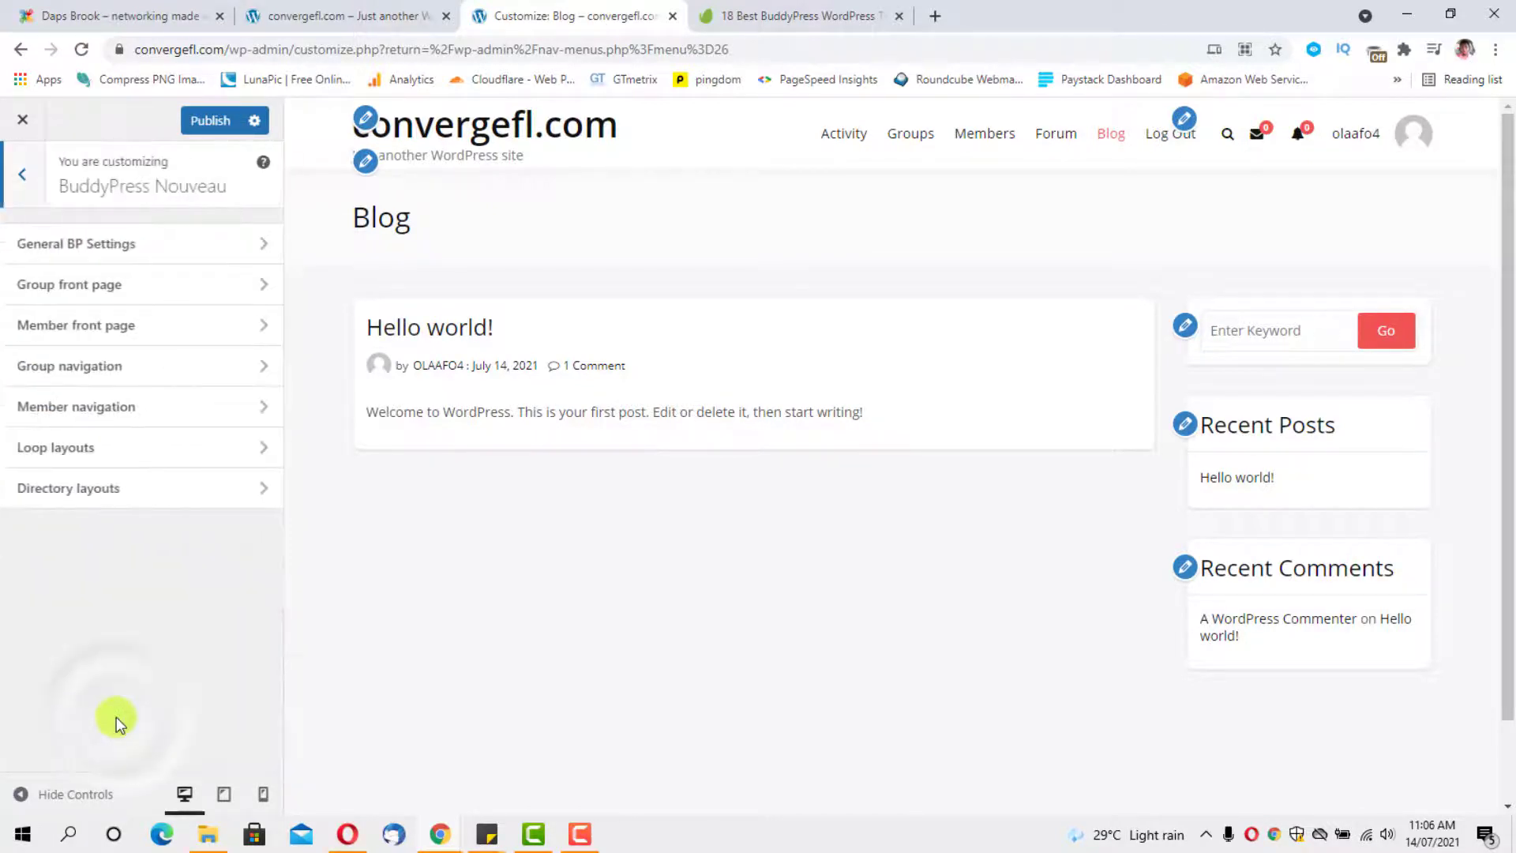
{"action": "left_click", "coordinate": [154, 259]}
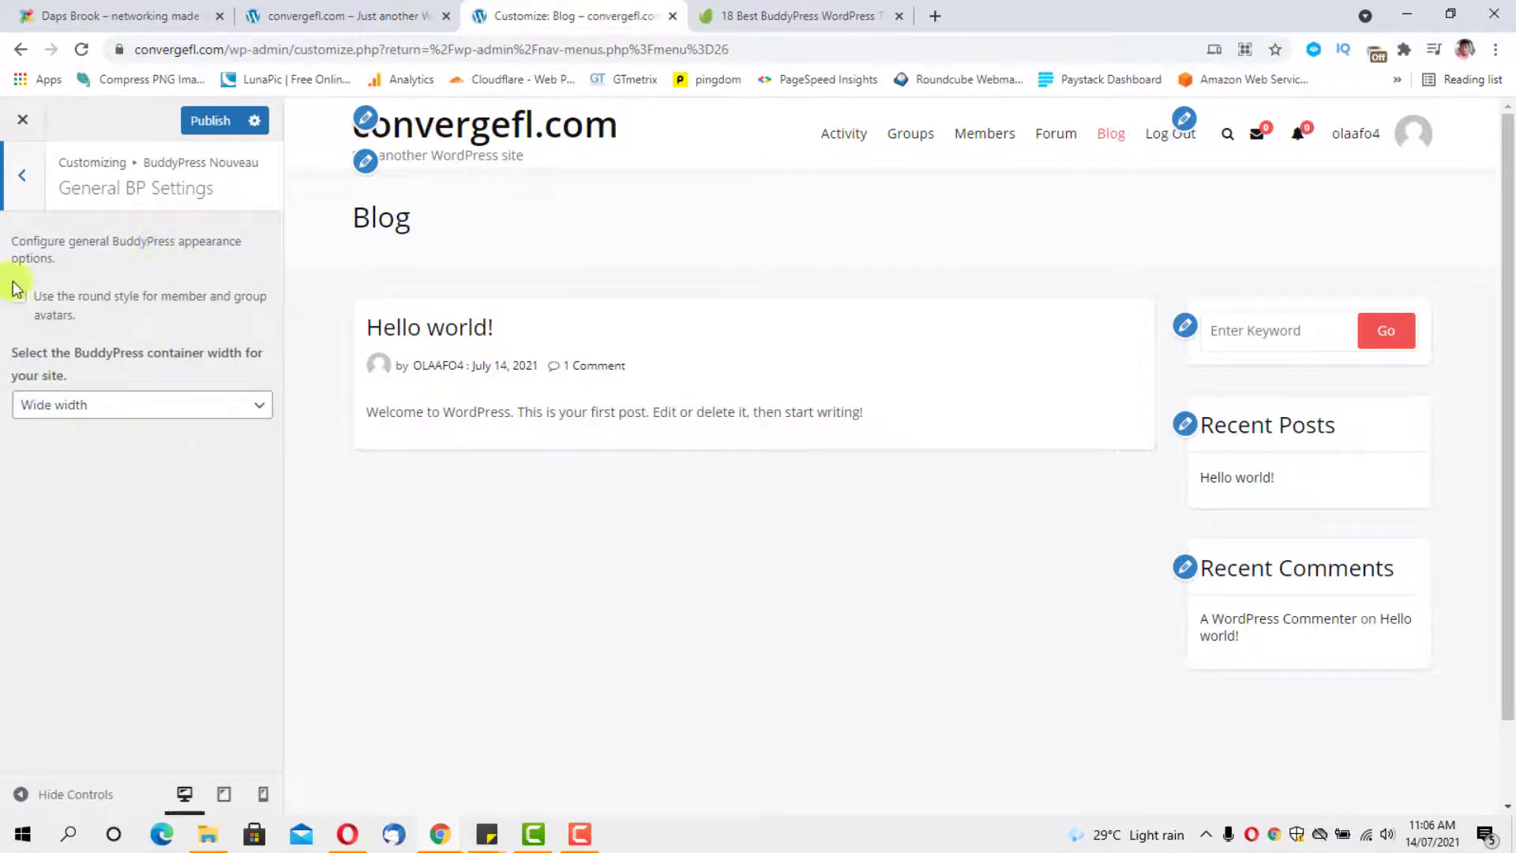
{"action": "left_click", "coordinate": [21, 176]}
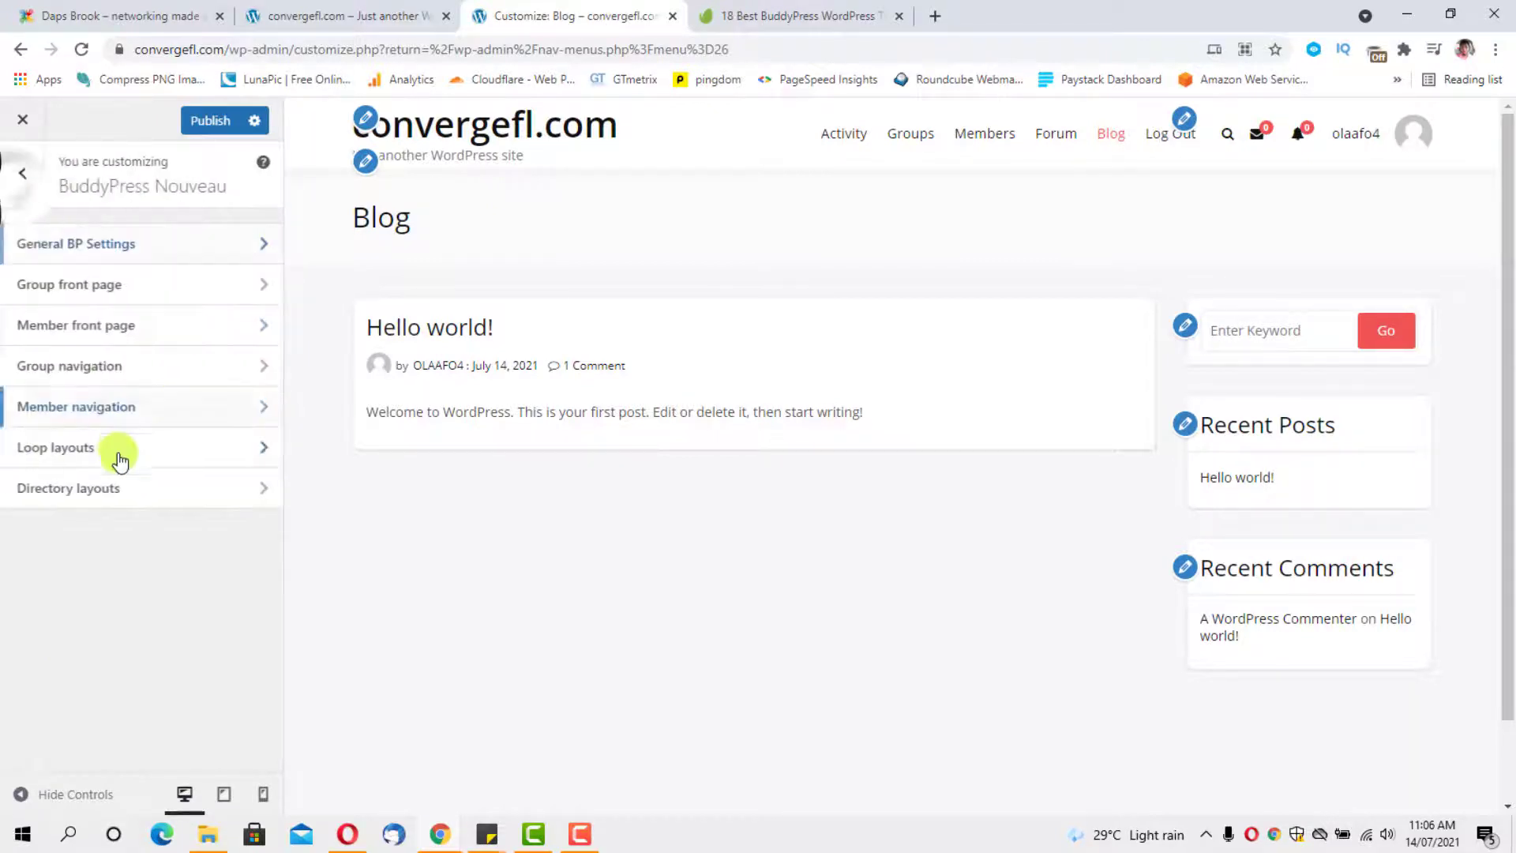
{"action": "left_click", "coordinate": [107, 288]}
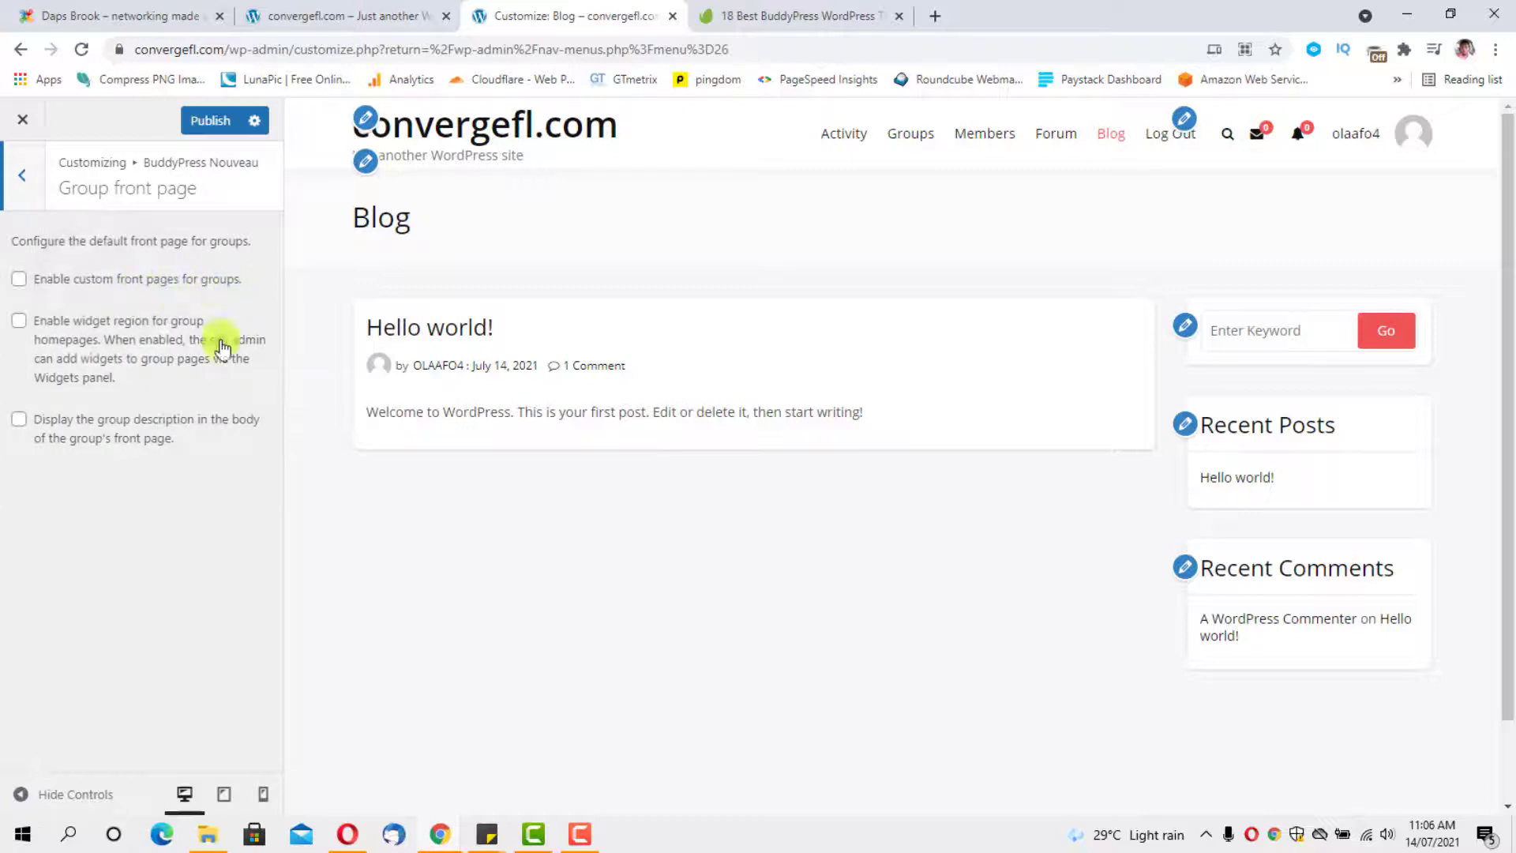
{"action": "left_click", "coordinate": [24, 173]}
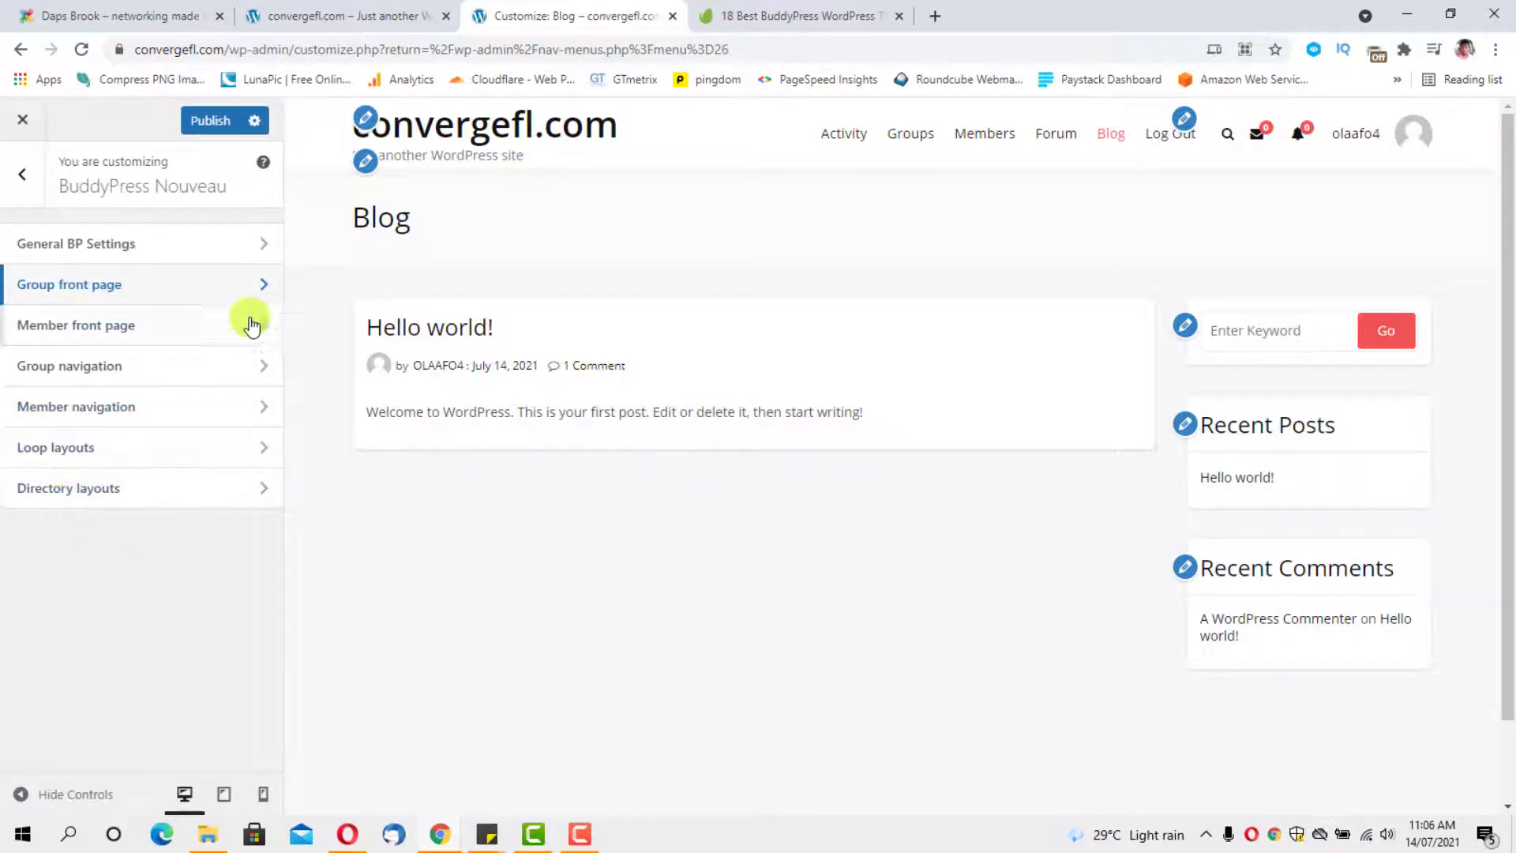
{"action": "left_click", "coordinate": [148, 497]}
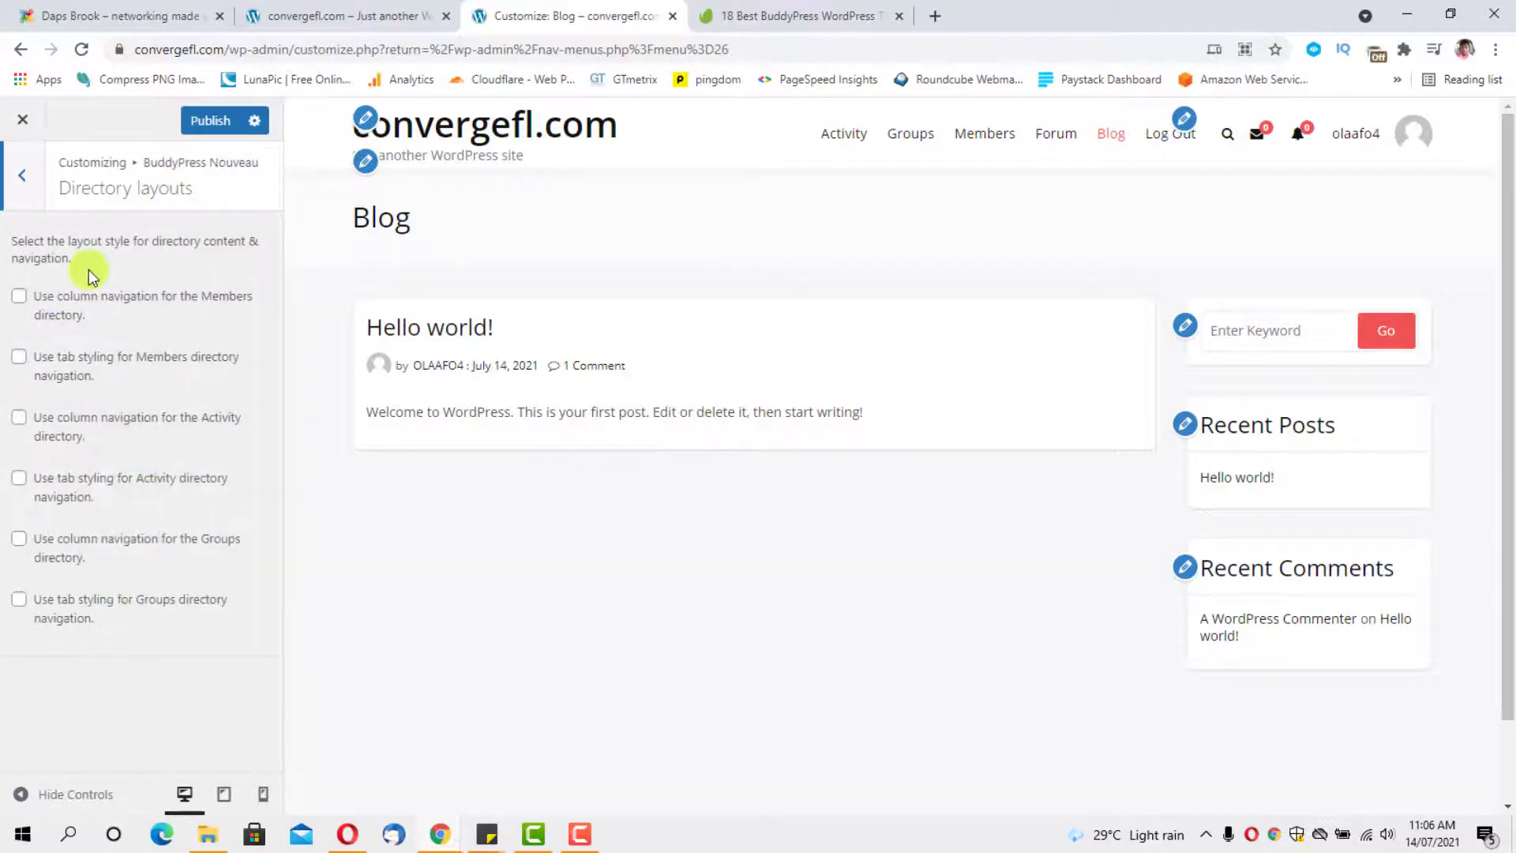
{"action": "left_click", "coordinate": [23, 197]}
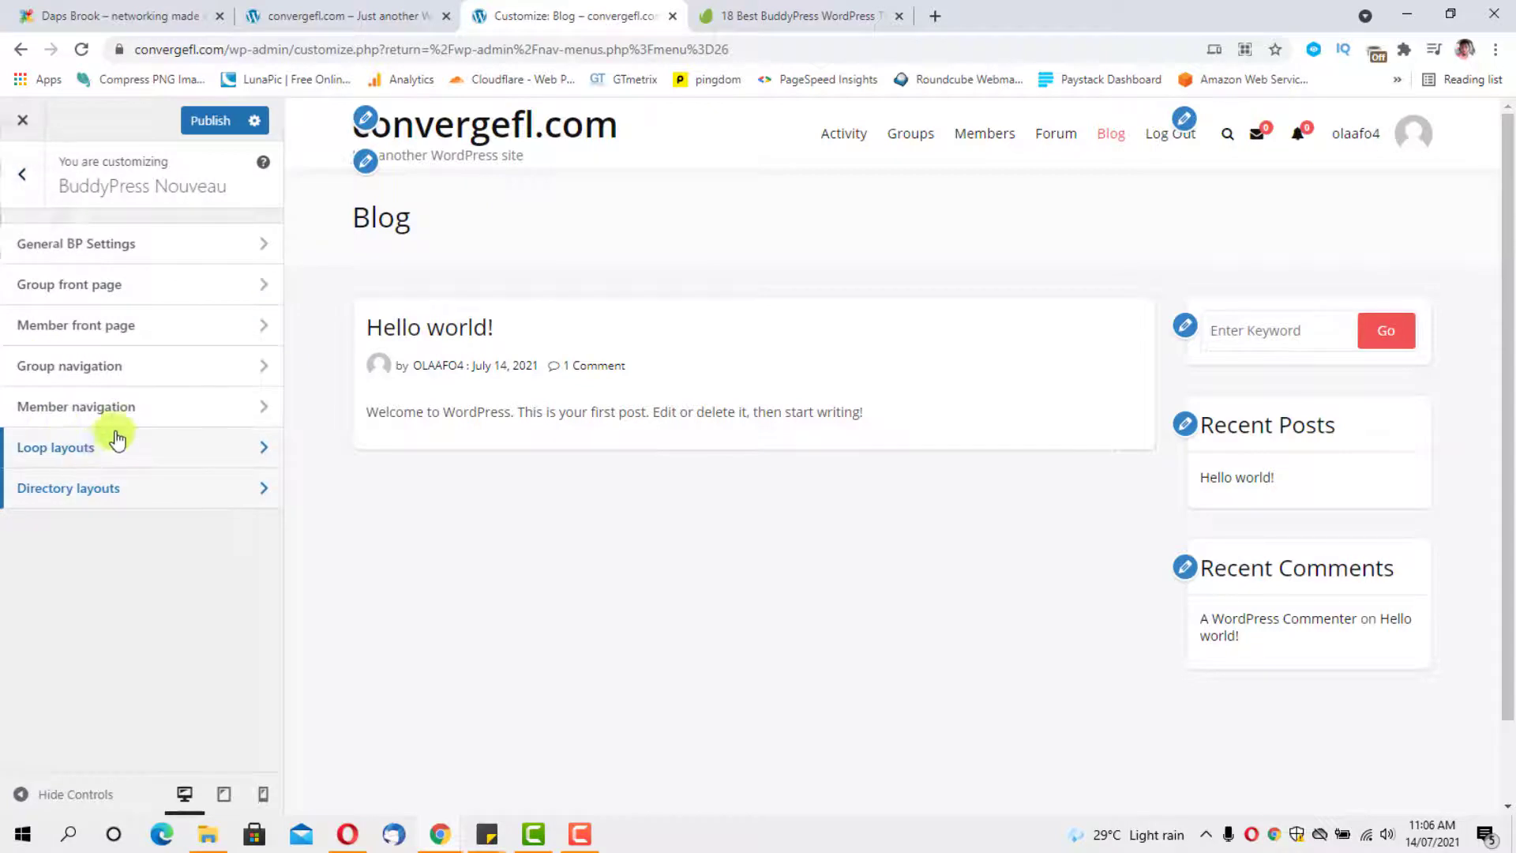
{"action": "left_click", "coordinate": [150, 411]}
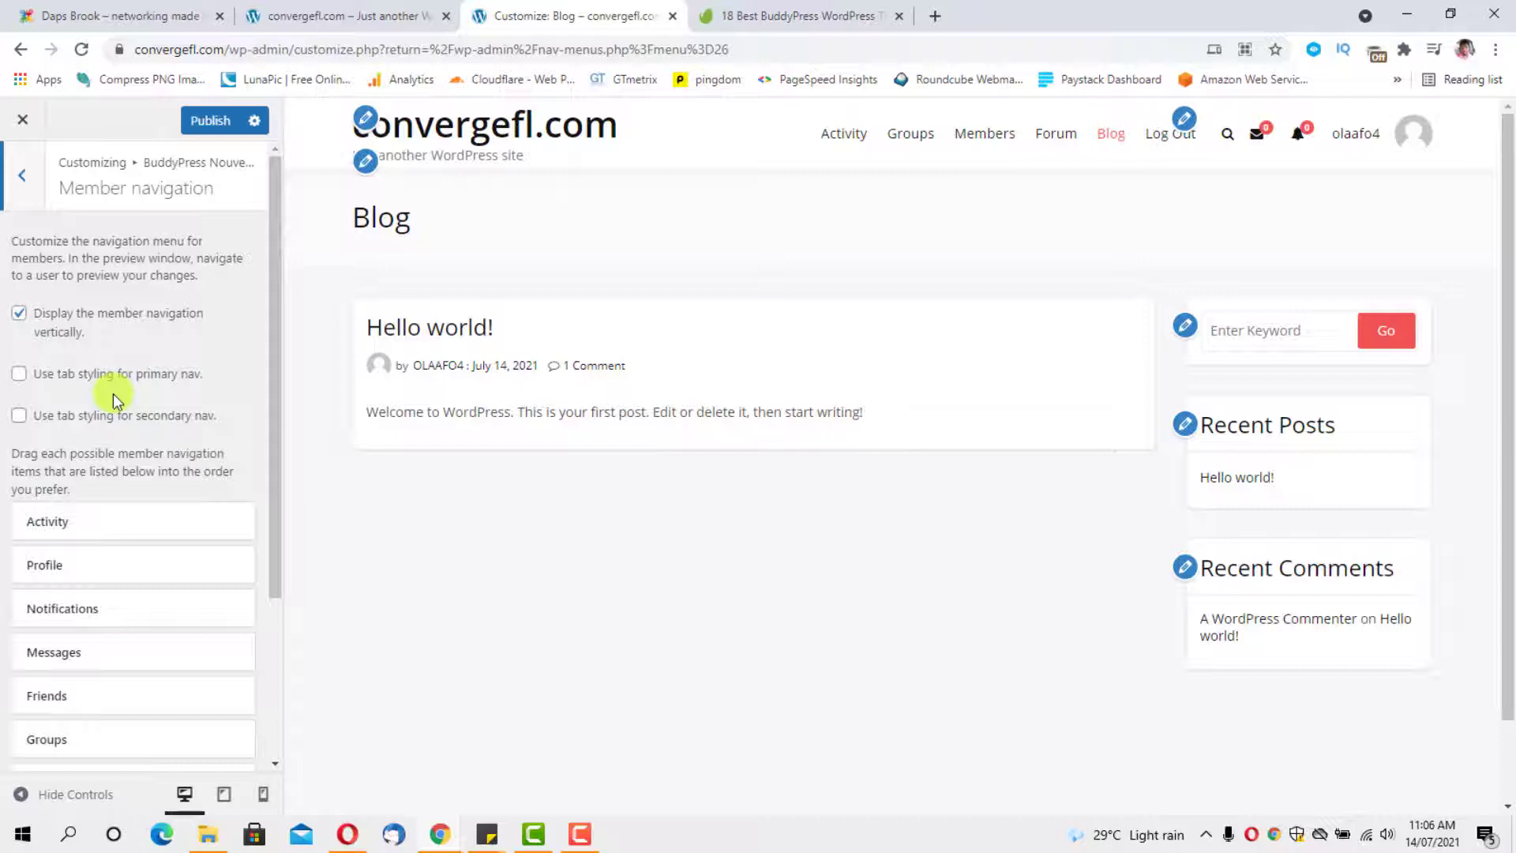
{"action": "scroll", "coordinate": [123, 403], "scroll_direction": "down", "scroll_amount": 3}
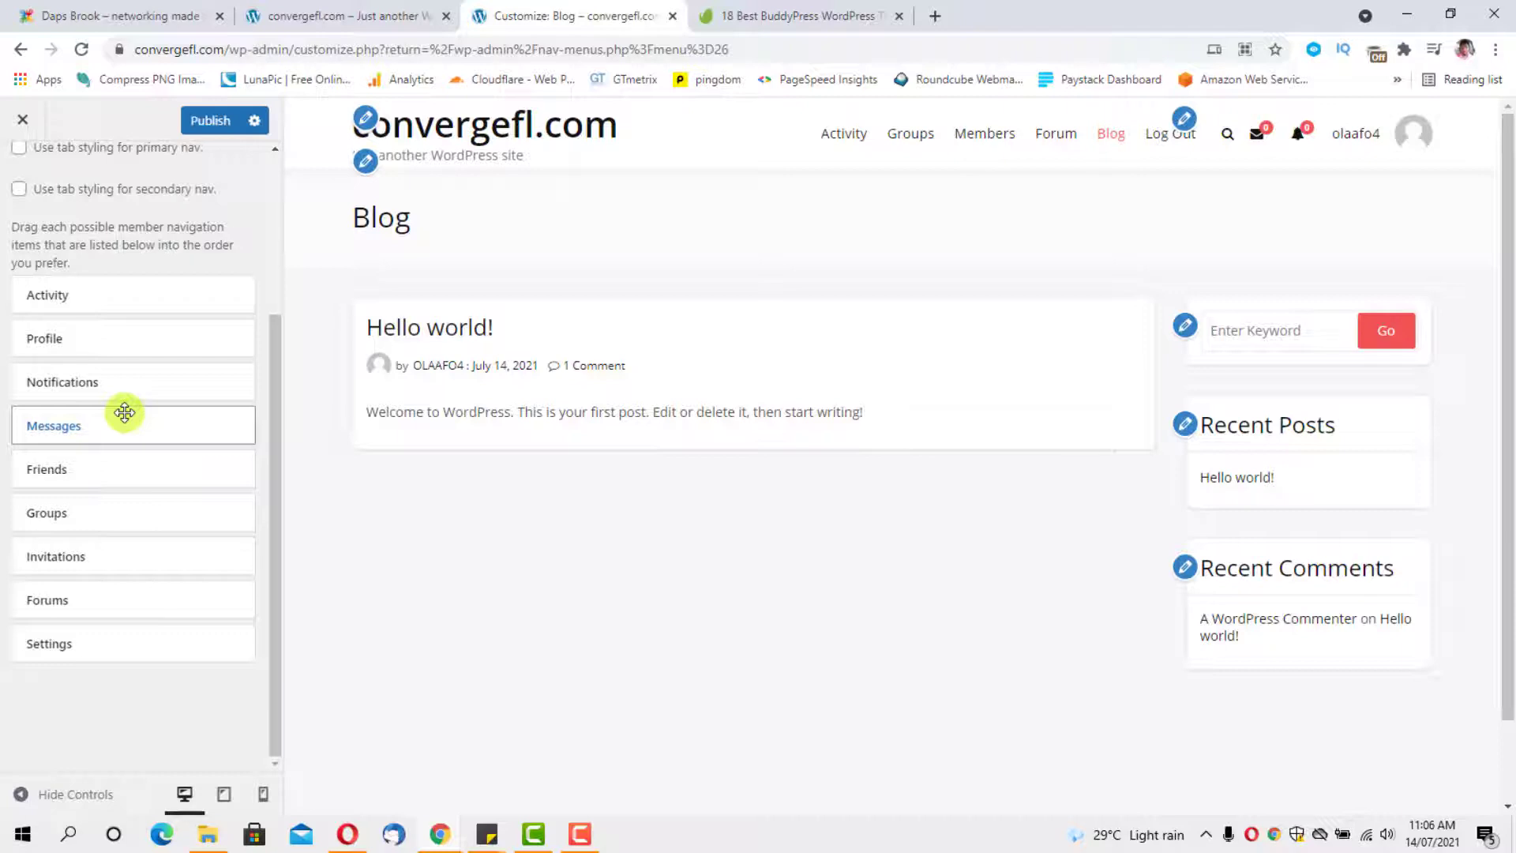
{"action": "scroll", "coordinate": [150, 438], "scroll_direction": "up", "scroll_amount": 3}
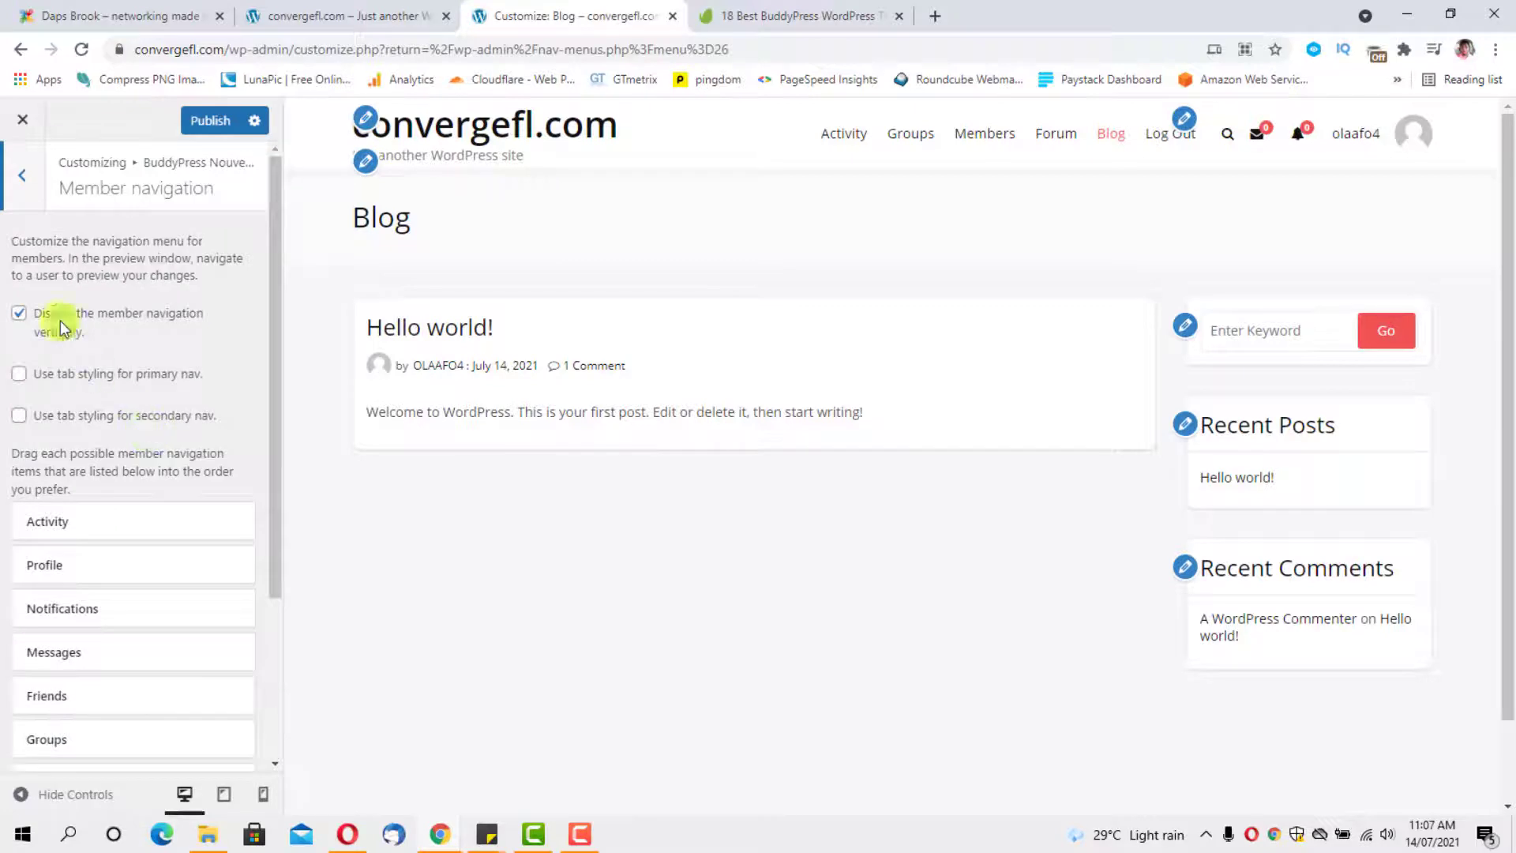
{"action": "left_click", "coordinate": [24, 176]}
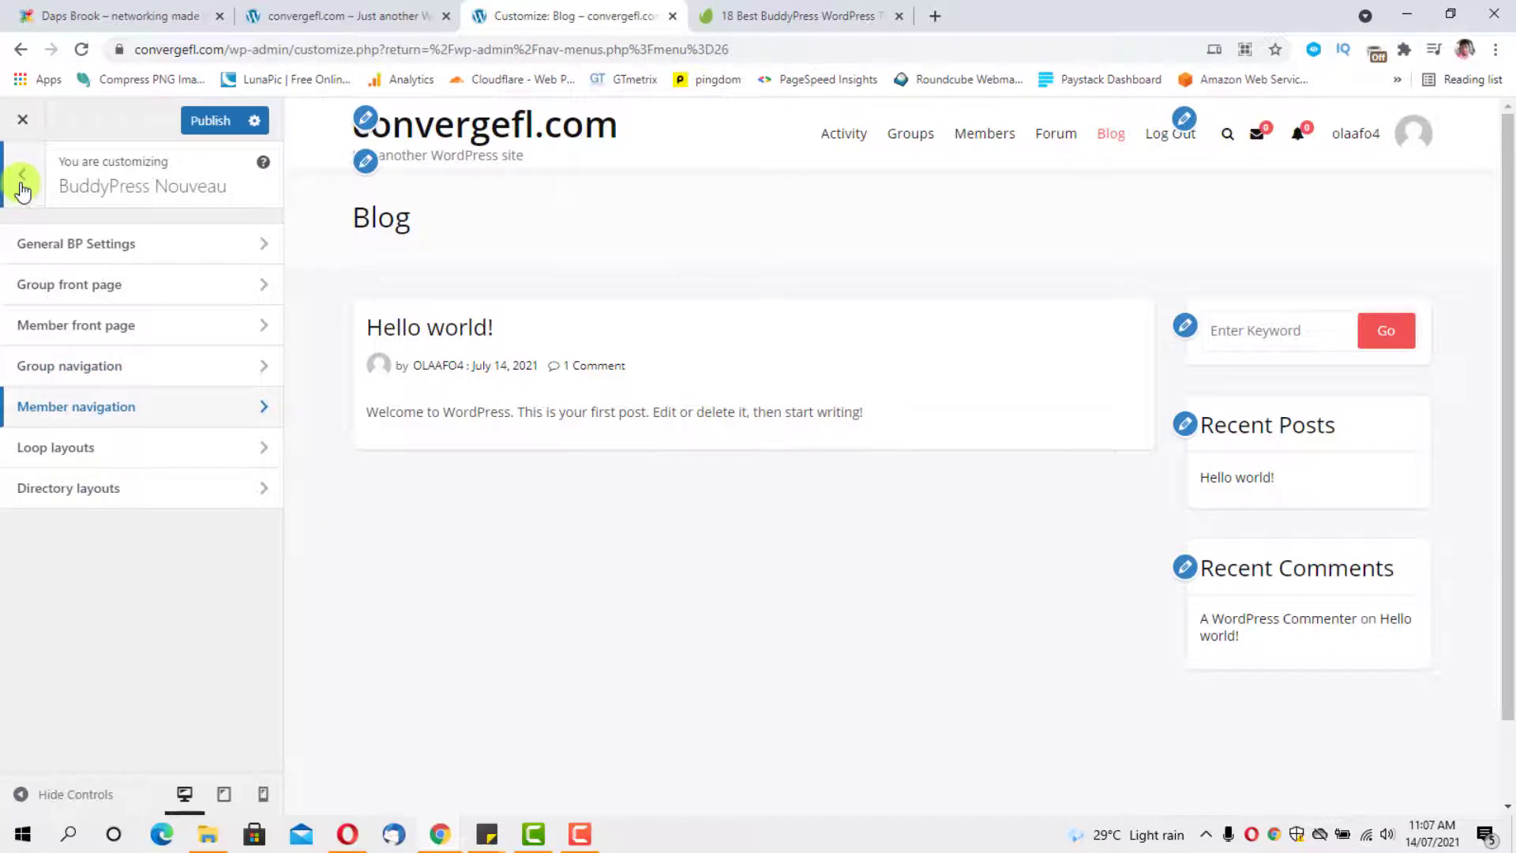
Try column navigation for the Members directory in the BuddyPress directory layouts, and turn it off again.
{"action": "left_click", "coordinate": [89, 491]}
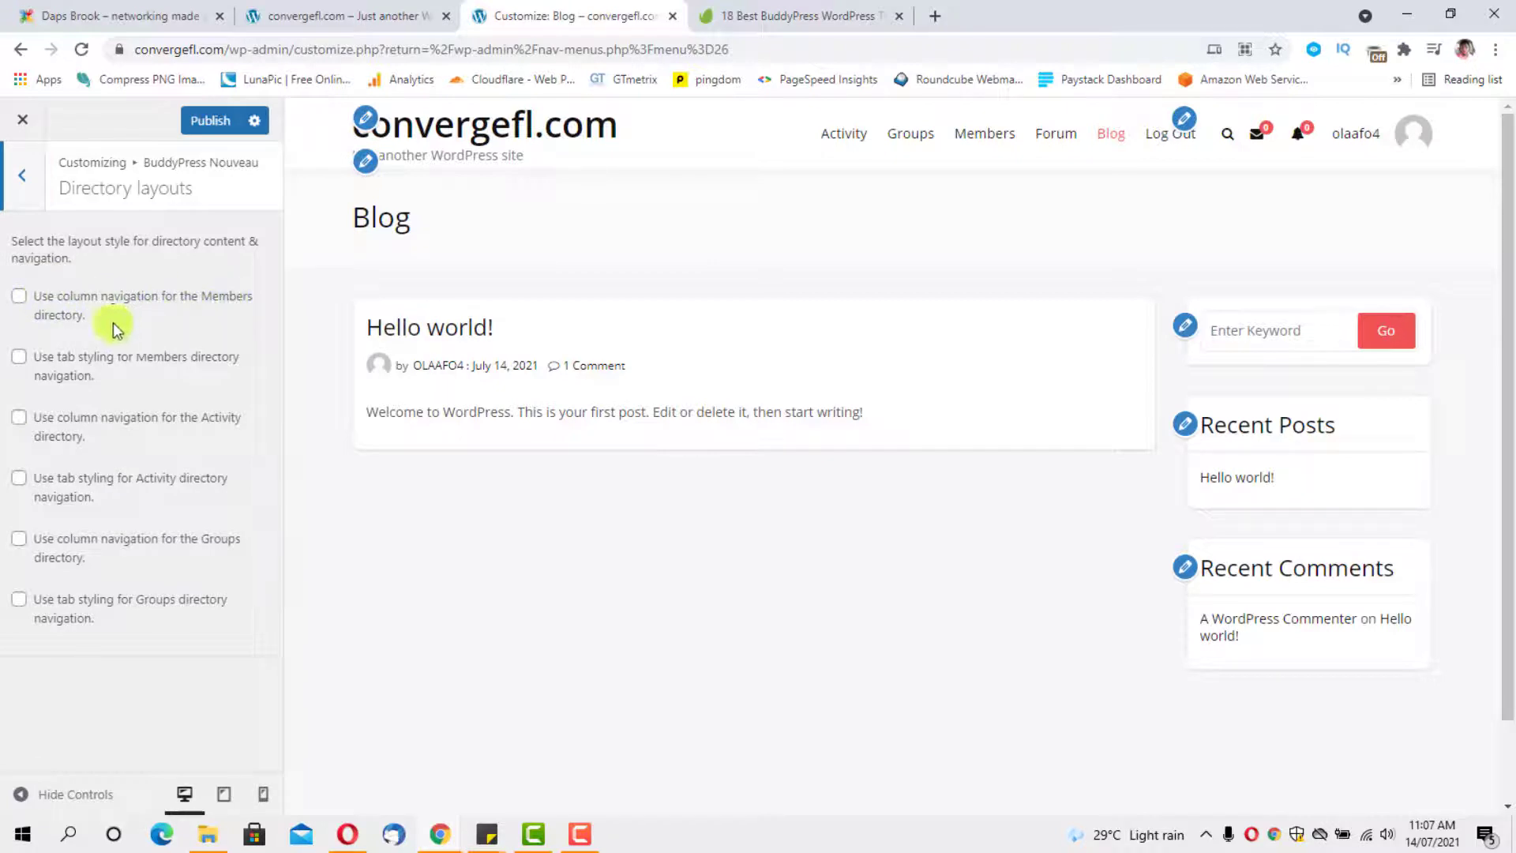
{"action": "left_click", "coordinate": [19, 296]}
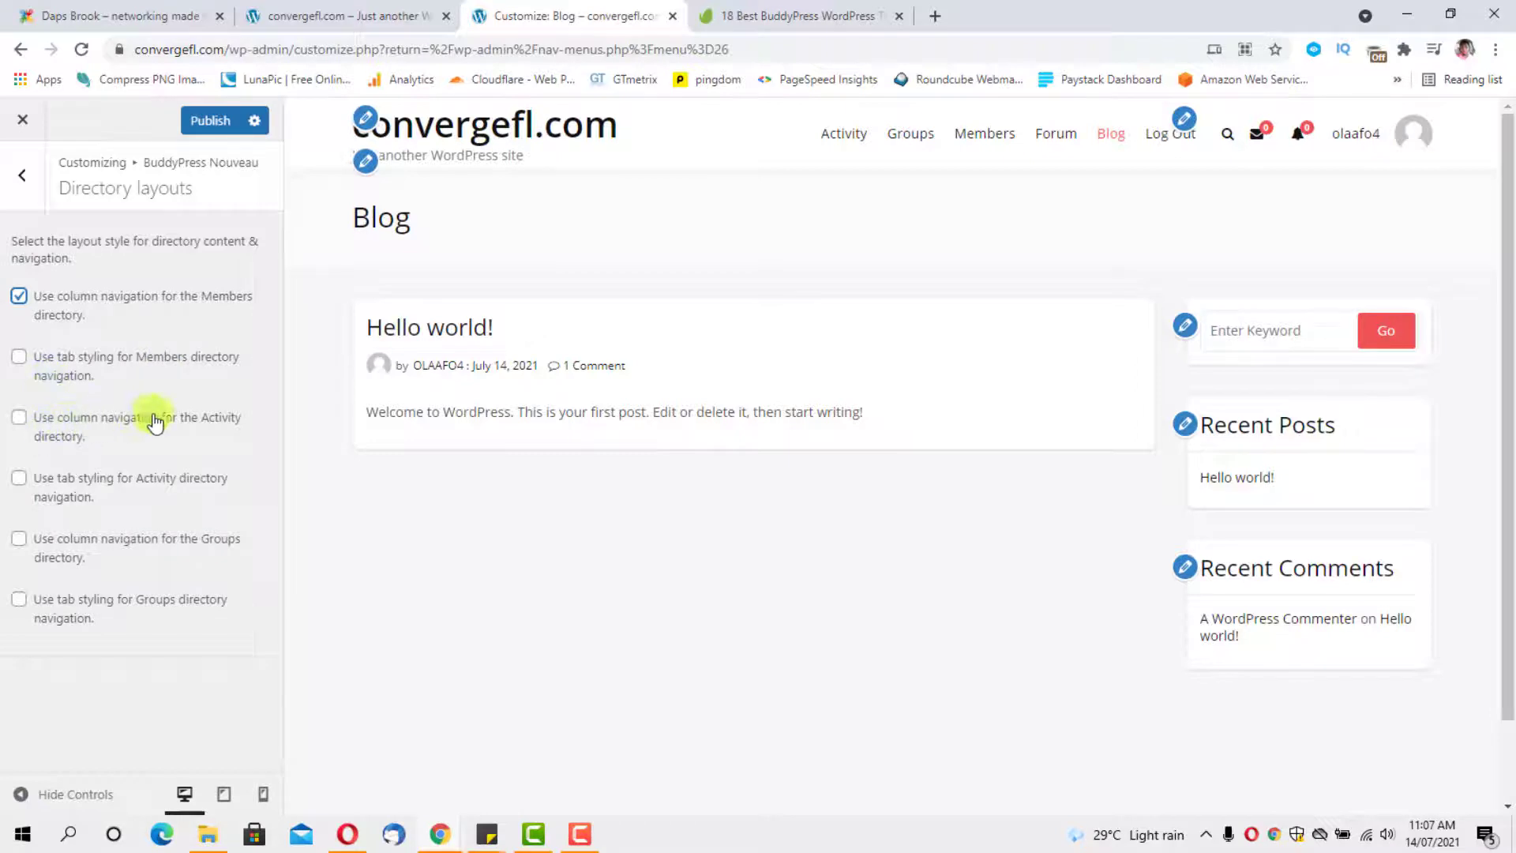
{"action": "left_click", "coordinate": [18, 293]}
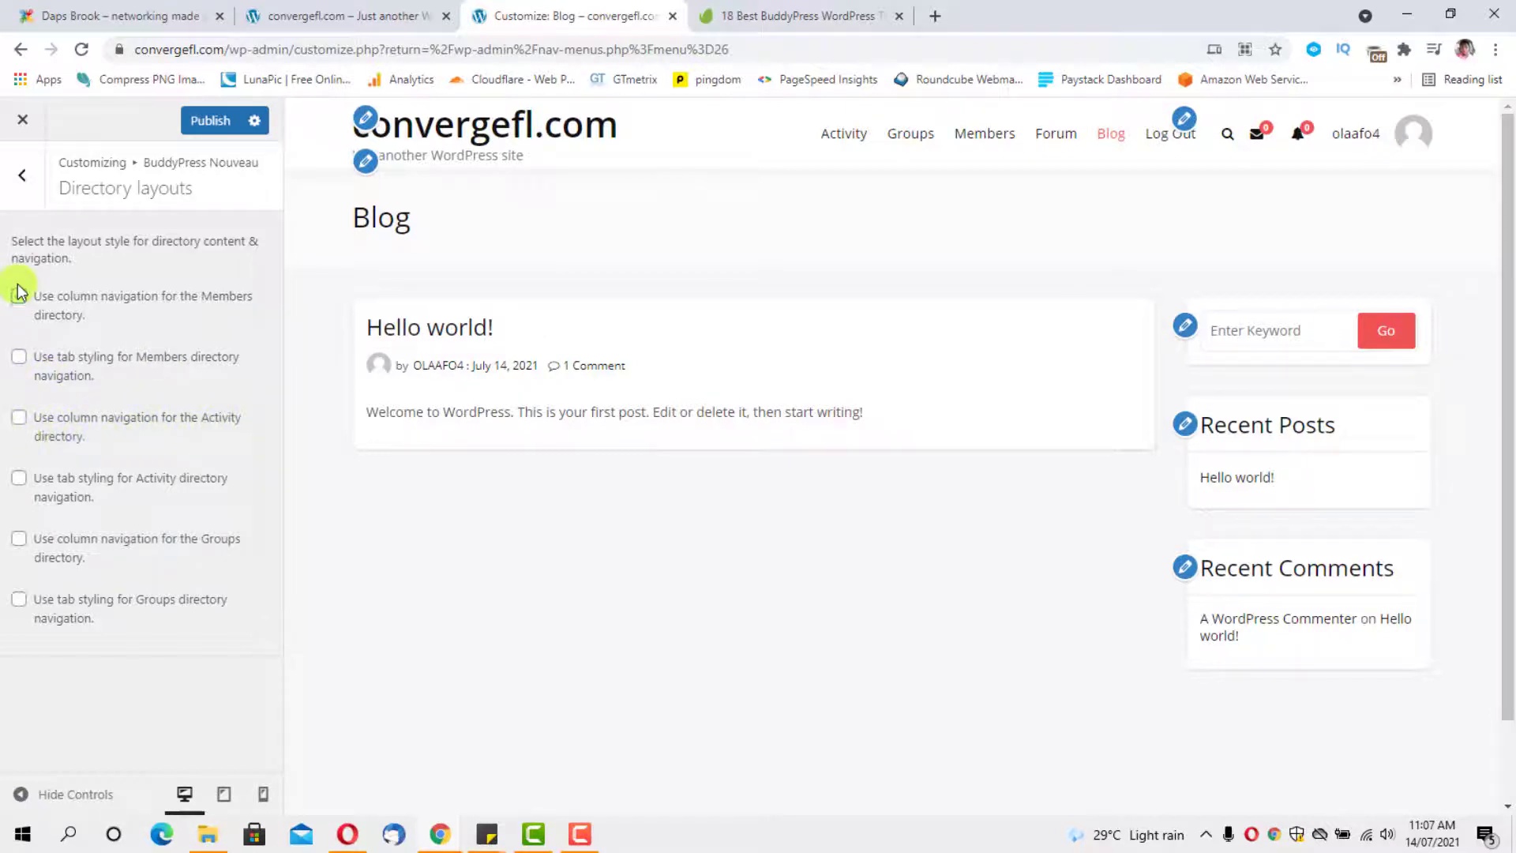
{"action": "left_click", "coordinate": [27, 190]}
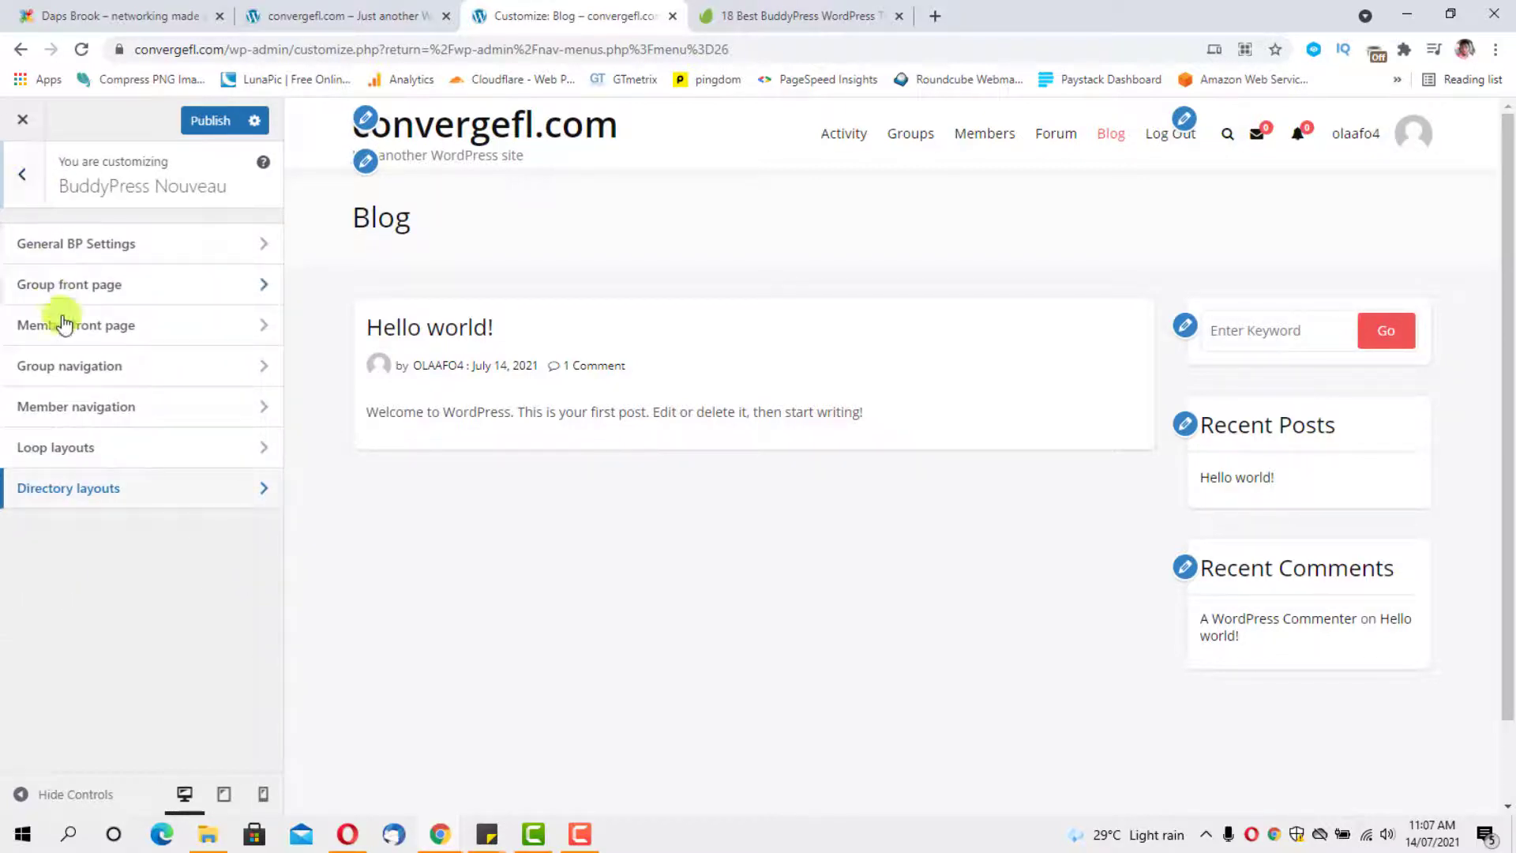
Enable tab styling for both the primary and secondary group navigation in BuddyPress Nouveau.
{"action": "left_click", "coordinate": [98, 366]}
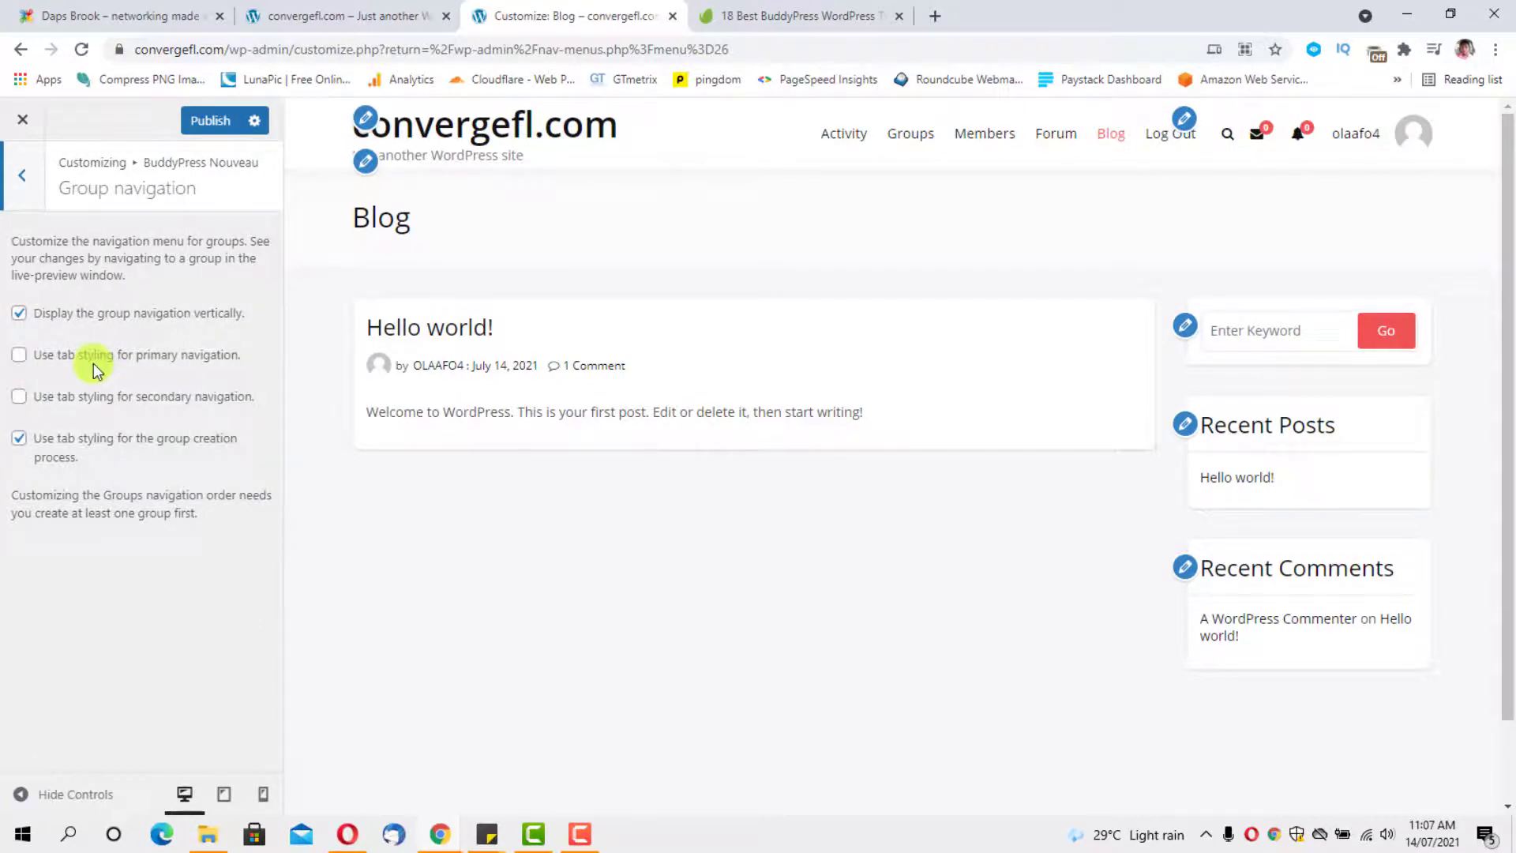
{"action": "left_click", "coordinate": [19, 354]}
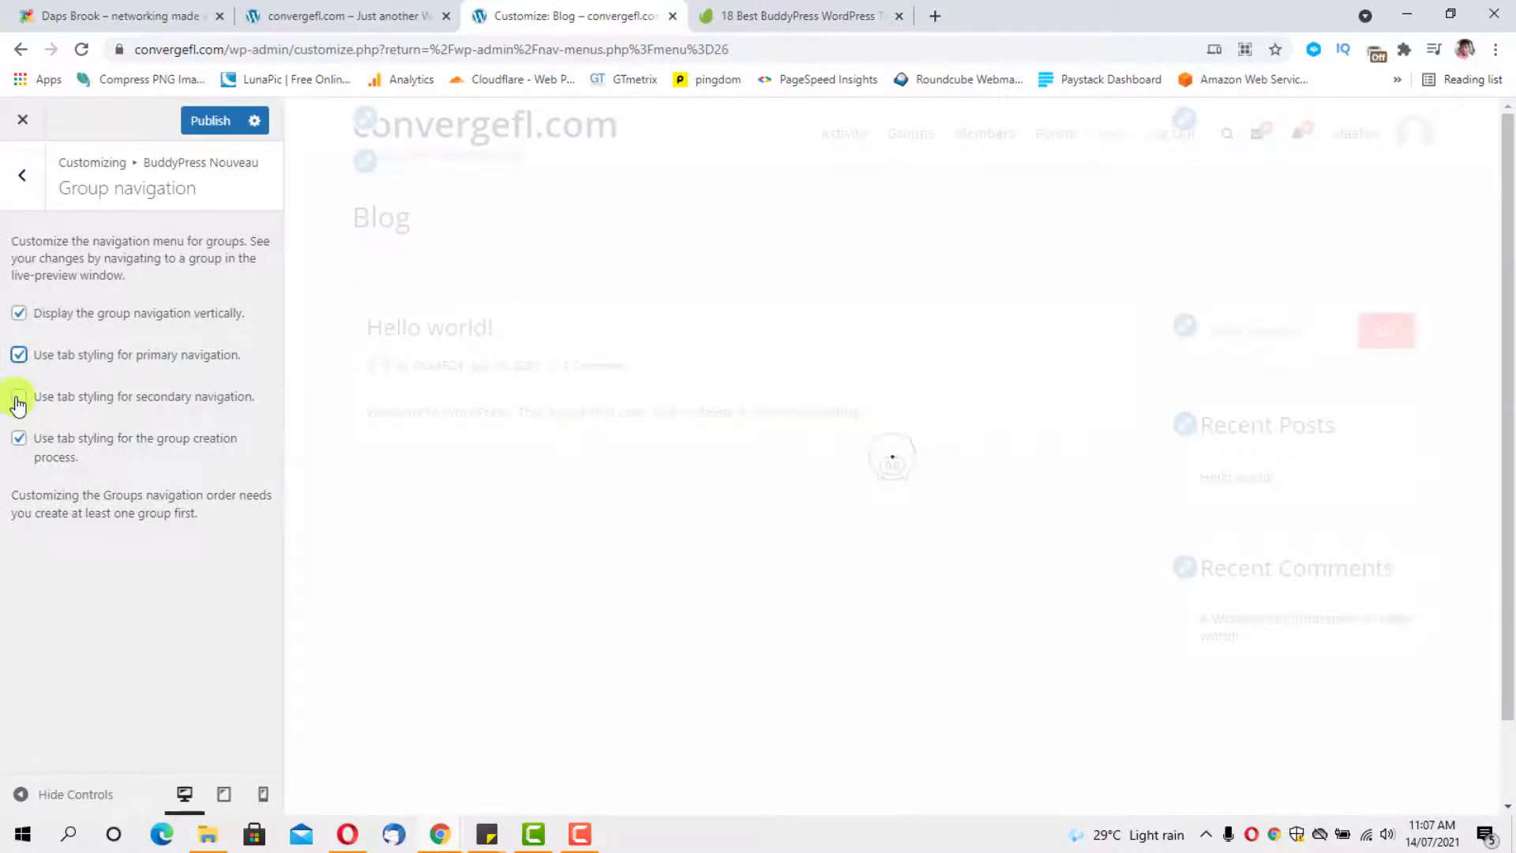
{"action": "left_click", "coordinate": [18, 396]}
{"action": "left_click", "coordinate": [20, 183]}
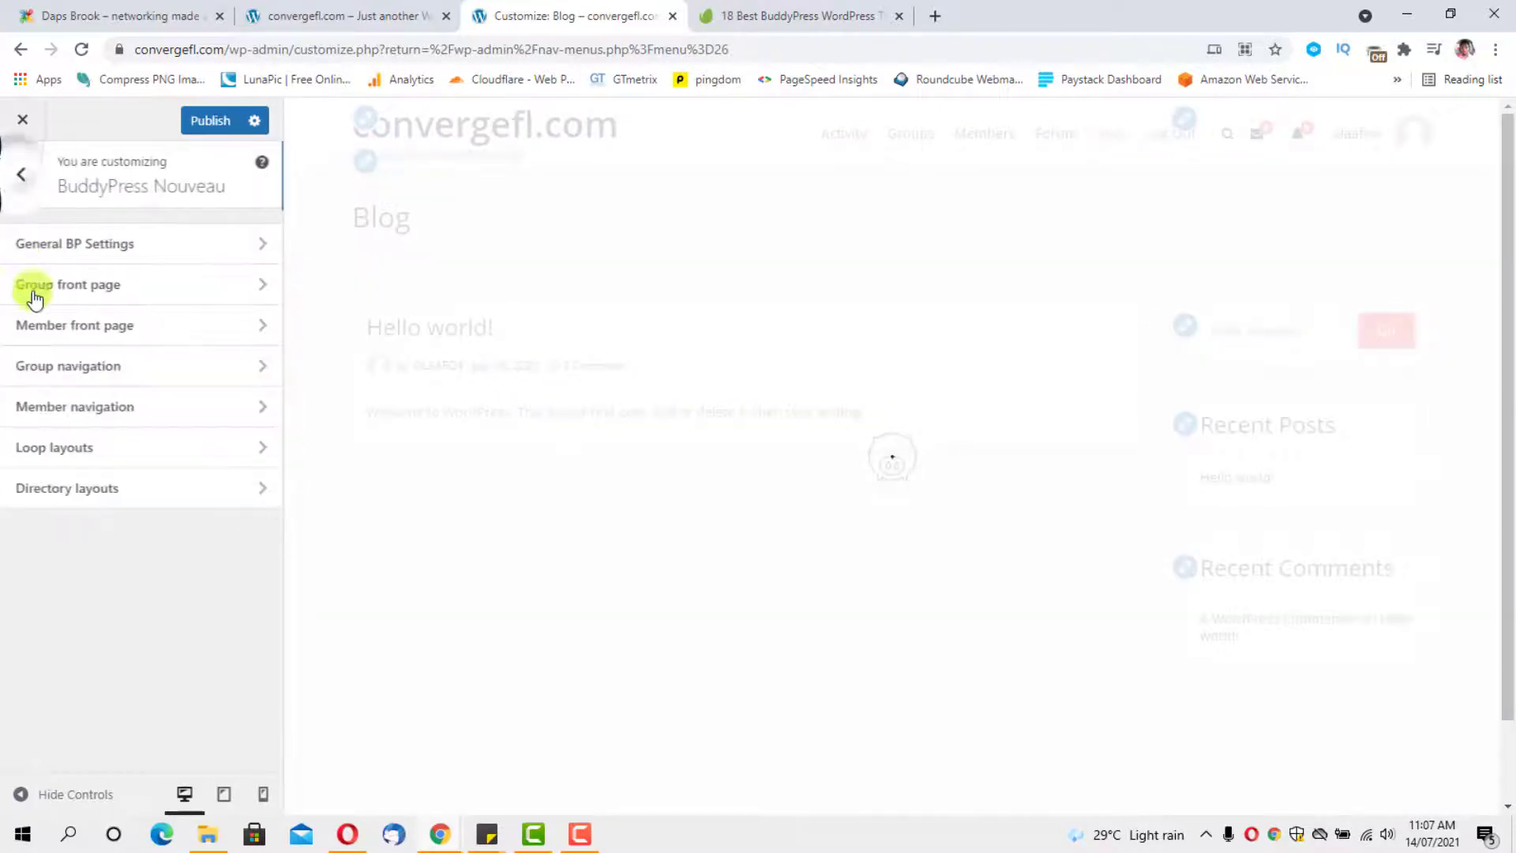
Check the member front page options and enable tab styling for the primary and secondary member navigation.
{"action": "left_click", "coordinate": [101, 333]}
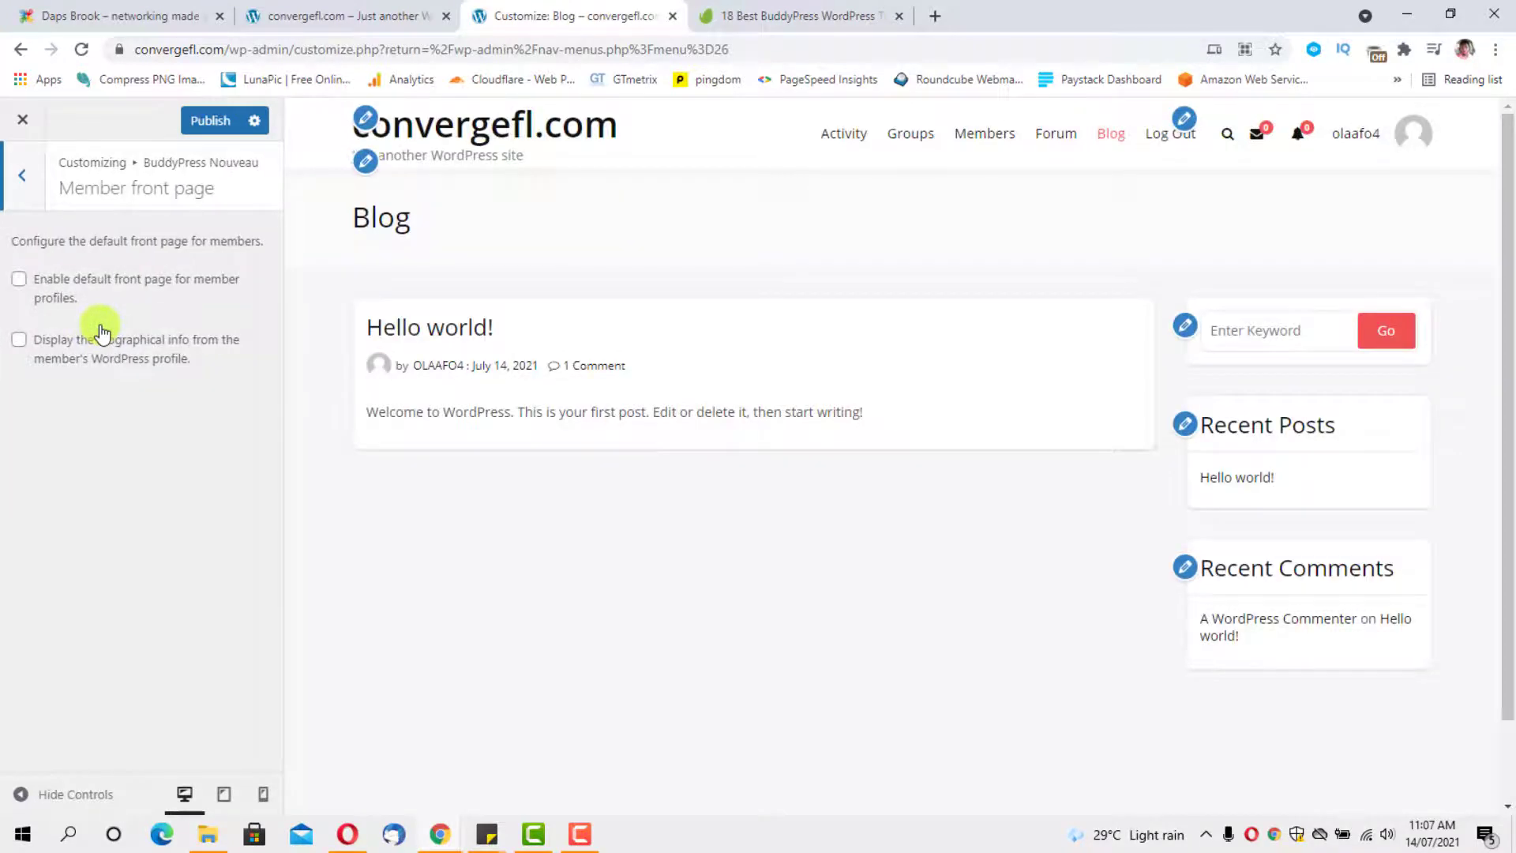
{"action": "left_click", "coordinate": [20, 182]}
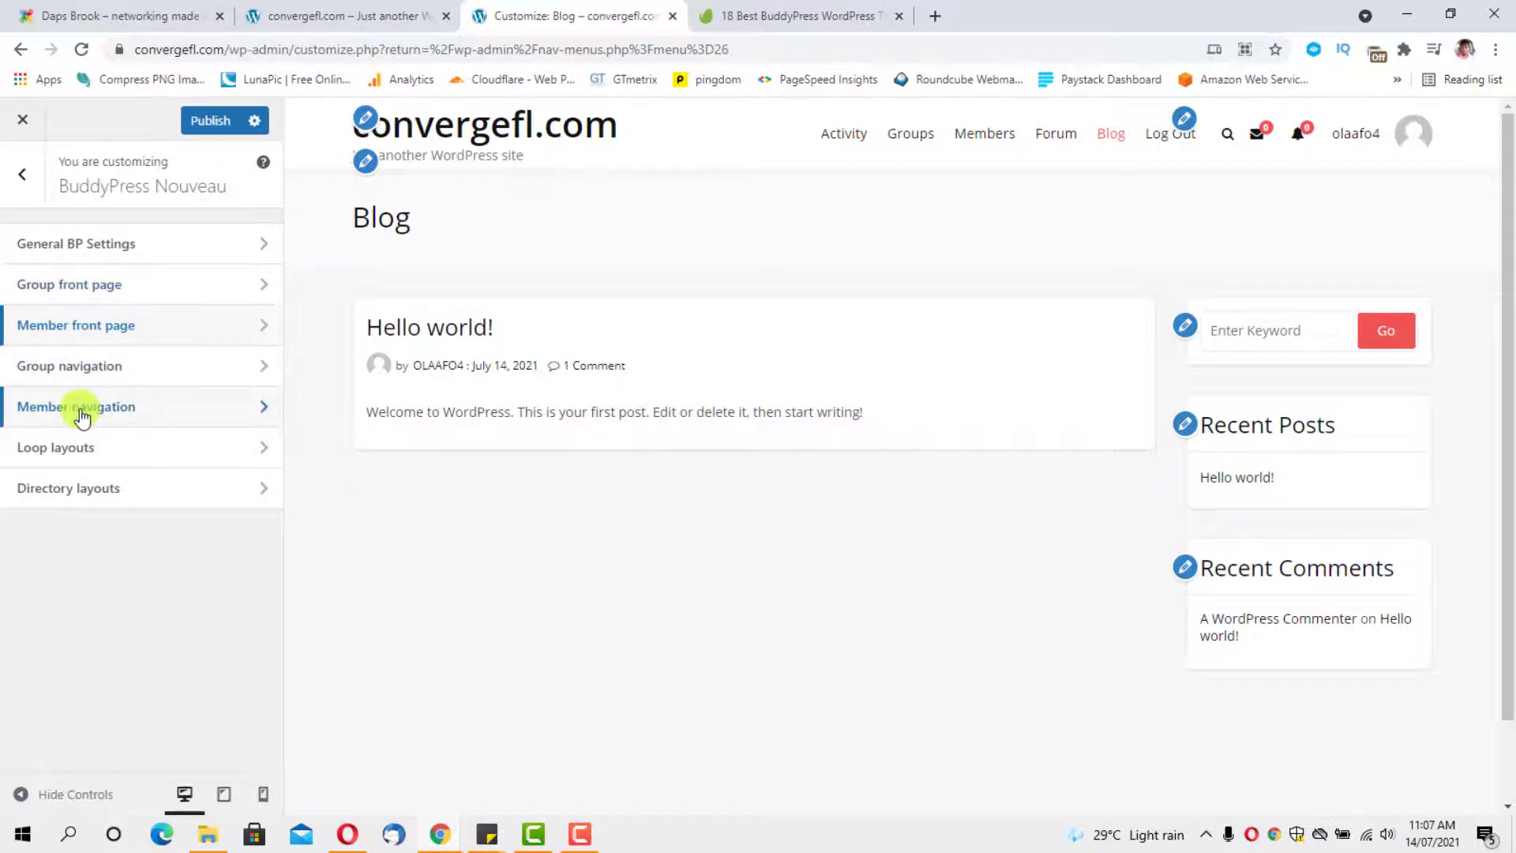
{"action": "left_click", "coordinate": [82, 416]}
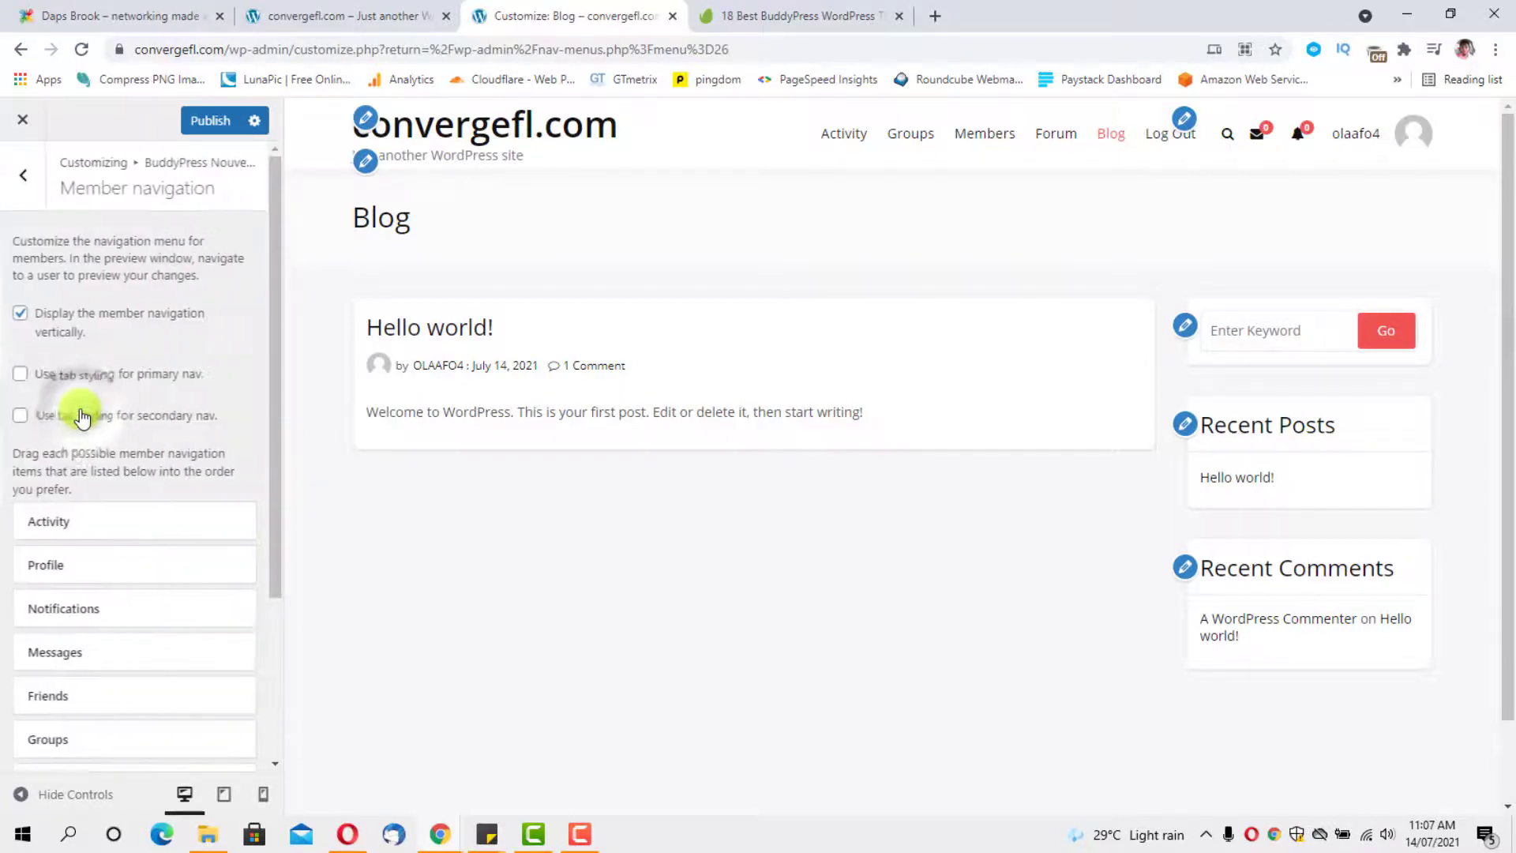
{"action": "left_click", "coordinate": [19, 377]}
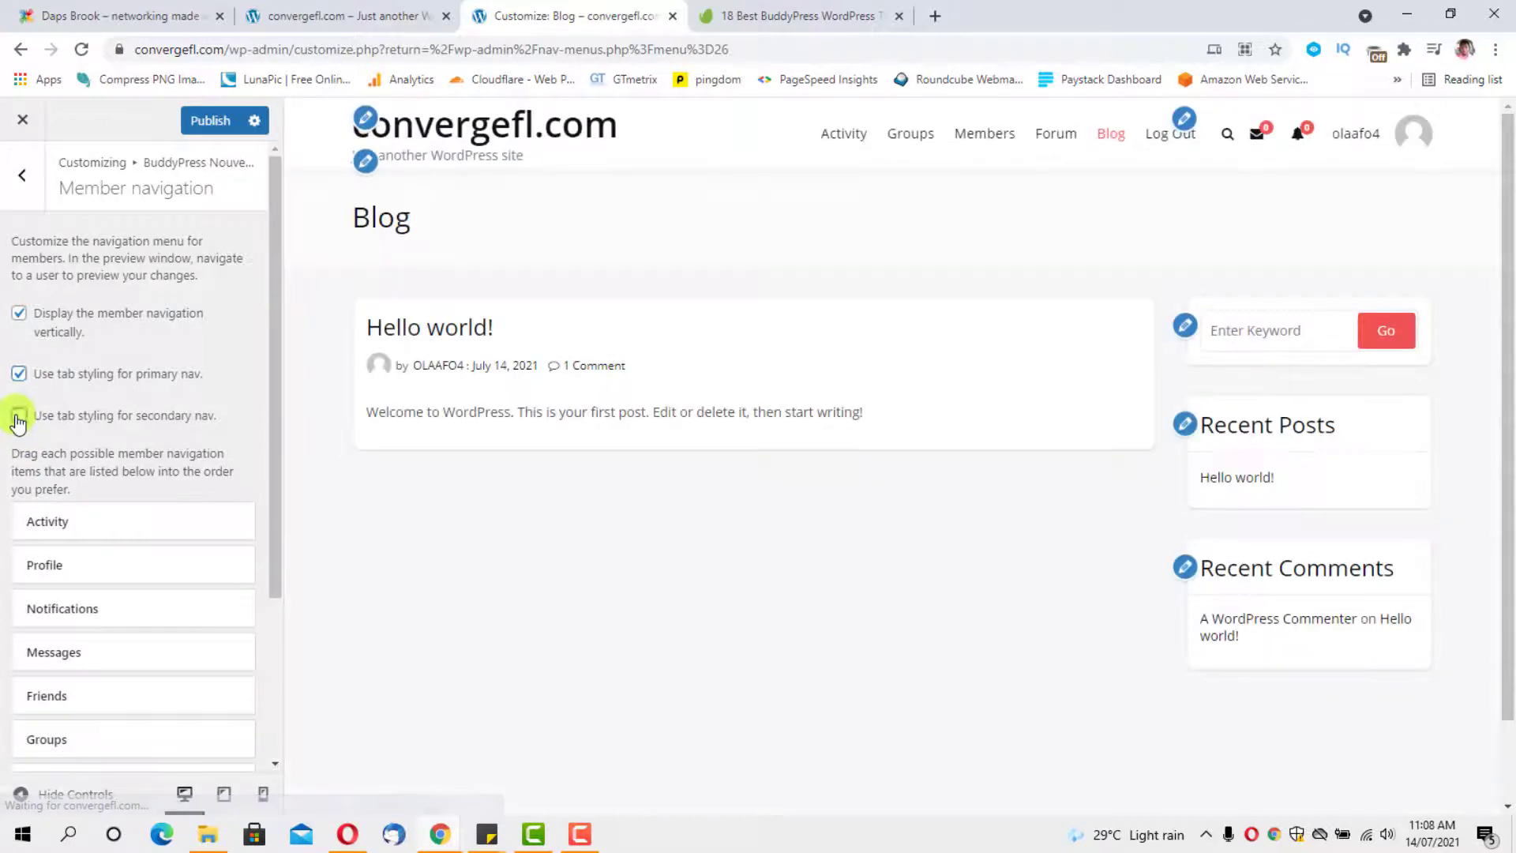
{"action": "left_click", "coordinate": [18, 417]}
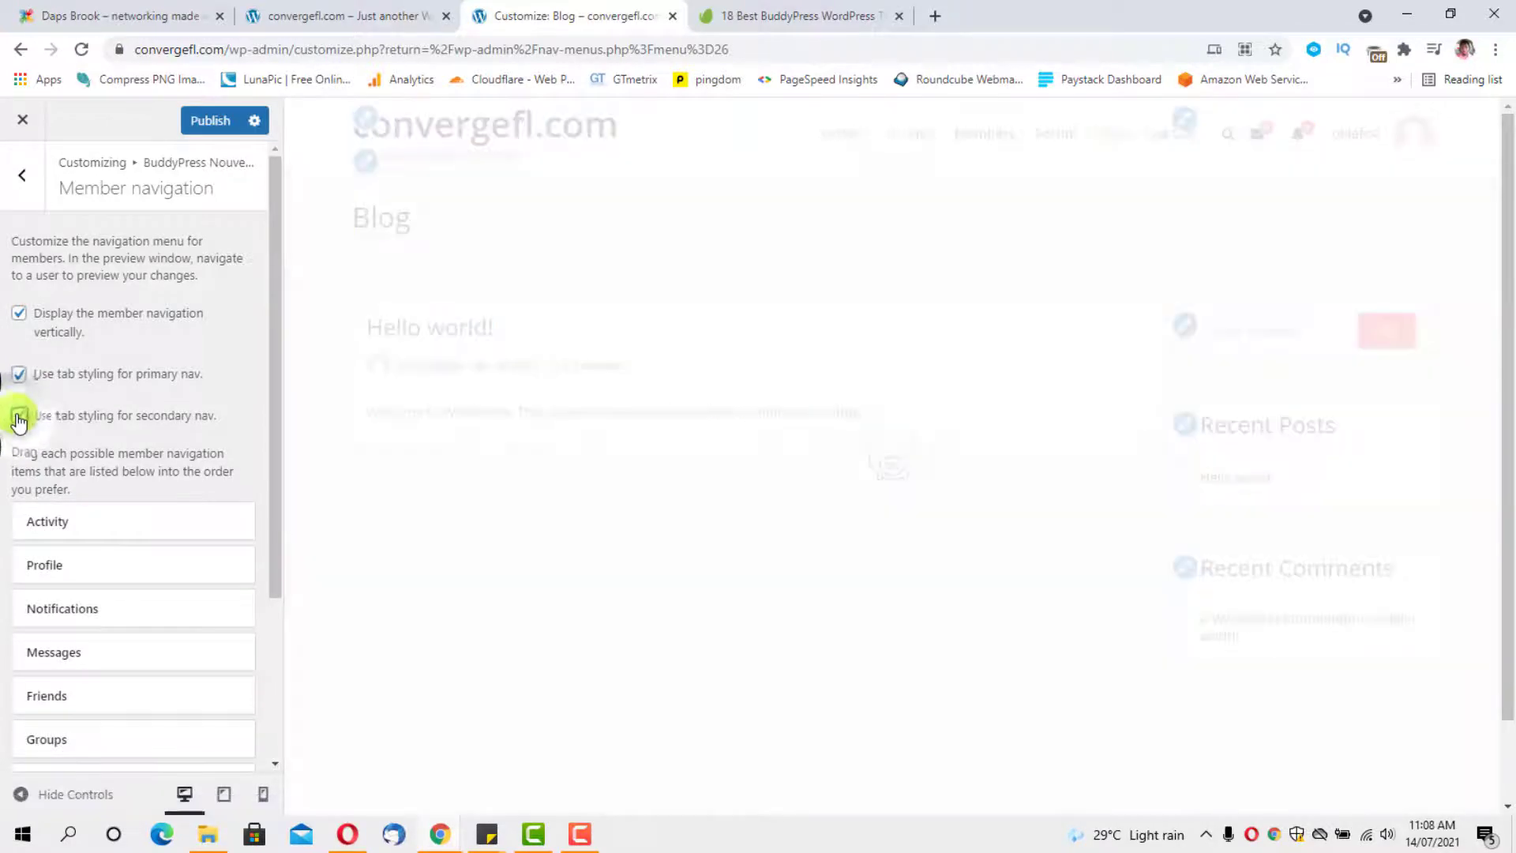
{"action": "left_click", "coordinate": [24, 177]}
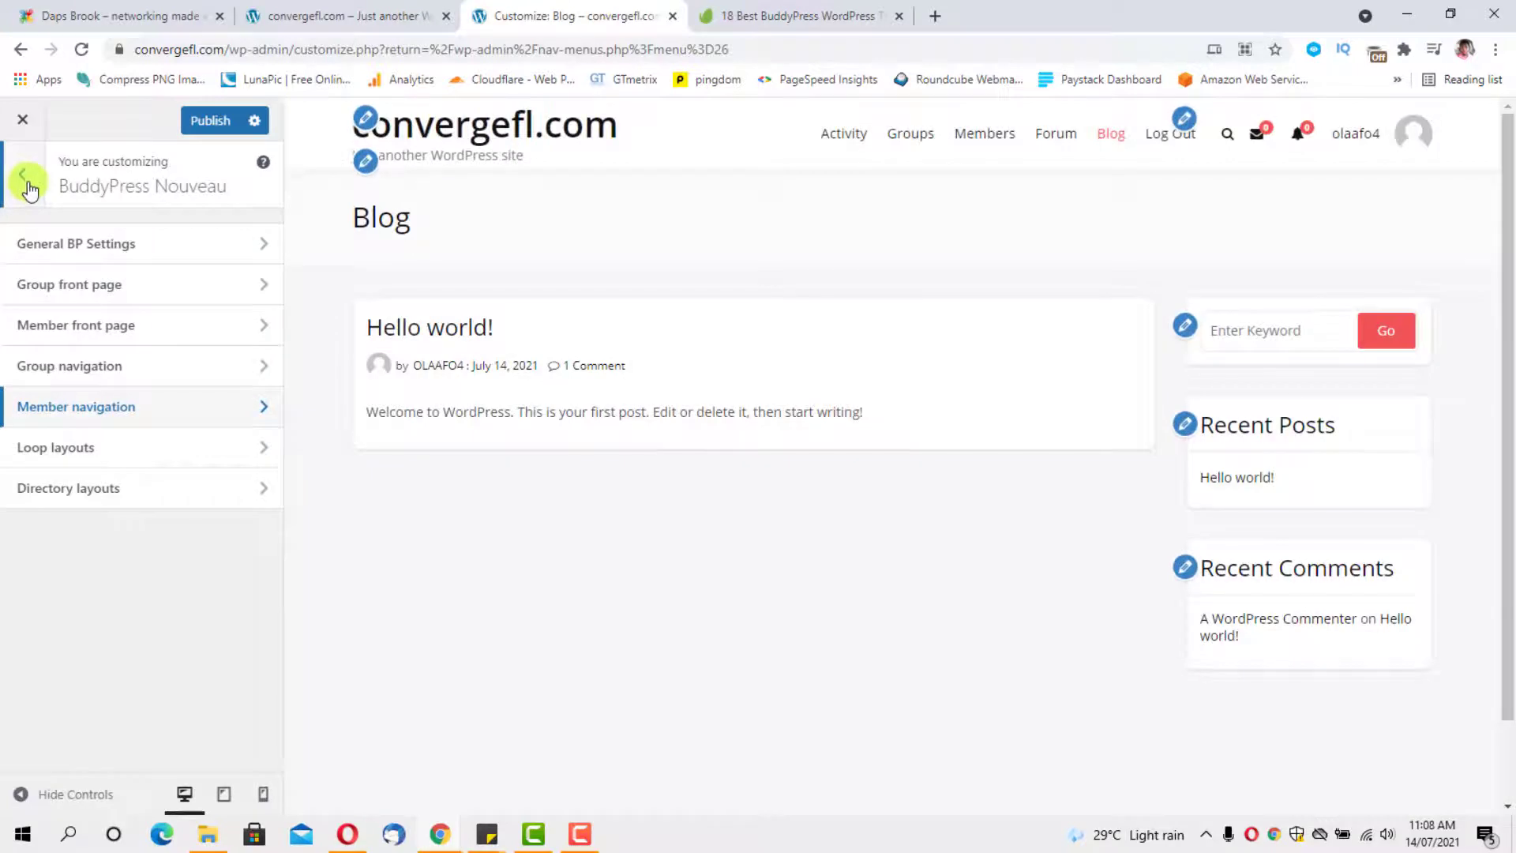
Publish the lazy-load and BuddyPress navigation changes from the main customizer overview.
{"action": "left_click", "coordinate": [26, 185]}
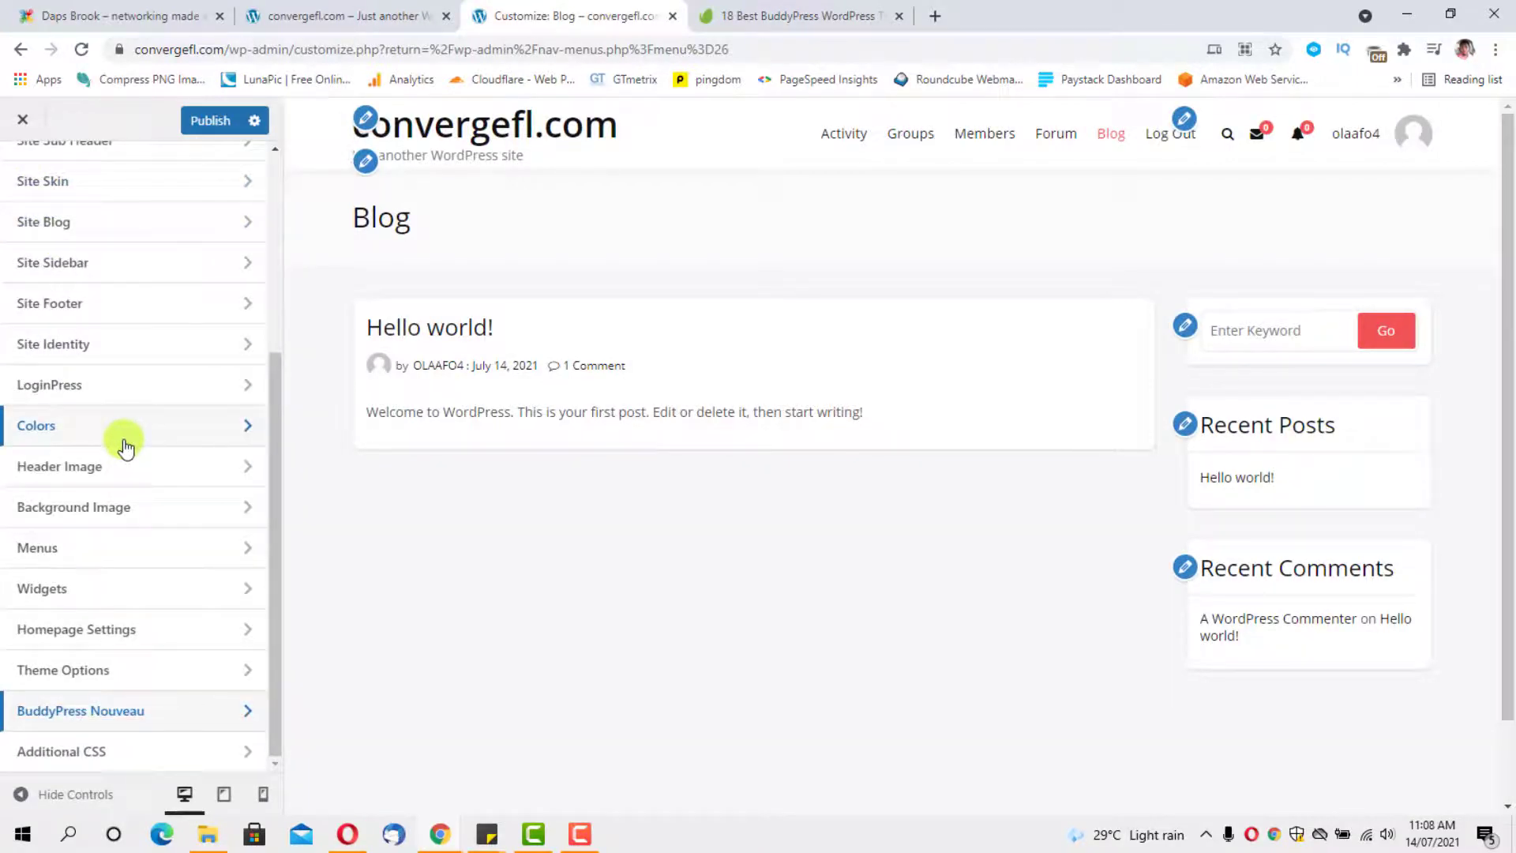
{"action": "scroll", "coordinate": [130, 433], "scroll_direction": "up", "scroll_amount": 5}
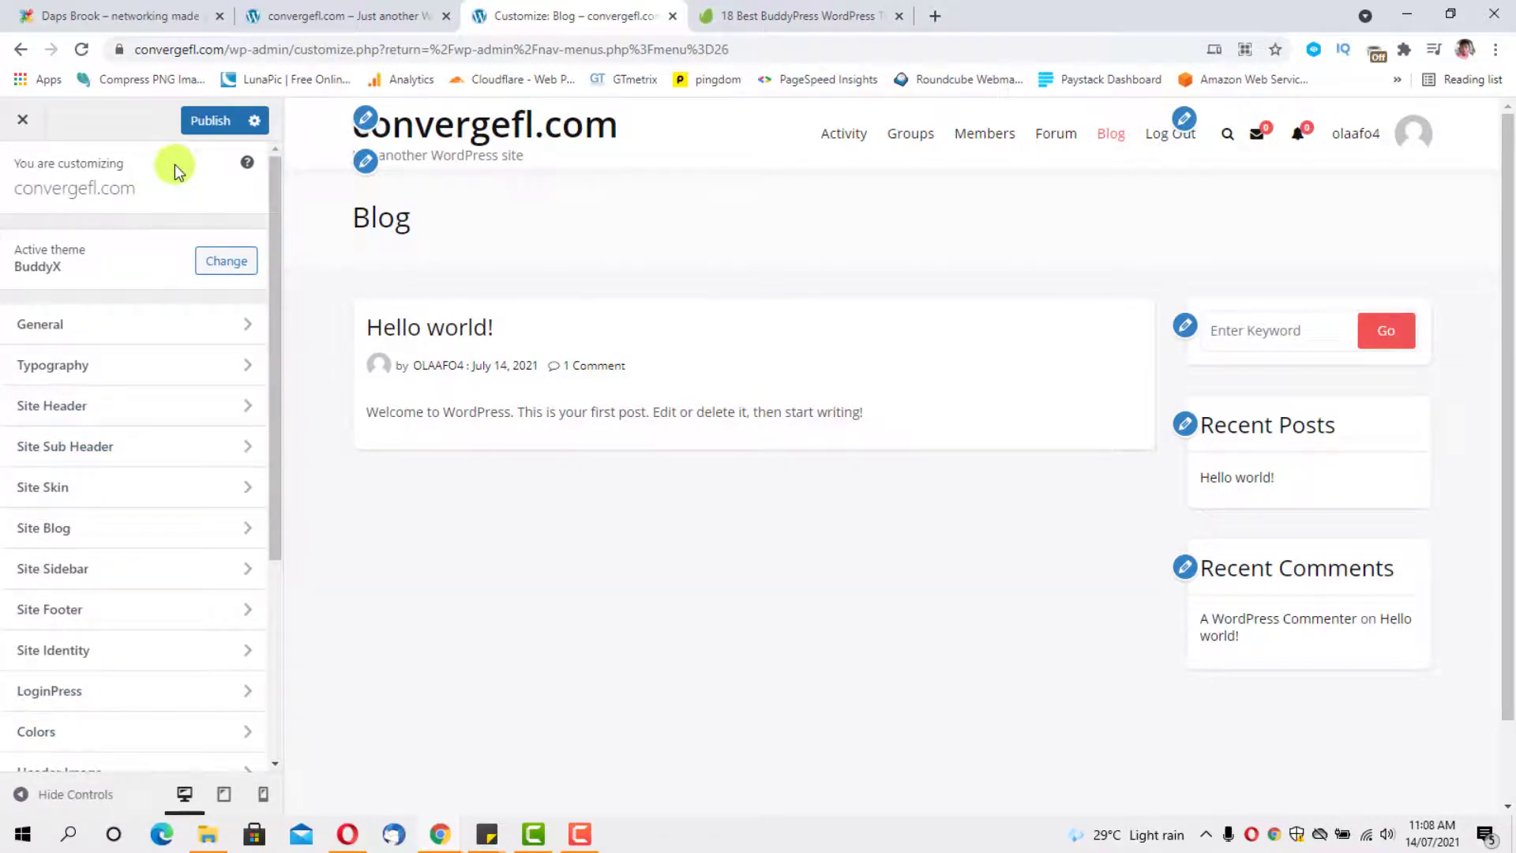
{"action": "left_click", "coordinate": [203, 122]}
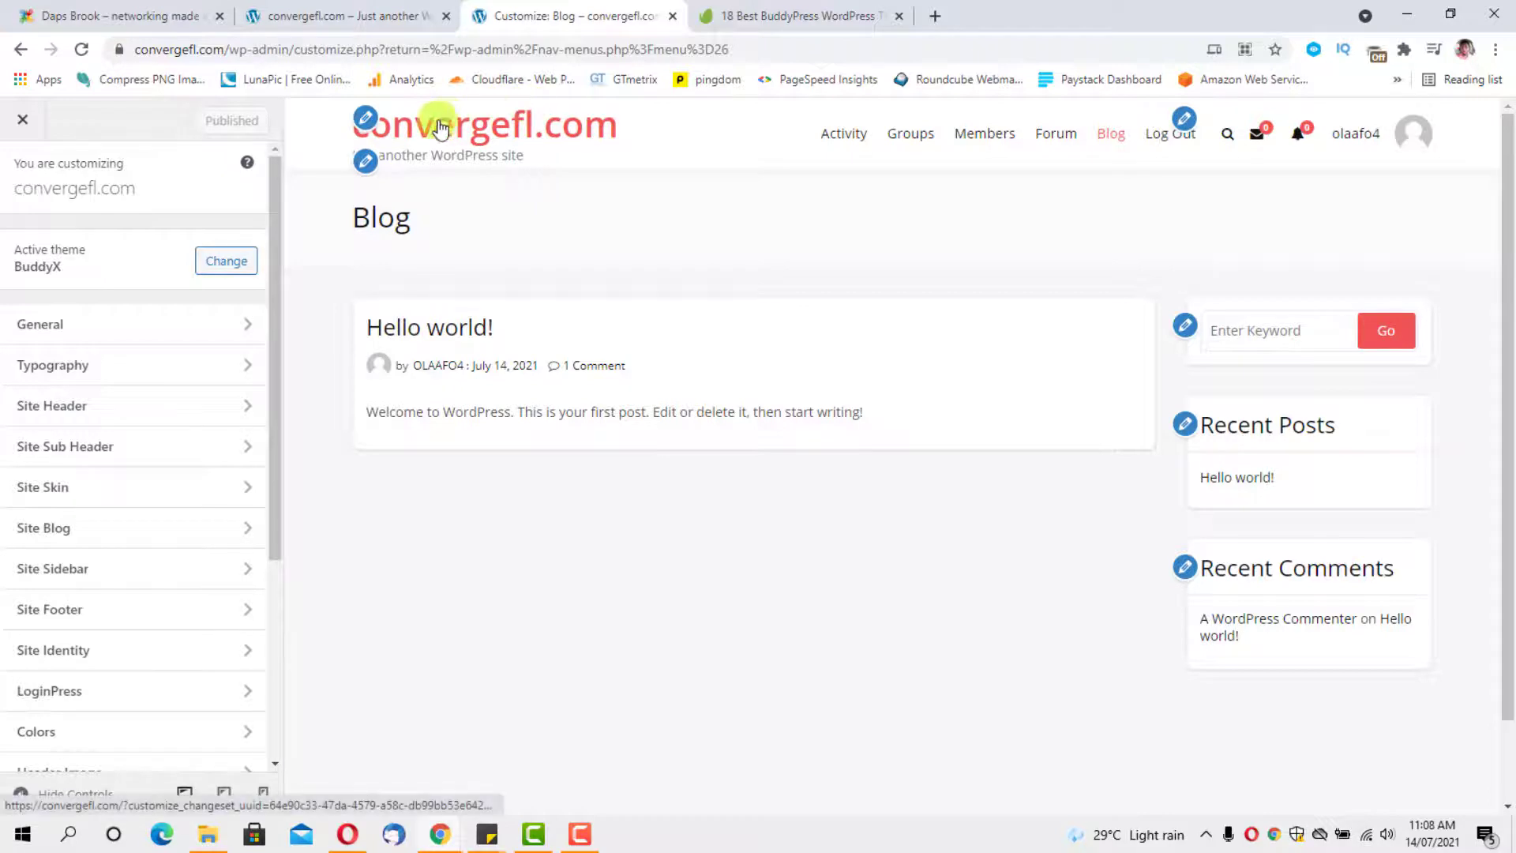
Shorten the site title to "convergefl" in the site identity settings.
{"action": "left_click", "coordinate": [365, 119]}
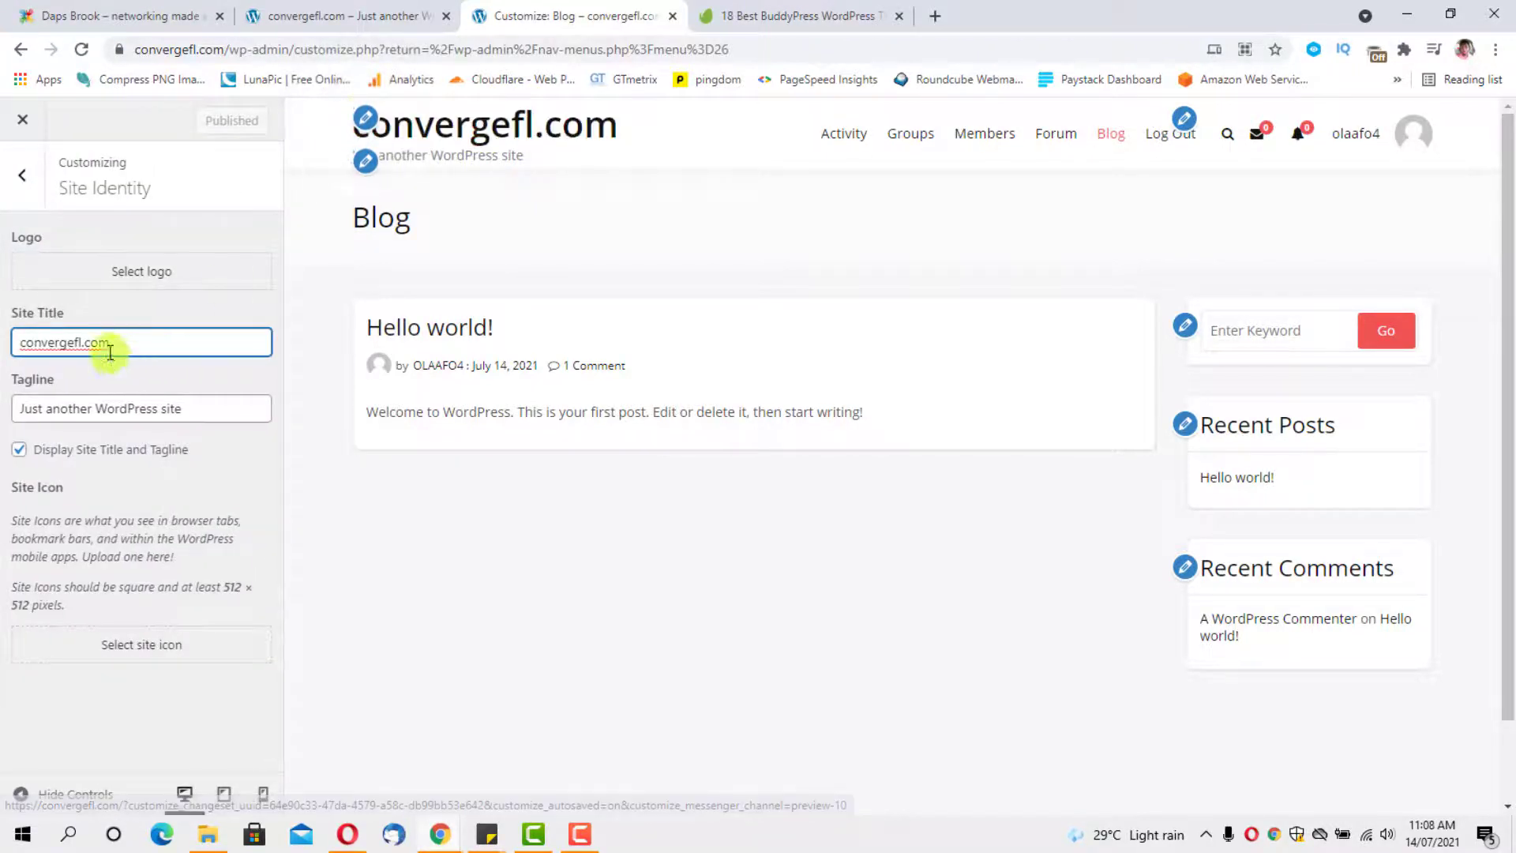
{"action": "left_click_drag", "start_coordinate": [111, 342], "coordinate": [84, 341]}
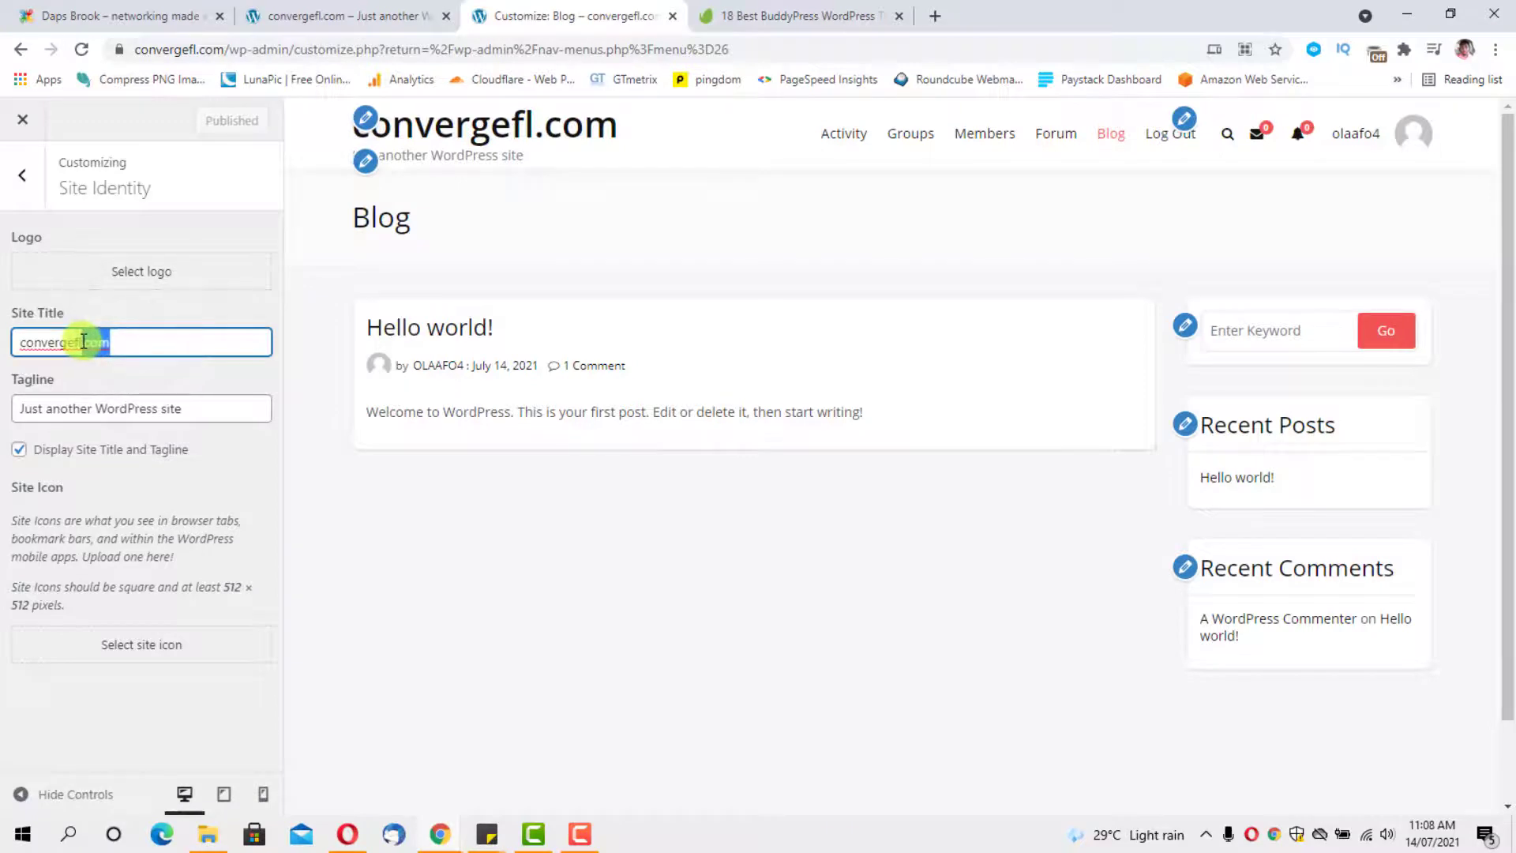
{"action": "key", "text": "BackSpace"}
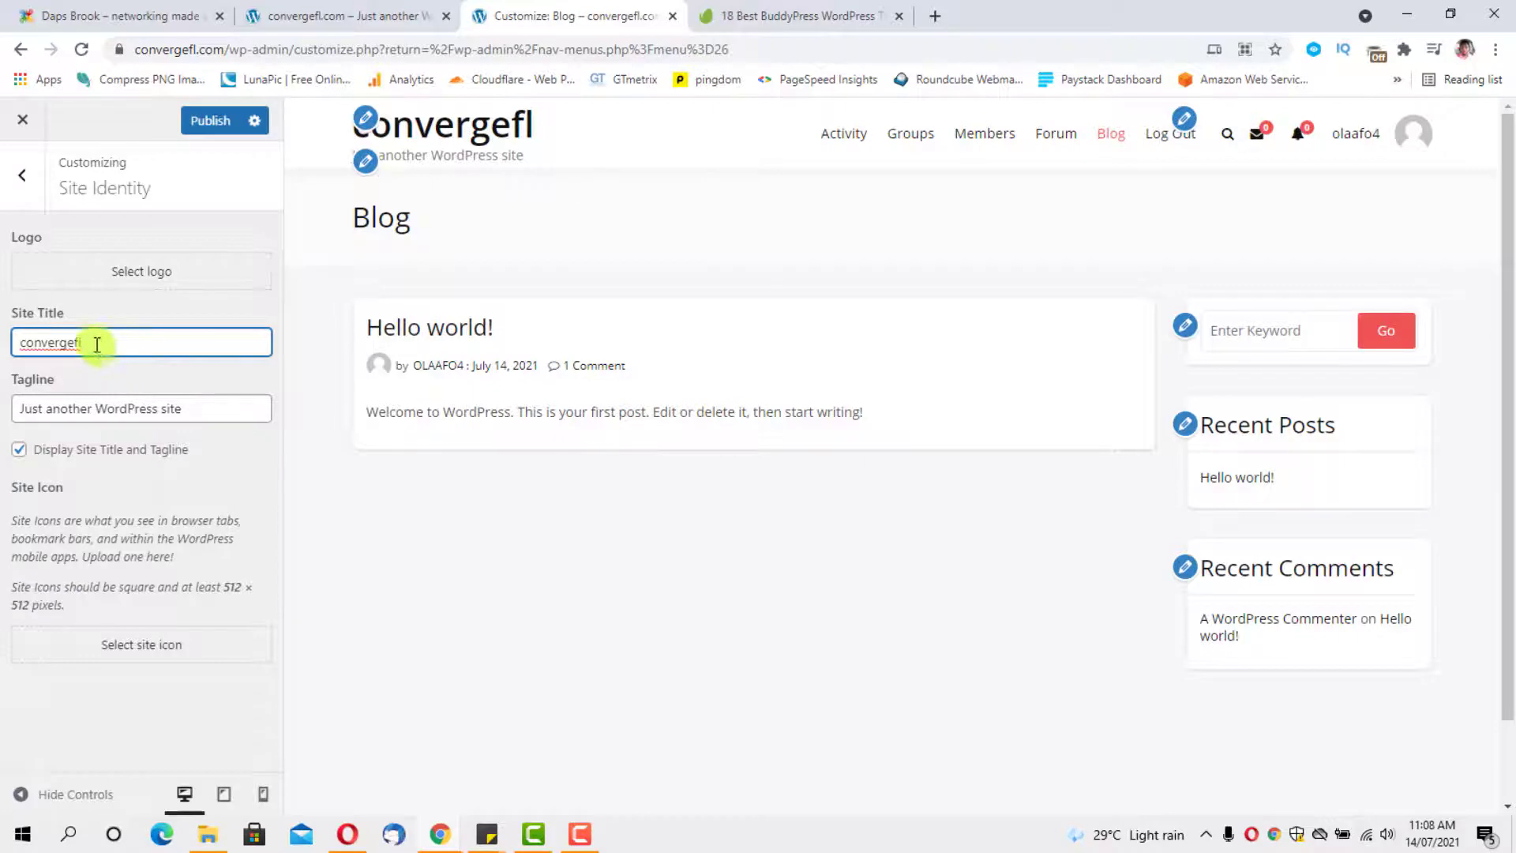
Set logo.jpg from the media library as the site logo without cropping, and hide the site title and tagline.
{"action": "left_click", "coordinate": [125, 271]}
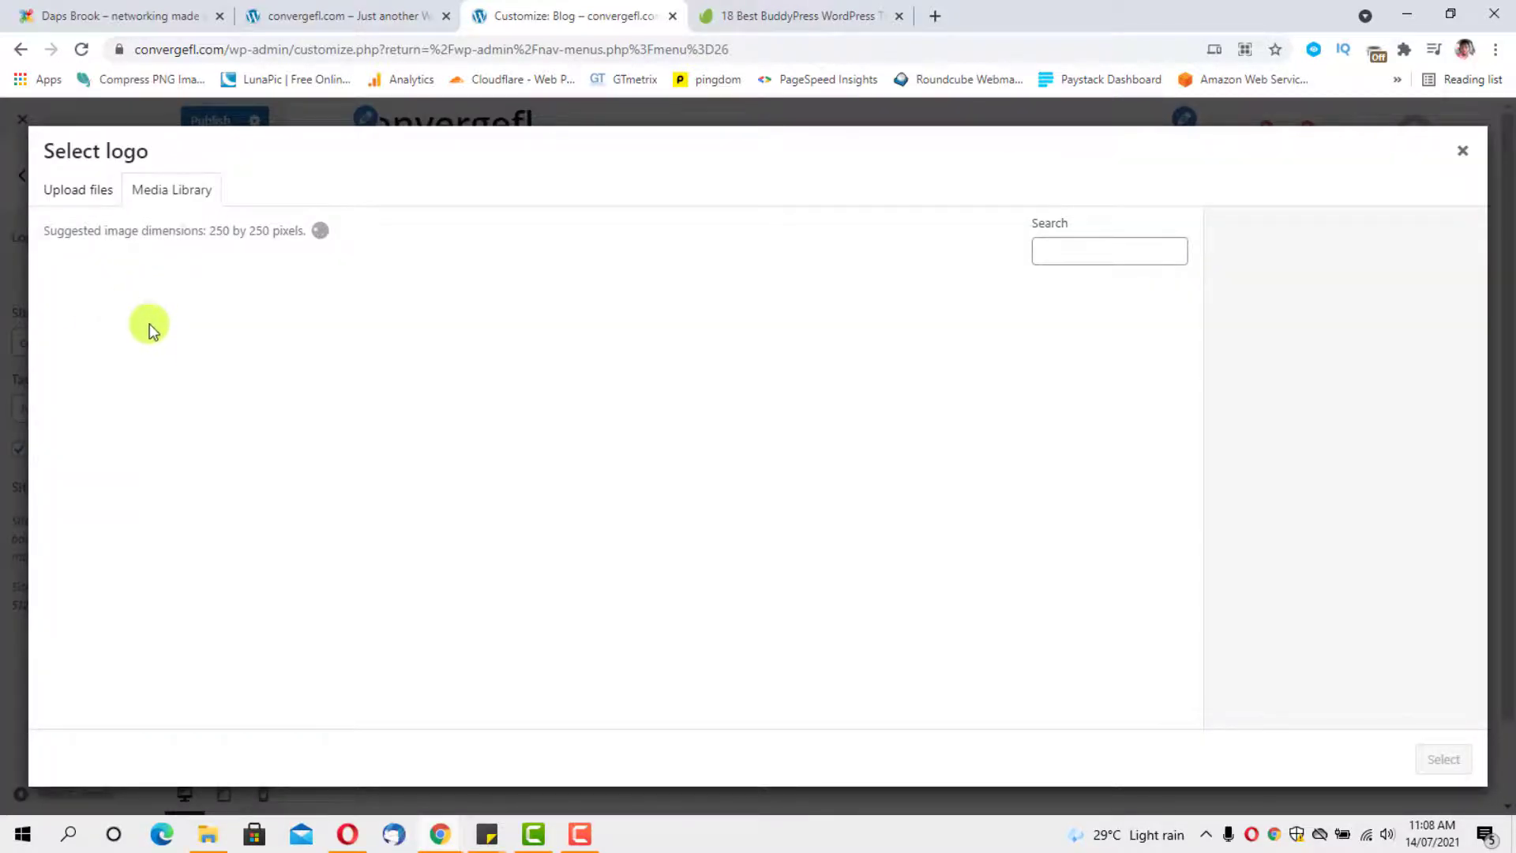
{"action": "left_click", "coordinate": [111, 351]}
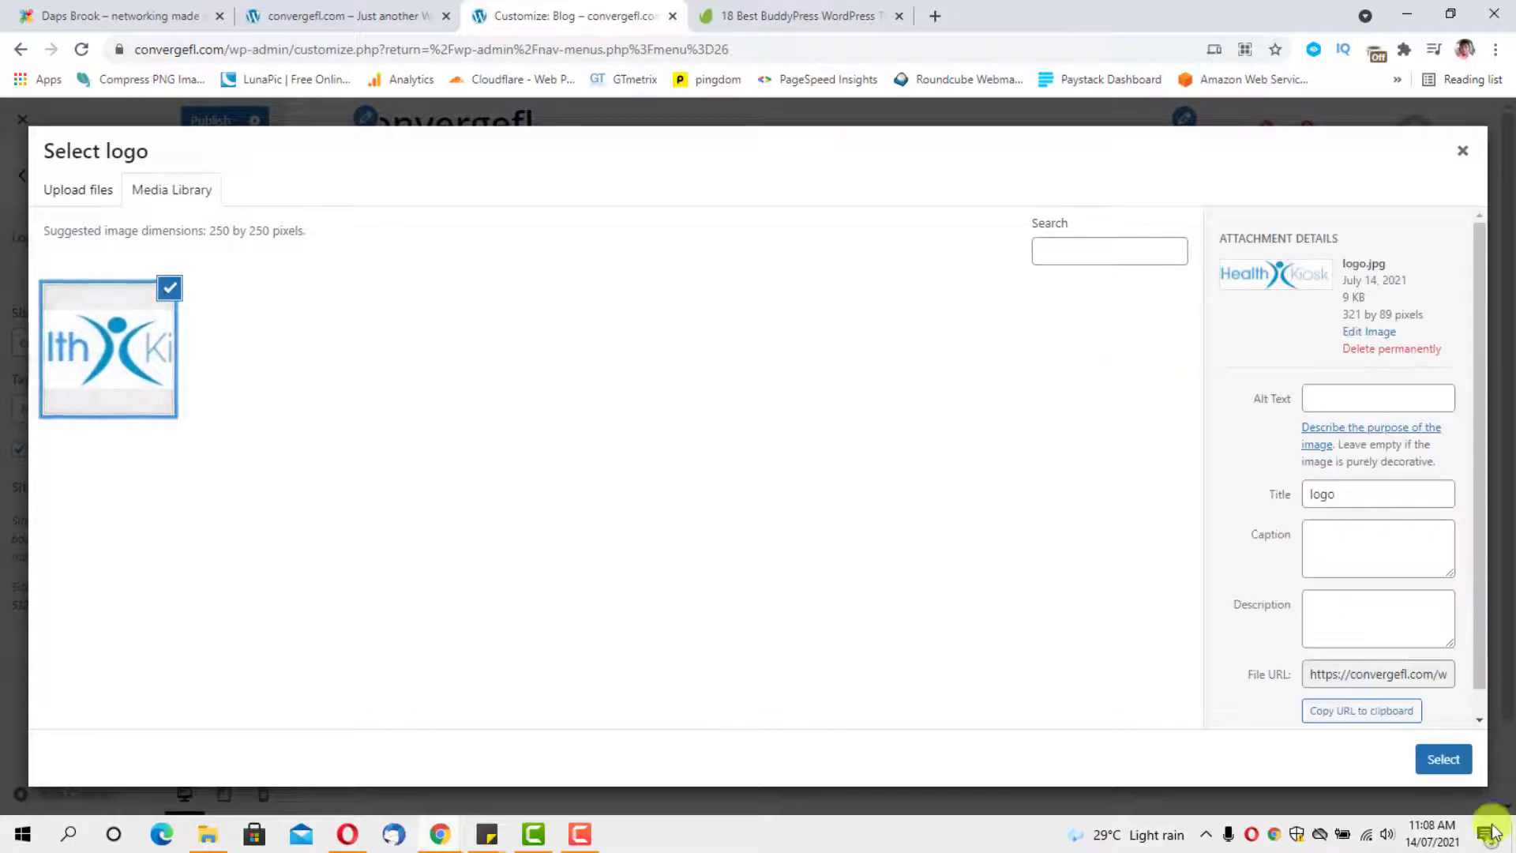
{"action": "left_click", "coordinate": [1442, 758]}
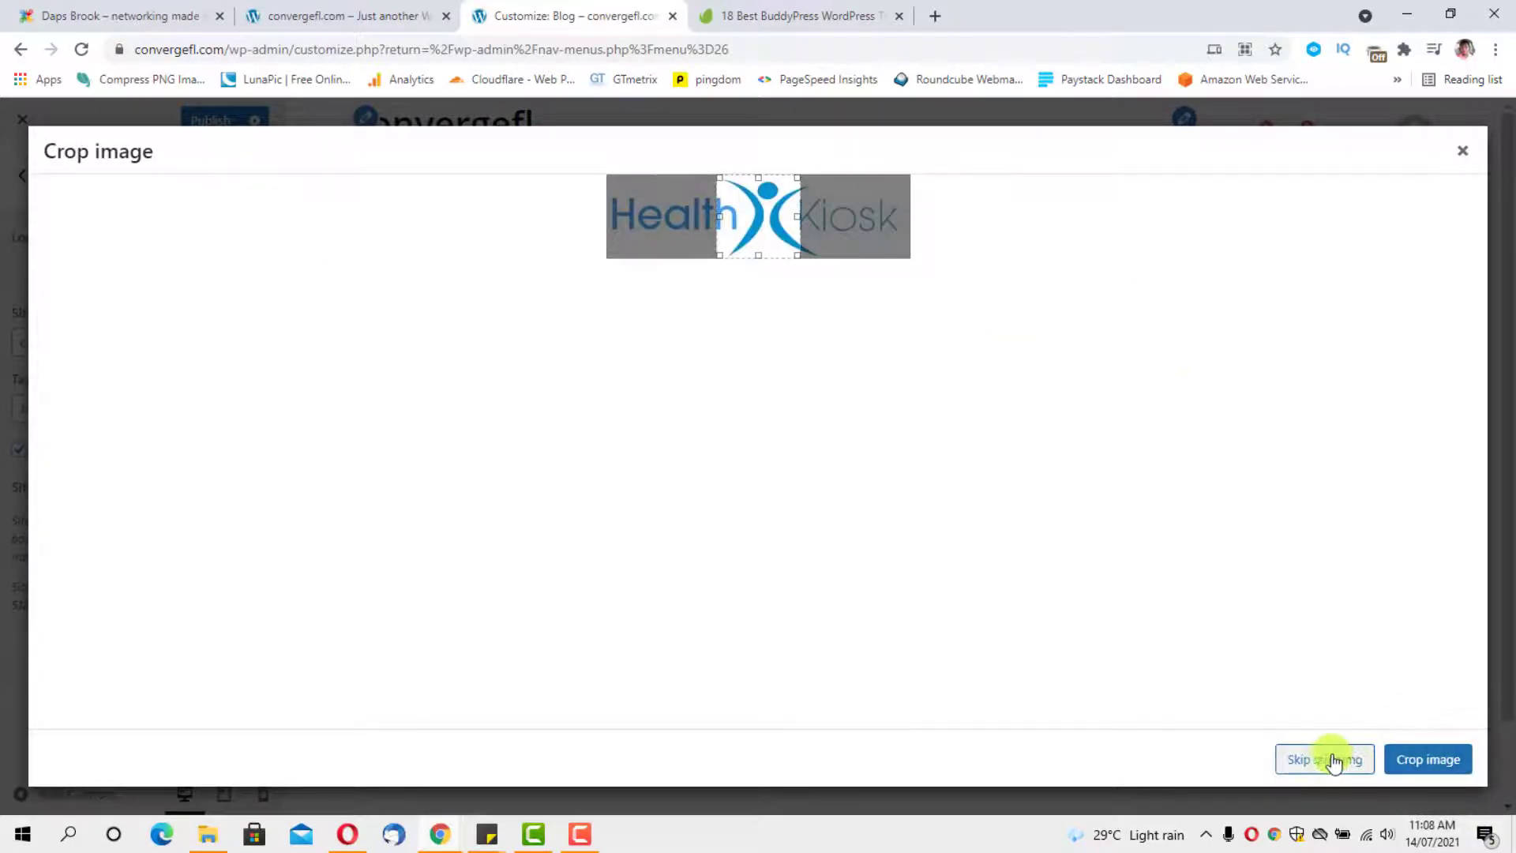
{"action": "left_click", "coordinate": [1335, 761]}
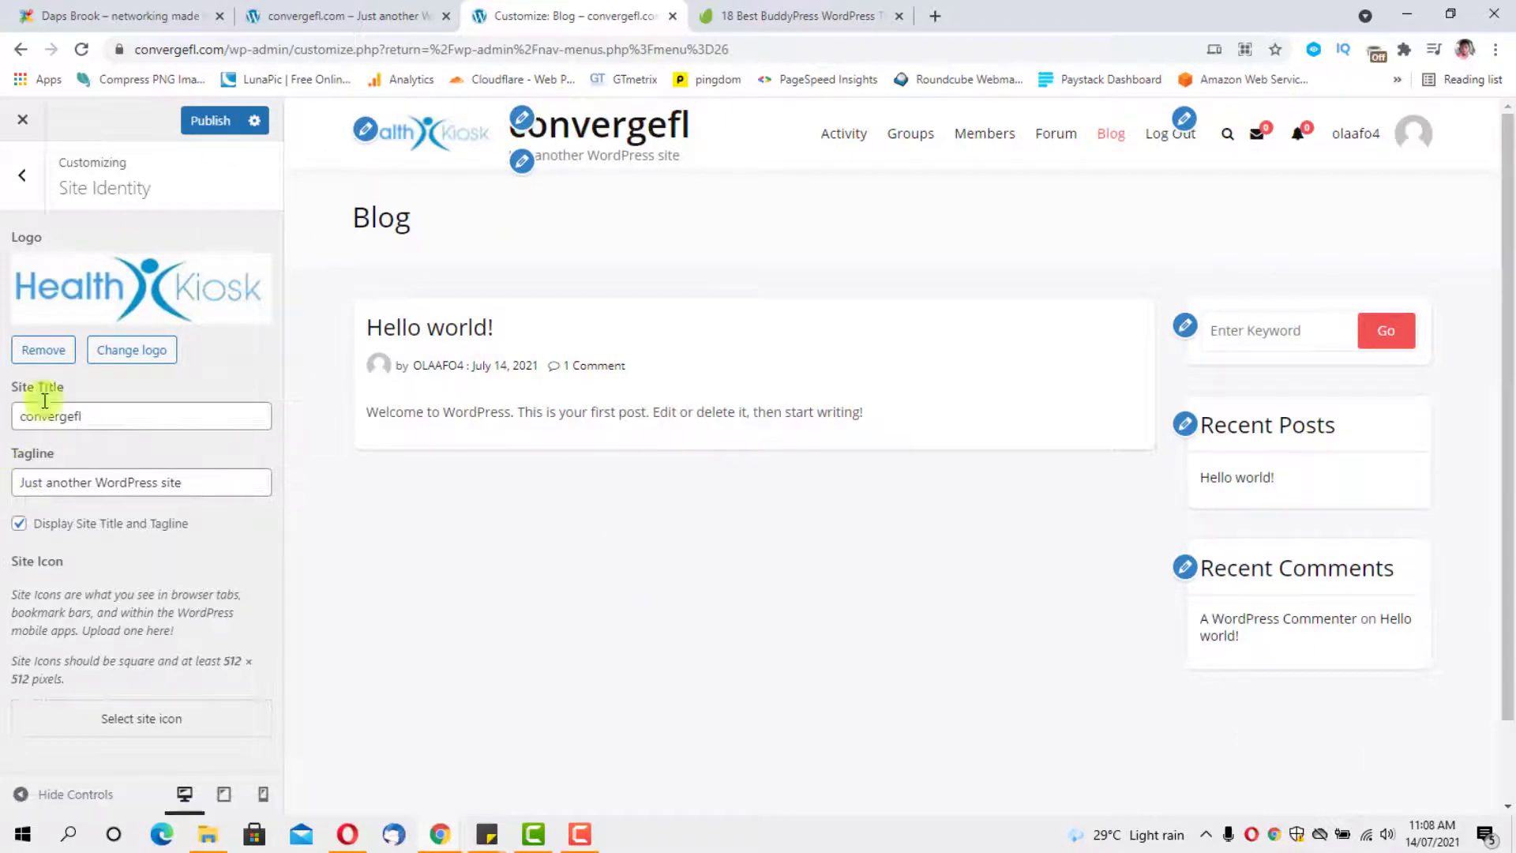
{"action": "left_click", "coordinate": [20, 525]}
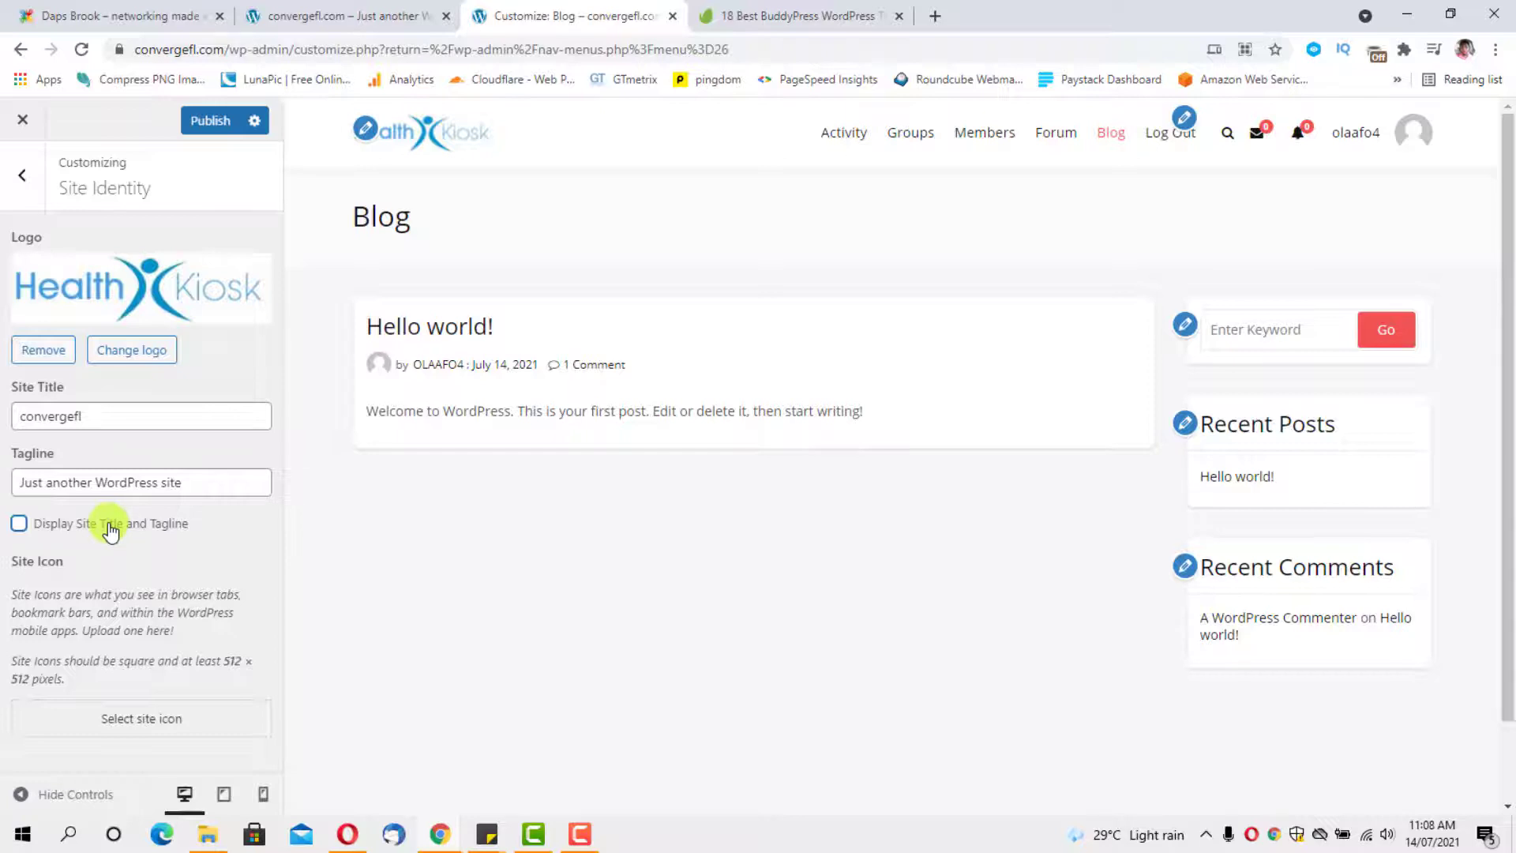
{"action": "left_click", "coordinate": [28, 190]}
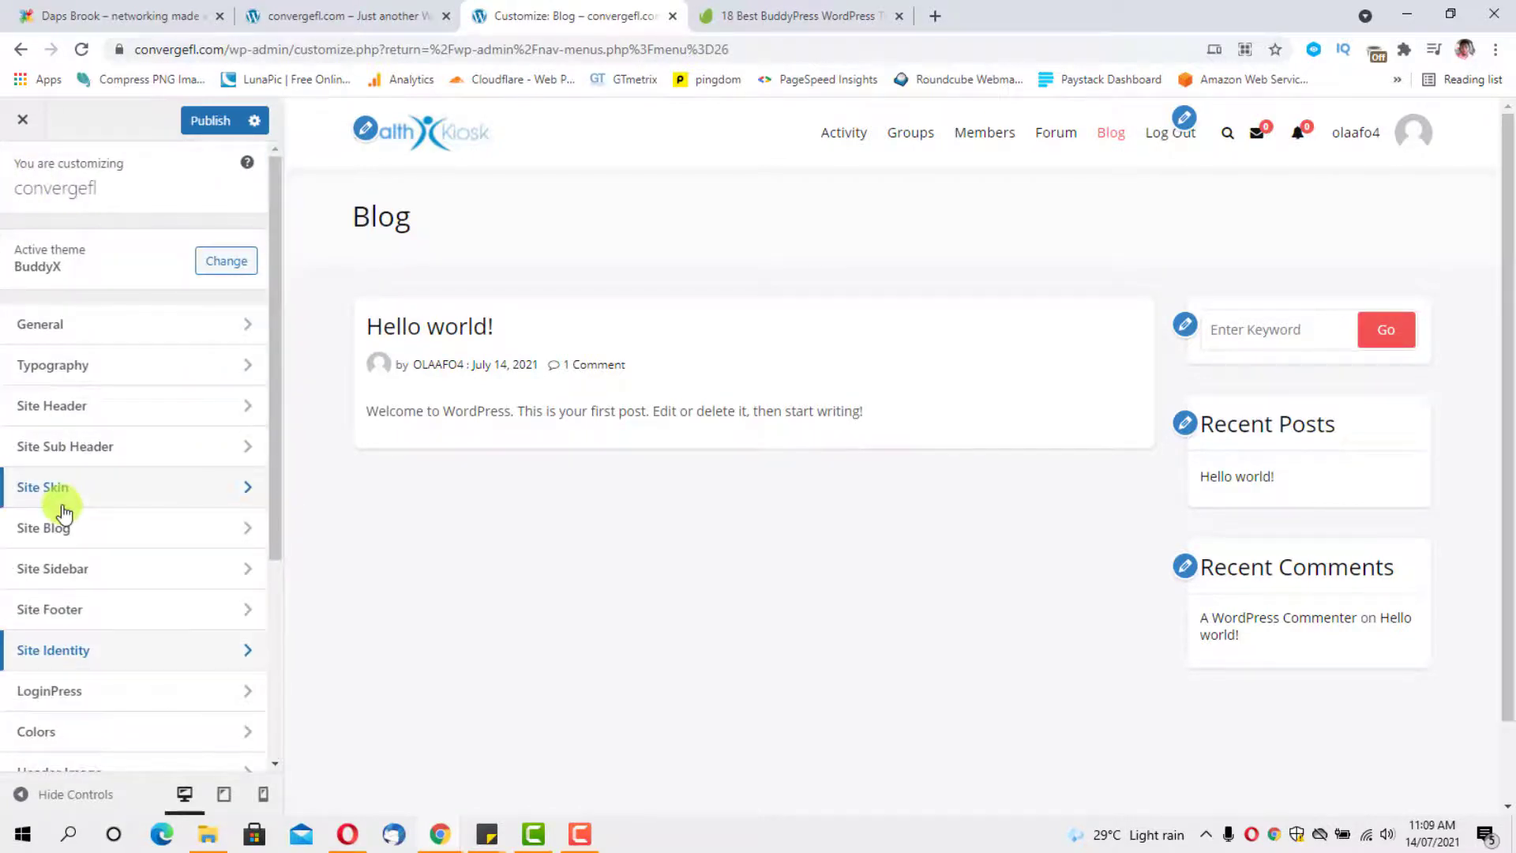
Open the Right Sidebar widget area and examine the sidebar widgets on the DapsBrook site for reference.
{"action": "scroll", "coordinate": [147, 537], "scroll_direction": "down", "scroll_amount": 4}
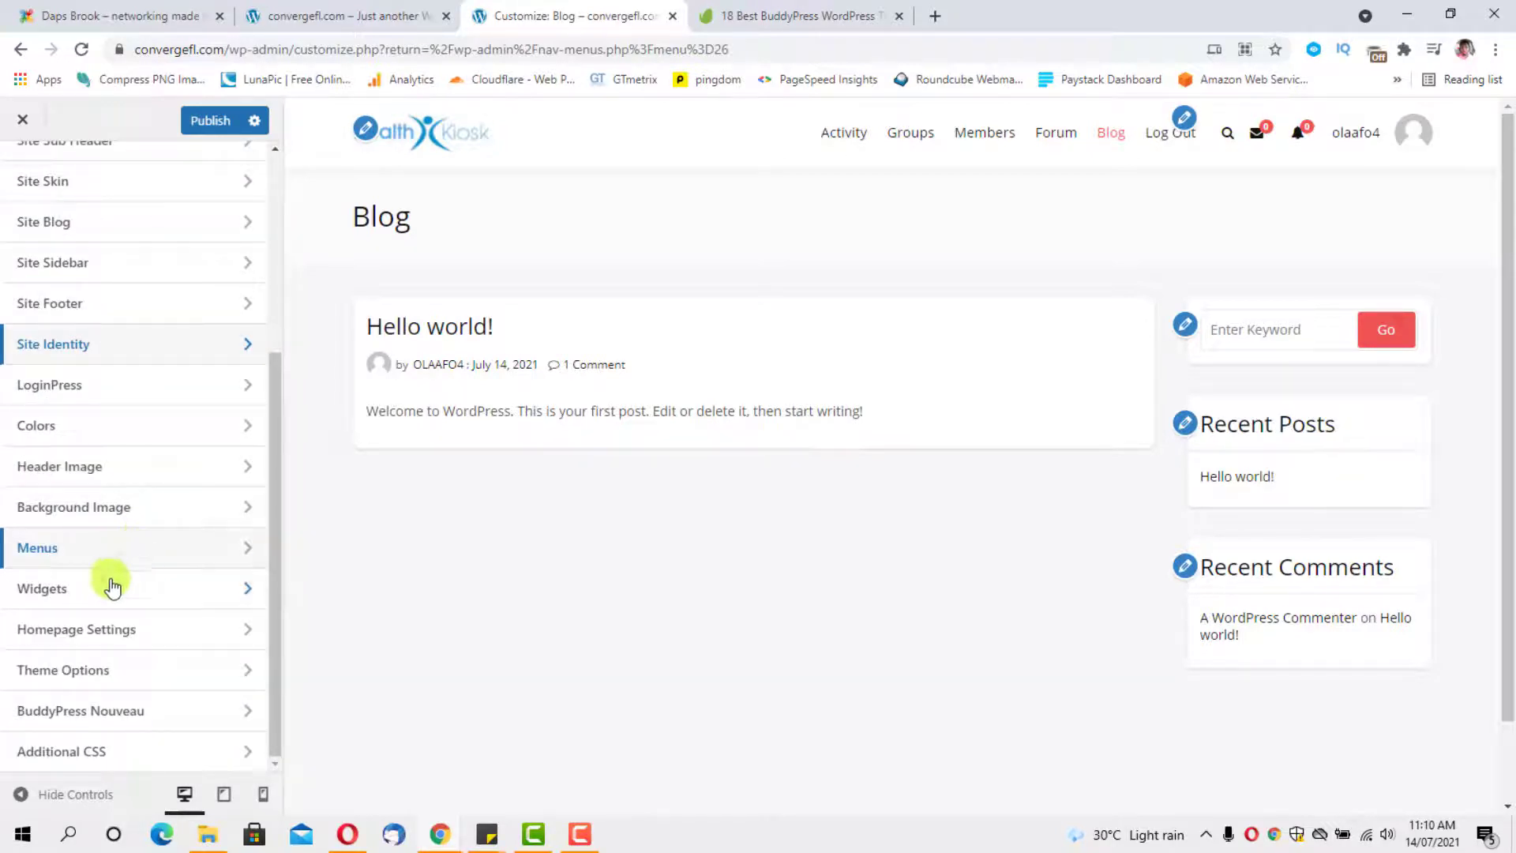
{"action": "left_click", "coordinate": [63, 589]}
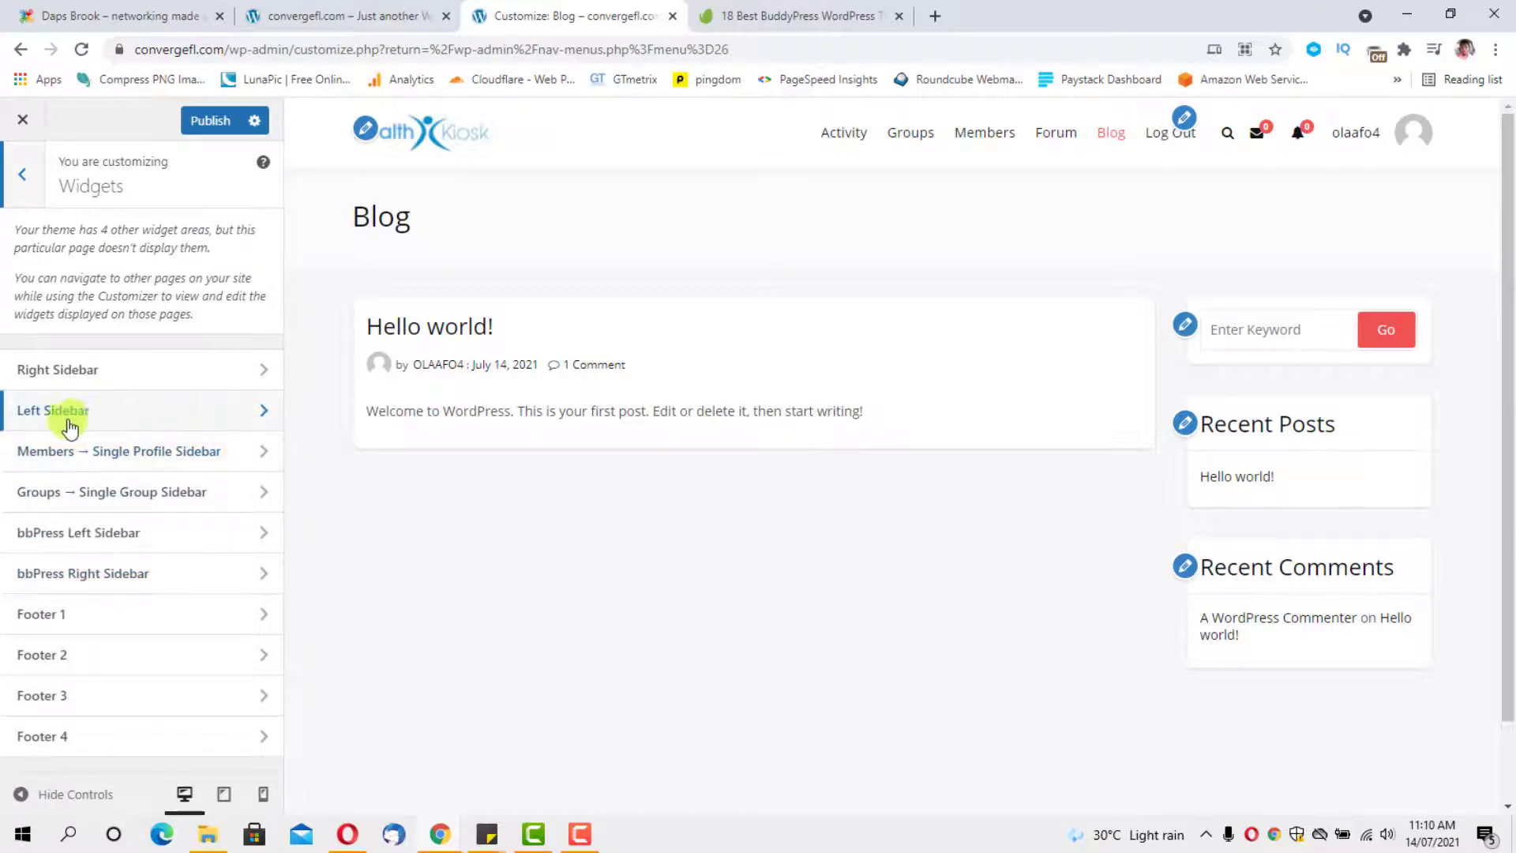
{"action": "left_click", "coordinate": [85, 371]}
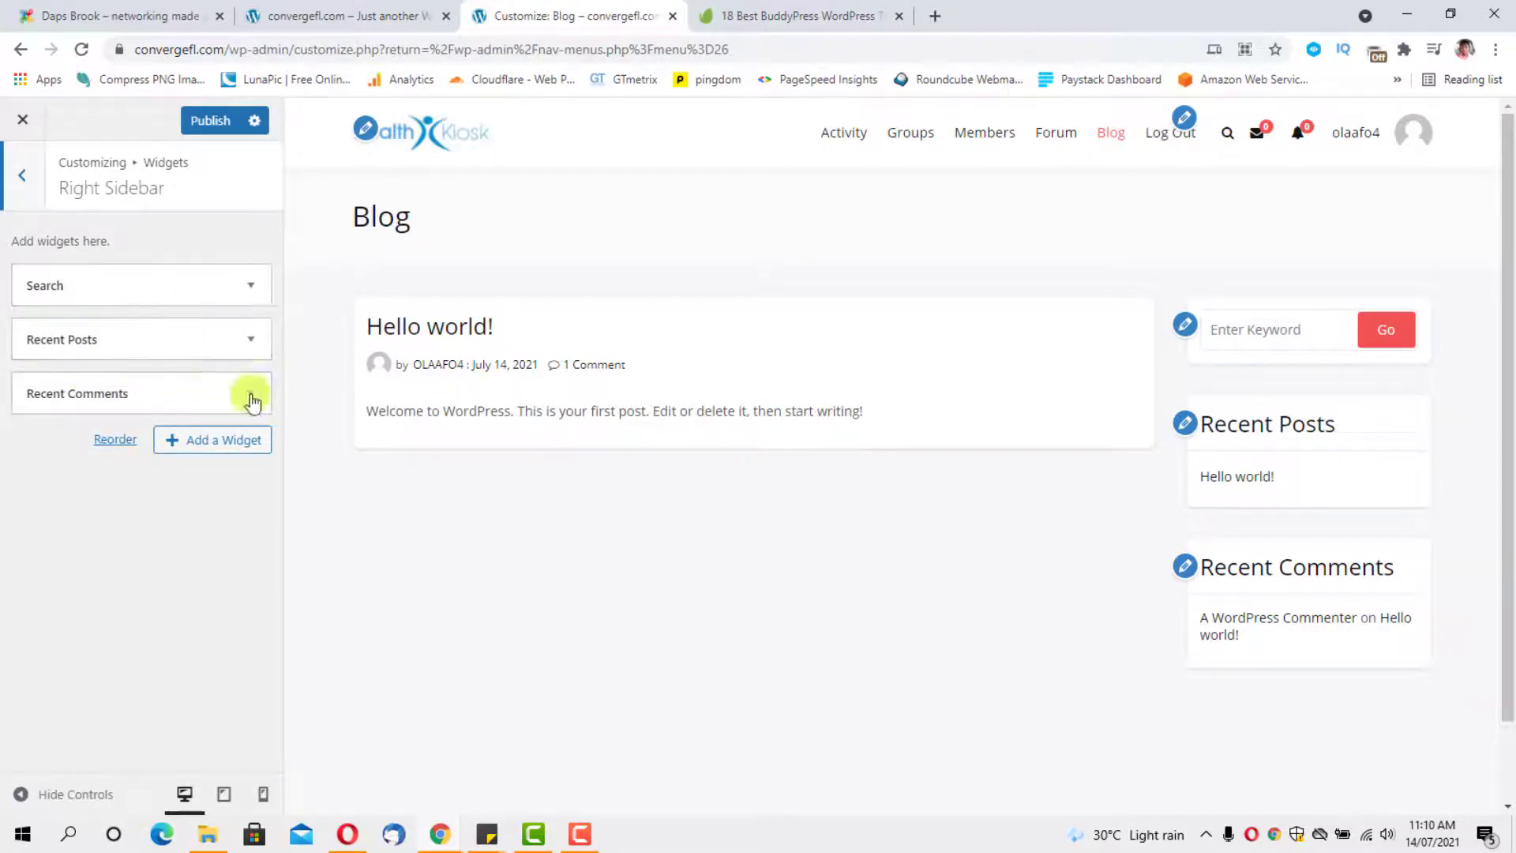
{"action": "left_click", "coordinate": [119, 15]}
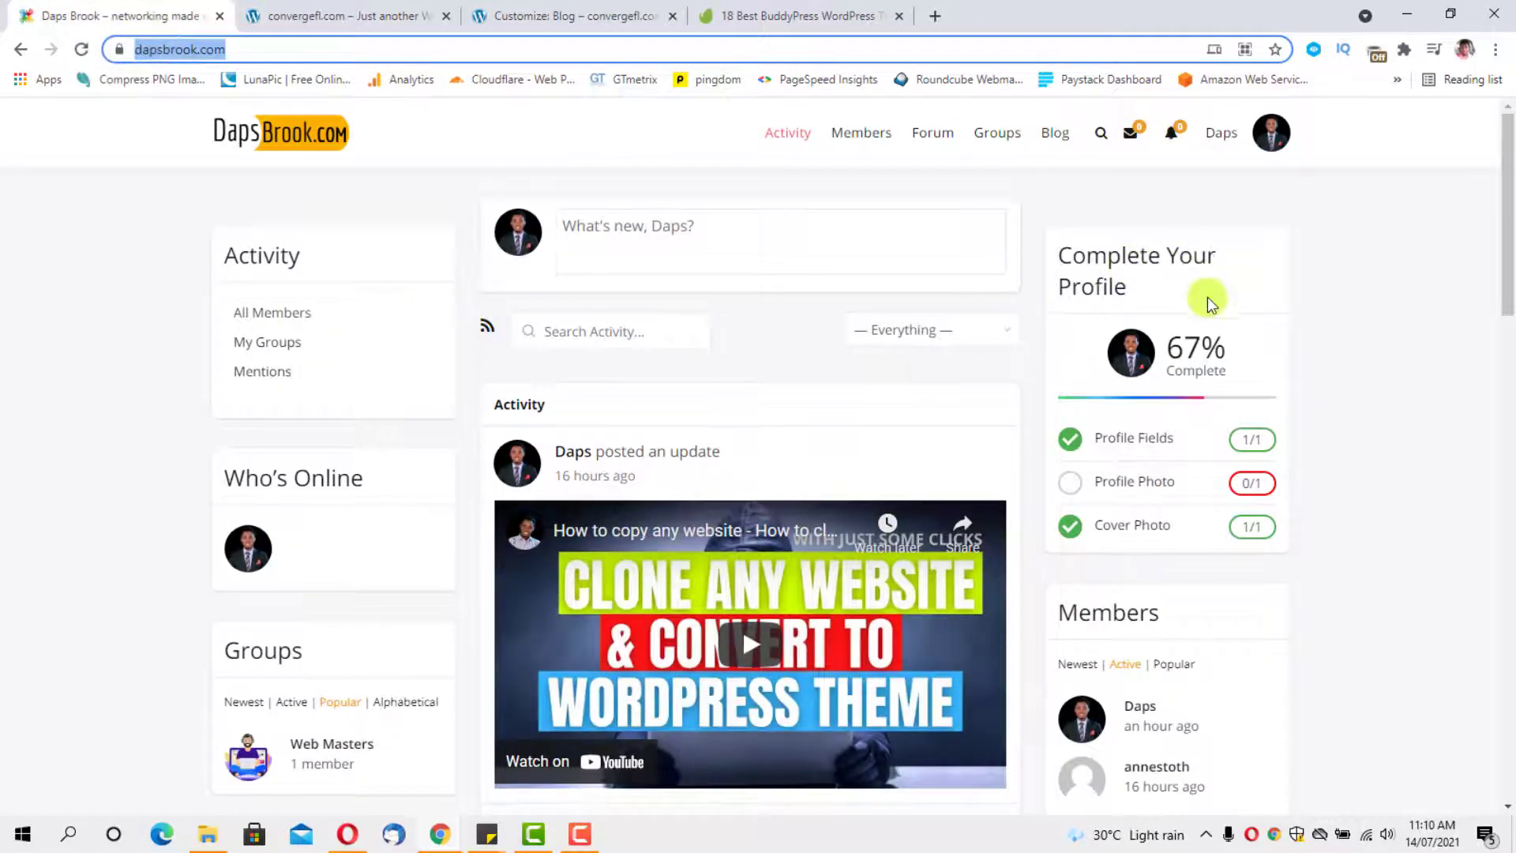
{"action": "scroll", "coordinate": [1217, 331], "scroll_direction": "down", "scroll_amount": 3}
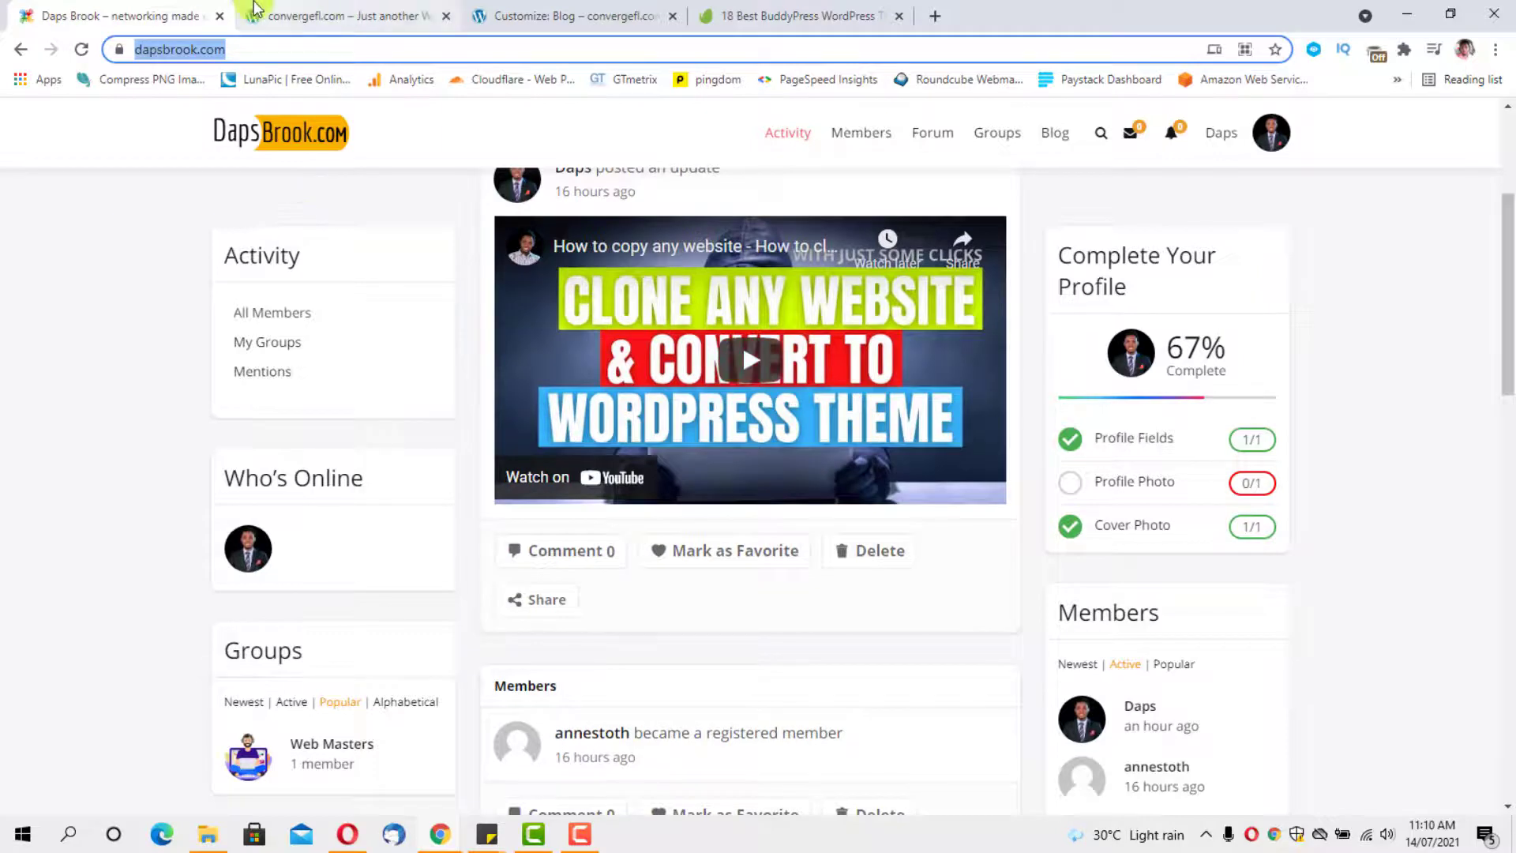
{"action": "left_click", "coordinate": [553, 15]}
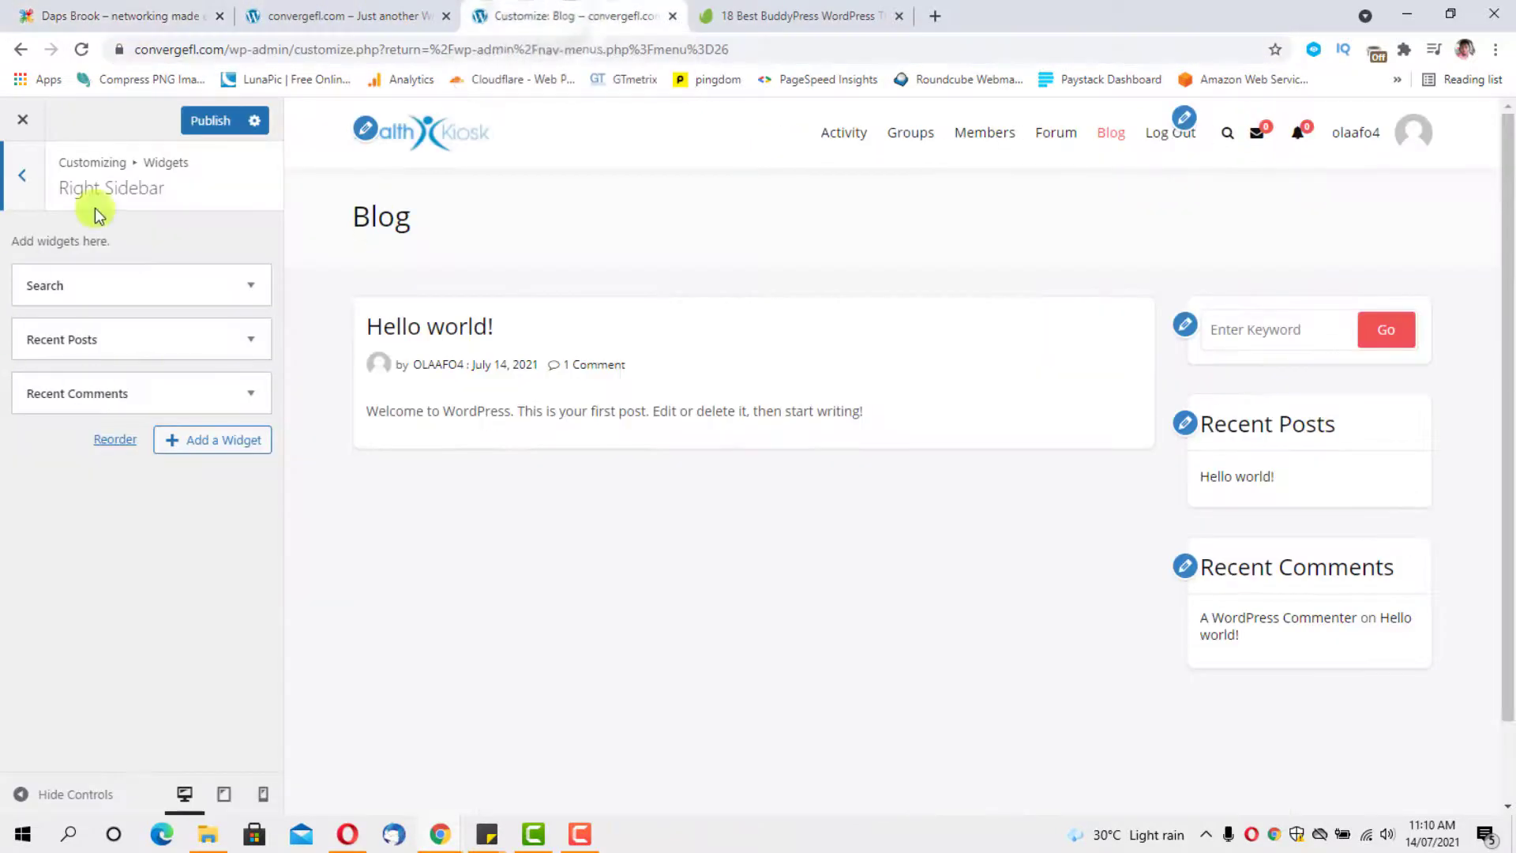
Add the BuddyPress Profile Completion widget to the Right Sidebar and have it hide once progress hits 100%.
{"action": "left_click", "coordinate": [190, 440]}
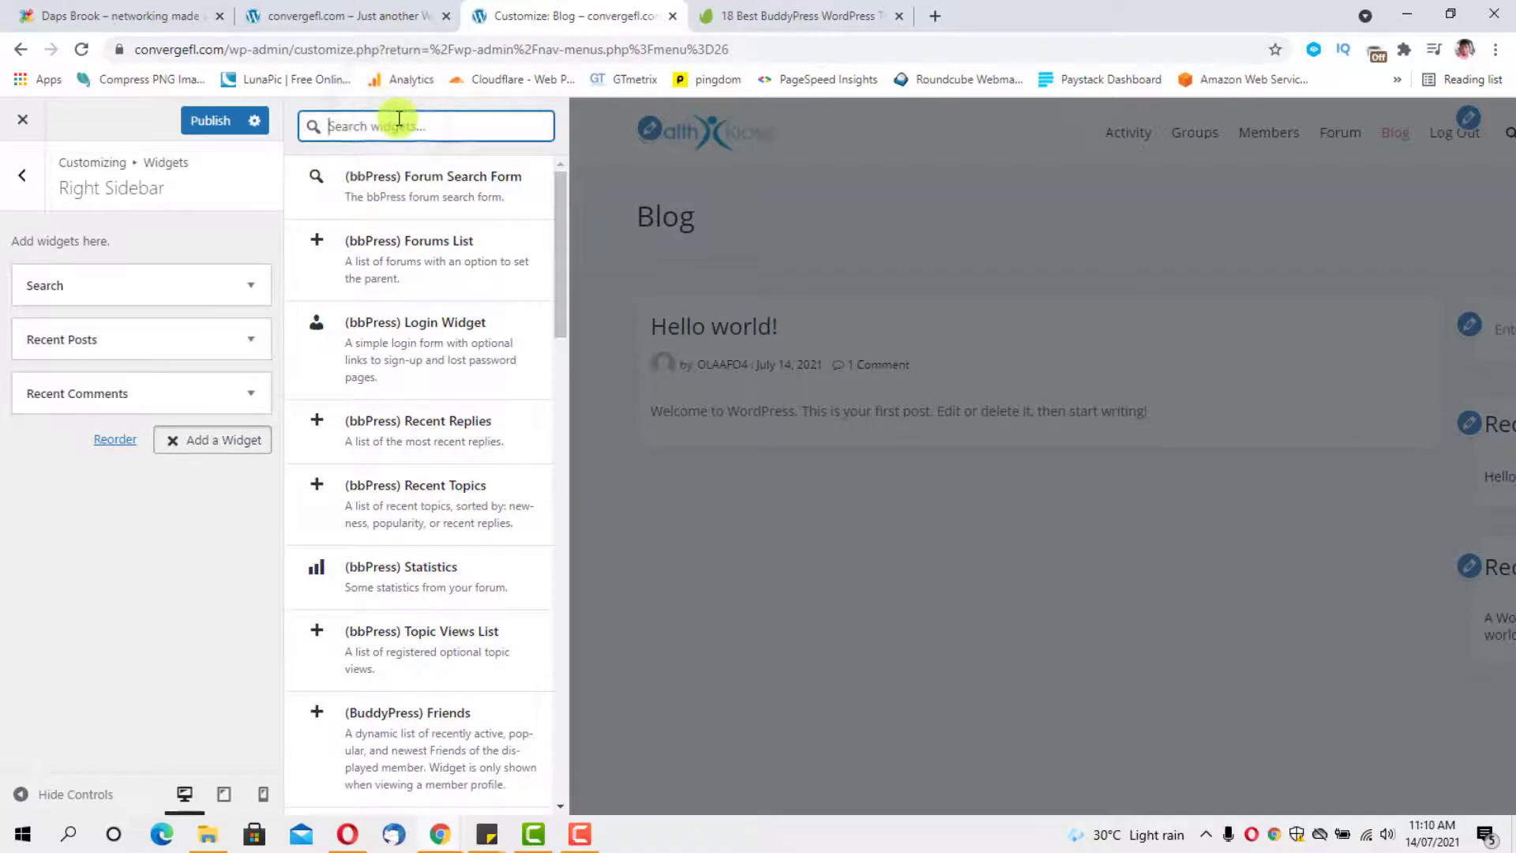
{"action": "type", "text": "budd"}
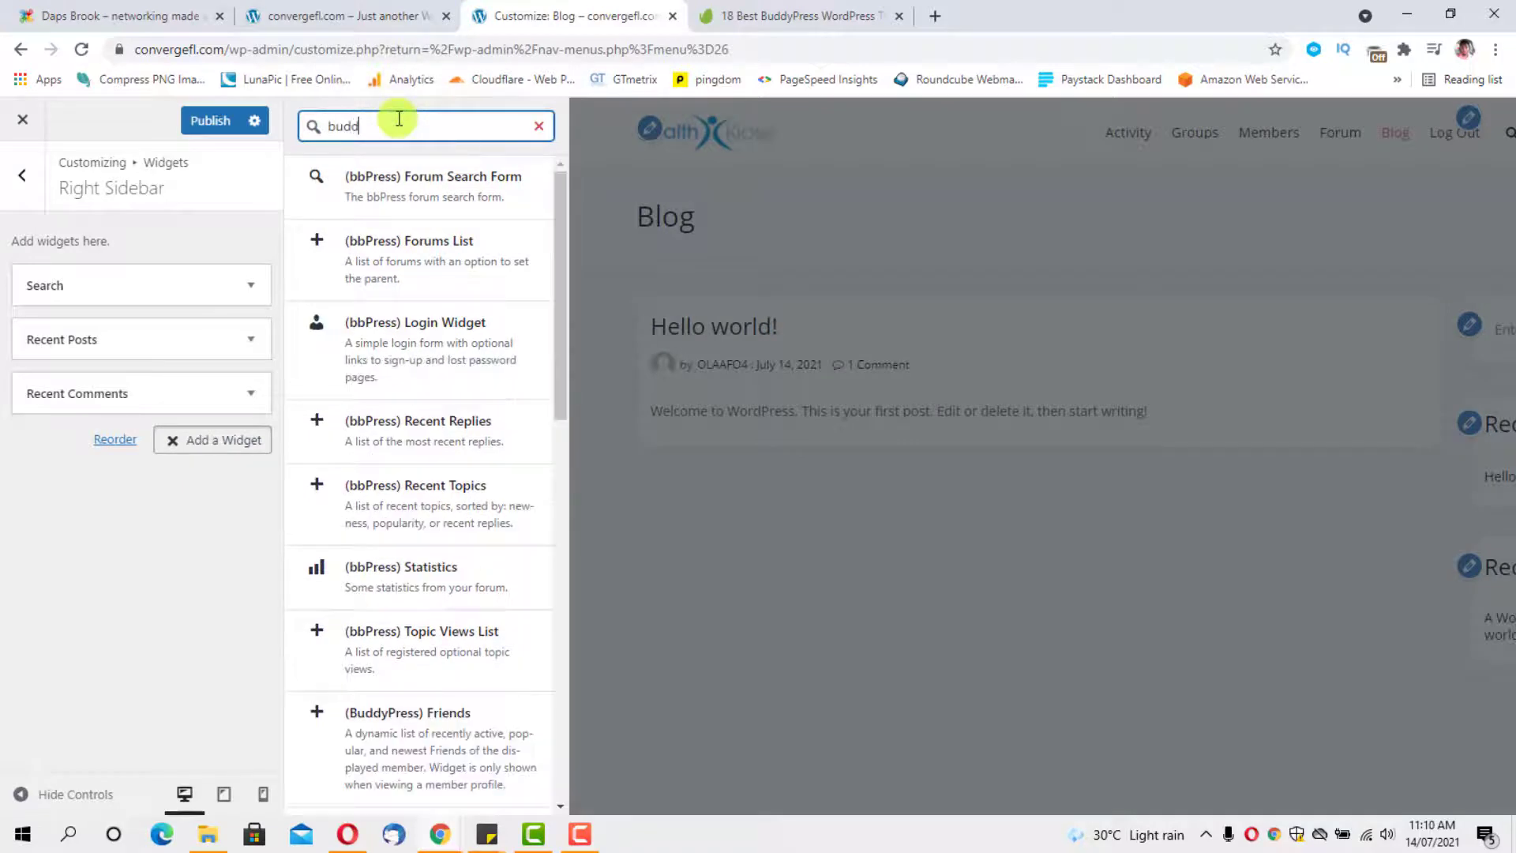
{"action": "type", "text": "ypress"}
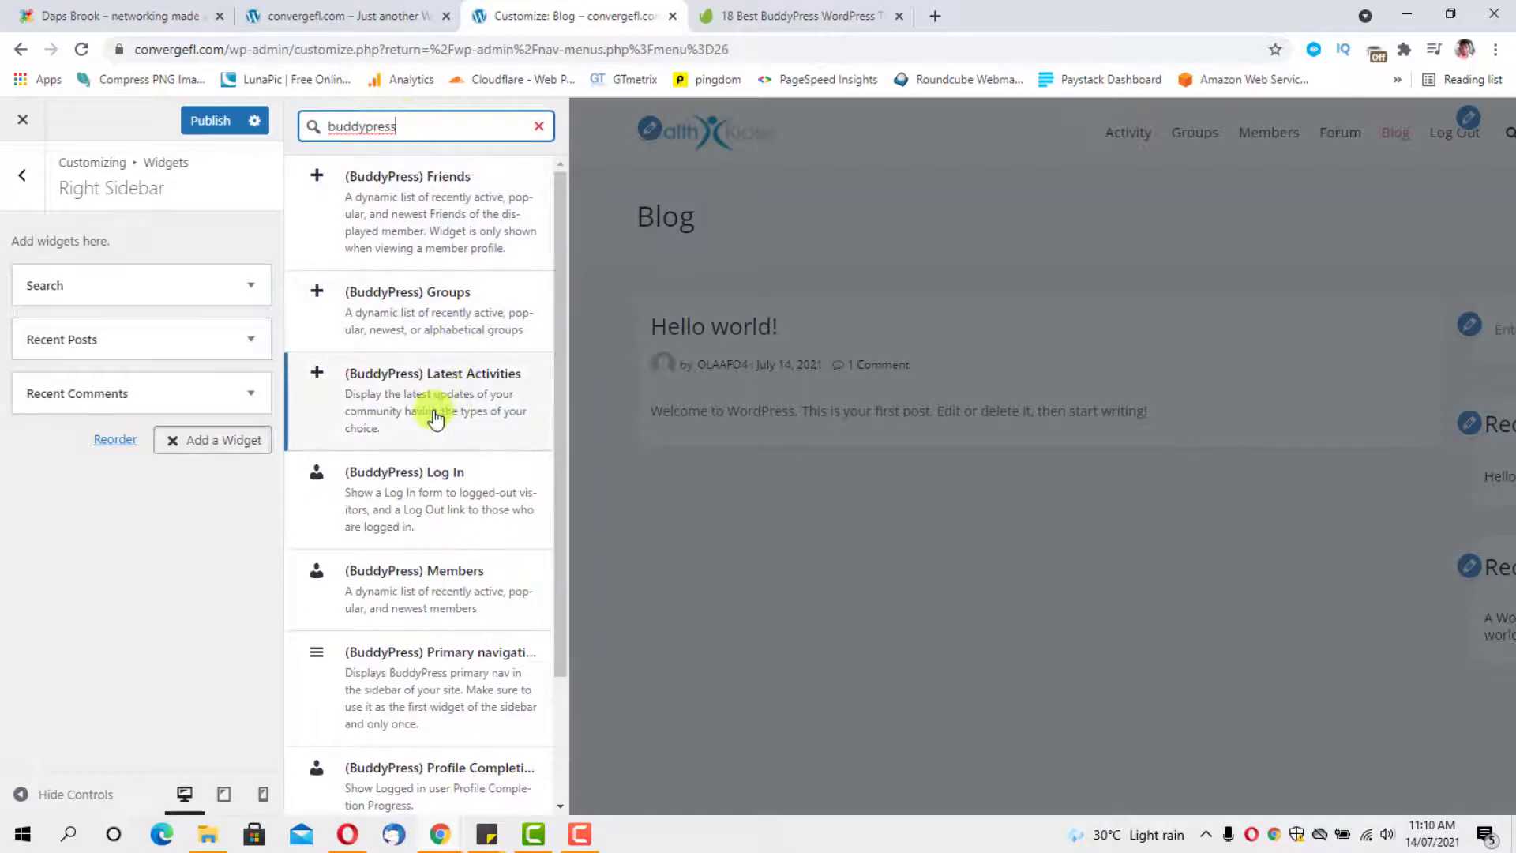
{"action": "scroll", "coordinate": [439, 423], "scroll_direction": "down", "scroll_amount": 2}
{"action": "left_click", "coordinate": [444, 626]}
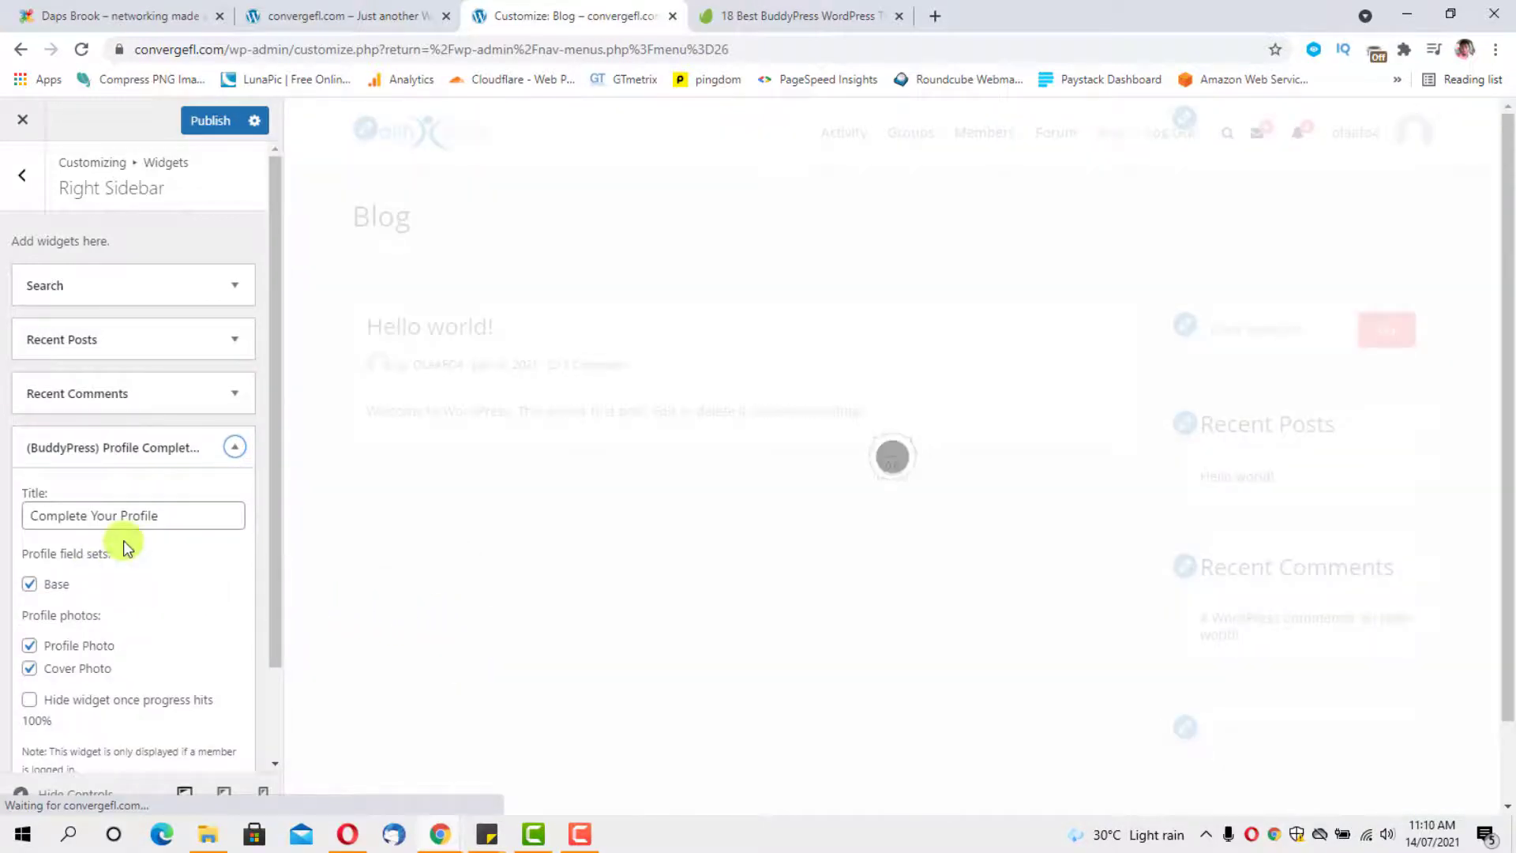
{"action": "scroll", "coordinate": [123, 541], "scroll_direction": "down", "scroll_amount": 1}
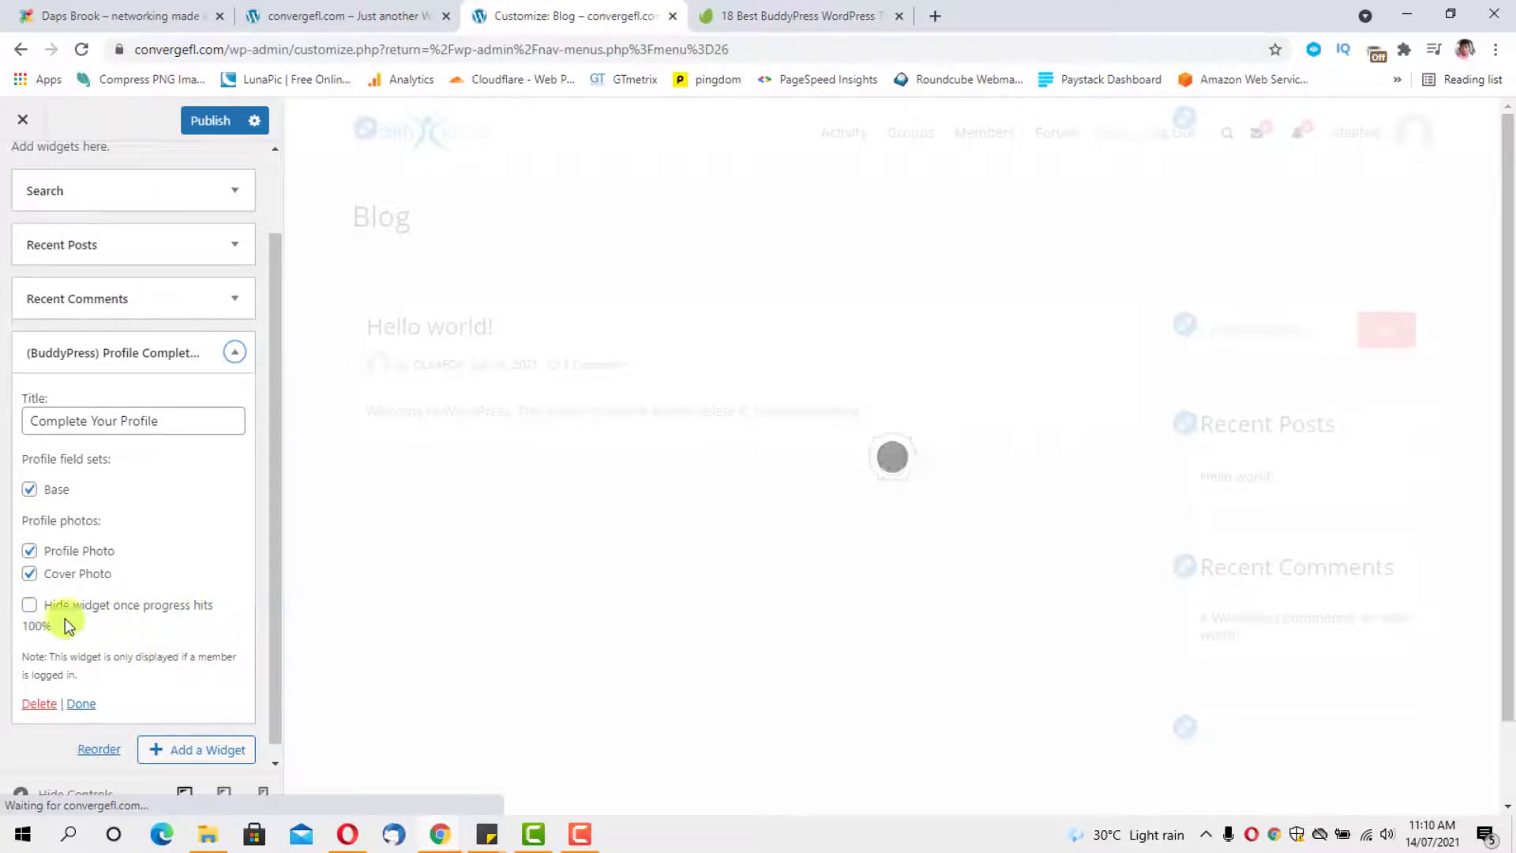
{"action": "left_click", "coordinate": [28, 605]}
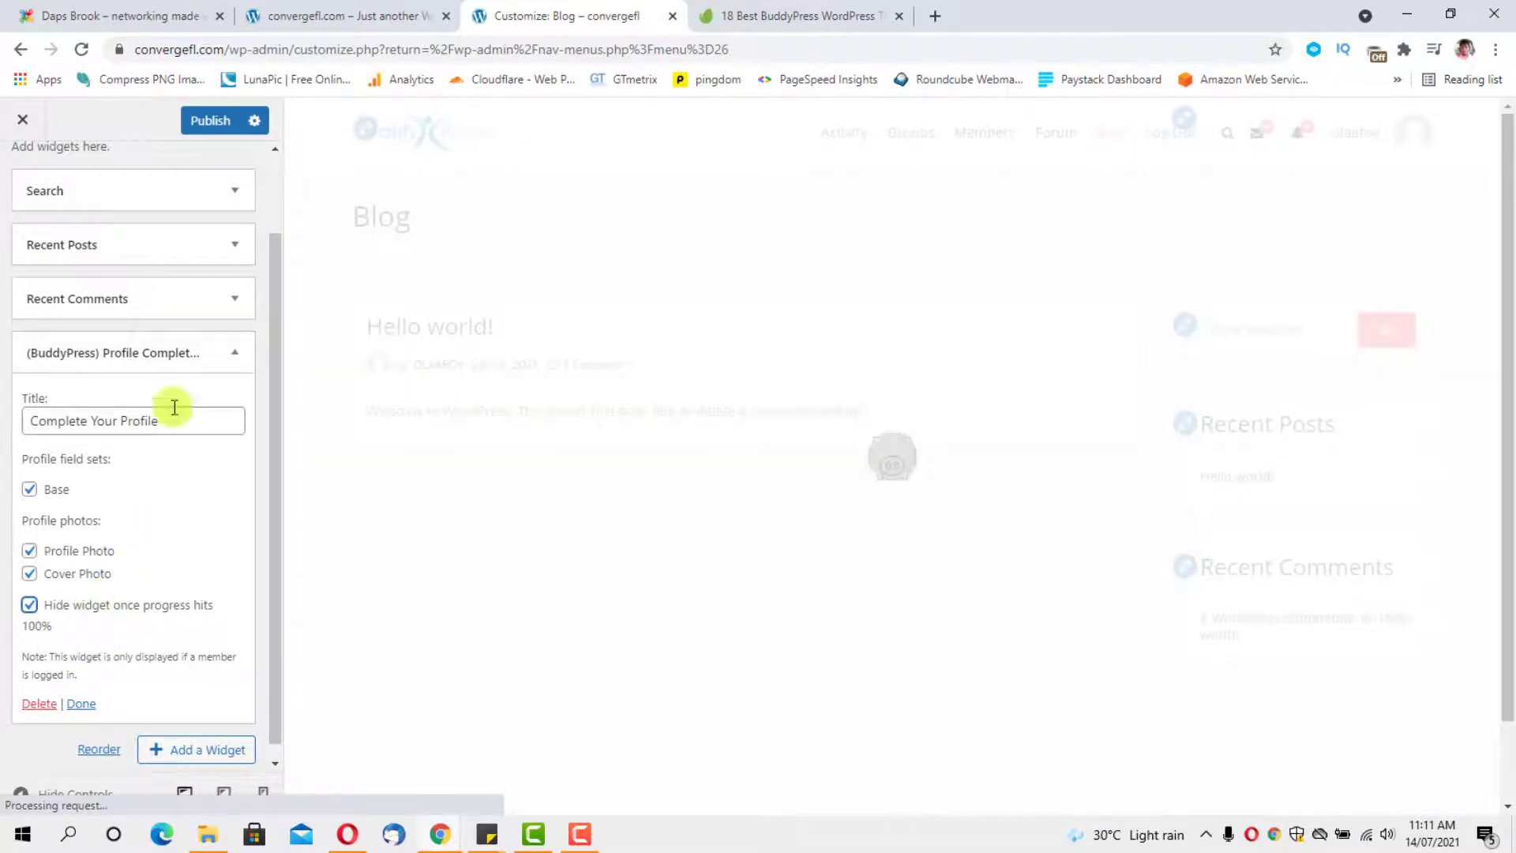
{"action": "left_click", "coordinate": [235, 353]}
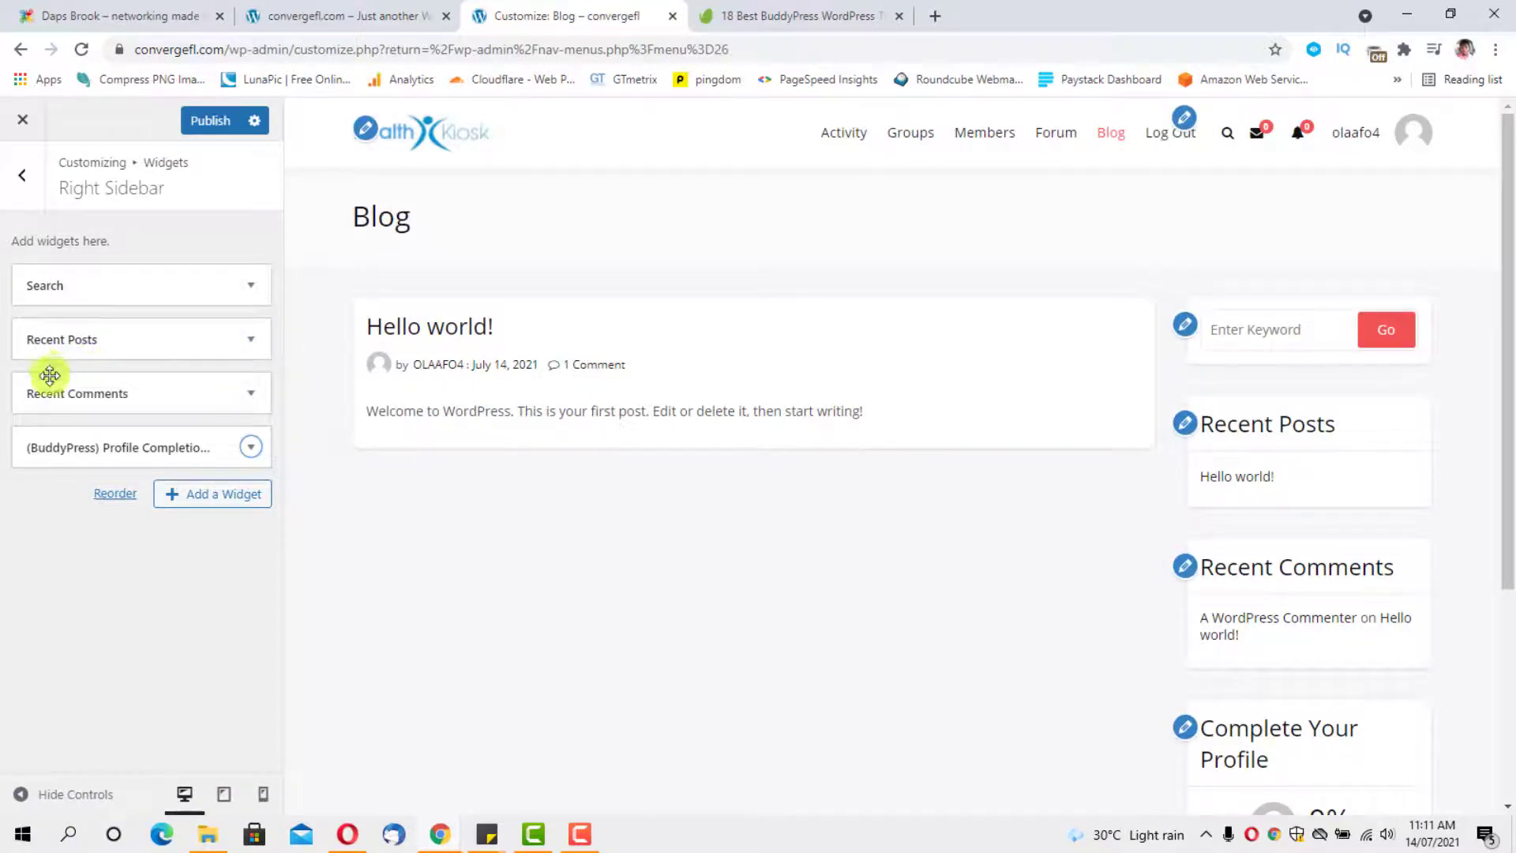
Remove the Search, Recent Posts and Recent Comments widgets from the Right Sidebar.
{"action": "left_click", "coordinate": [249, 285]}
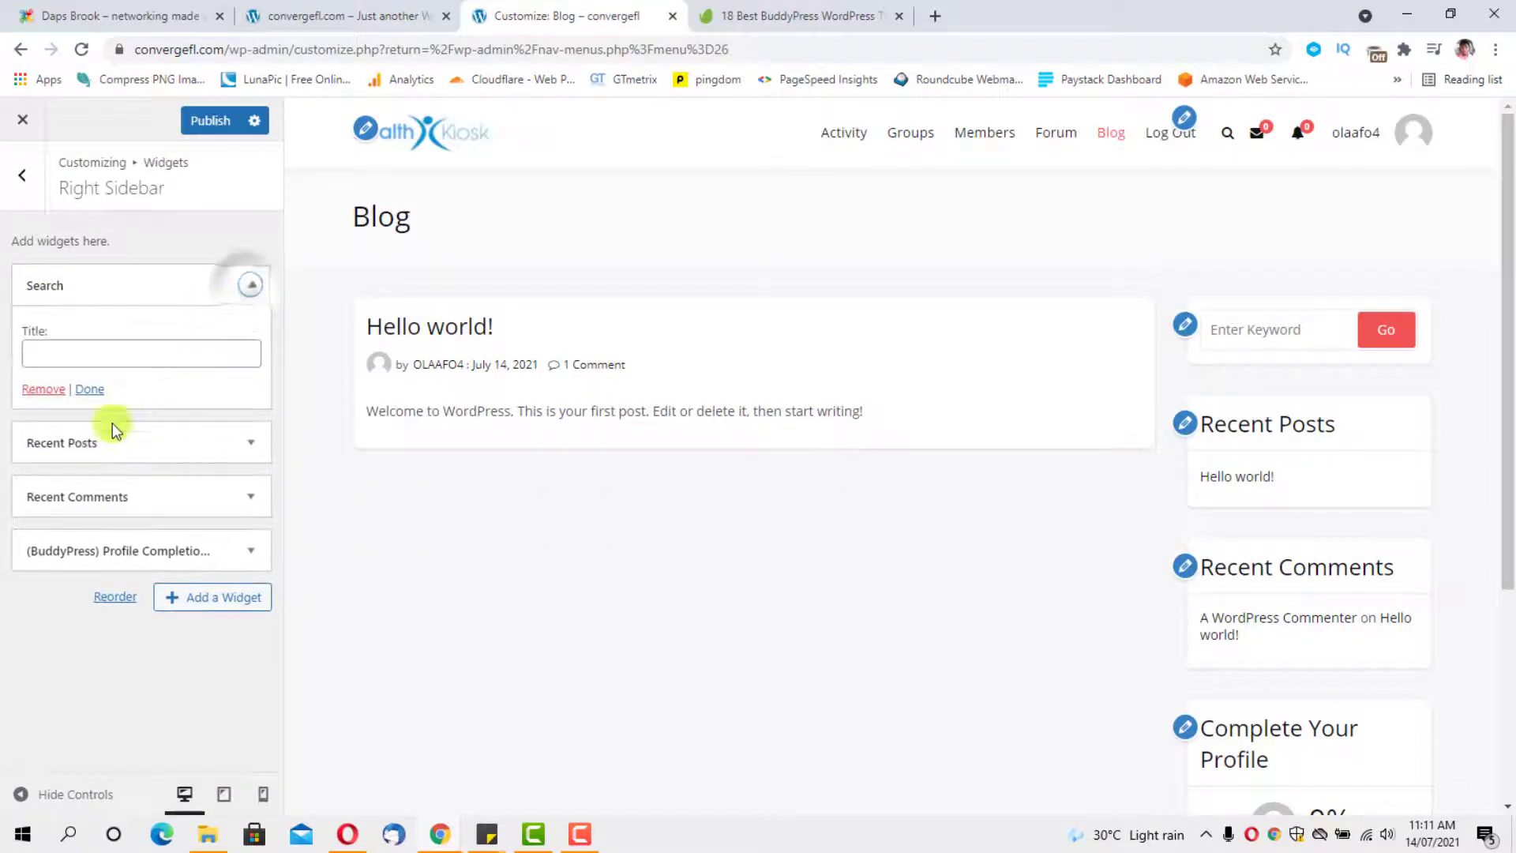
{"action": "left_click", "coordinate": [43, 388]}
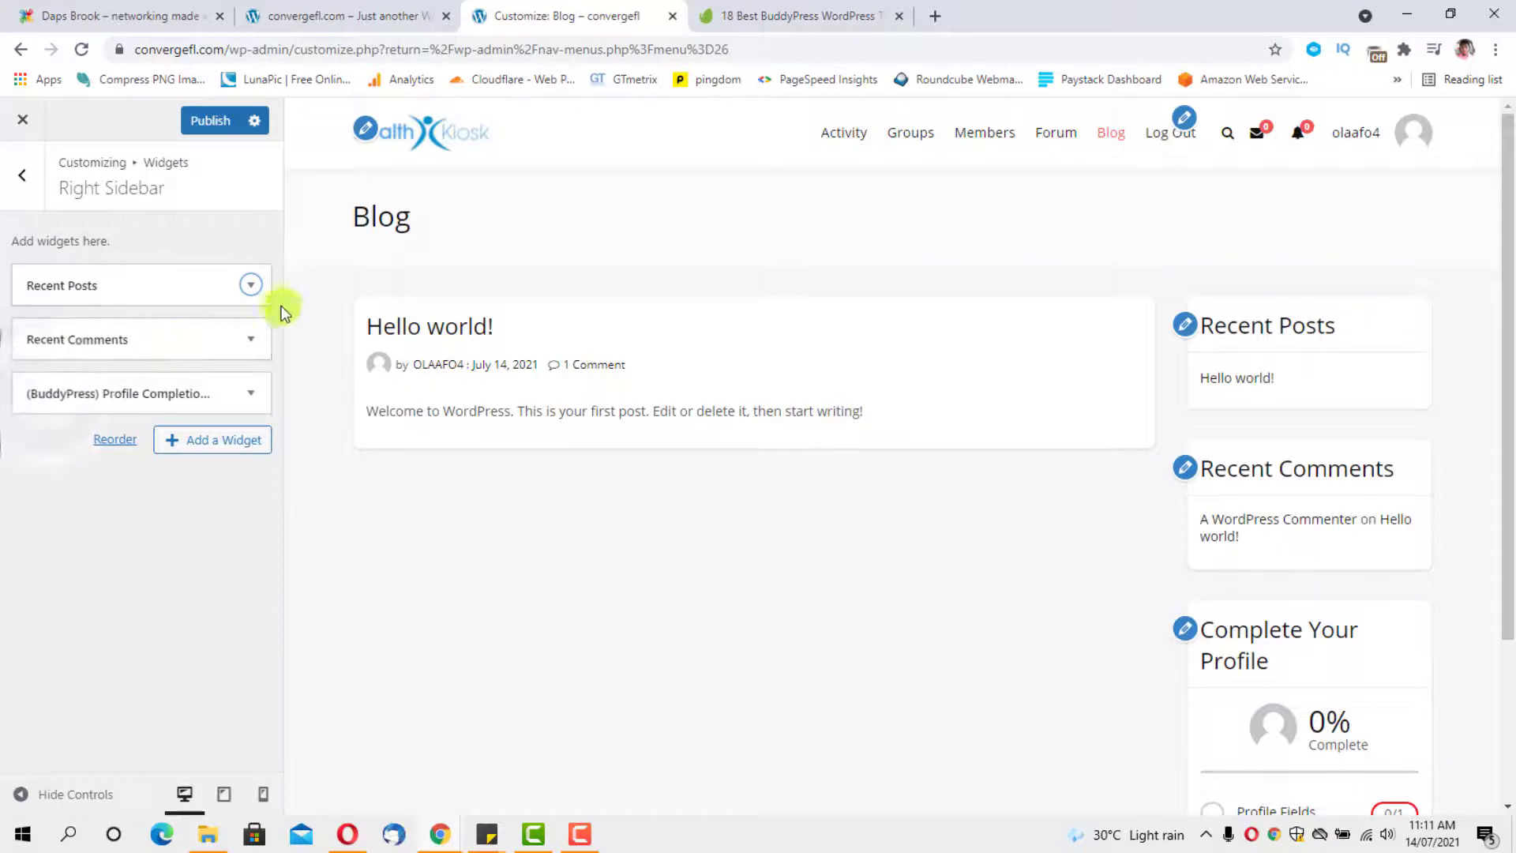
{"action": "left_click", "coordinate": [250, 285]}
{"action": "left_click", "coordinate": [44, 482]}
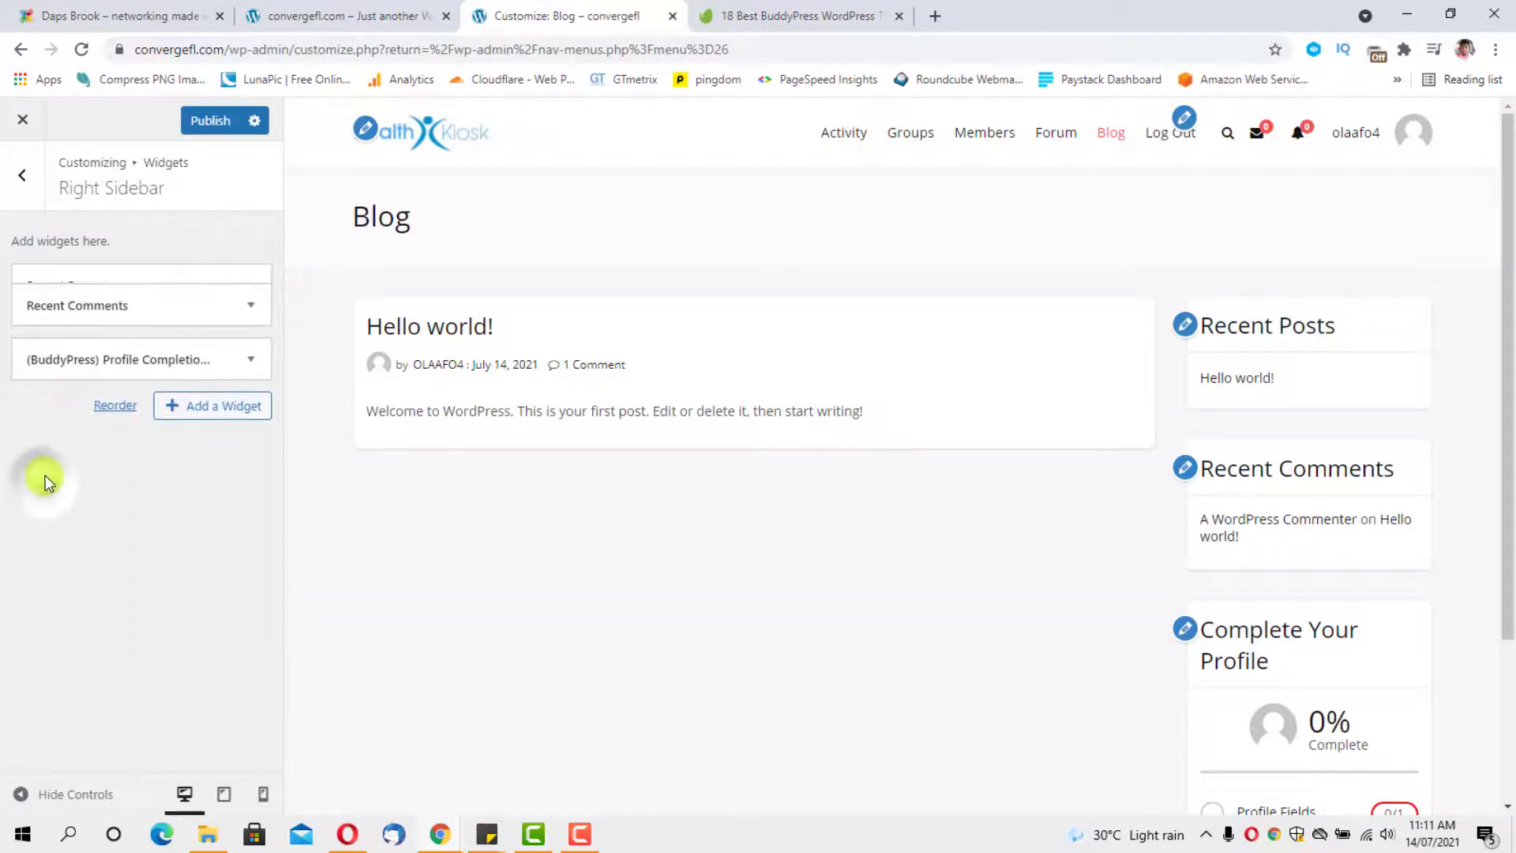
{"action": "left_click", "coordinate": [250, 286]}
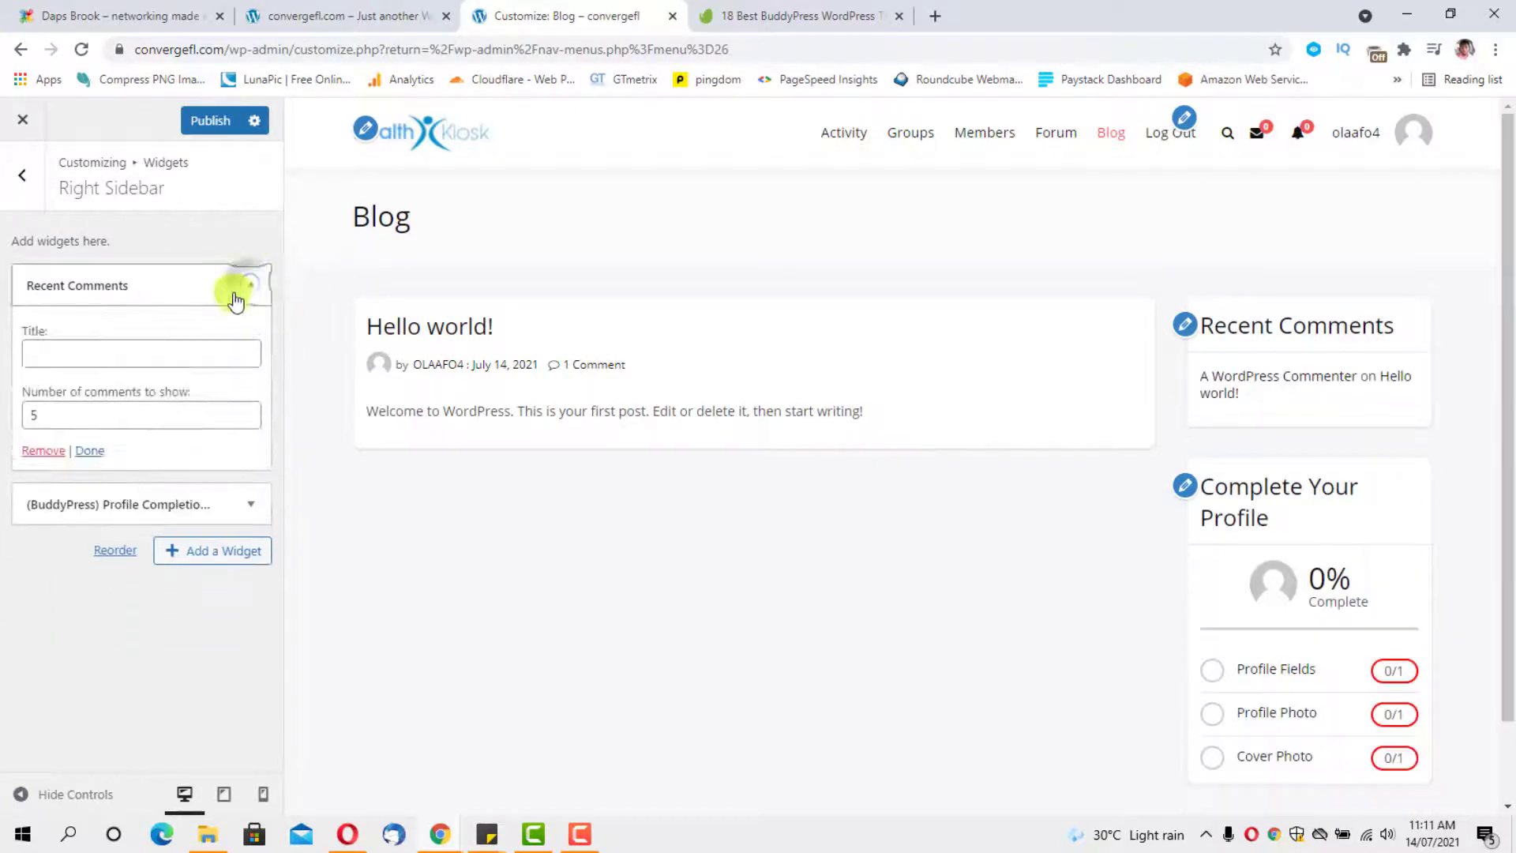
{"action": "left_click", "coordinate": [44, 447]}
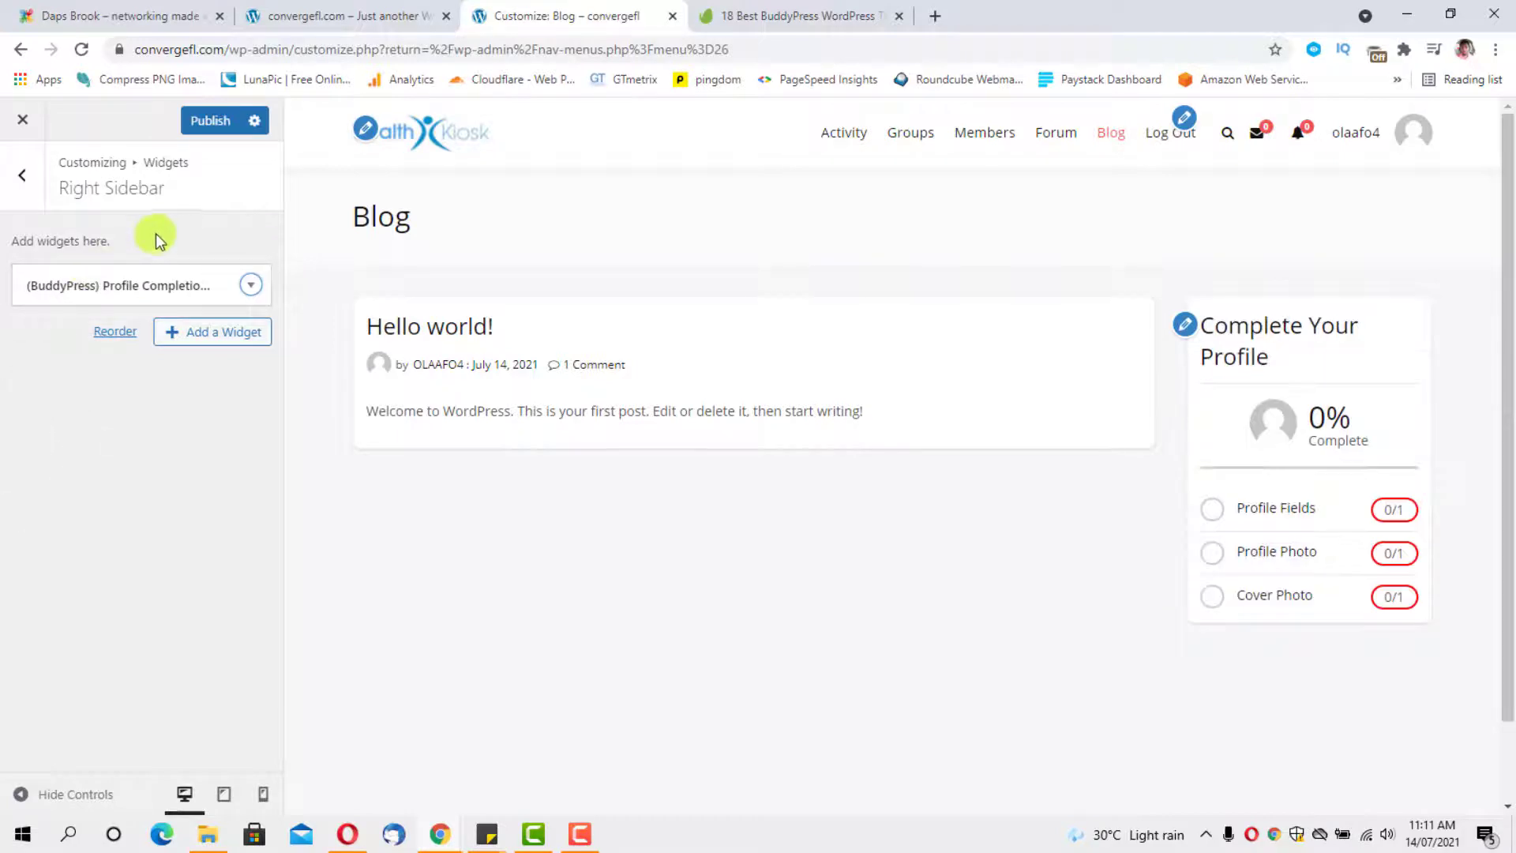
Add the BuddyPress Members widget to the Right Sidebar and set the maximum members to show to 10.
{"action": "left_click", "coordinate": [236, 335]}
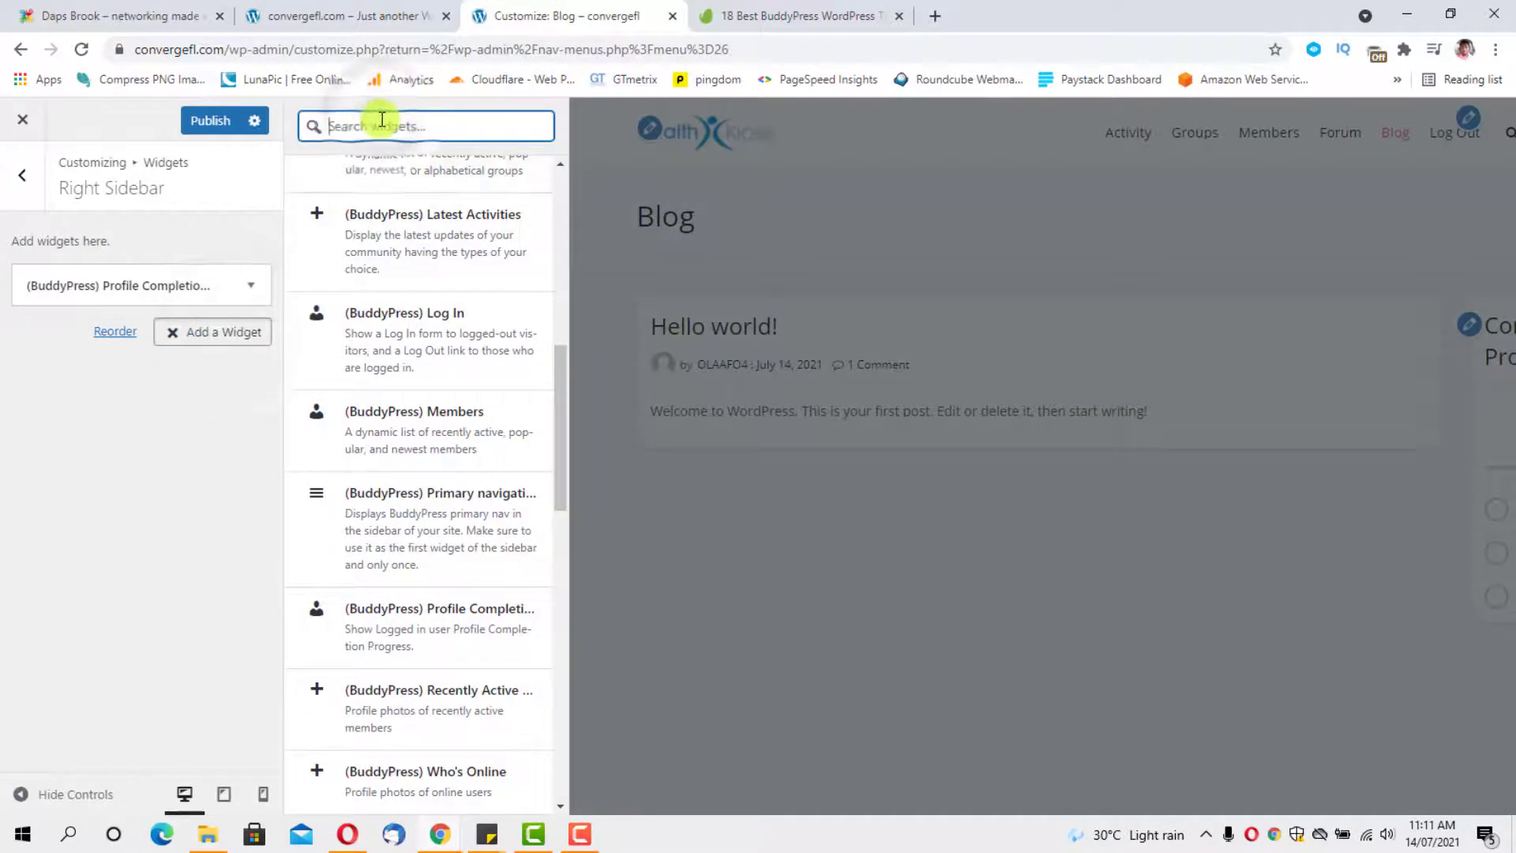
{"action": "type", "text": "buddypress members"}
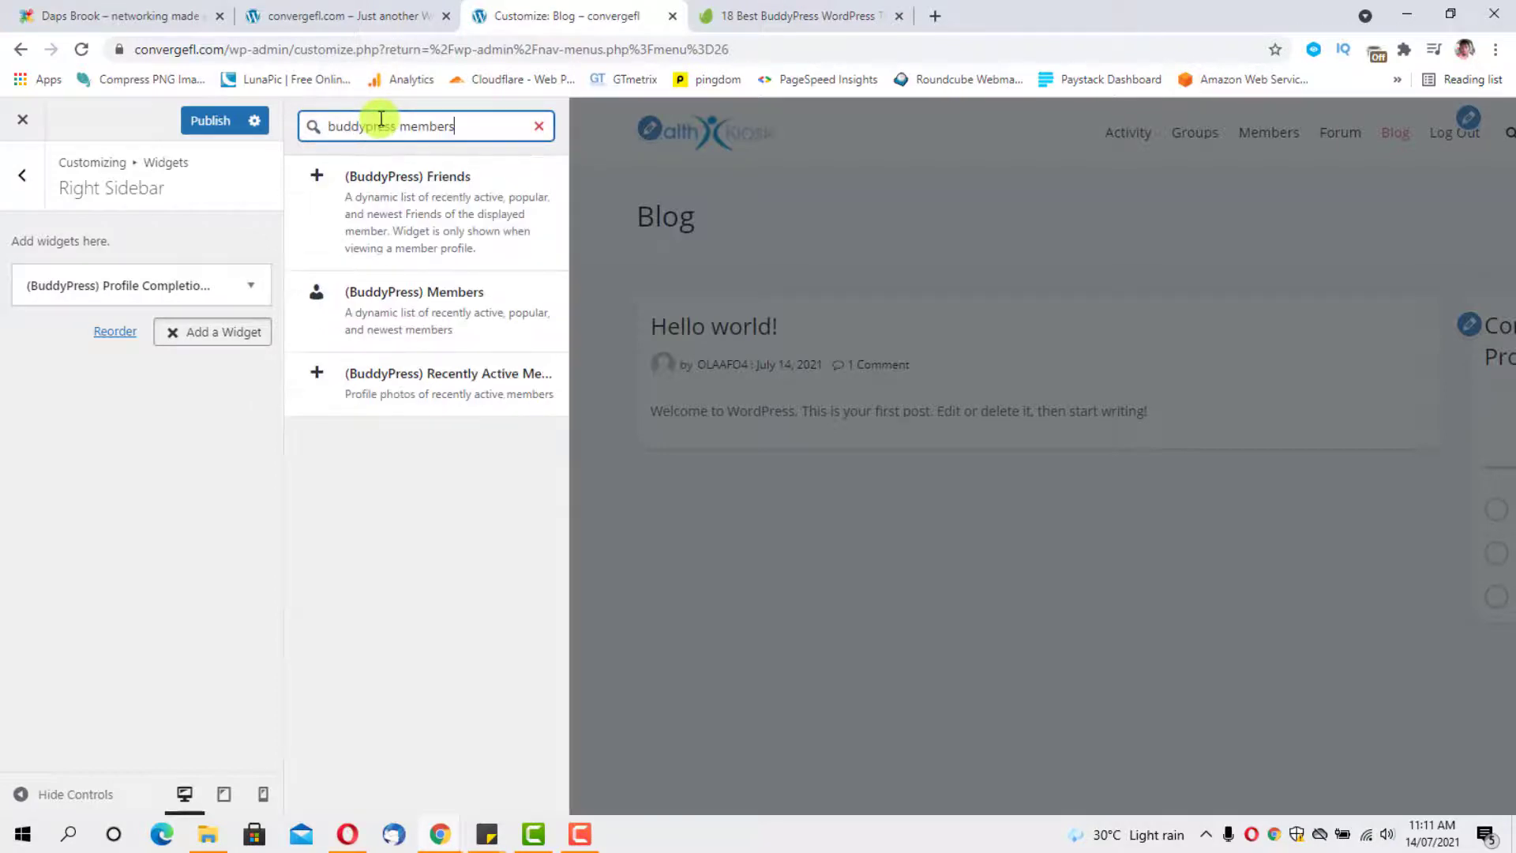
{"action": "left_click", "coordinate": [433, 200]}
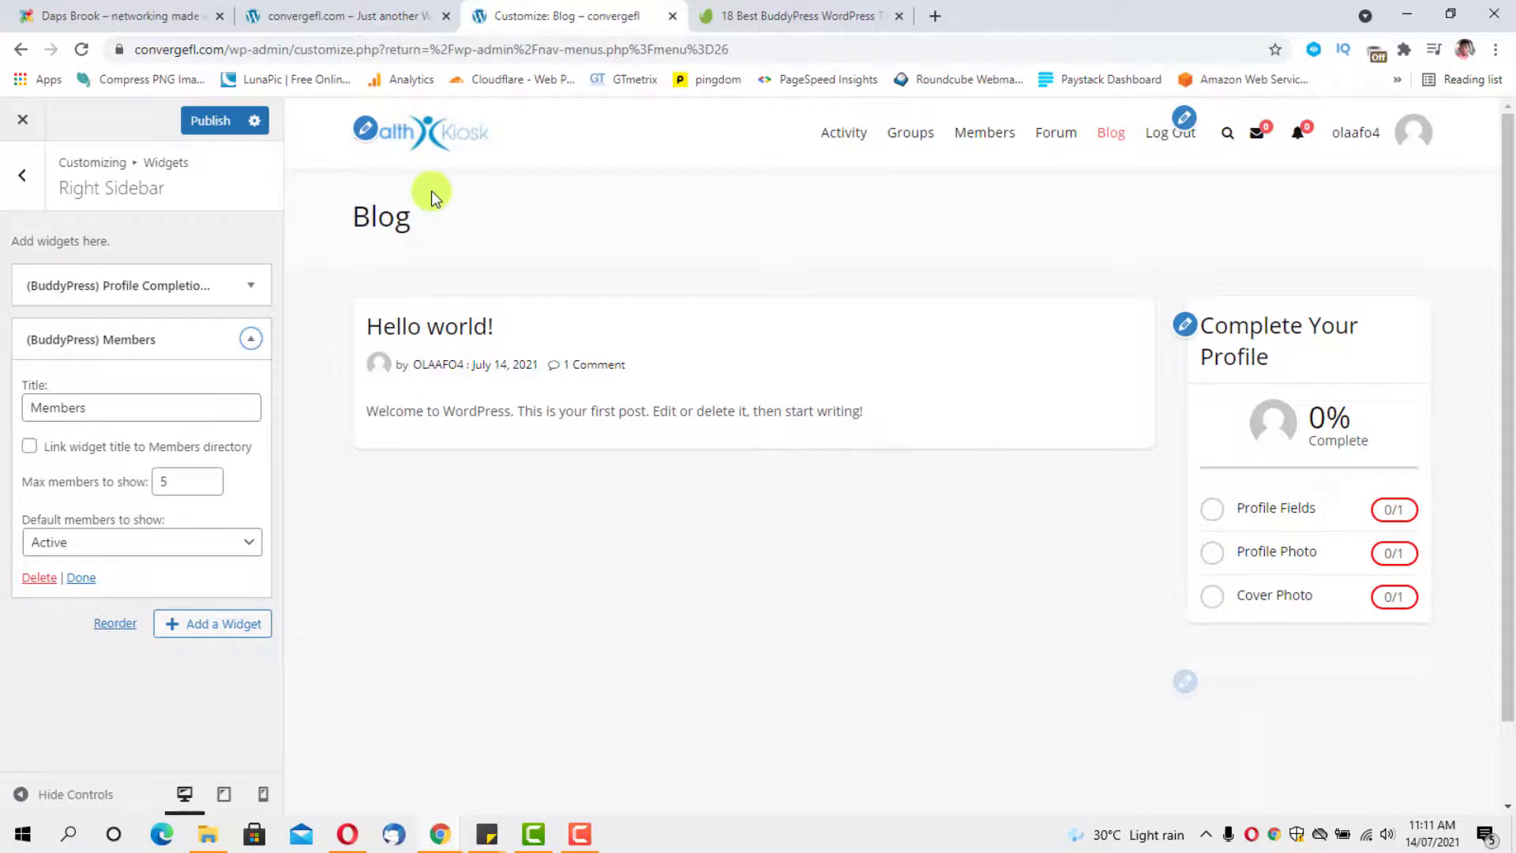
{"action": "double_click", "coordinate": [180, 483]}
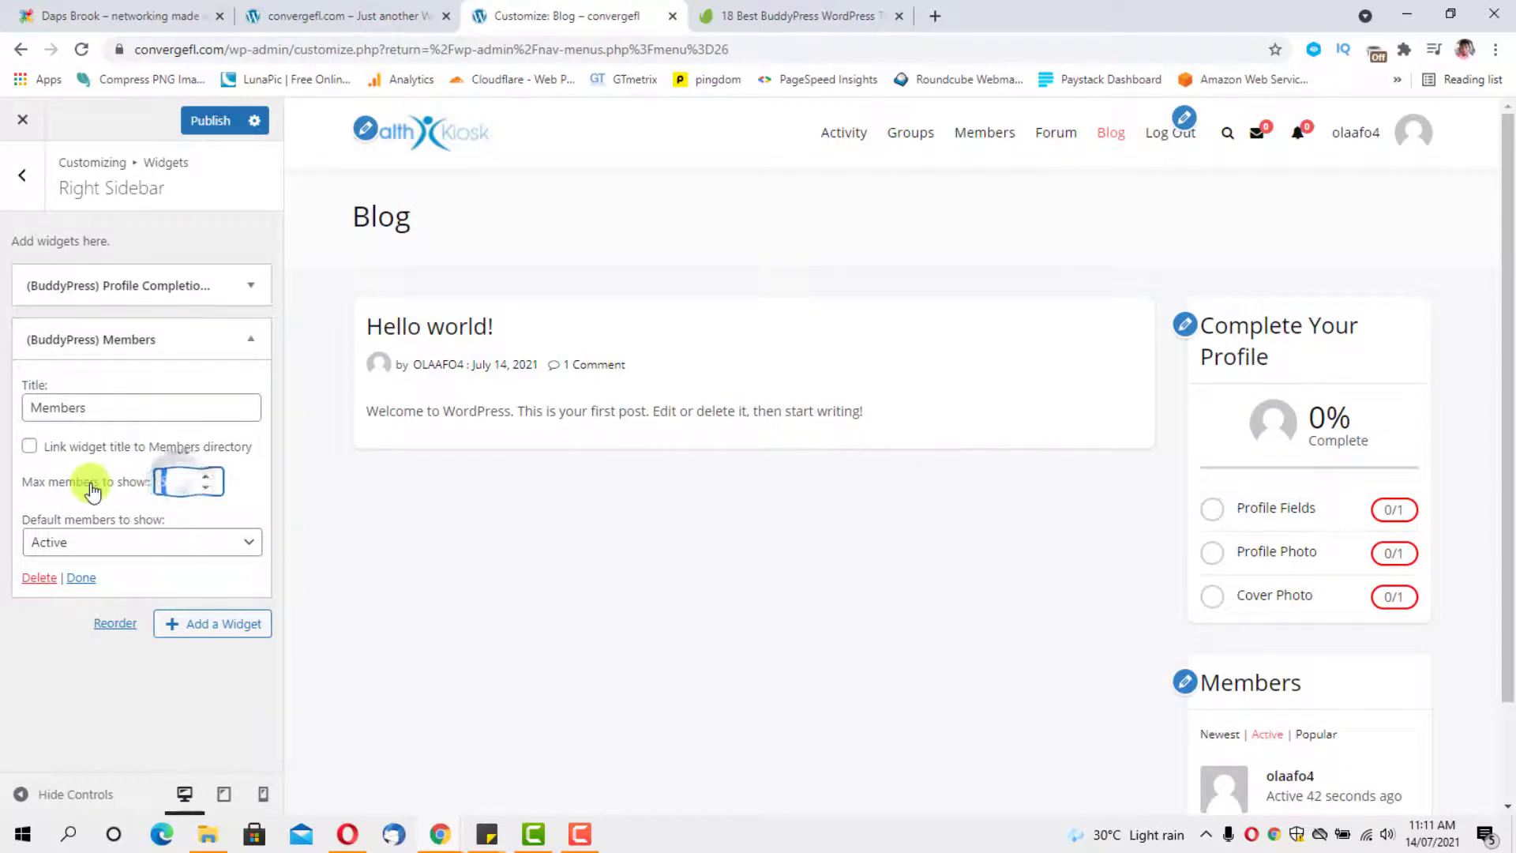
{"action": "type", "text": "10"}
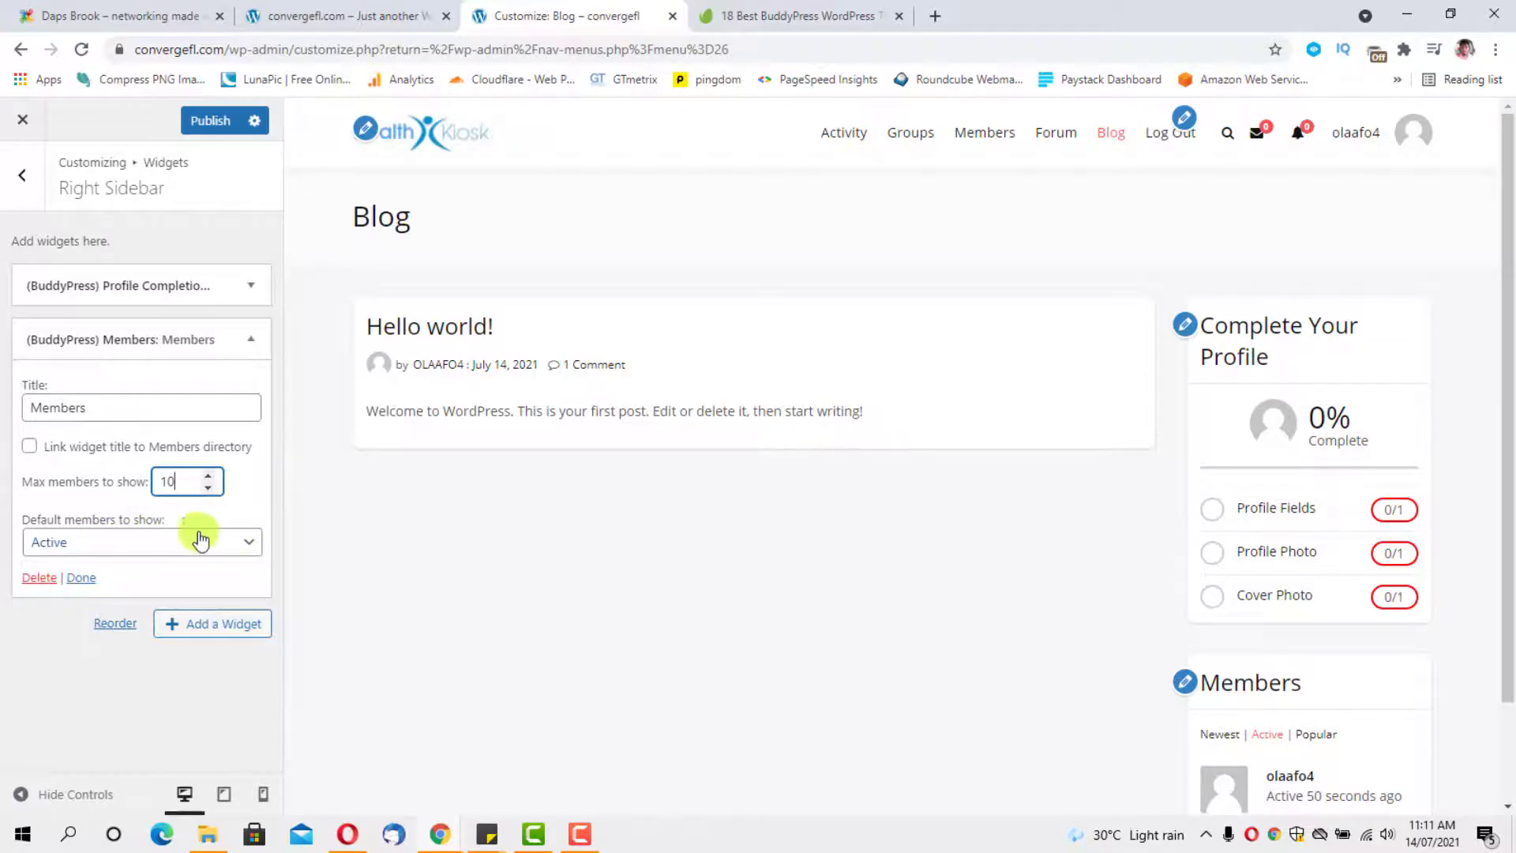
{"action": "left_click", "coordinate": [253, 339]}
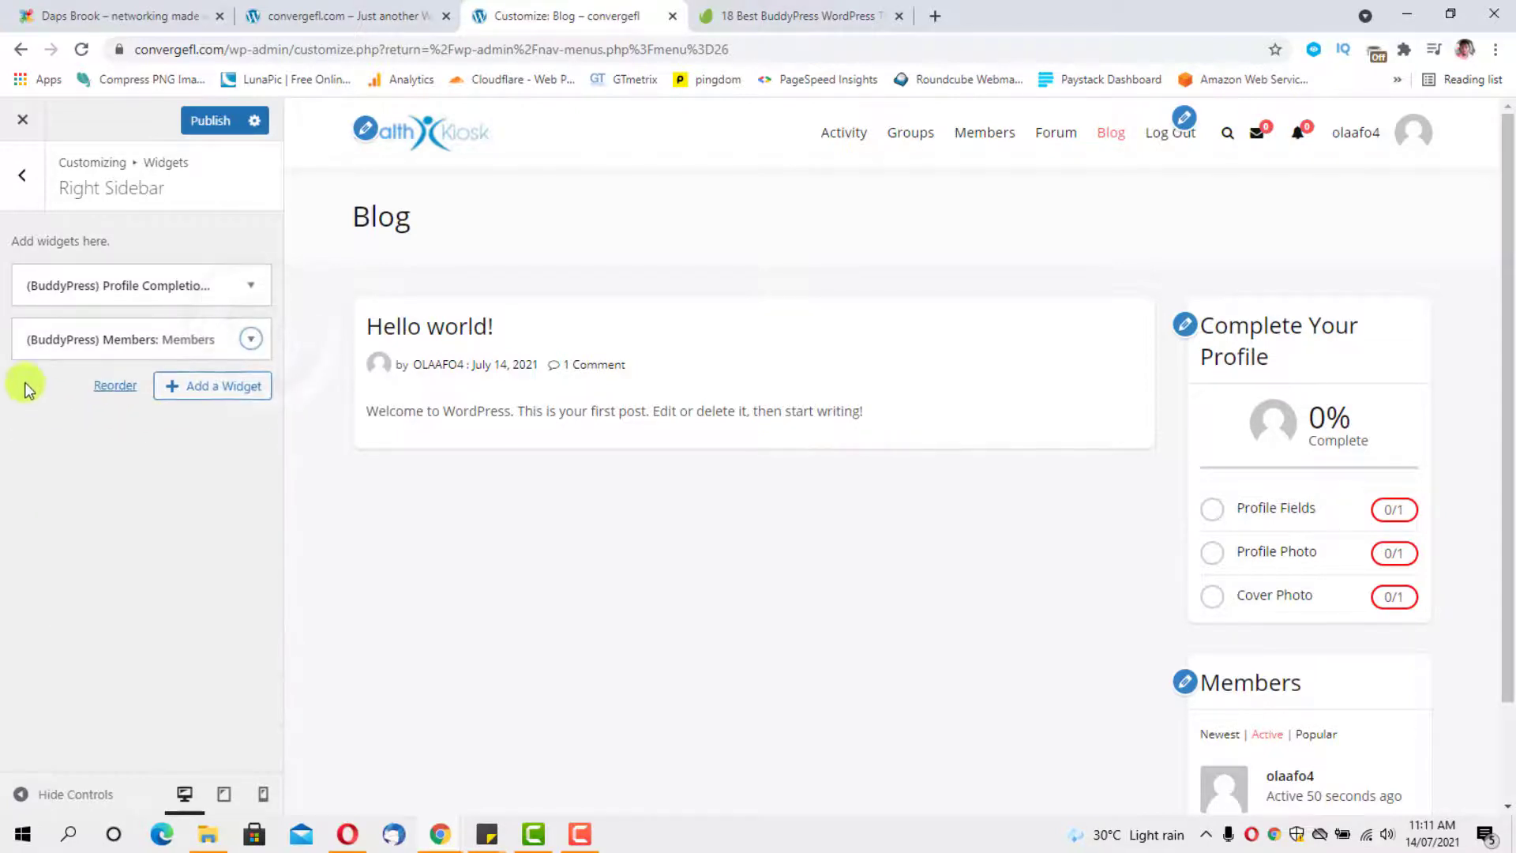
Remove the Archives, Categories and Meta widgets from the Left Sidebar.
{"action": "left_click", "coordinate": [24, 182]}
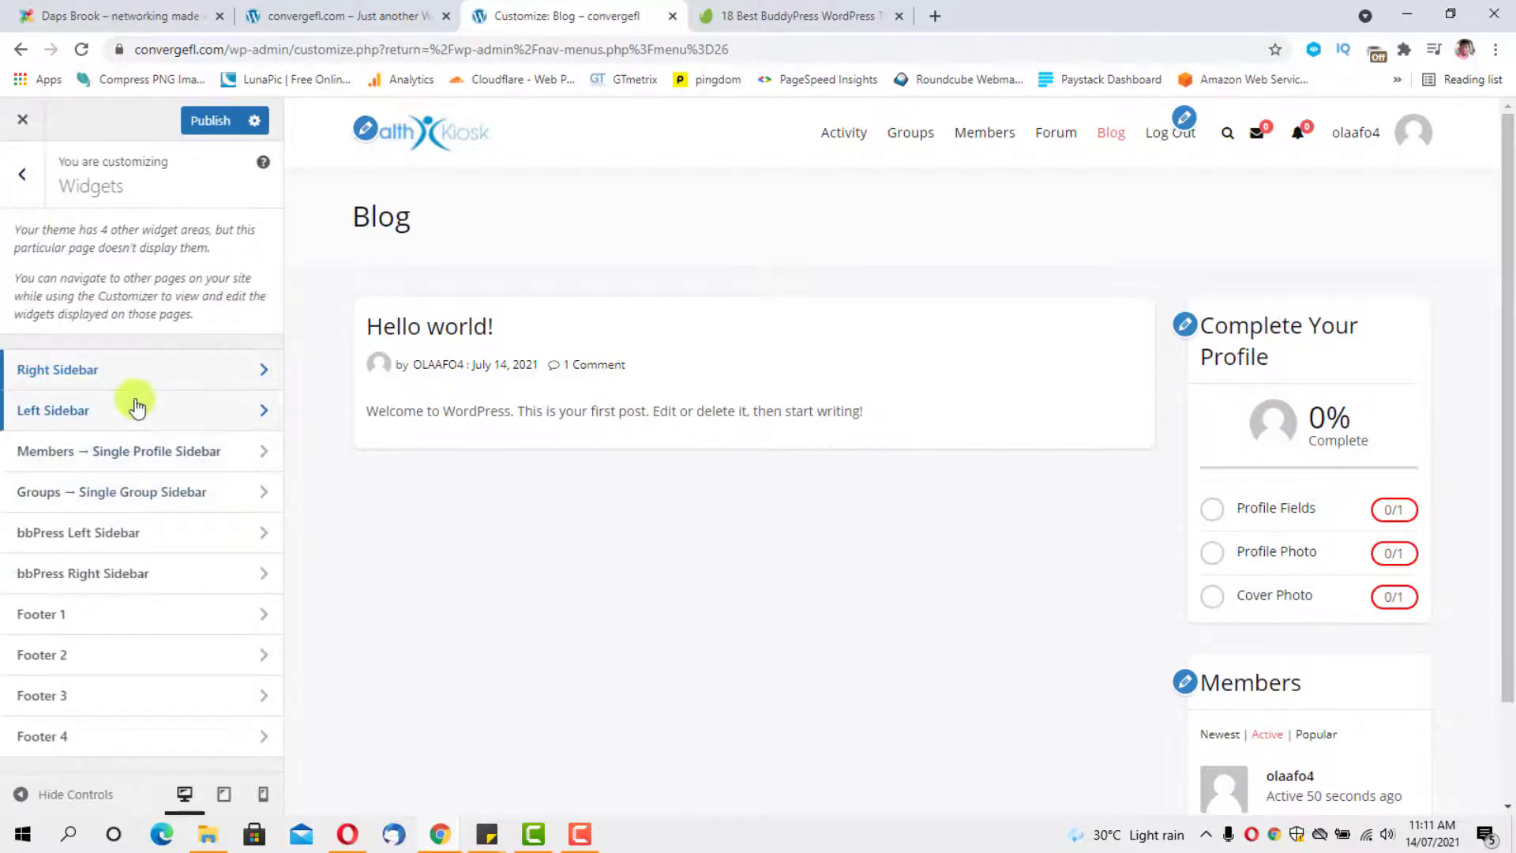
{"action": "left_click", "coordinate": [138, 406]}
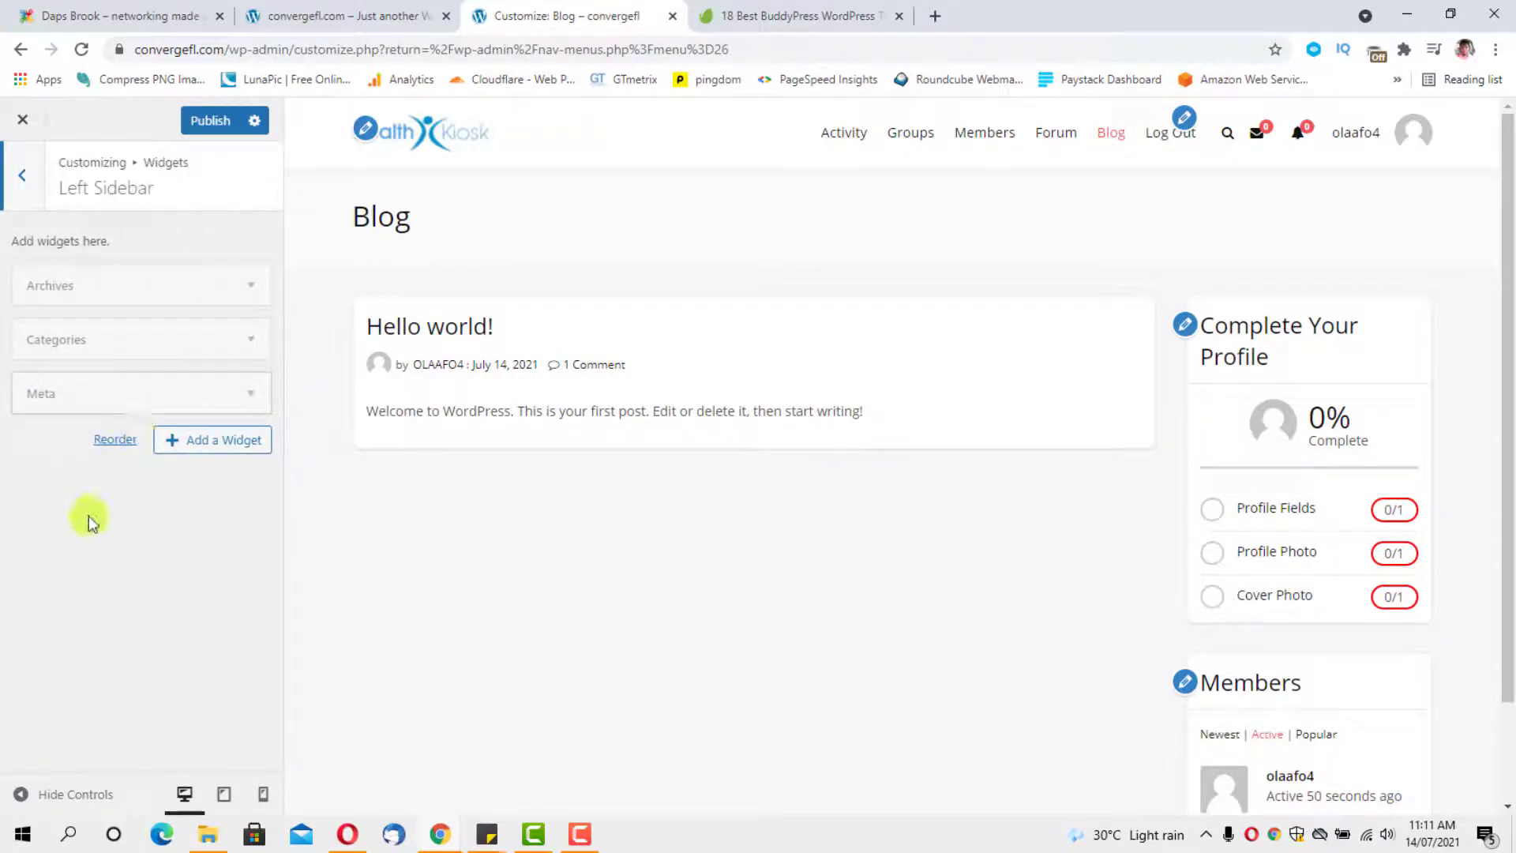
{"action": "left_click", "coordinate": [252, 285]}
{"action": "left_click", "coordinate": [50, 446]}
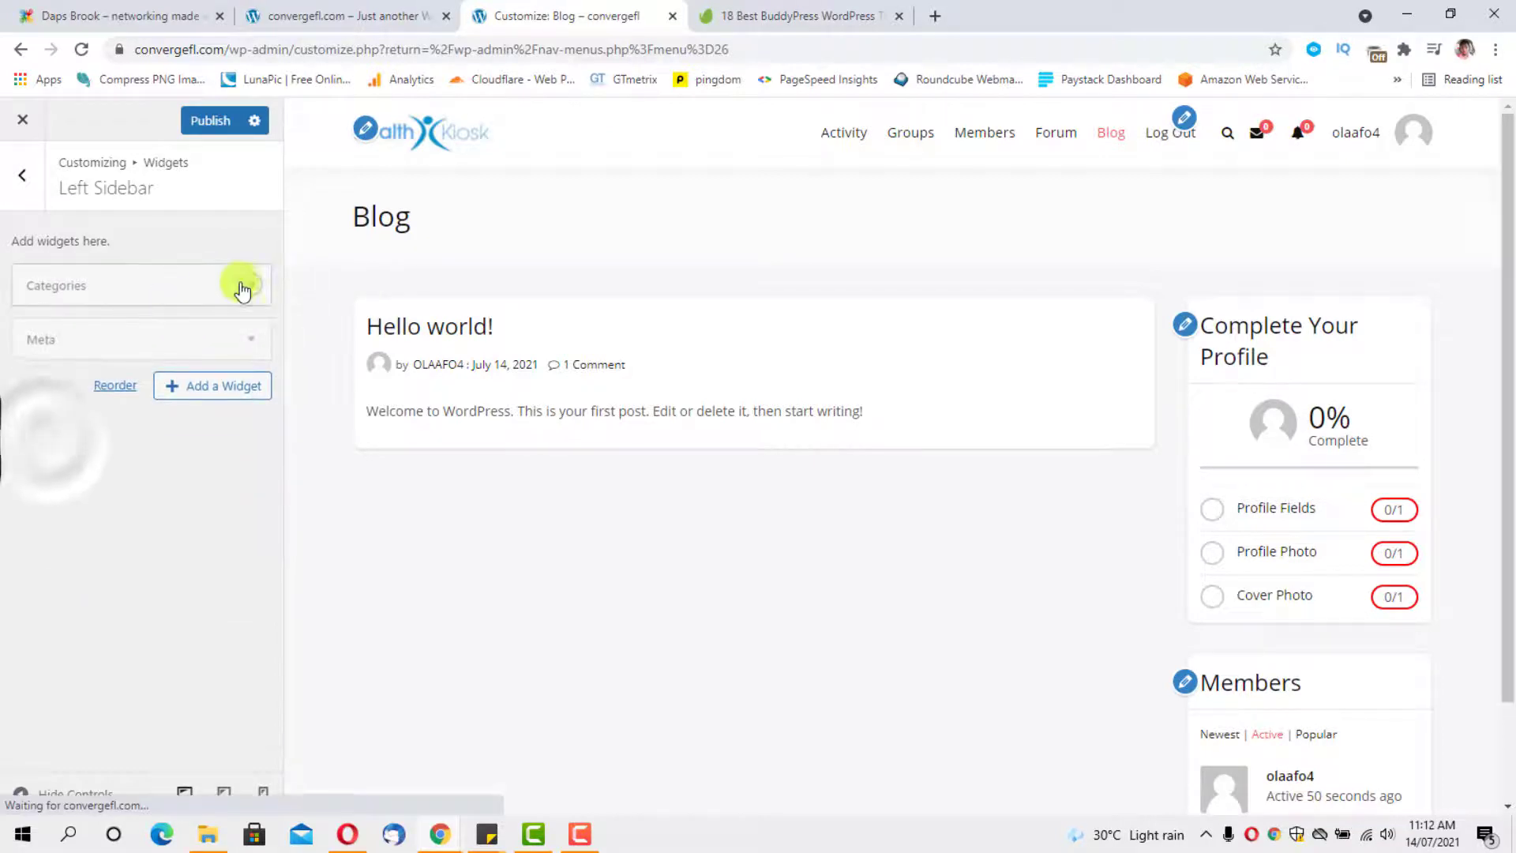
{"action": "left_click", "coordinate": [246, 285]}
{"action": "left_click", "coordinate": [50, 465]}
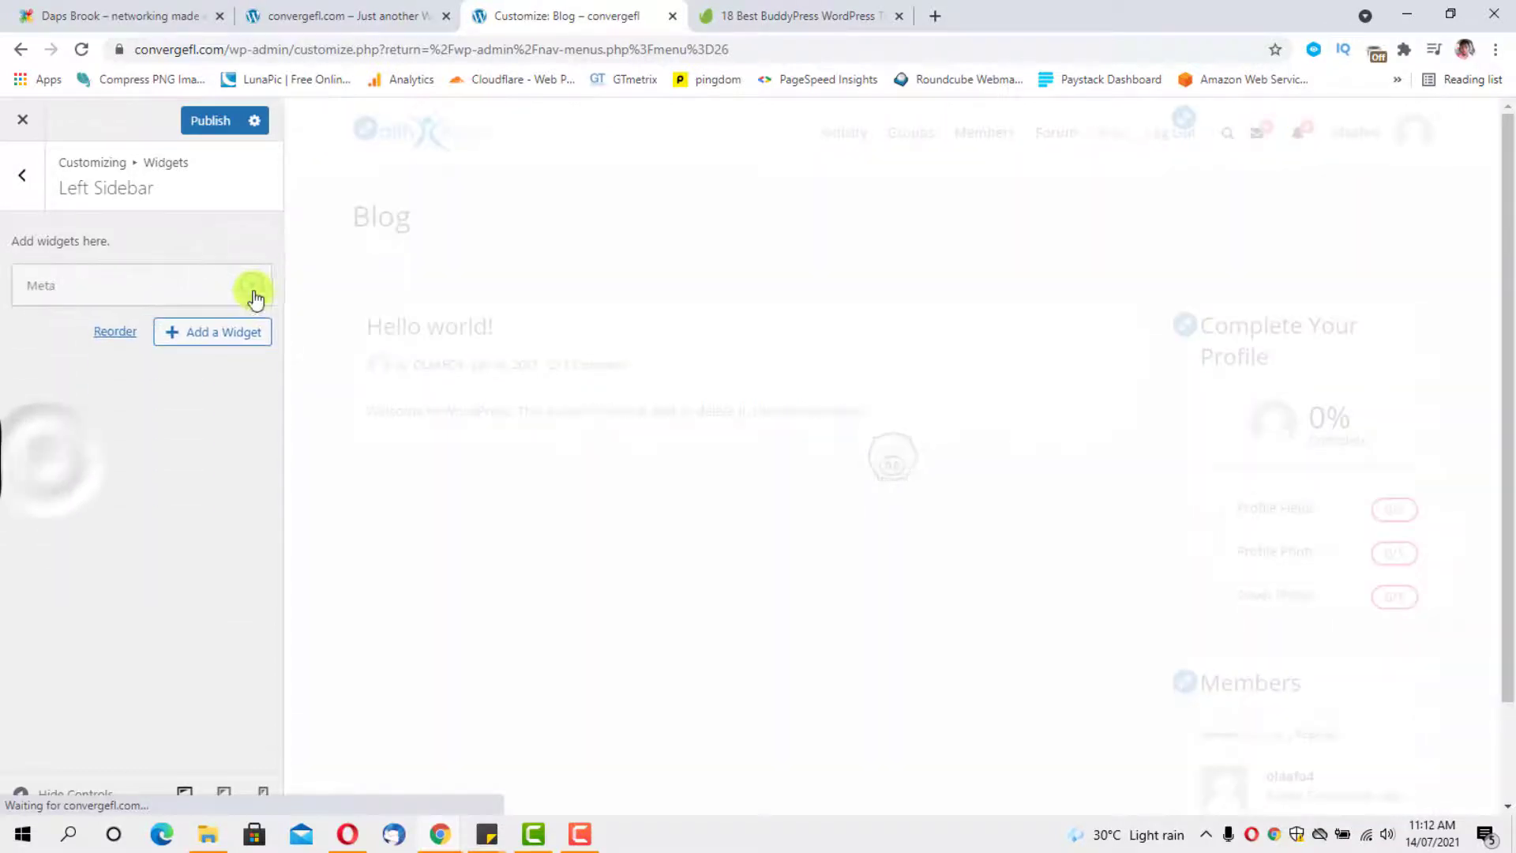
{"action": "left_click", "coordinate": [249, 285]}
{"action": "left_click", "coordinate": [40, 387]}
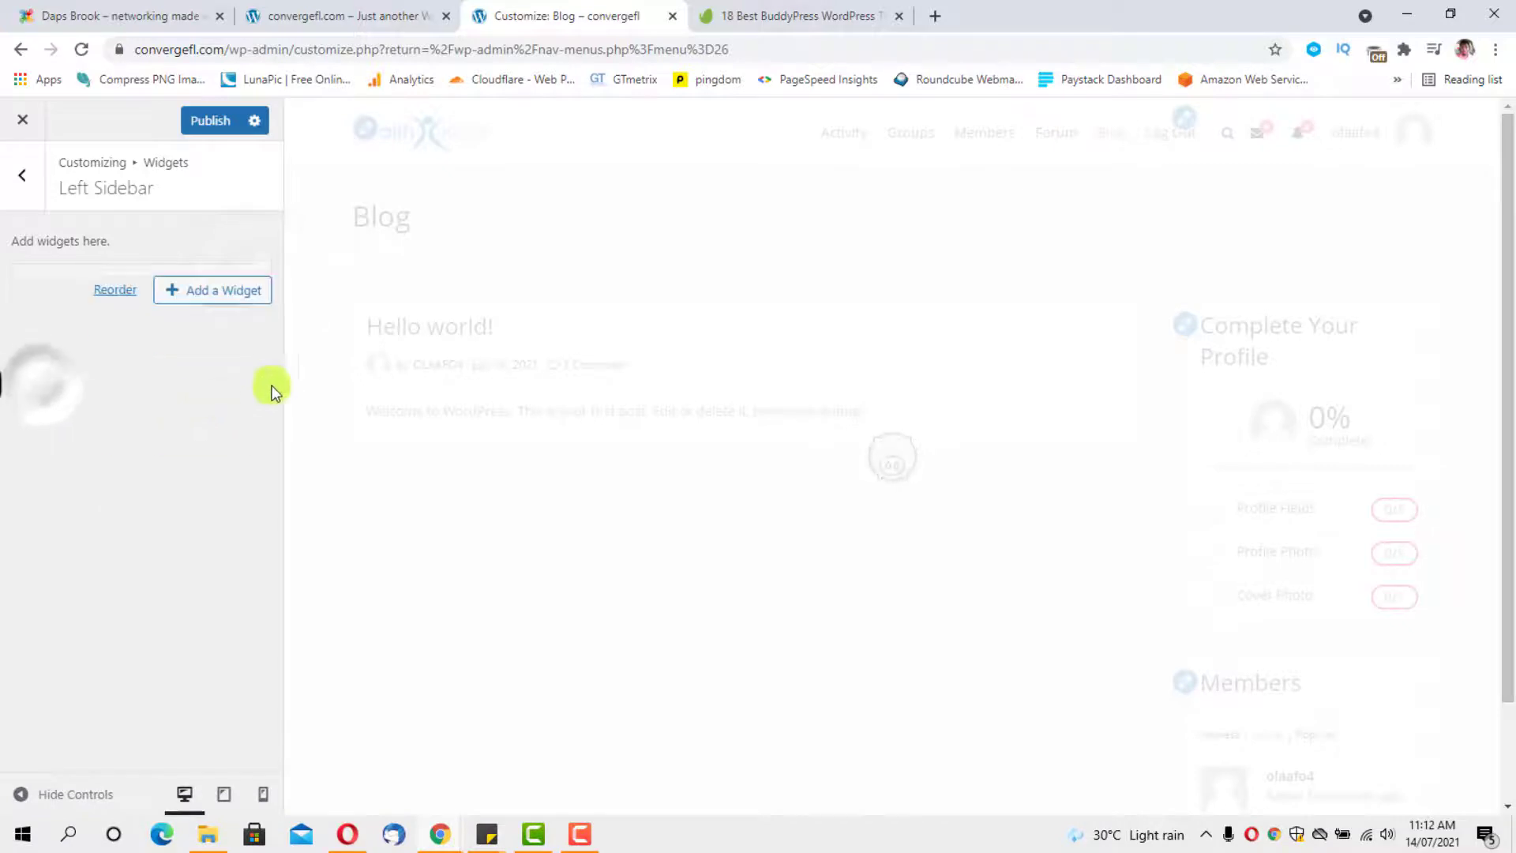
Add the BuddyPress Latest Activities widget to the Left Sidebar, keeping its default settings.
{"action": "left_click", "coordinate": [225, 283]}
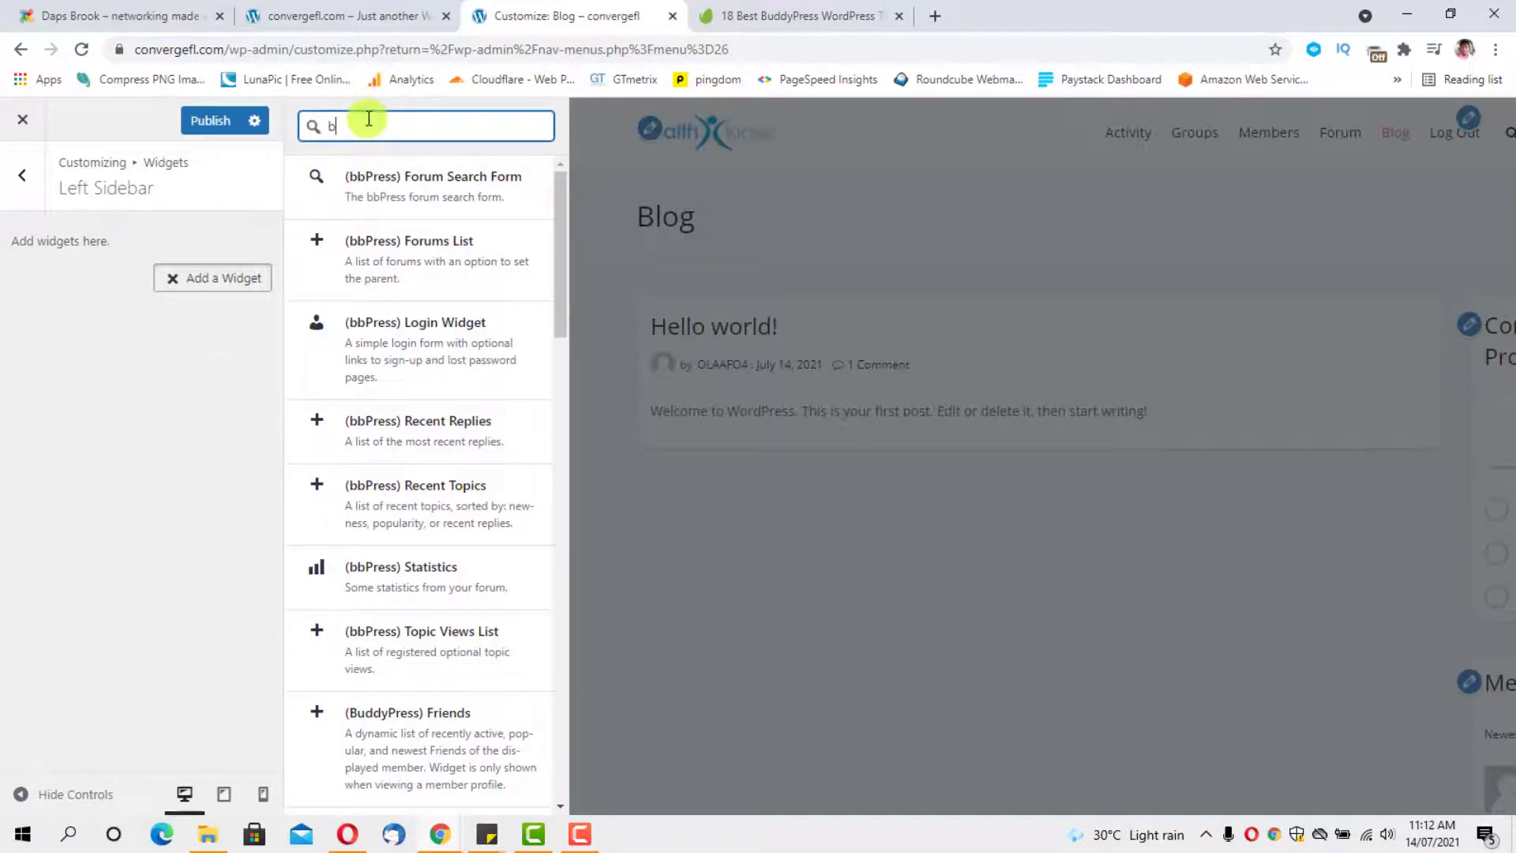
{"action": "type", "text": "buddypress"}
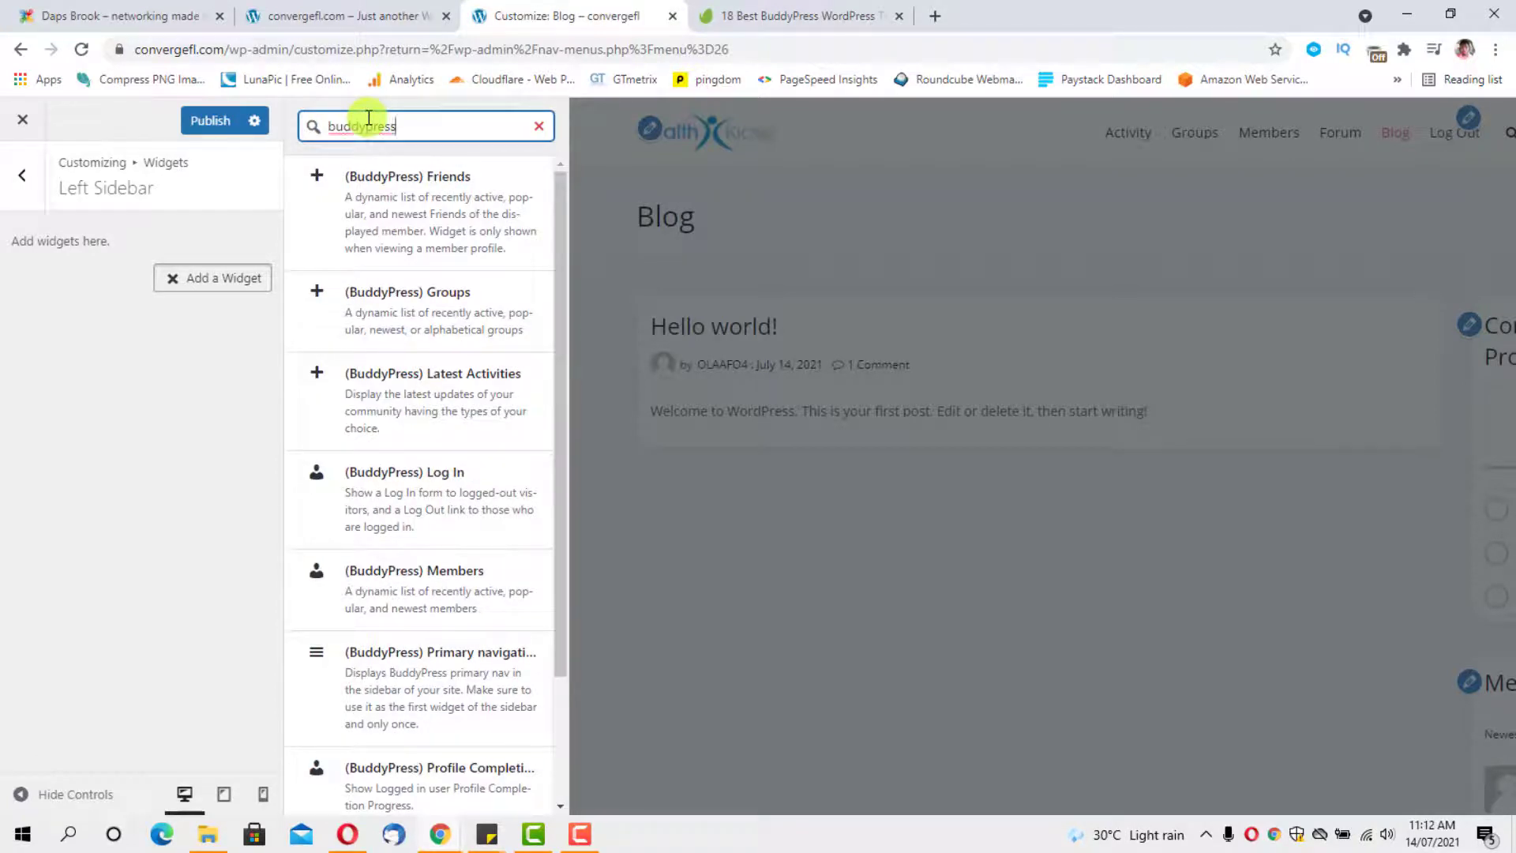
{"action": "left_click", "coordinate": [455, 393]}
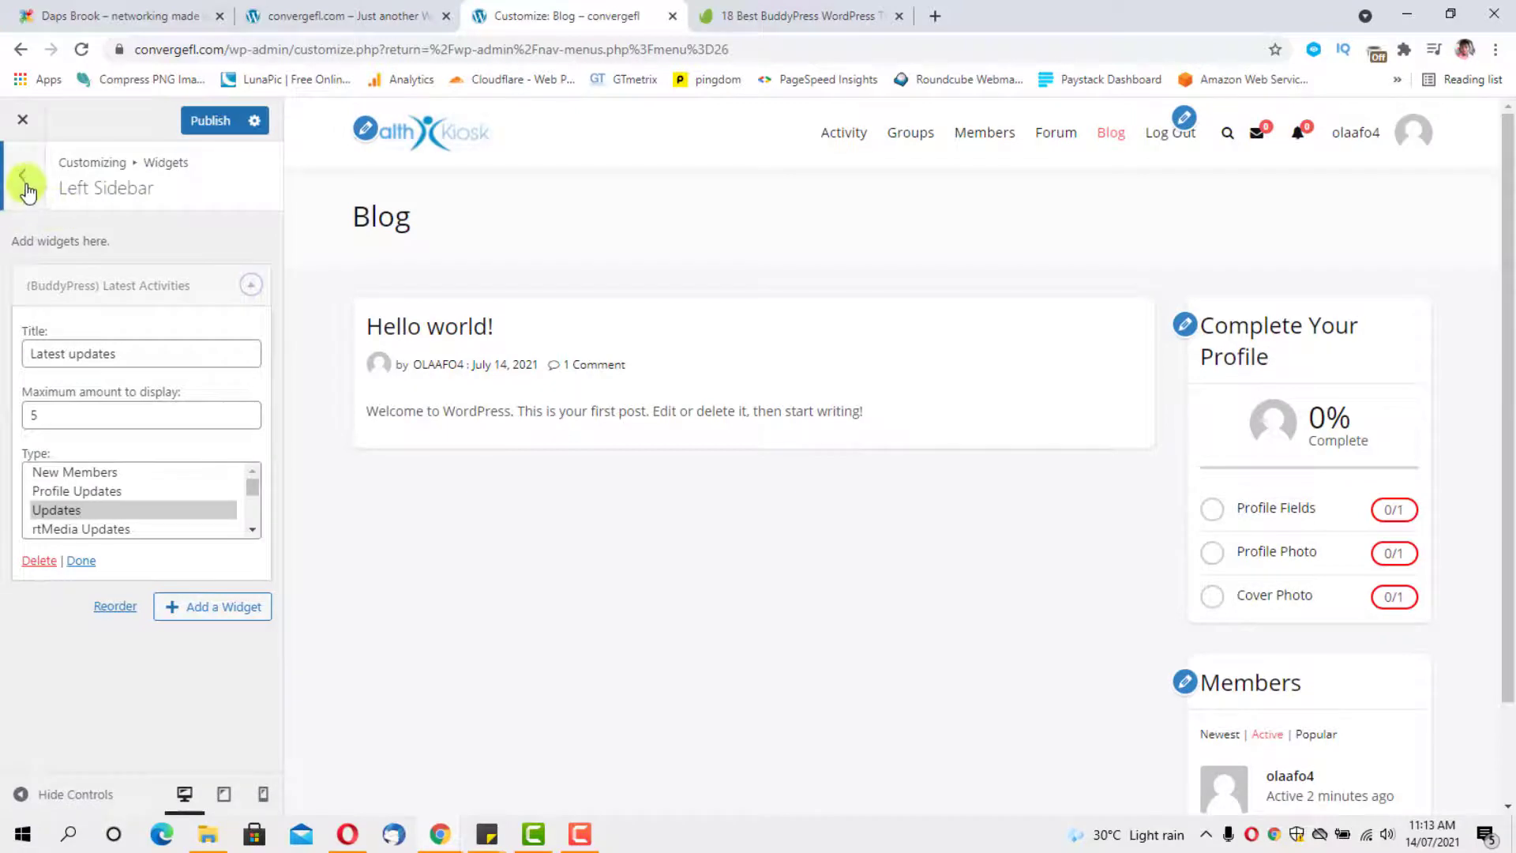
{"action": "left_click", "coordinate": [251, 285]}
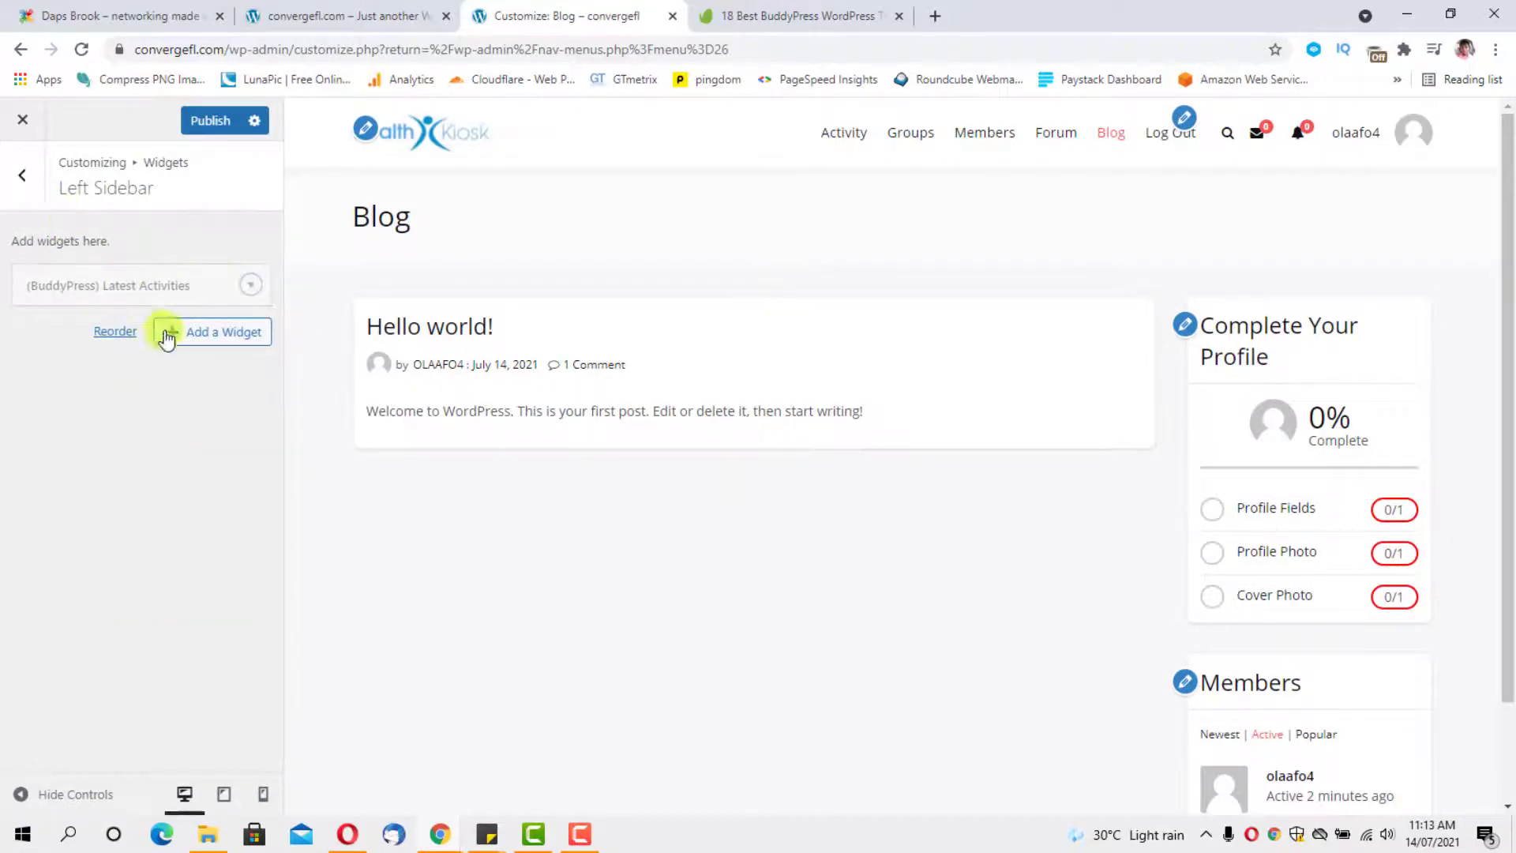
{"action": "left_click", "coordinate": [114, 333]}
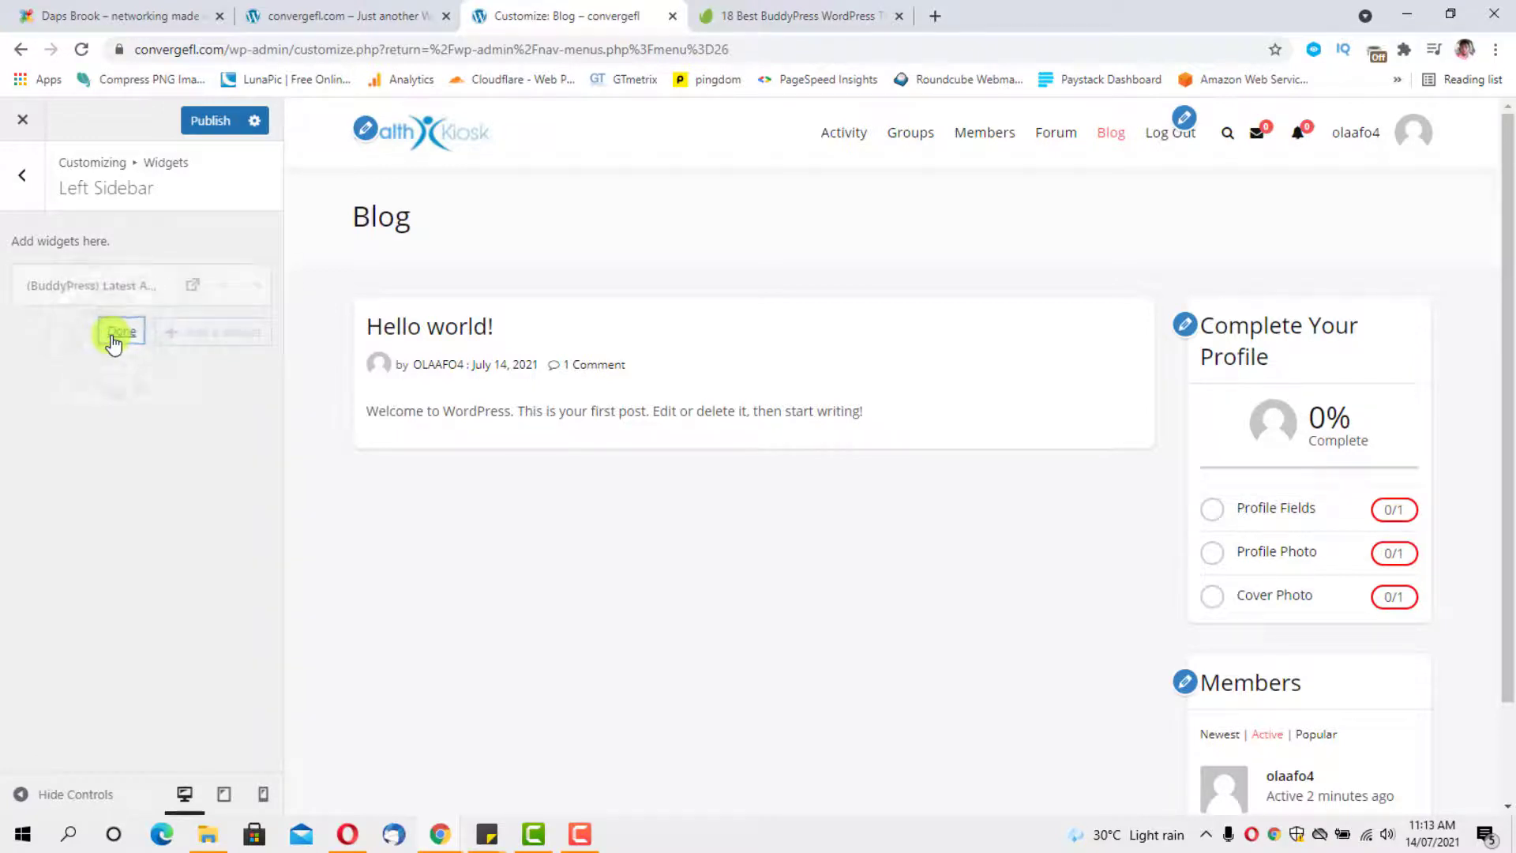
{"action": "left_click", "coordinate": [118, 332]}
Add the BuddyPress Who's Online widget to the Left Sidebar below the Latest Activities widget.
{"action": "left_click", "coordinate": [241, 335]}
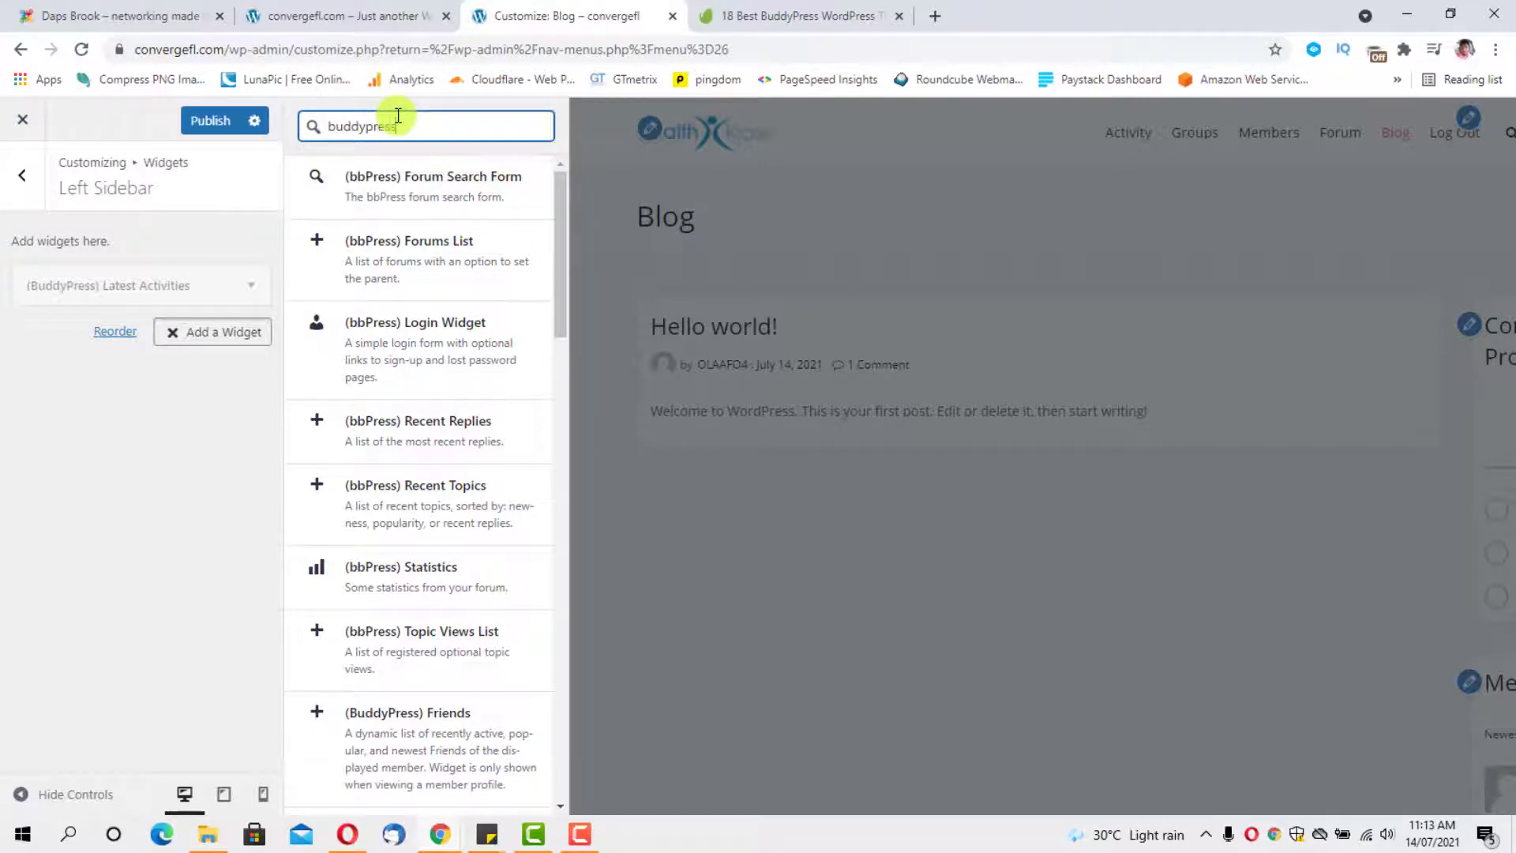
{"action": "type", "text": "buddypress"}
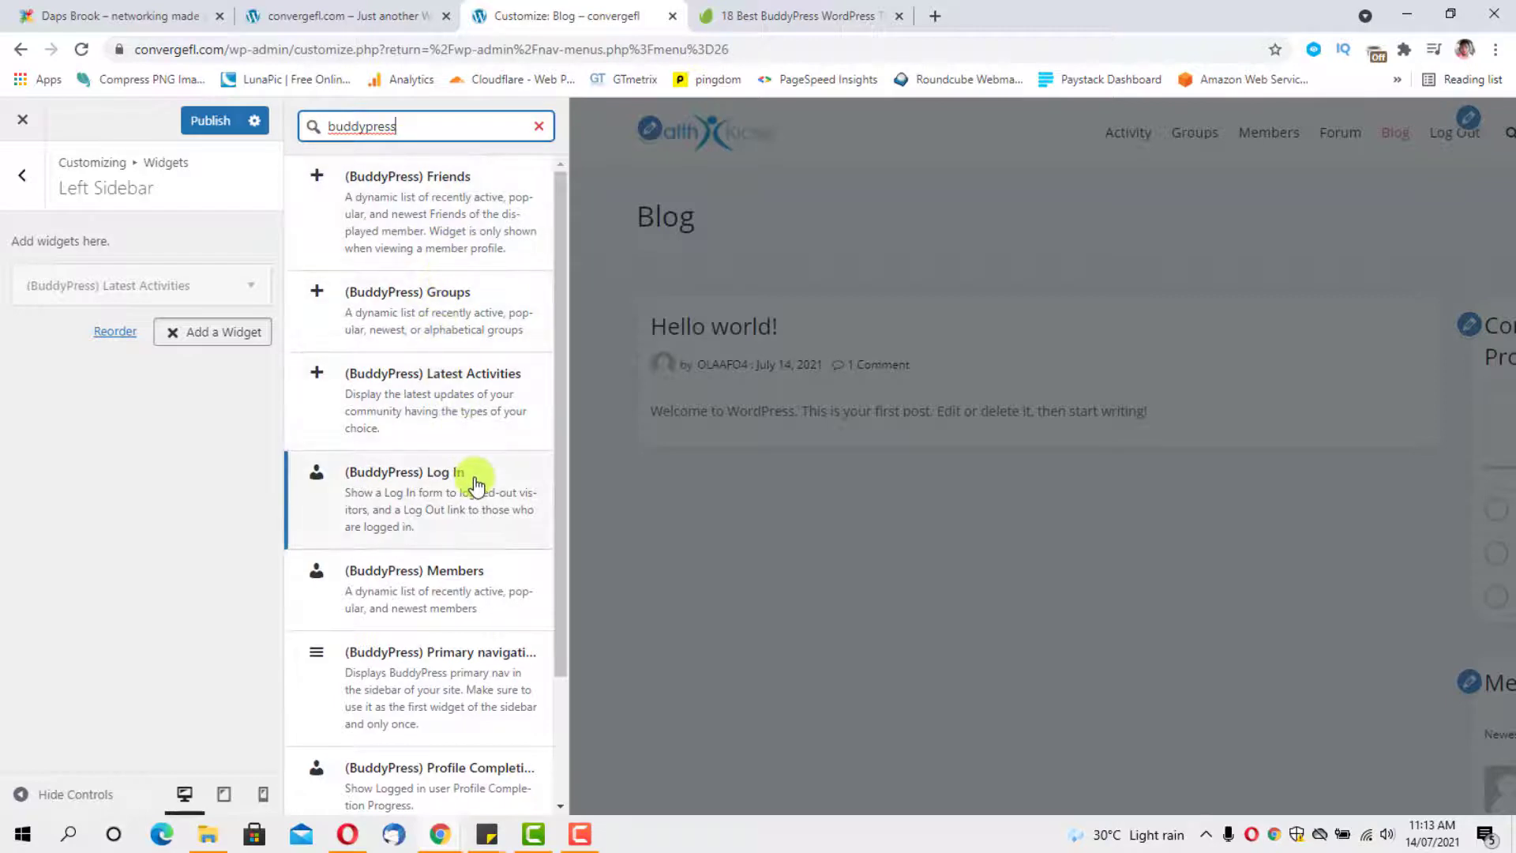
{"action": "scroll", "coordinate": [476, 482], "scroll_direction": "down", "scroll_amount": 1}
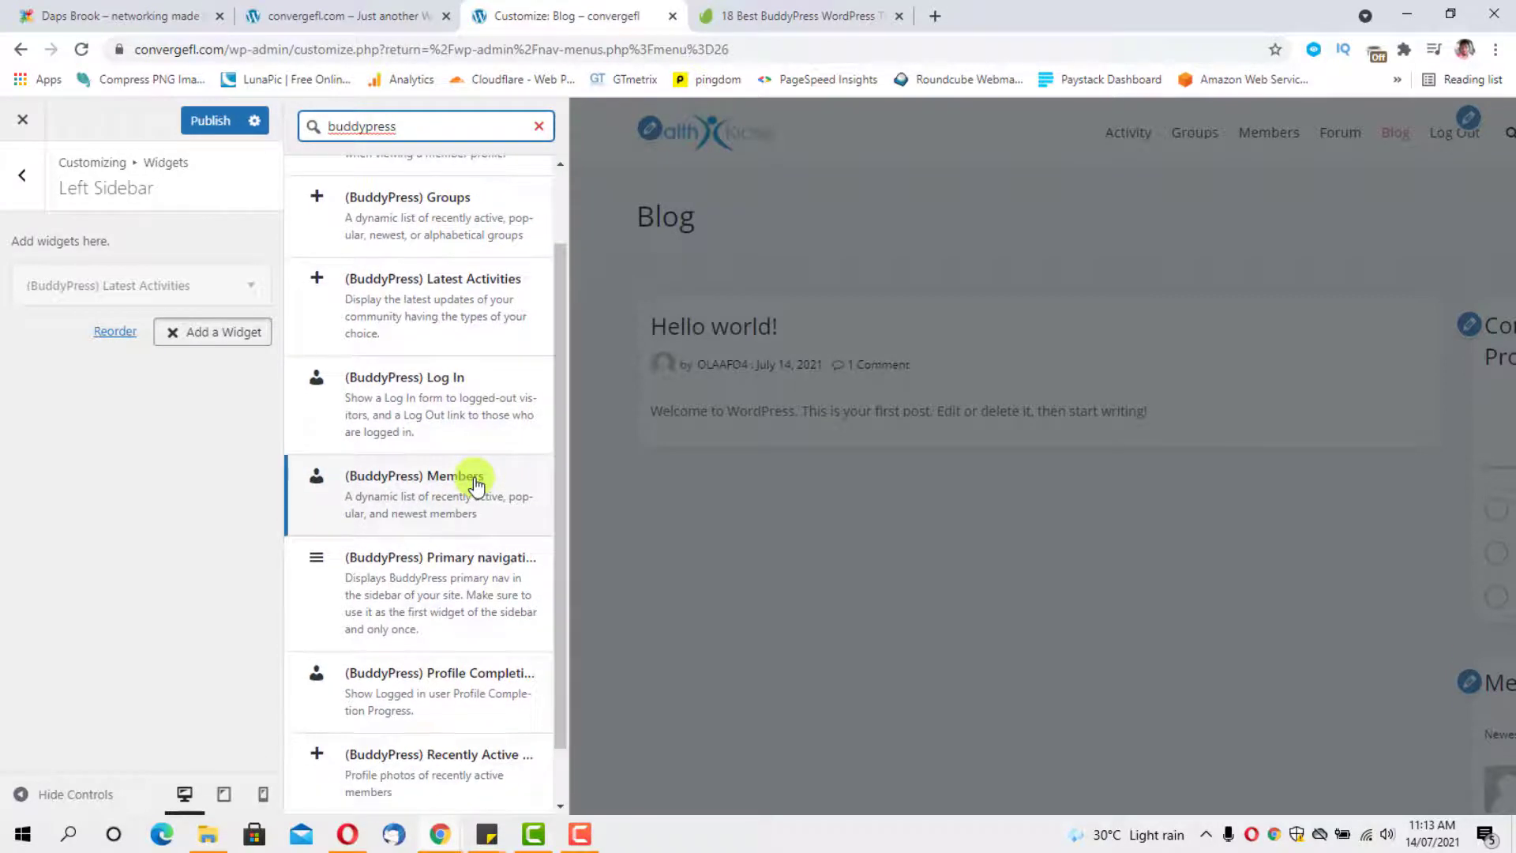
{"action": "scroll", "coordinate": [473, 483], "scroll_direction": "down", "scroll_amount": 1}
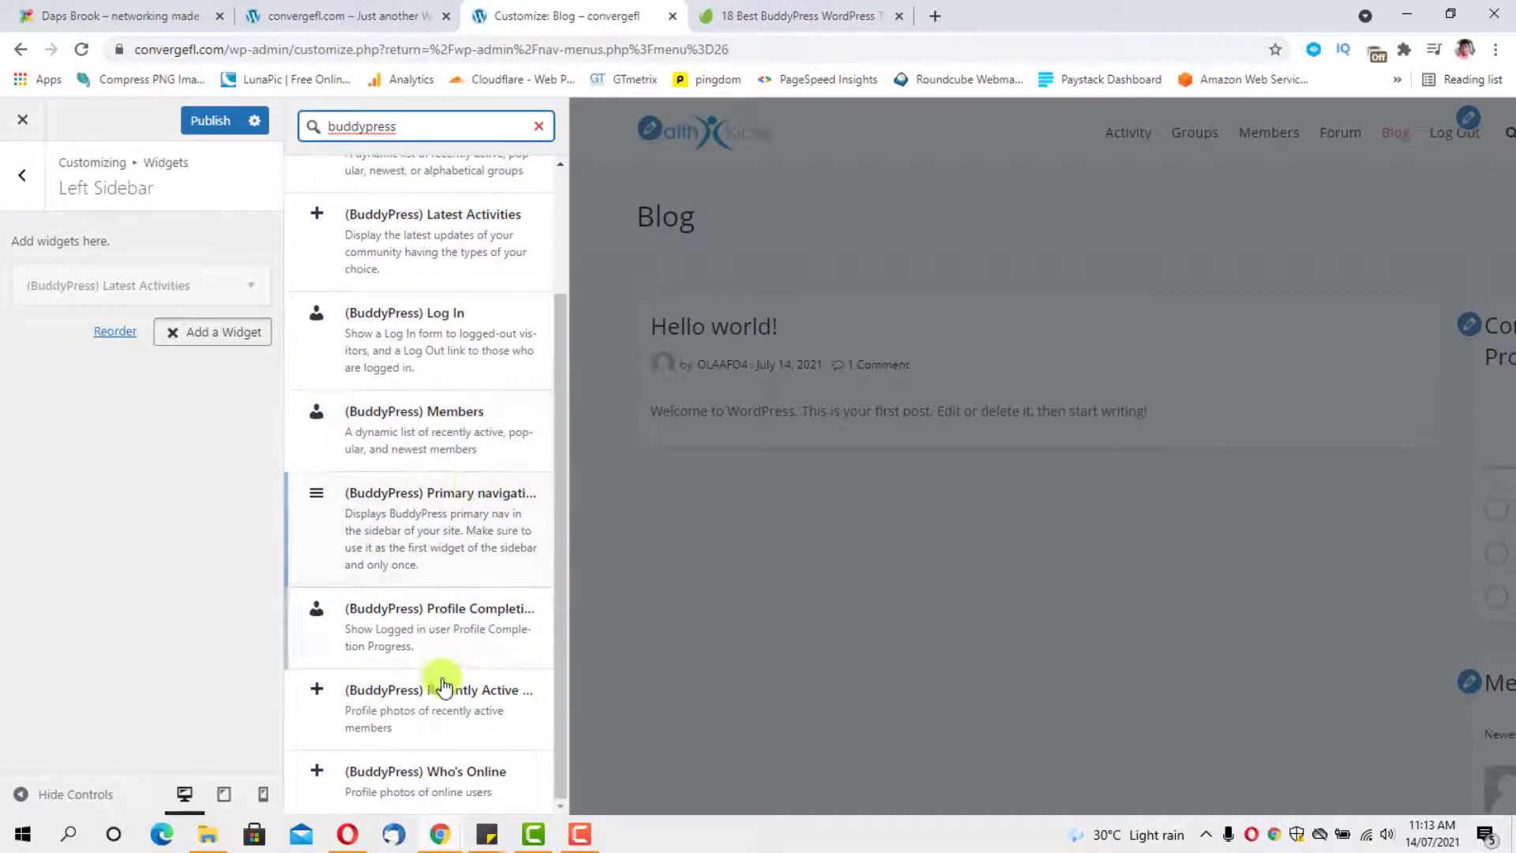
{"action": "left_click", "coordinate": [473, 788]}
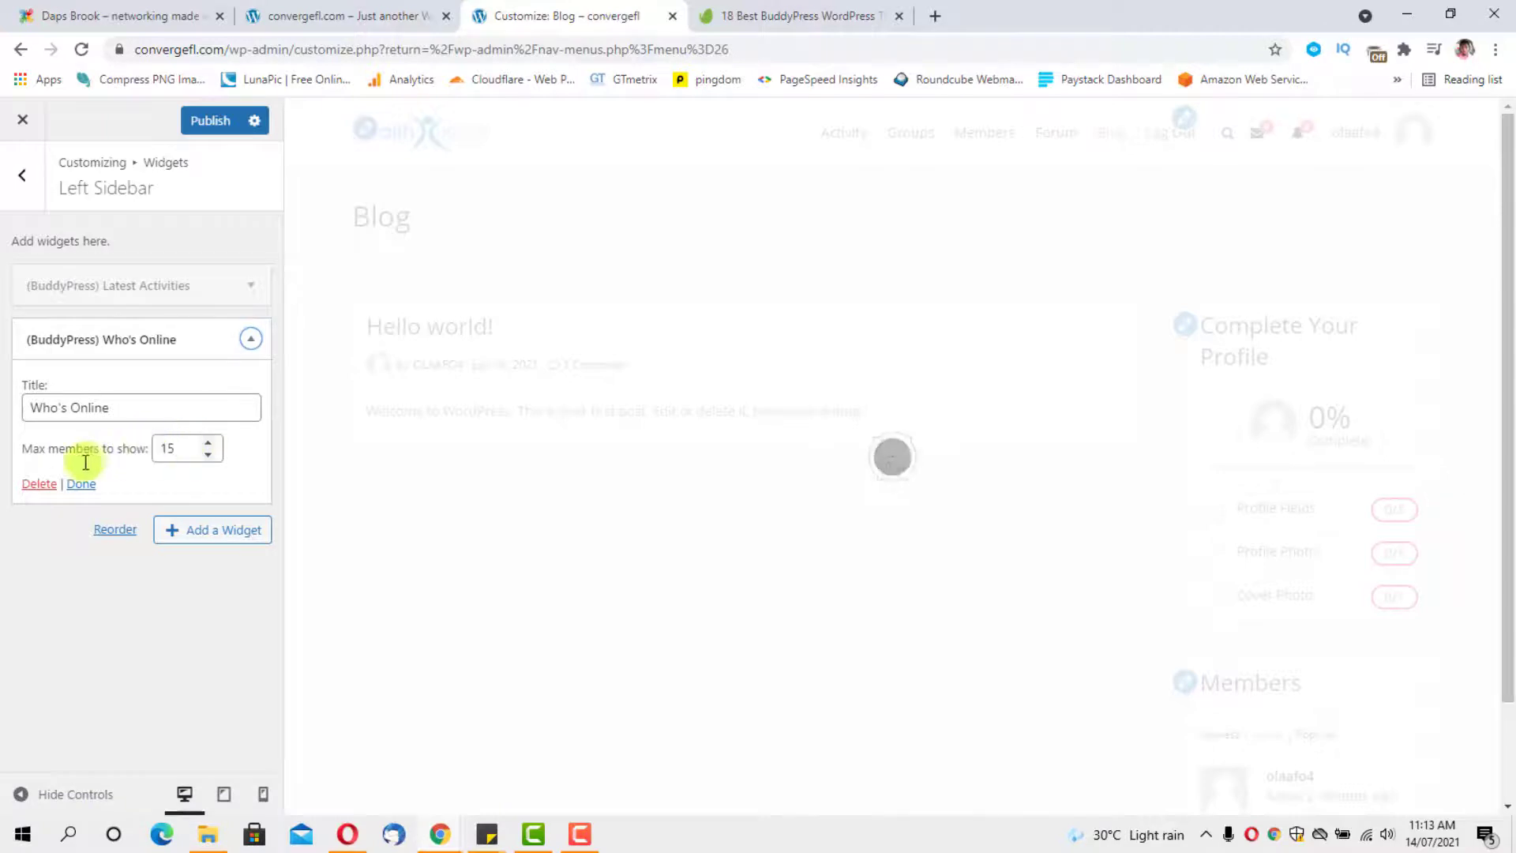
{"action": "left_click", "coordinate": [251, 345]}
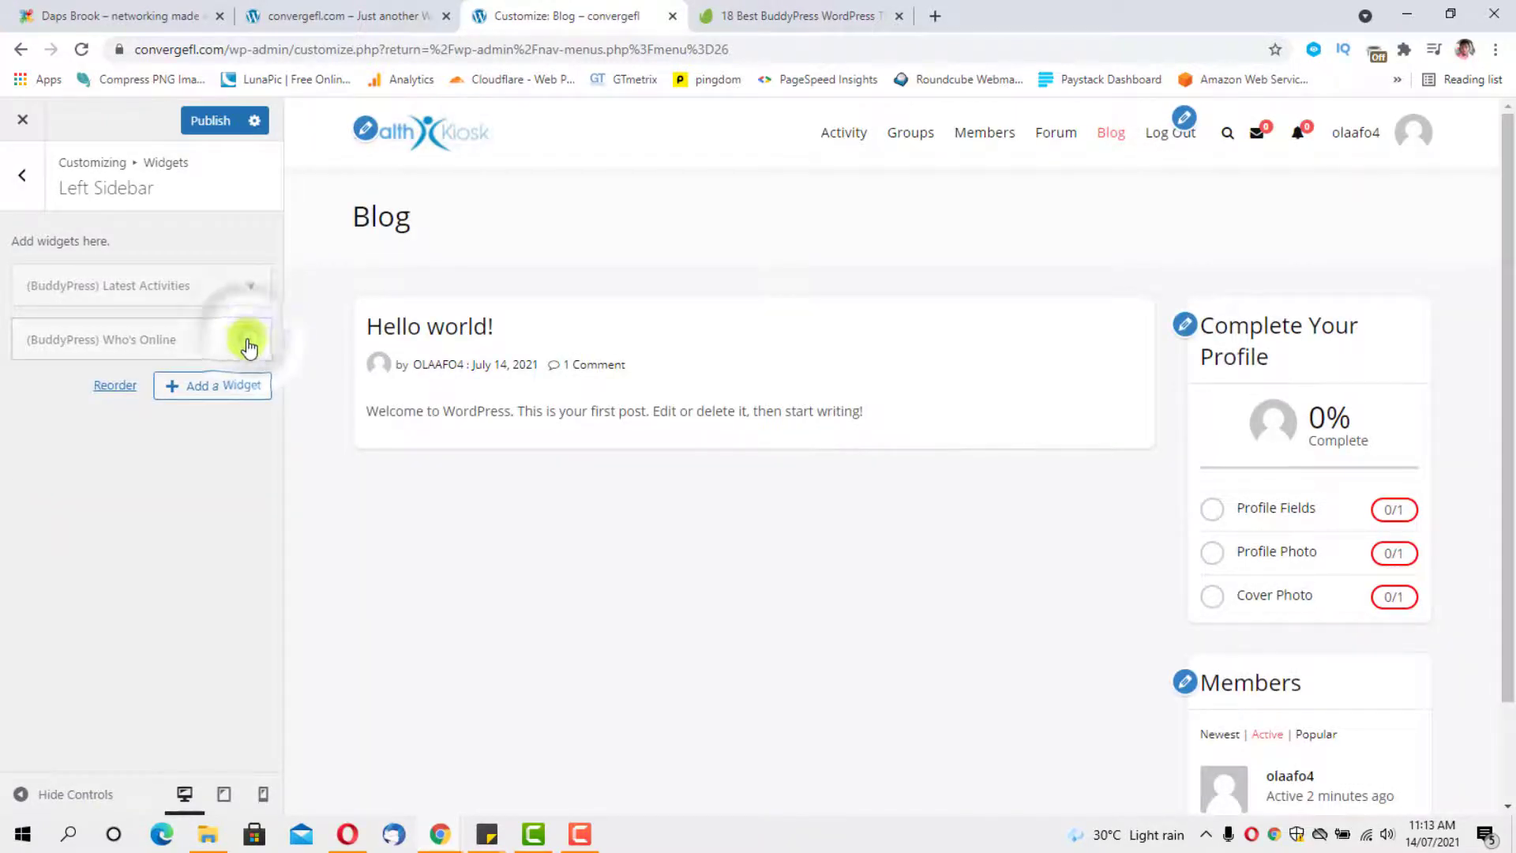
Add the BuddyPress Groups widget to the Left Sidebar and publish the widget changes.
{"action": "left_click", "coordinate": [198, 387]}
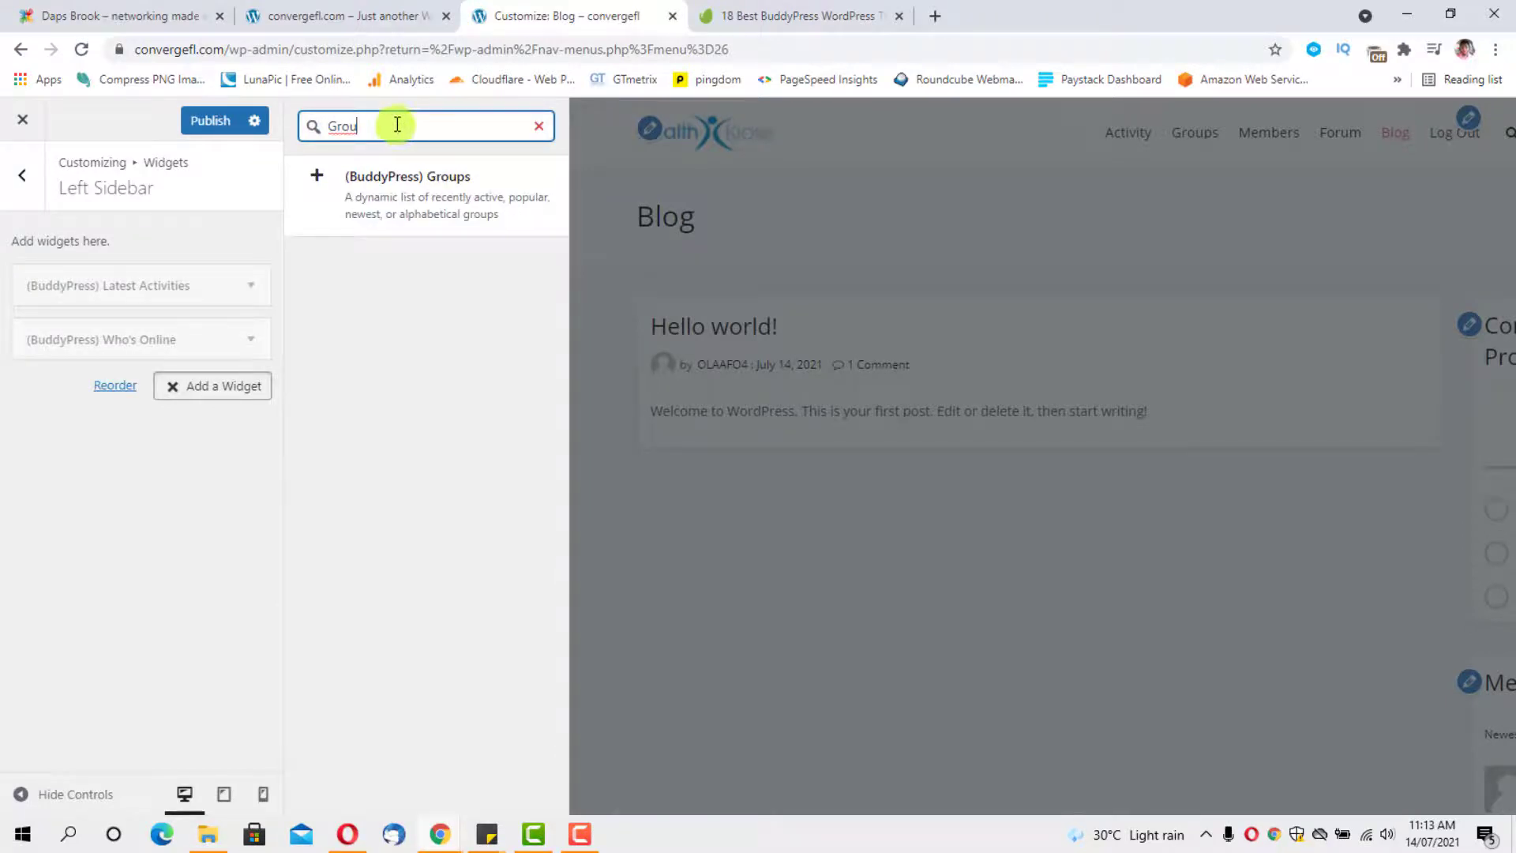
{"action": "left_click", "coordinate": [424, 197]}
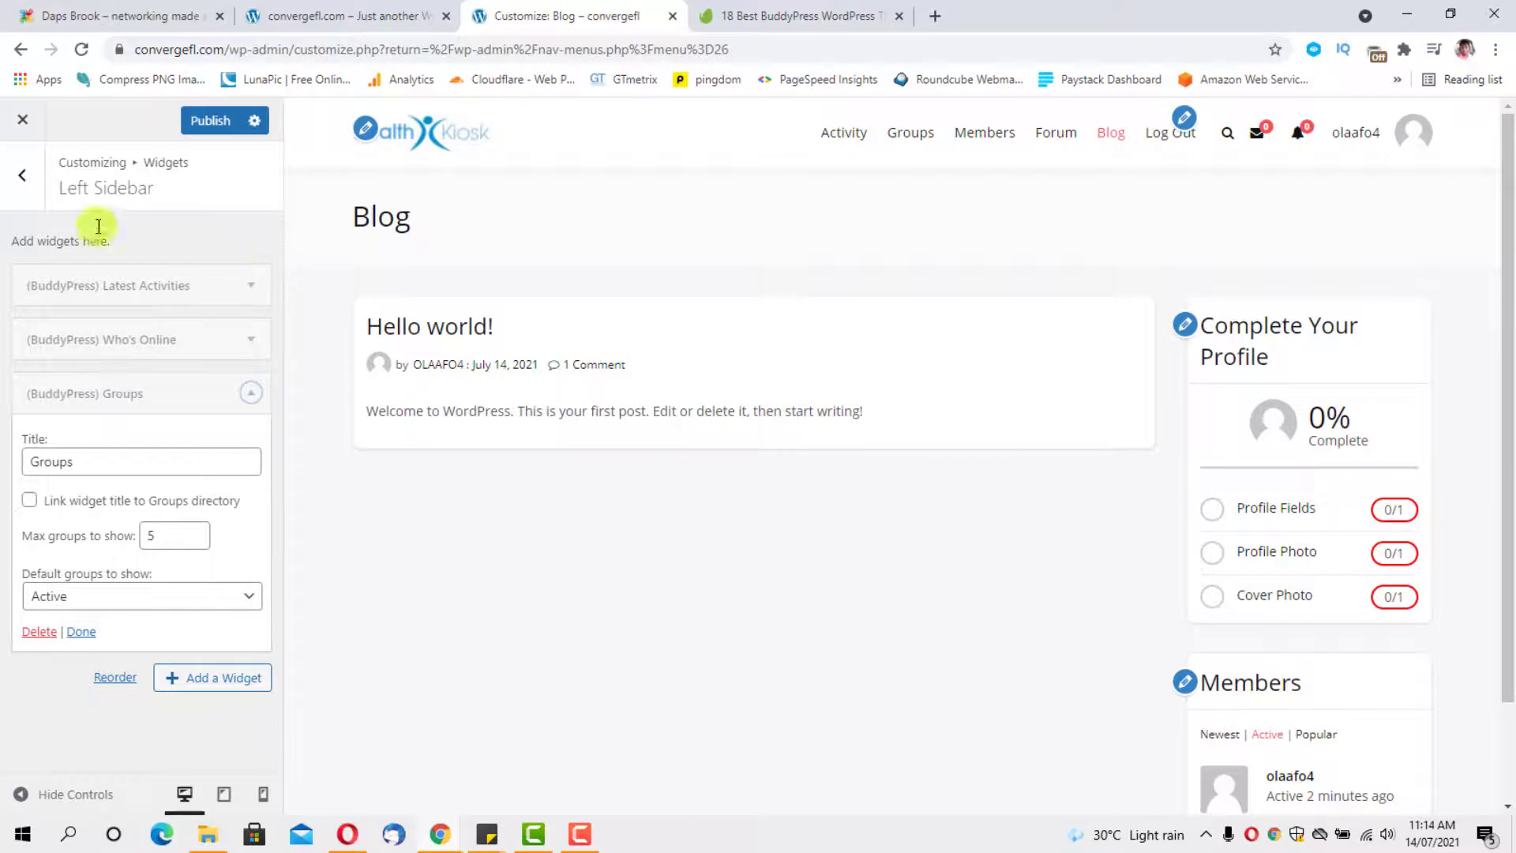
{"action": "left_click", "coordinate": [207, 124]}
Reload the live site's front page to check its logo and sidebars, and return to the Customizer.
{"action": "left_click", "coordinate": [316, 19]}
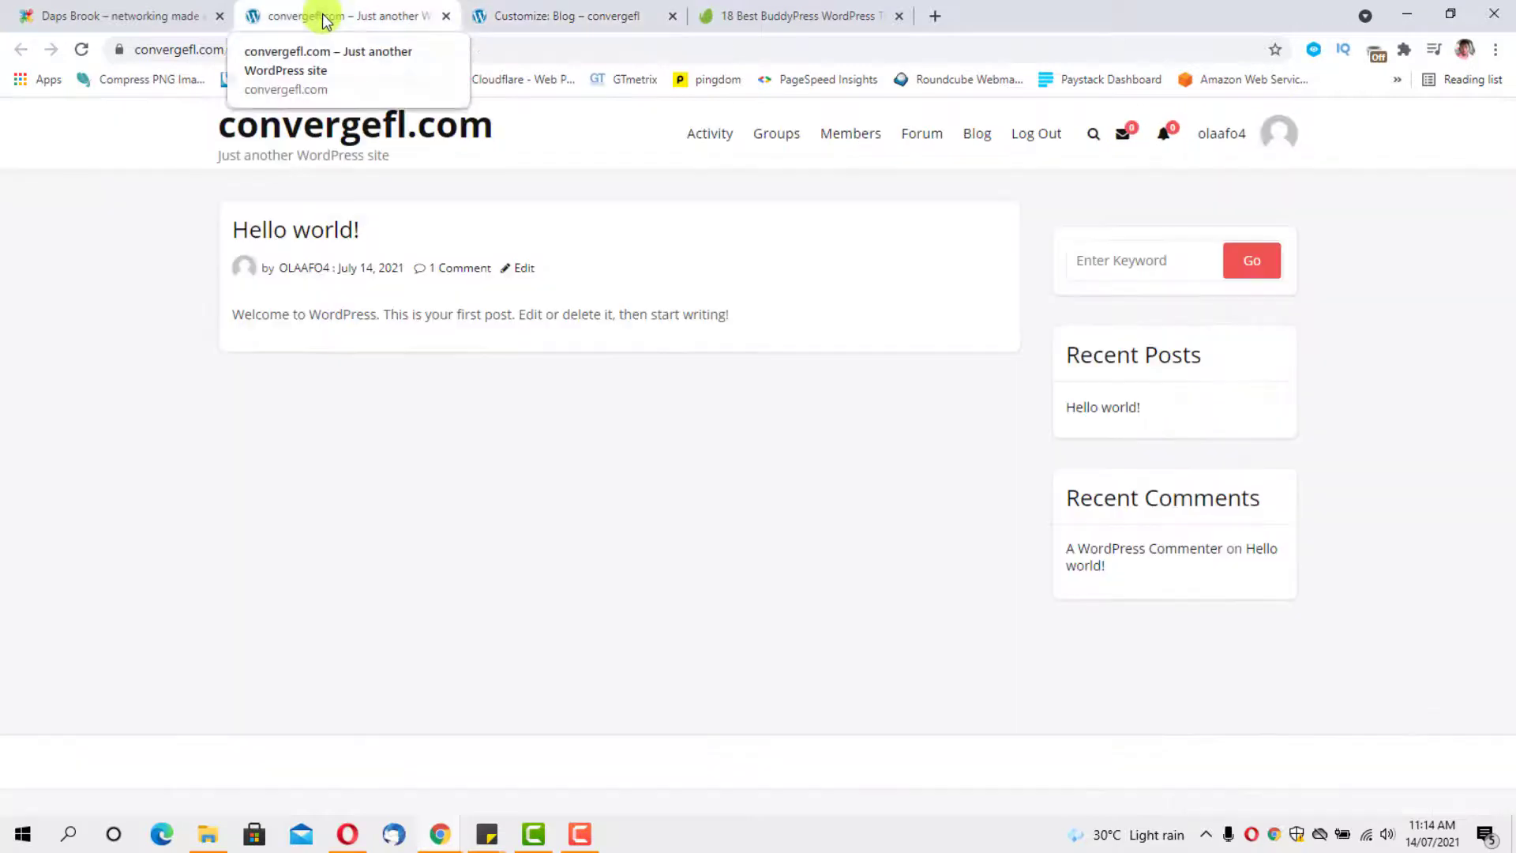
{"action": "left_click", "coordinate": [81, 52]}
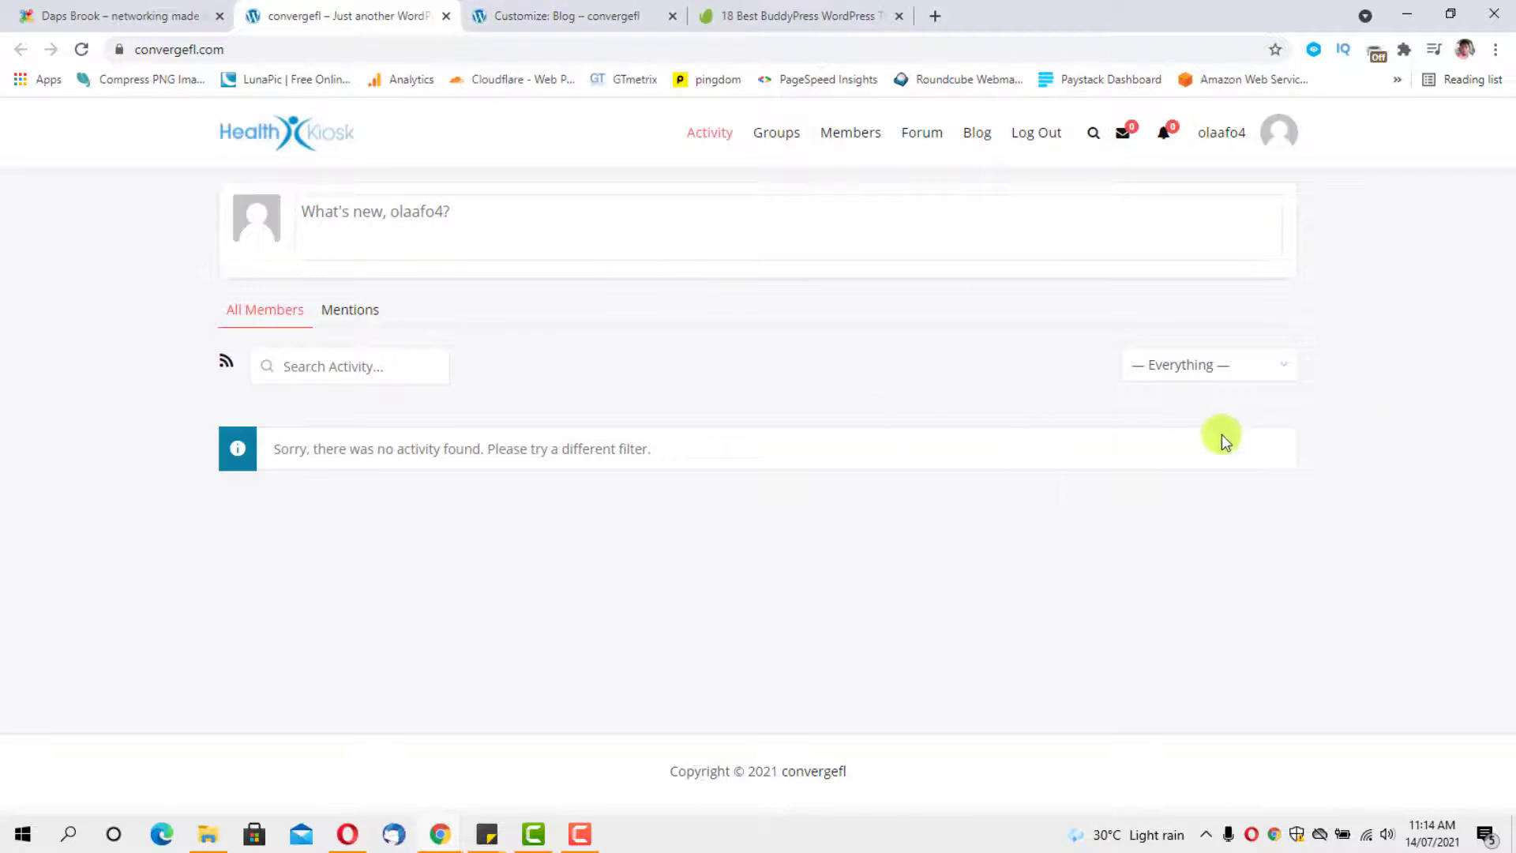
{"action": "left_click", "coordinate": [526, 16]}
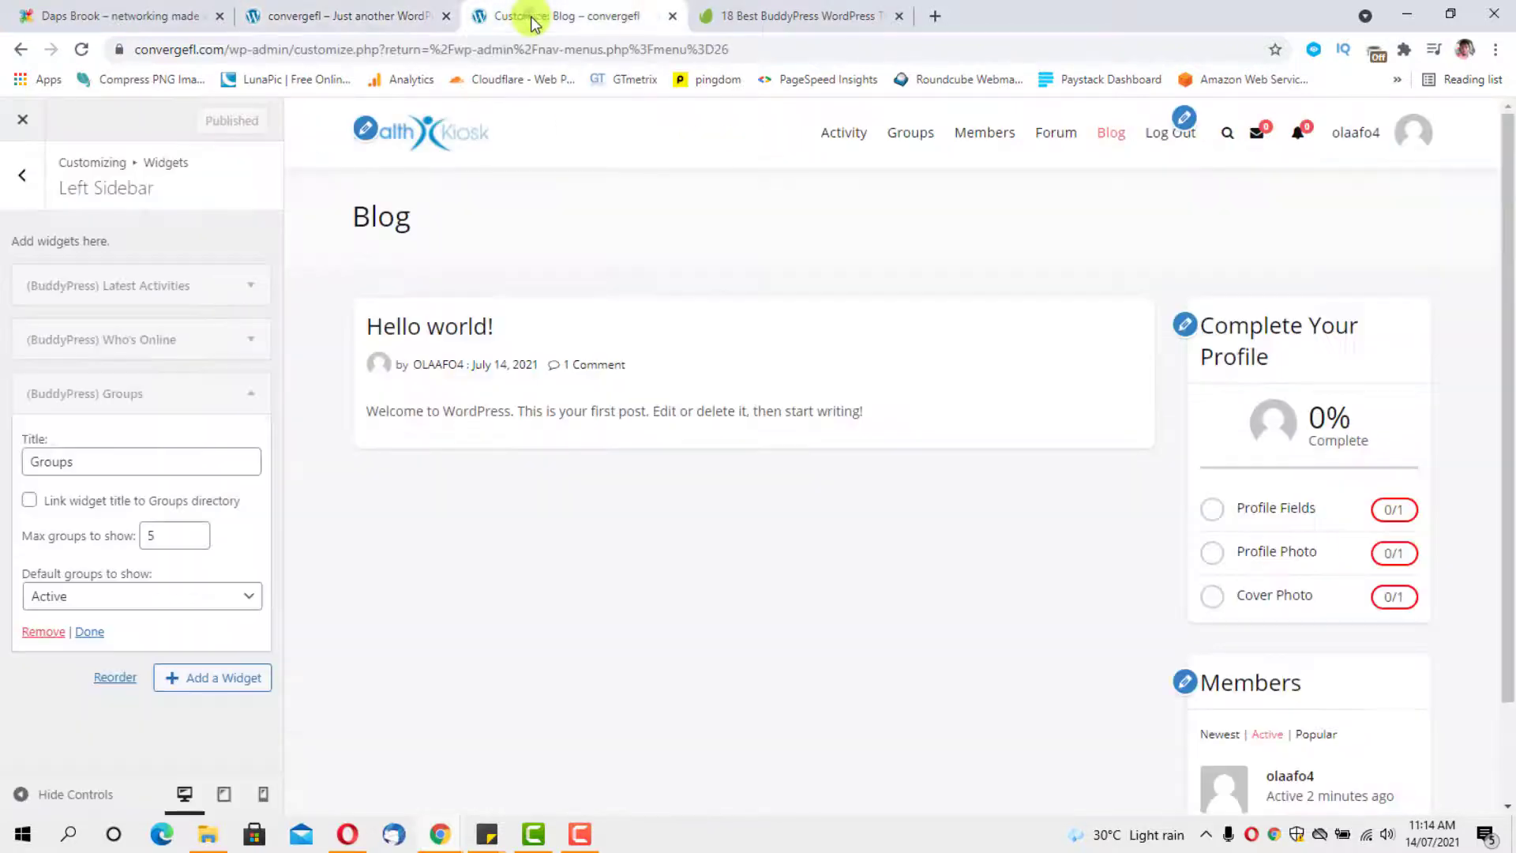
In the Site Sidebar settings, reapply the Both Sidebar option to the Activity Directory layout and publish the change.
{"action": "left_click", "coordinate": [21, 175]}
{"action": "left_click", "coordinate": [21, 172]}
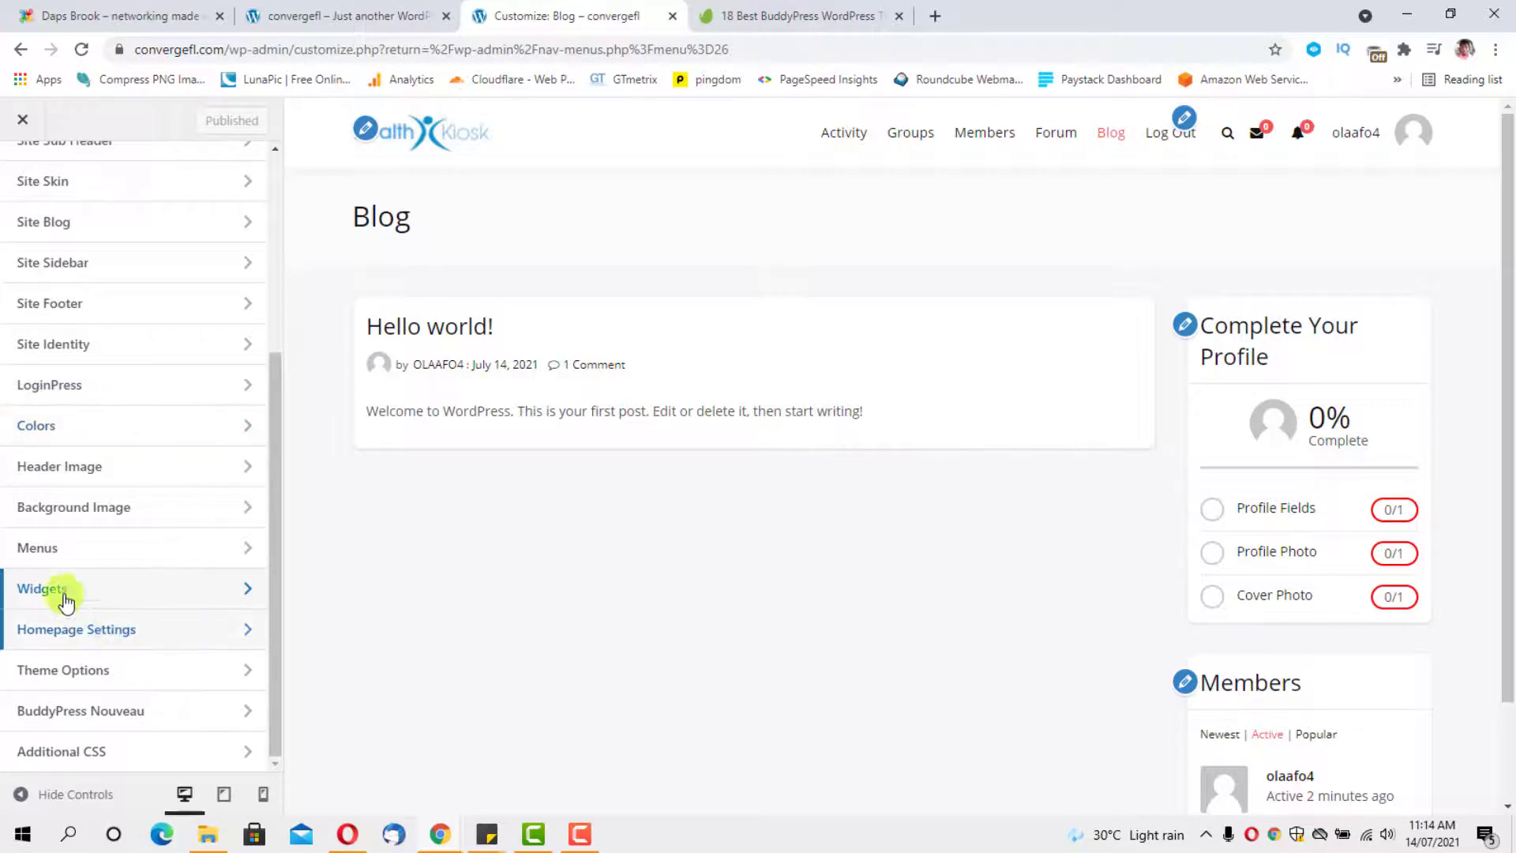
{"action": "scroll", "coordinate": [65, 567], "scroll_direction": "up", "scroll_amount": 4}
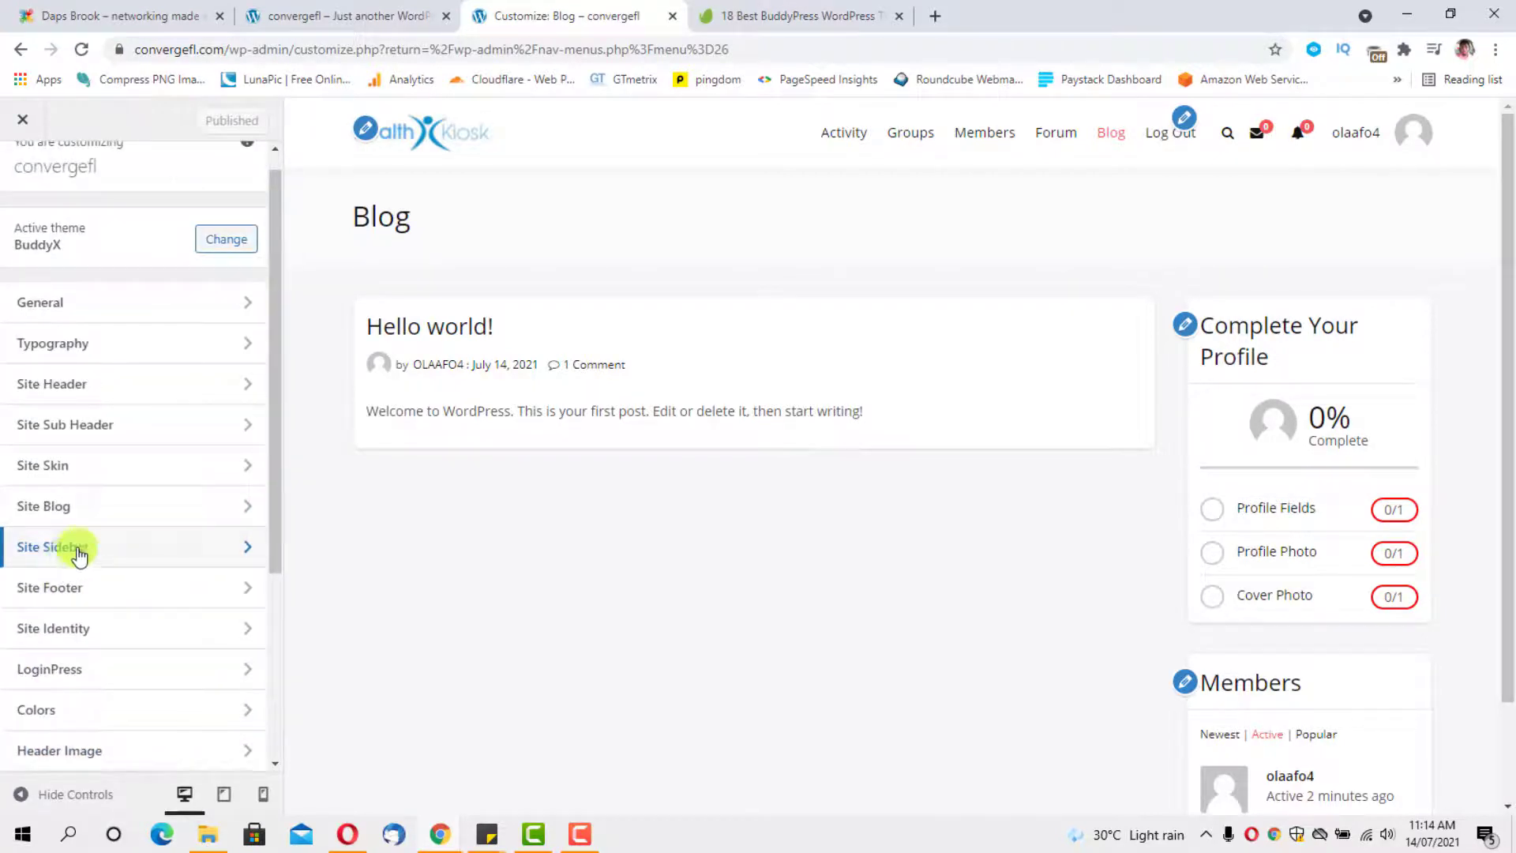
{"action": "left_click", "coordinate": [71, 553]}
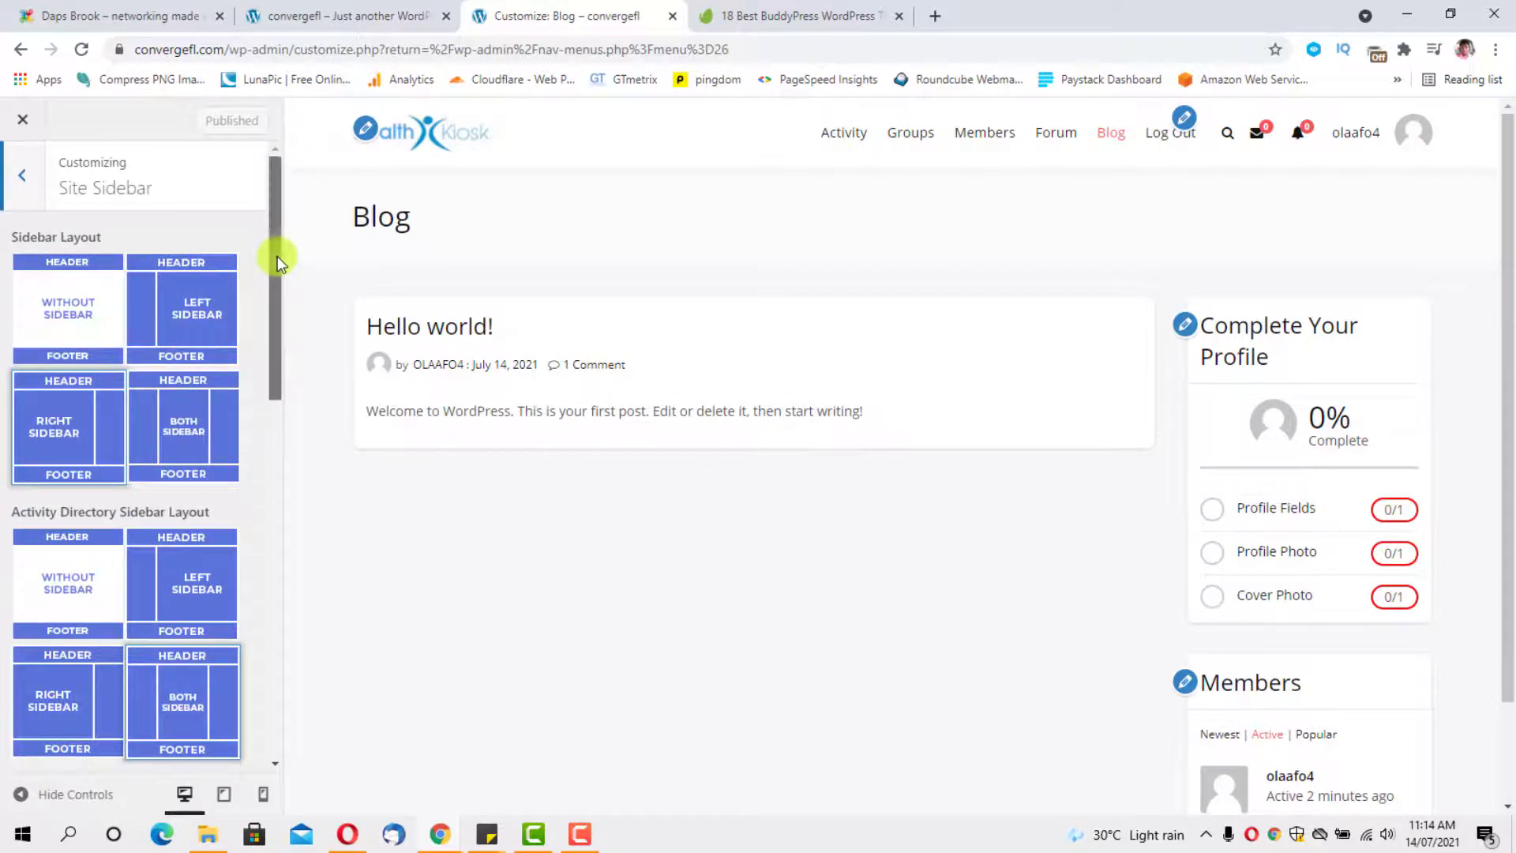
{"action": "left_click_drag", "start_coordinate": [277, 256], "coordinate": [269, 623]}
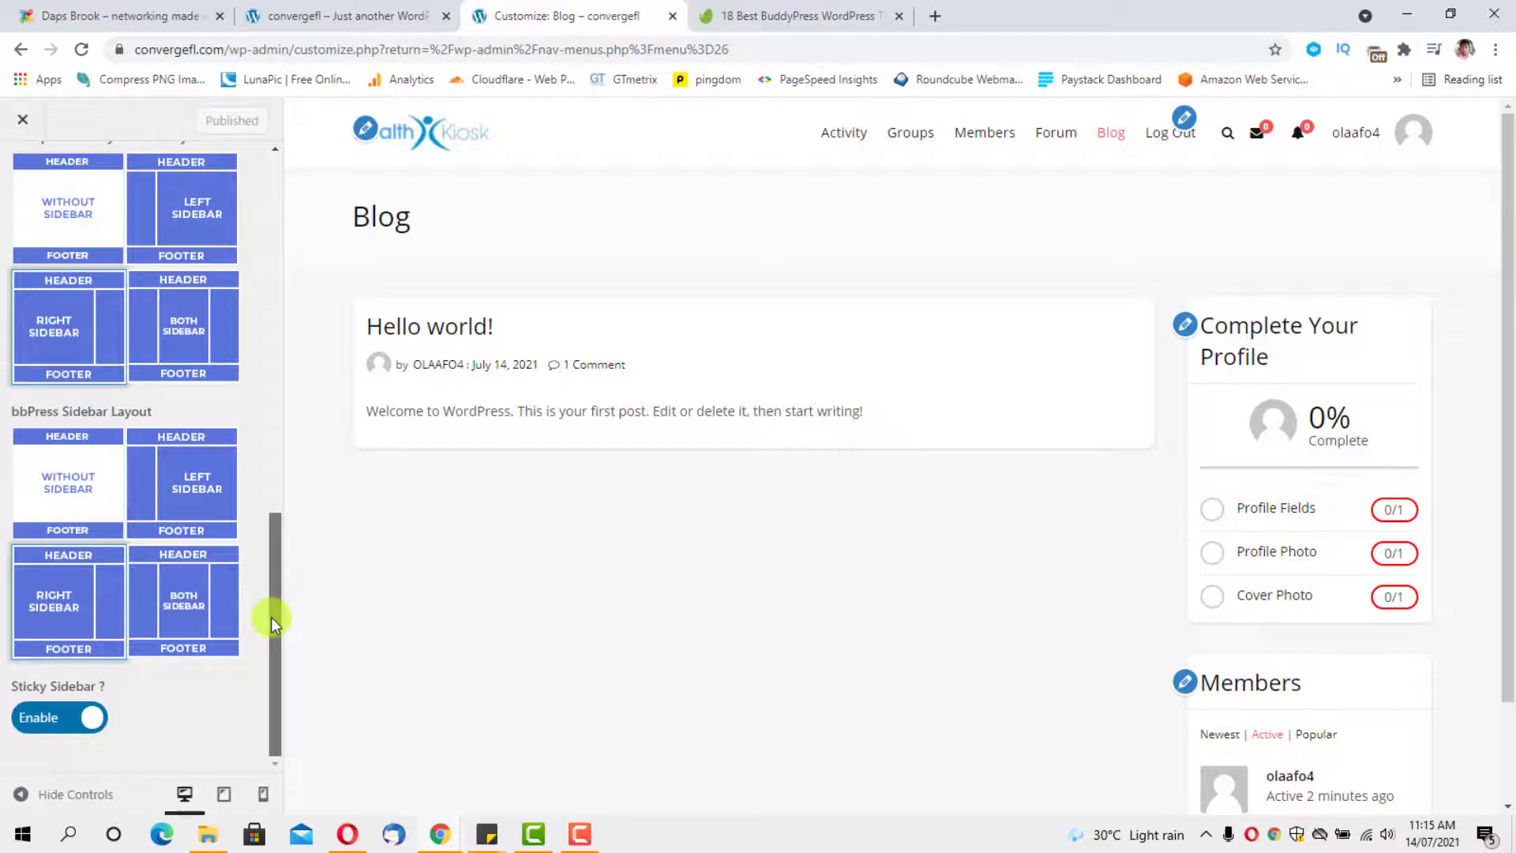
{"action": "left_click_drag", "start_coordinate": [271, 617], "coordinate": [297, 309]}
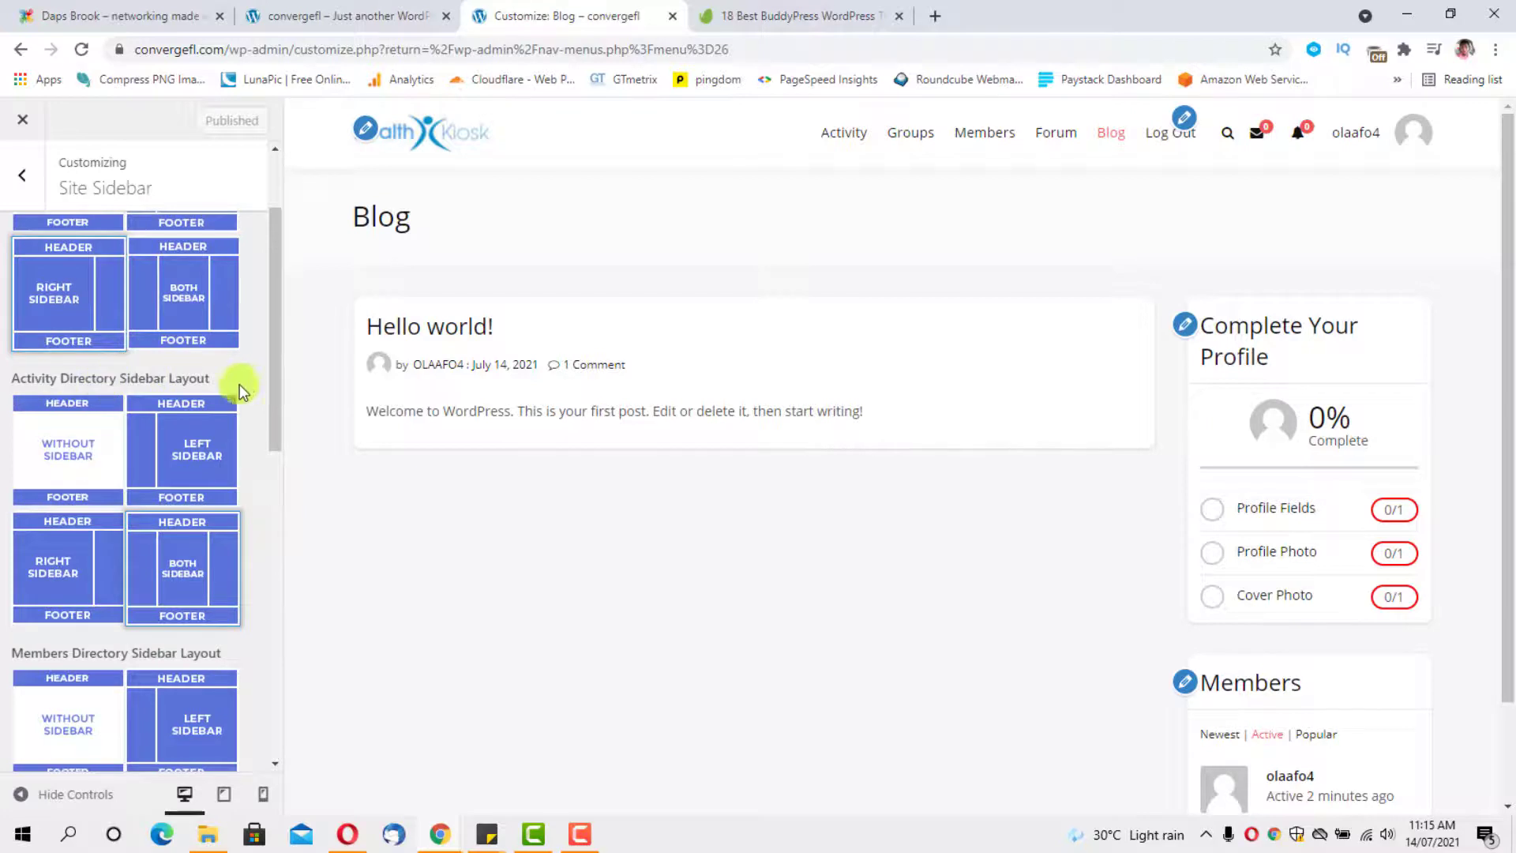
{"action": "left_click", "coordinate": [180, 585]}
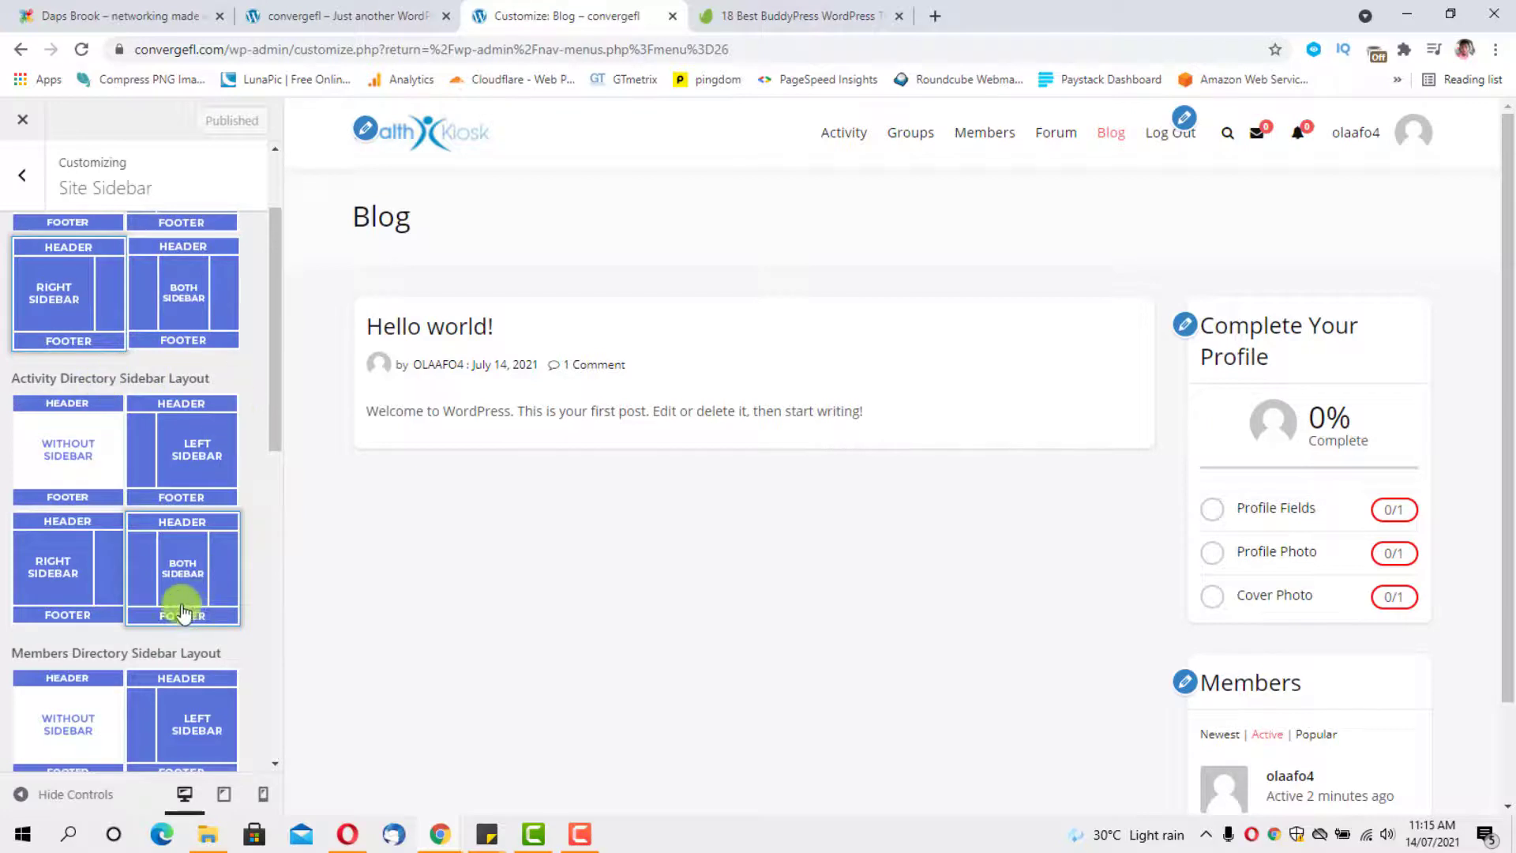
{"action": "left_click", "coordinate": [198, 433]}
{"action": "left_click", "coordinate": [176, 568]}
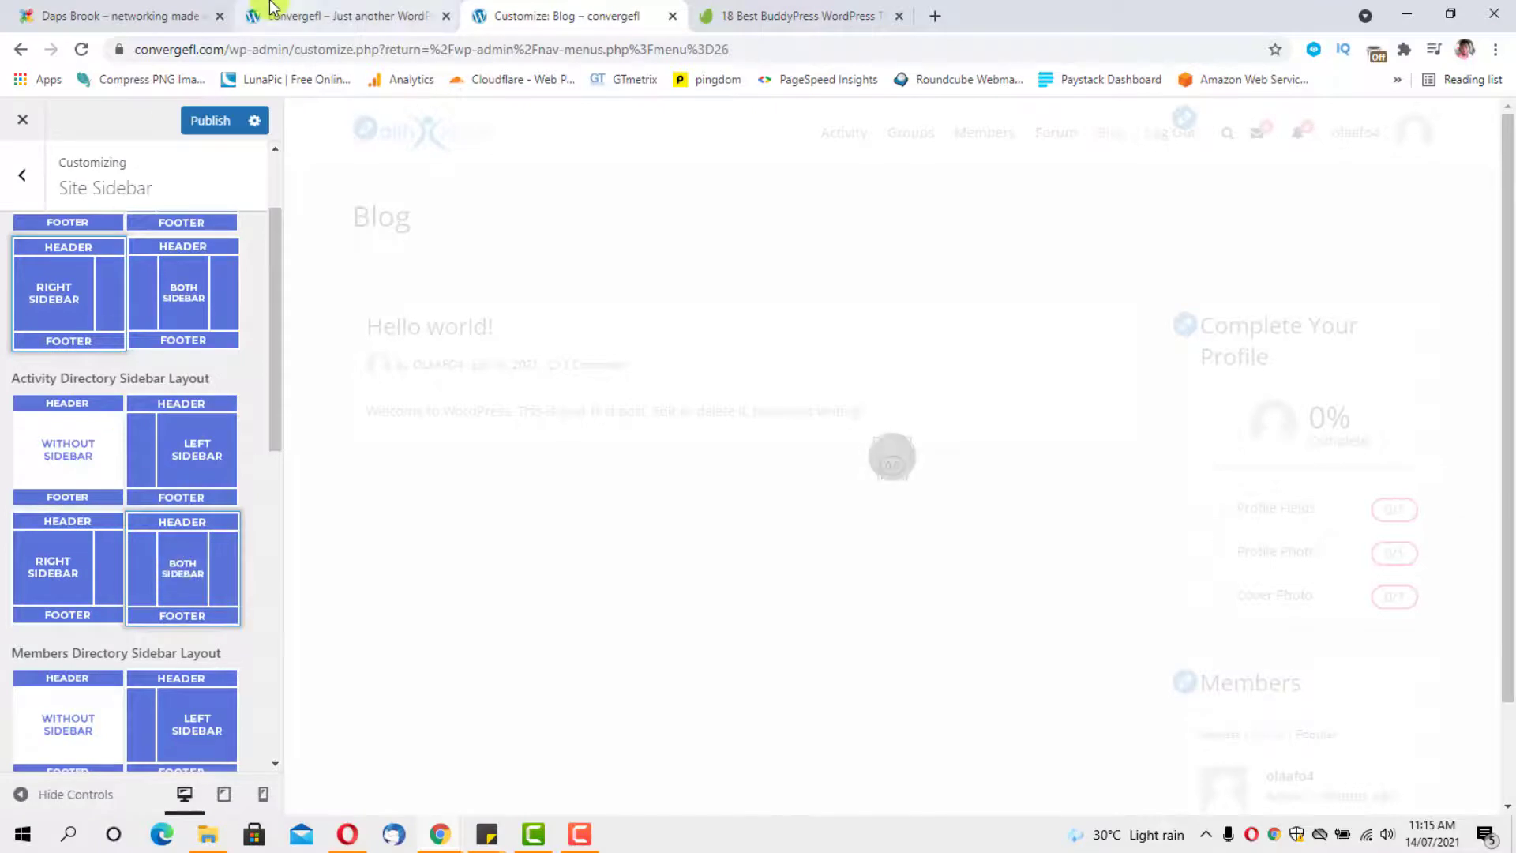
{"action": "left_click", "coordinate": [214, 122]}
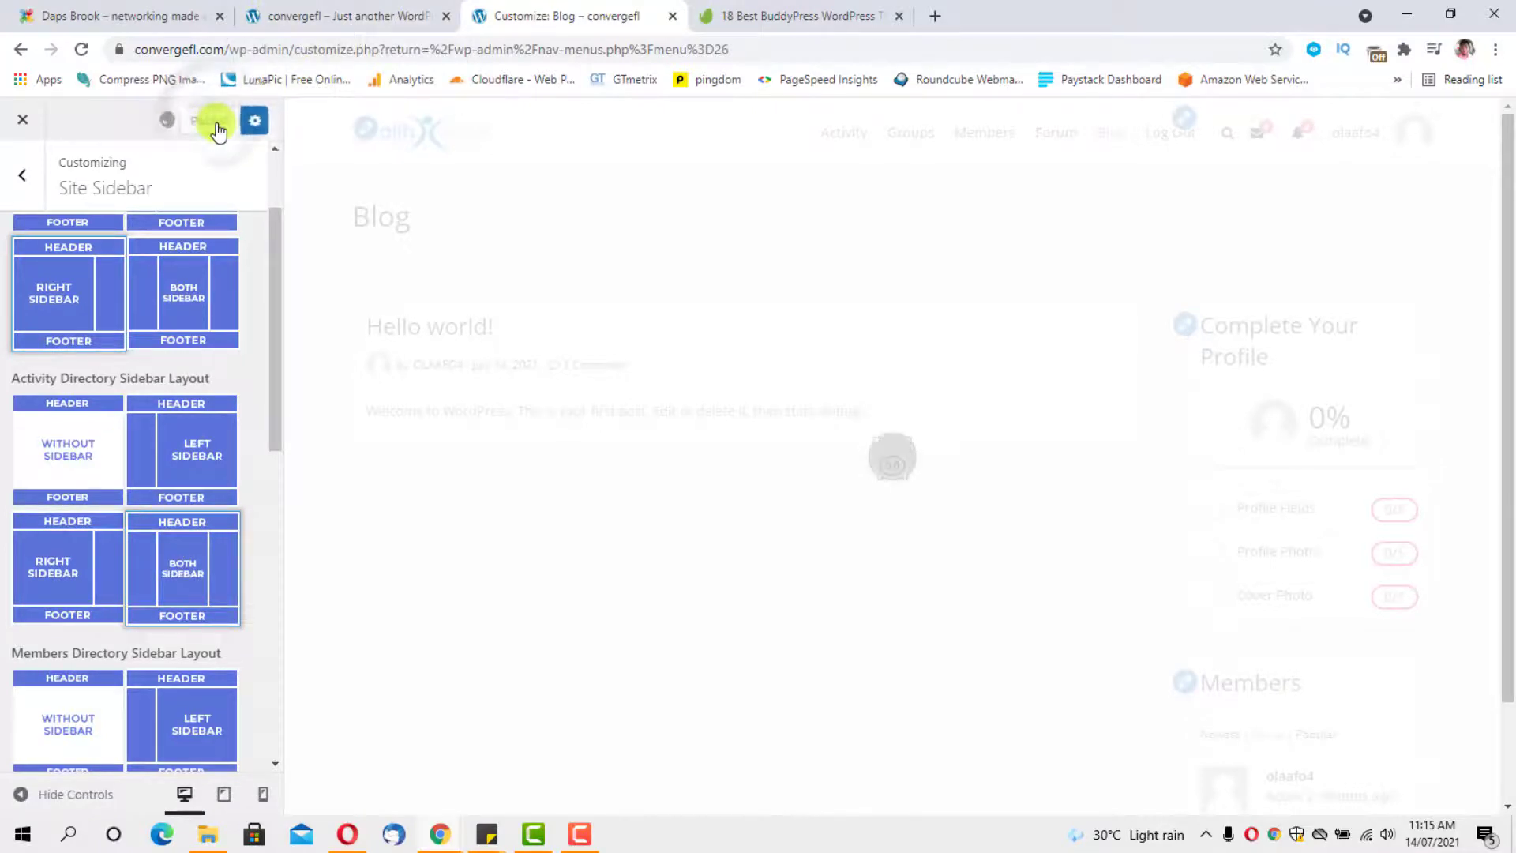
Refresh the live Activity page to check whether both sidebars are displayed, and go back to the Customizer.
{"action": "left_click", "coordinate": [341, 19]}
{"action": "left_click", "coordinate": [81, 49]}
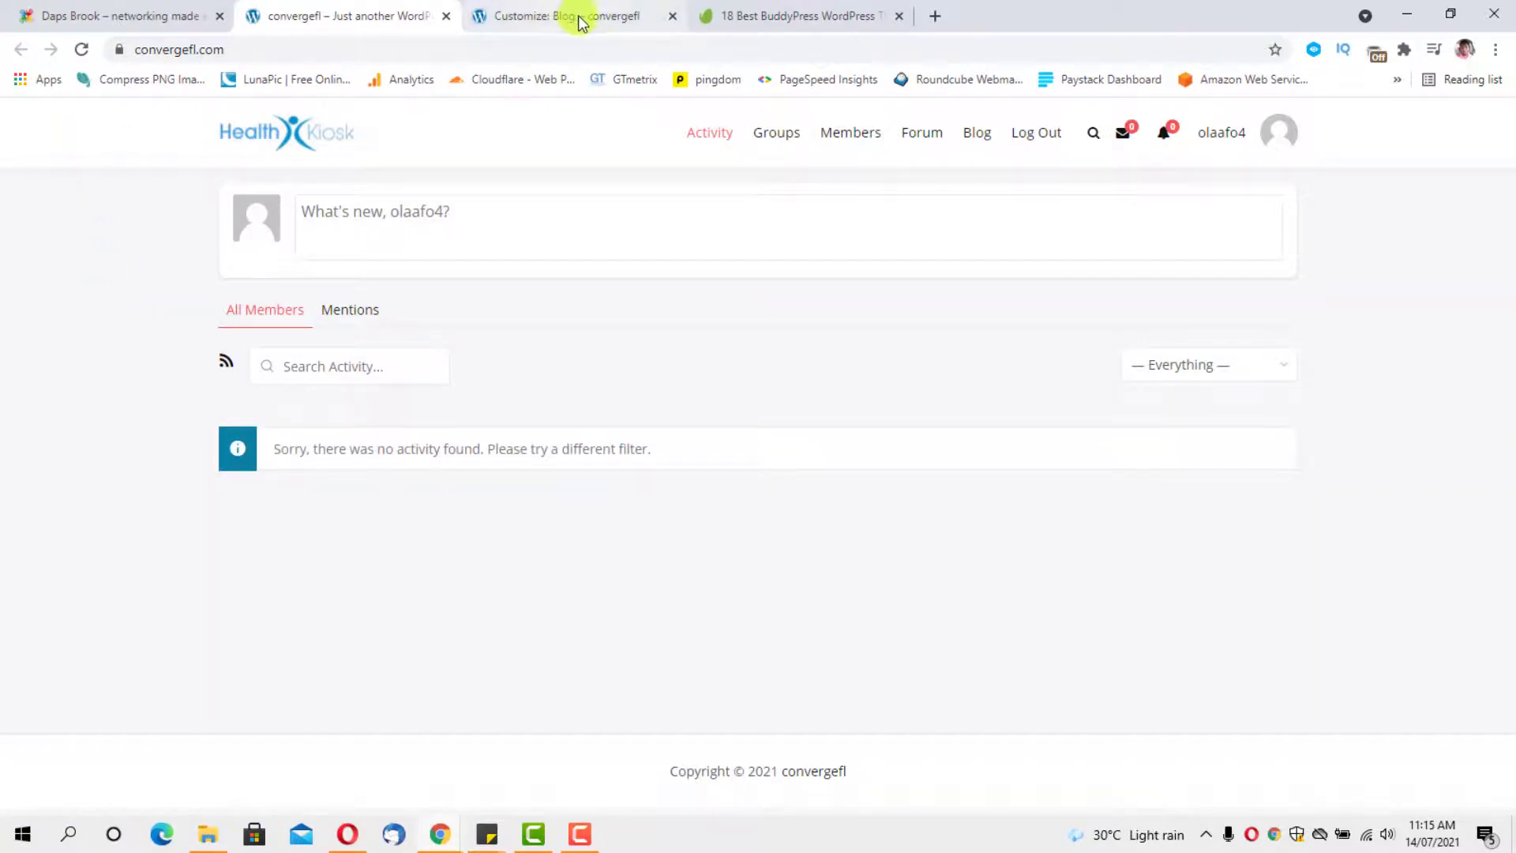
{"action": "left_click", "coordinate": [551, 19]}
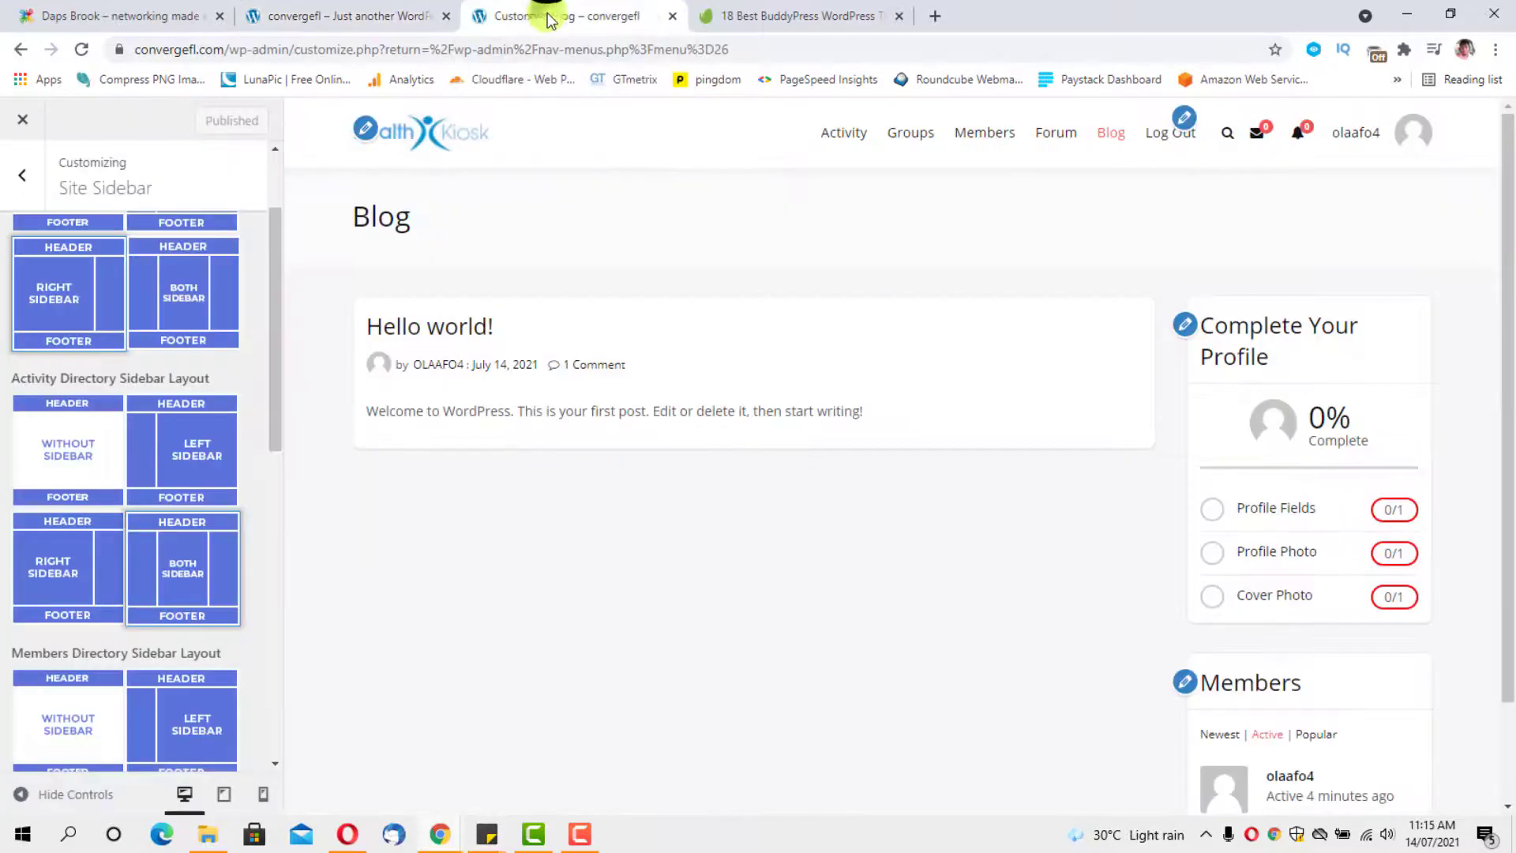
Set the general Sidebar Layout, the bbPress layout and the directory layout above it to Both Sidebar, and publish.
{"action": "scroll", "coordinate": [98, 401], "scroll_direction": "up", "scroll_amount": 2}
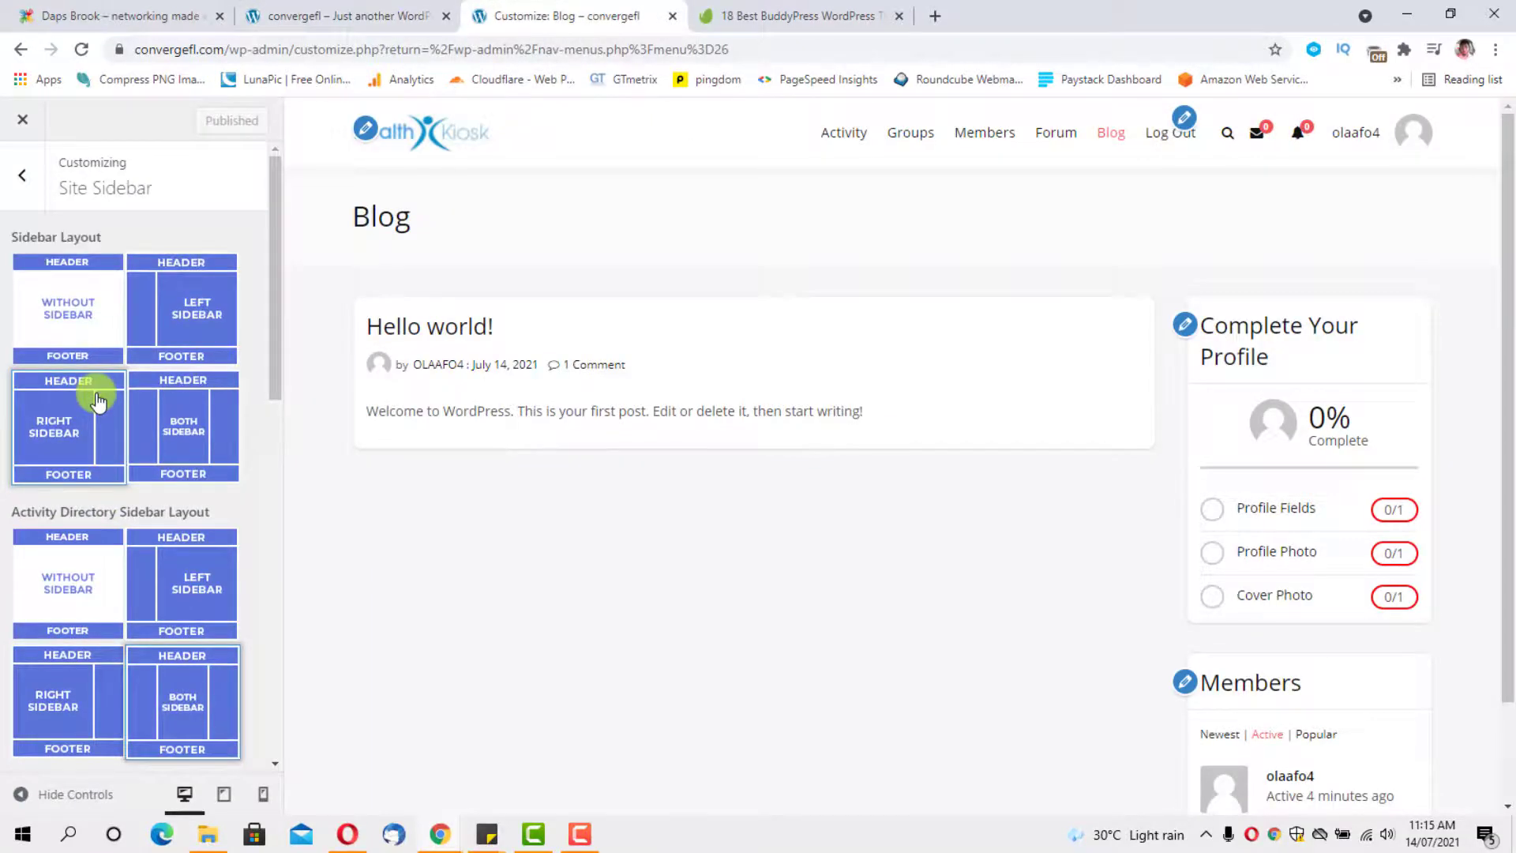
{"action": "left_click", "coordinate": [176, 423]}
{"action": "scroll", "coordinate": [157, 410], "scroll_direction": "down", "scroll_amount": 5}
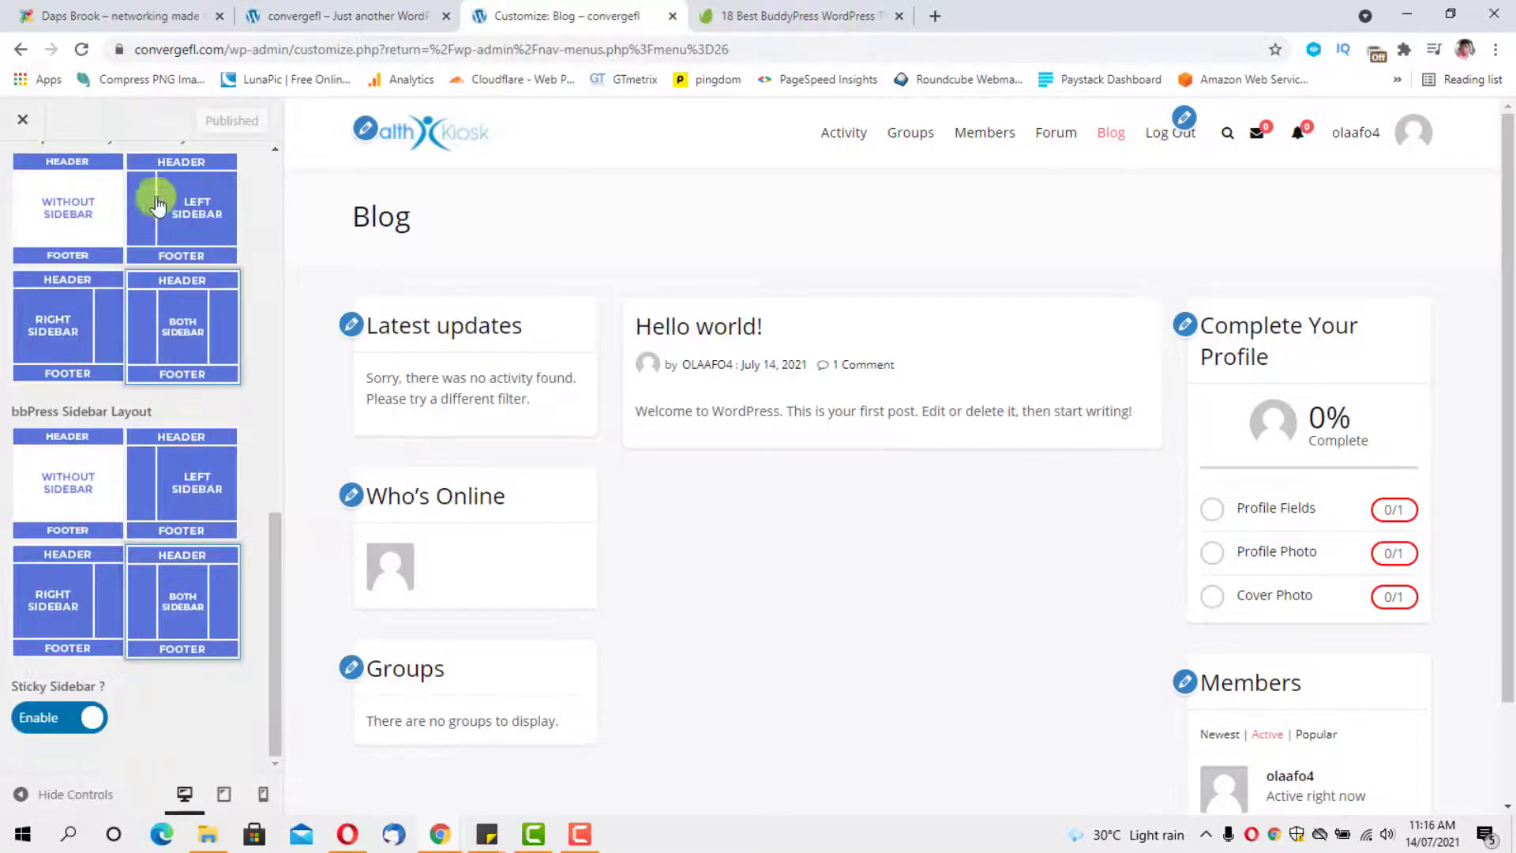
{"action": "scroll", "coordinate": [130, 202], "scroll_direction": "up", "scroll_amount": 10}
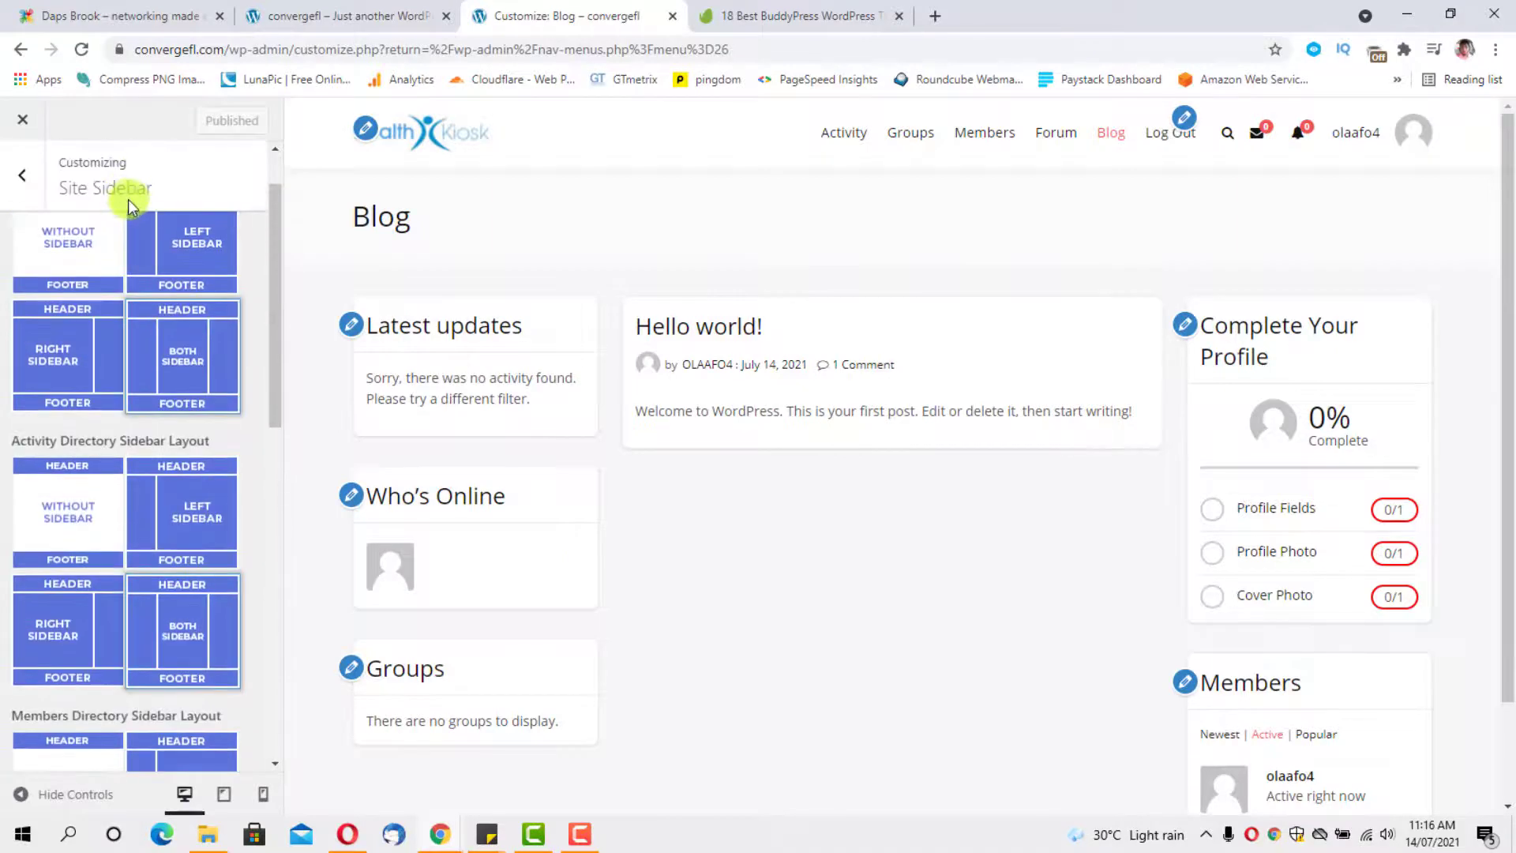
Exit the Customizer to the admin Menus screen, discarding the unpublished changes.
{"action": "left_click", "coordinate": [23, 179]}
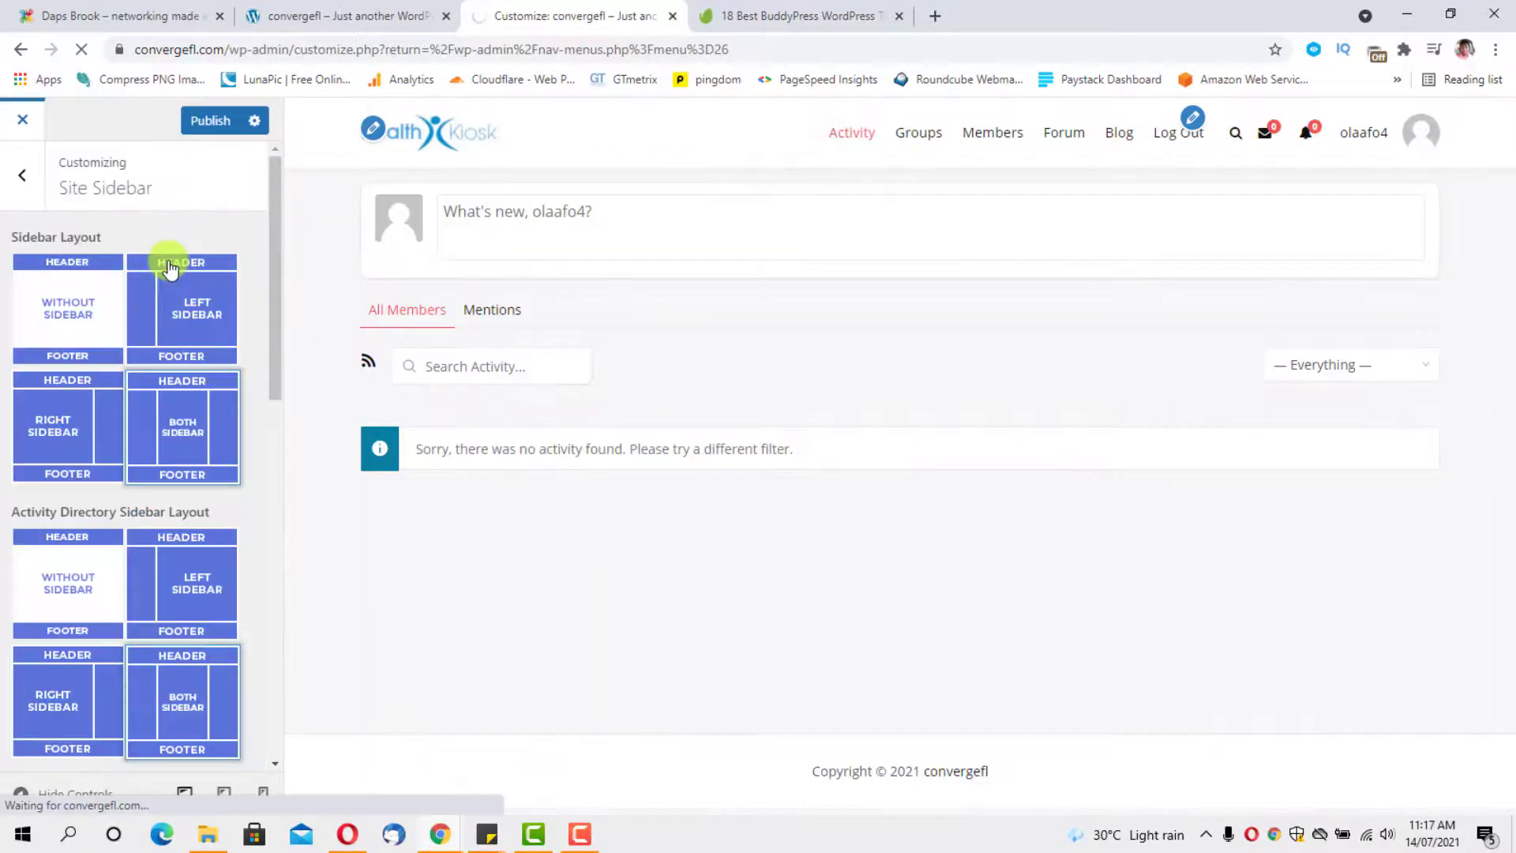
{"action": "left_click", "coordinate": [11, 120]}
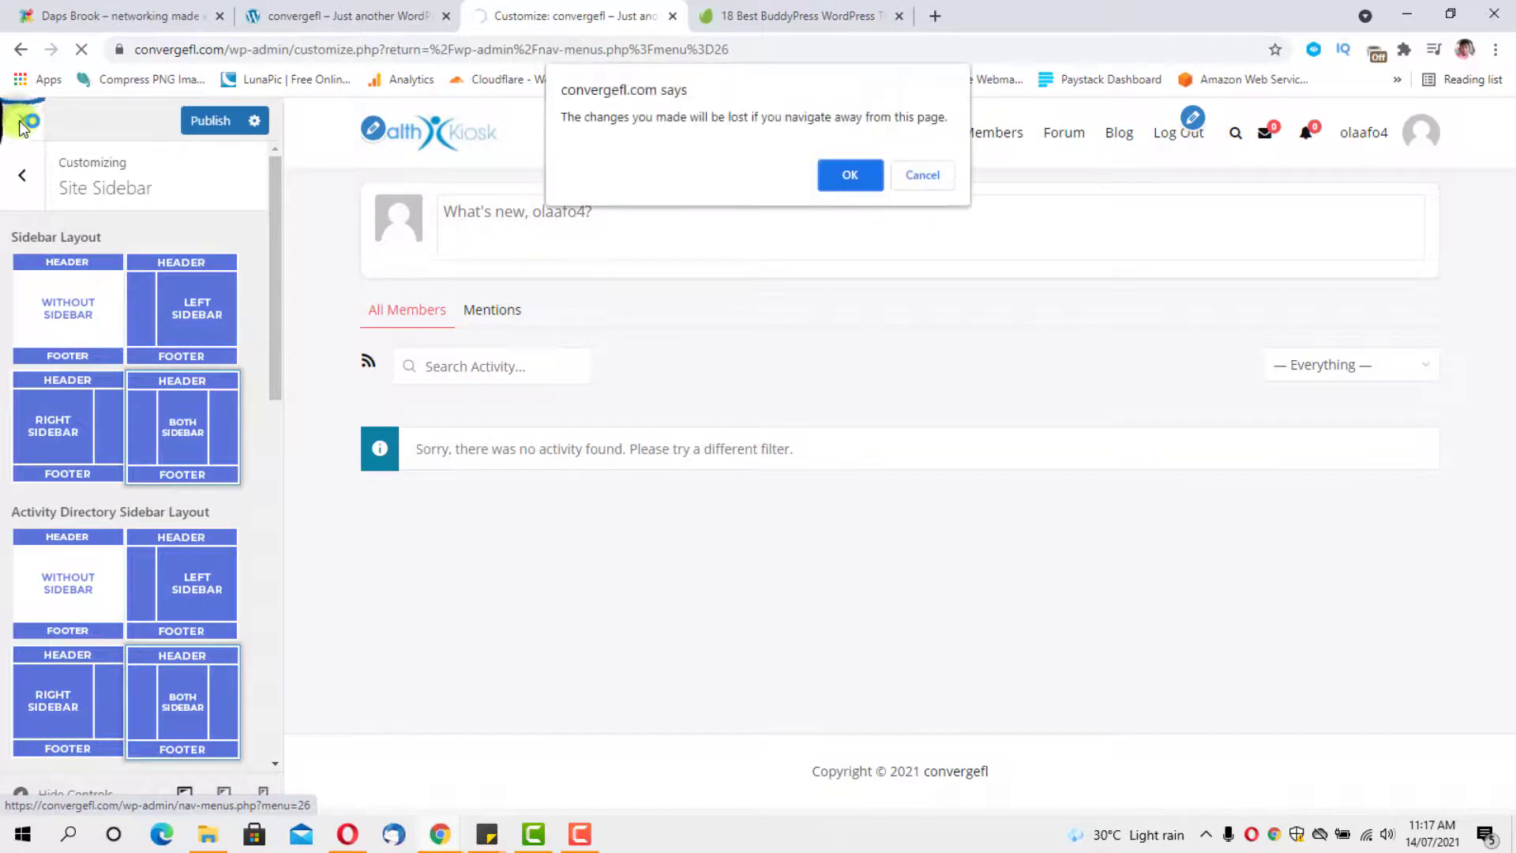
{"action": "left_click", "coordinate": [847, 173]}
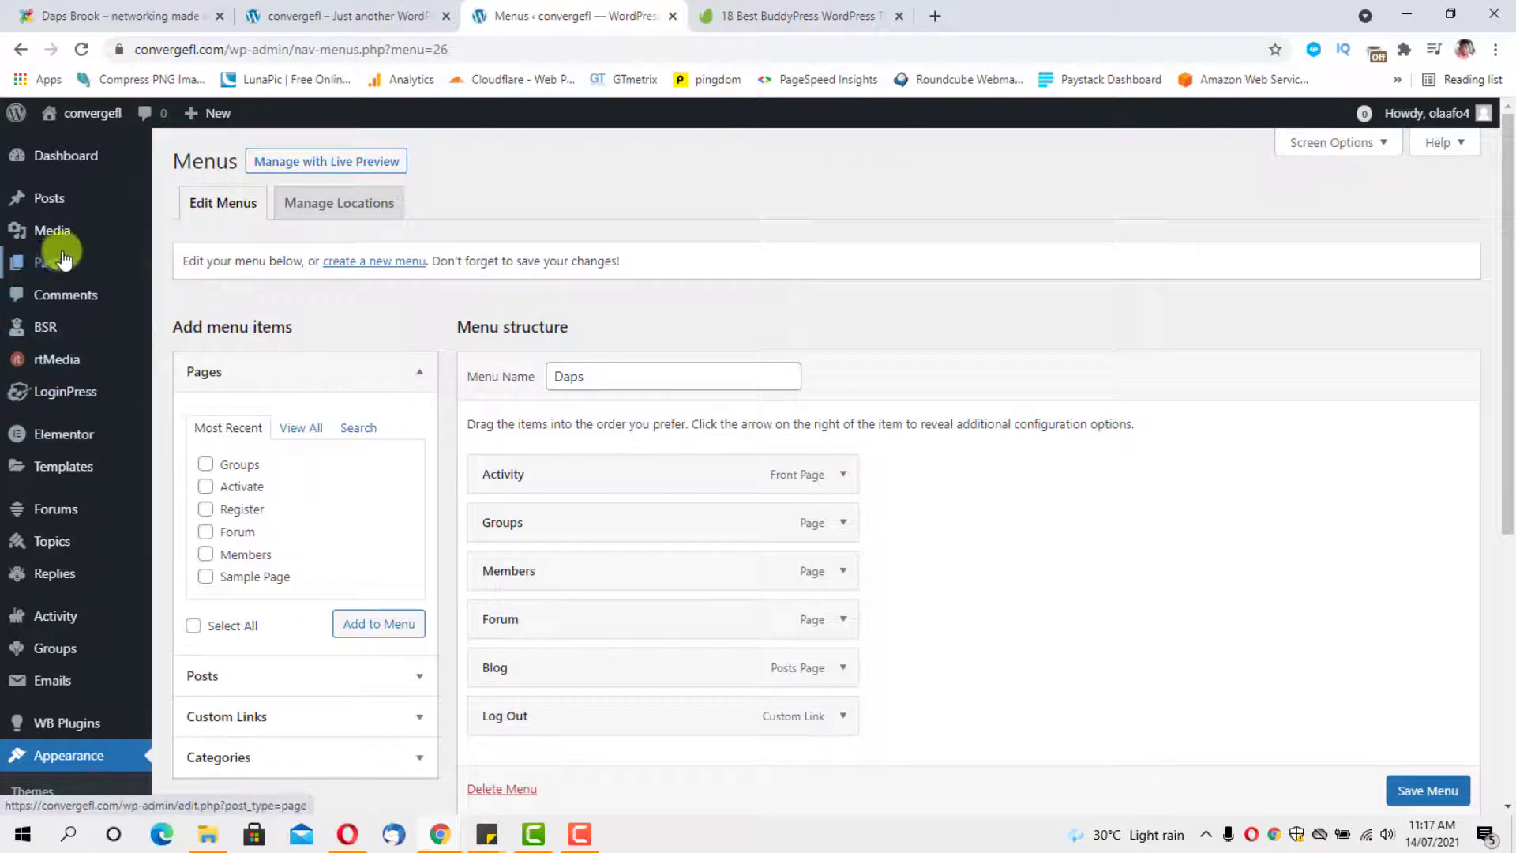
Open the Activity page for editing, set its template to Page Both Sidebar, and update the page.
{"action": "mouse_move", "coordinate": [50, 262]}
{"action": "left_click", "coordinate": [197, 268]}
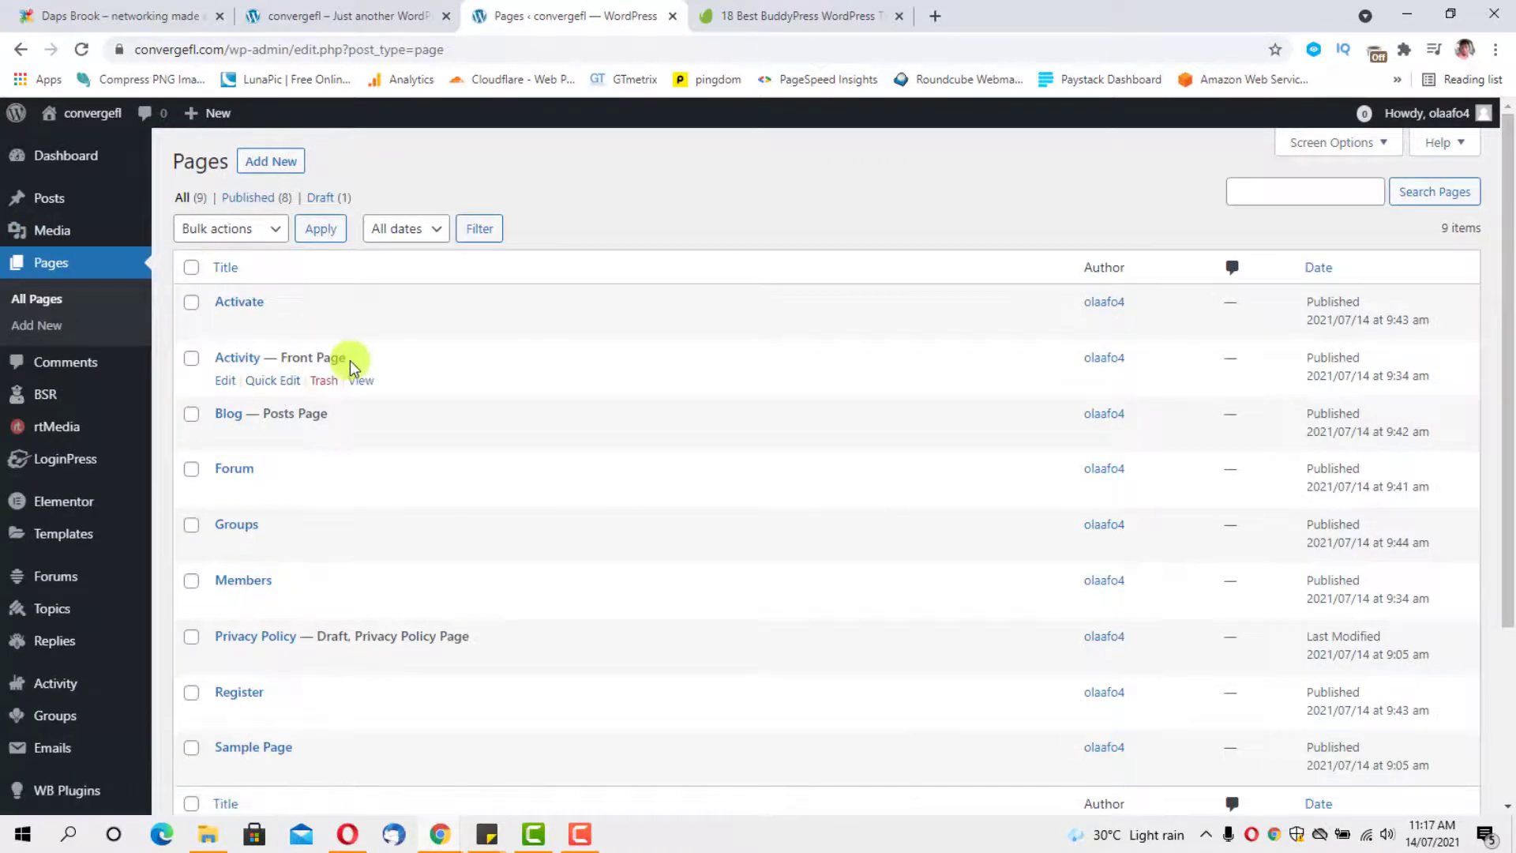
{"action": "left_click", "coordinate": [225, 384]}
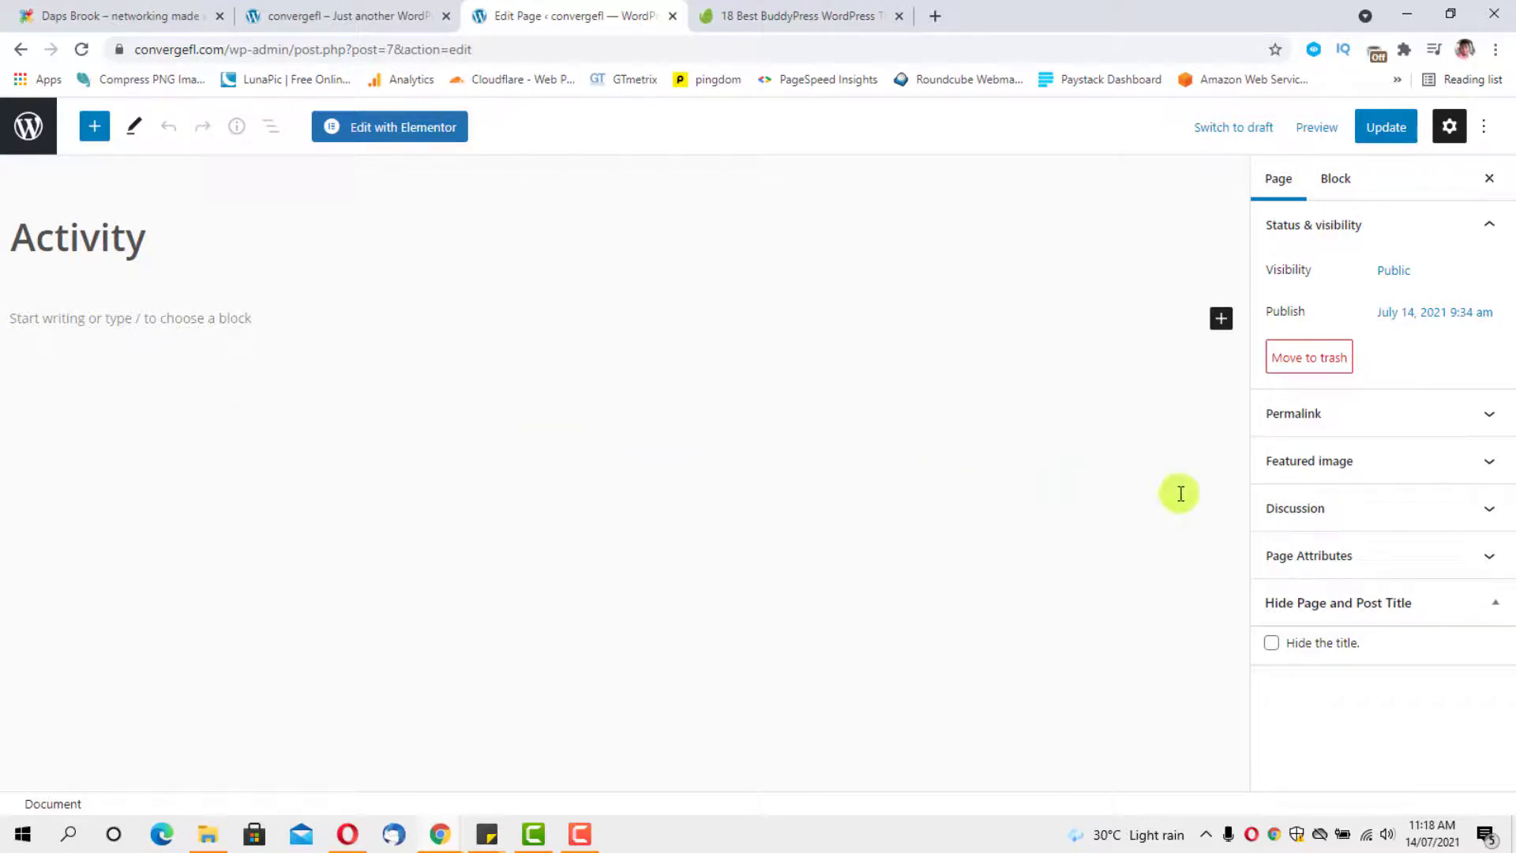
{"action": "left_click", "coordinate": [1481, 558]}
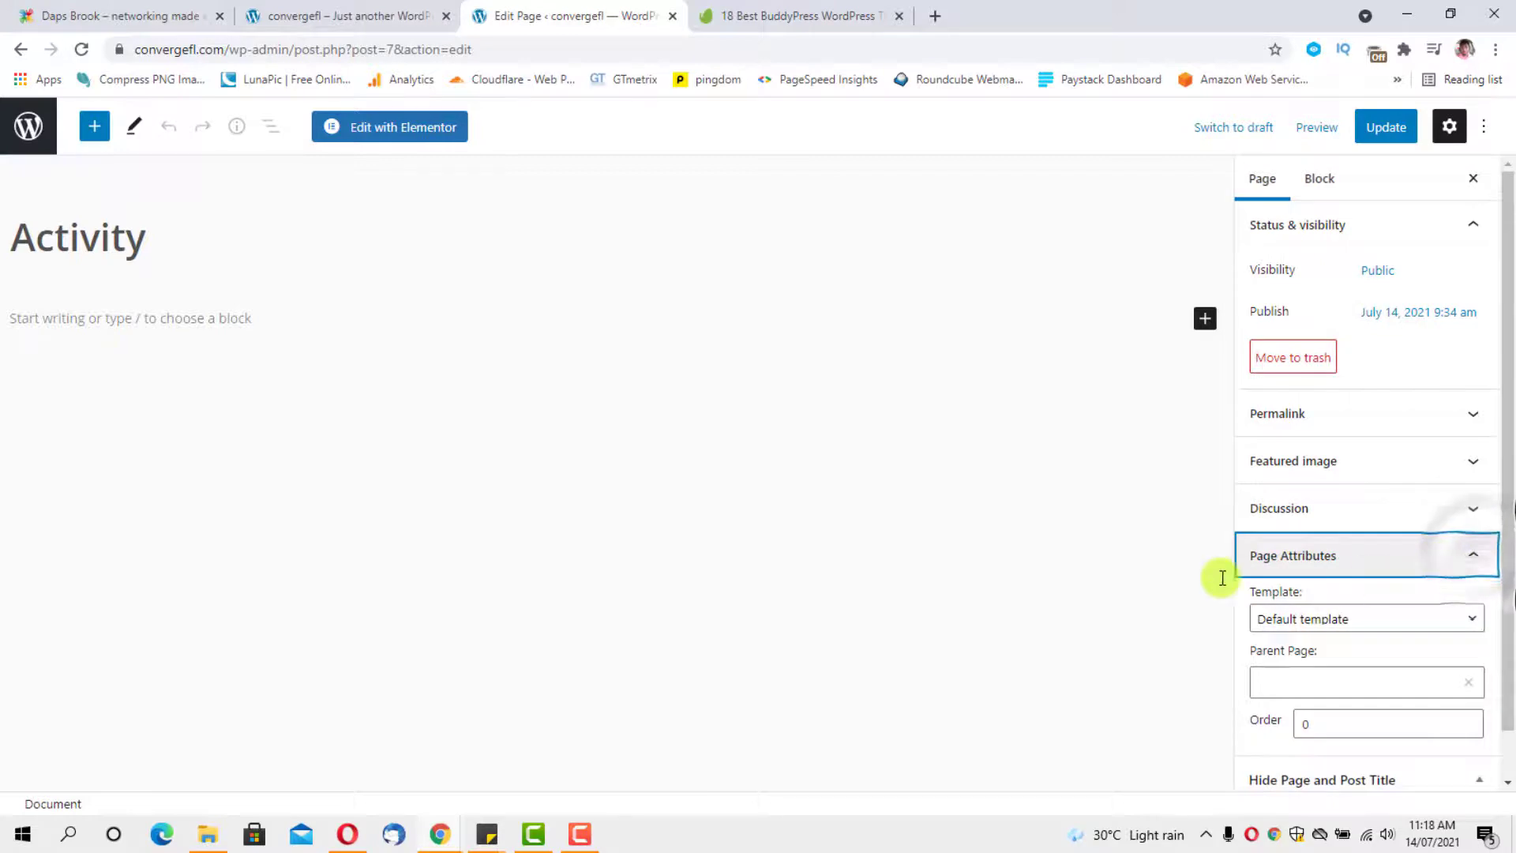
{"action": "scroll", "coordinate": [1416, 624], "scroll_direction": "down", "scroll_amount": 1}
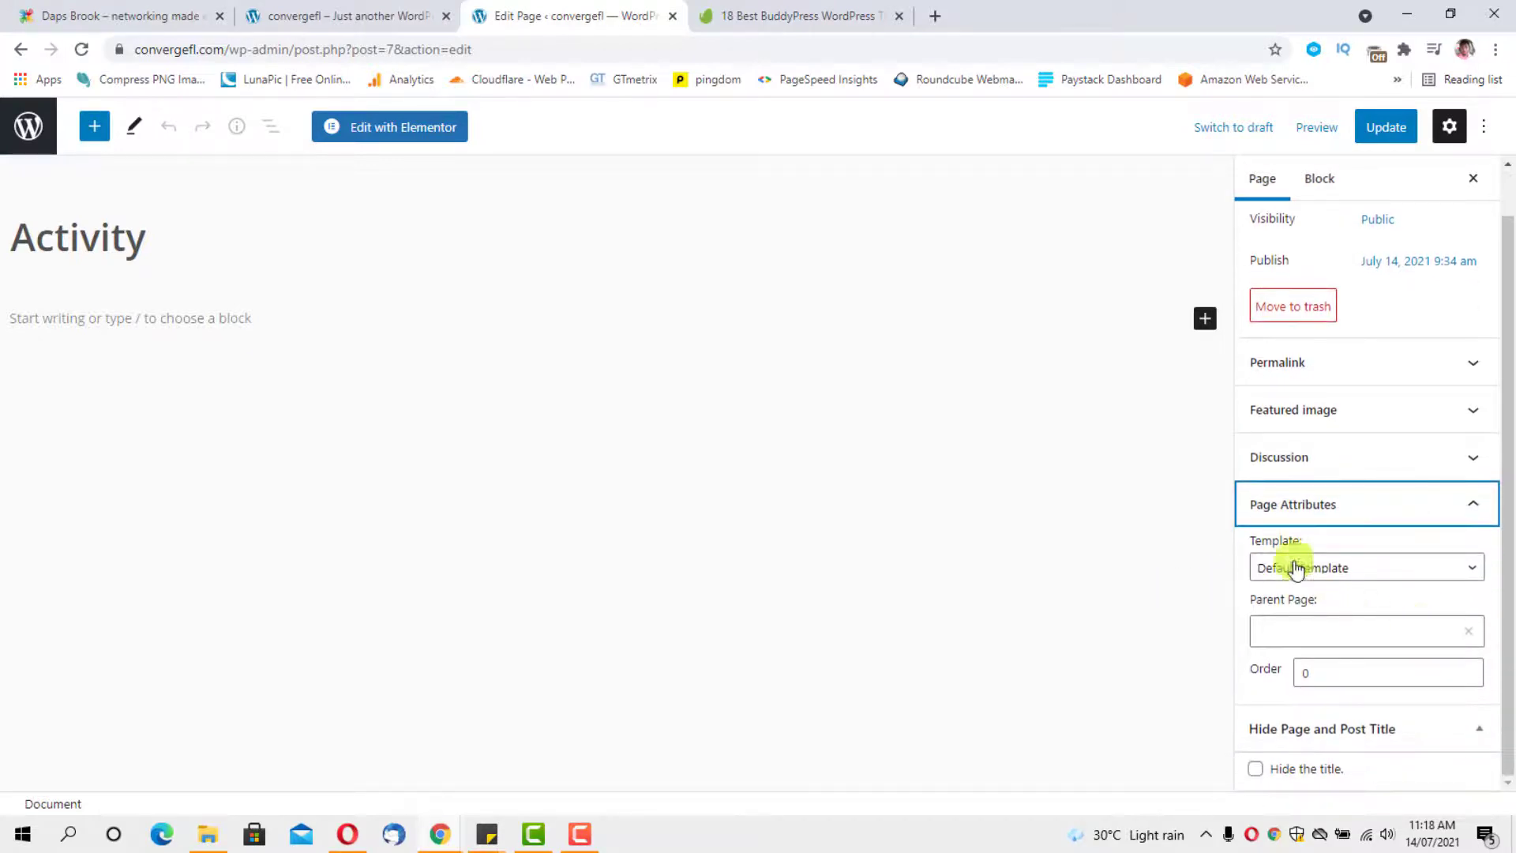
{"action": "left_click", "coordinate": [1414, 569]}
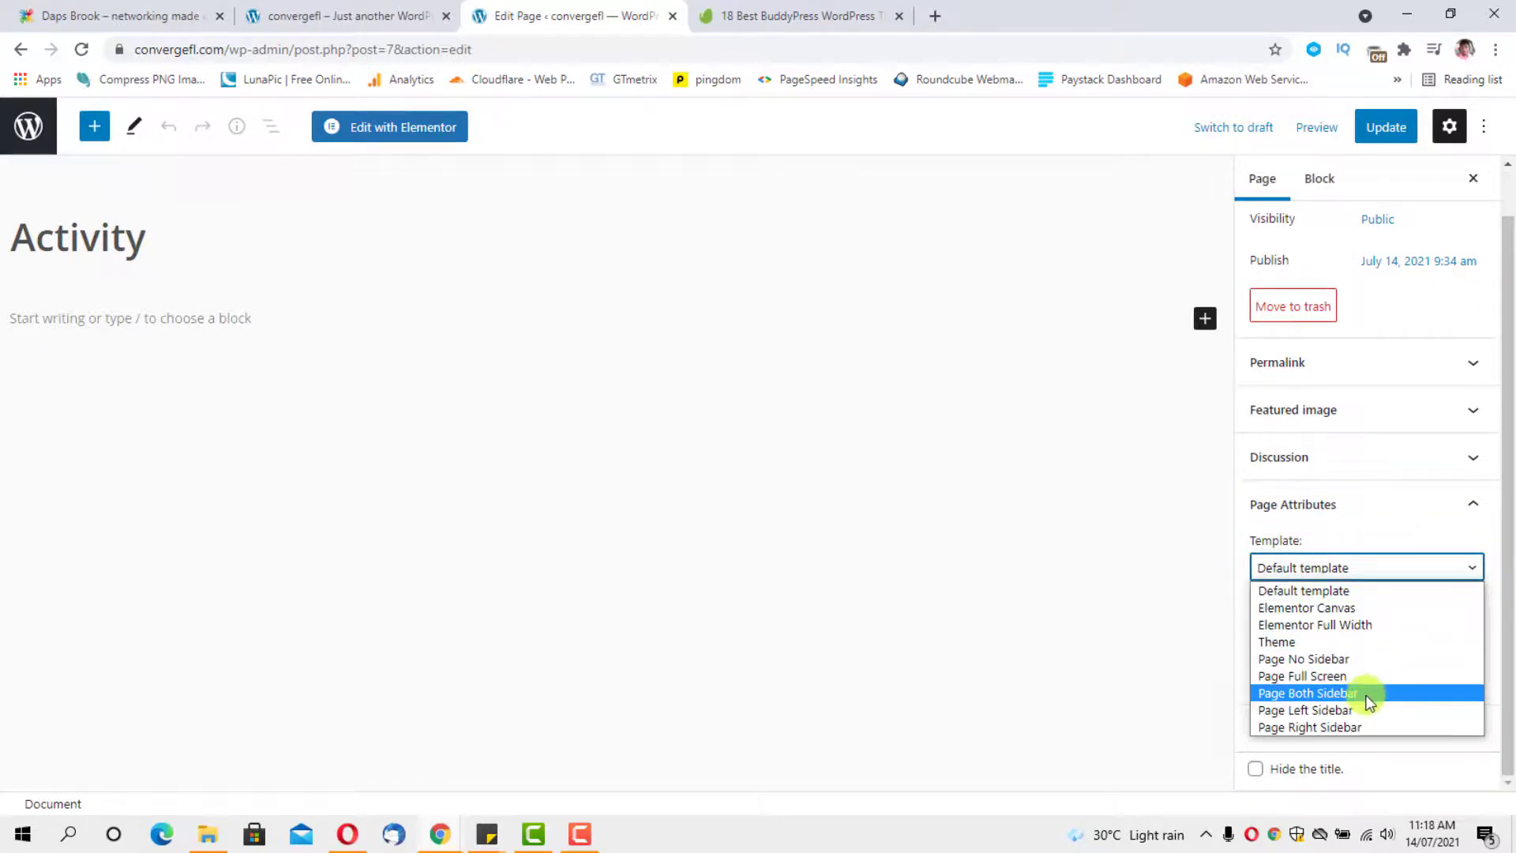
{"action": "left_click", "coordinate": [1264, 692]}
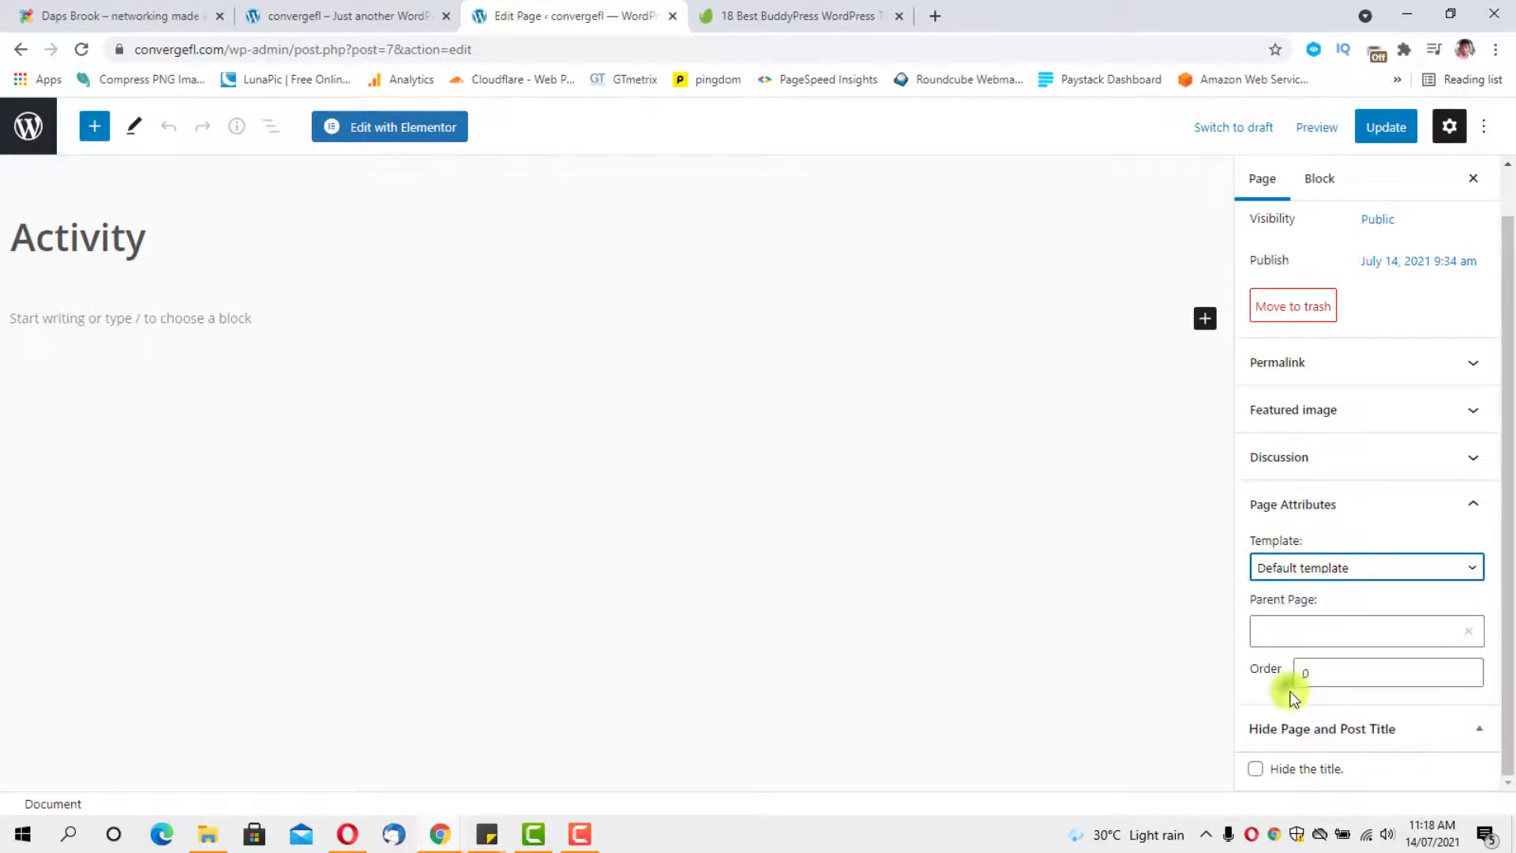
{"action": "left_click", "coordinate": [1391, 128]}
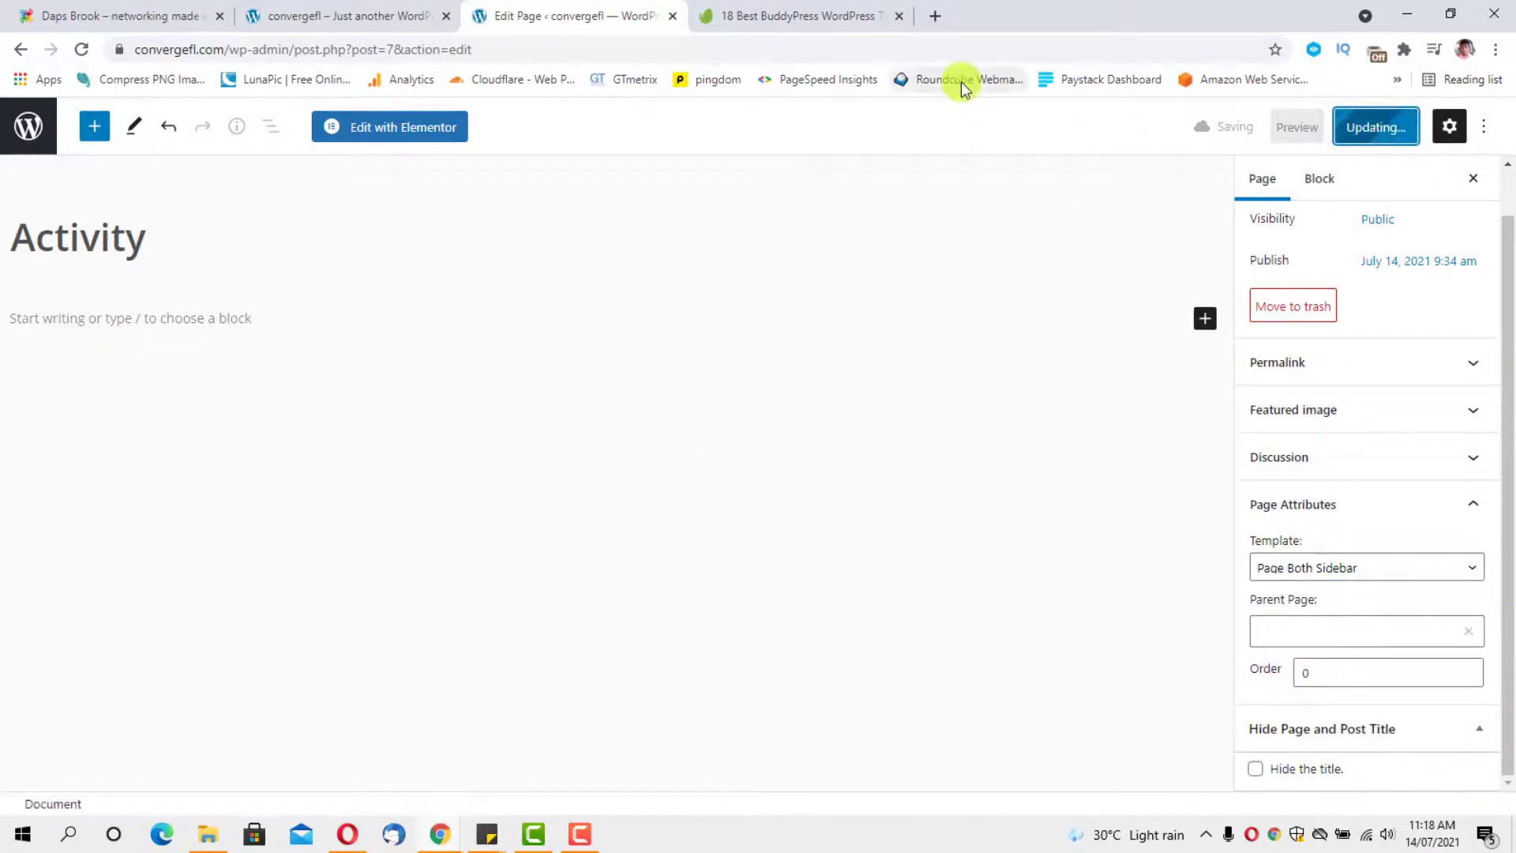
Reload the live Activity page to check its sidebars, look over the Groups and Members pages, and view the Activity post box.
{"action": "left_click", "coordinate": [355, 14]}
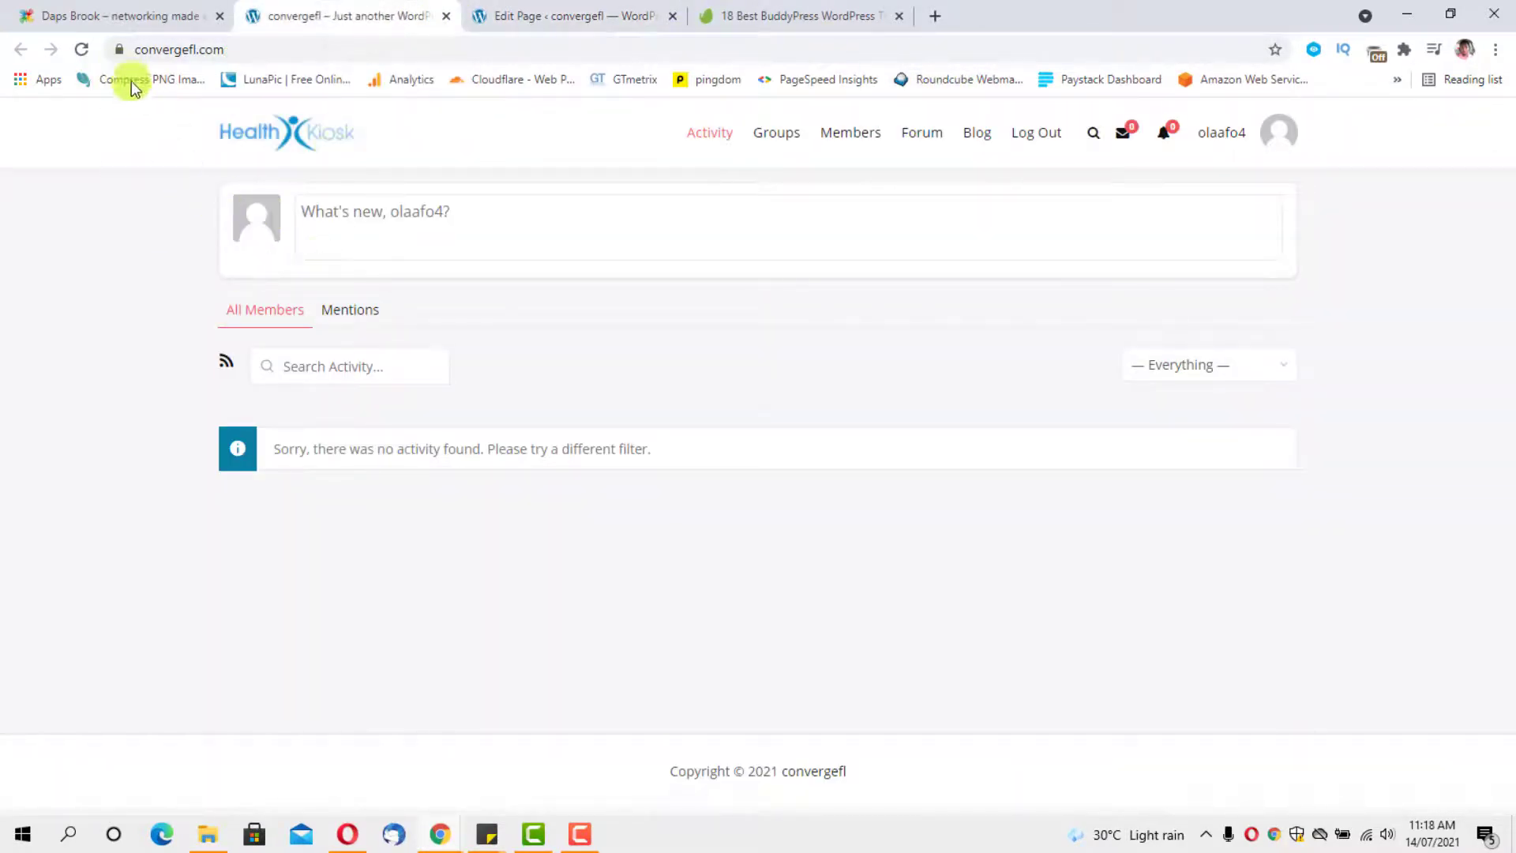
{"action": "left_click", "coordinate": [83, 50]}
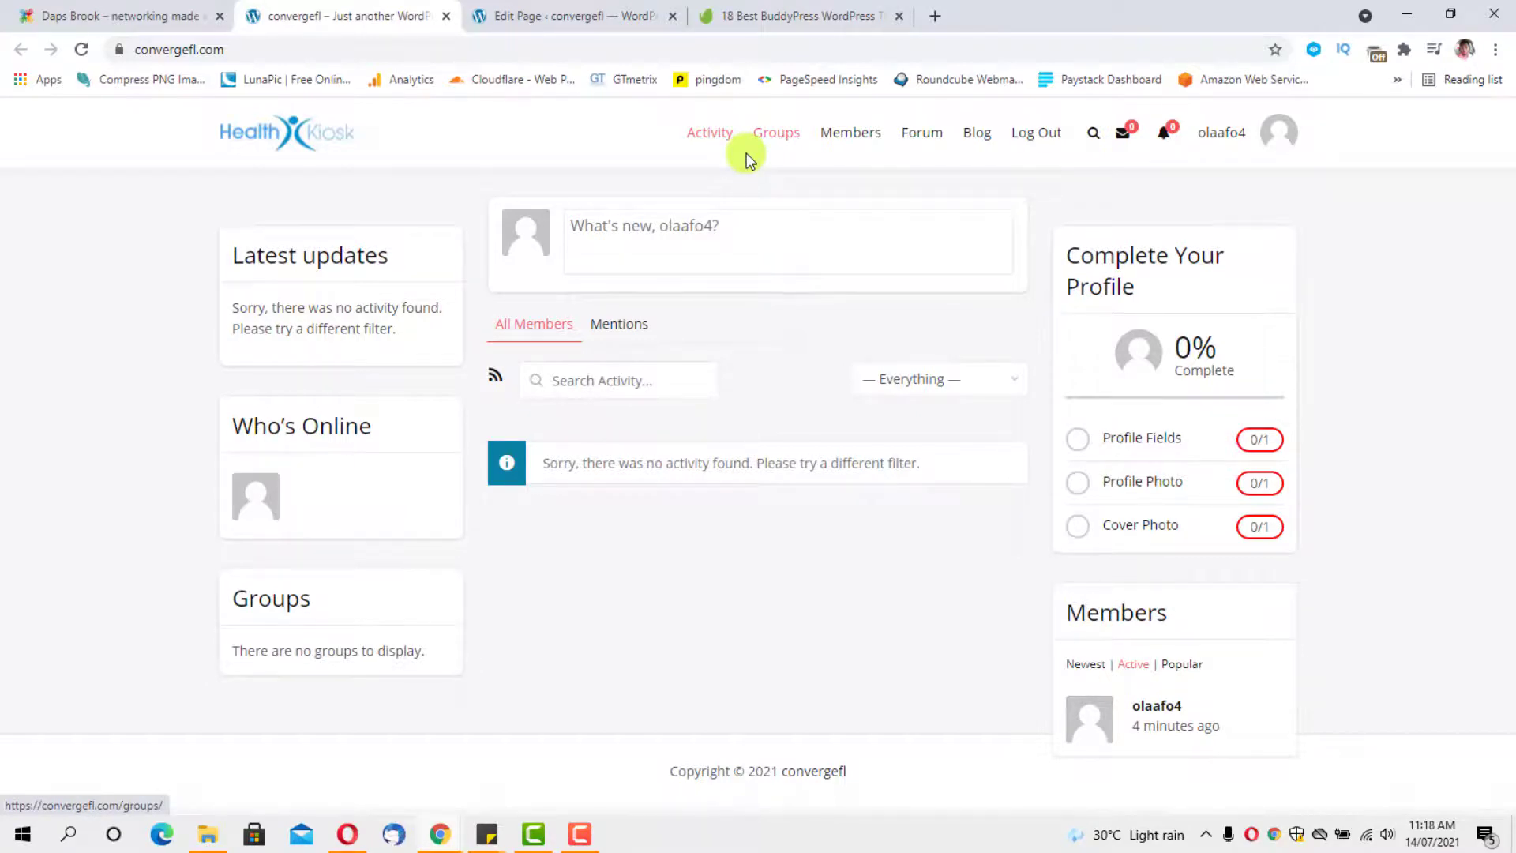
{"action": "left_click", "coordinate": [772, 137]}
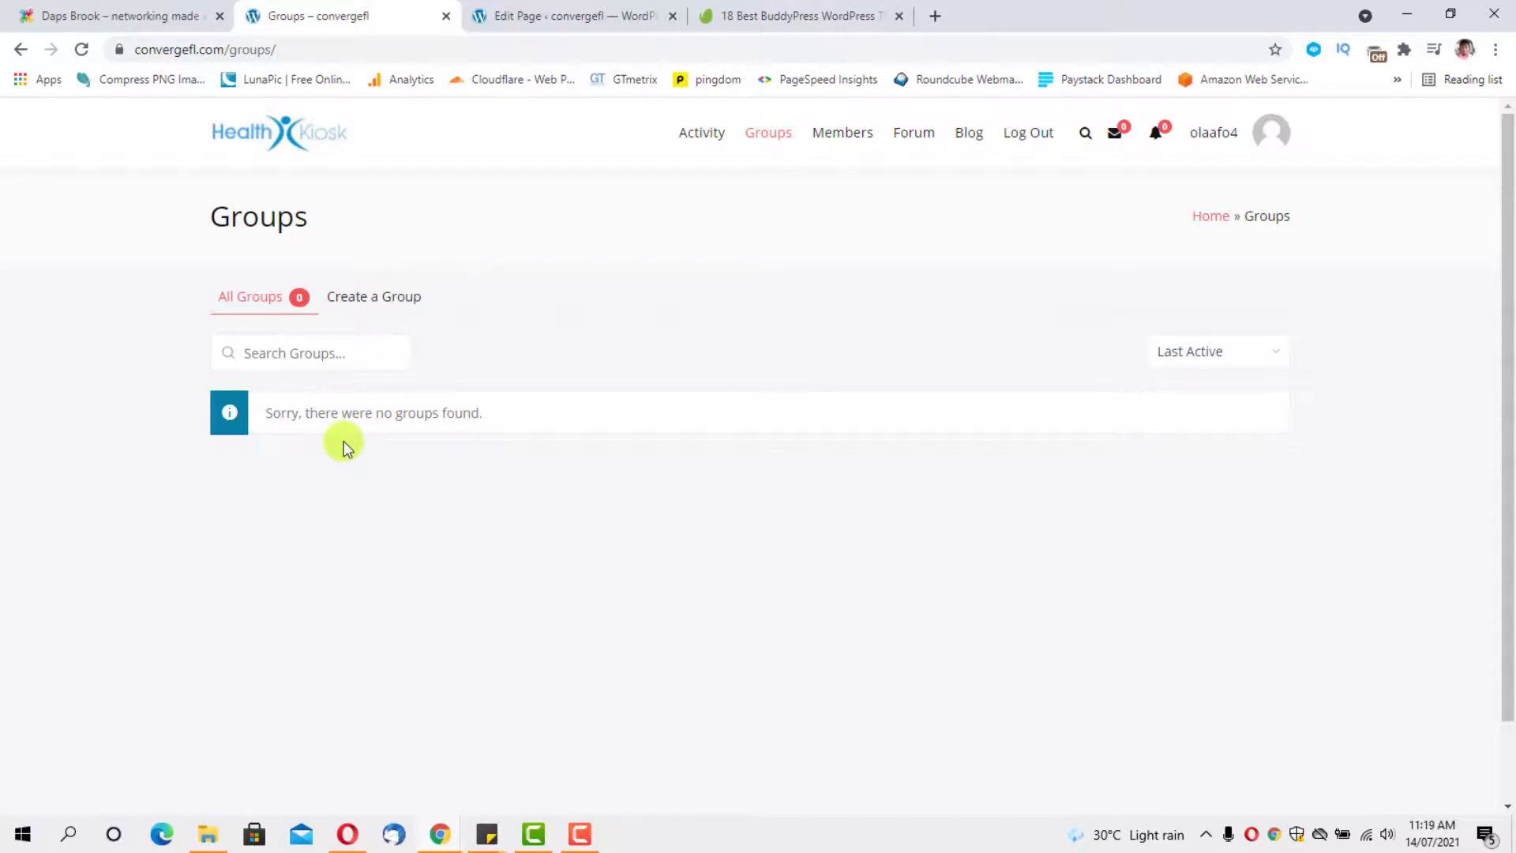
{"action": "left_click", "coordinate": [692, 134]}
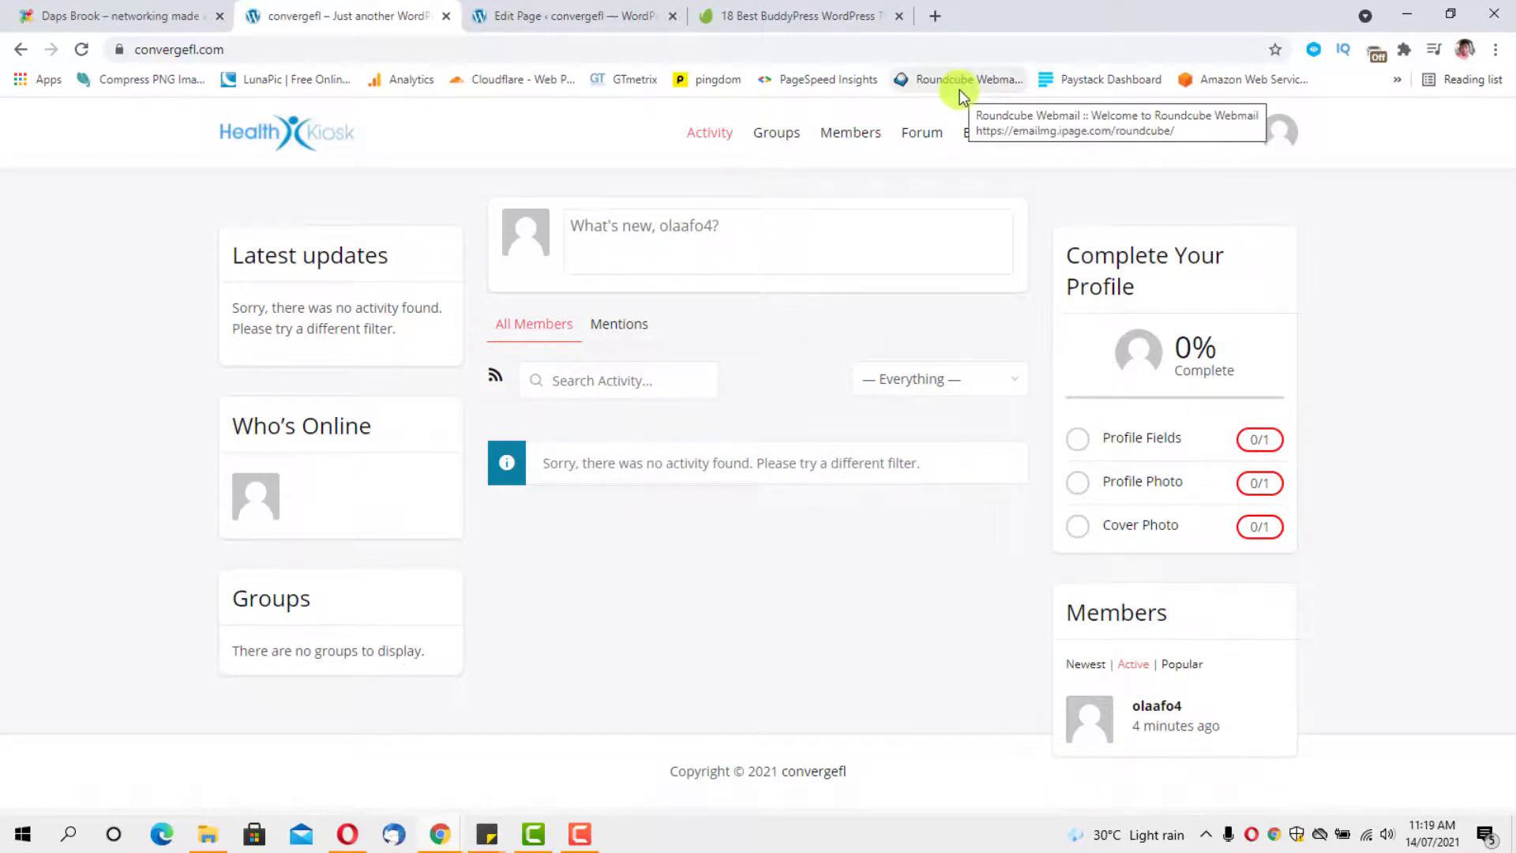
{"action": "left_click", "coordinate": [777, 135]}
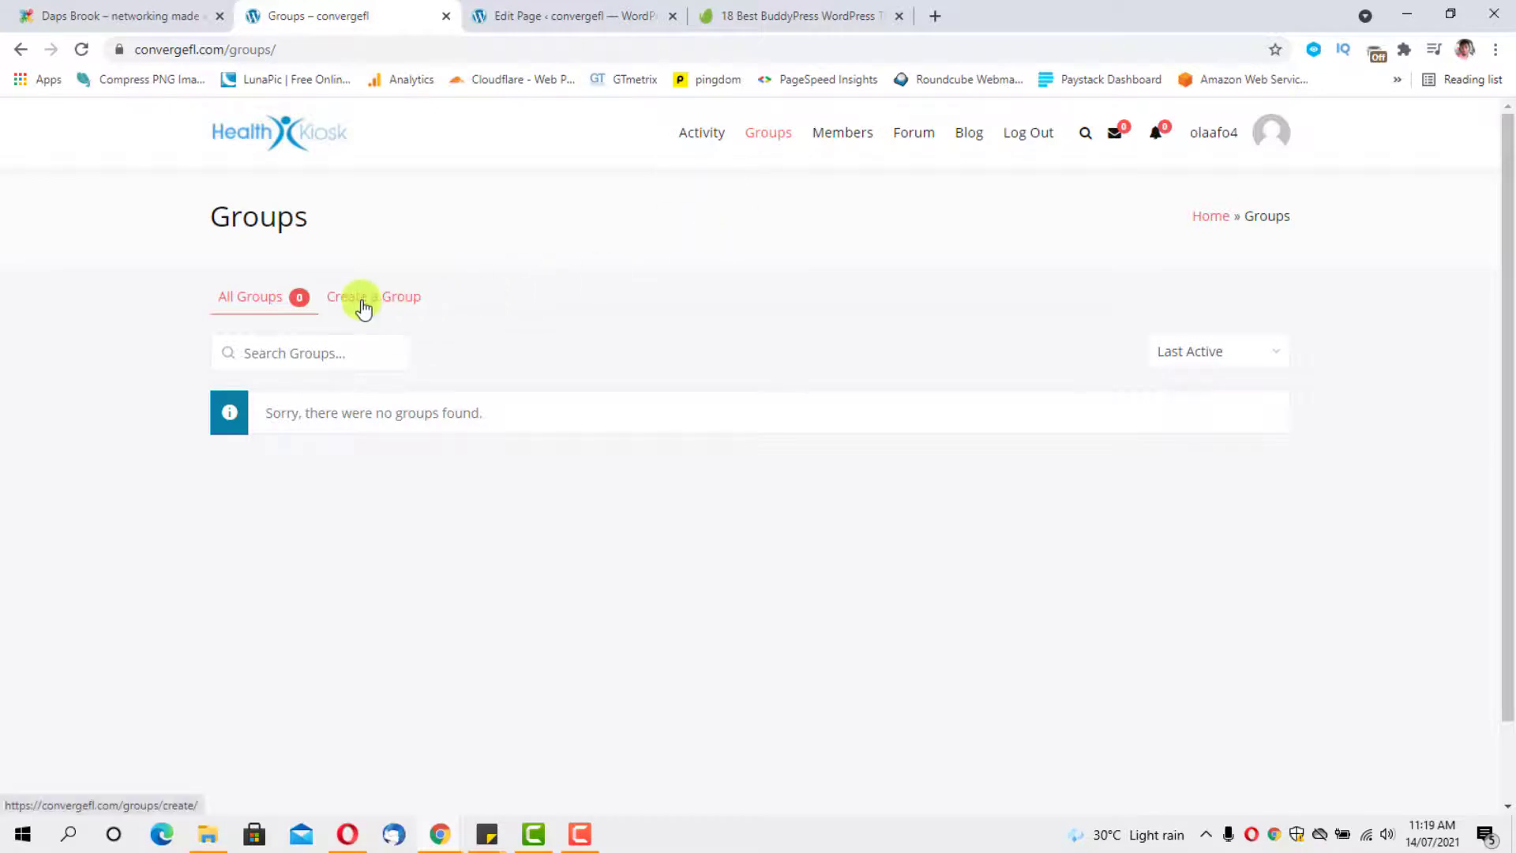
{"action": "left_click", "coordinate": [844, 133]}
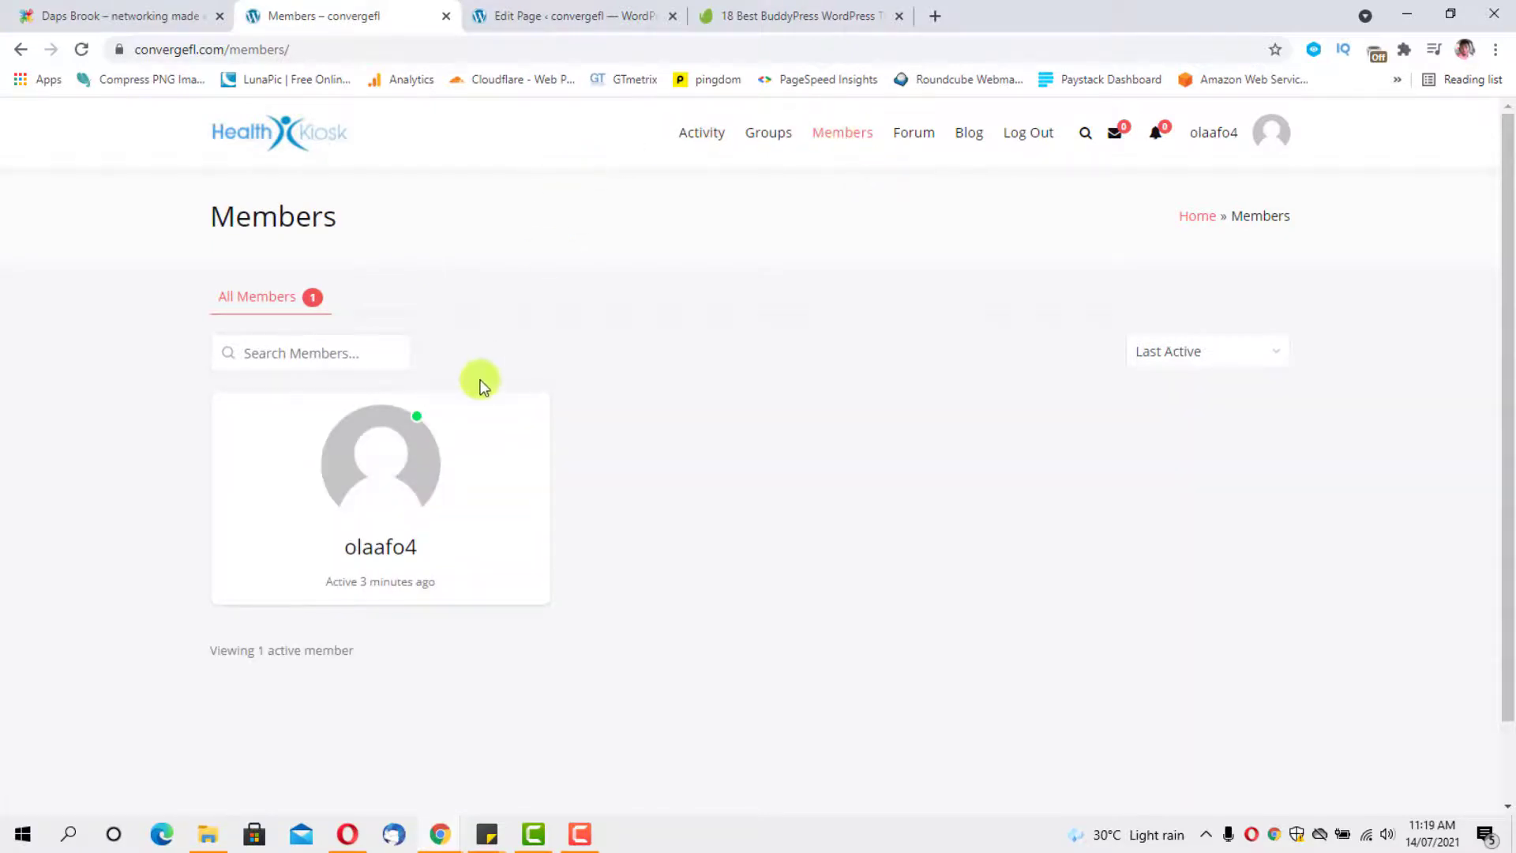
{"action": "scroll", "coordinate": [644, 340], "scroll_direction": "down", "scroll_amount": 2}
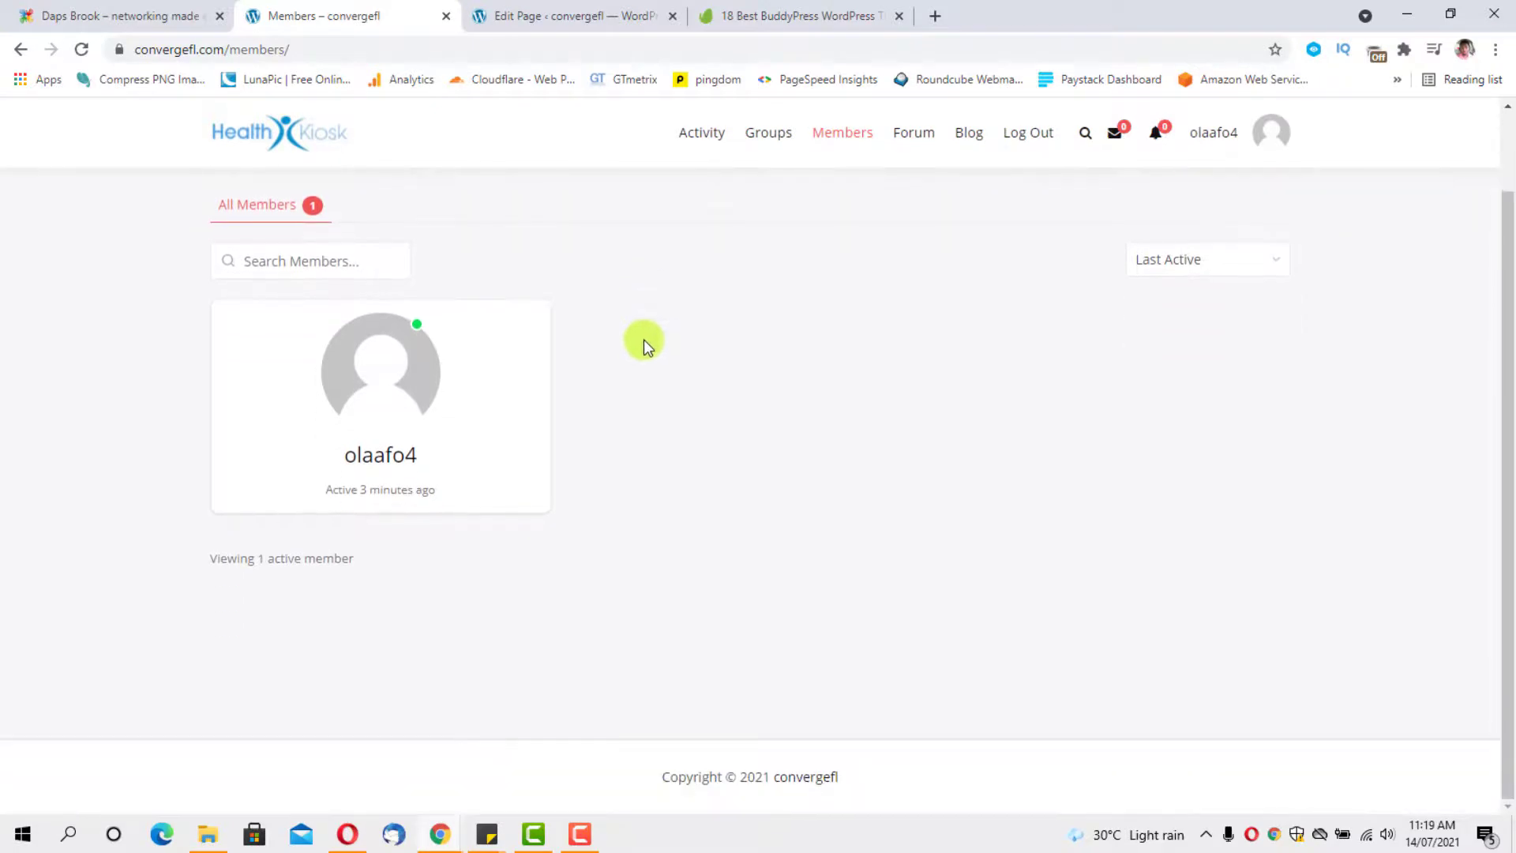
{"action": "scroll", "coordinate": [645, 340], "scroll_direction": "up", "scroll_amount": 2}
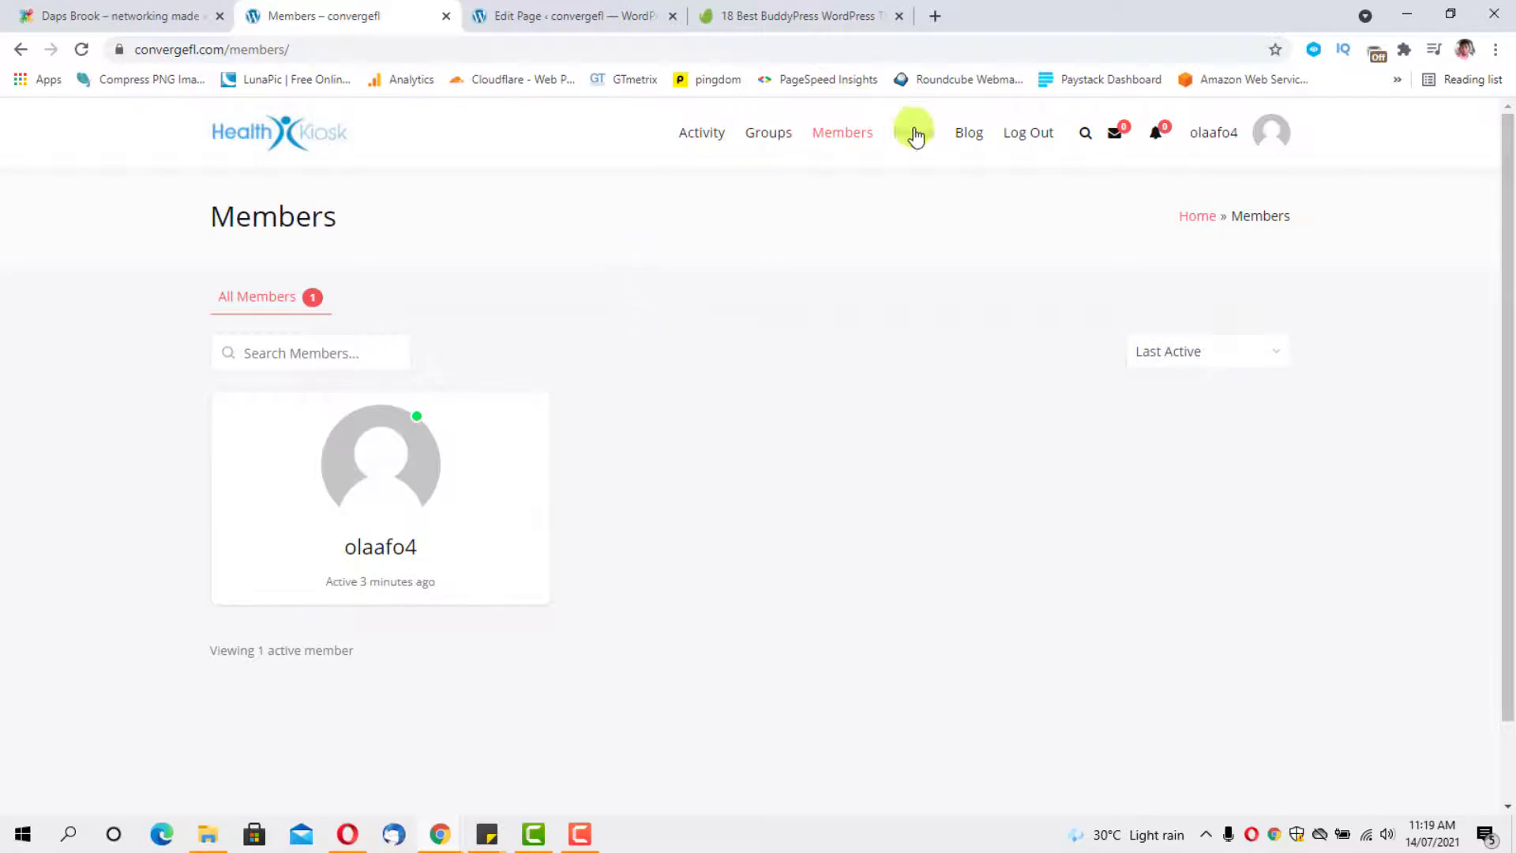
{"action": "left_click", "coordinate": [695, 142]}
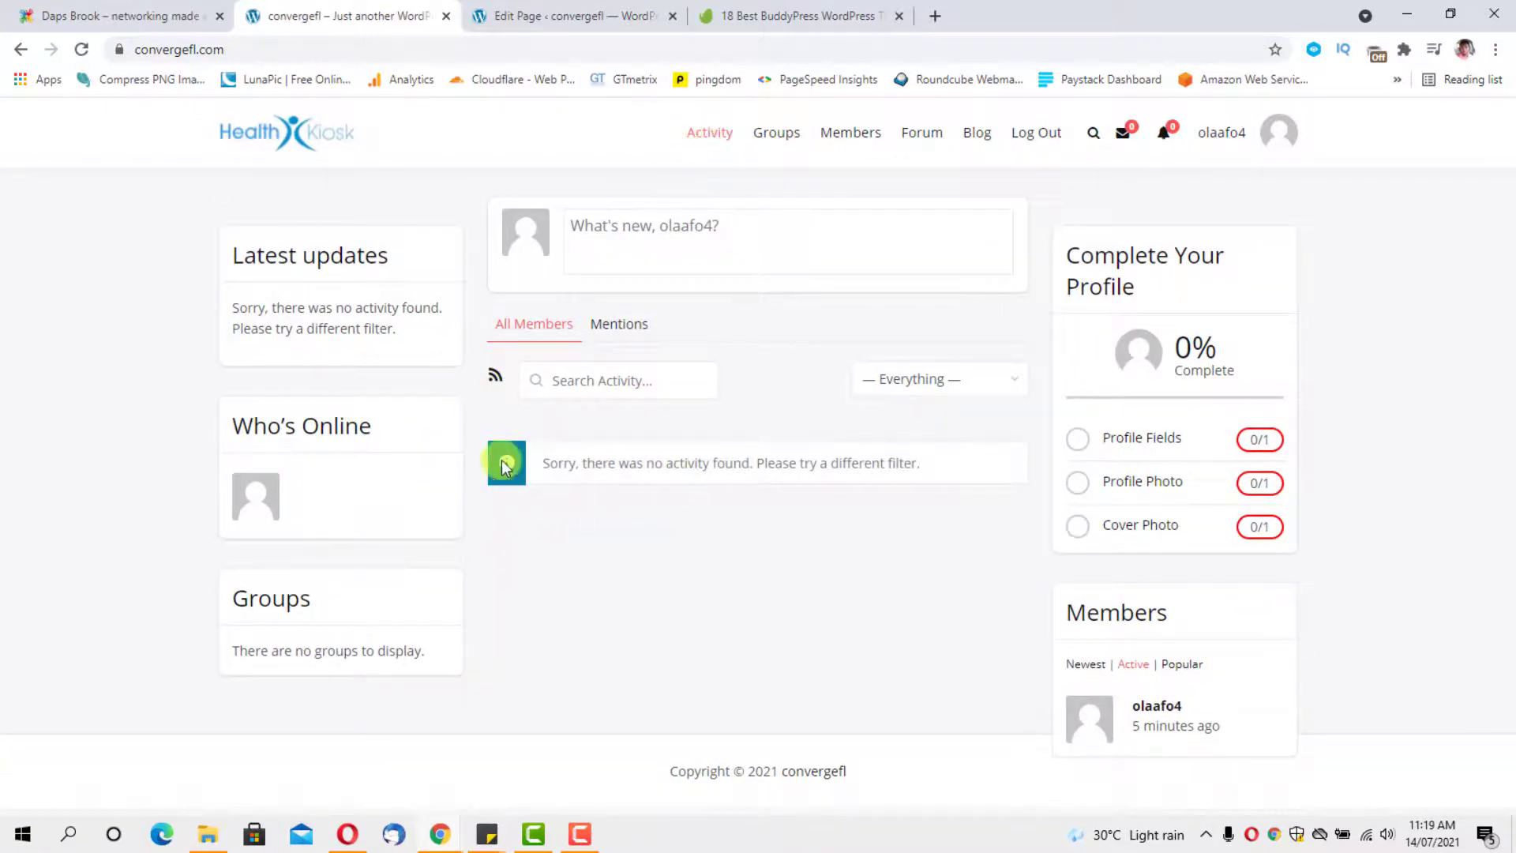
{"action": "left_click", "coordinate": [594, 236]}
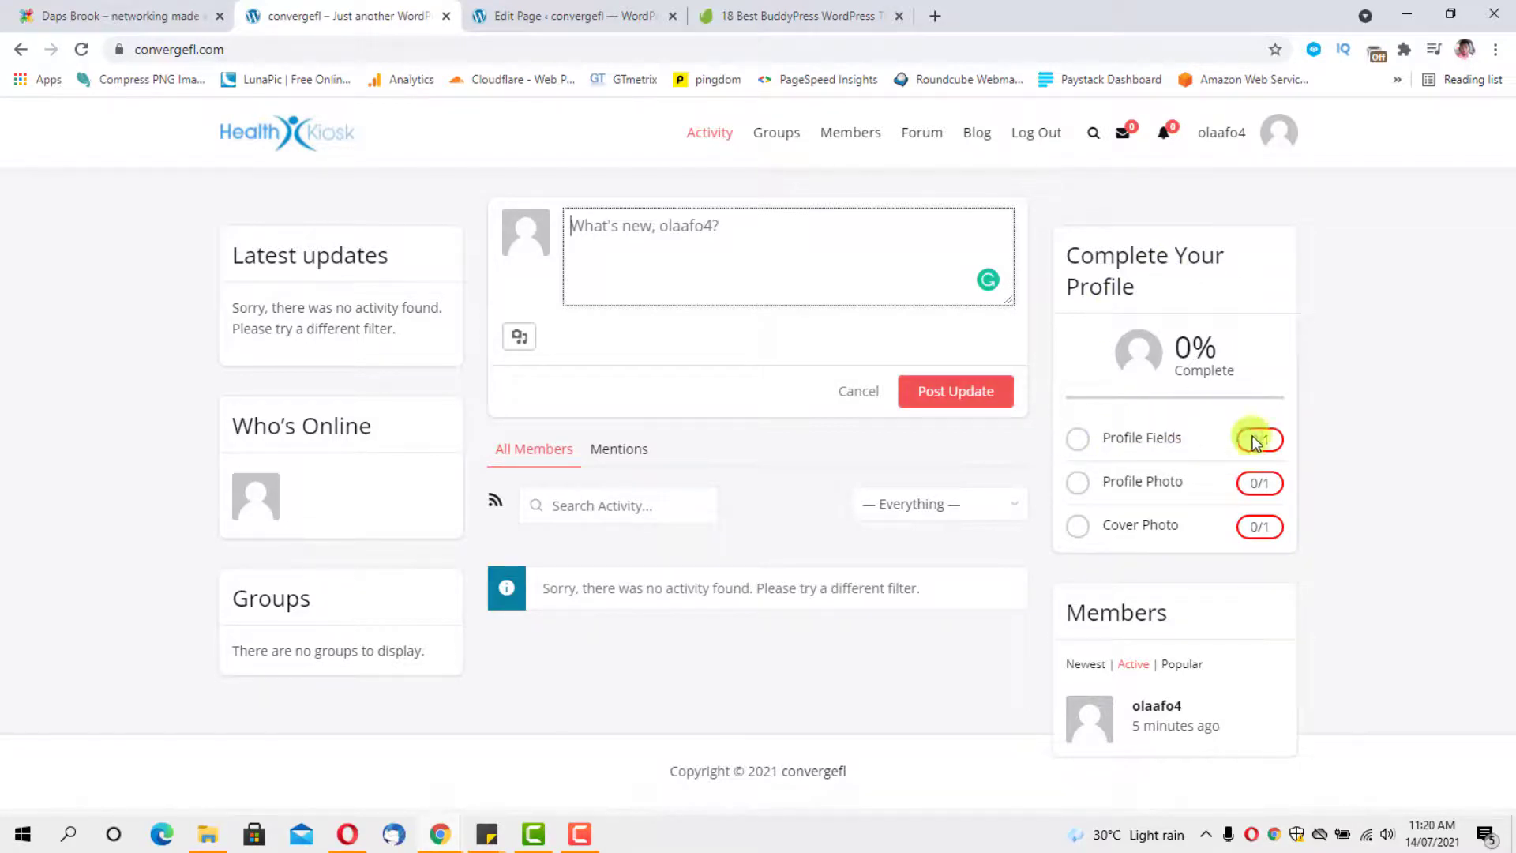
Open Profile Fields from the Complete Your Profile widget, fill in the member's name, and save the changes.
{"action": "left_click", "coordinate": [1146, 443]}
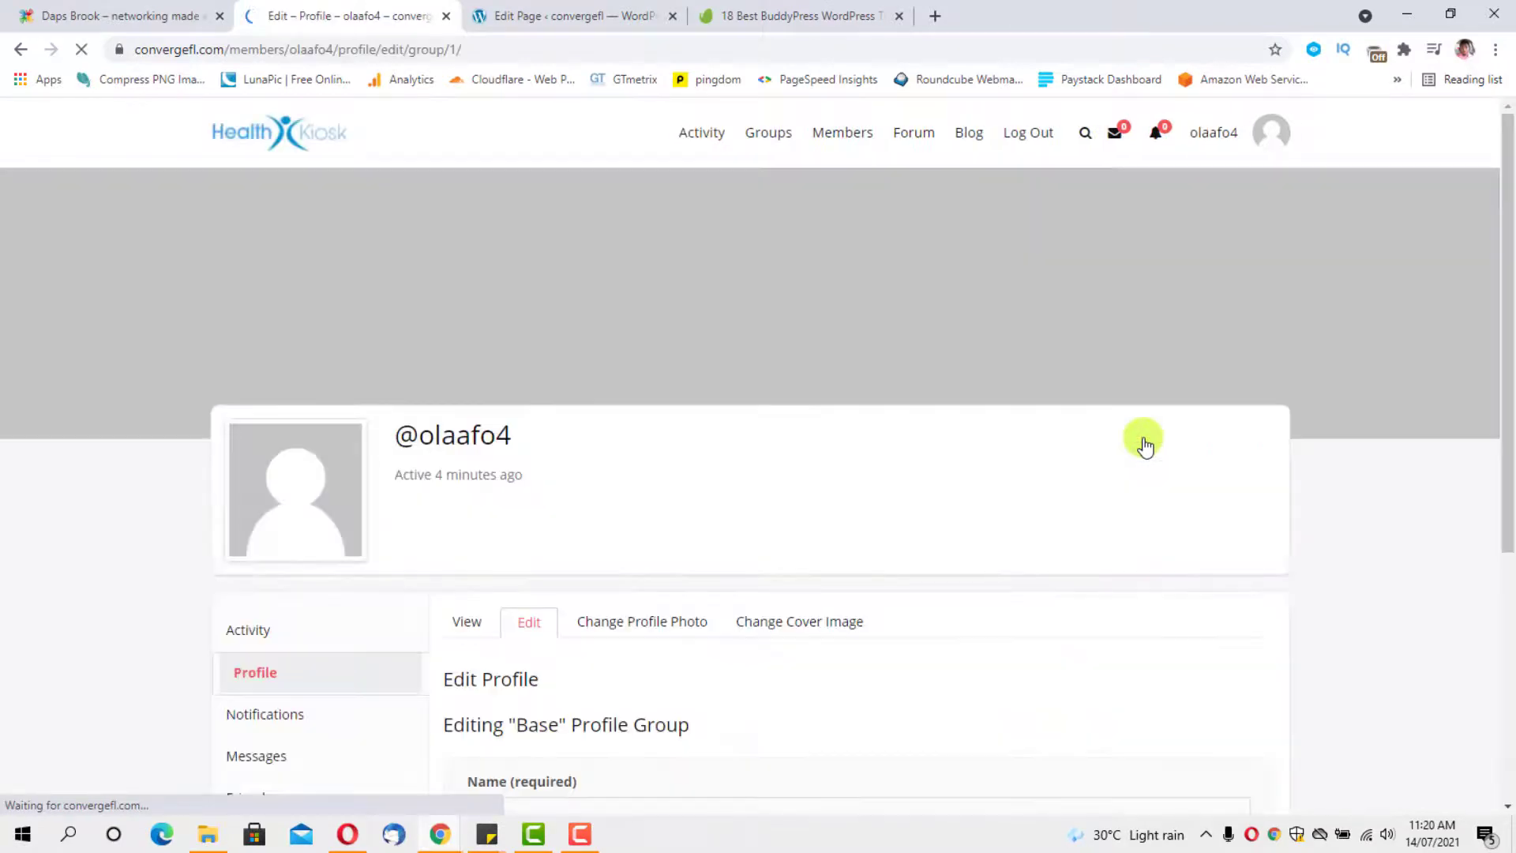
{"action": "scroll", "coordinate": [880, 410], "scroll_direction": "down", "scroll_amount": 5}
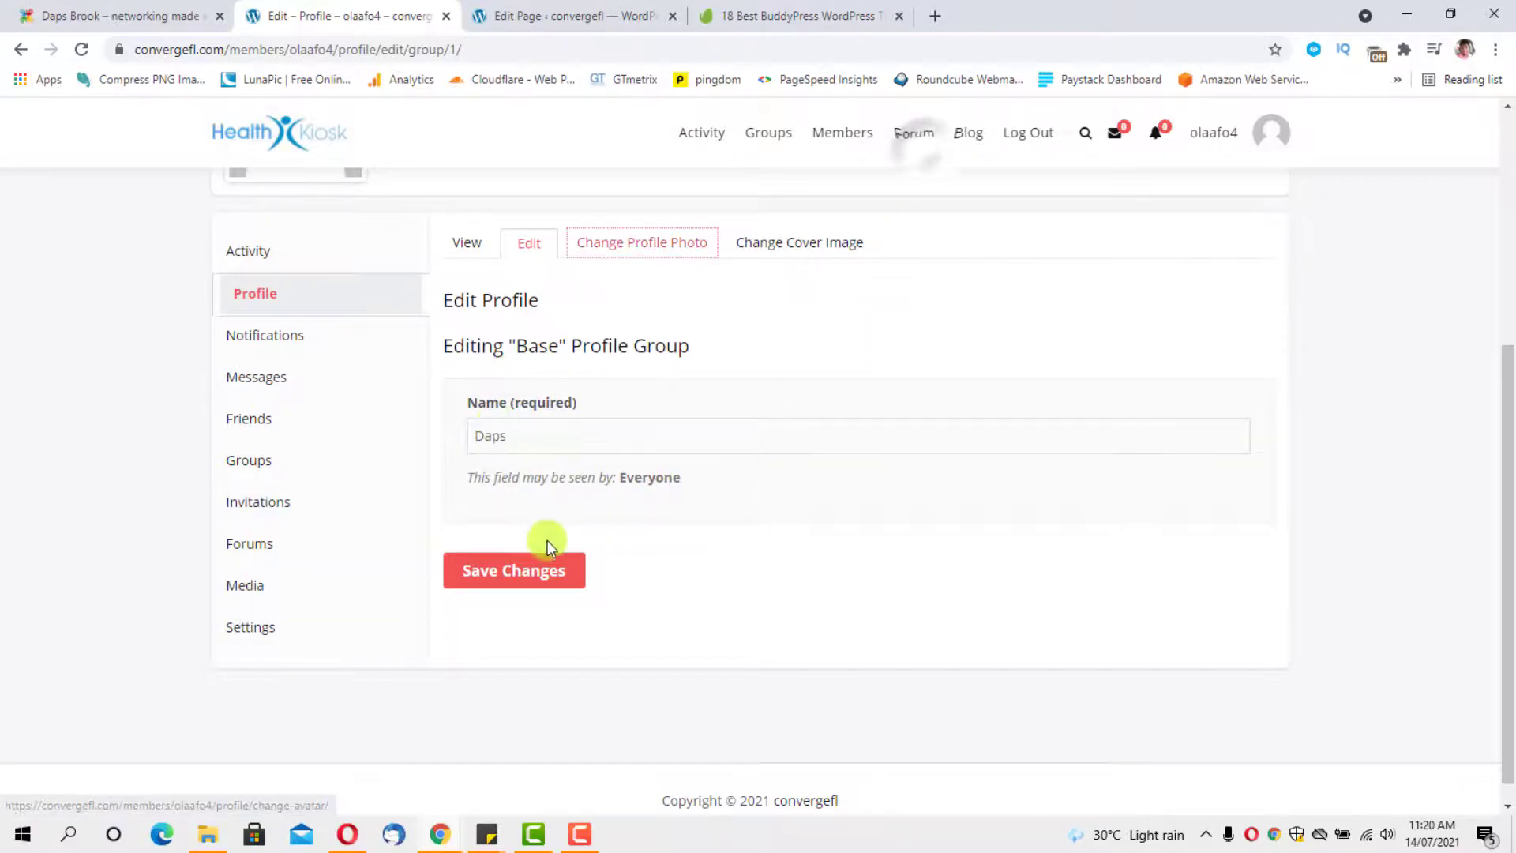
{"action": "left_click", "coordinate": [506, 575]}
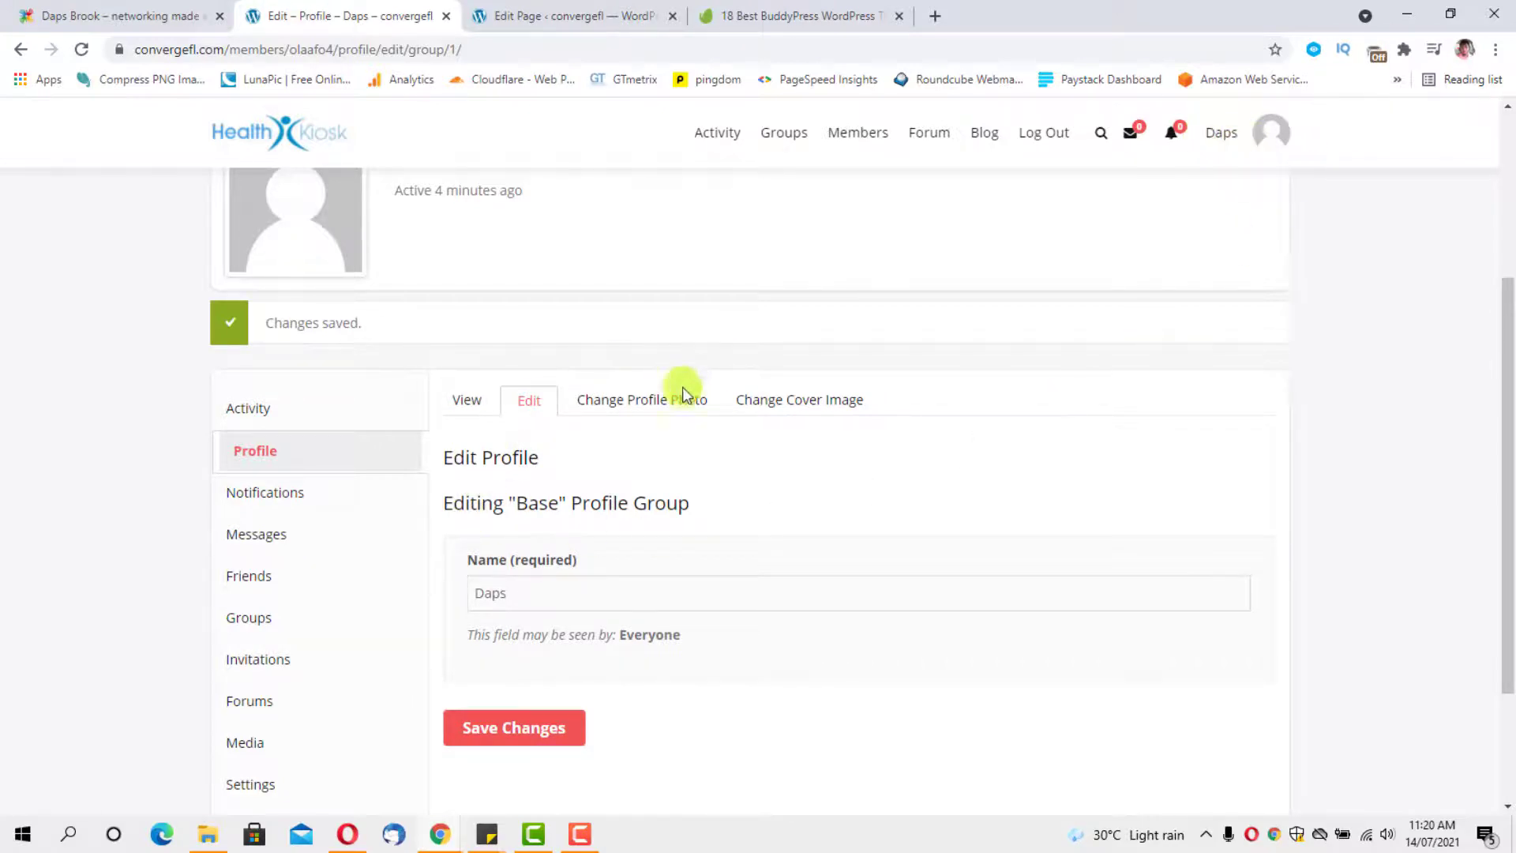
Upload the me-min picture from the Pictures folder as the new profile photo.
{"action": "left_click", "coordinate": [639, 407]}
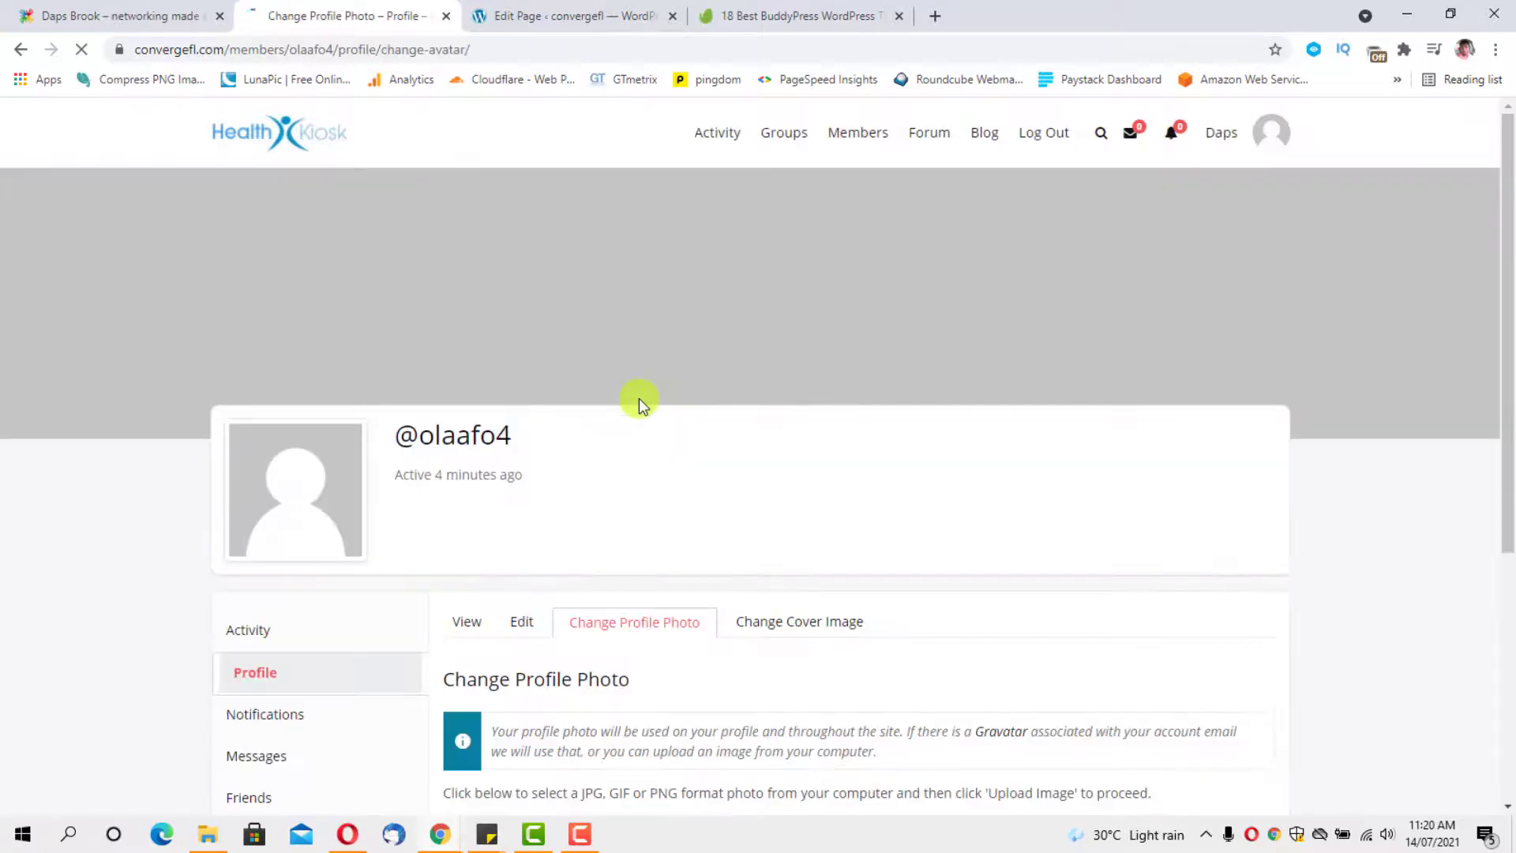
{"action": "scroll", "coordinate": [657, 414], "scroll_direction": "down", "scroll_amount": 3}
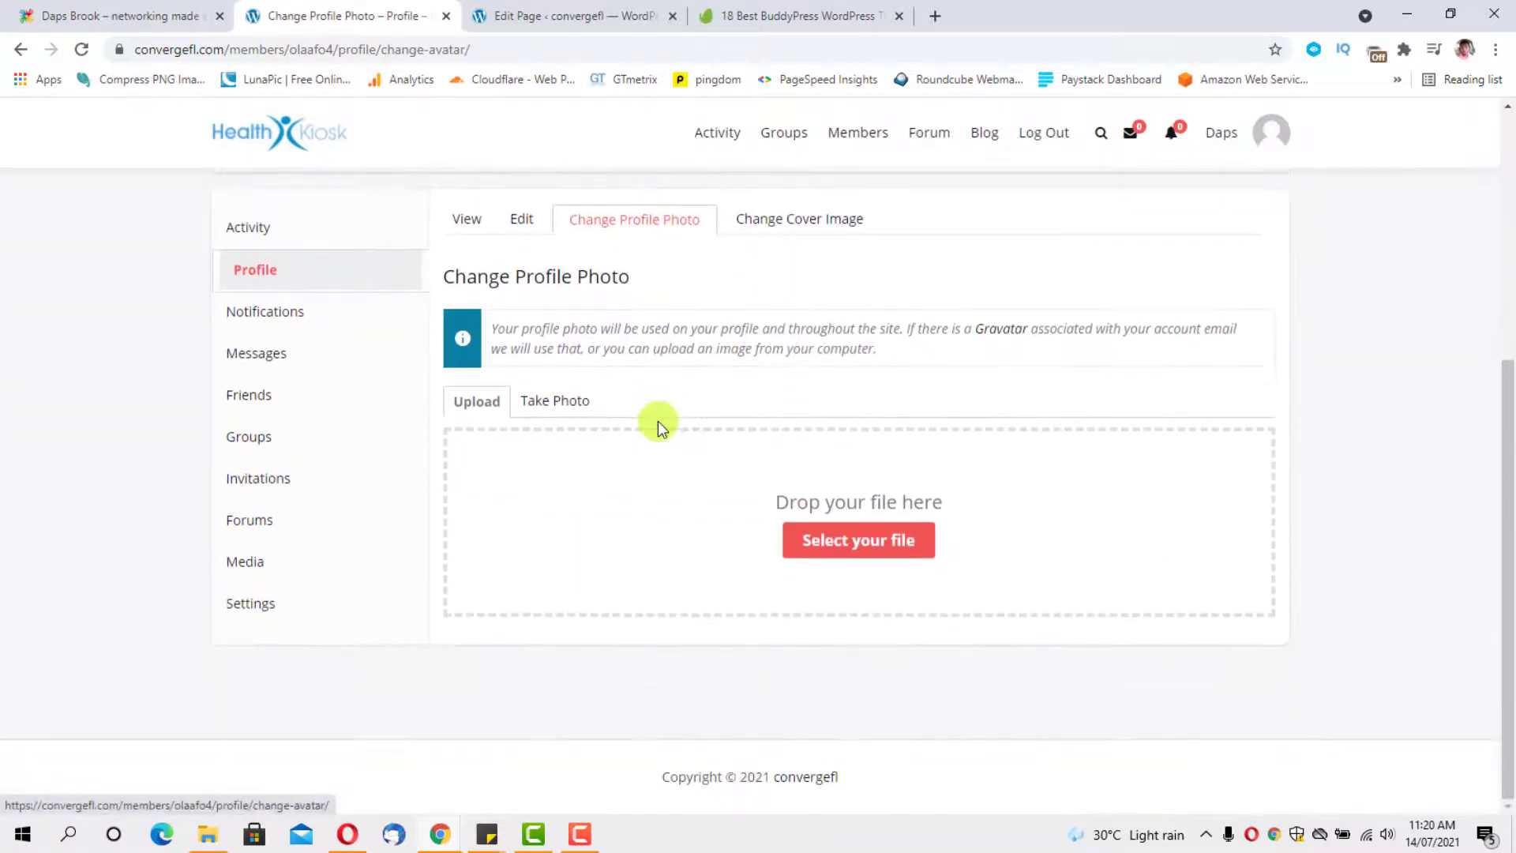
{"action": "left_click", "coordinate": [827, 537]}
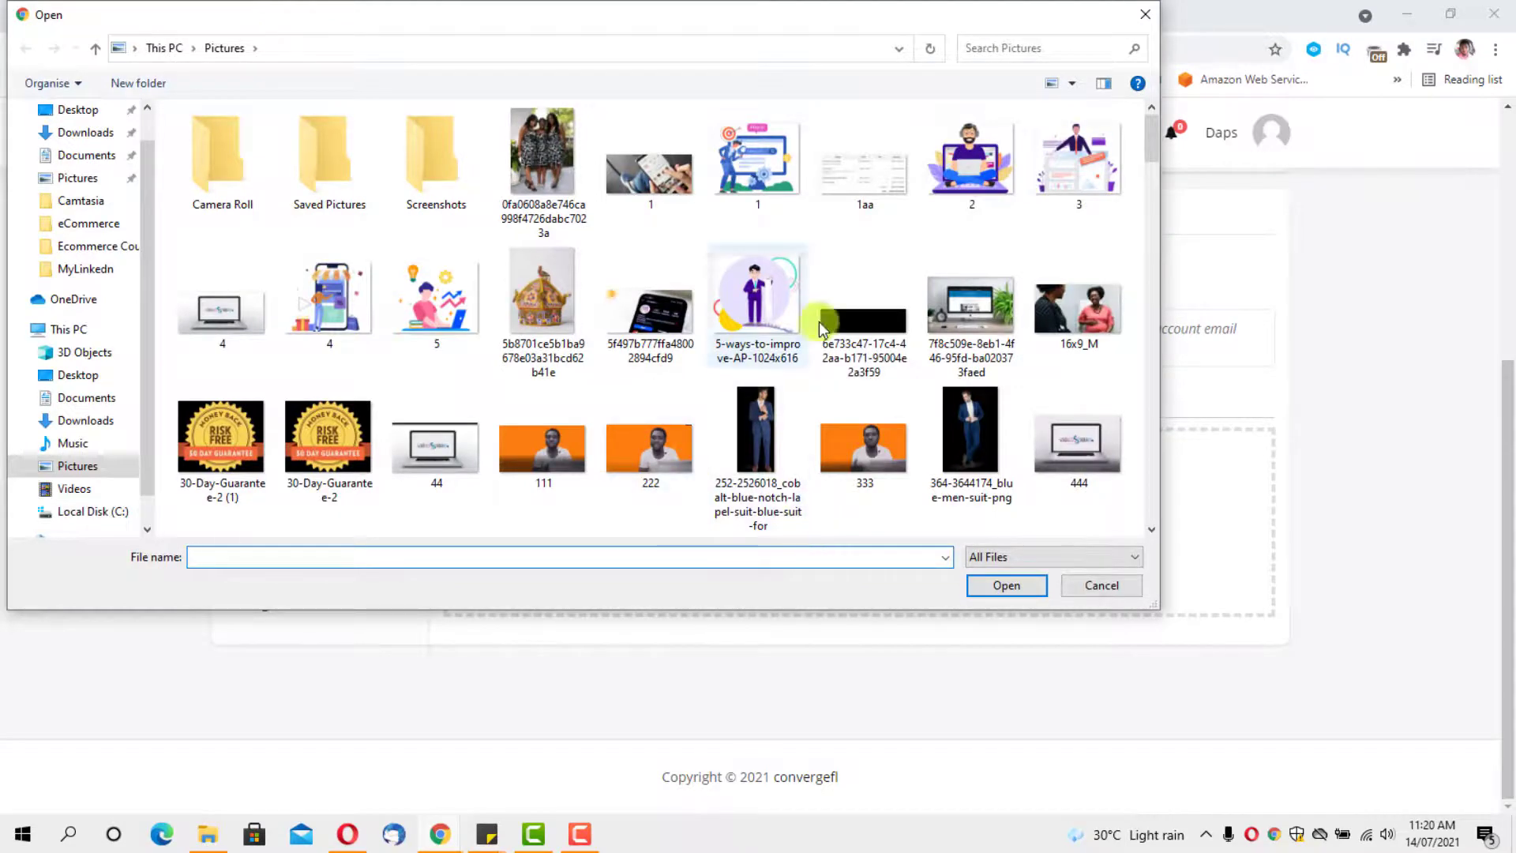
{"action": "scroll", "coordinate": [974, 292], "scroll_direction": "down", "scroll_amount": 2}
{"action": "scroll", "coordinate": [974, 292], "scroll_direction": "down", "scroll_amount": 10}
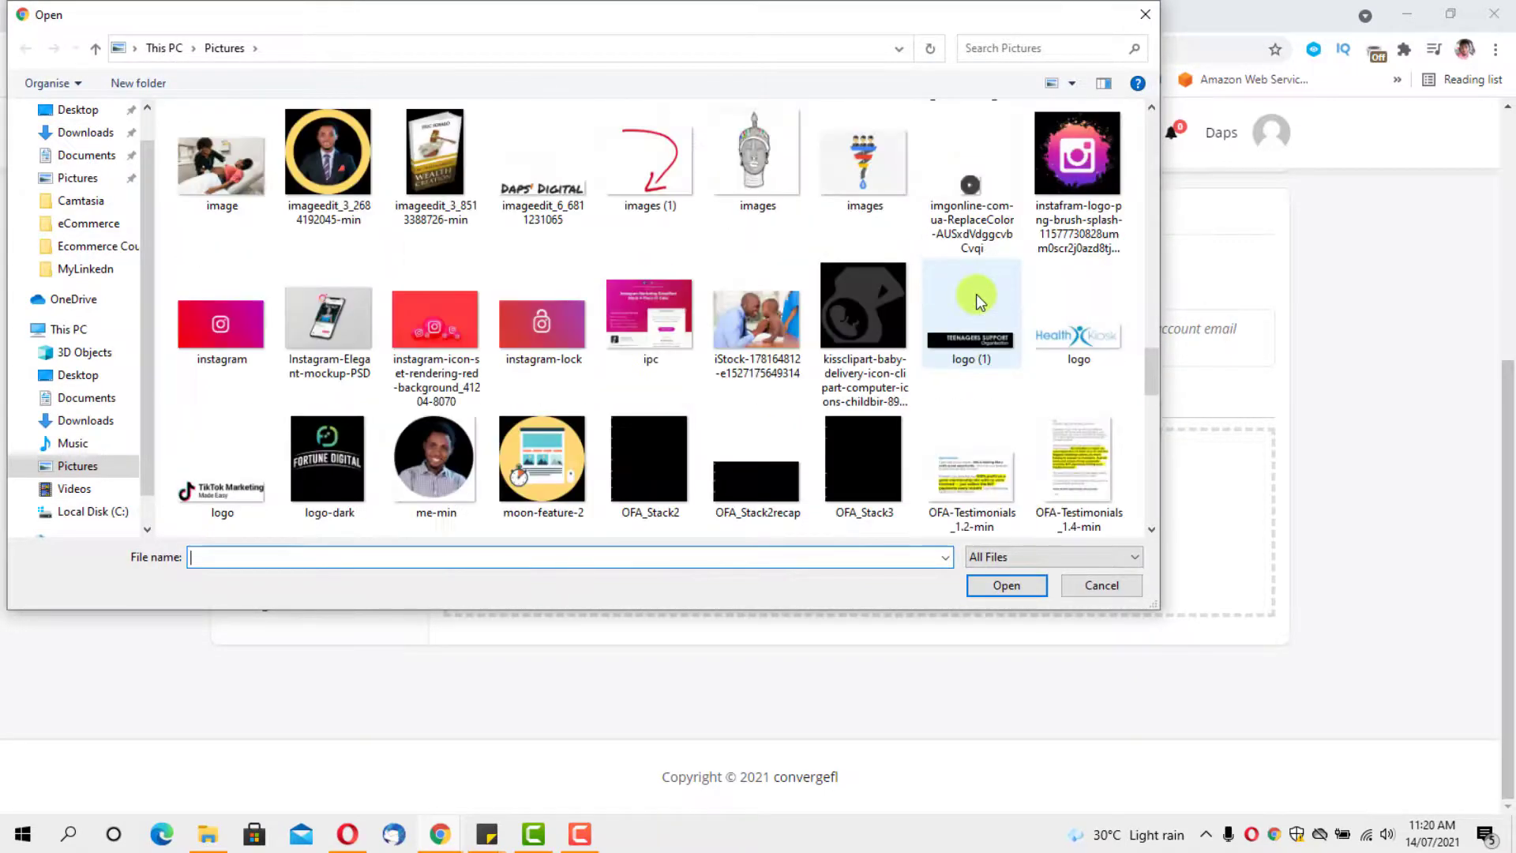
{"action": "left_click", "coordinate": [434, 462]}
{"action": "left_click", "coordinate": [999, 584]}
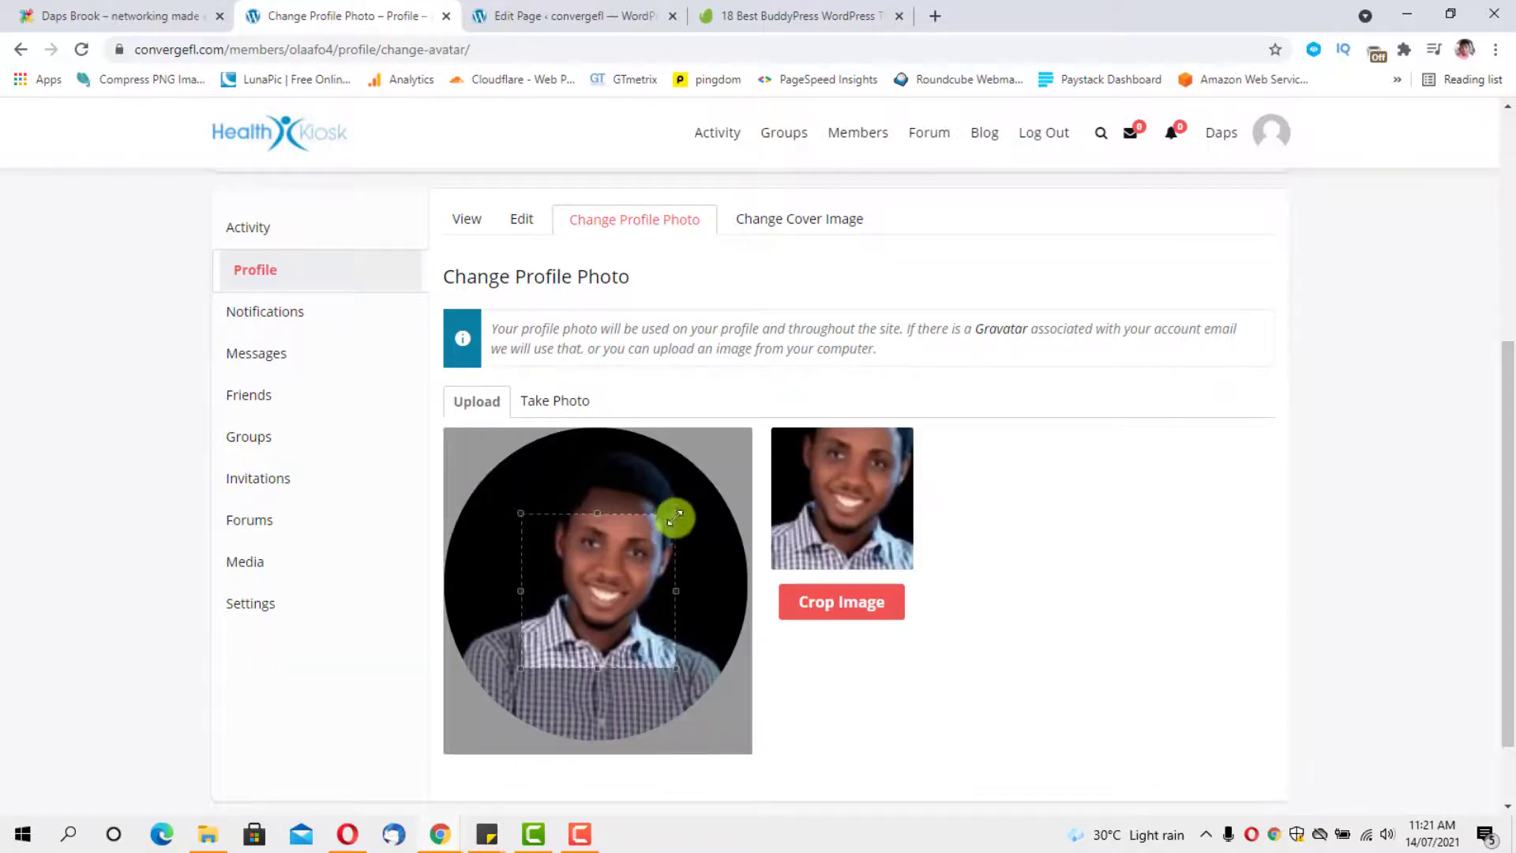
Enlarge the crop selection to the photo's full width so it frames the whole round portrait, and crop the image.
{"action": "left_click_drag", "start_coordinate": [675, 516], "coordinate": [739, 451]}
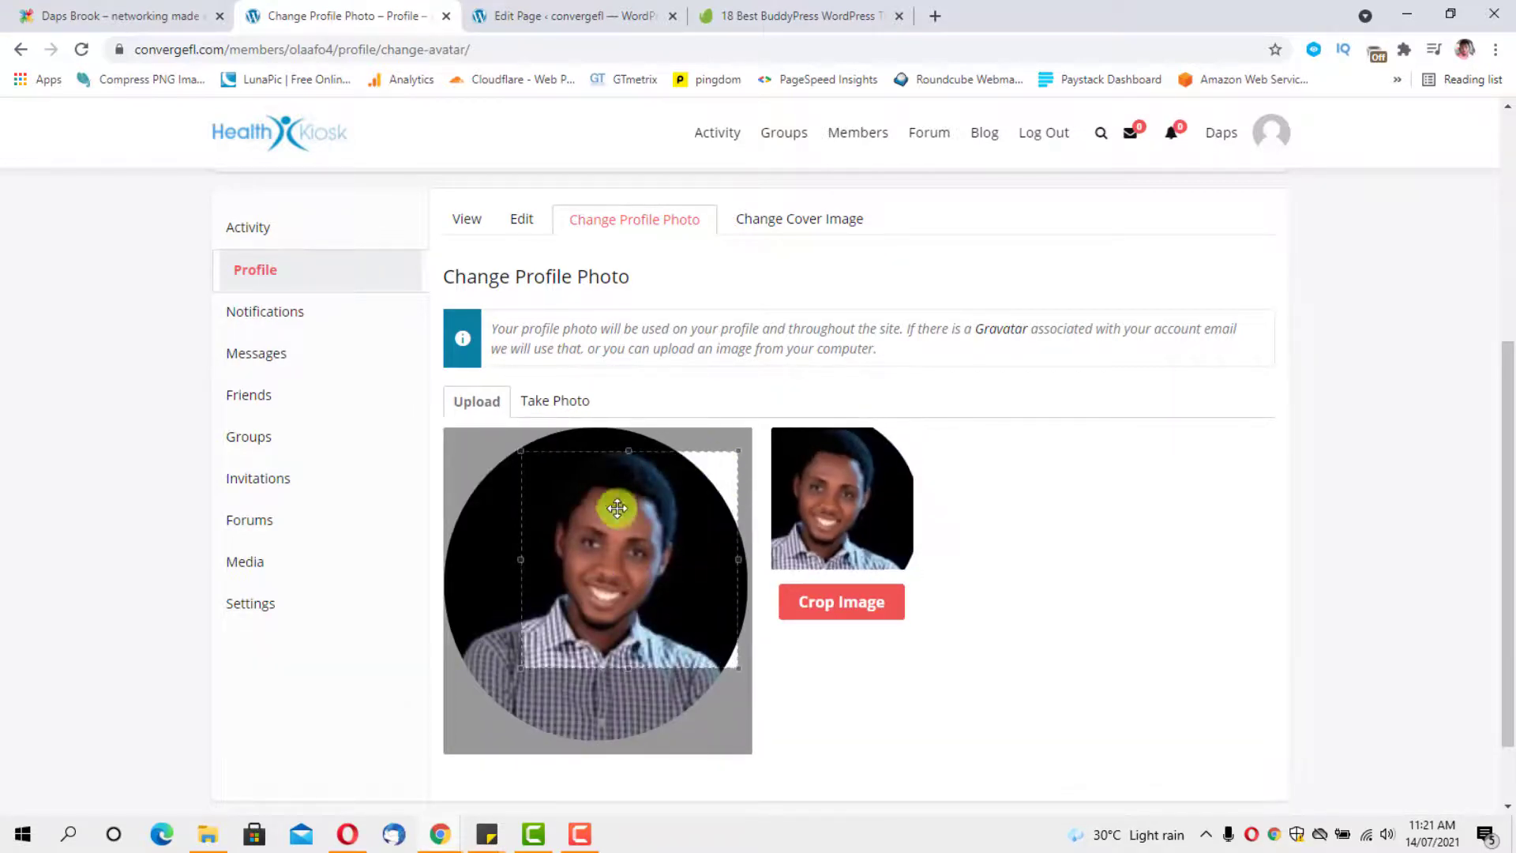
{"action": "left_click", "coordinate": [518, 445]}
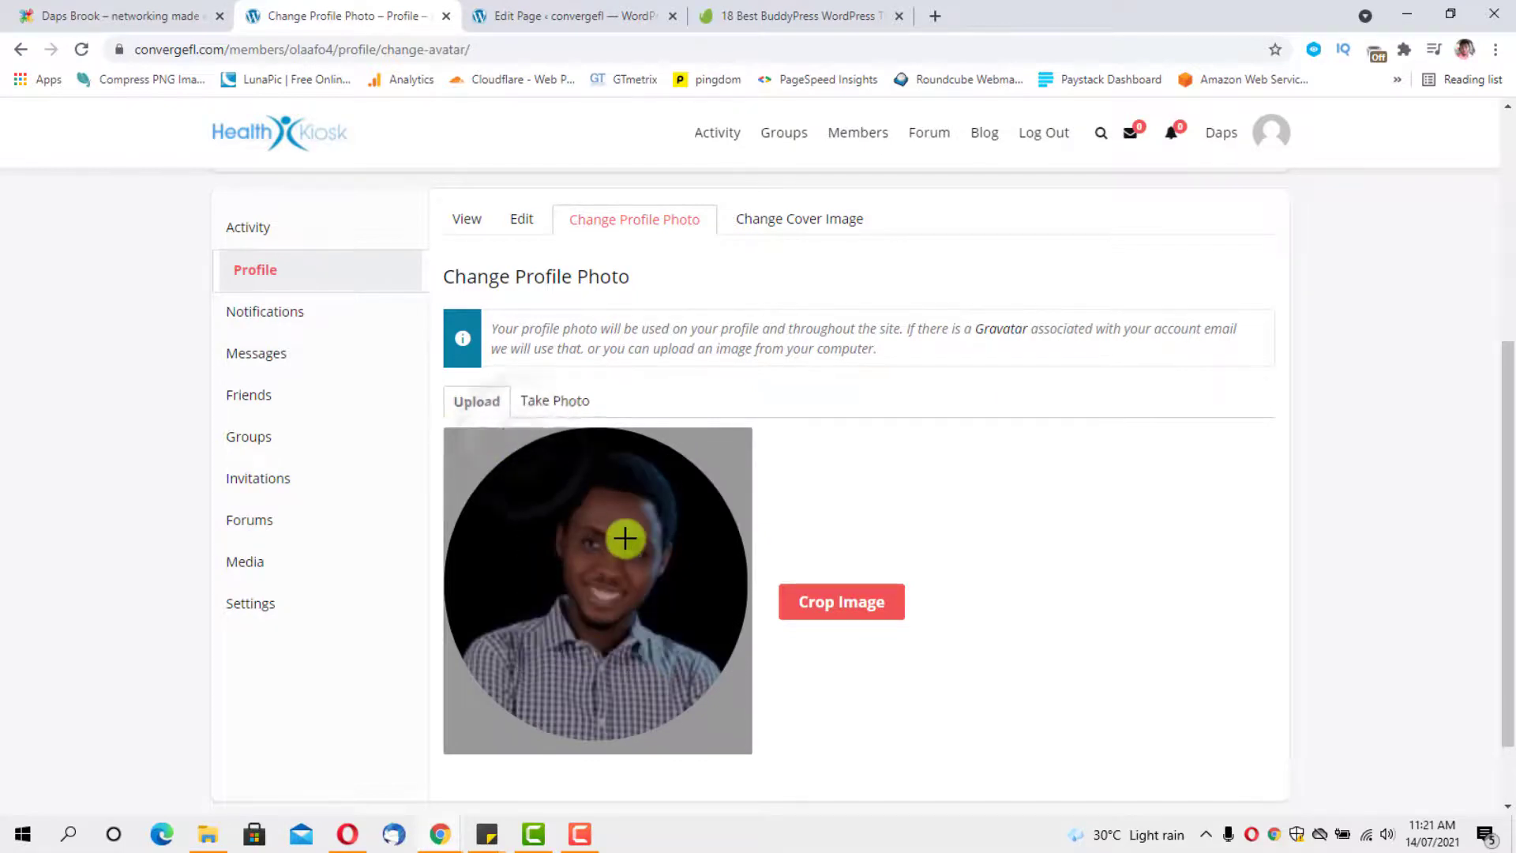
{"action": "left_click_drag", "start_coordinate": [495, 437], "coordinate": [751, 805]}
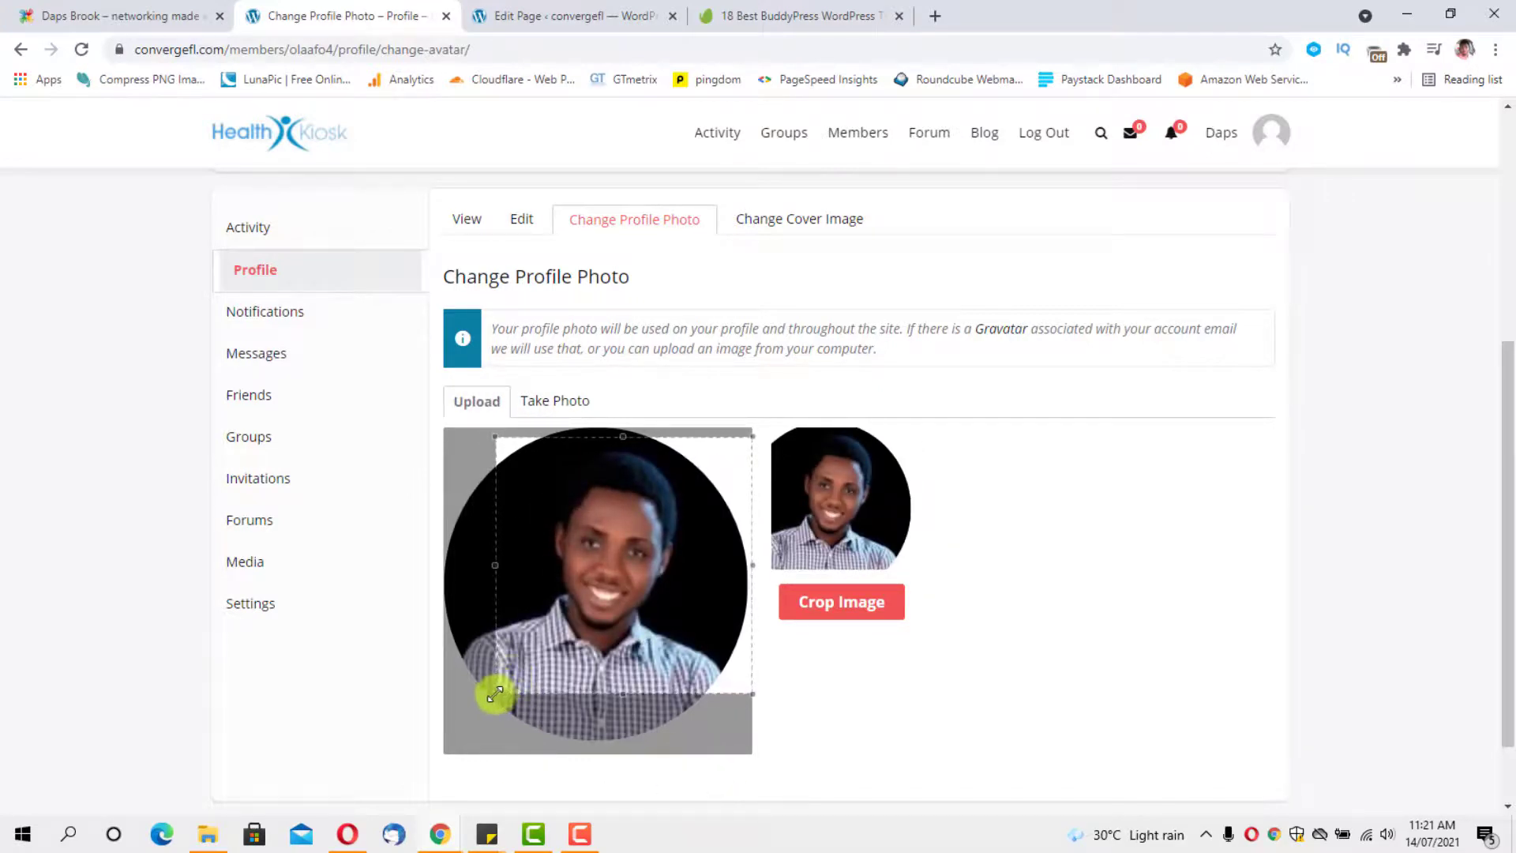
{"action": "left_click_drag", "start_coordinate": [495, 695], "coordinate": [395, 774]}
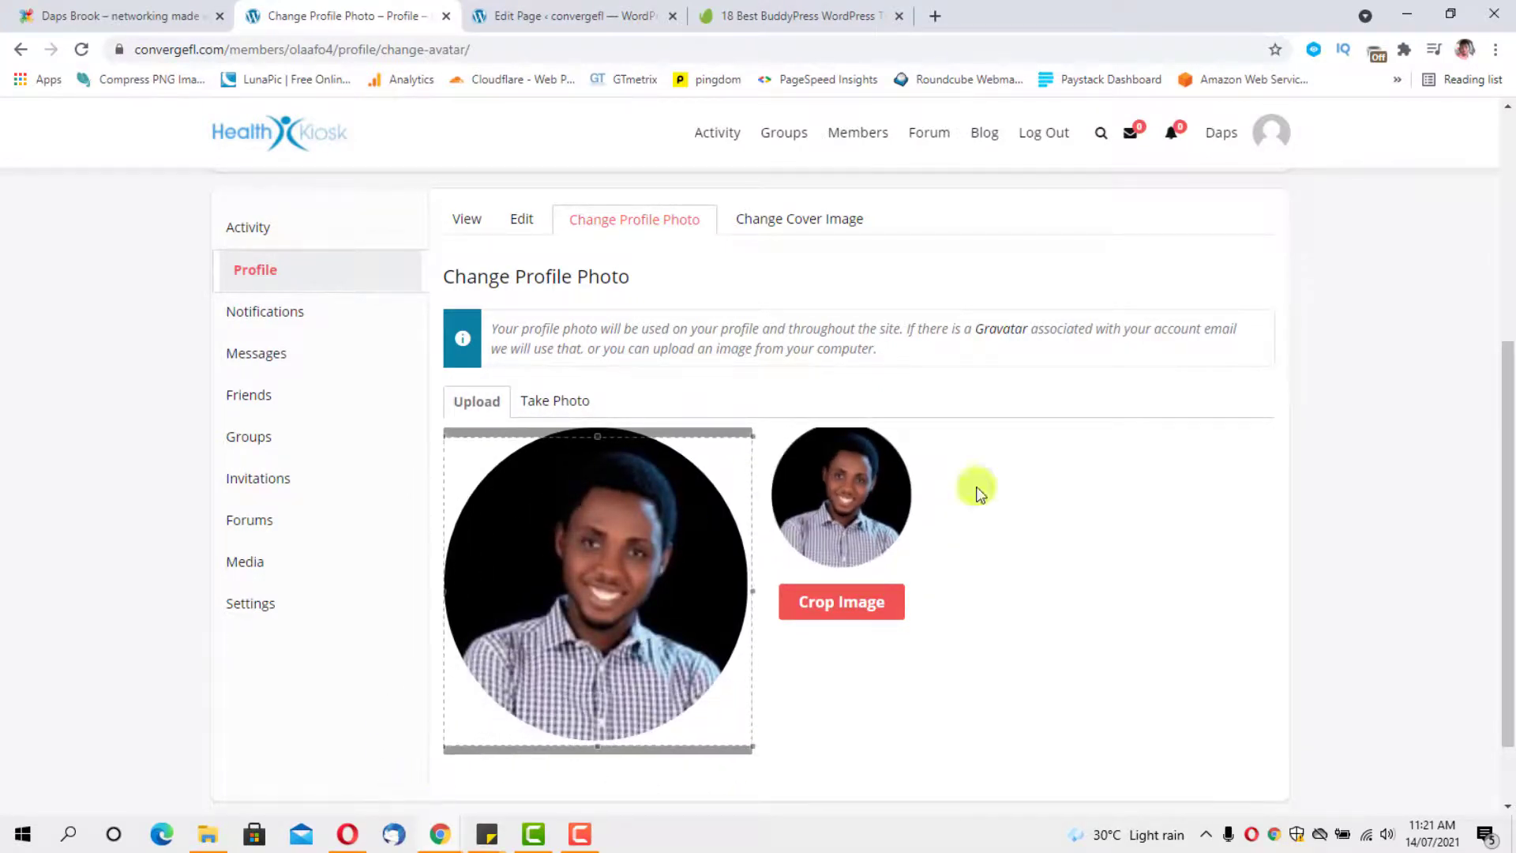
{"action": "left_click", "coordinate": [876, 602]}
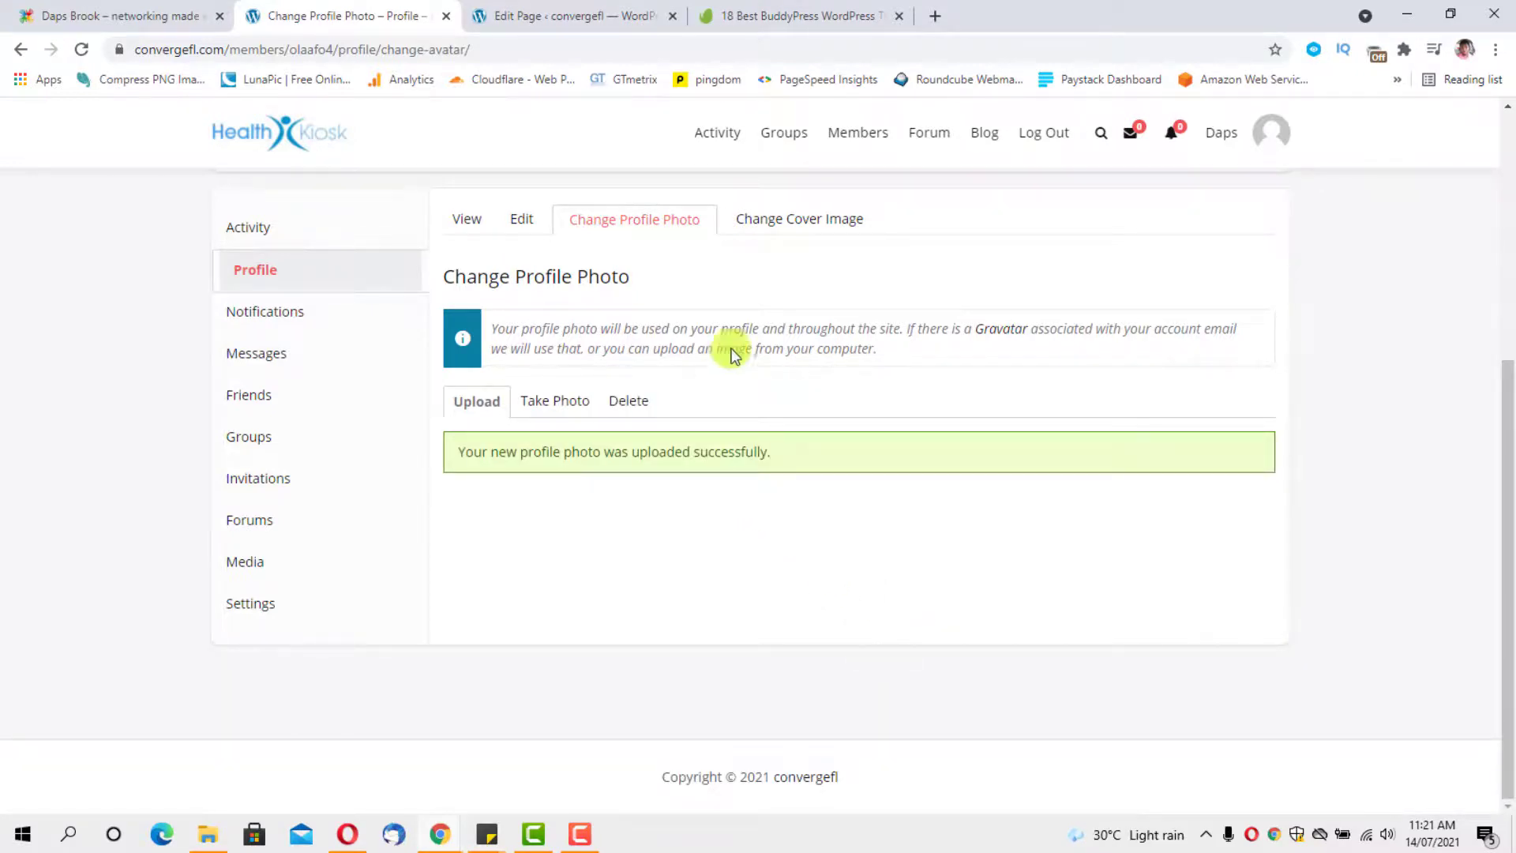
Look at the profile's cover image upload page and notifications, and return to the Activity page to review the feed.
{"action": "left_click", "coordinate": [817, 223]}
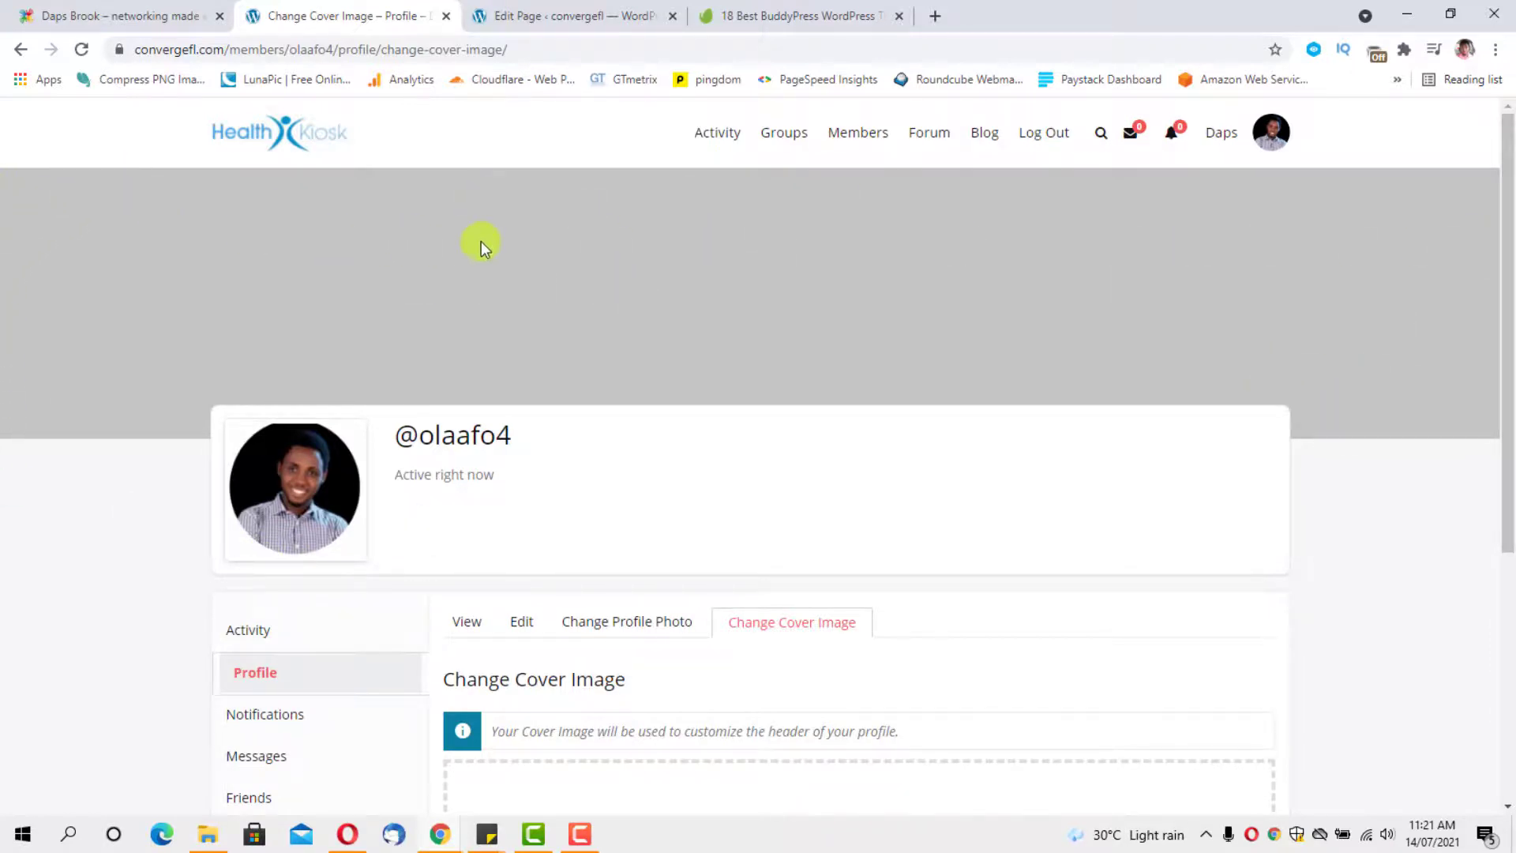
{"action": "scroll", "coordinate": [793, 240], "scroll_direction": "down", "scroll_amount": 4}
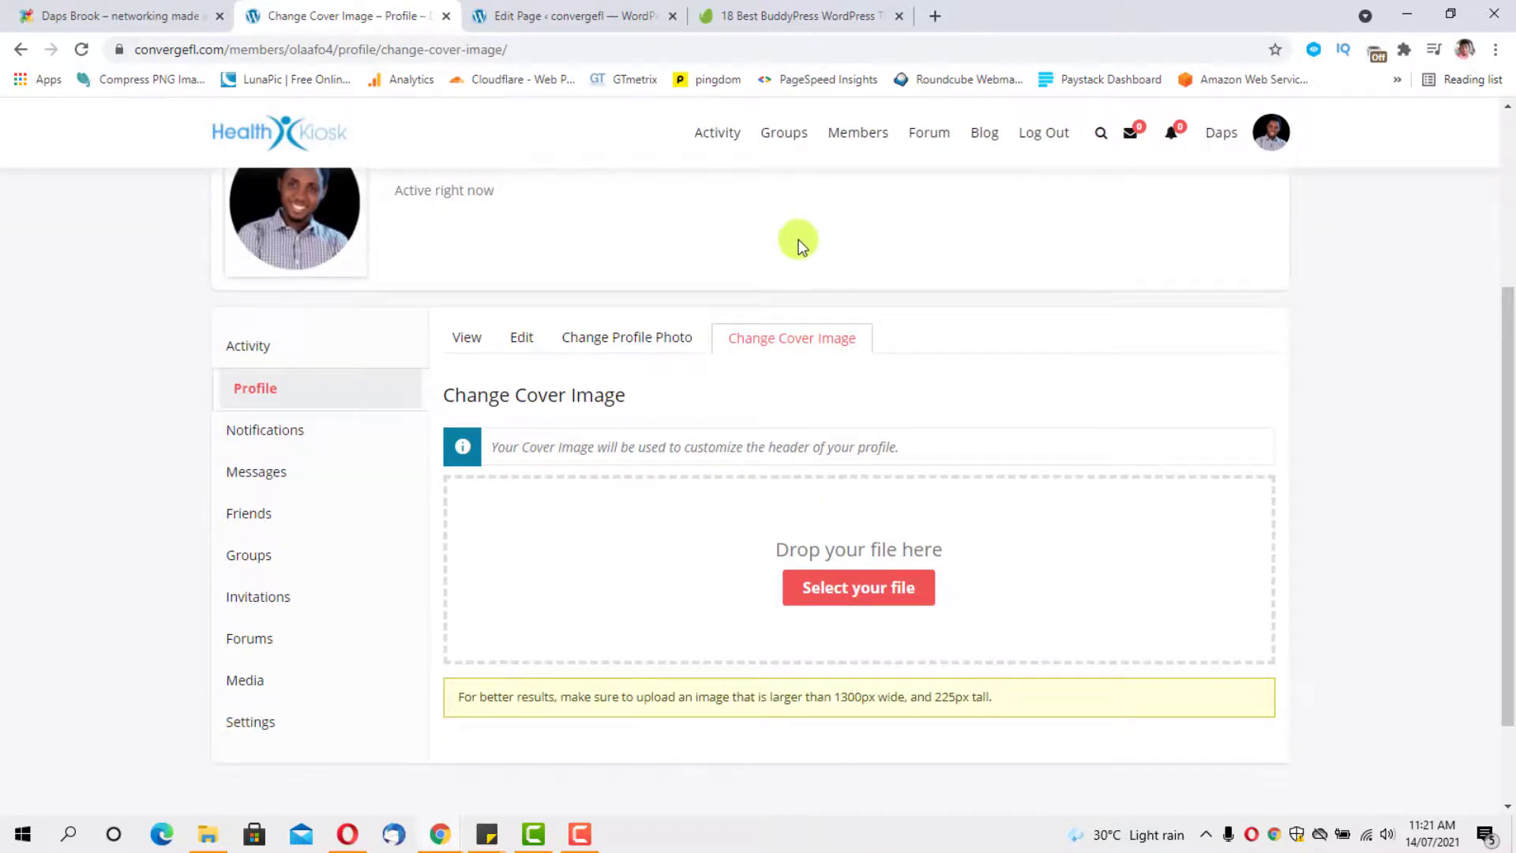
{"action": "left_click", "coordinate": [254, 439]}
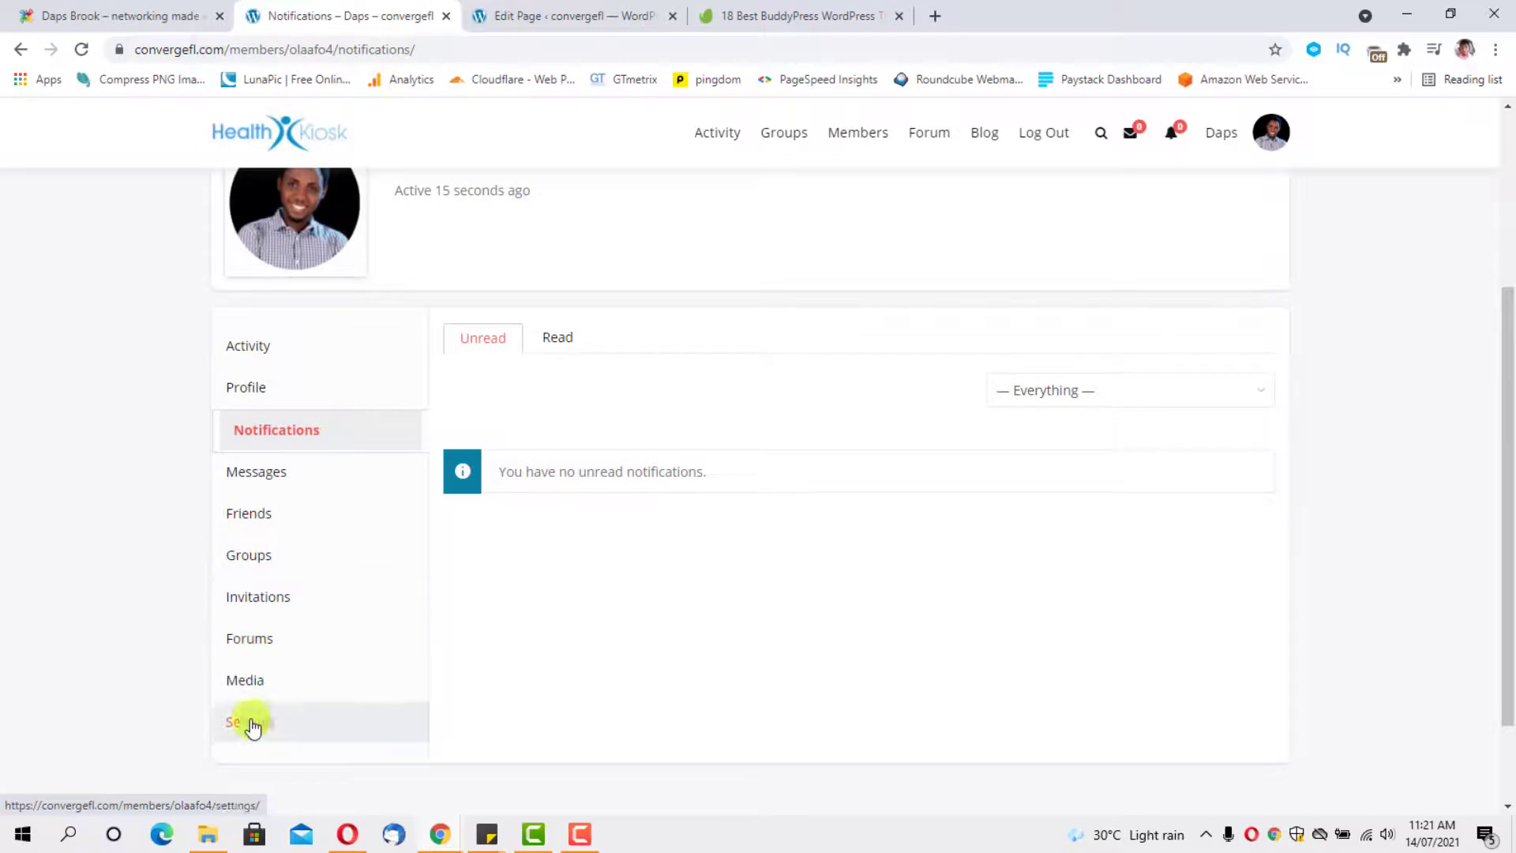
{"action": "scroll", "coordinate": [569, 668], "scroll_direction": "up", "scroll_amount": 4}
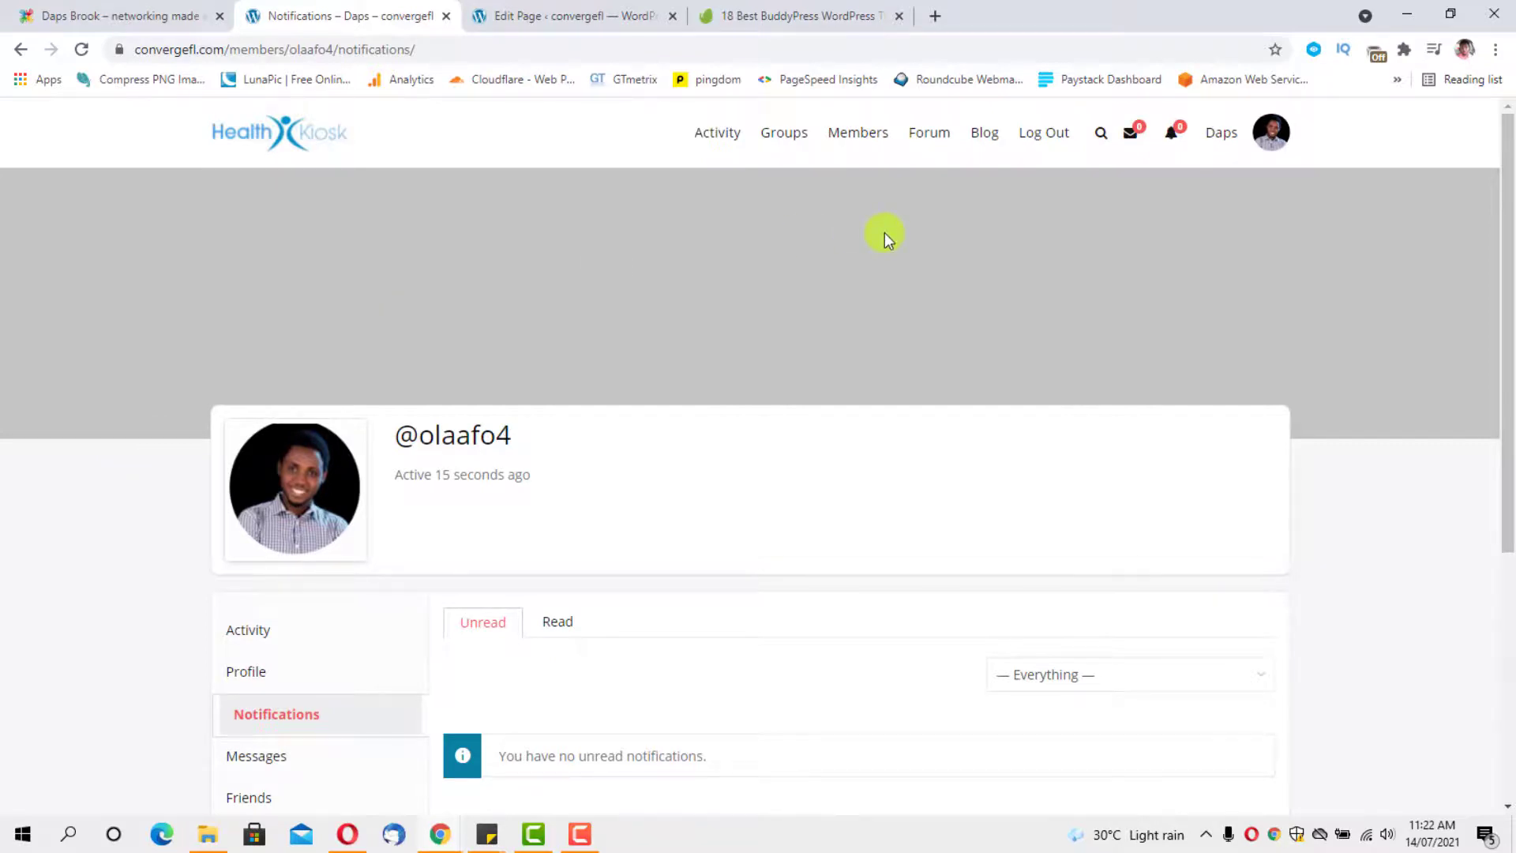
{"action": "left_click", "coordinate": [715, 137]}
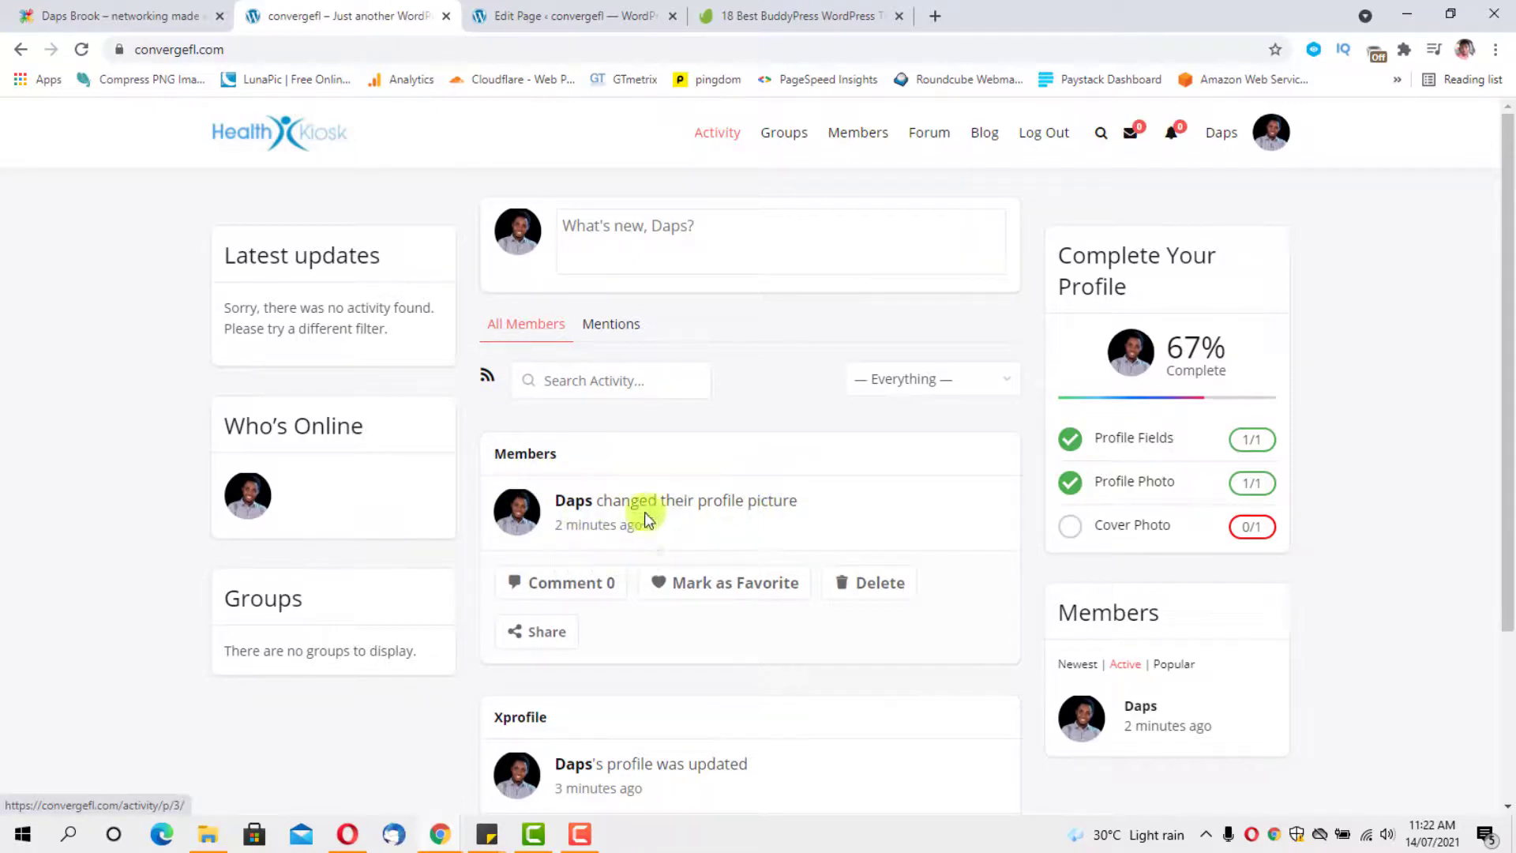
Write "Hello, world..." as a new activity update, accepting the suggested comma after "Hello".
{"action": "scroll", "coordinate": [842, 507], "scroll_direction": "down", "scroll_amount": 3}
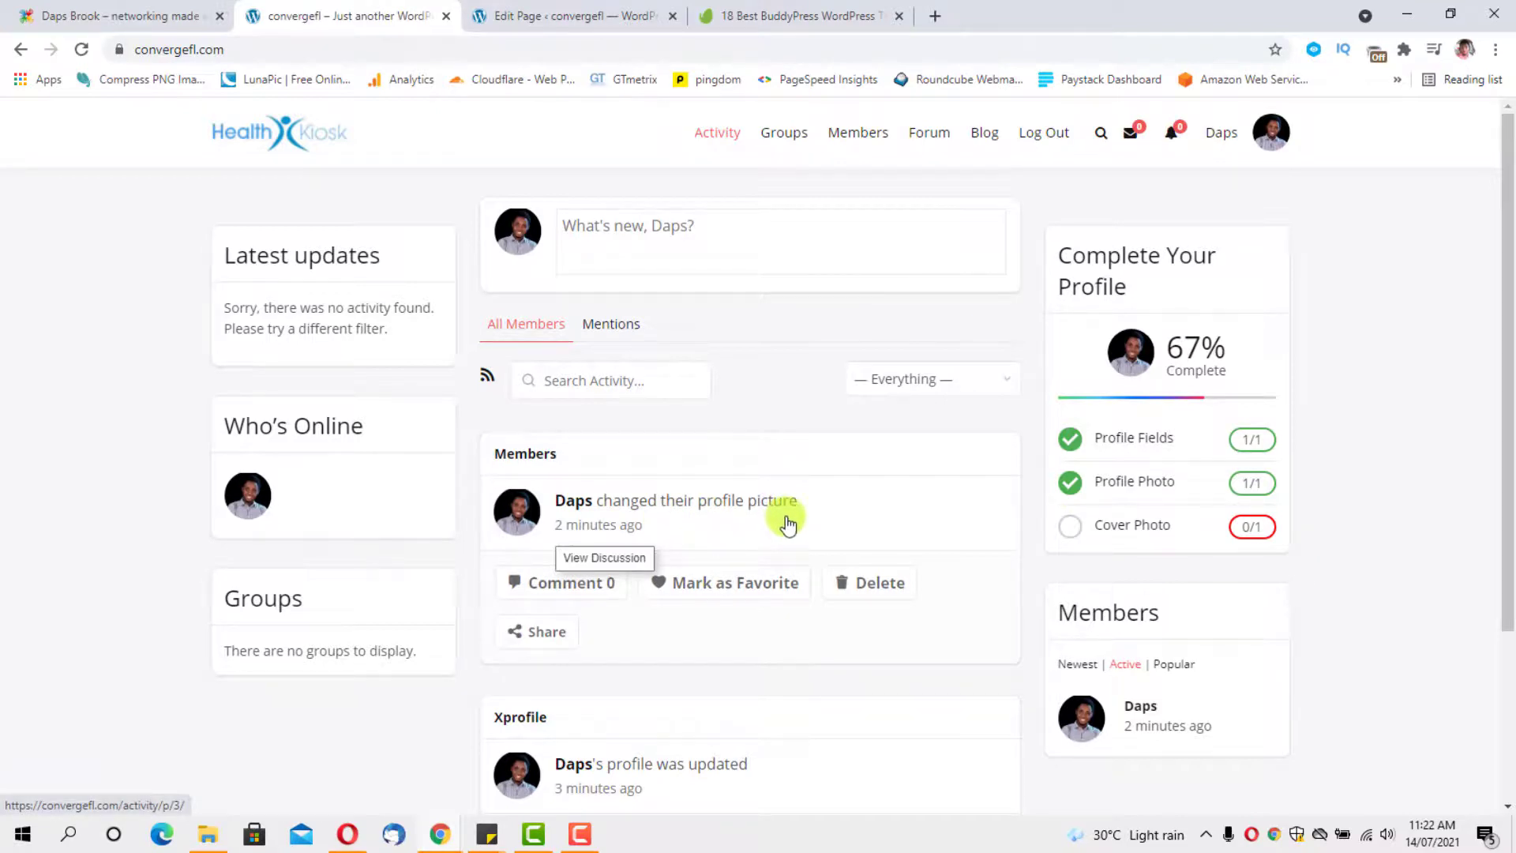
{"action": "left_click", "coordinate": [633, 241]}
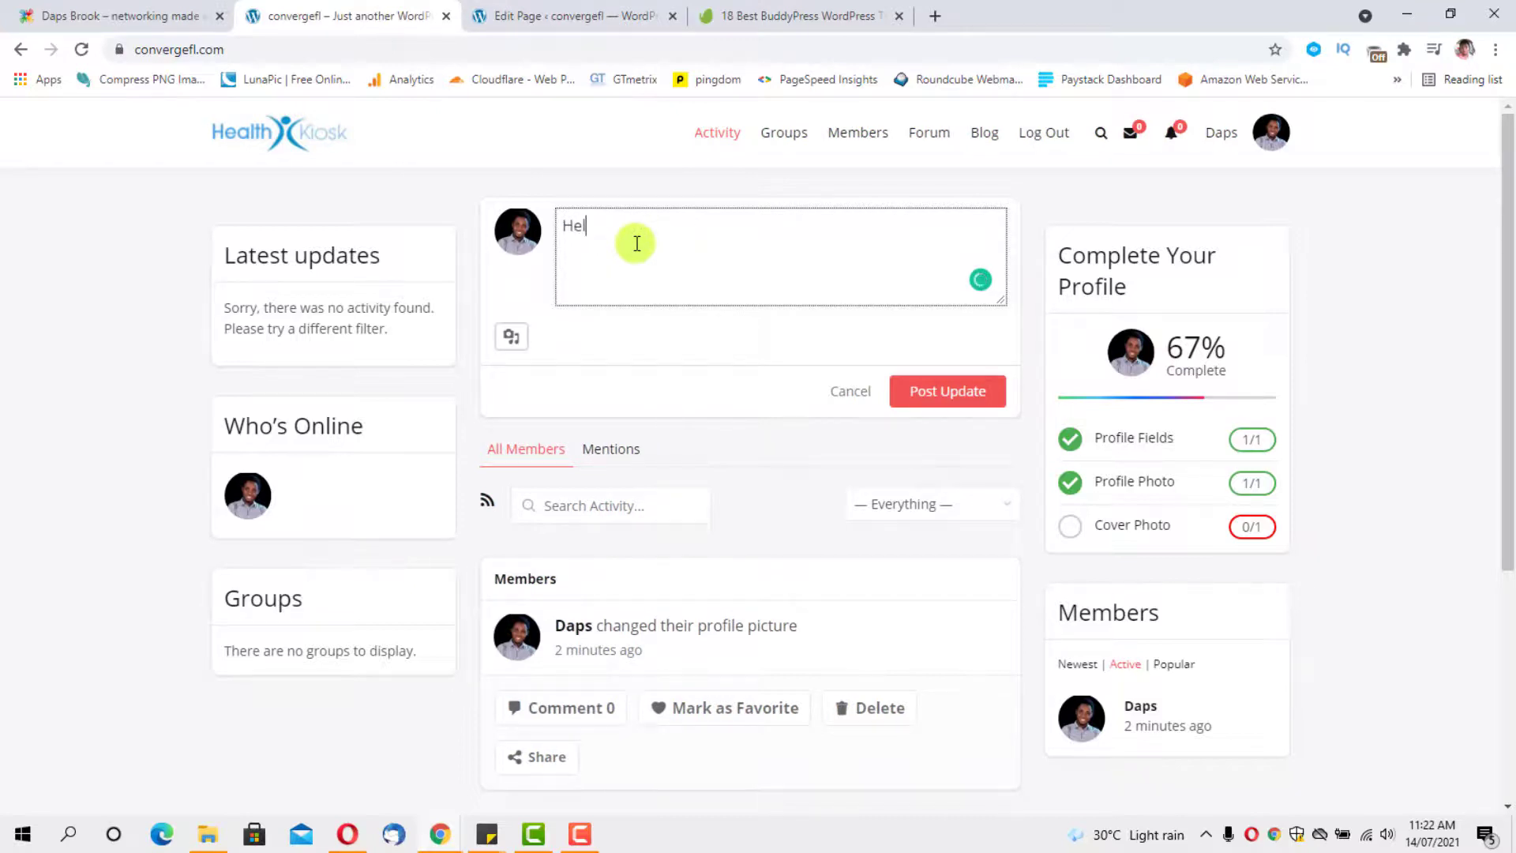
{"action": "type", "text": "o"}
{"action": "type", "text": "o w"}
{"action": "type", "text": "orld..."}
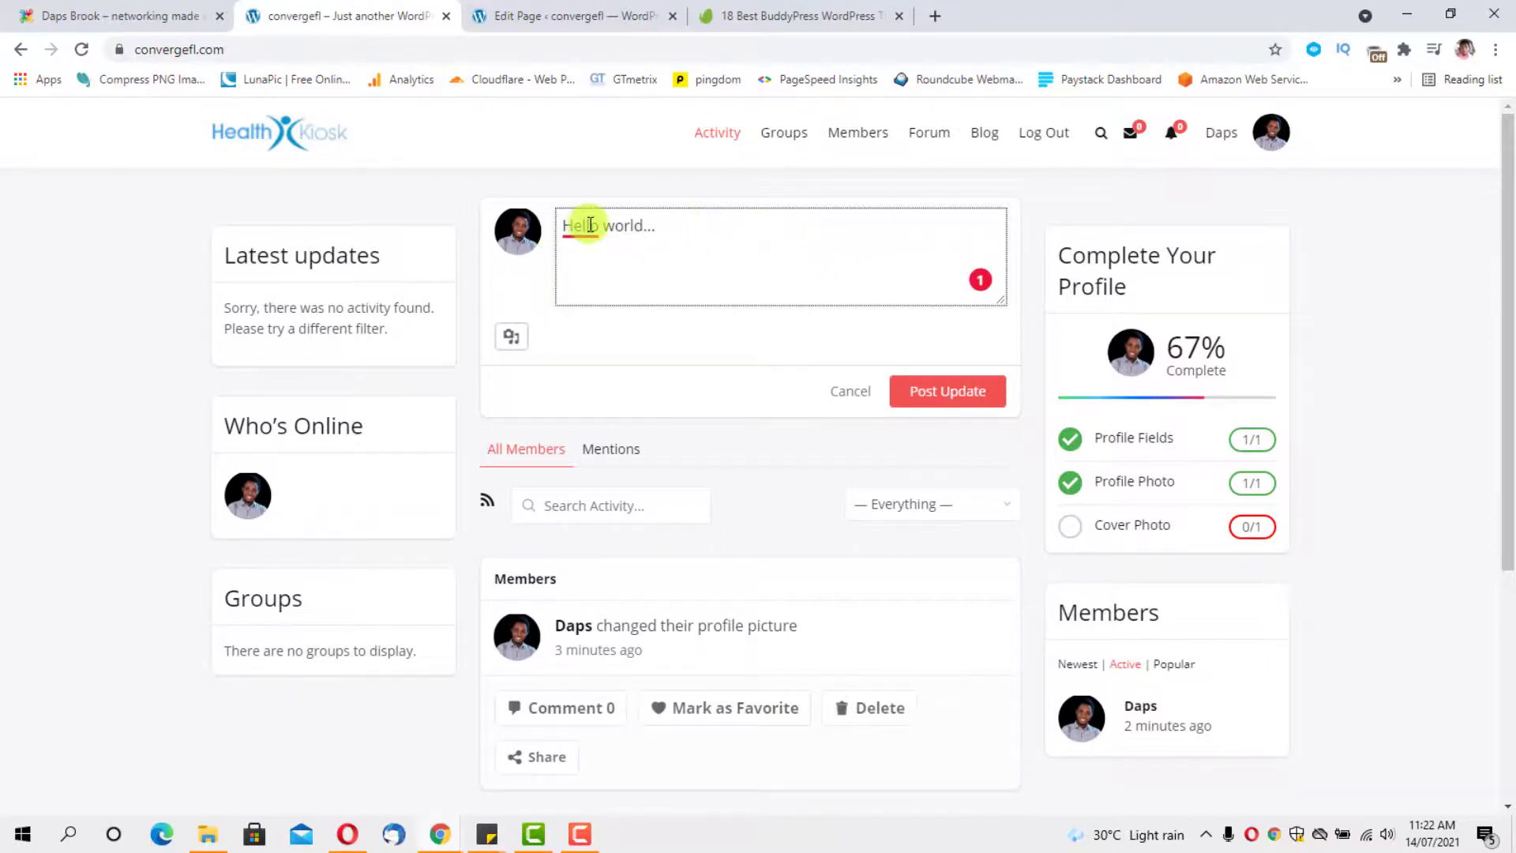
{"action": "mouse_move", "coordinate": [581, 227]}
{"action": "left_click", "coordinate": [592, 280]}
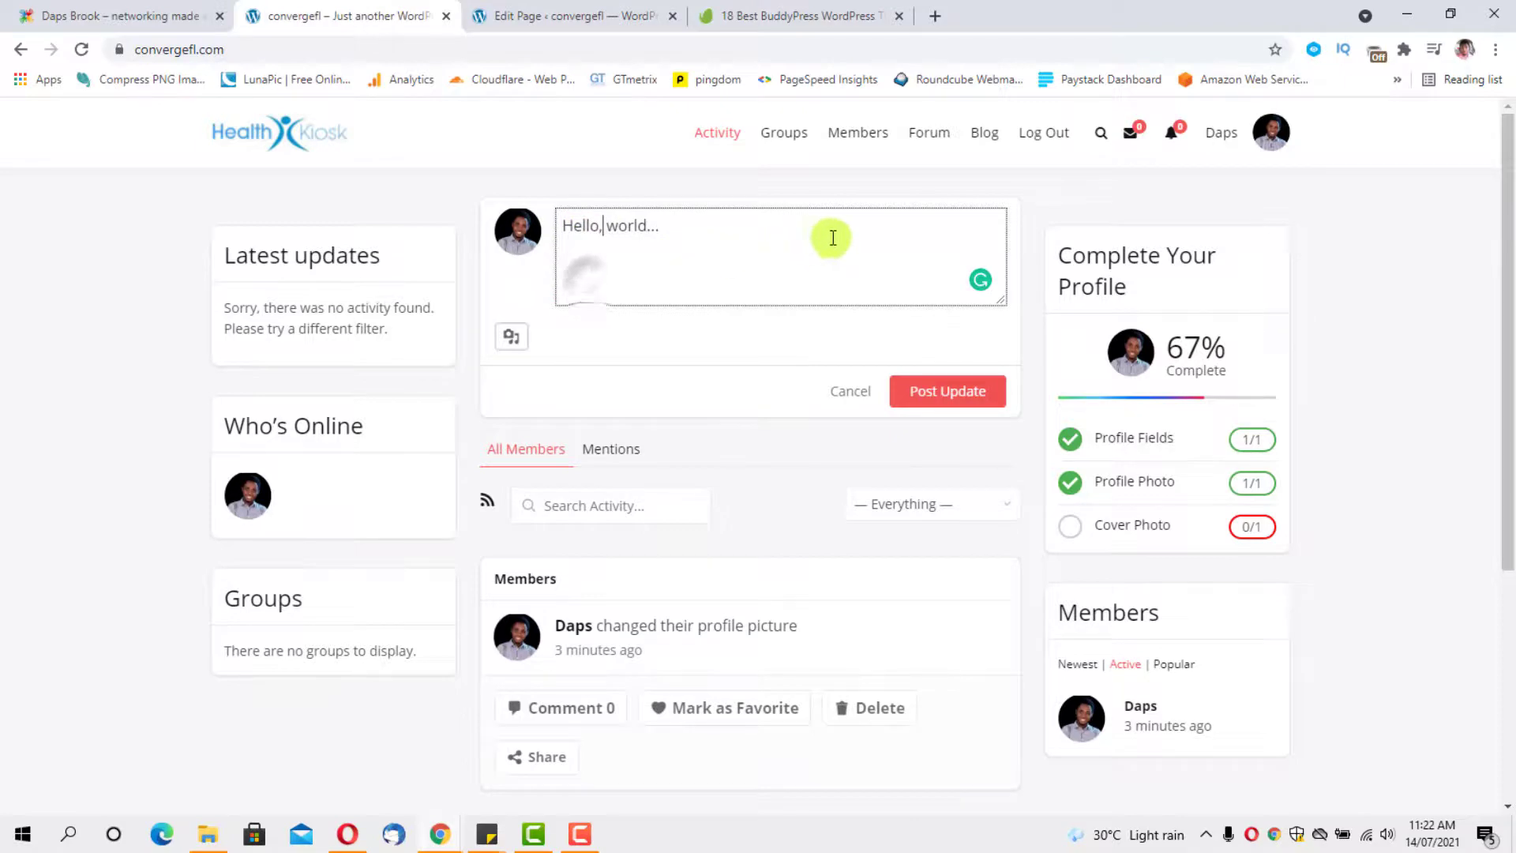
Attach the h6-team1 picture from the Pictures folder to the activity update.
{"action": "left_click", "coordinate": [511, 341]}
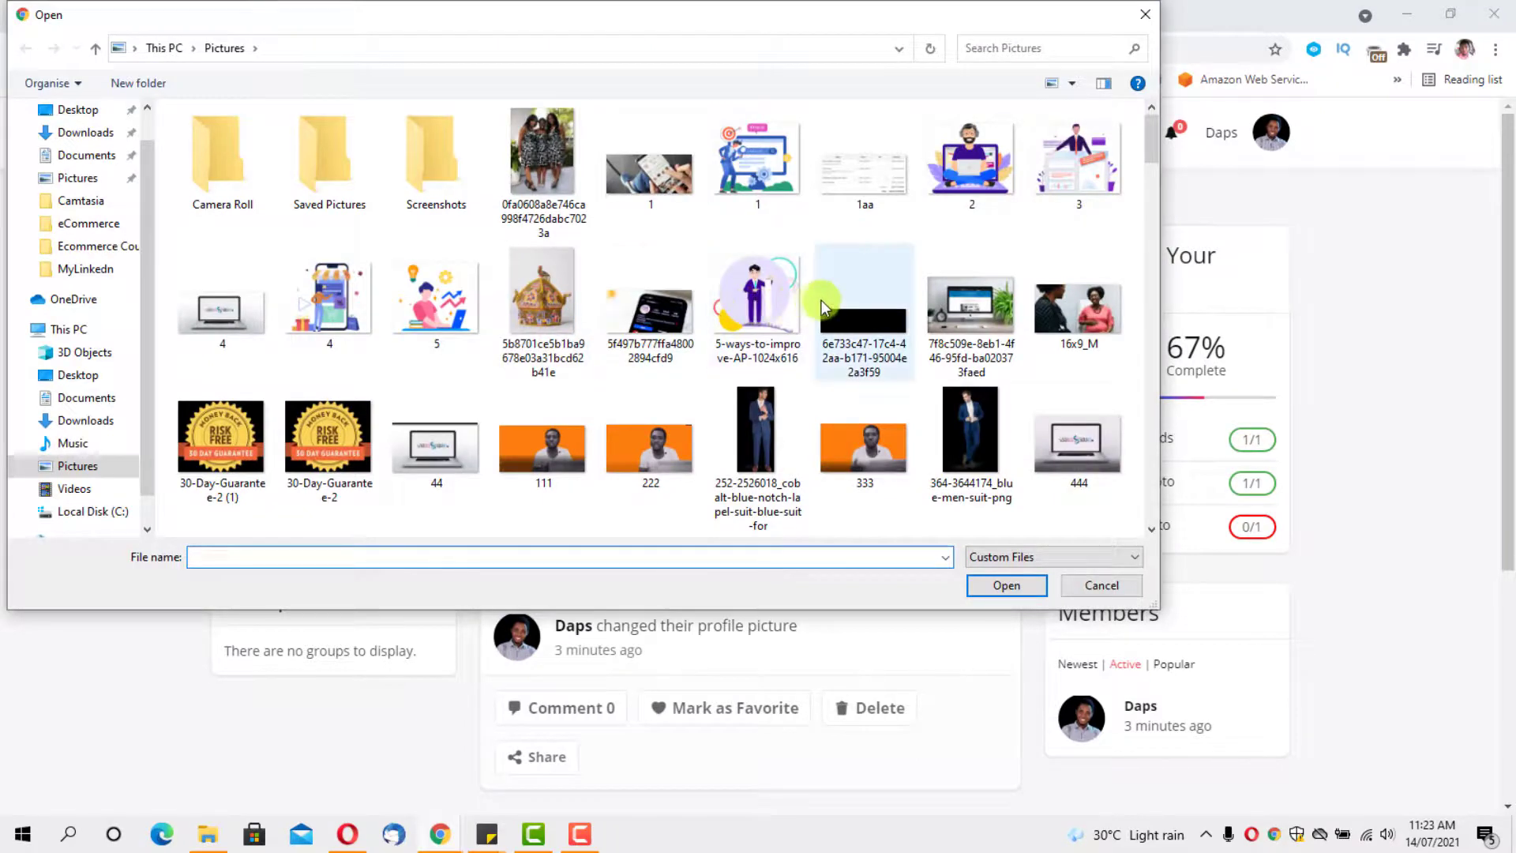
{"action": "scroll", "coordinate": [823, 301], "scroll_direction": "down", "scroll_amount": 5}
{"action": "scroll", "coordinate": [823, 300], "scroll_direction": "down", "scroll_amount": 10}
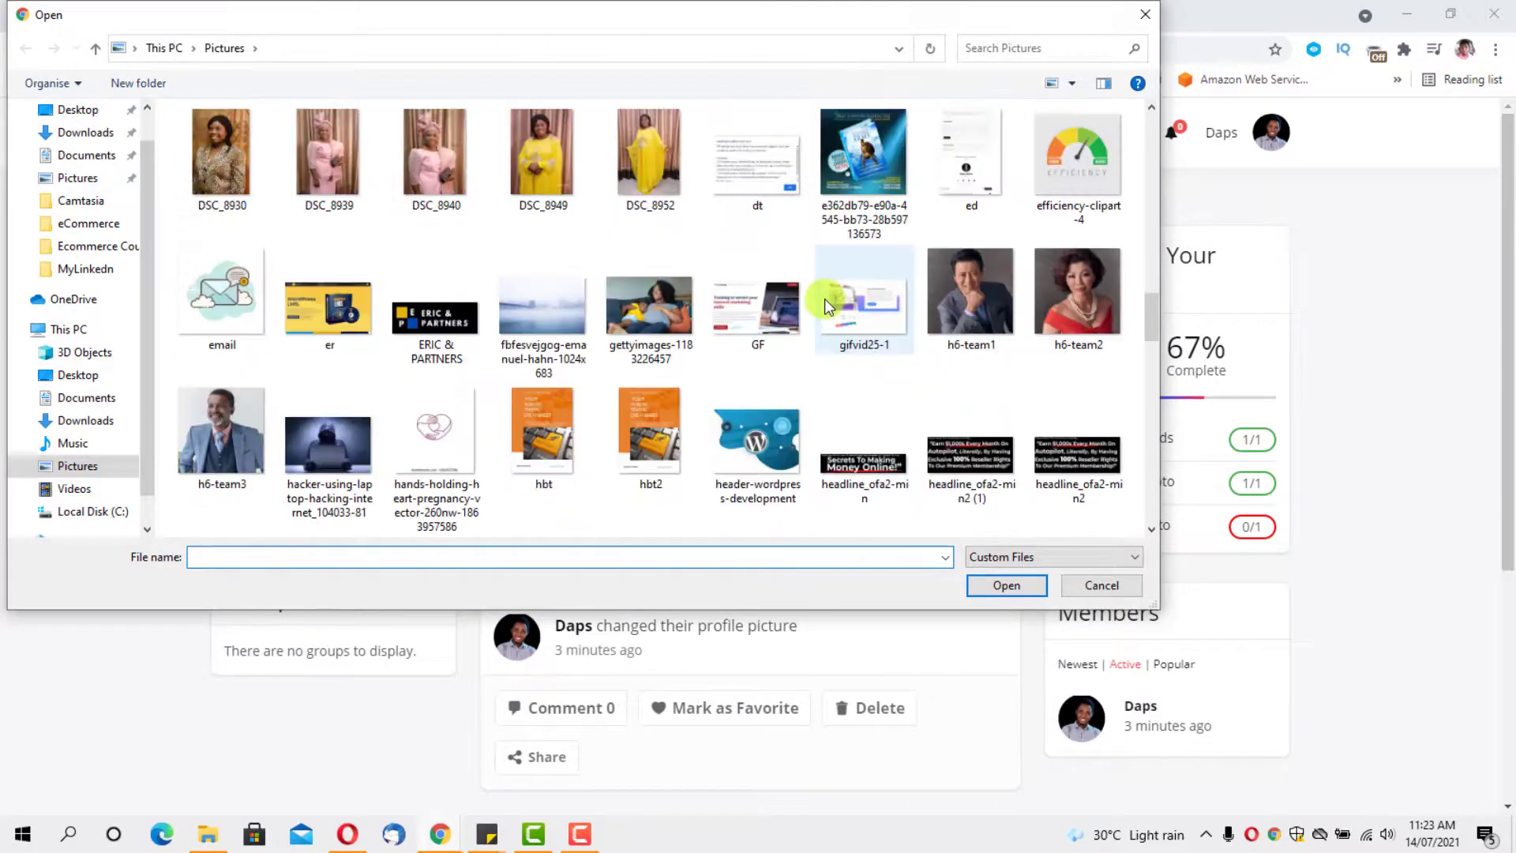
{"action": "scroll", "coordinate": [826, 304], "scroll_direction": "down", "scroll_amount": 4}
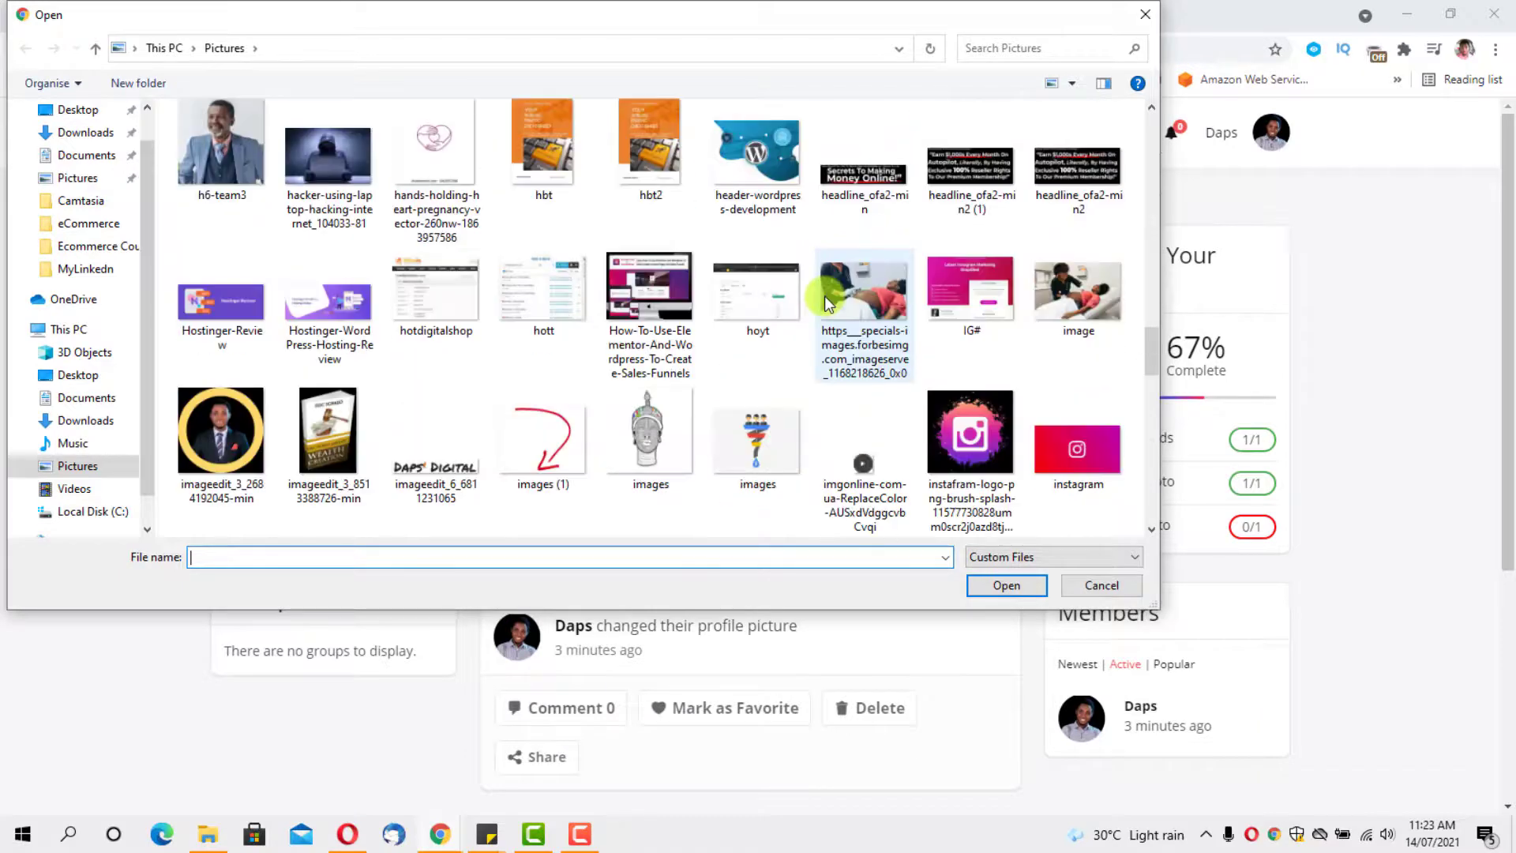
{"action": "scroll", "coordinate": [826, 304], "scroll_direction": "up", "scroll_amount": 6}
{"action": "scroll", "coordinate": [893, 323], "scroll_direction": "up", "scroll_amount": 4}
{"action": "scroll", "coordinate": [894, 316], "scroll_direction": "up", "scroll_amount": 4}
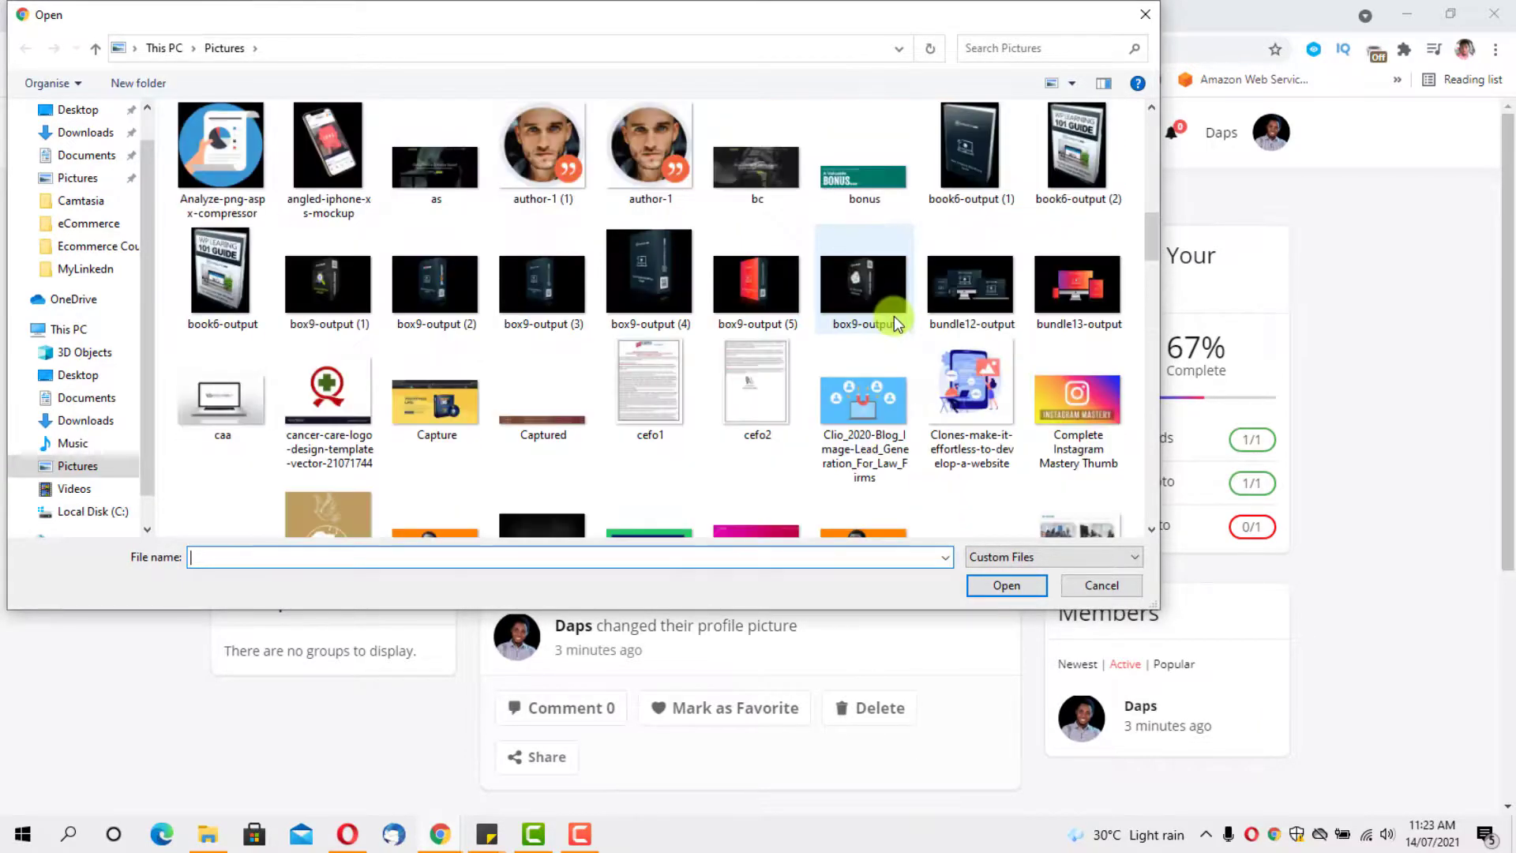
{"action": "scroll", "coordinate": [894, 316], "scroll_direction": "down", "scroll_amount": 10}
{"action": "left_click", "coordinate": [965, 292]}
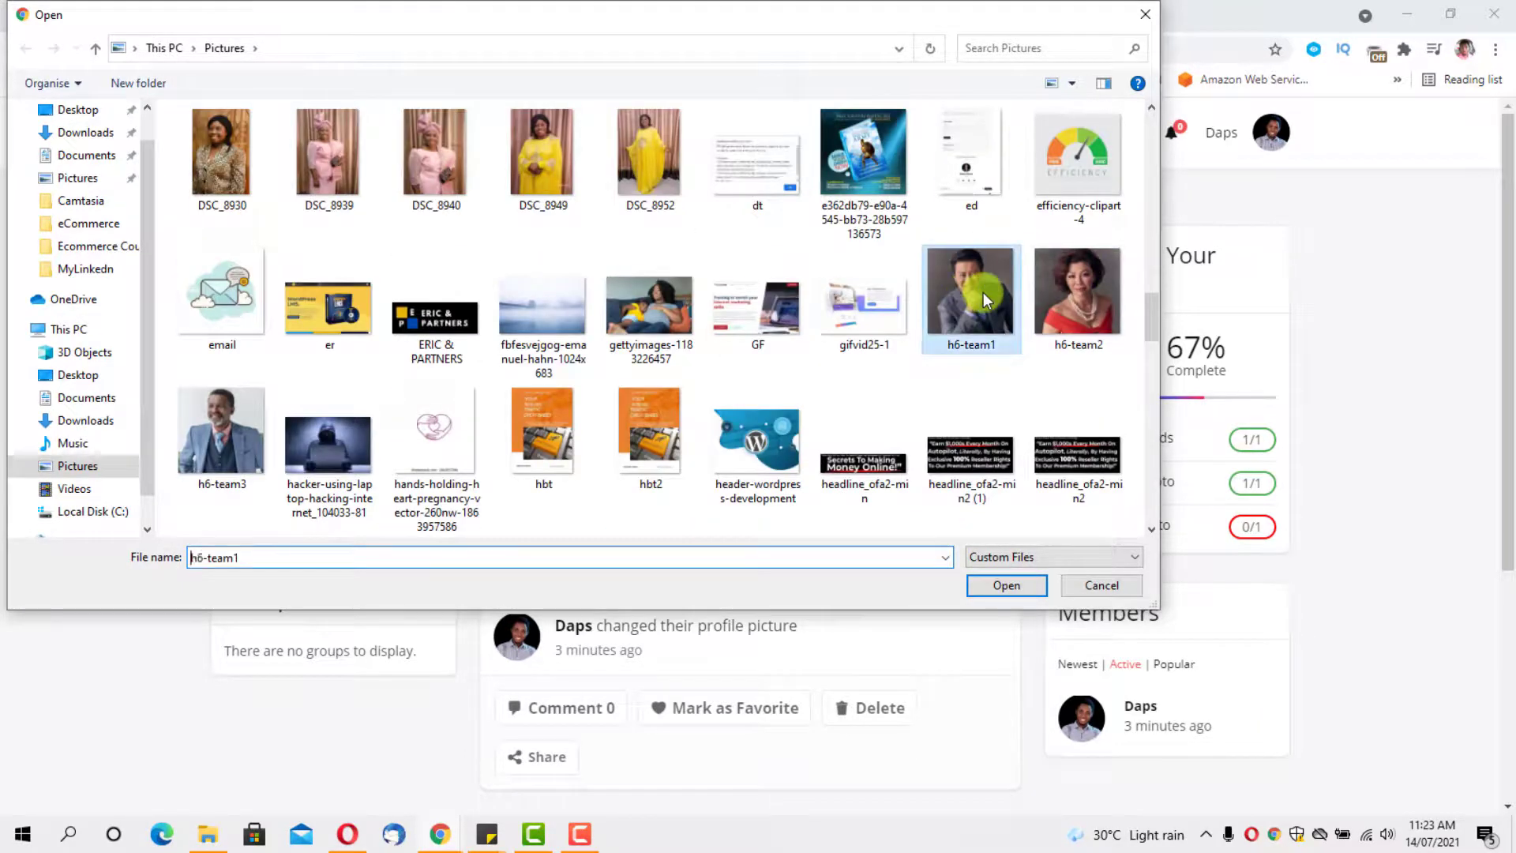
{"action": "left_click", "coordinate": [996, 585]}
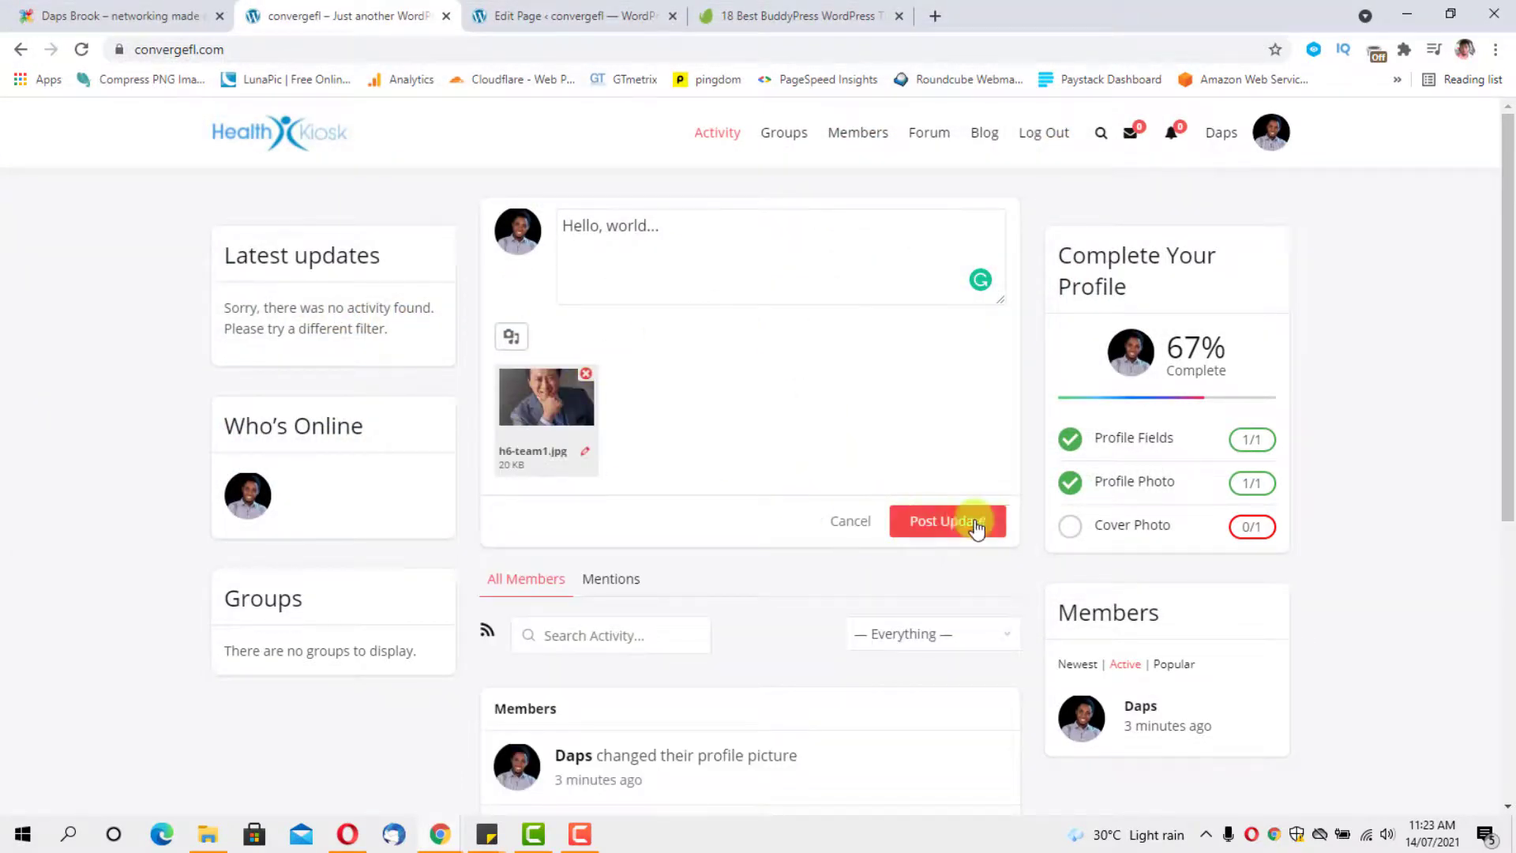
Post the update with its picture and review the published post in the activity feed.
{"action": "left_click", "coordinate": [938, 523]}
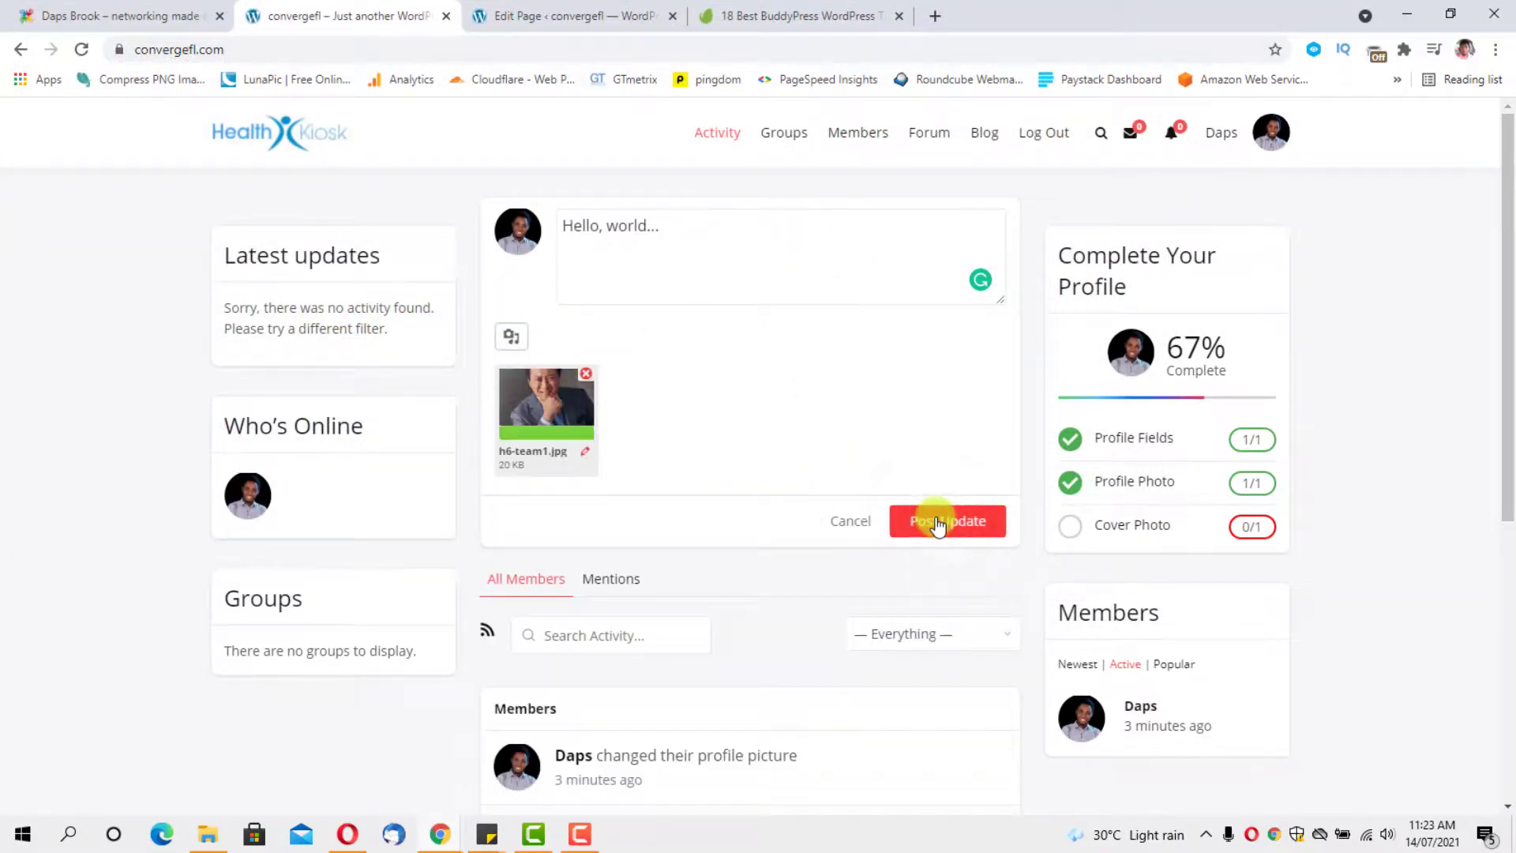
{"action": "scroll", "coordinate": [631, 371], "scroll_direction": "down", "scroll_amount": 3}
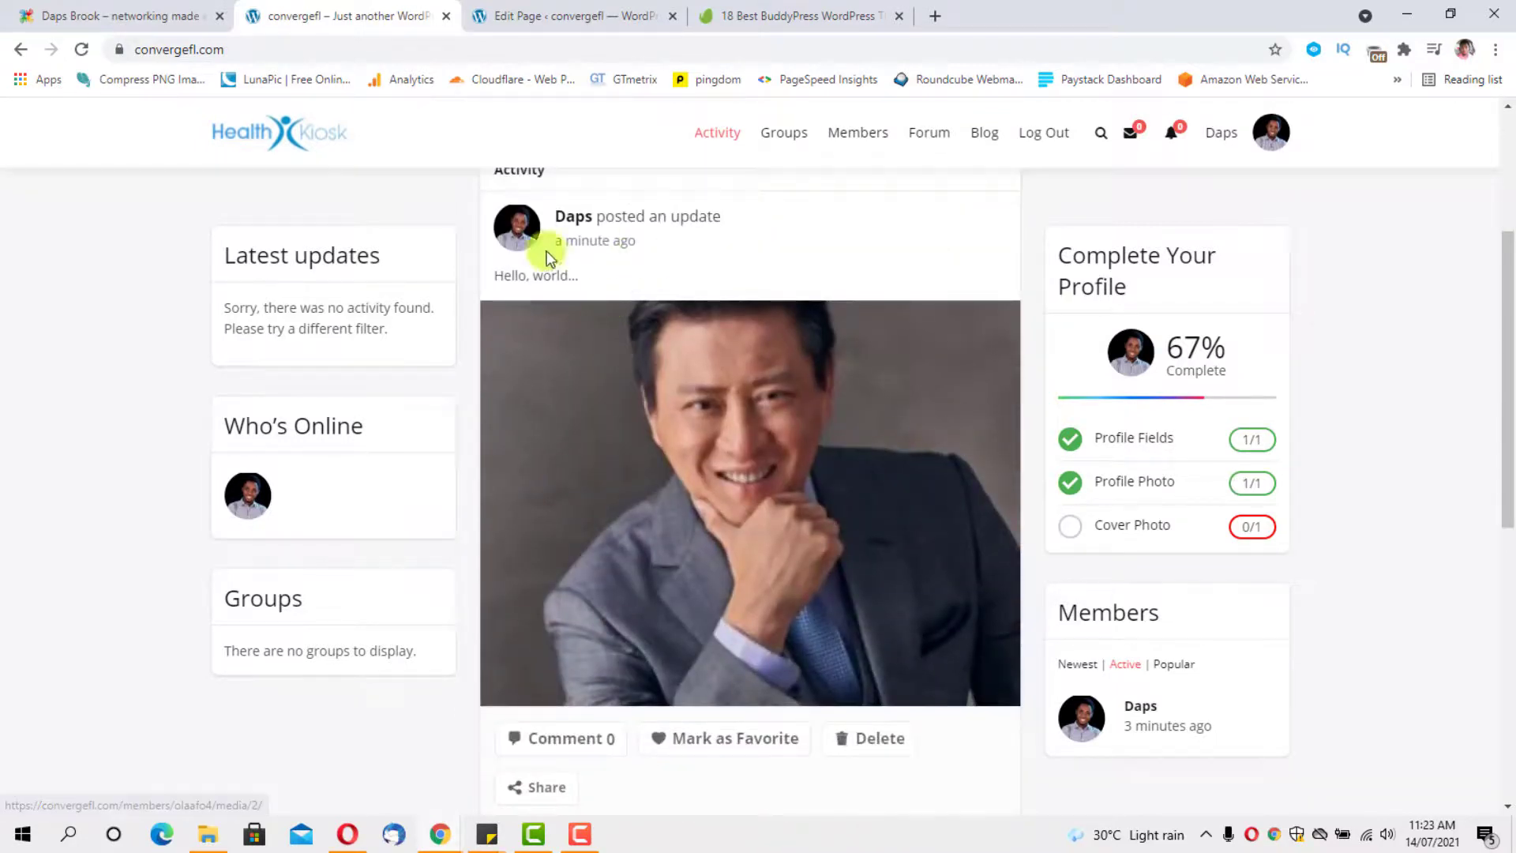
{"action": "scroll", "coordinate": [880, 498], "scroll_direction": "down", "scroll_amount": 2}
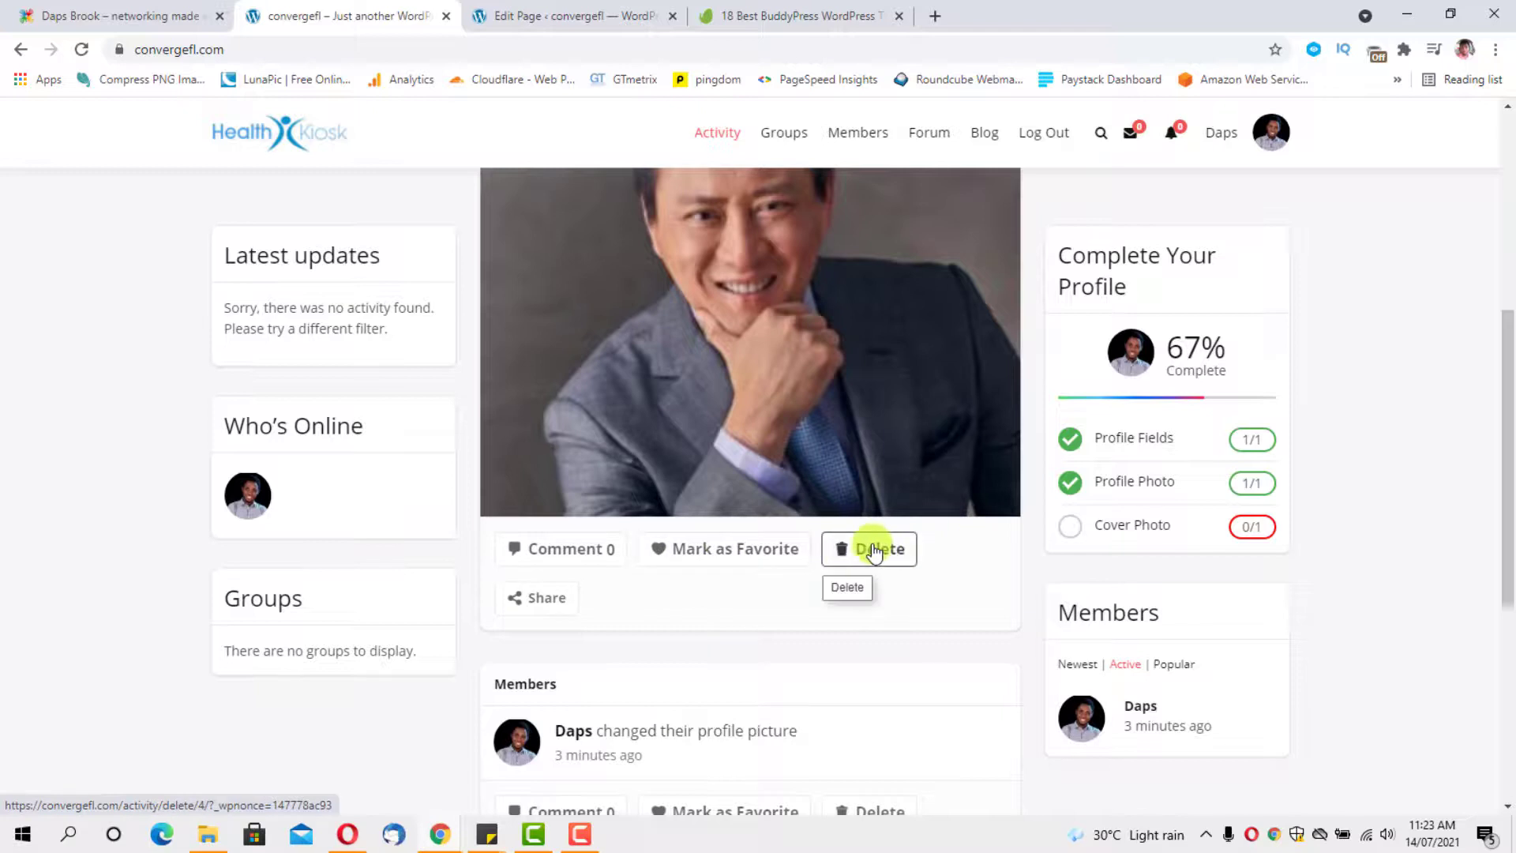
{"action": "scroll", "coordinate": [898, 569], "scroll_direction": "up", "scroll_amount": 3}
{"action": "scroll", "coordinate": [890, 569], "scroll_direction": "up", "scroll_amount": 3}
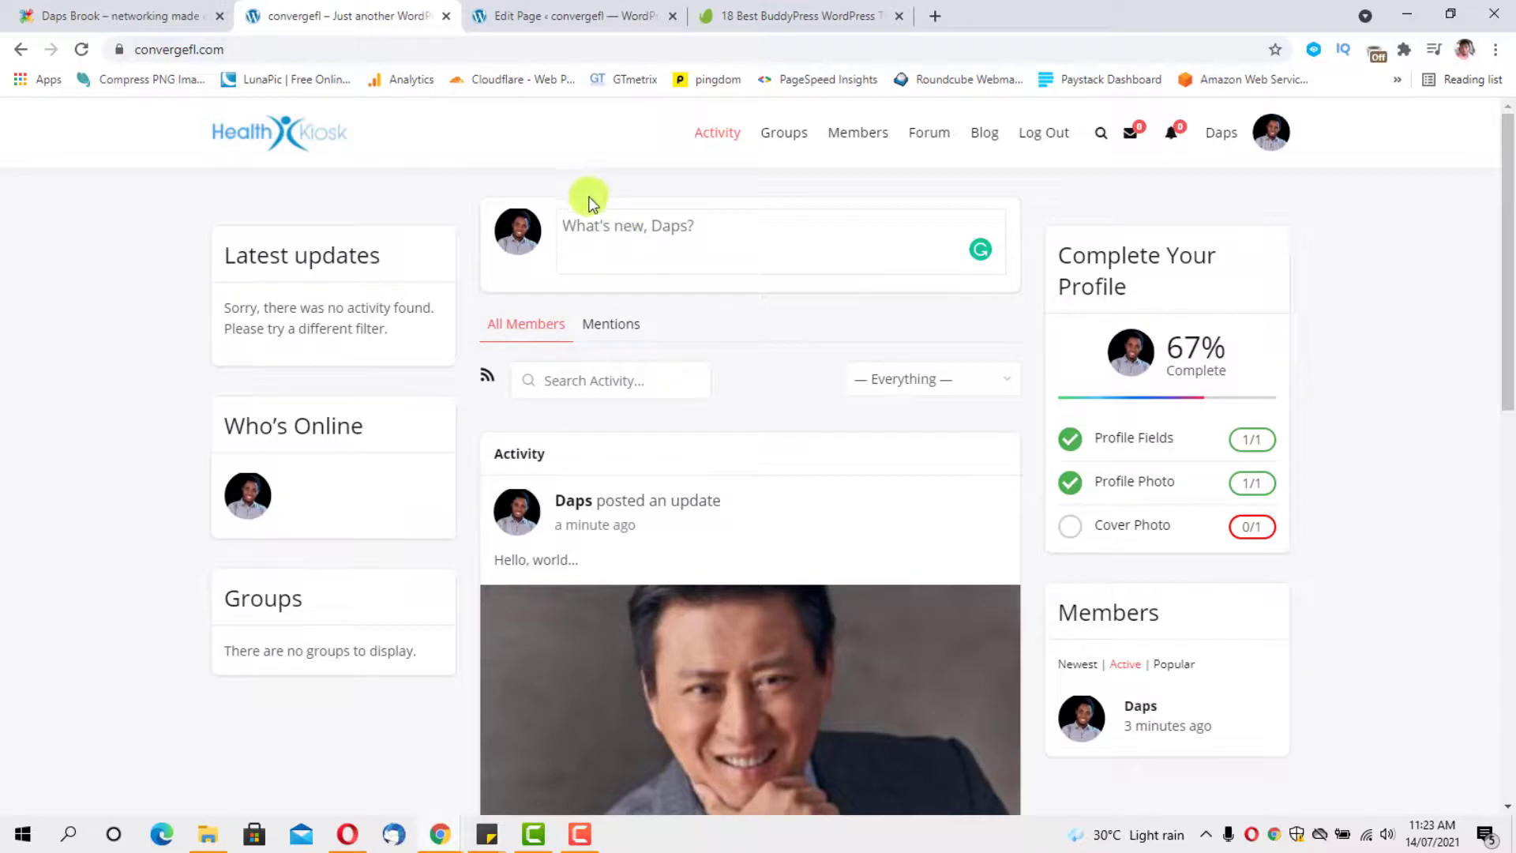
Copy the URL of the "How to copy any website" video from the dapsbrook.com feed and return to the convergefl.com Activity page.
{"action": "left_click", "coordinate": [168, 19]}
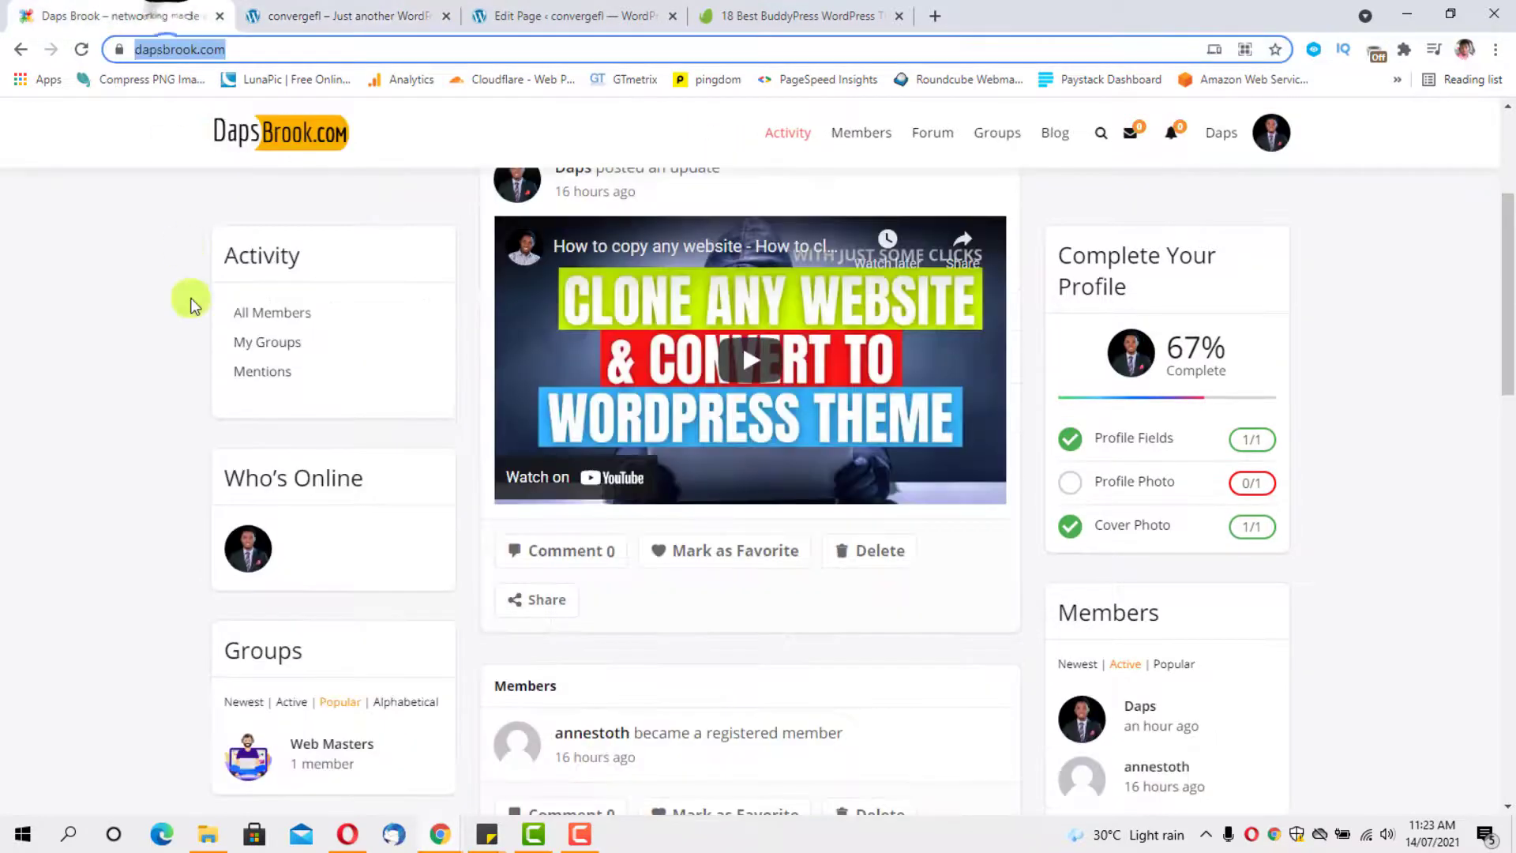
{"action": "right_click", "coordinate": [875, 324]}
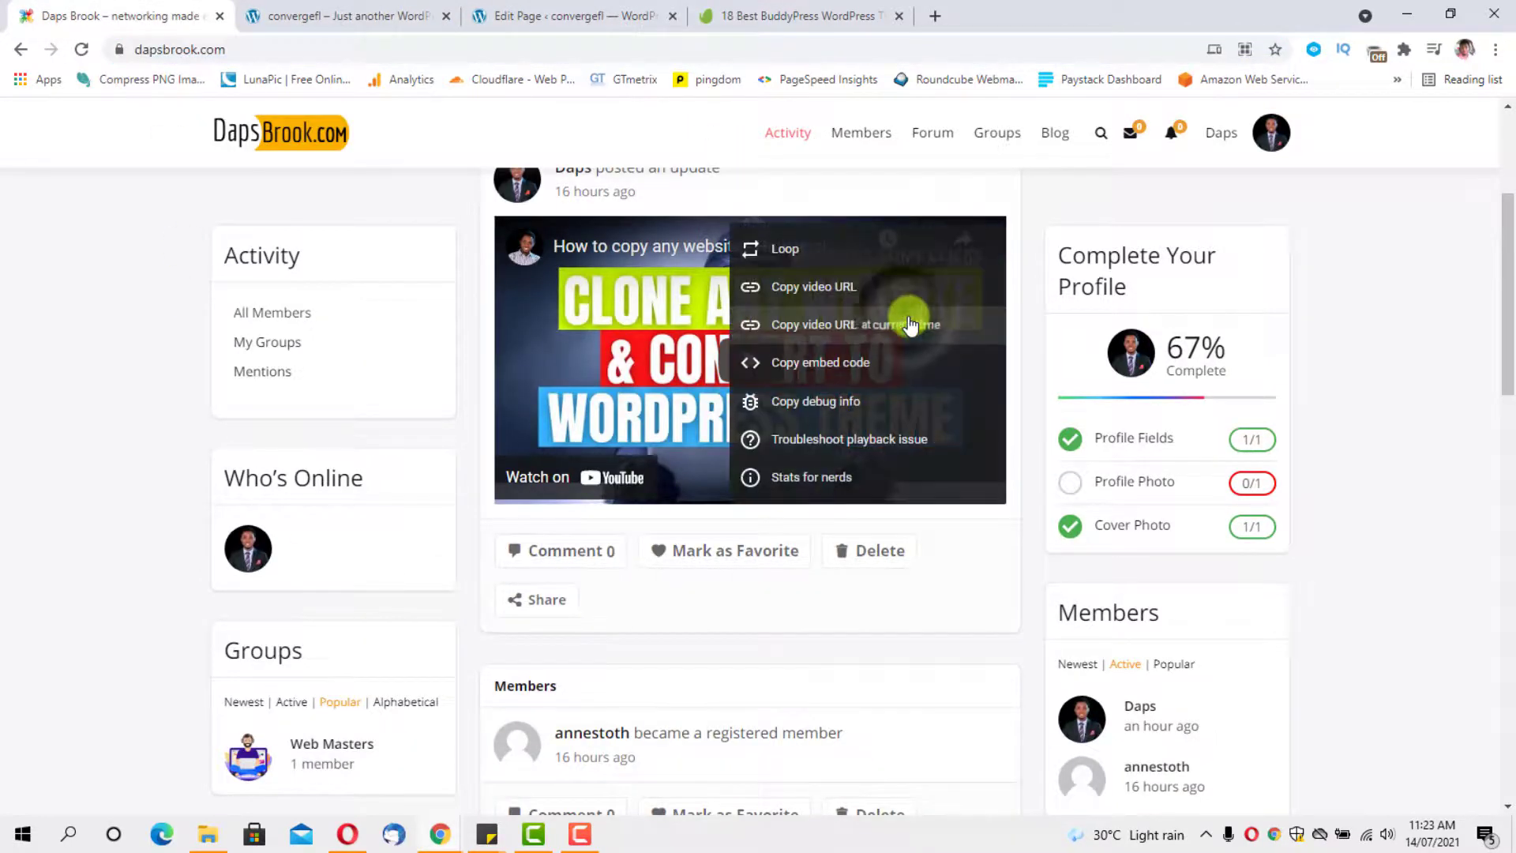
{"action": "left_click", "coordinate": [811, 288]}
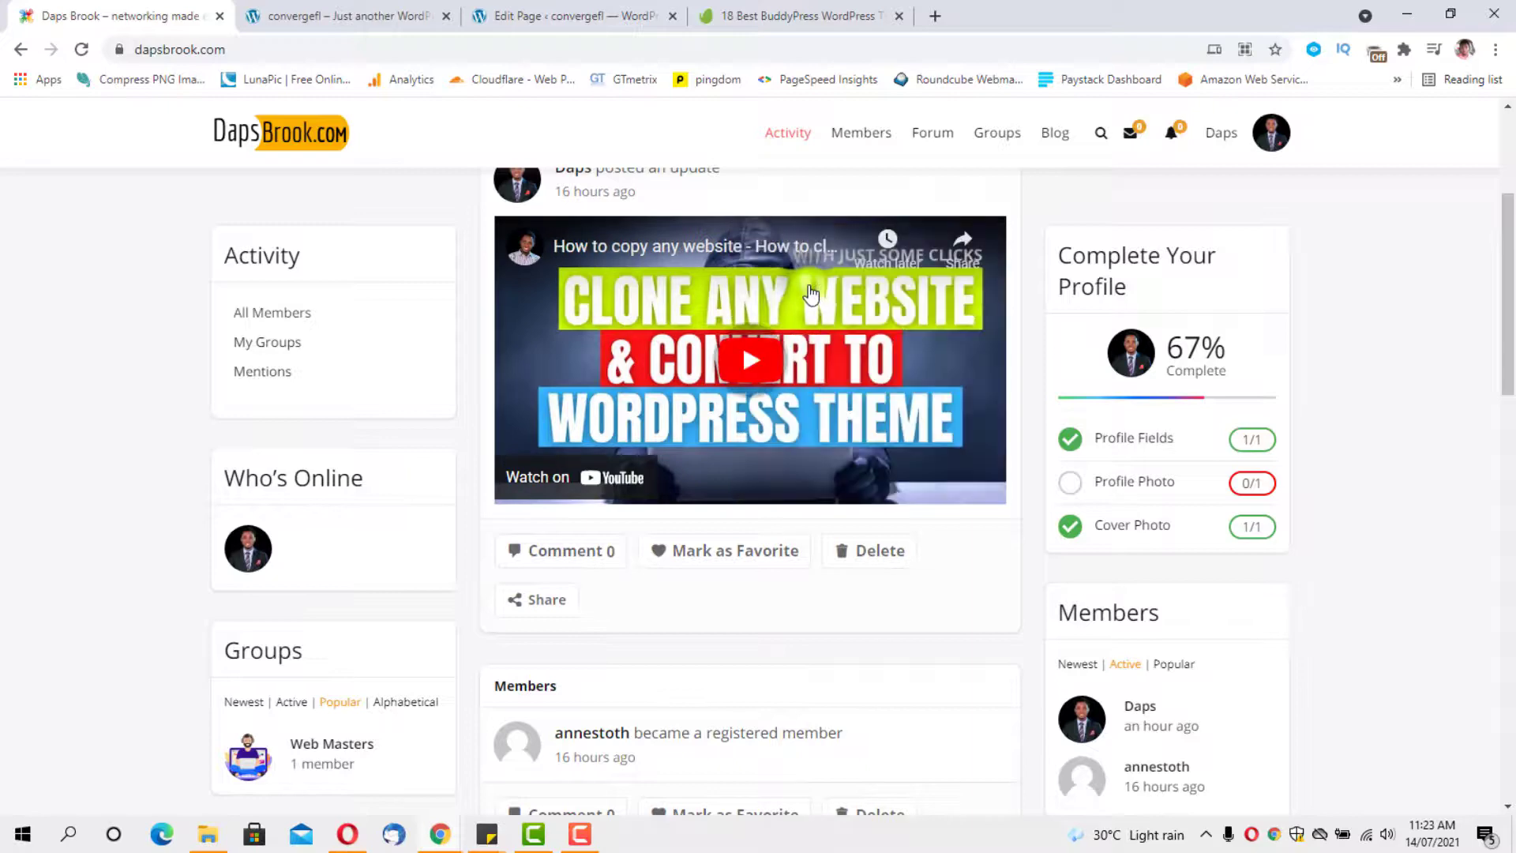
{"action": "left_click", "coordinate": [481, 7]}
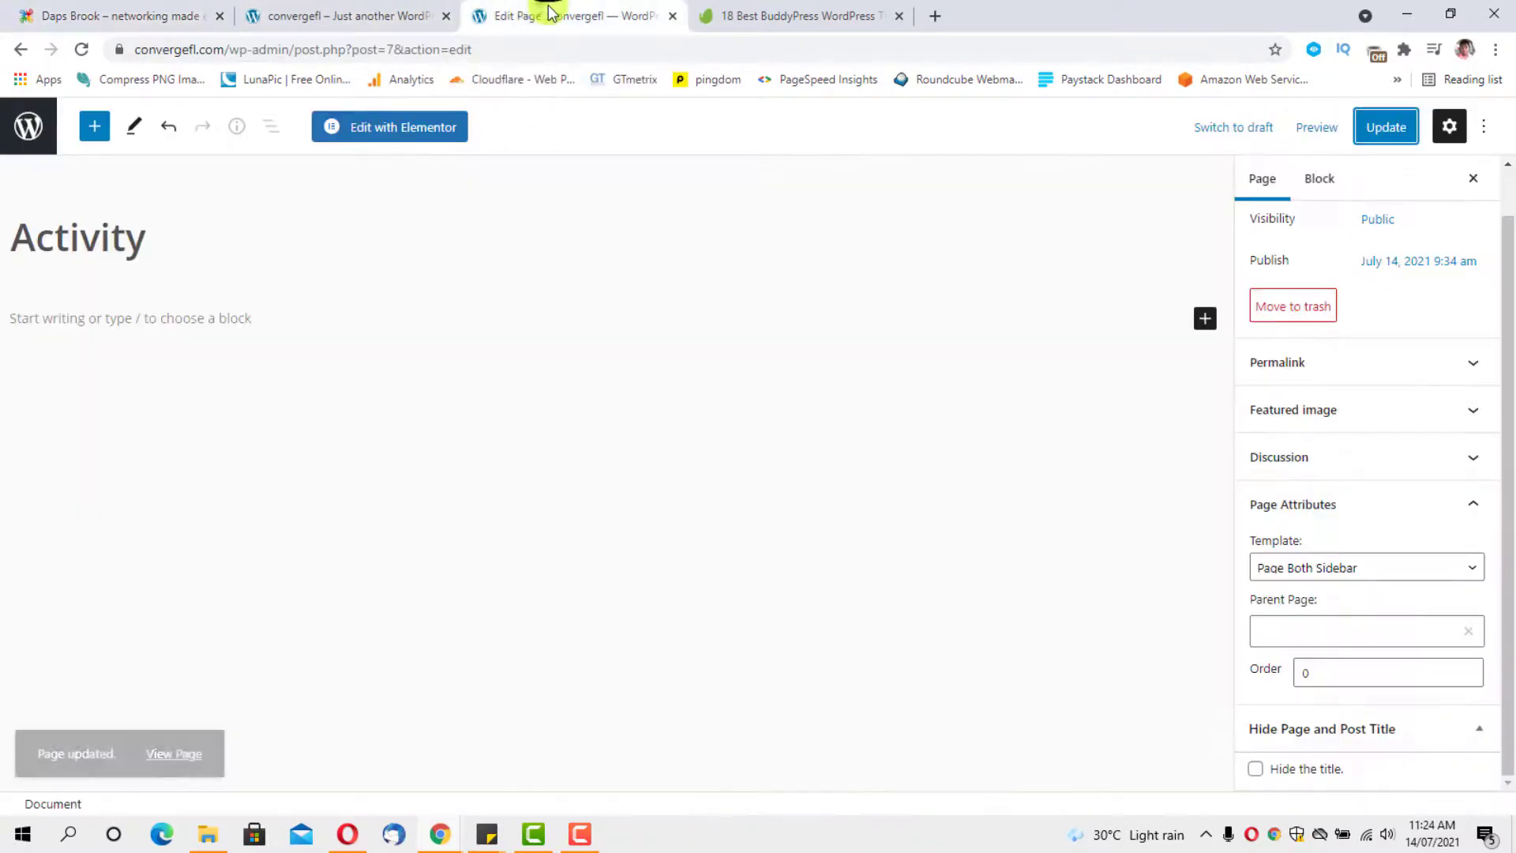
{"action": "left_click", "coordinate": [371, 16]}
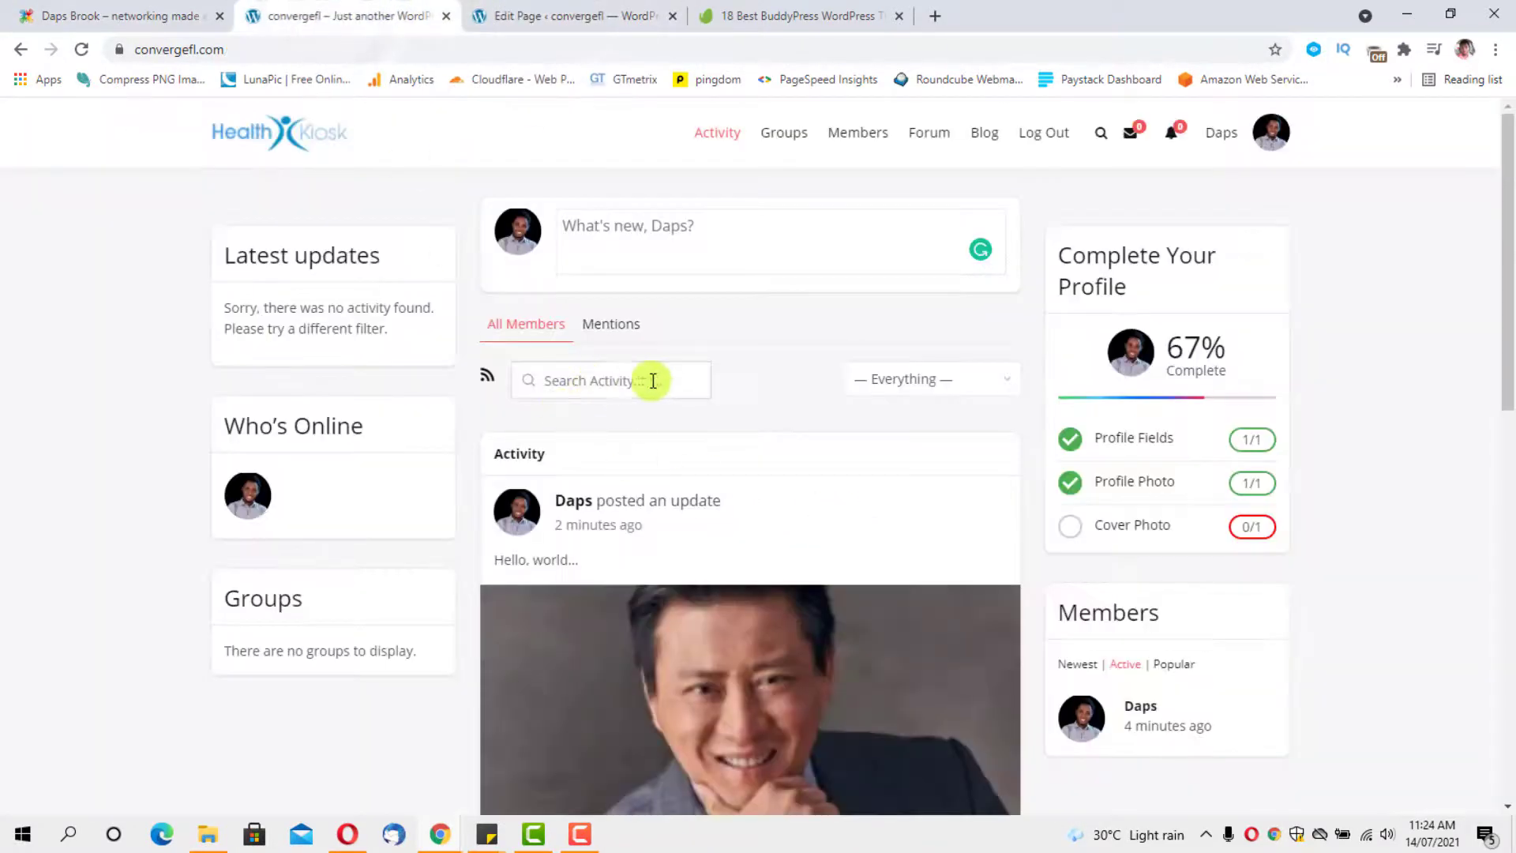
Post an activity update reading "Hello guys, checkout my latest:" with the copied YouTube link on the line below.
{"action": "left_click", "coordinate": [617, 250]}
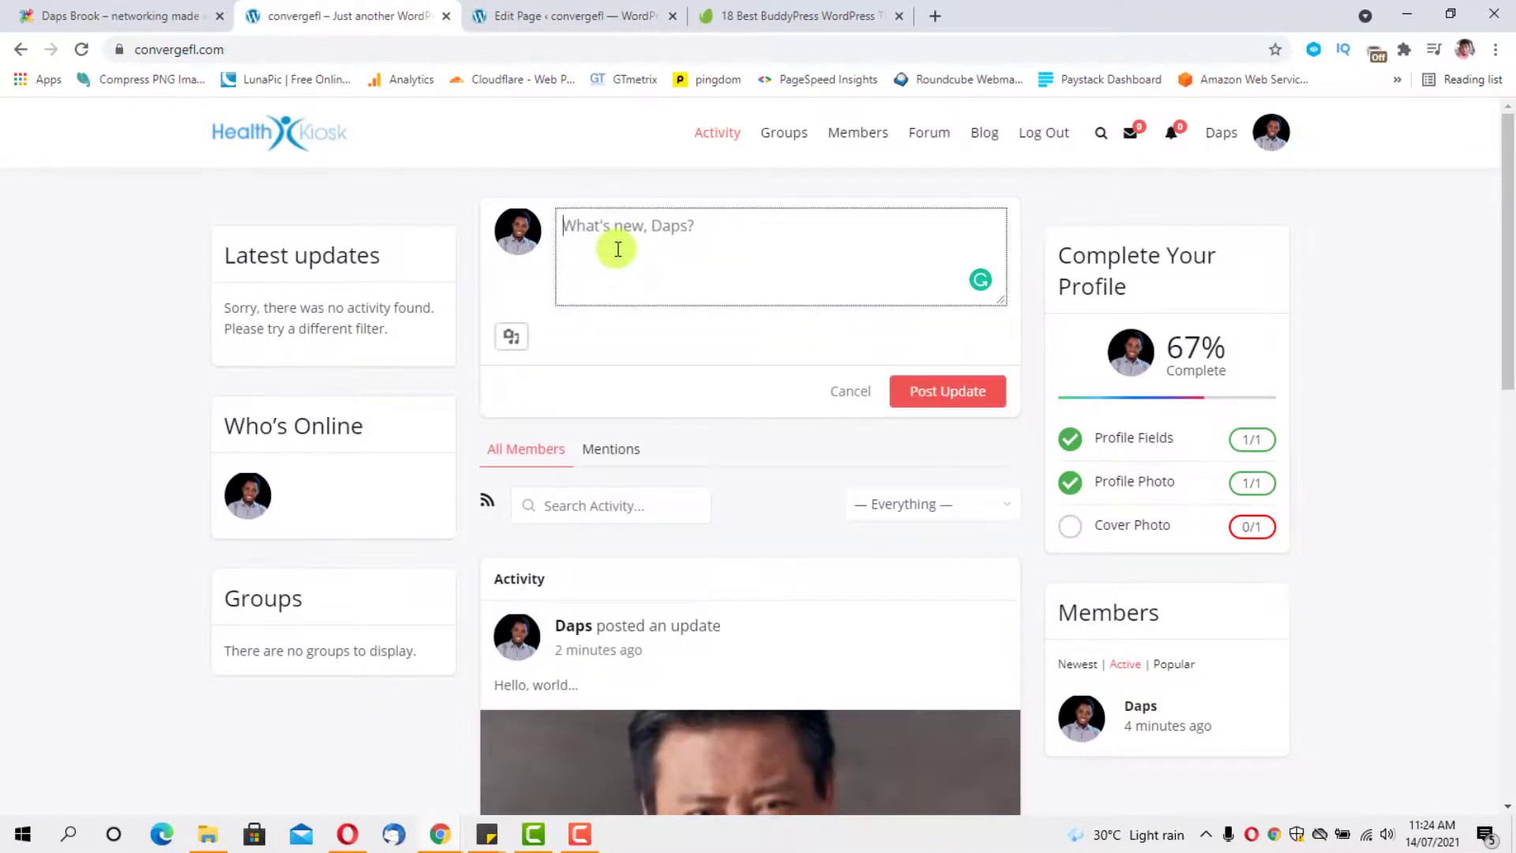
{"action": "type", "text": "Hello guys, check my ne"}
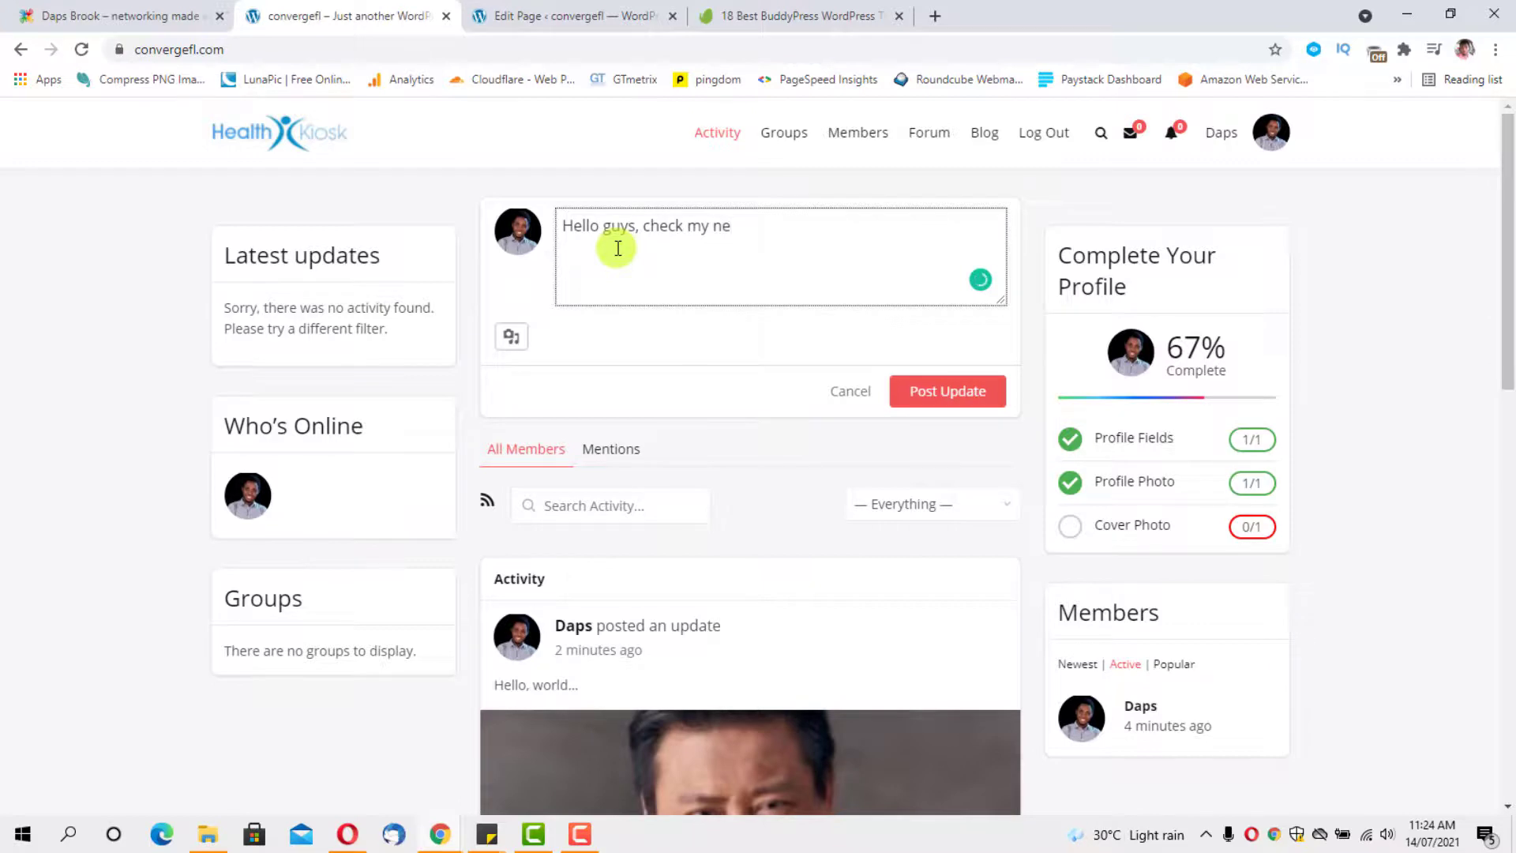
{"action": "key", "text": "BackSpace"}
{"action": "key", "text": "BackSpace"}
{"action": "type", "text": "latest"}
{"action": "type", "text": "out"}
{"action": "left_click", "coordinate": [804, 211]}
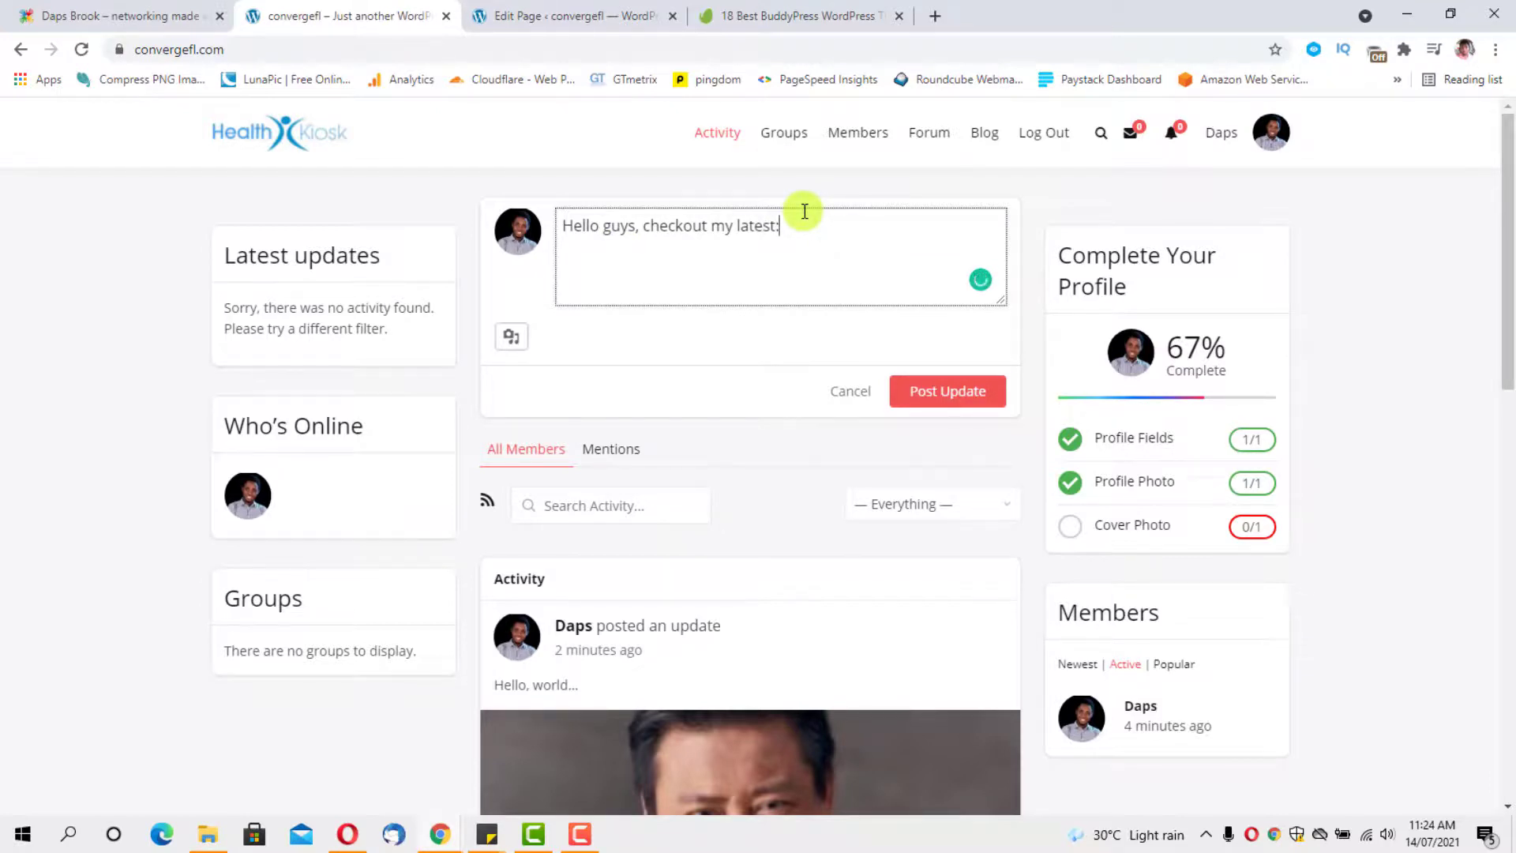
{"action": "key", "text": "Return"}
{"action": "key", "text": "ctrl+v"}
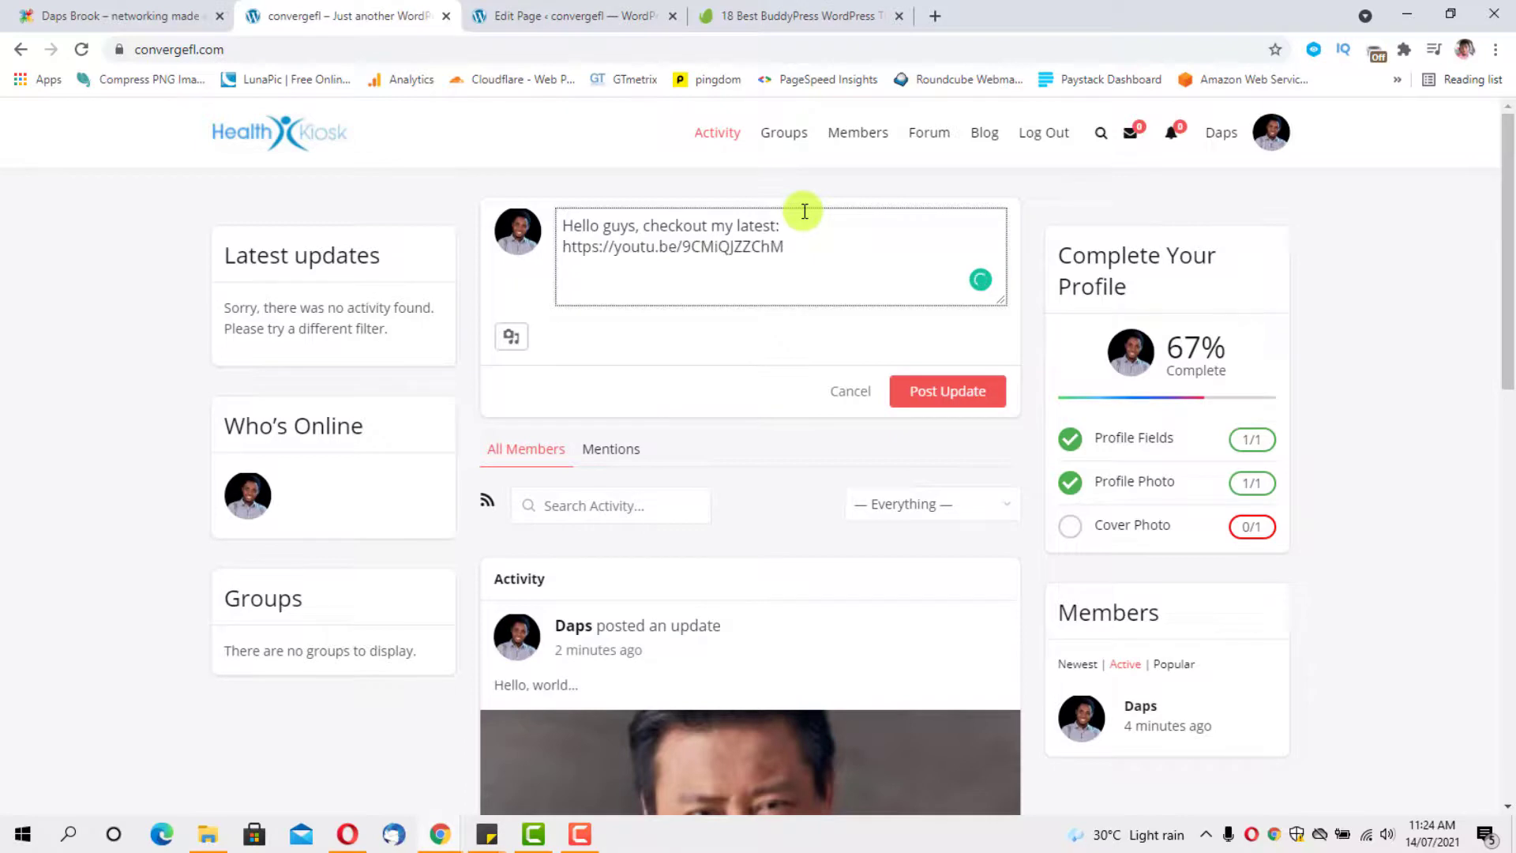
{"action": "left_click", "coordinate": [956, 393]}
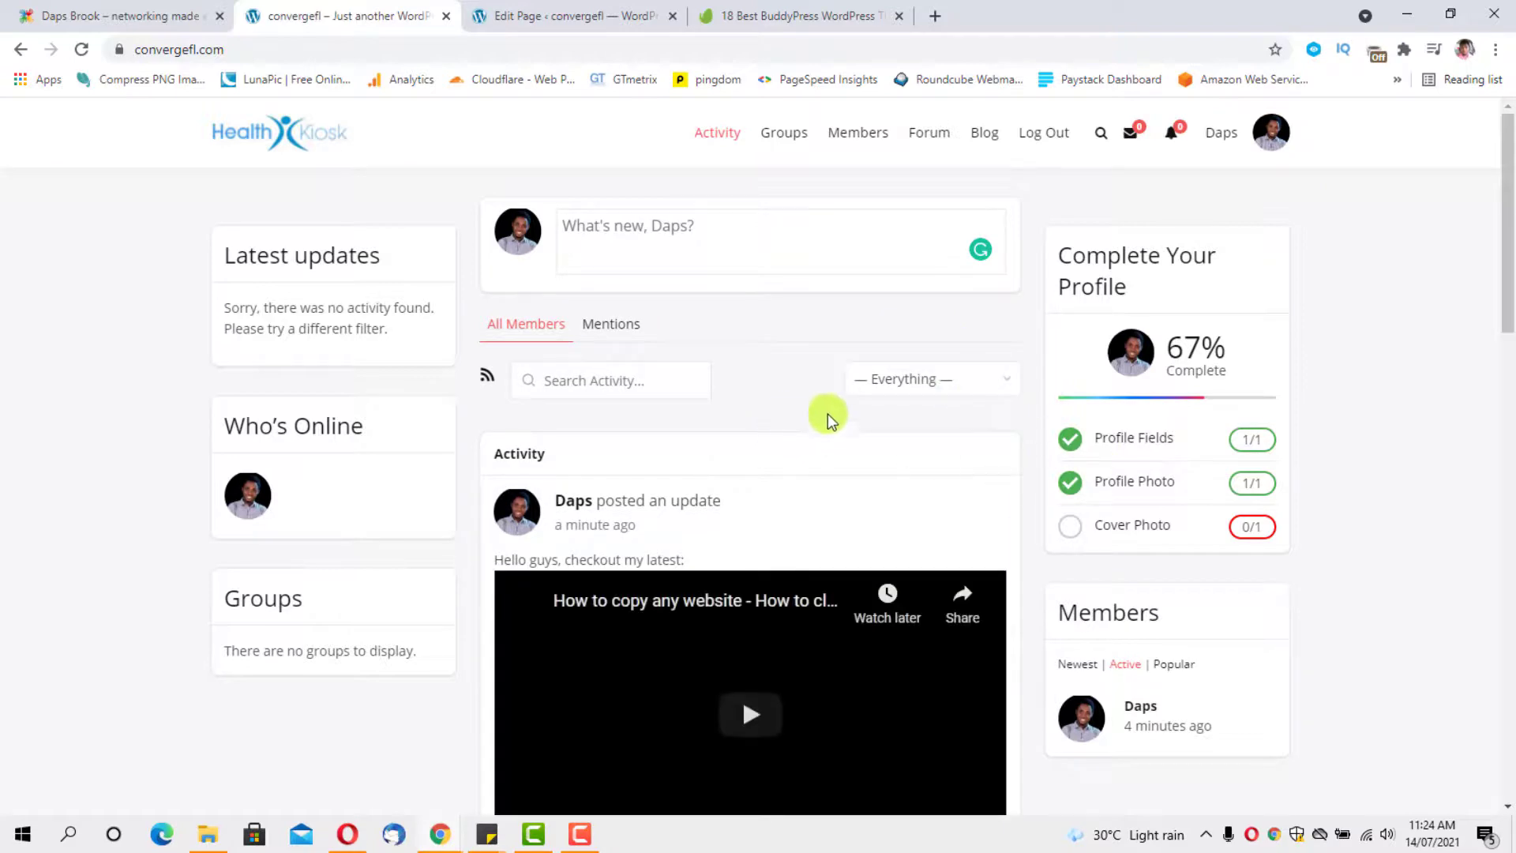
Check the embedded video in the new post by playing and pausing it, and look over the feed and sidebars.
{"action": "scroll", "coordinate": [828, 414], "scroll_direction": "down", "scroll_amount": 2}
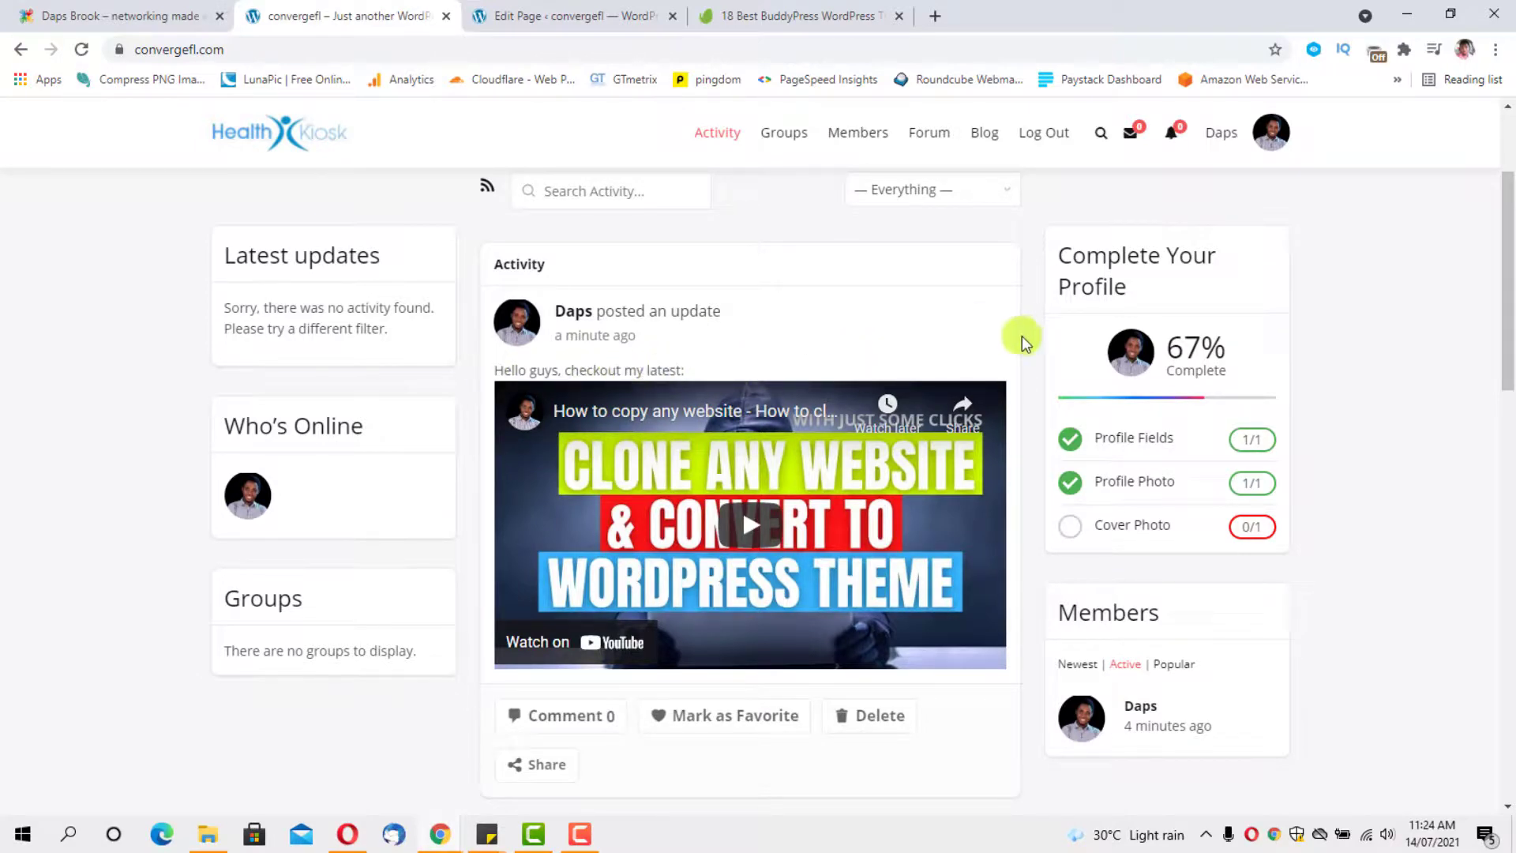
{"action": "scroll", "coordinate": [1014, 466], "scroll_direction": "down", "scroll_amount": 3}
{"action": "scroll", "coordinate": [722, 399], "scroll_direction": "up", "scroll_amount": 1}
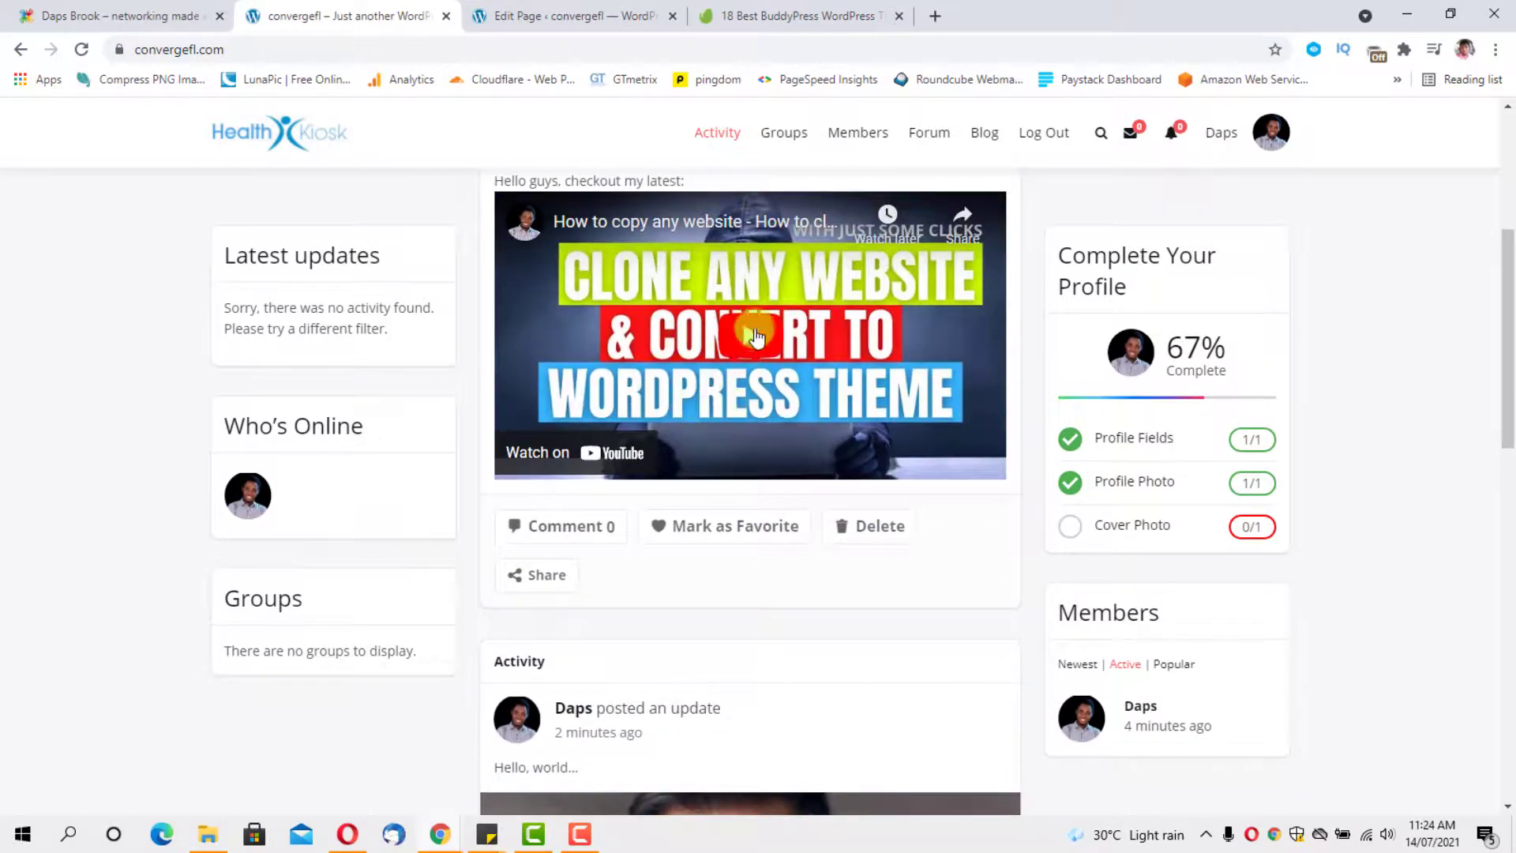
{"action": "left_click", "coordinate": [749, 345]}
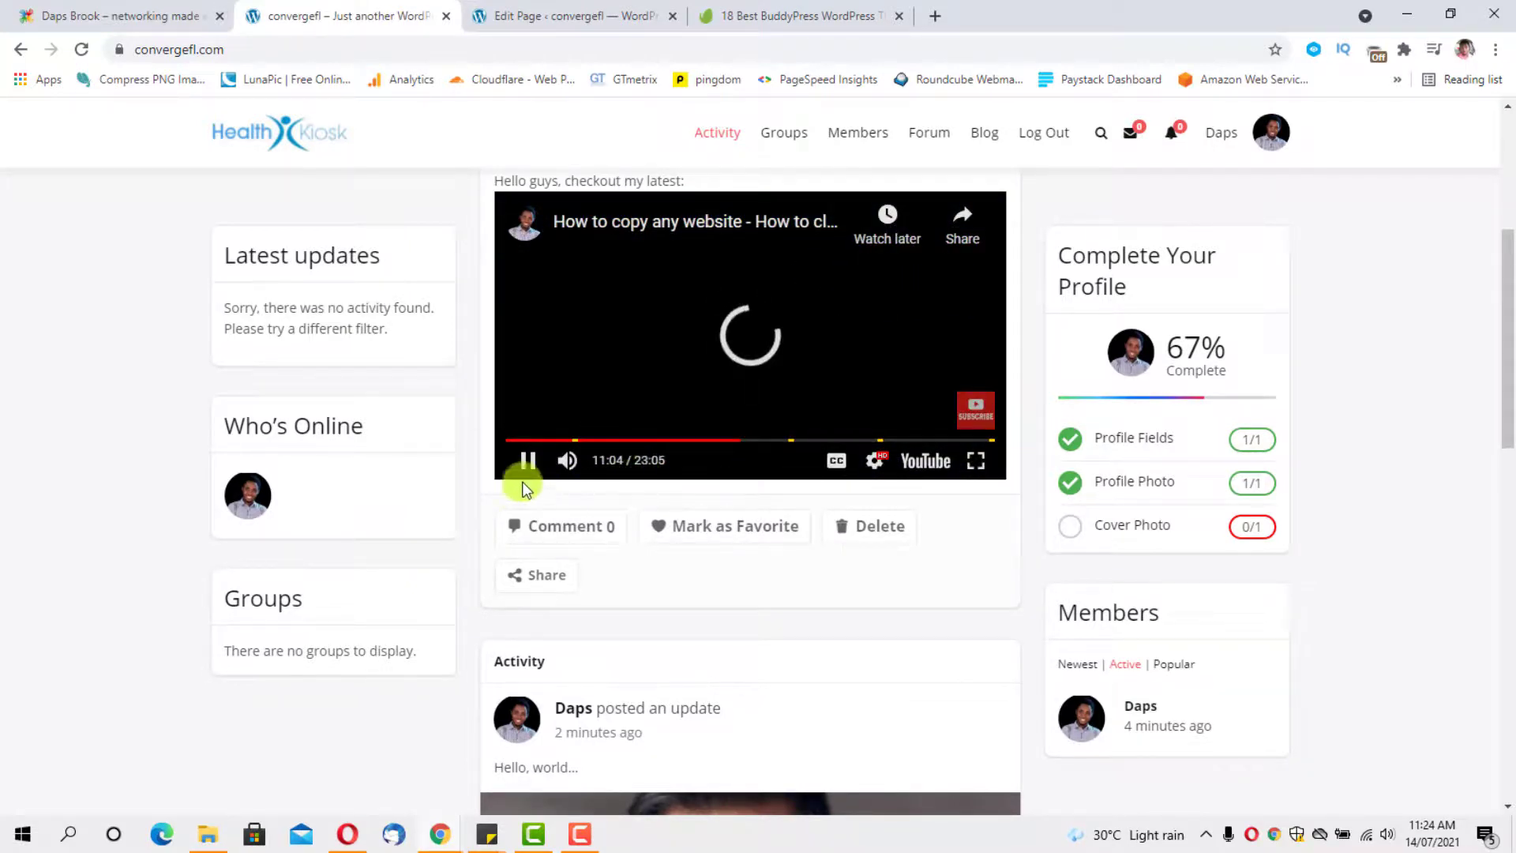
{"action": "left_click", "coordinate": [525, 462]}
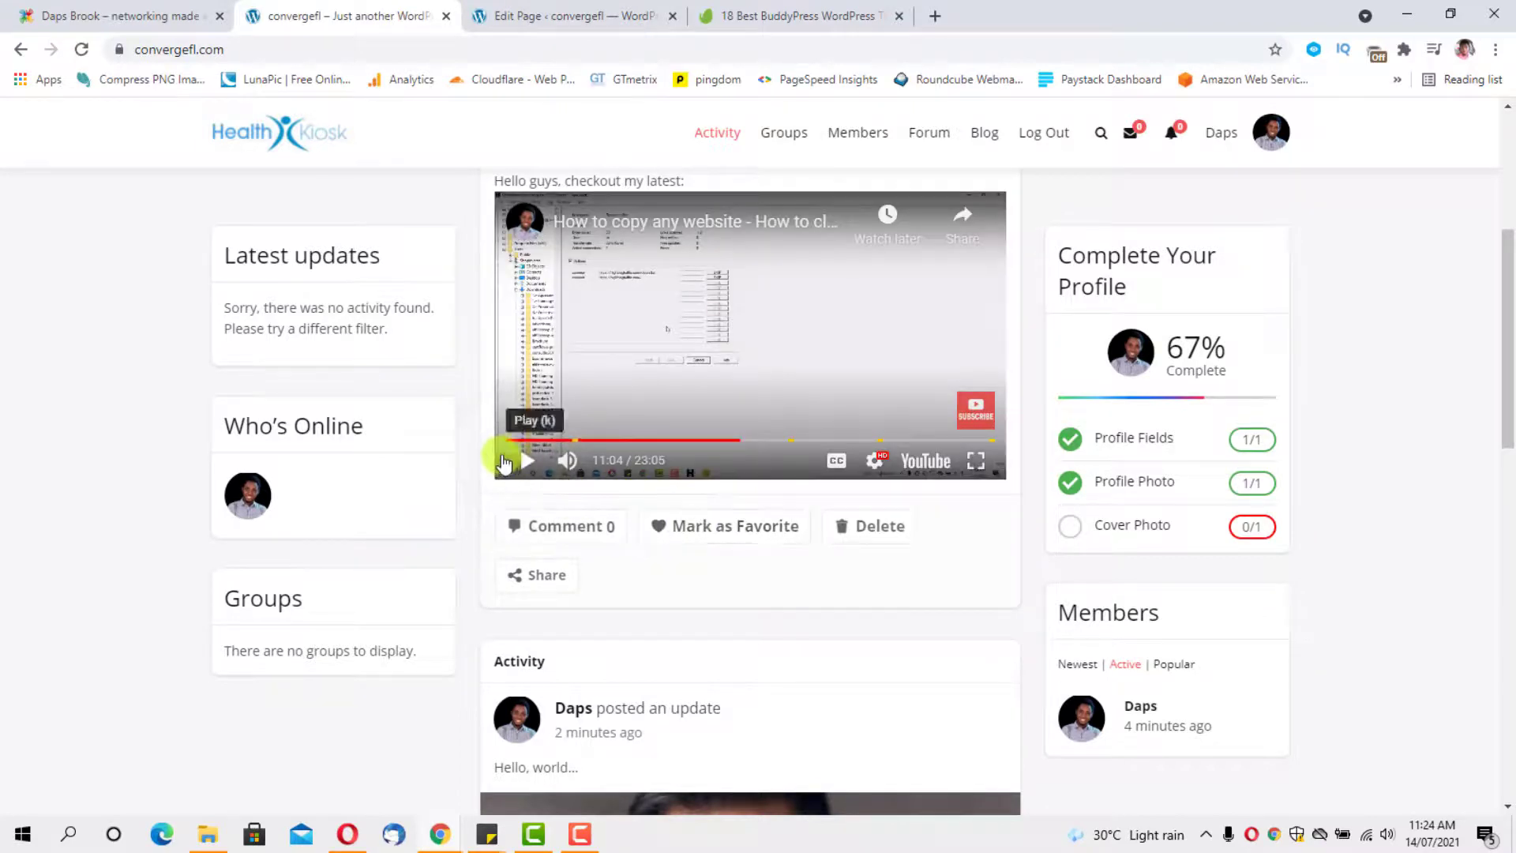
{"action": "scroll", "coordinate": [689, 497], "scroll_direction": "up", "scroll_amount": 5}
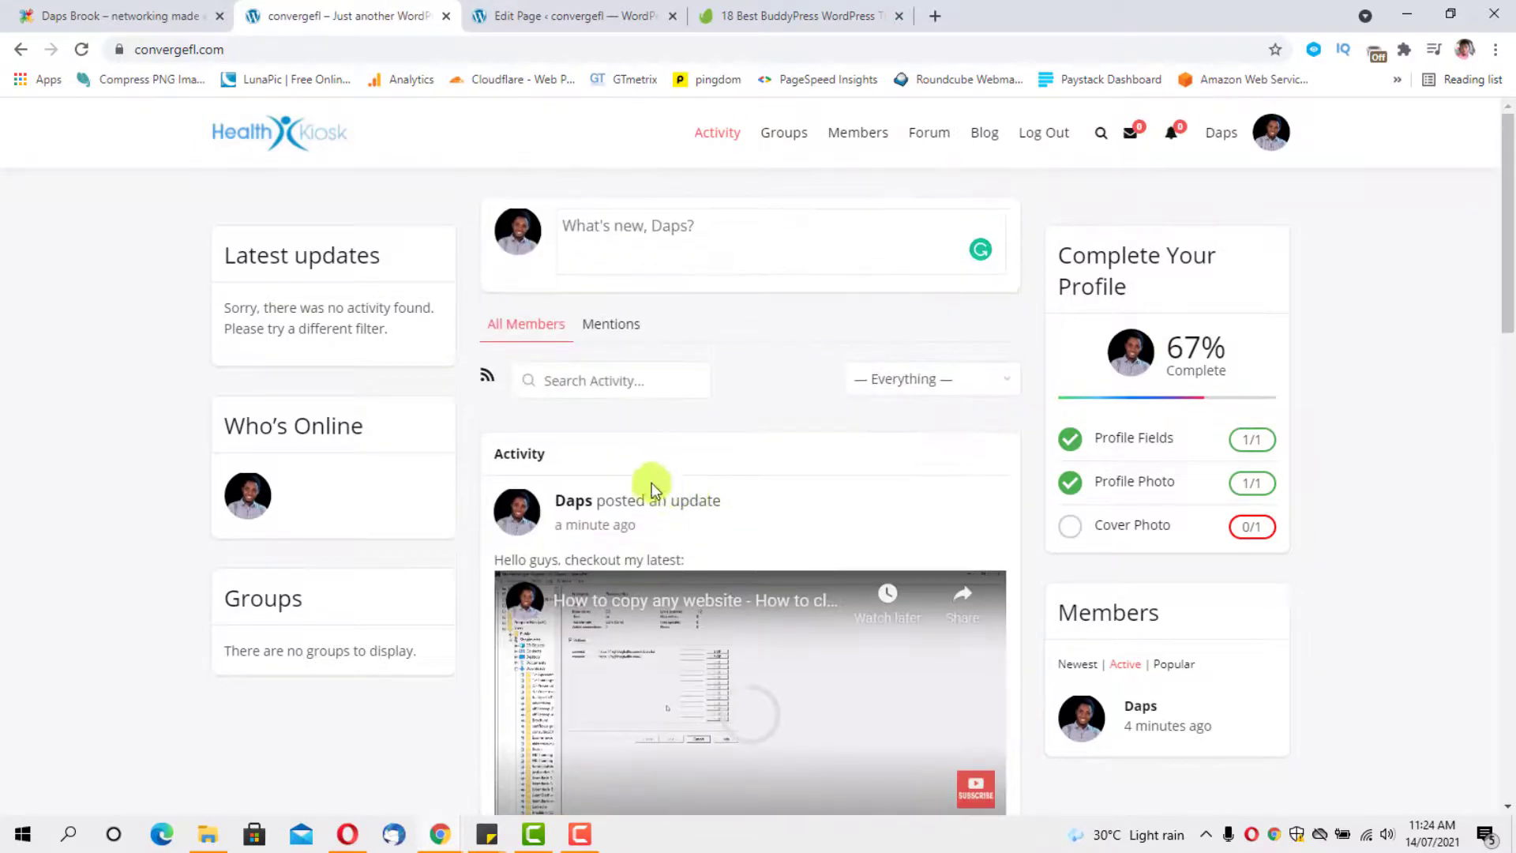
{"action": "scroll", "coordinate": [764, 385], "scroll_direction": "down", "scroll_amount": 2}
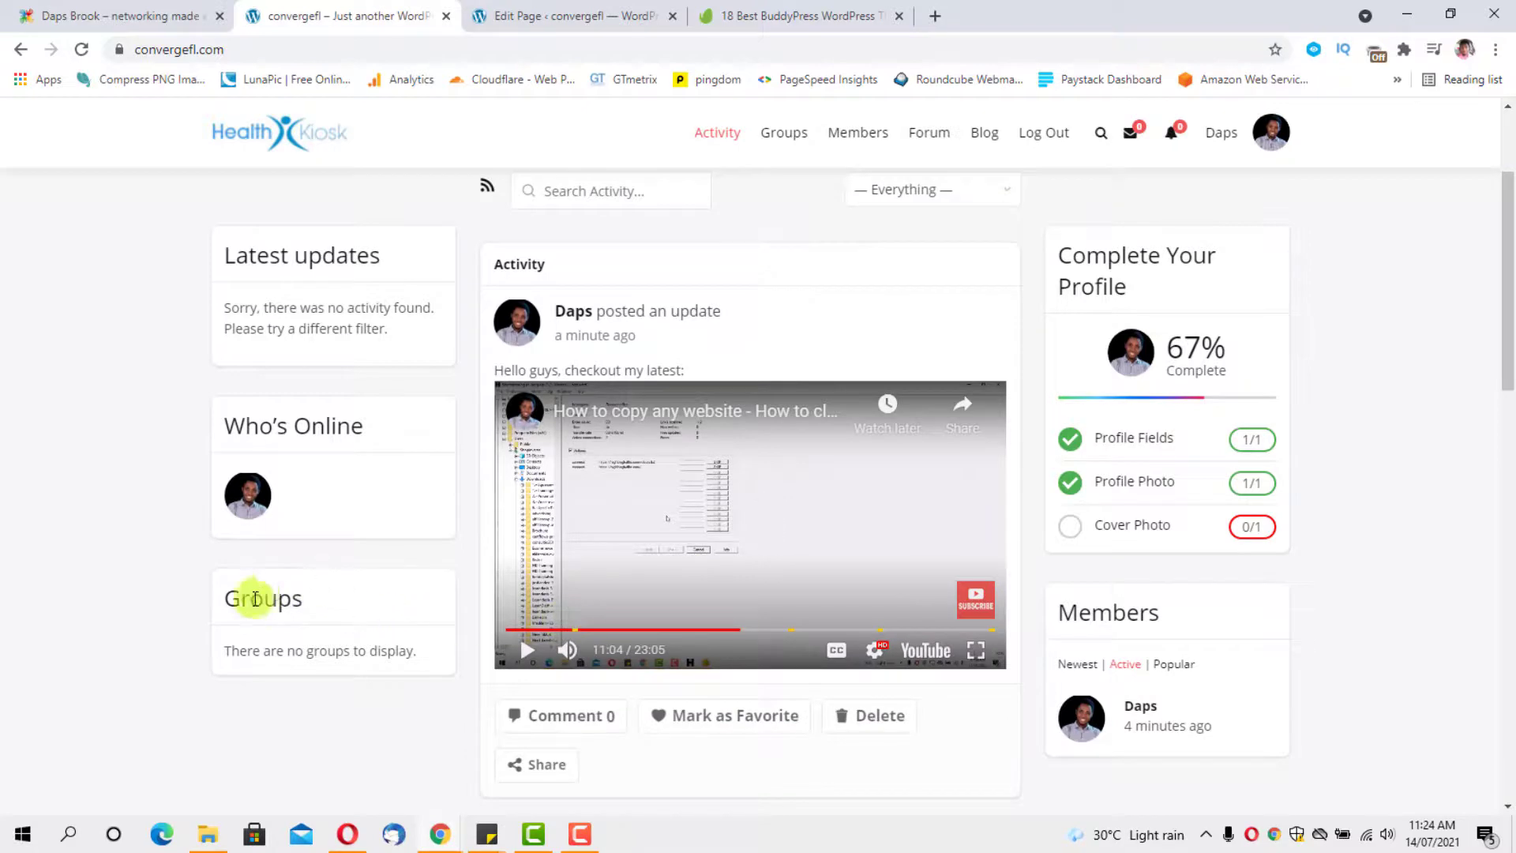
Start creating a new group from the Groups page and name it "Daps Fan Club".
{"action": "left_click", "coordinate": [783, 134]}
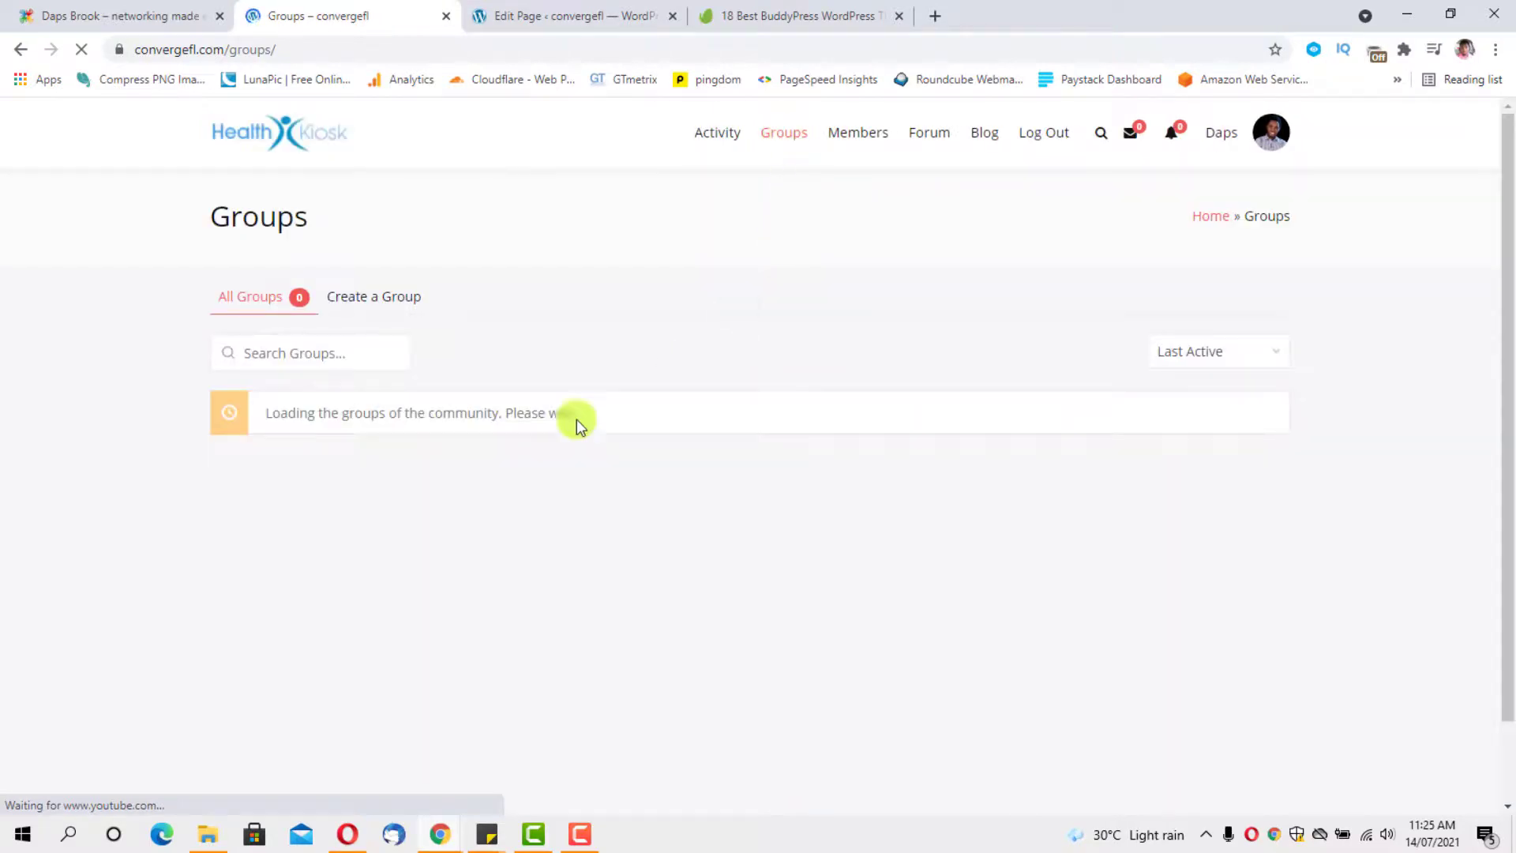
{"action": "left_click", "coordinate": [378, 302]}
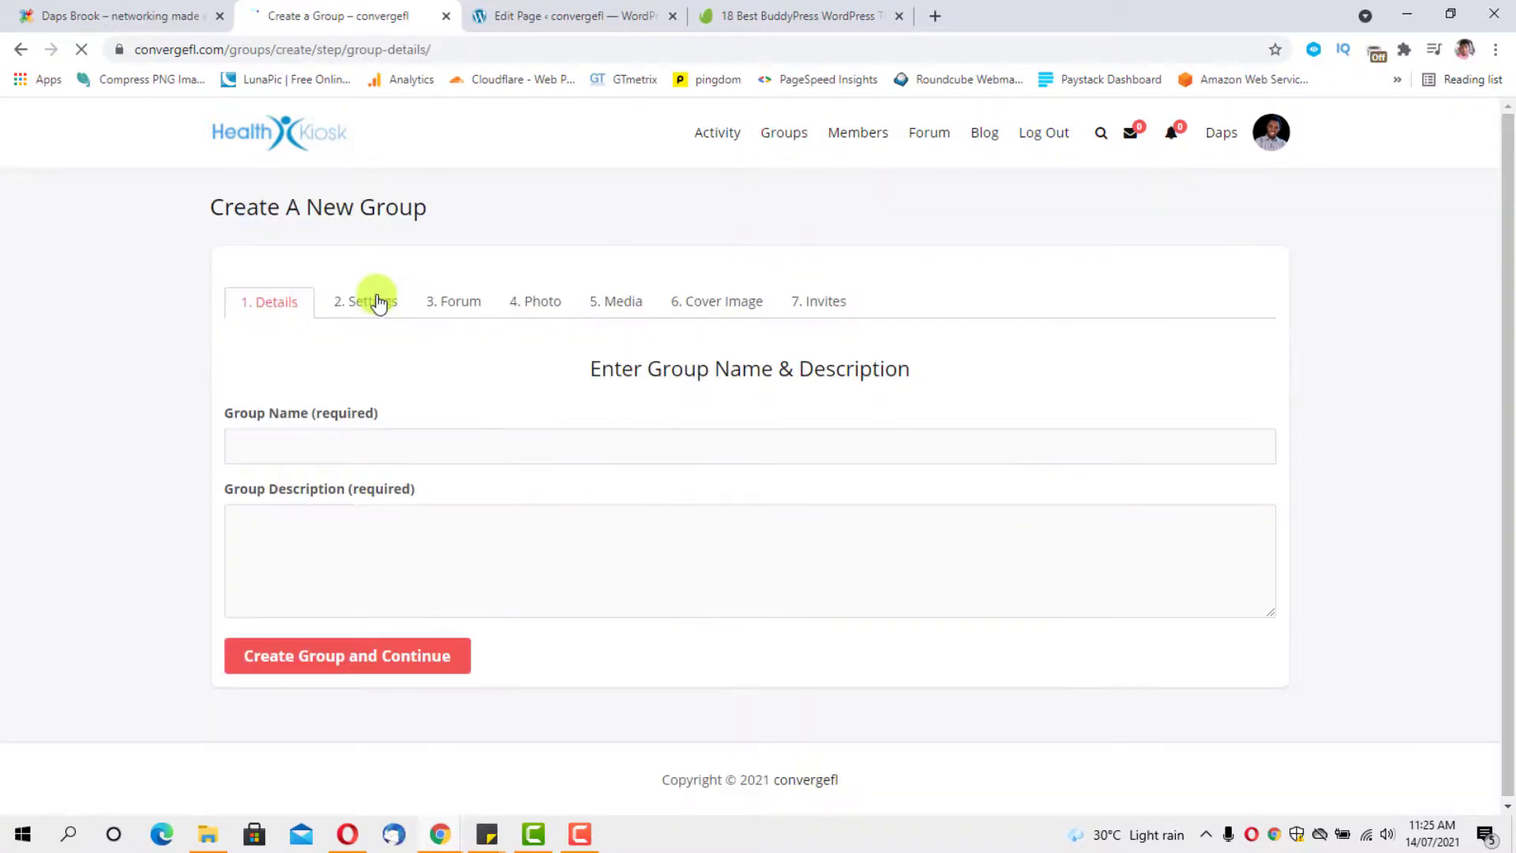
{"action": "left_click", "coordinate": [309, 445]}
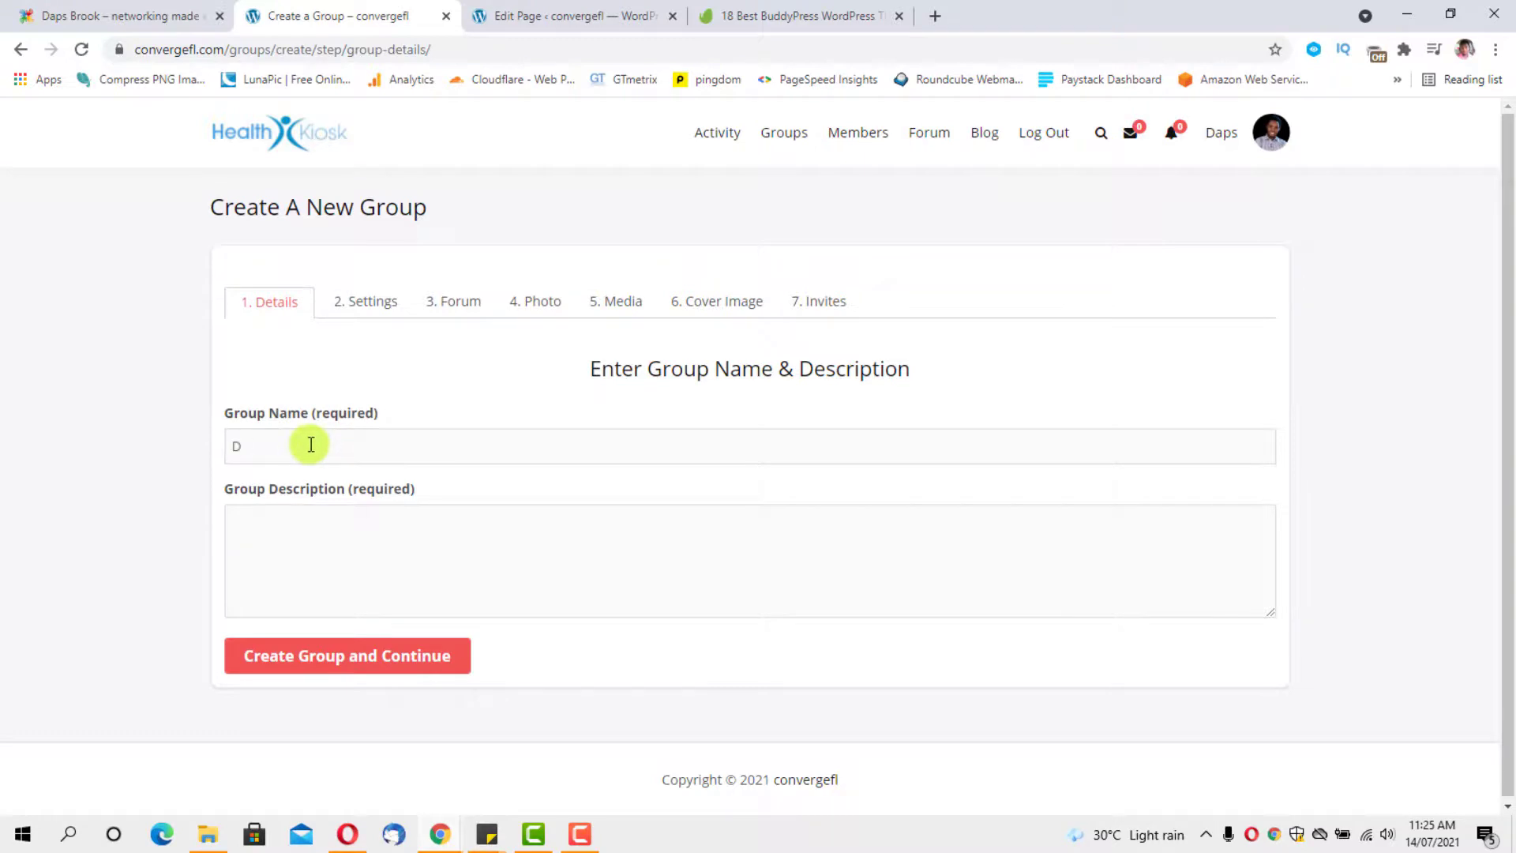
{"action": "type", "text": "Daps Fan Club"}
Enter the group description "This group is for folks that loves Daps" and create the group to continue to its settings.
{"action": "left_click", "coordinate": [301, 531]}
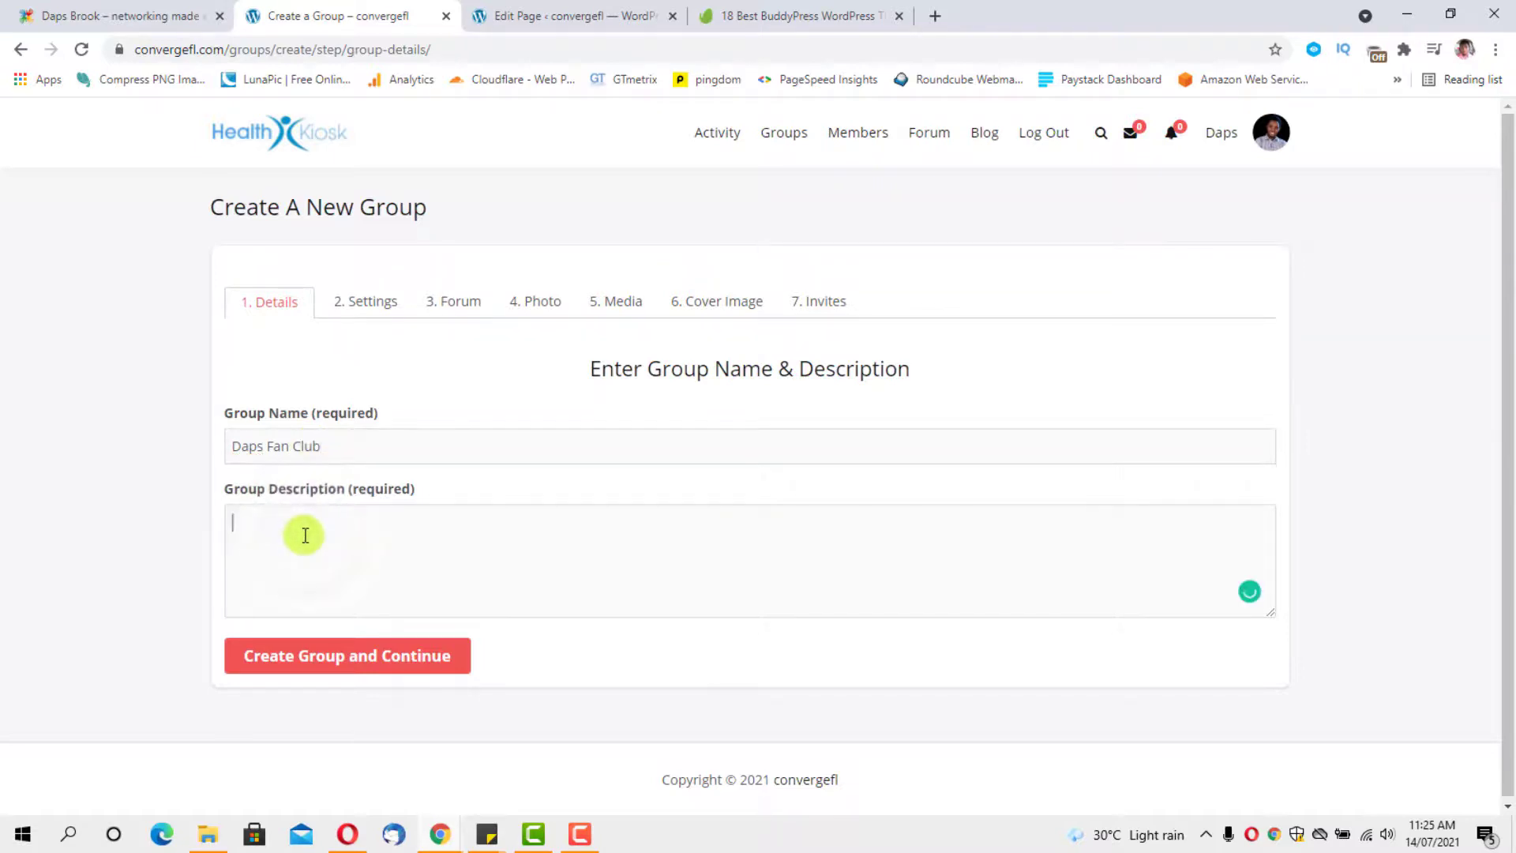
{"action": "type", "text": "This "}
{"action": "type", "text": "griuc"}
{"action": "type", "text": "oup o"}
{"action": "type", "text": "ol"}
{"action": "type", "text": "ks th"}
{"action": "type", "text": "at lo"}
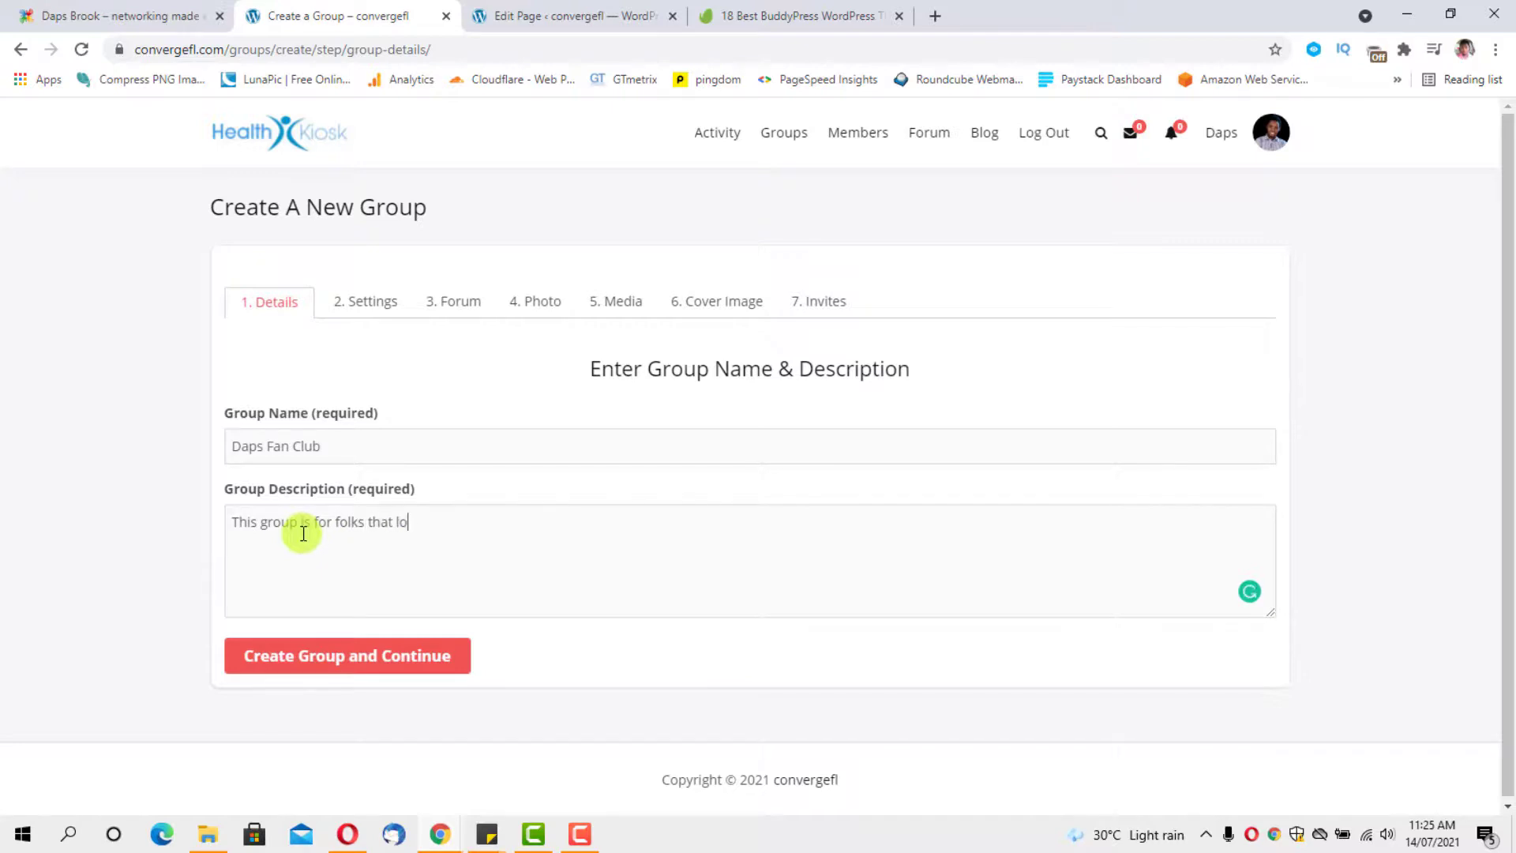
{"action": "type", "text": "ves Dao"}
{"action": "type", "text": "ps"}
{"action": "left_click", "coordinate": [405, 660]}
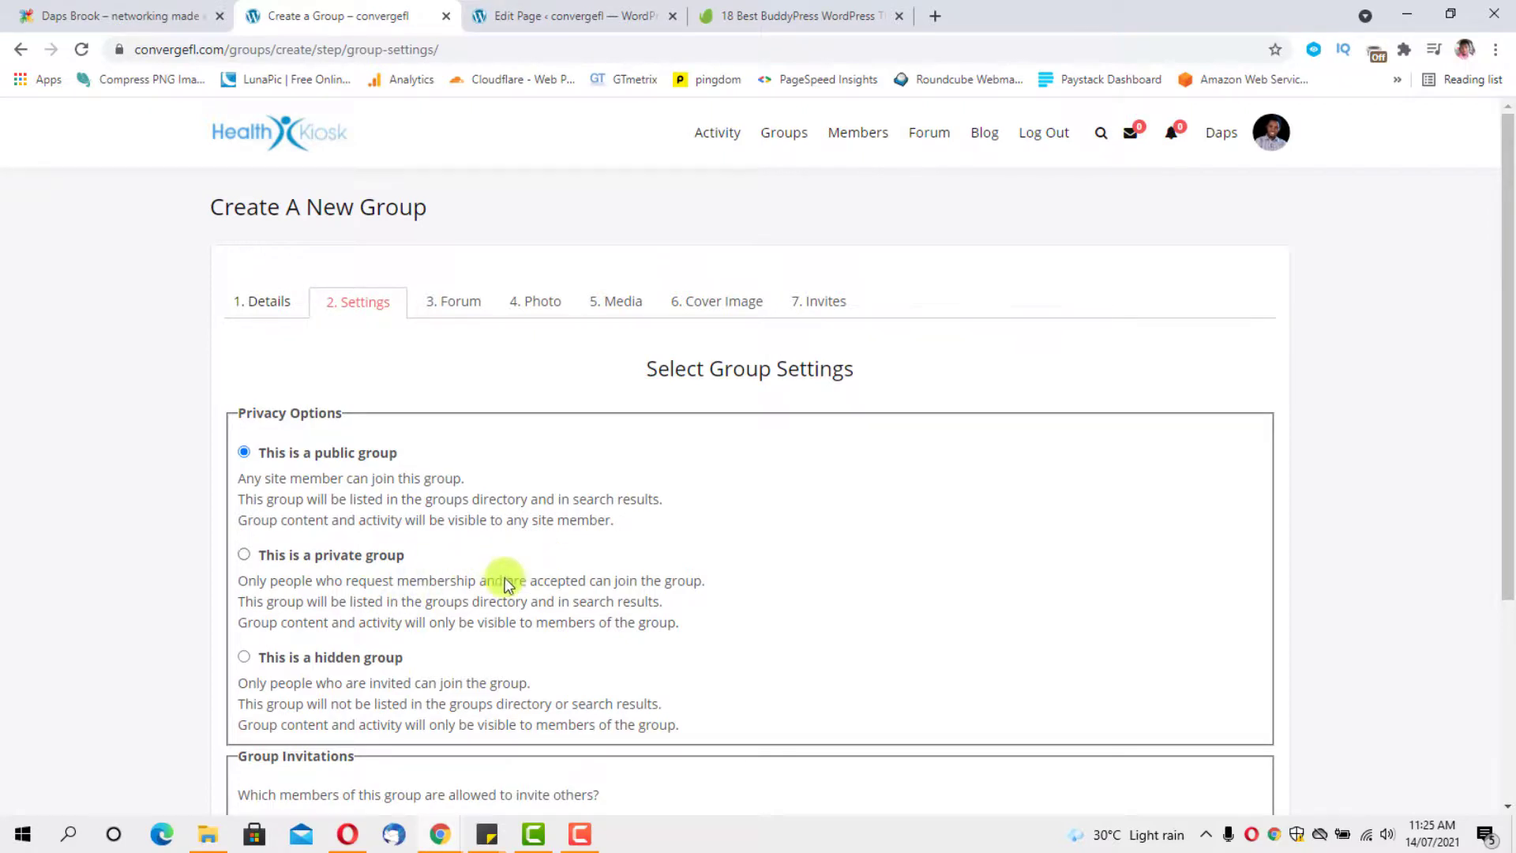
Keep the group public with invitations allowed for all group members, and give the group a forum.
{"action": "scroll", "coordinate": [376, 638], "scroll_direction": "down", "scroll_amount": 3}
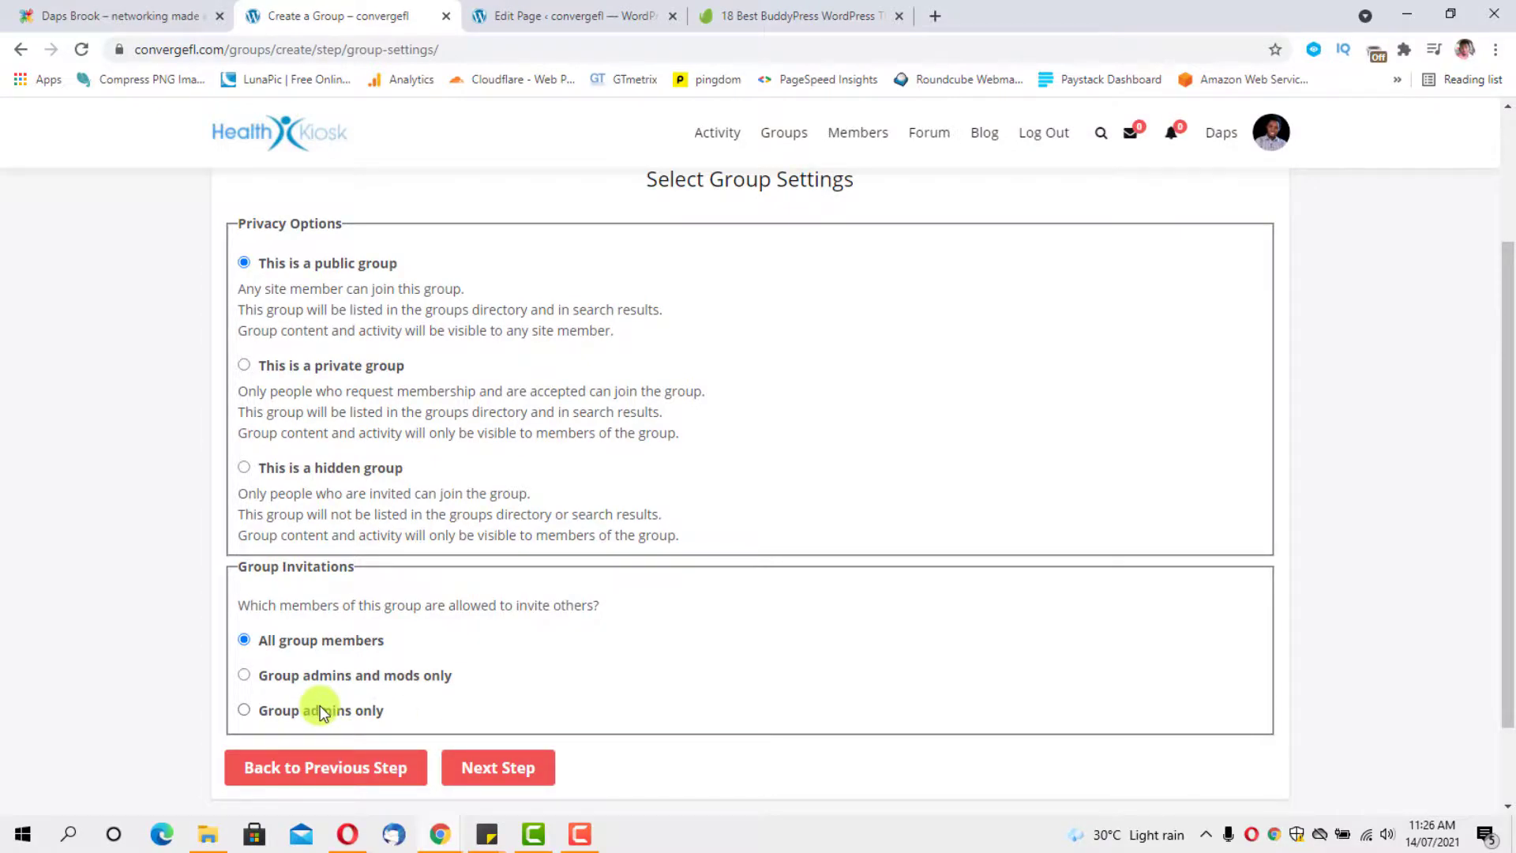
{"action": "scroll", "coordinate": [572, 656], "scroll_direction": "up", "scroll_amount": 1}
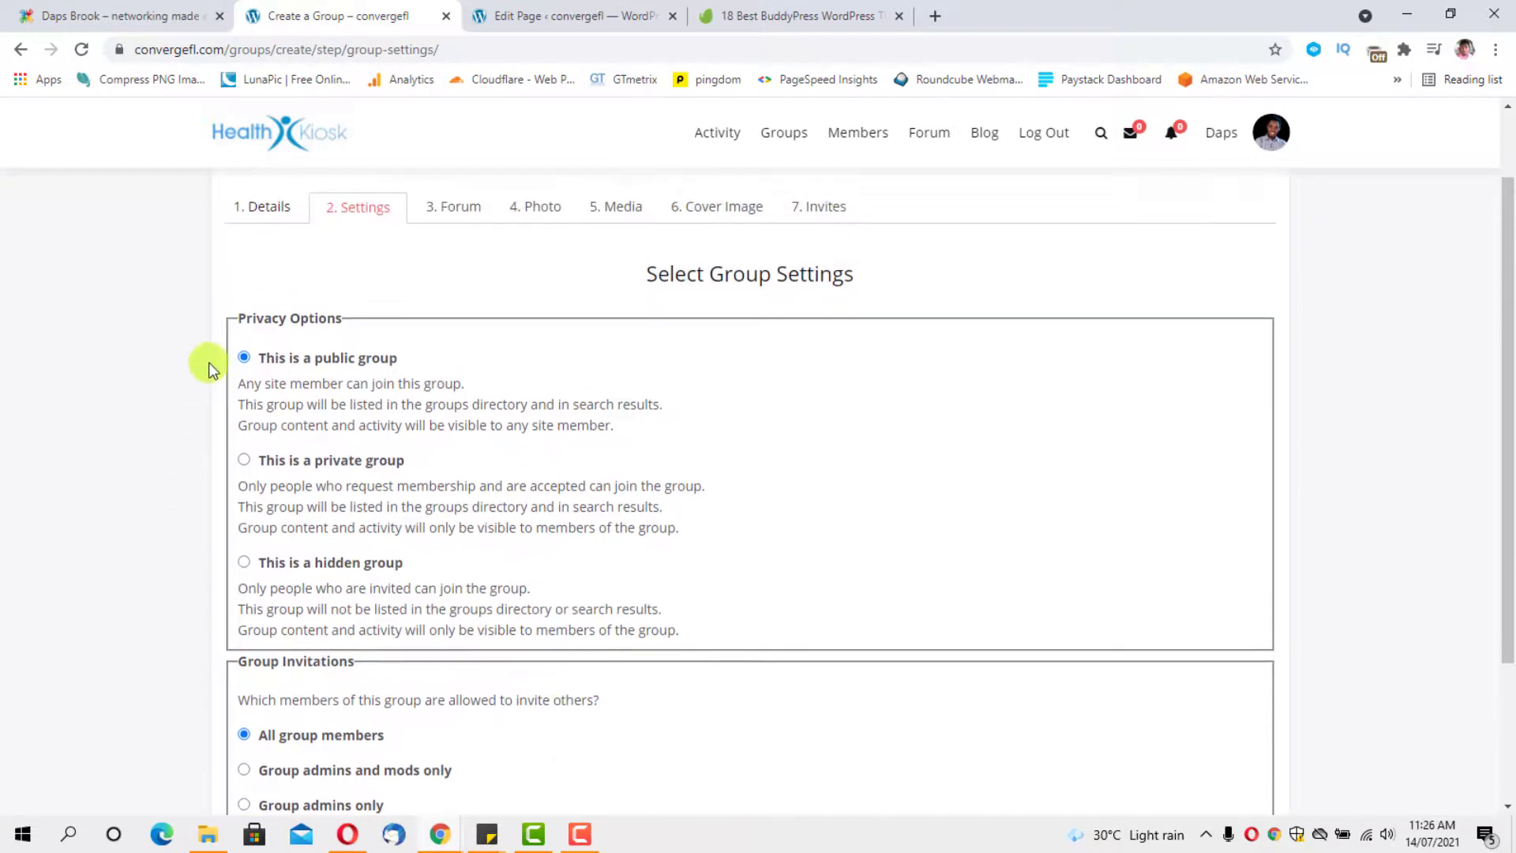
{"action": "scroll", "coordinate": [576, 525], "scroll_direction": "down", "scroll_amount": 3}
{"action": "left_click", "coordinate": [479, 666]}
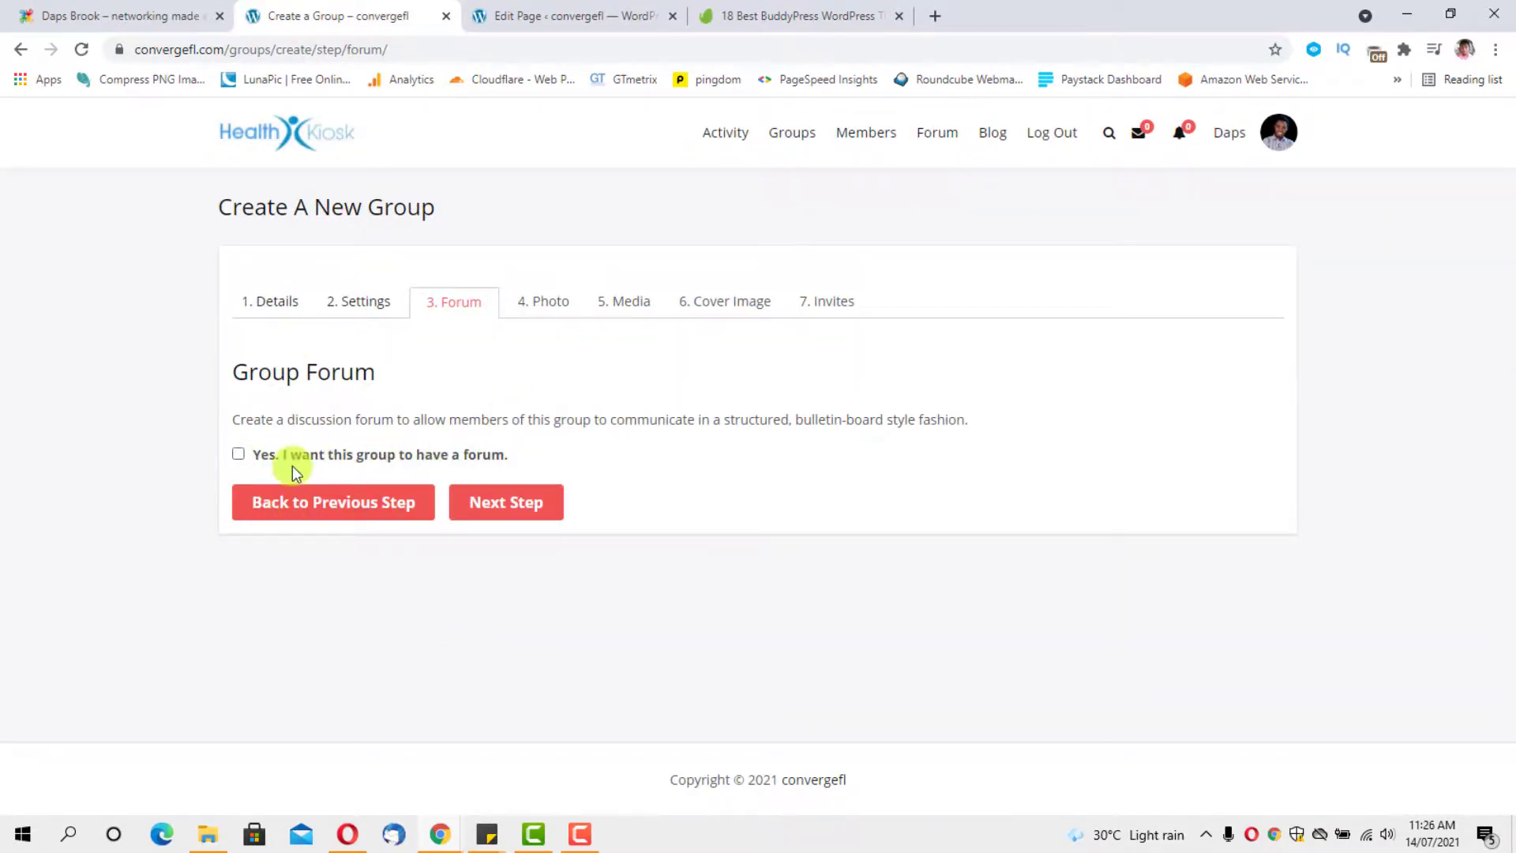
{"action": "left_click", "coordinate": [238, 455]}
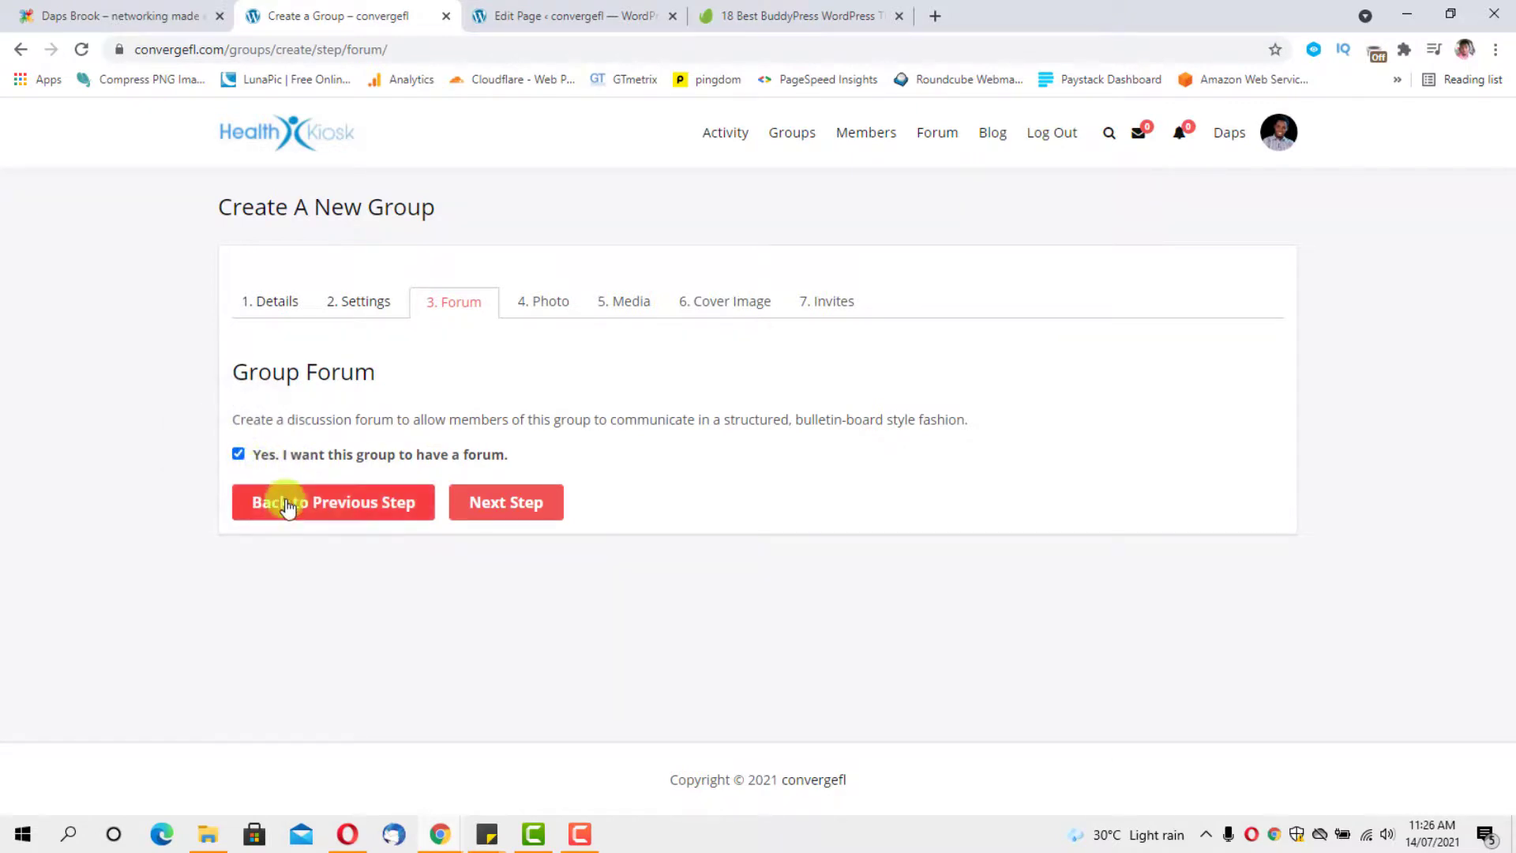
{"action": "left_click", "coordinate": [500, 504]}
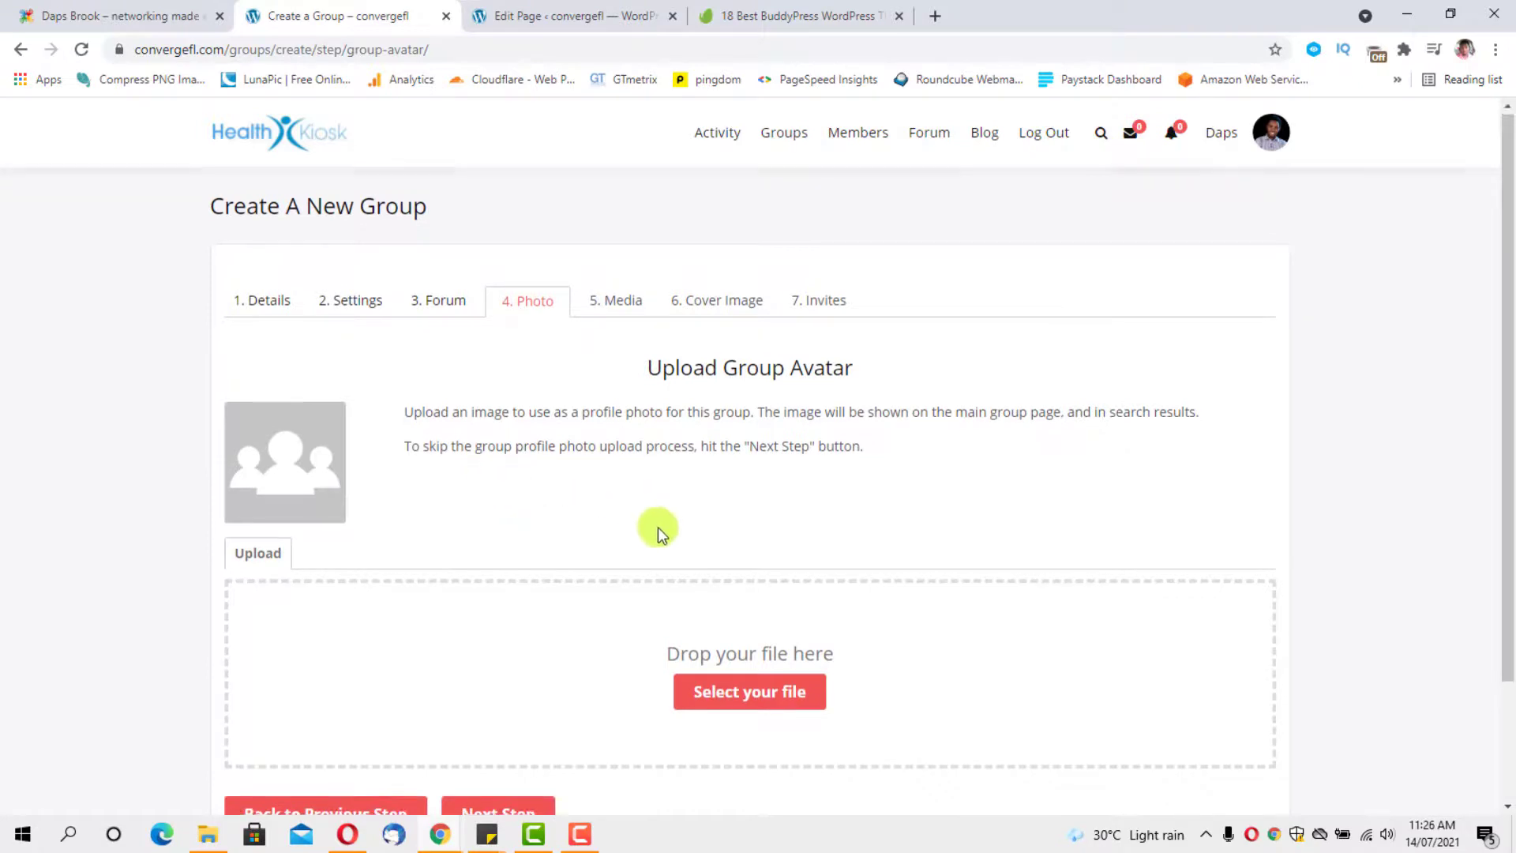
Upload the picture "author-1 (1)" from the Pictures folder as the group avatar.
{"action": "scroll", "coordinate": [657, 527], "scroll_direction": "down", "scroll_amount": 2}
{"action": "left_click", "coordinate": [756, 543]}
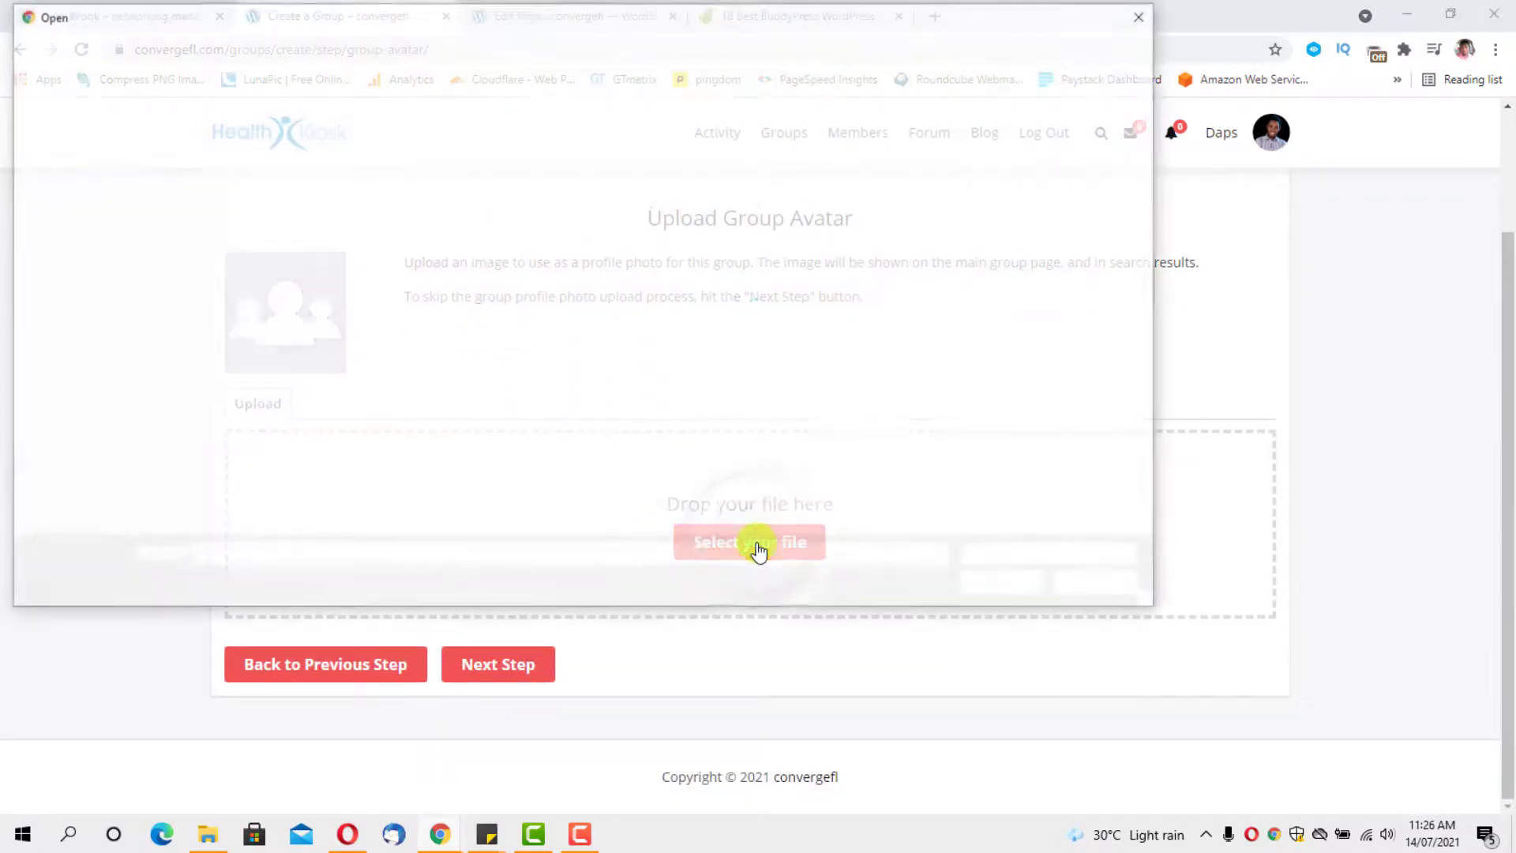
{"action": "scroll", "coordinate": [774, 385], "scroll_direction": "down", "scroll_amount": 2}
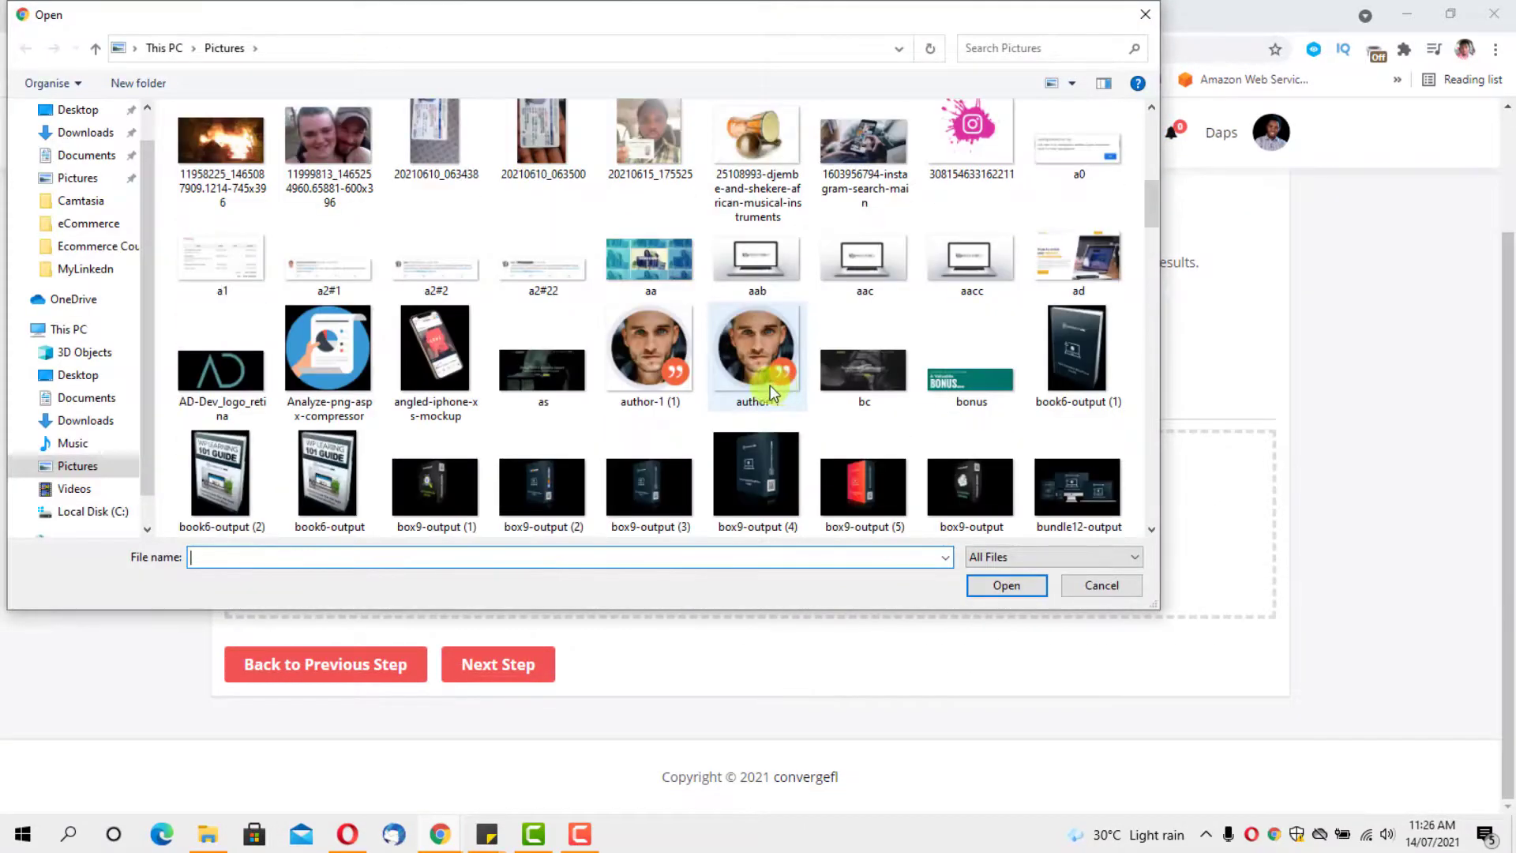
{"action": "left_click", "coordinate": [663, 360]}
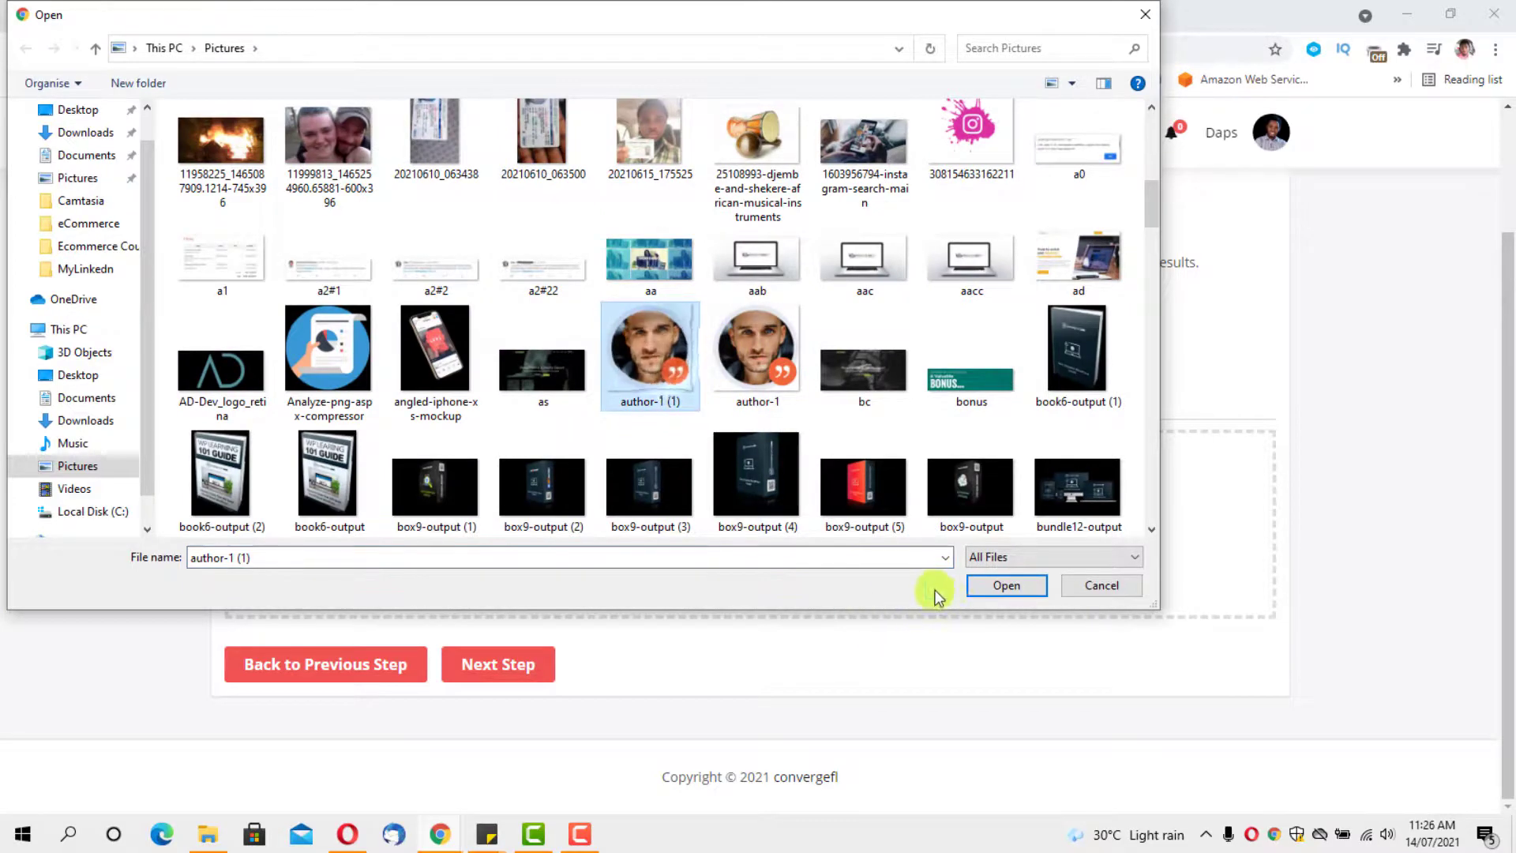
{"action": "left_click", "coordinate": [977, 584]}
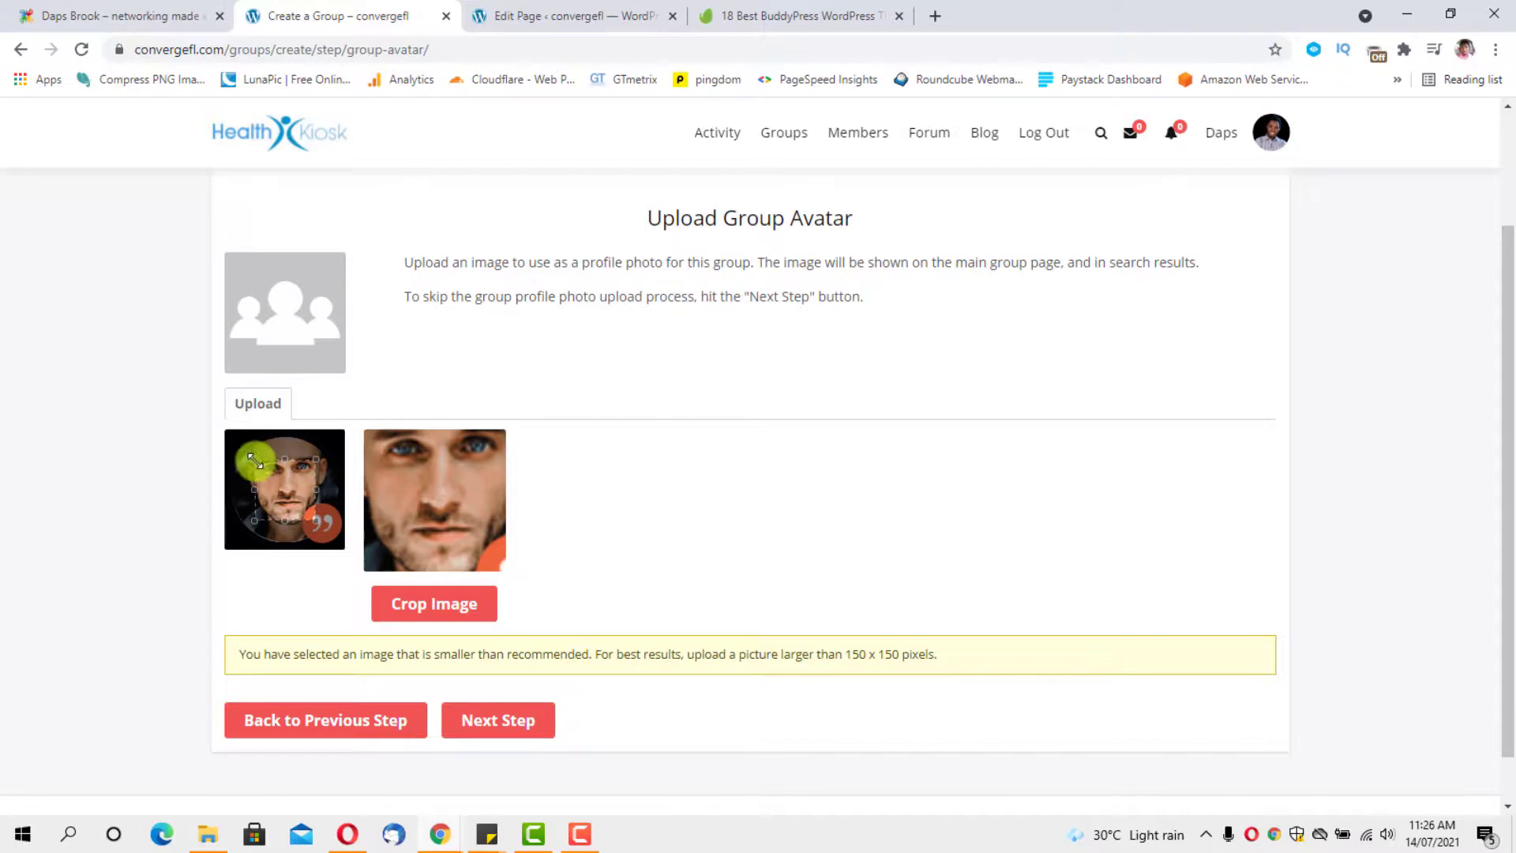
Expand the avatar crop area to cover the whole picture, crop it and continue to the media settings.
{"action": "left_click_drag", "start_coordinate": [253, 457], "coordinate": [203, 429]}
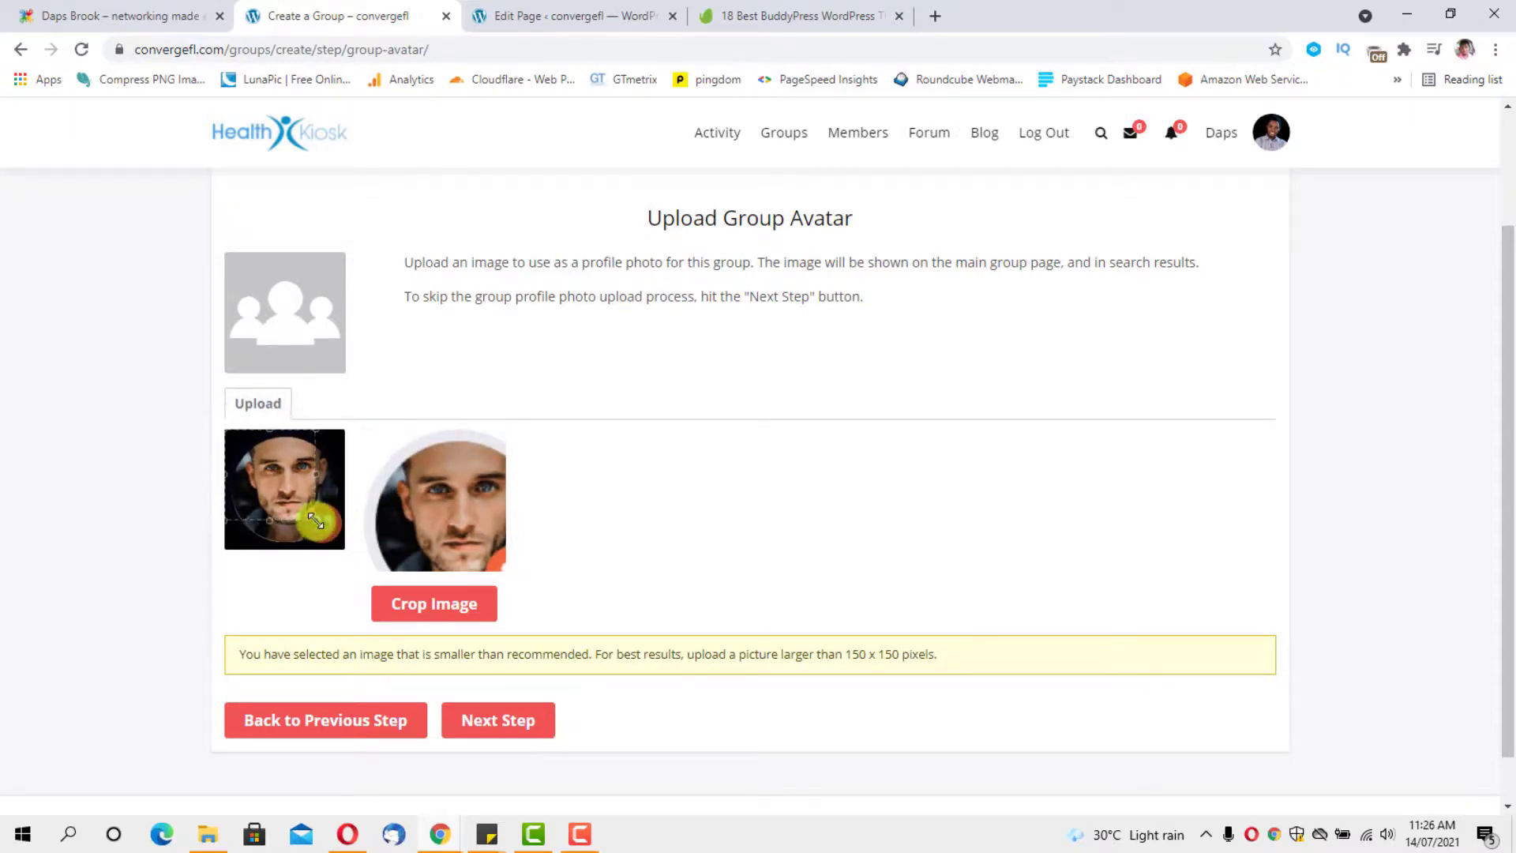
{"action": "left_click_drag", "start_coordinate": [315, 521], "coordinate": [353, 567]}
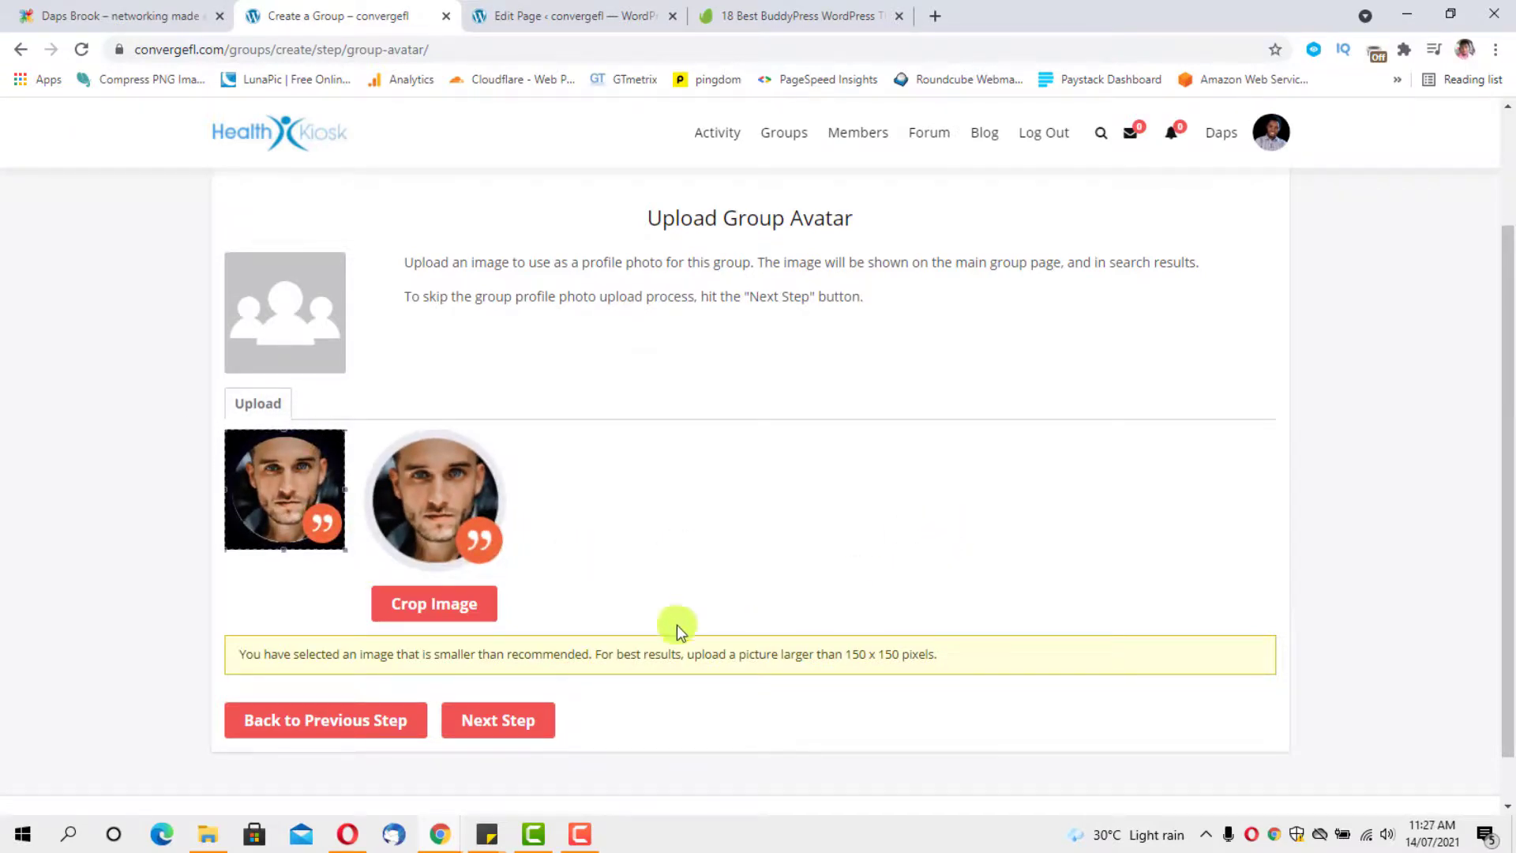
{"action": "left_click", "coordinate": [425, 604]}
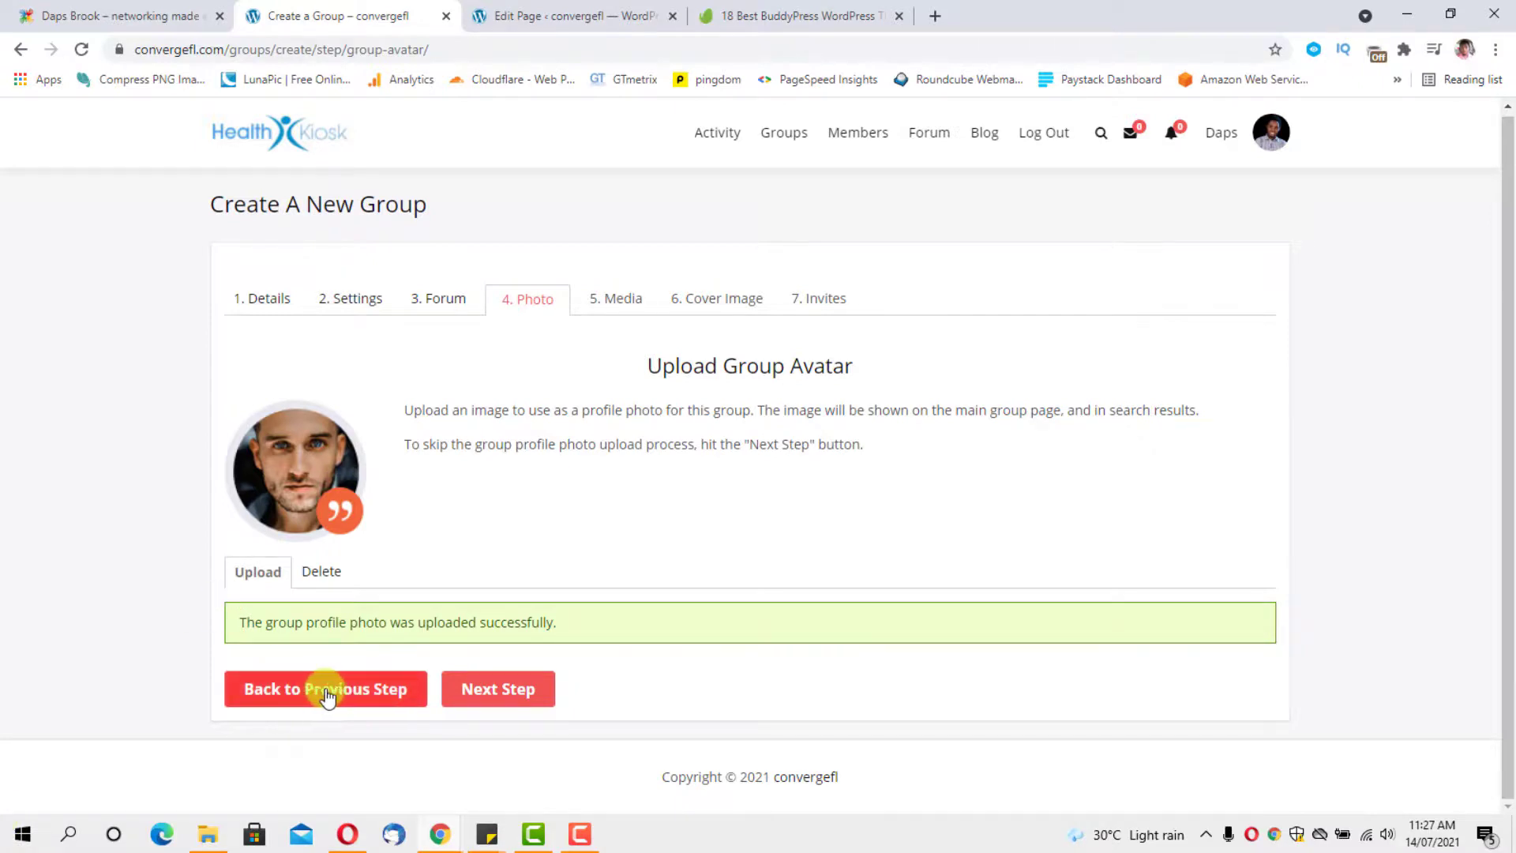
{"action": "left_click", "coordinate": [482, 708]}
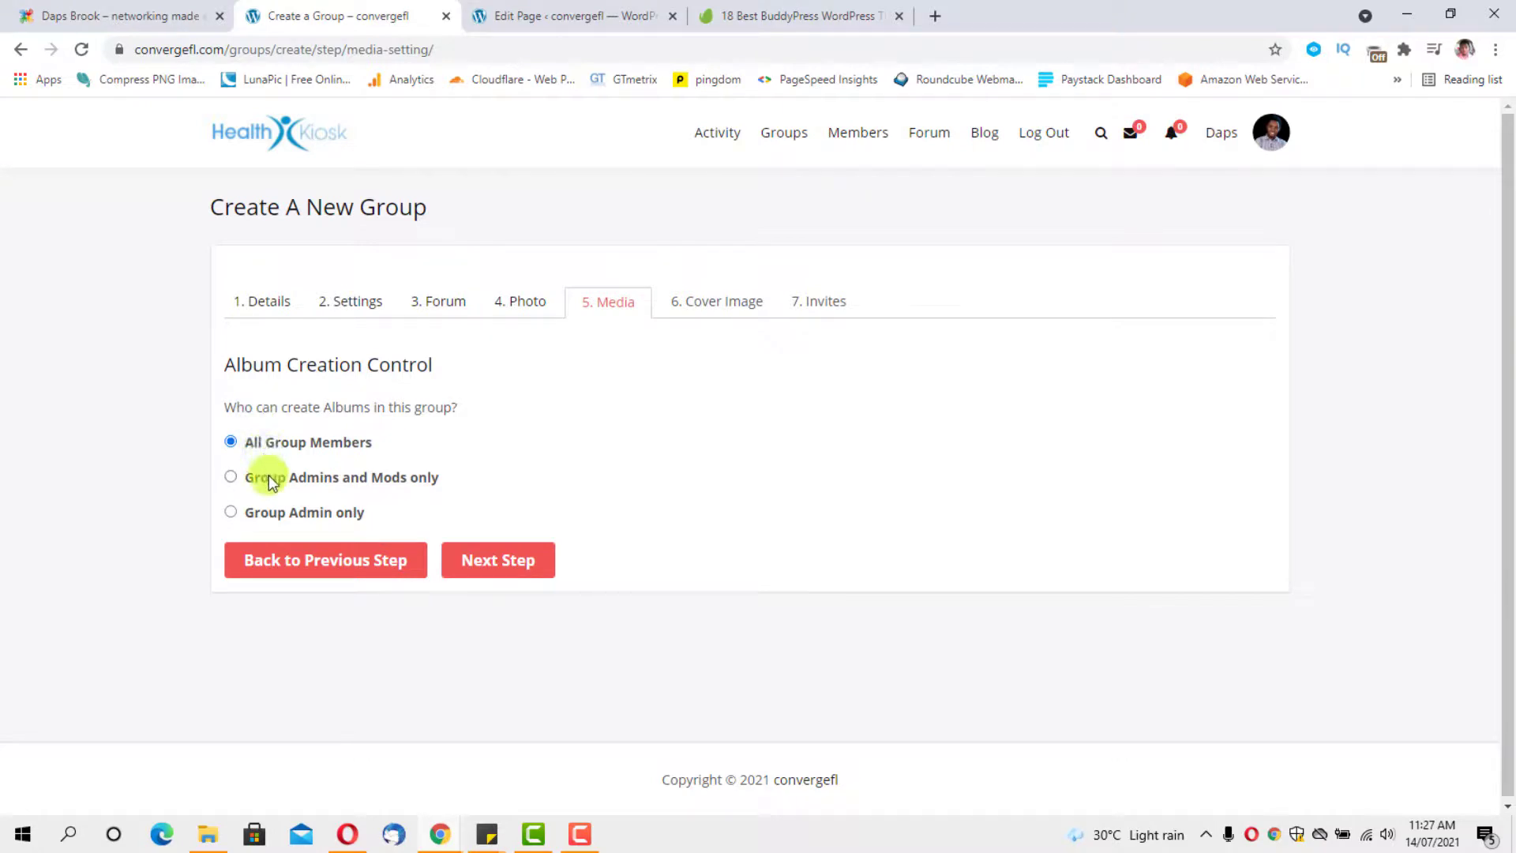
Keep album creation open to all group members and upload the orange-background portrait as the group's cover image.
{"action": "left_click", "coordinate": [481, 557]}
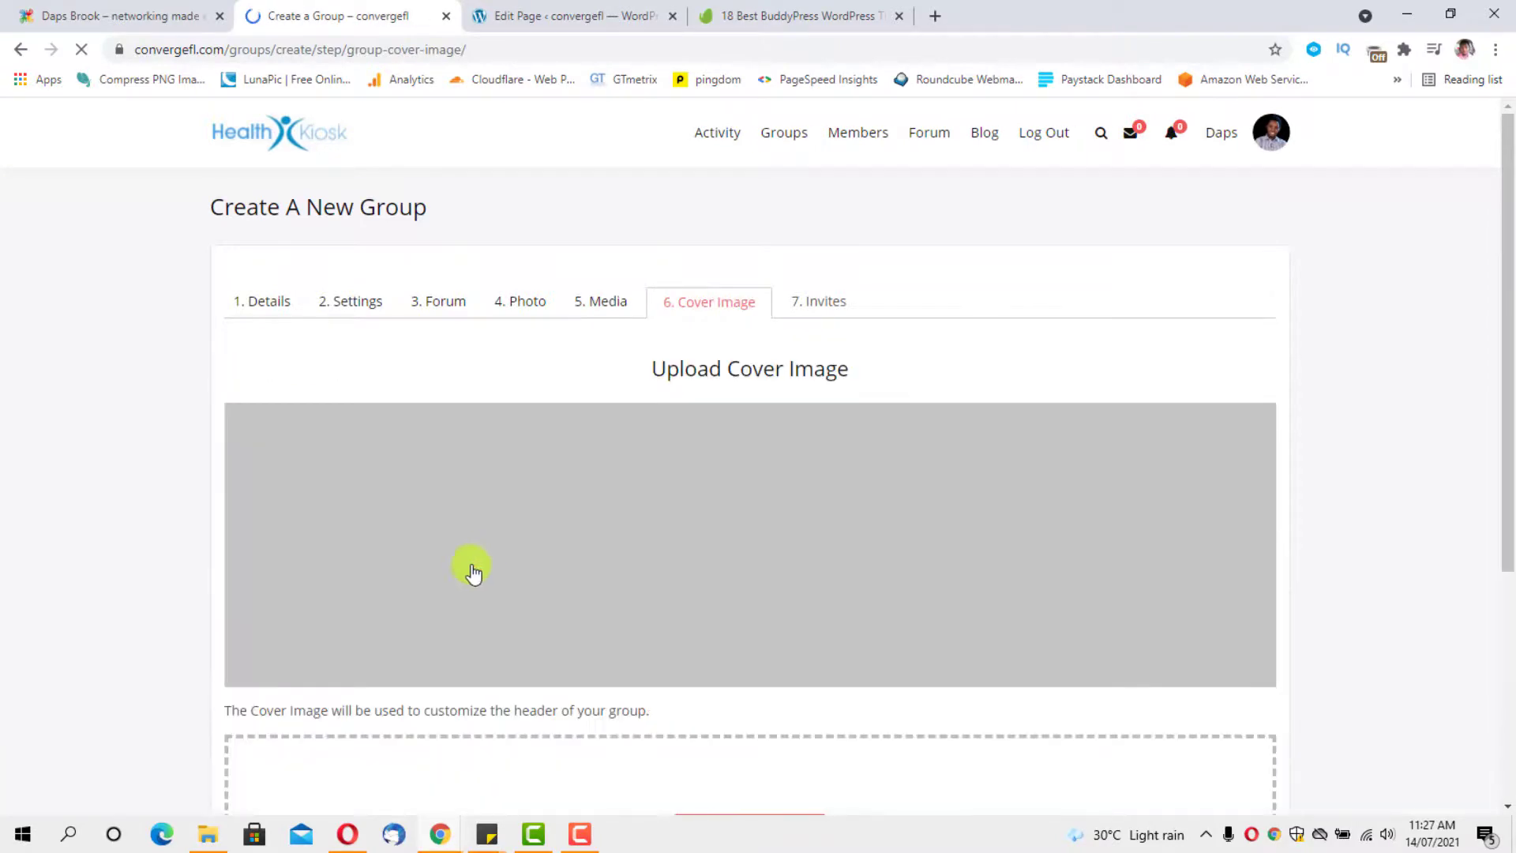
{"action": "scroll", "coordinate": [709, 509], "scroll_direction": "down", "scroll_amount": 4}
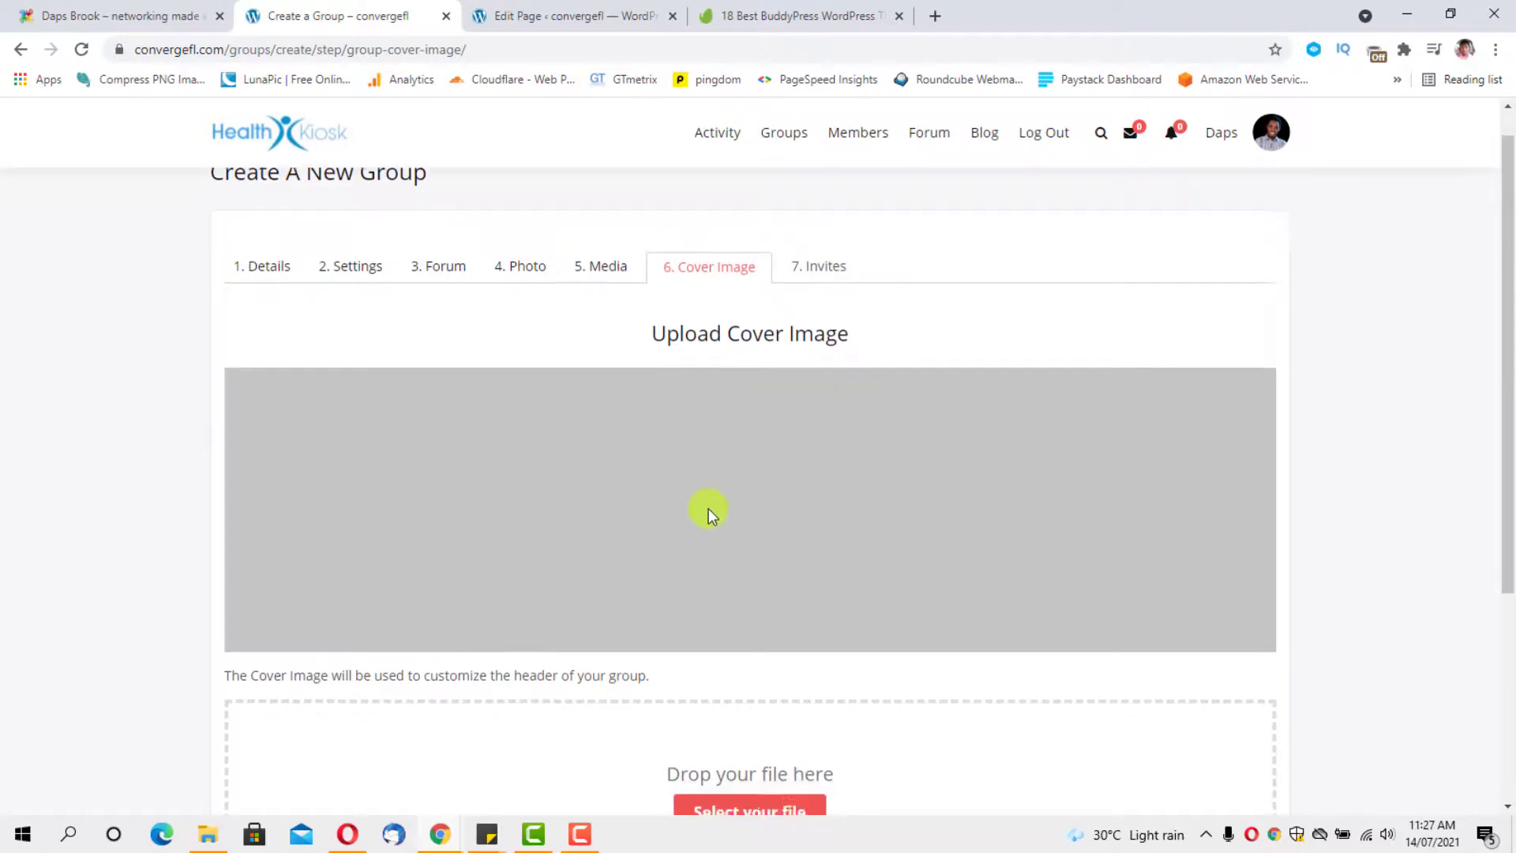
{"action": "left_click", "coordinate": [739, 562]}
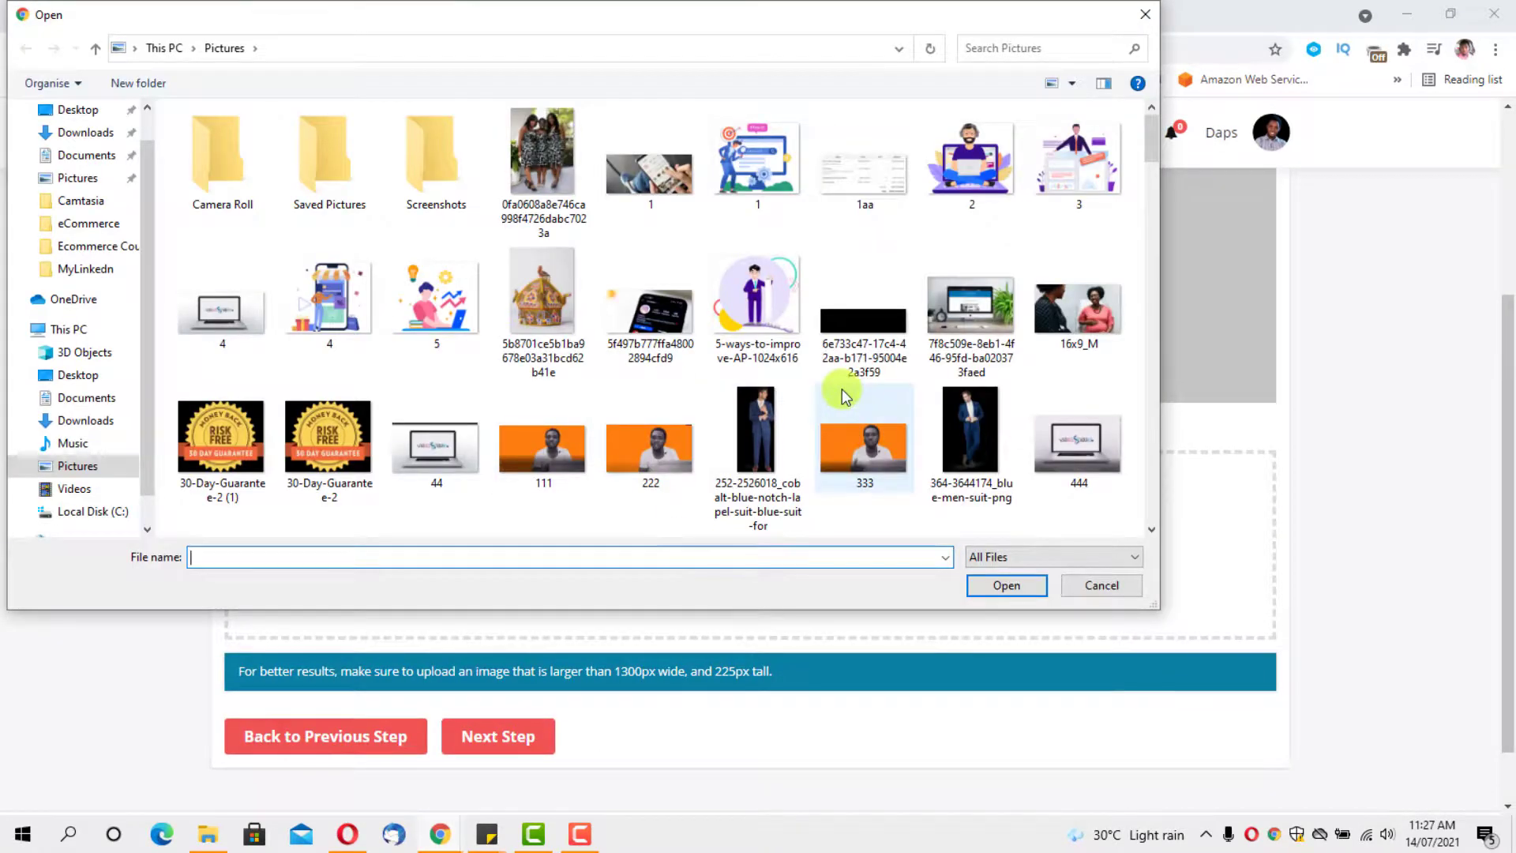
{"action": "scroll", "coordinate": [842, 388], "scroll_direction": "down", "scroll_amount": 3}
{"action": "left_click", "coordinate": [650, 162]}
{"action": "left_click", "coordinate": [1007, 585]}
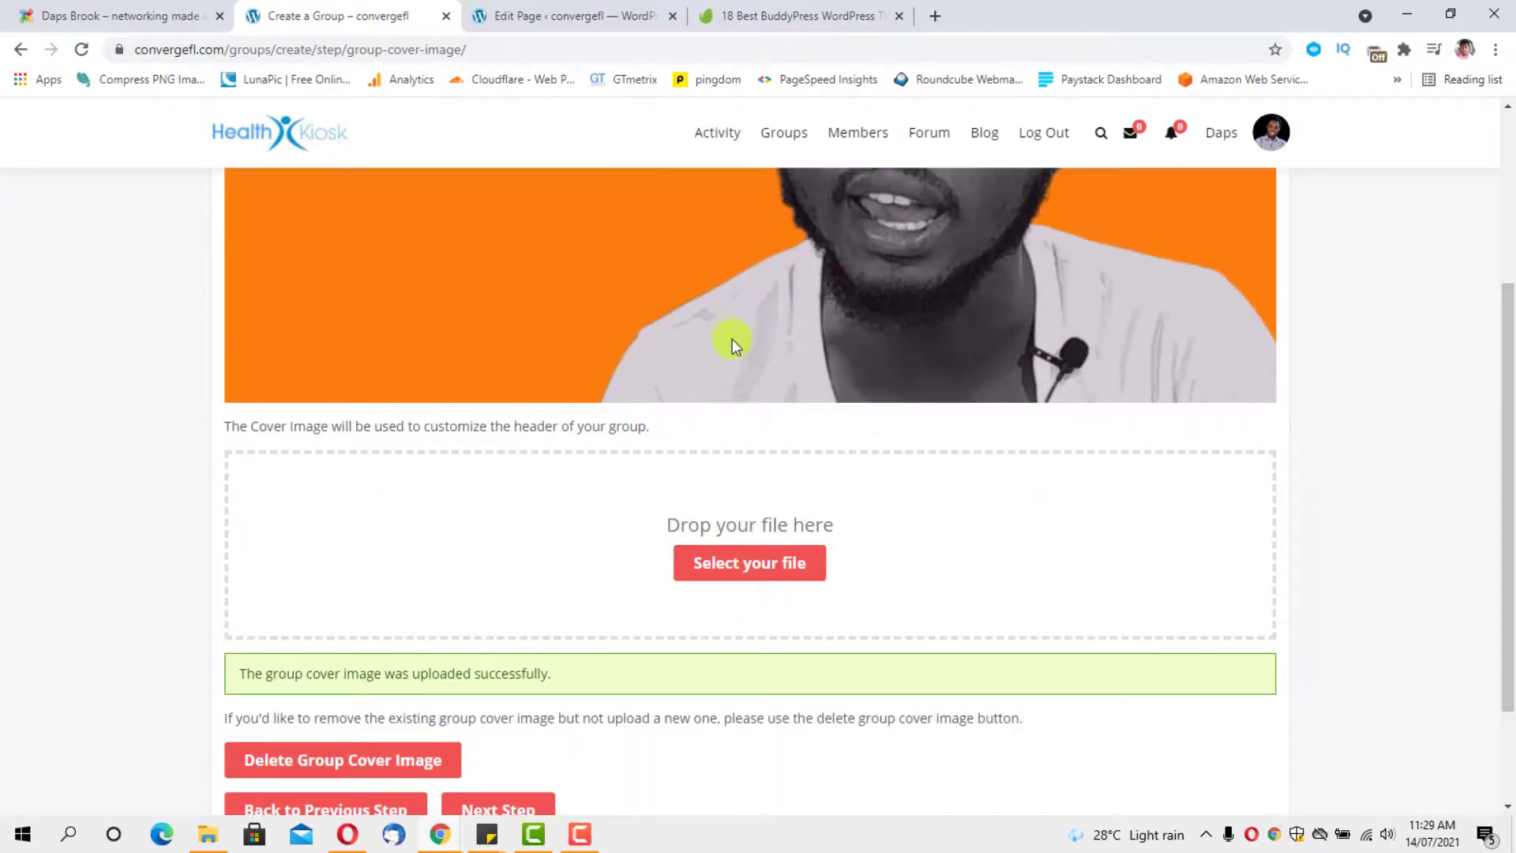
Review the uploaded cover image and finish creating the group without inviting any members.
{"action": "scroll", "coordinate": [727, 332], "scroll_direction": "up", "scroll_amount": 2}
{"action": "scroll", "coordinate": [727, 334], "scroll_direction": "down", "scroll_amount": 3}
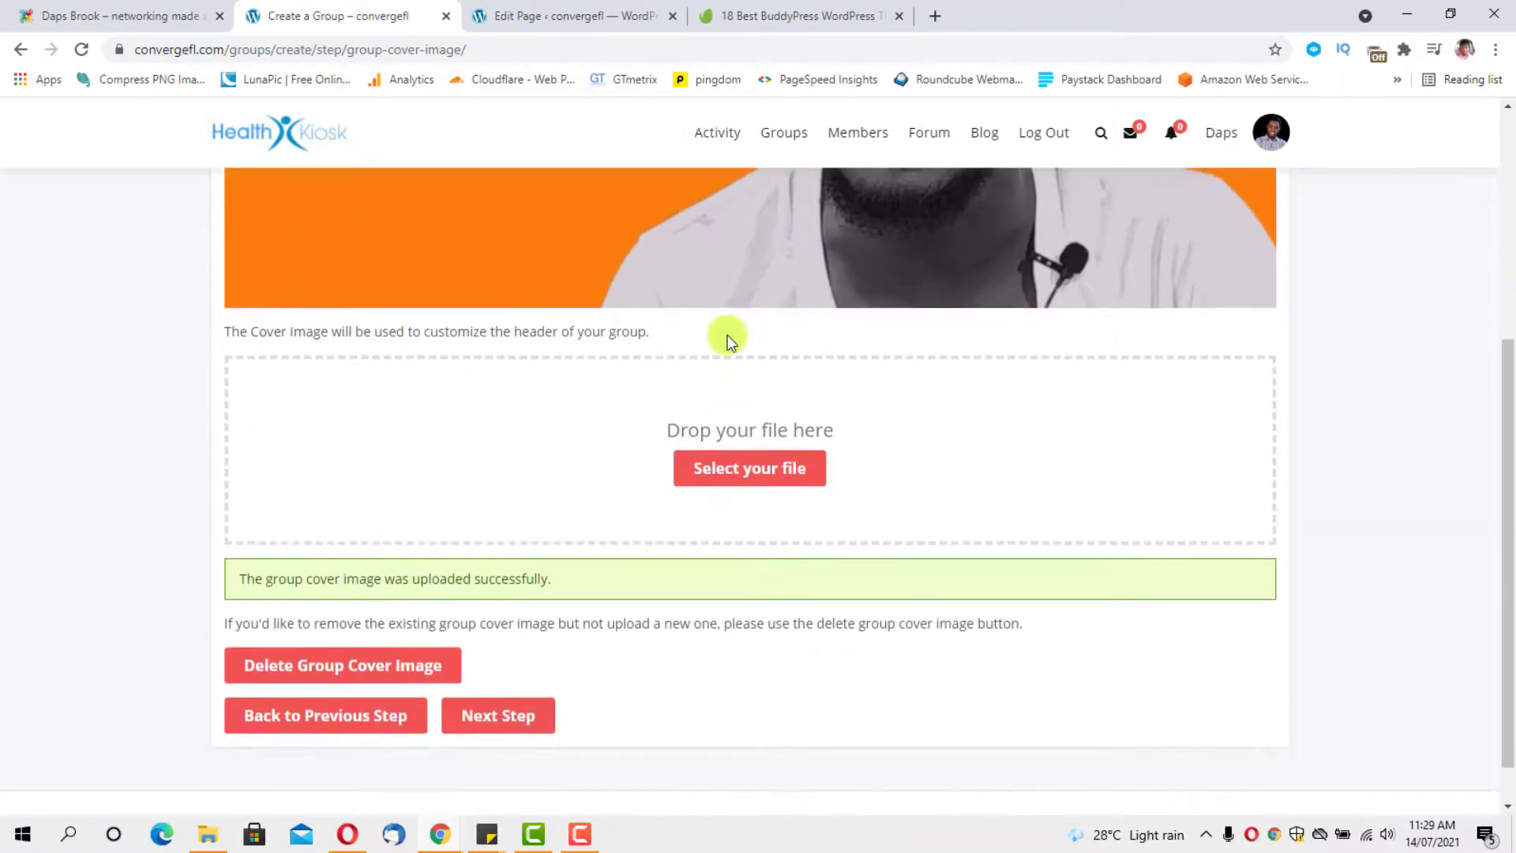
{"action": "scroll", "coordinate": [727, 335], "scroll_direction": "down", "scroll_amount": 1}
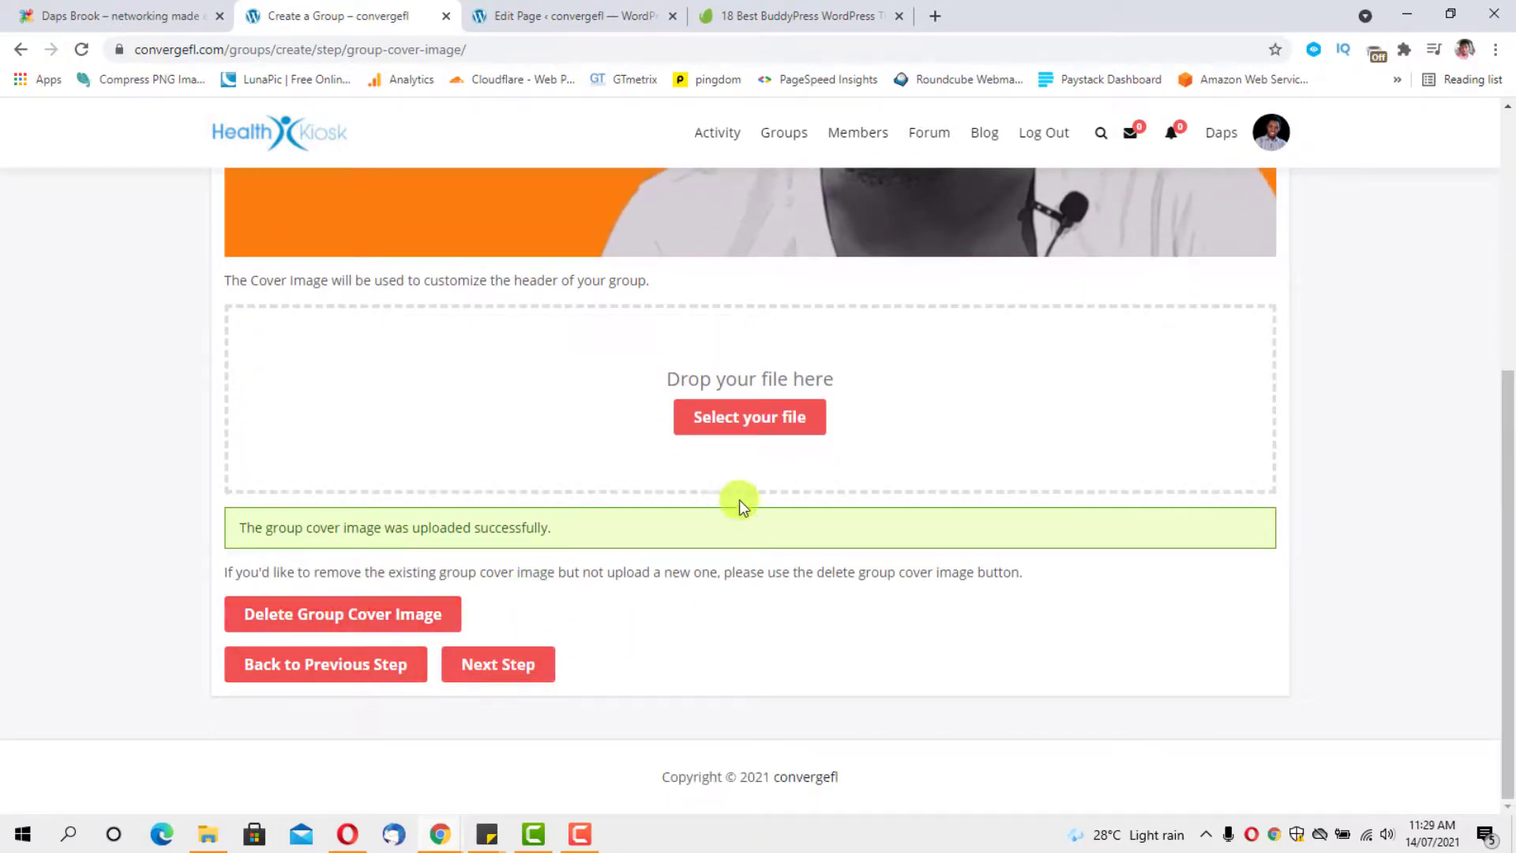
{"action": "scroll", "coordinate": [652, 582], "scroll_direction": "up", "scroll_amount": 5}
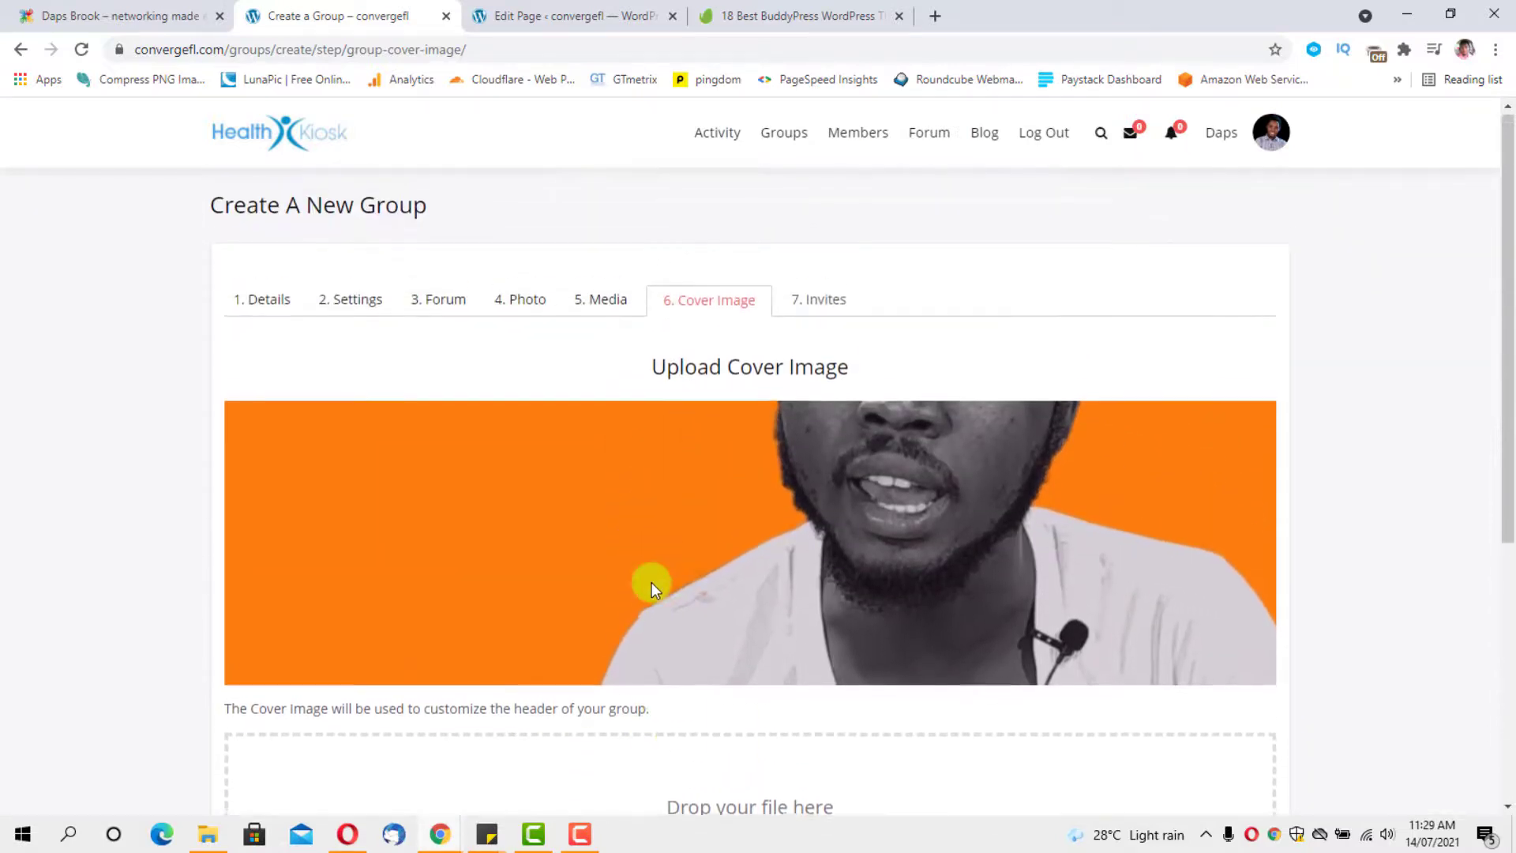
{"action": "scroll", "coordinate": [757, 461], "scroll_direction": "down", "scroll_amount": 5}
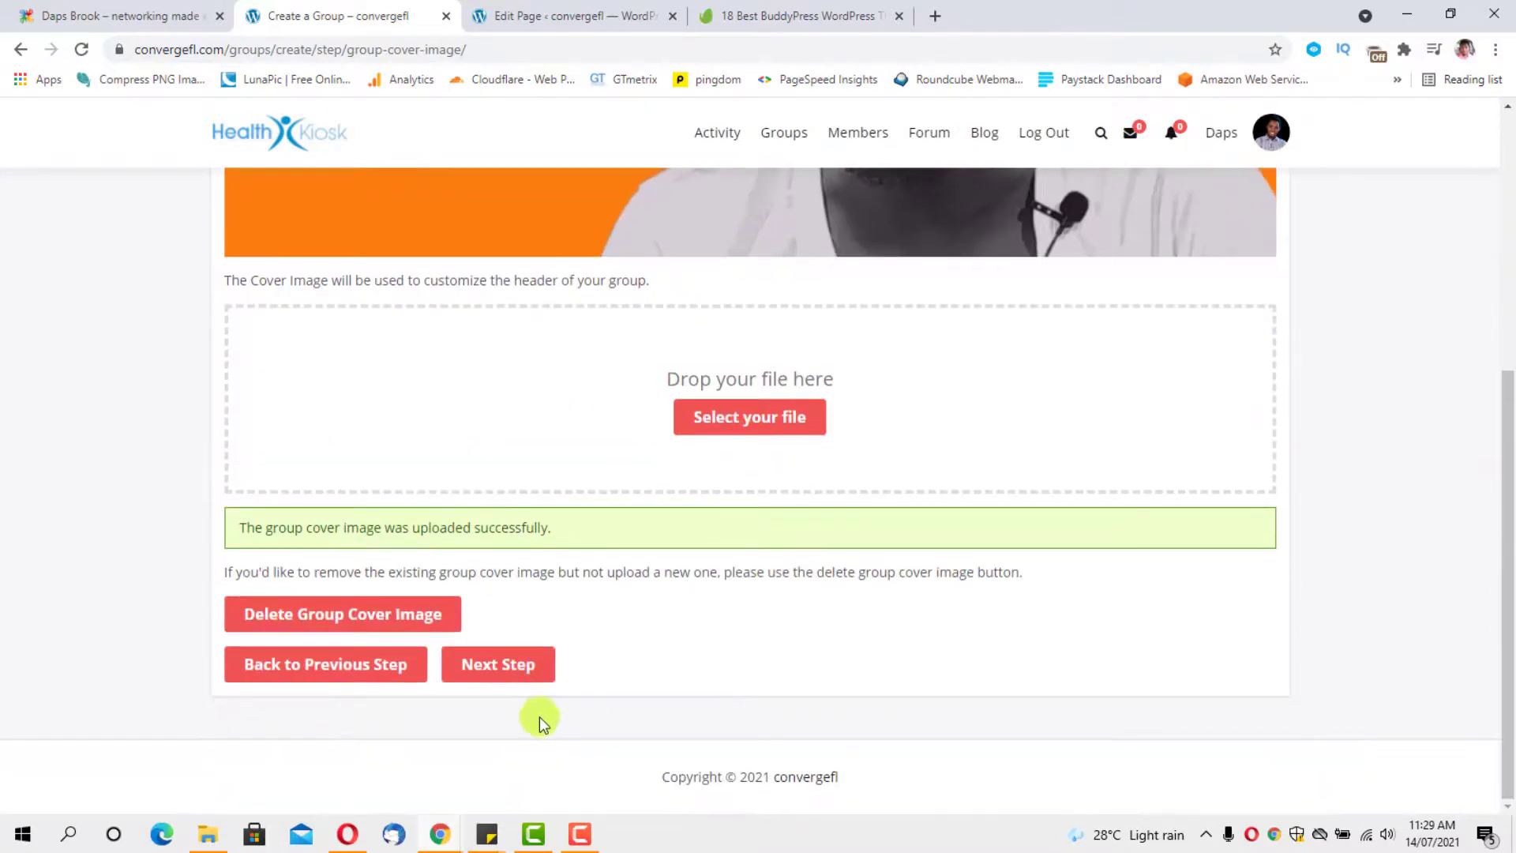
{"action": "left_click", "coordinate": [505, 666]}
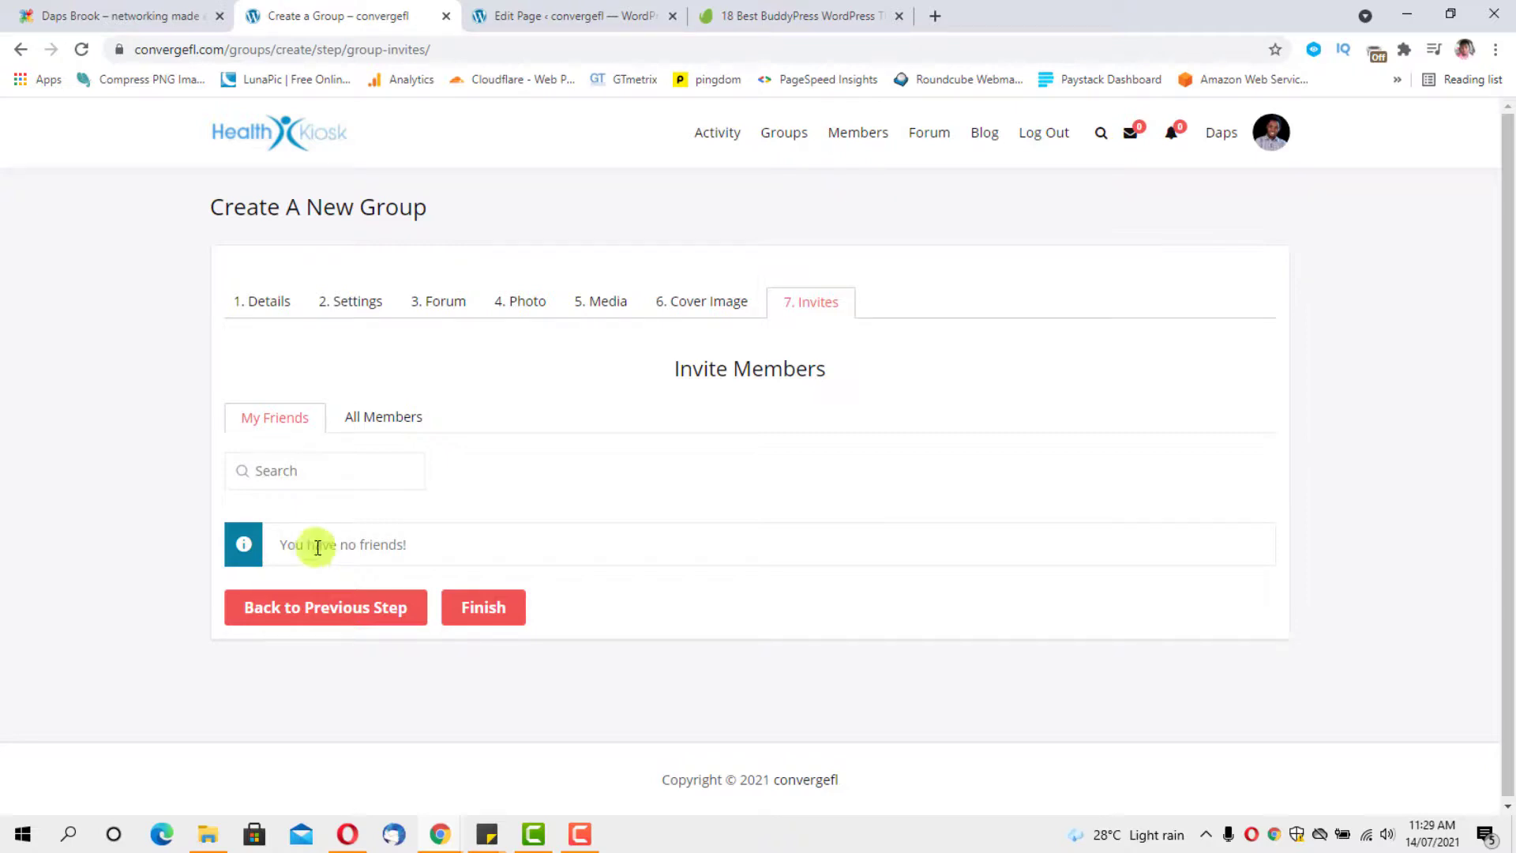
{"action": "left_click", "coordinate": [483, 606]}
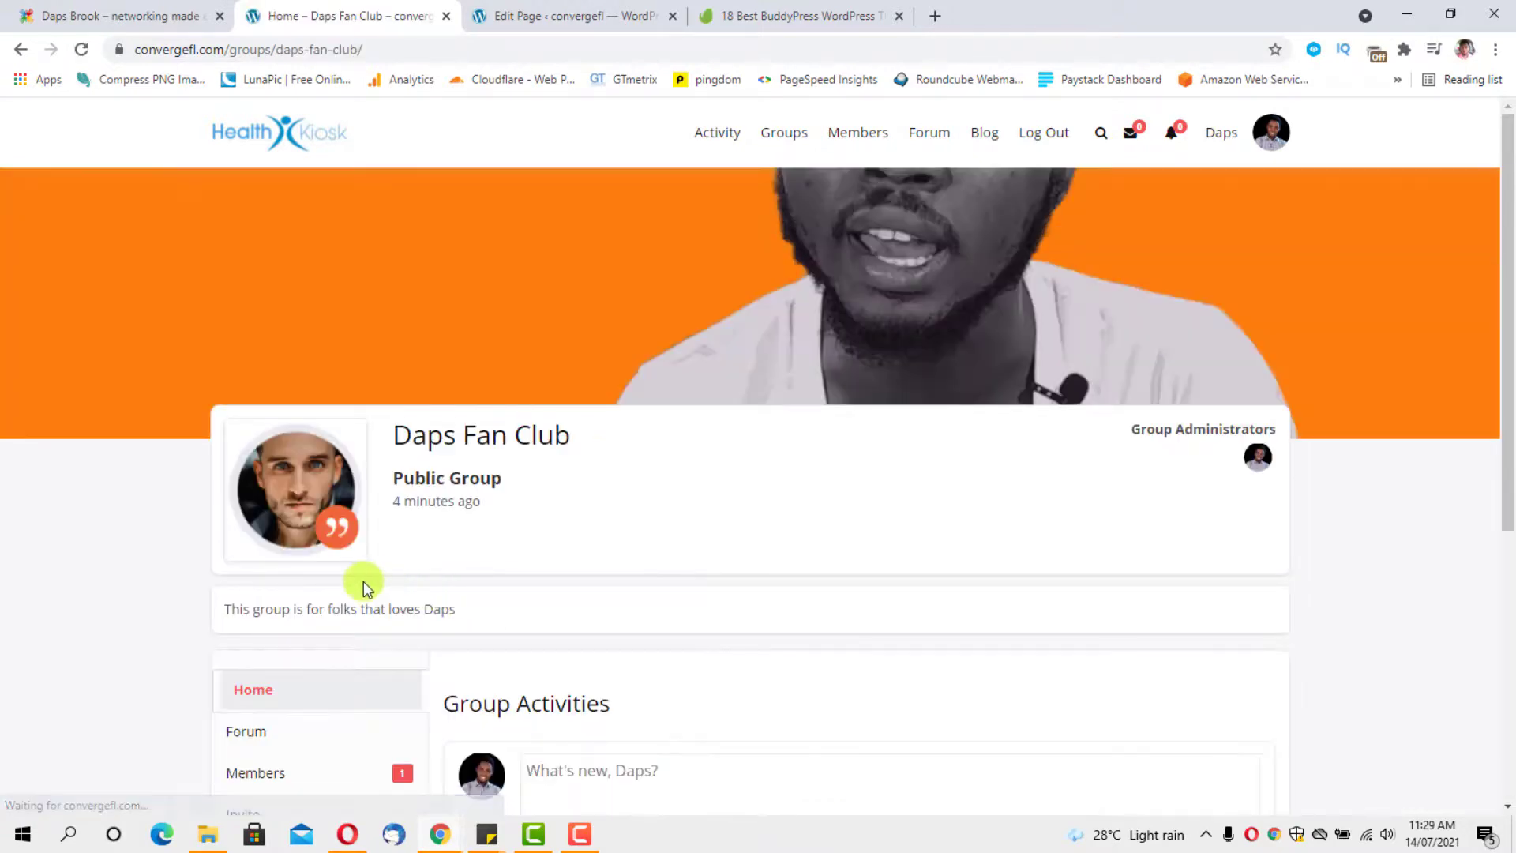
Look over the new group's page and the site's Activity feed with its sidebar widgets.
{"action": "scroll", "coordinate": [865, 500], "scroll_direction": "down", "scroll_amount": 5}
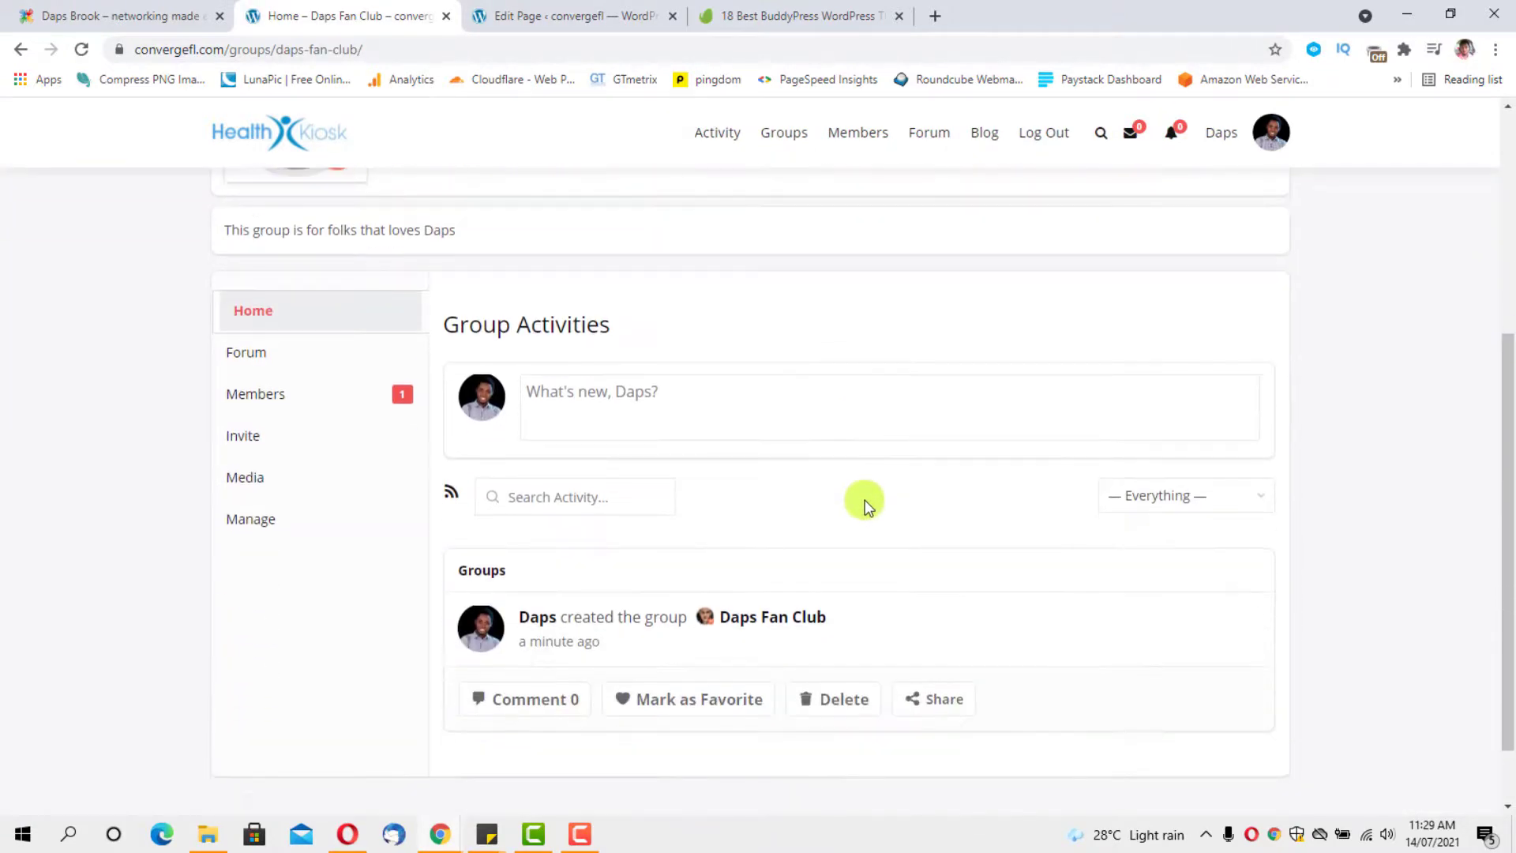
{"action": "scroll", "coordinate": [1054, 524], "scroll_direction": "down", "scroll_amount": 1}
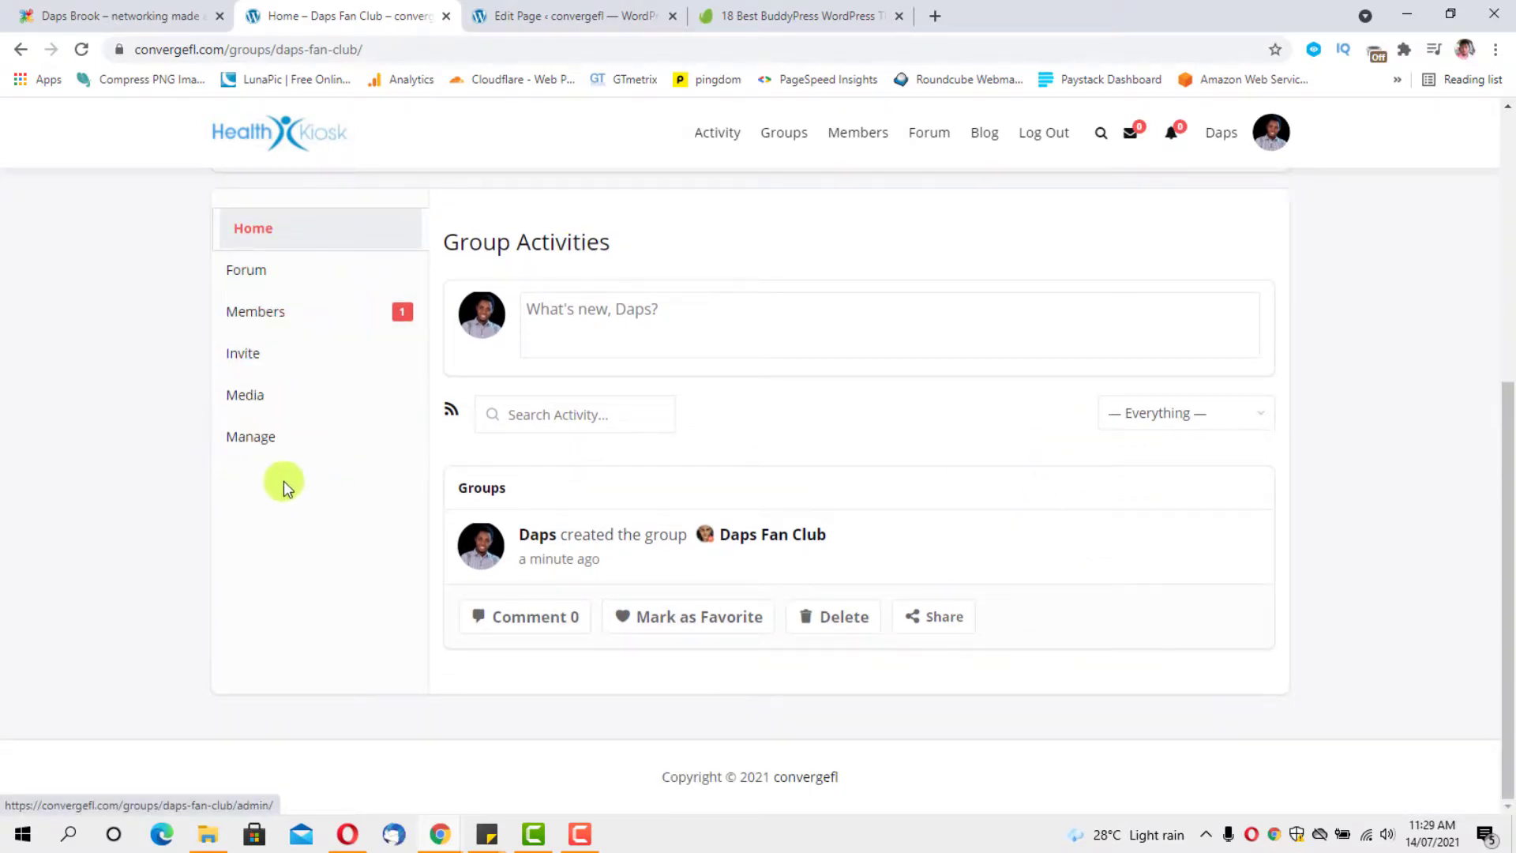
{"action": "scroll", "coordinate": [856, 488], "scroll_direction": "up", "scroll_amount": 4}
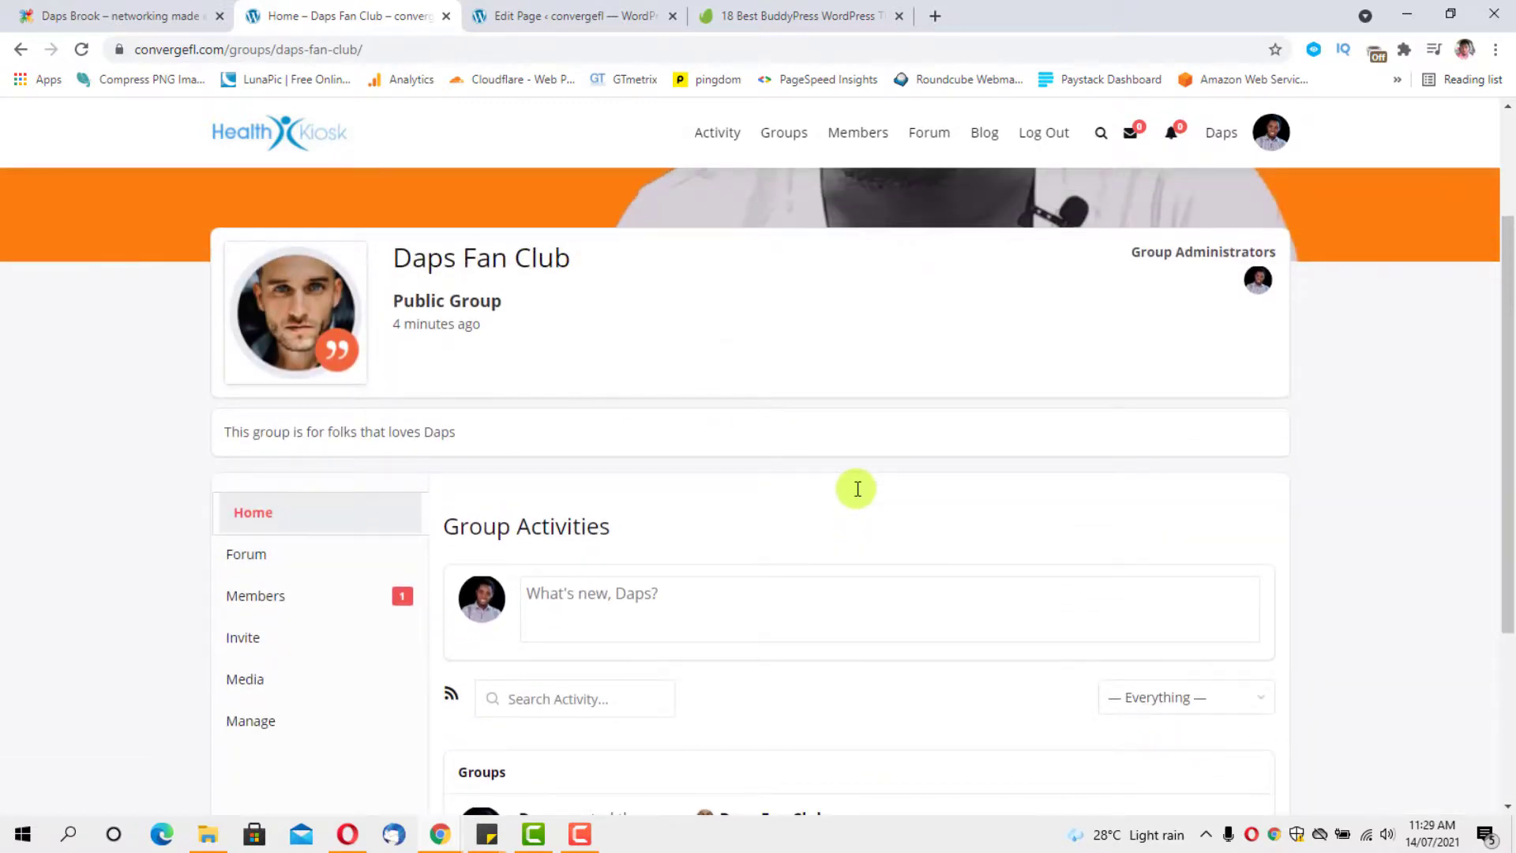
{"action": "scroll", "coordinate": [859, 486], "scroll_direction": "up", "scroll_amount": 2}
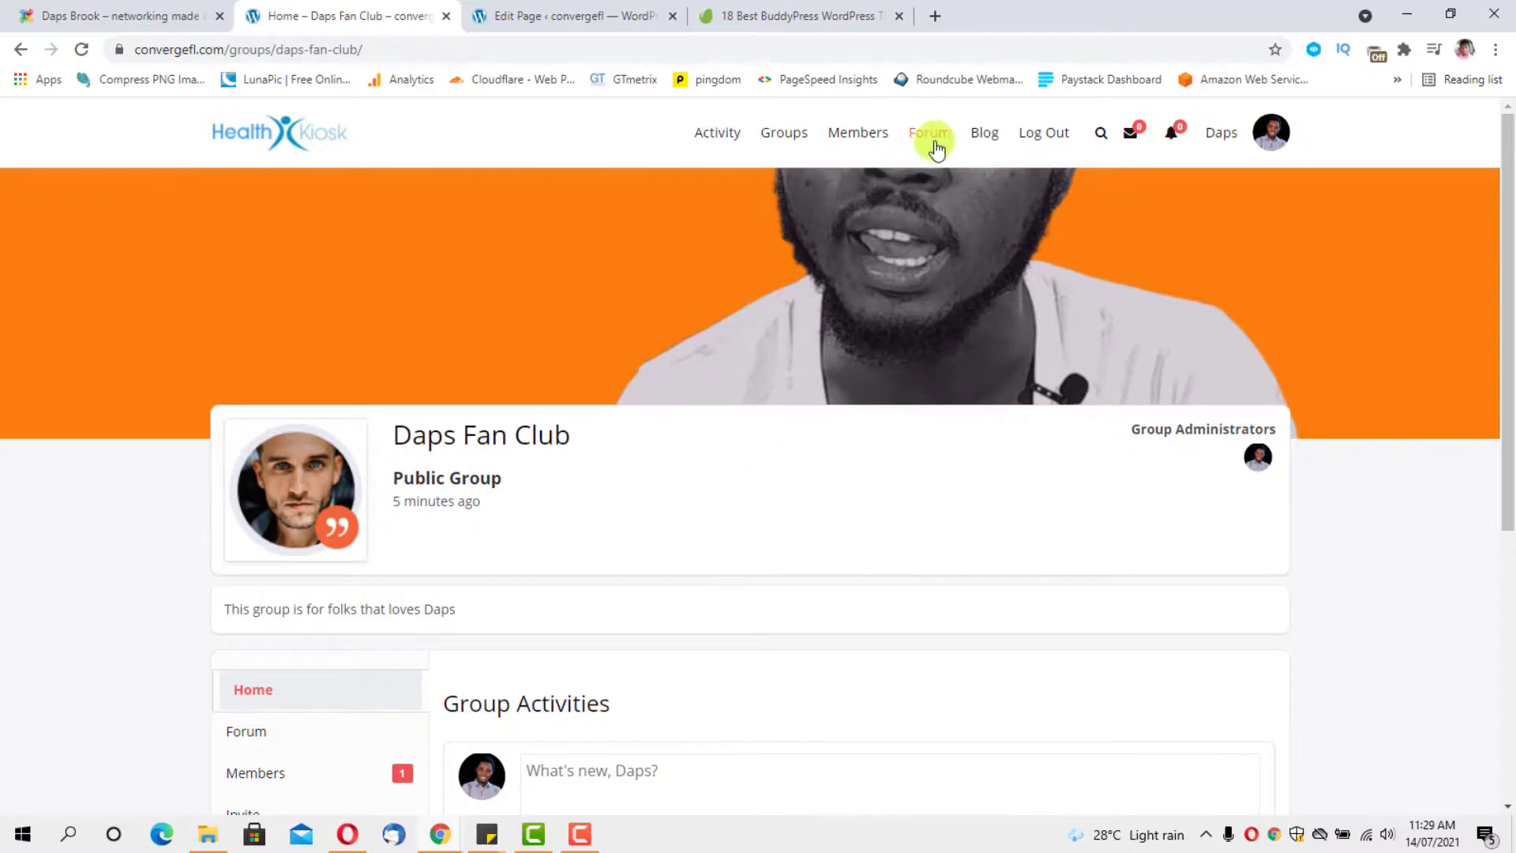
{"action": "left_click", "coordinate": [723, 141]}
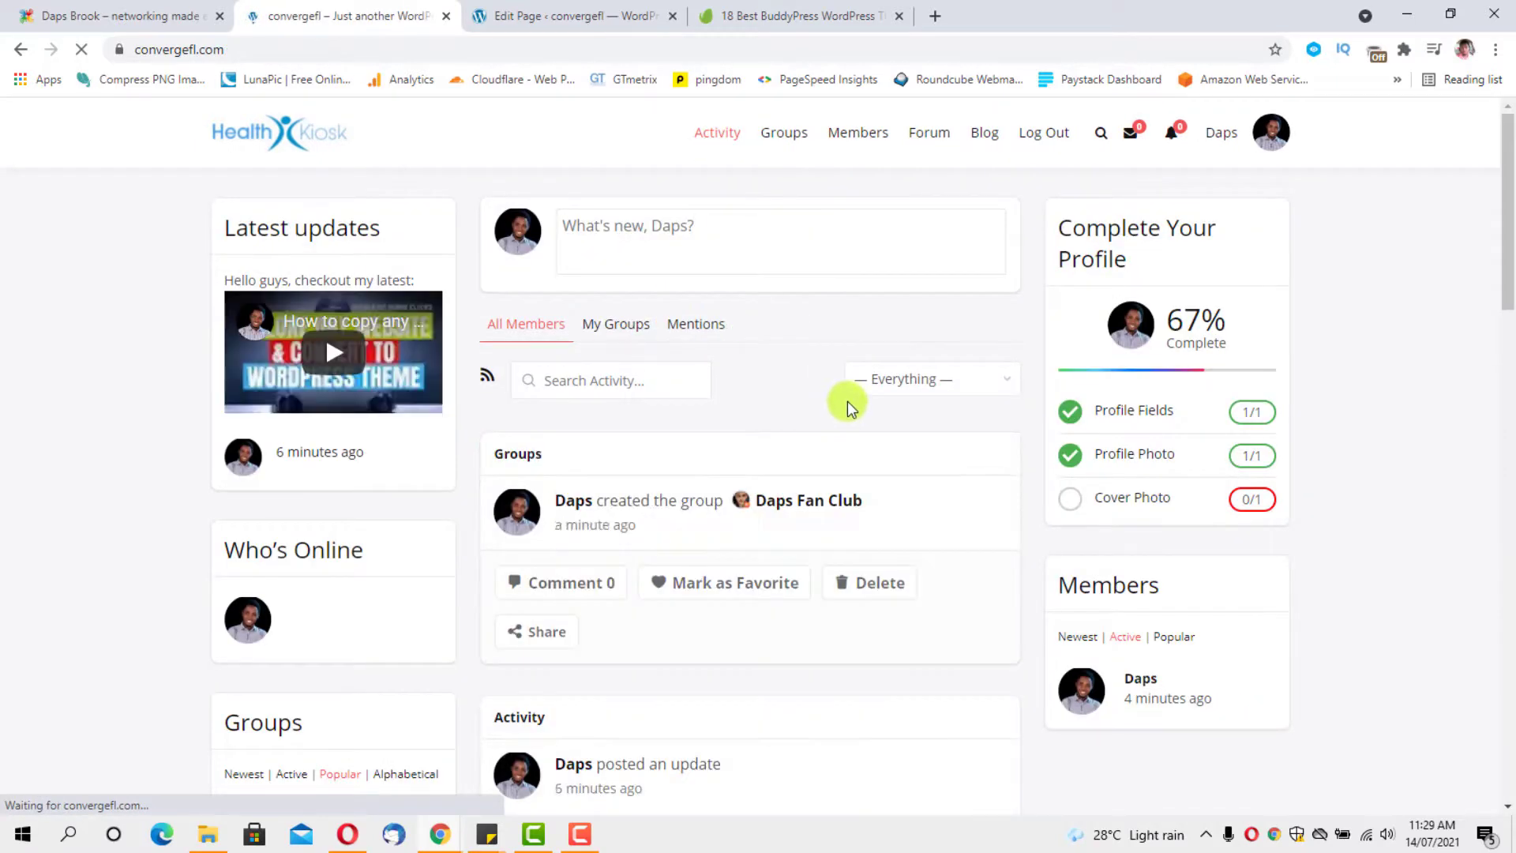
{"action": "scroll", "coordinate": [846, 398], "scroll_direction": "down", "scroll_amount": 2}
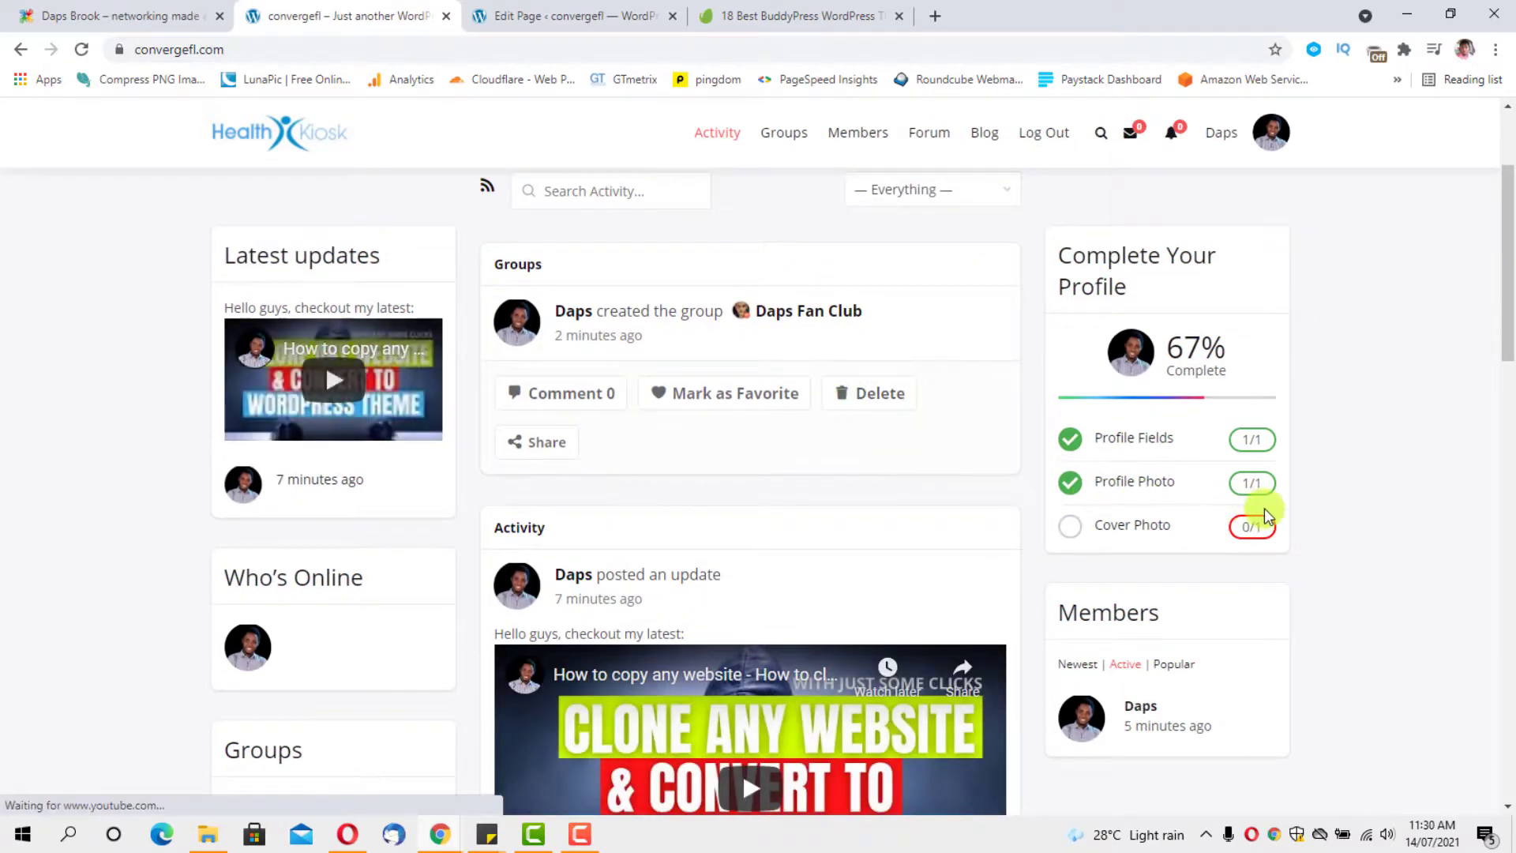
{"action": "scroll", "coordinate": [1306, 505], "scroll_direction": "down", "scroll_amount": 1}
{"action": "scroll", "coordinate": [1306, 505], "scroll_direction": "down", "scroll_amount": 1}
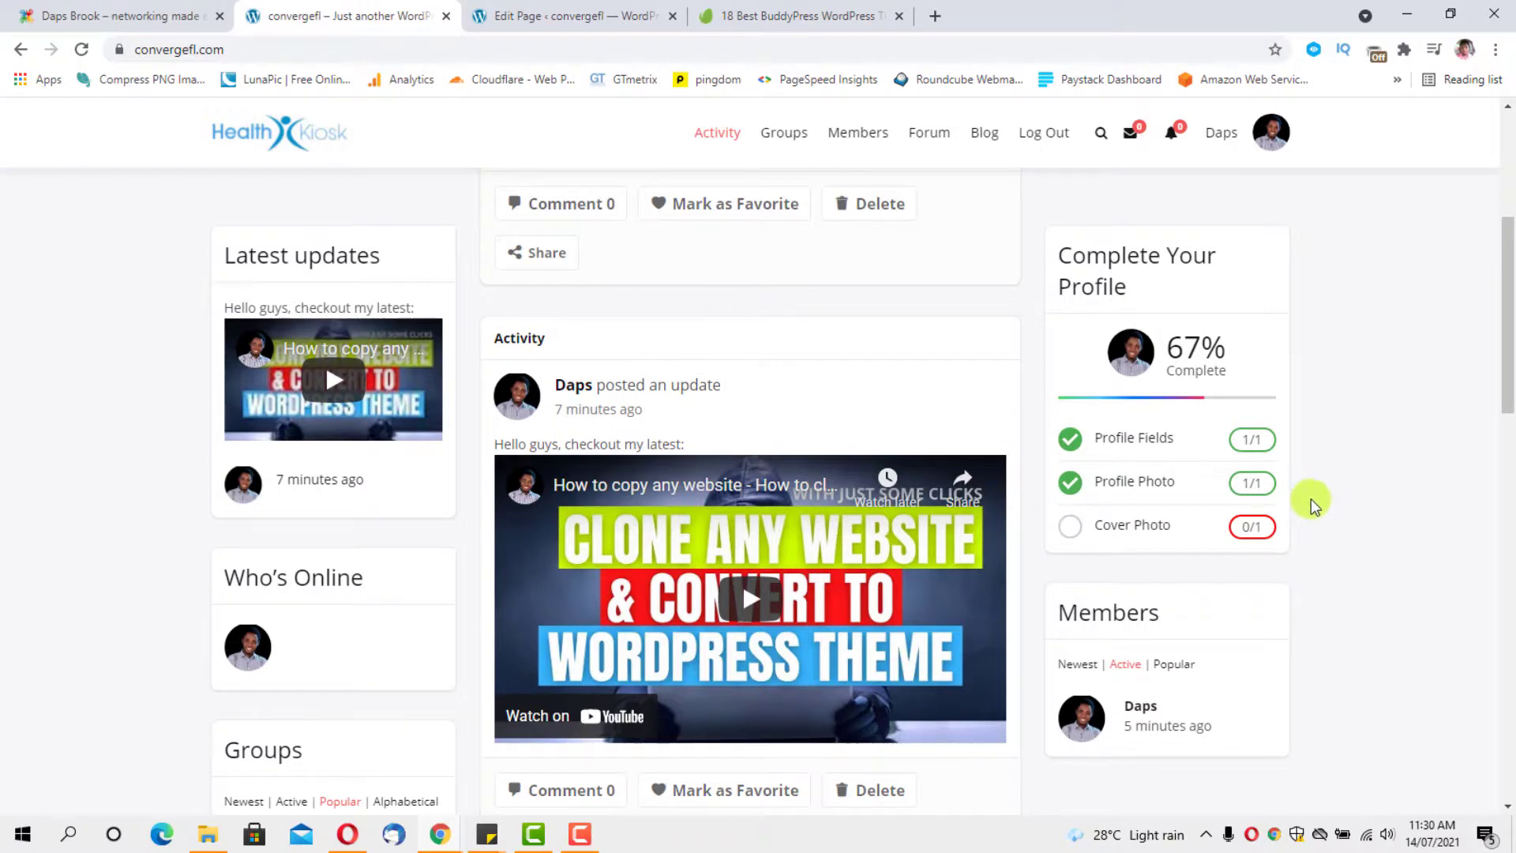
{"action": "scroll", "coordinate": [1311, 499], "scroll_direction": "down", "scroll_amount": 3}
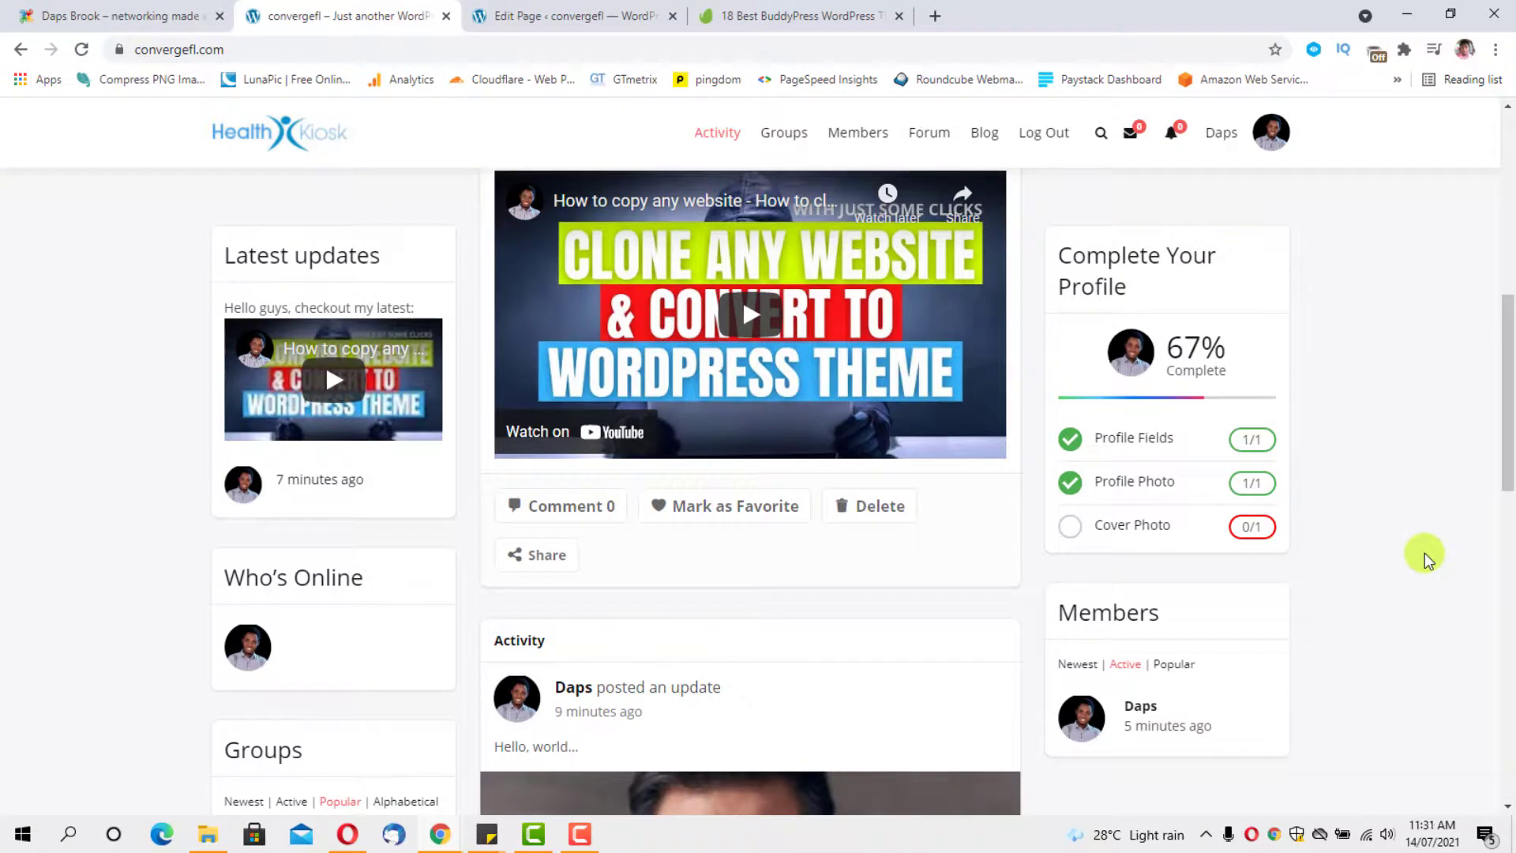
{"action": "scroll", "coordinate": [1387, 552], "scroll_direction": "down", "scroll_amount": 1}
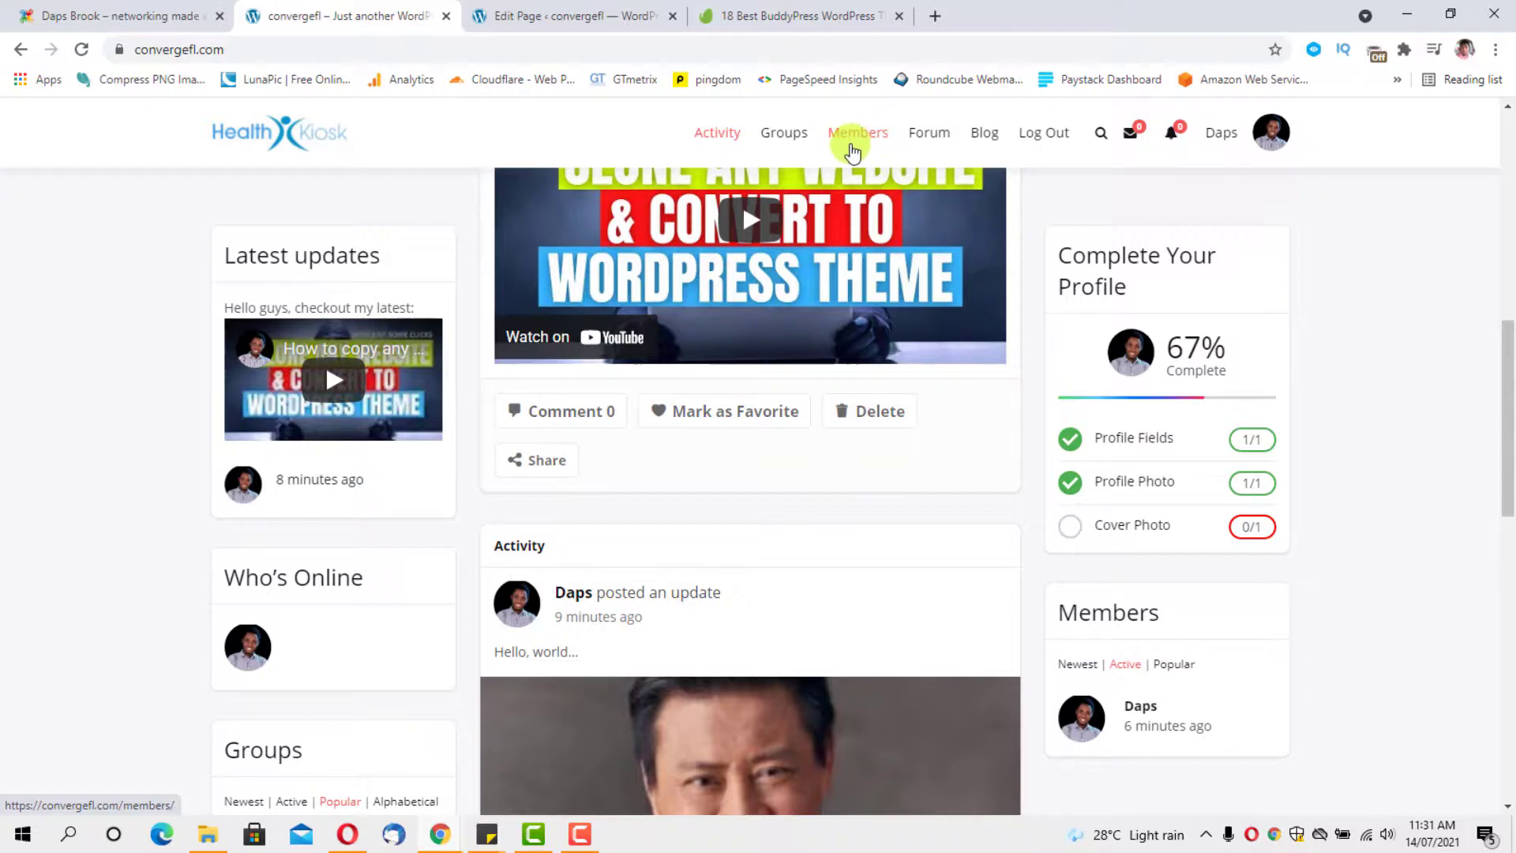
Look through the older member updates in the site's Activity feed and the actions offered under each post.
{"action": "scroll", "coordinate": [1032, 357], "scroll_direction": "down", "scroll_amount": 5}
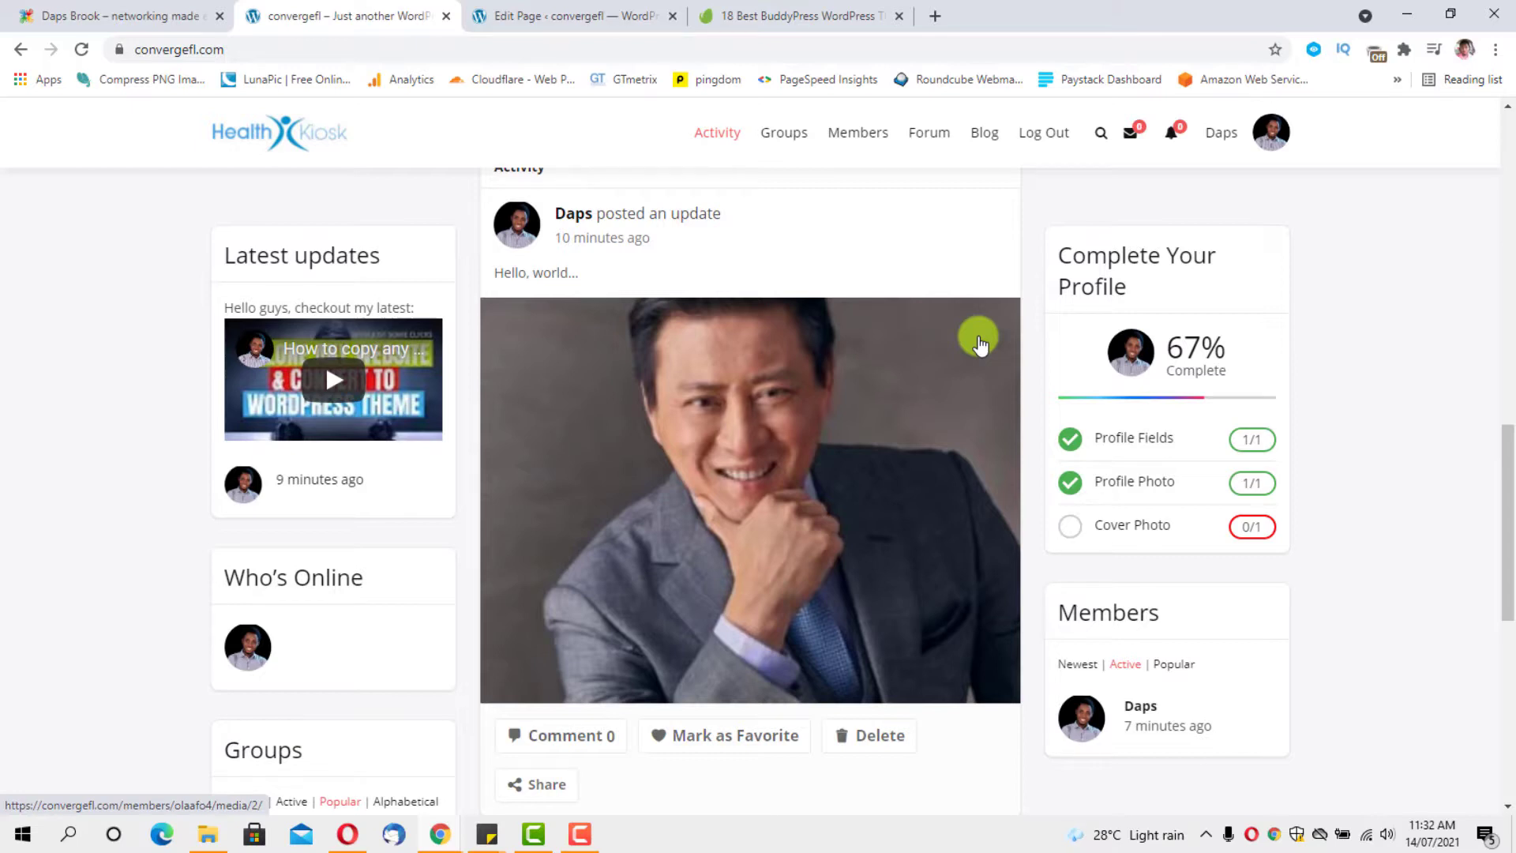
{"action": "scroll", "coordinate": [1055, 329], "scroll_direction": "down", "scroll_amount": 2}
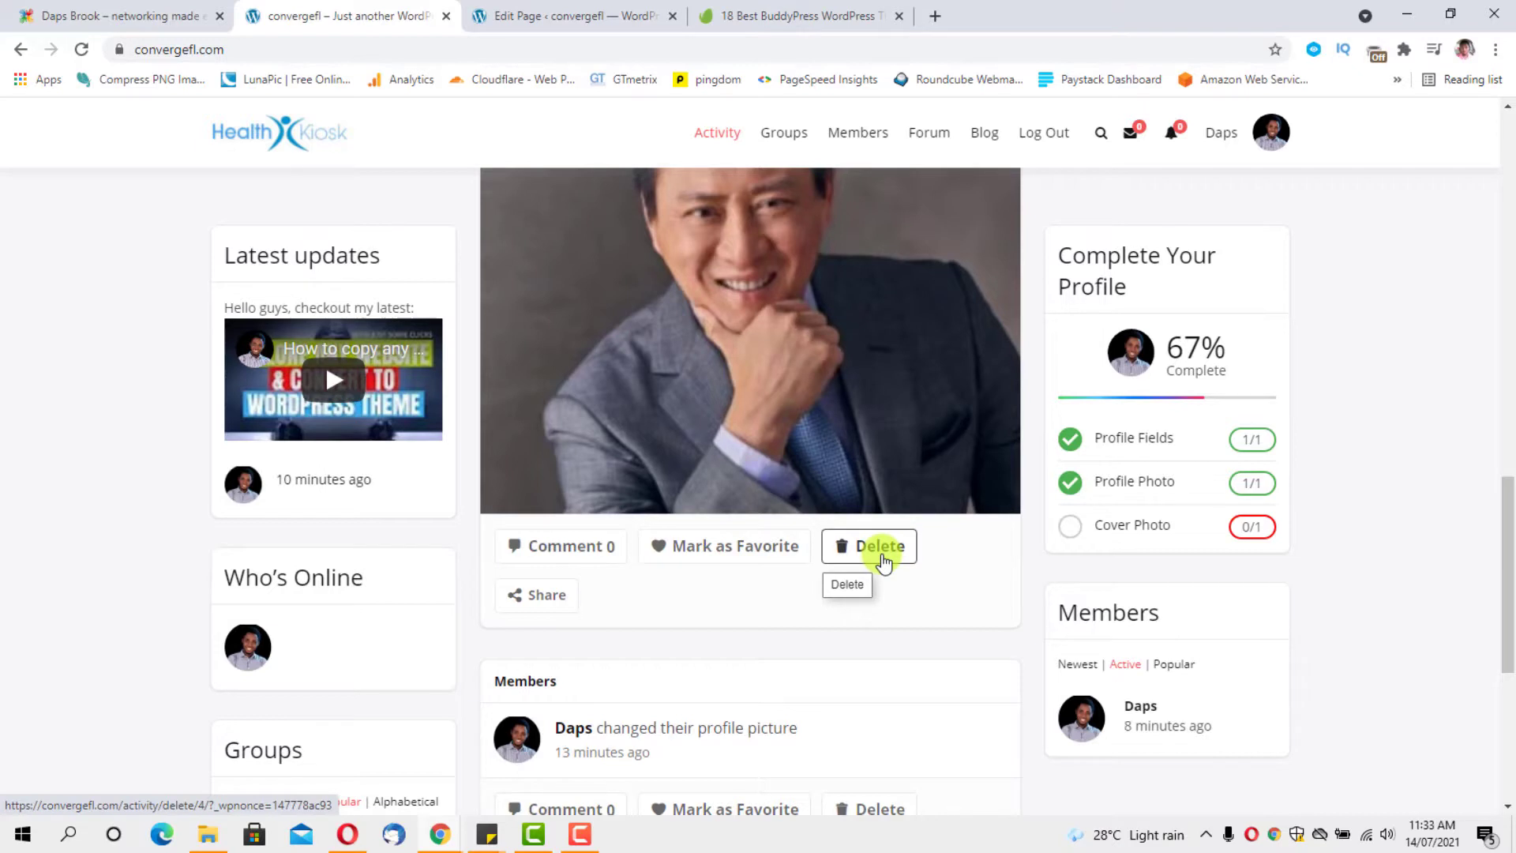
{"action": "scroll", "coordinate": [553, 545], "scroll_direction": "down", "scroll_amount": 2}
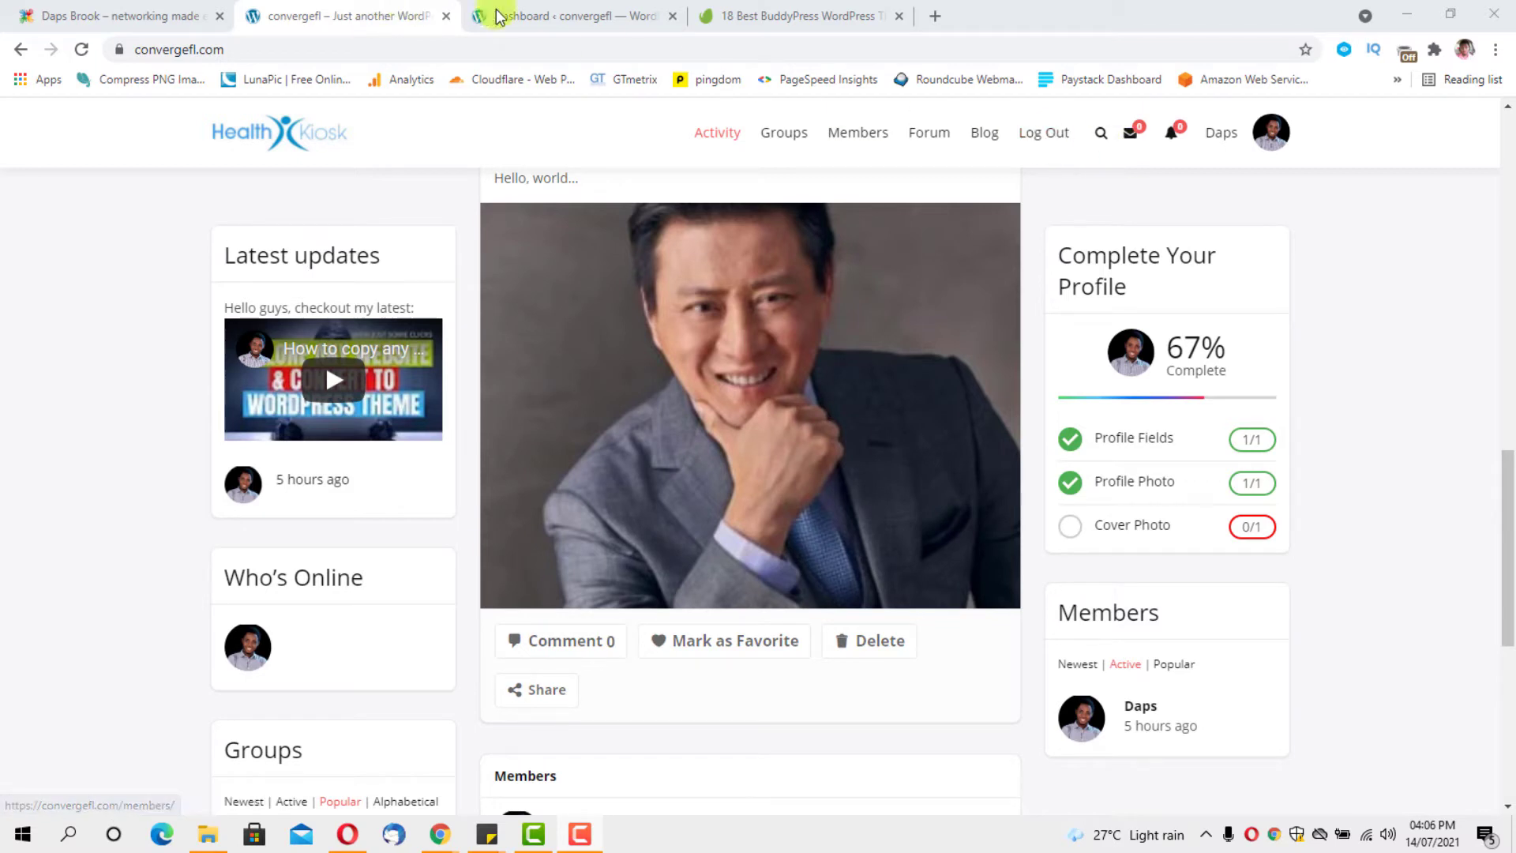
Return to the WordPress dashboard and search for new plugins with the keyword "user menu".
{"action": "left_click", "coordinate": [553, 17]}
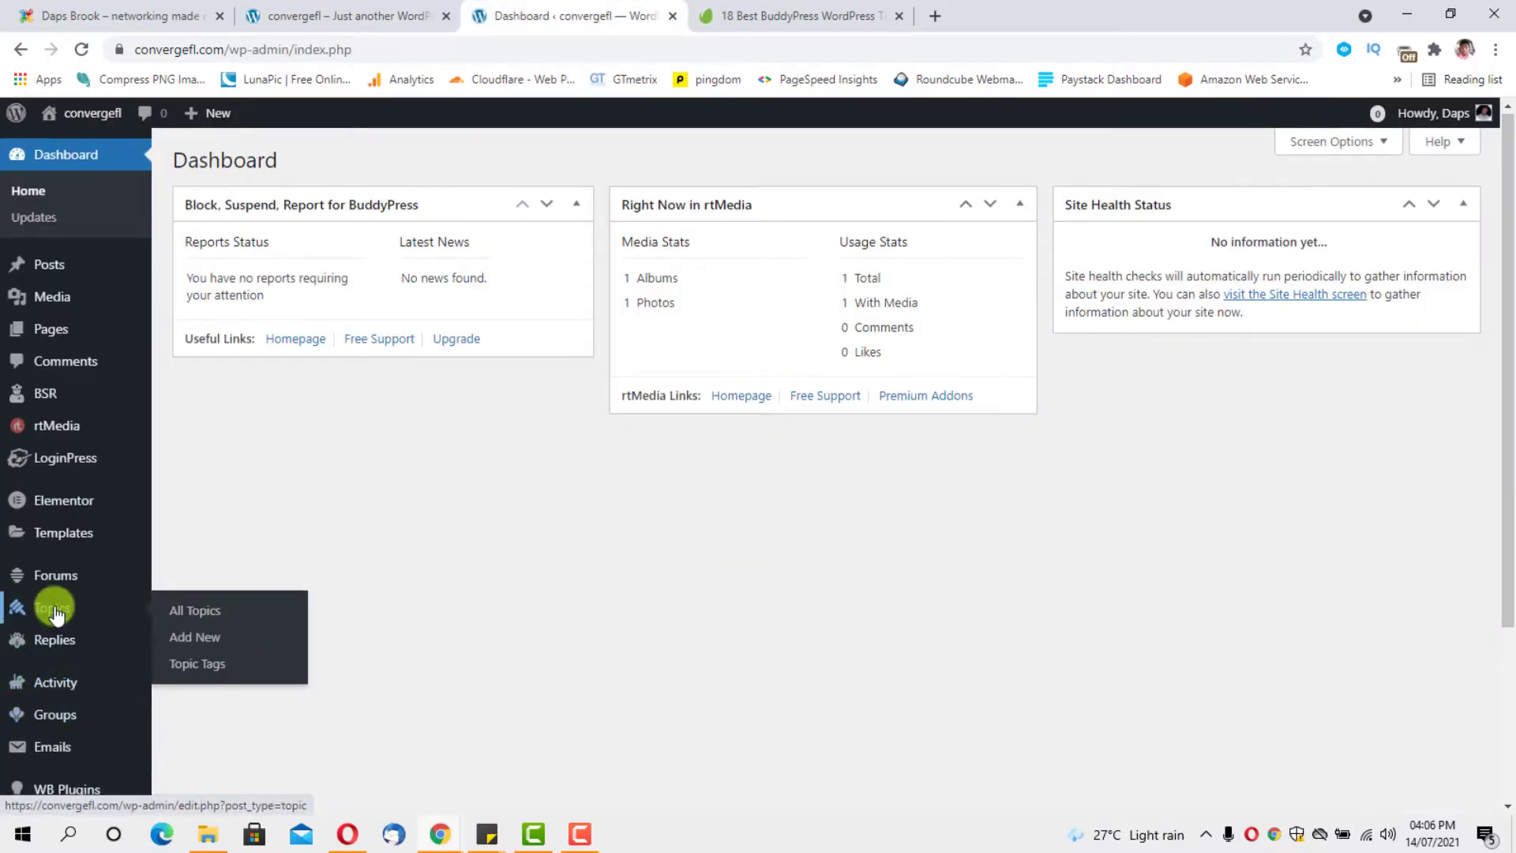
{"action": "scroll", "coordinate": [50, 608], "scroll_direction": "down", "scroll_amount": 3}
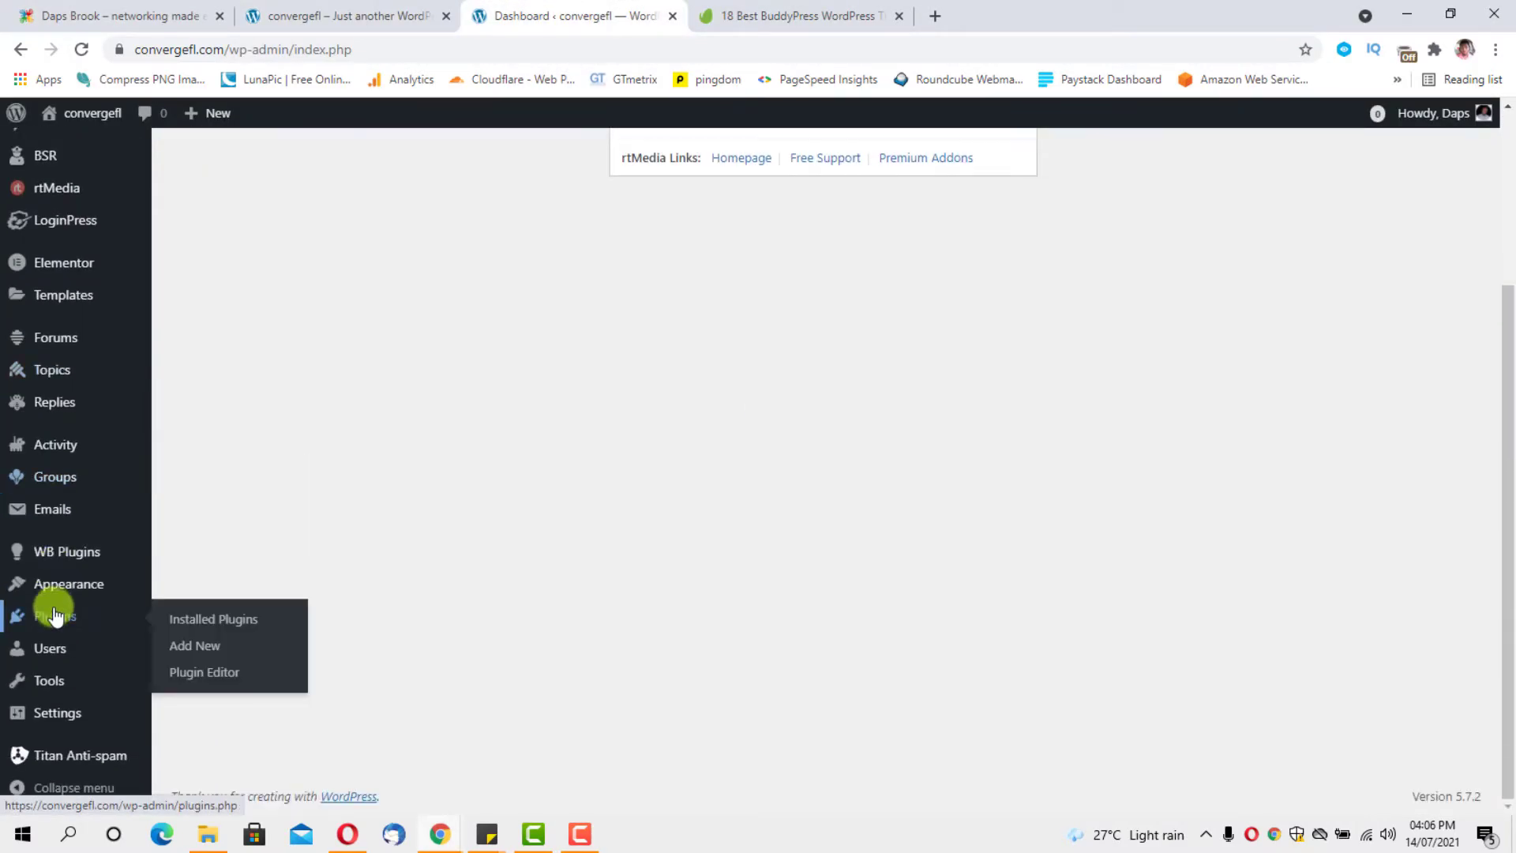
{"action": "left_click", "coordinate": [194, 654]}
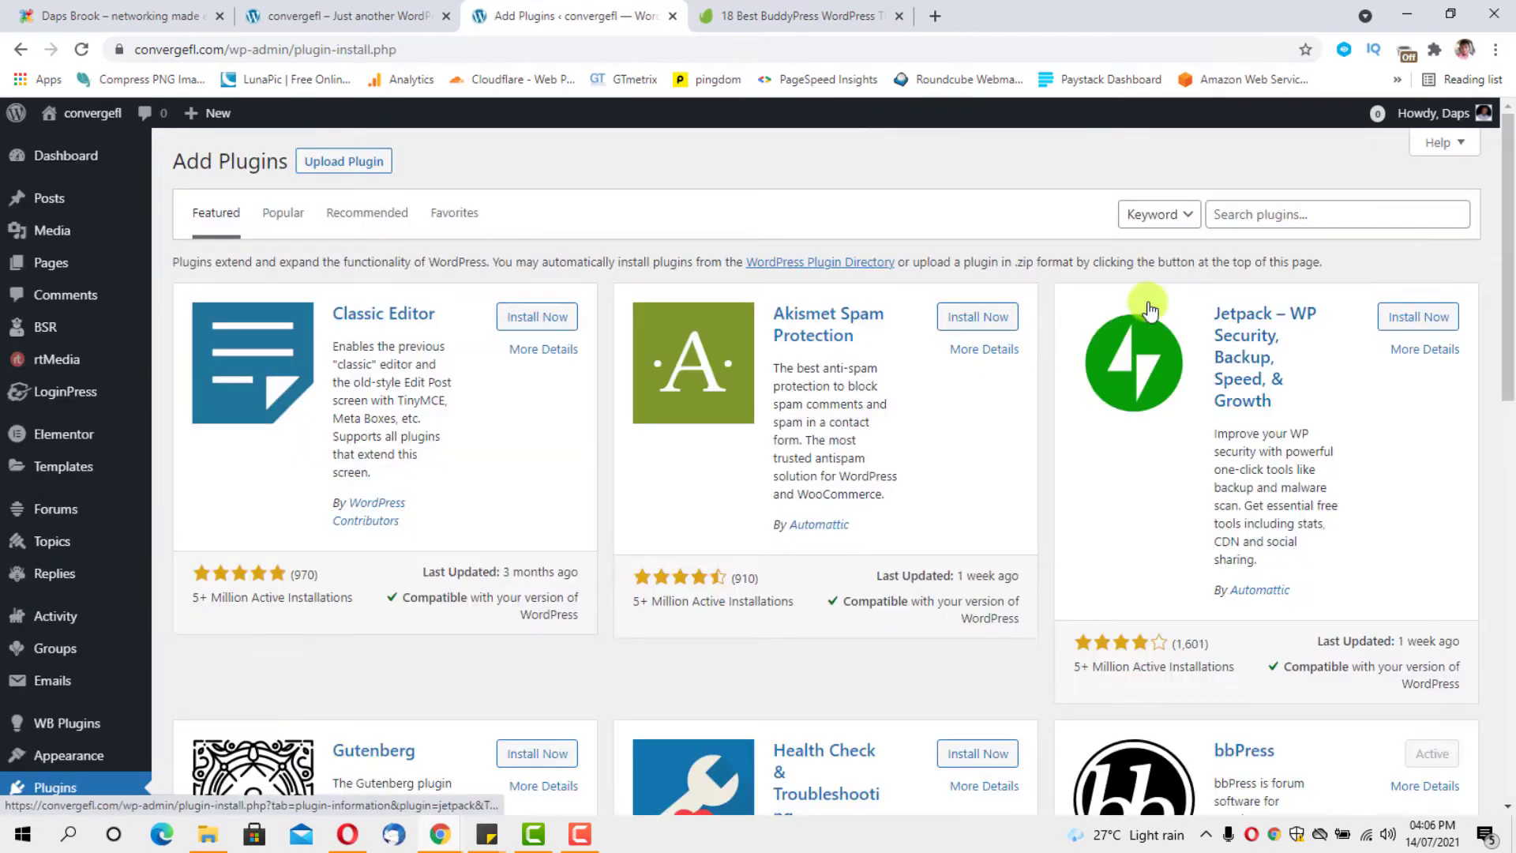
{"action": "left_click", "coordinate": [1235, 221]}
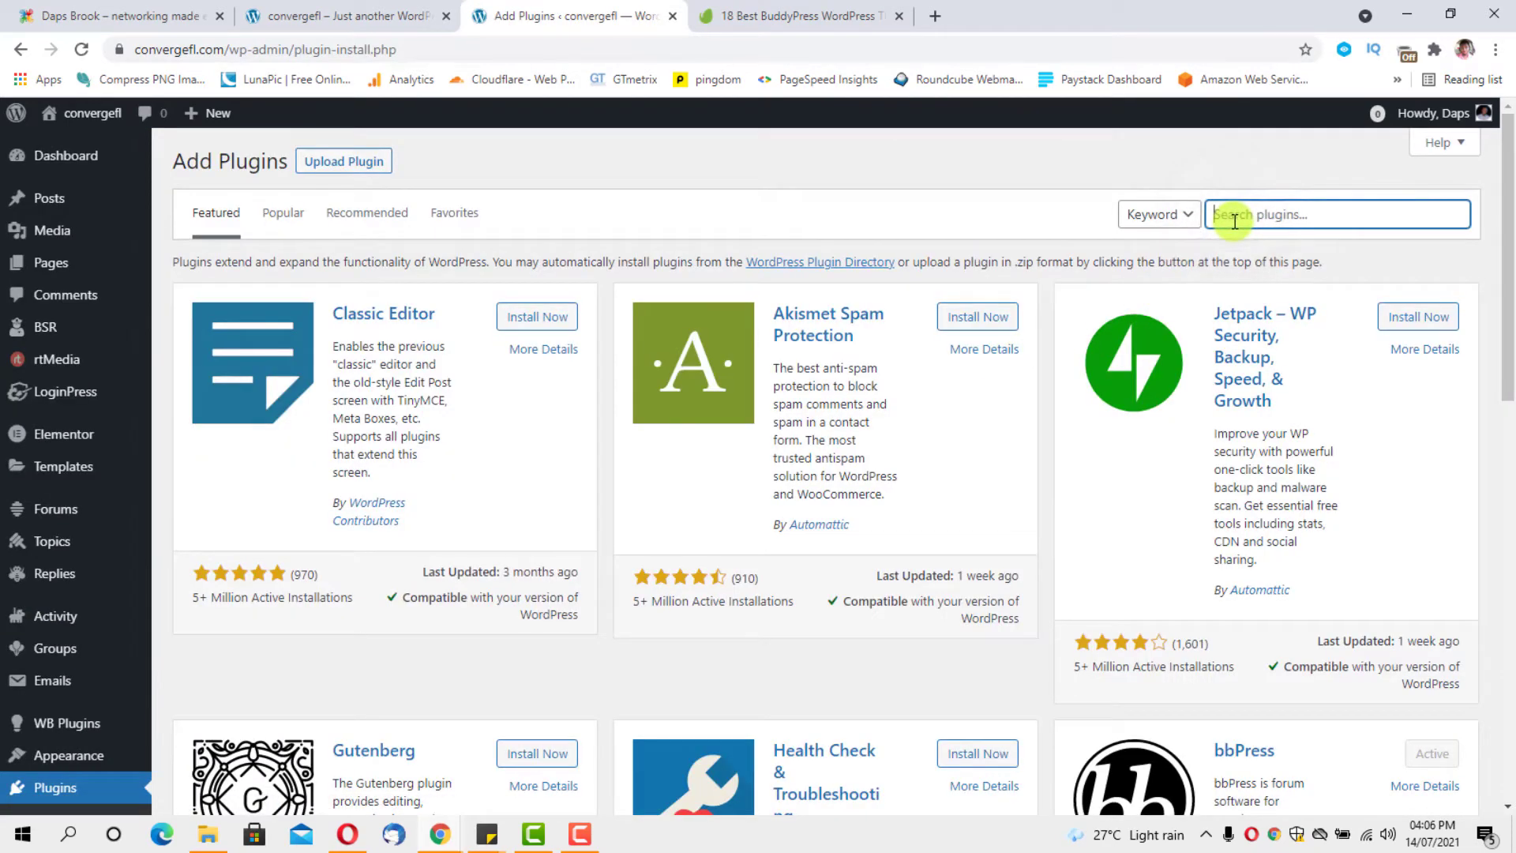
{"action": "type", "text": "user menu"}
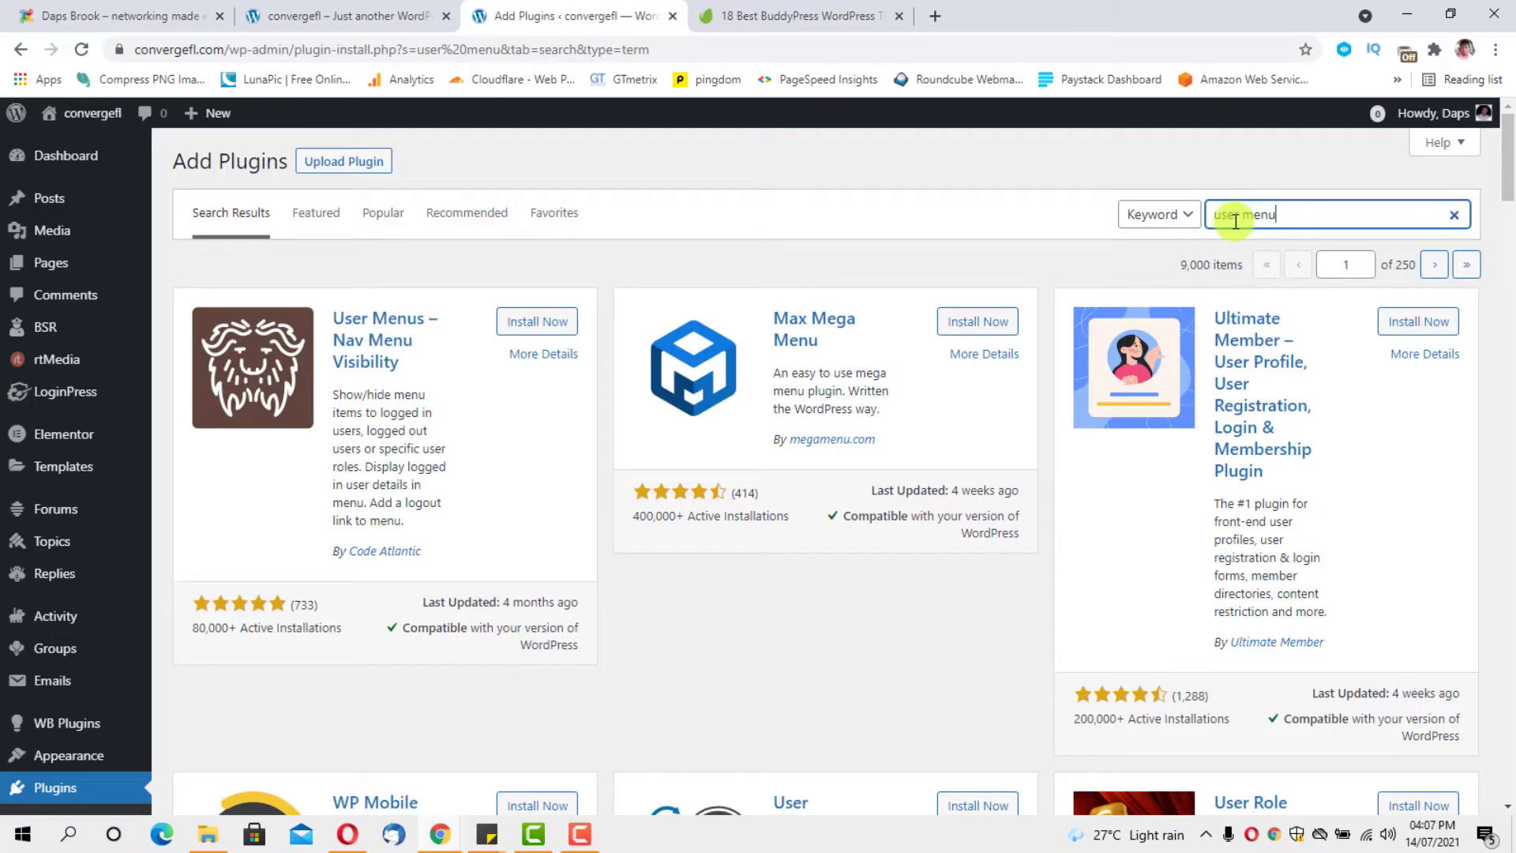
Install and activate the User Menus – Nav Menu Visibility plugin.
{"action": "left_click", "coordinate": [533, 328]}
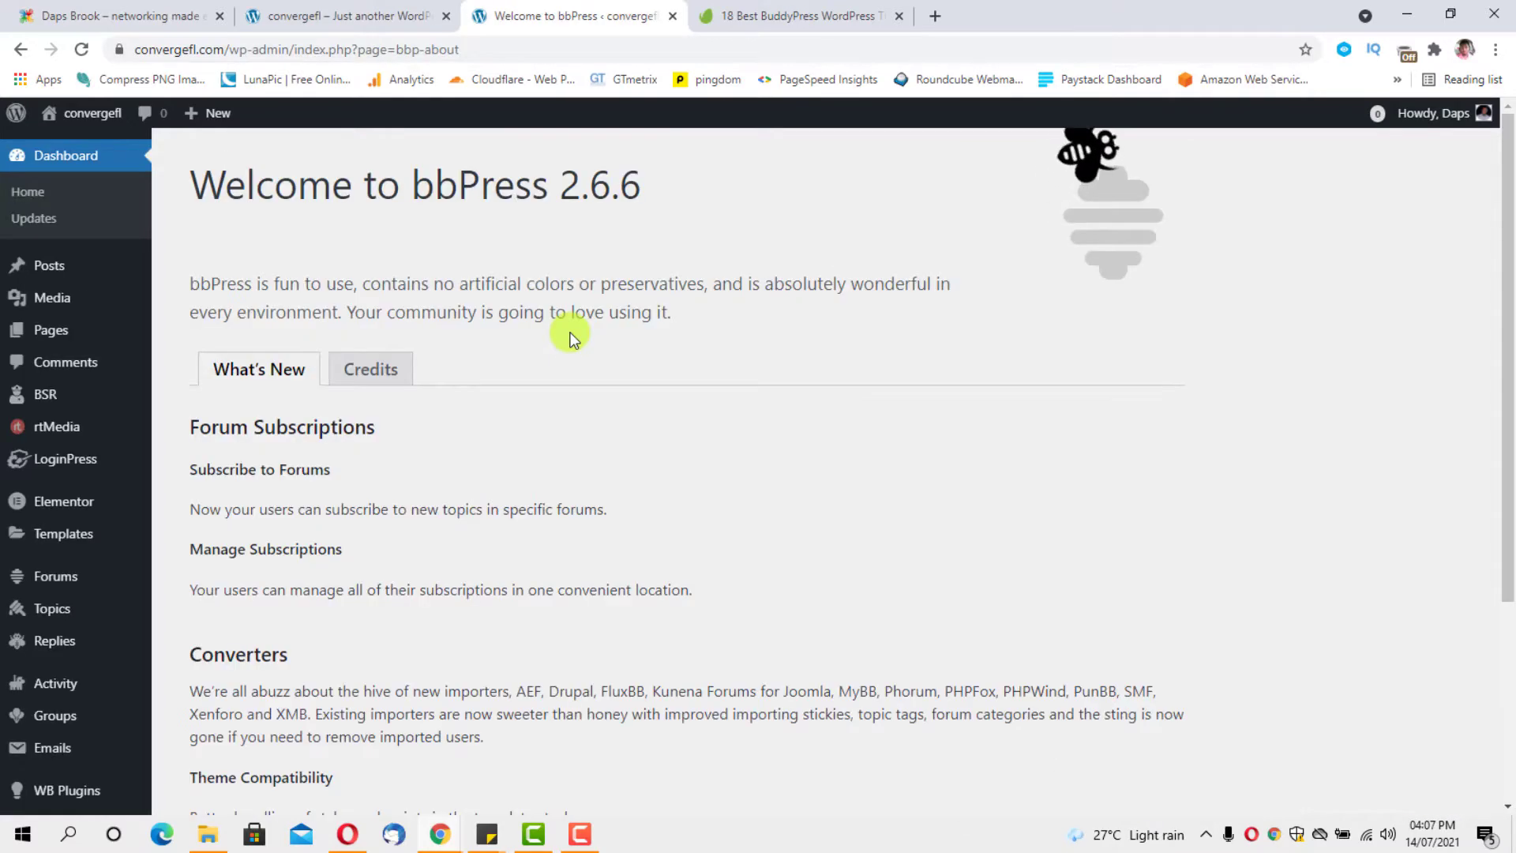
{"action": "scroll", "coordinate": [577, 347], "scroll_direction": "down", "scroll_amount": 2}
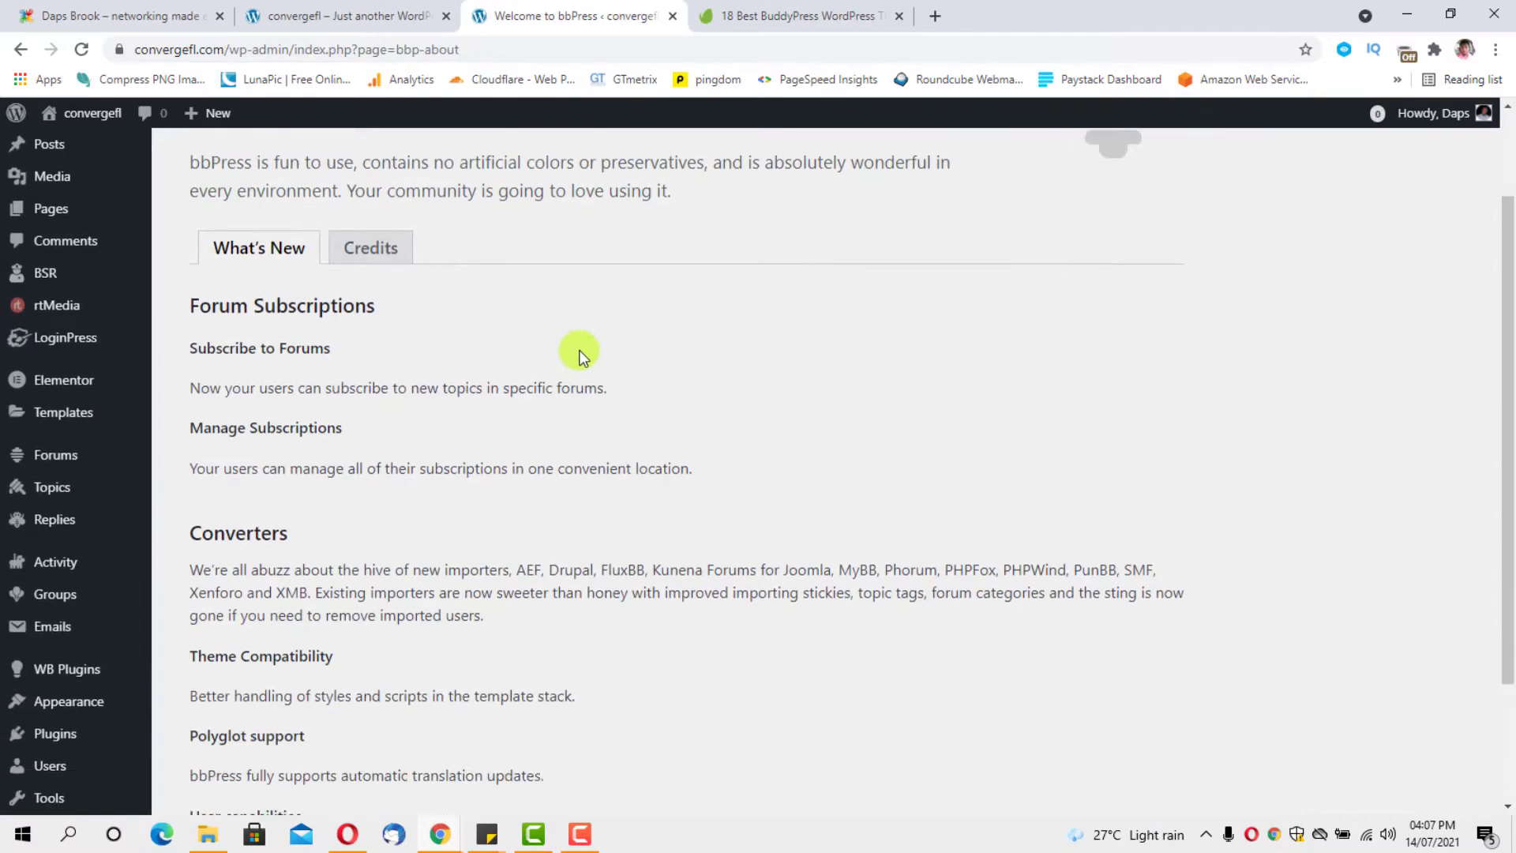
{"action": "scroll", "coordinate": [582, 355], "scroll_direction": "down", "scroll_amount": 2}
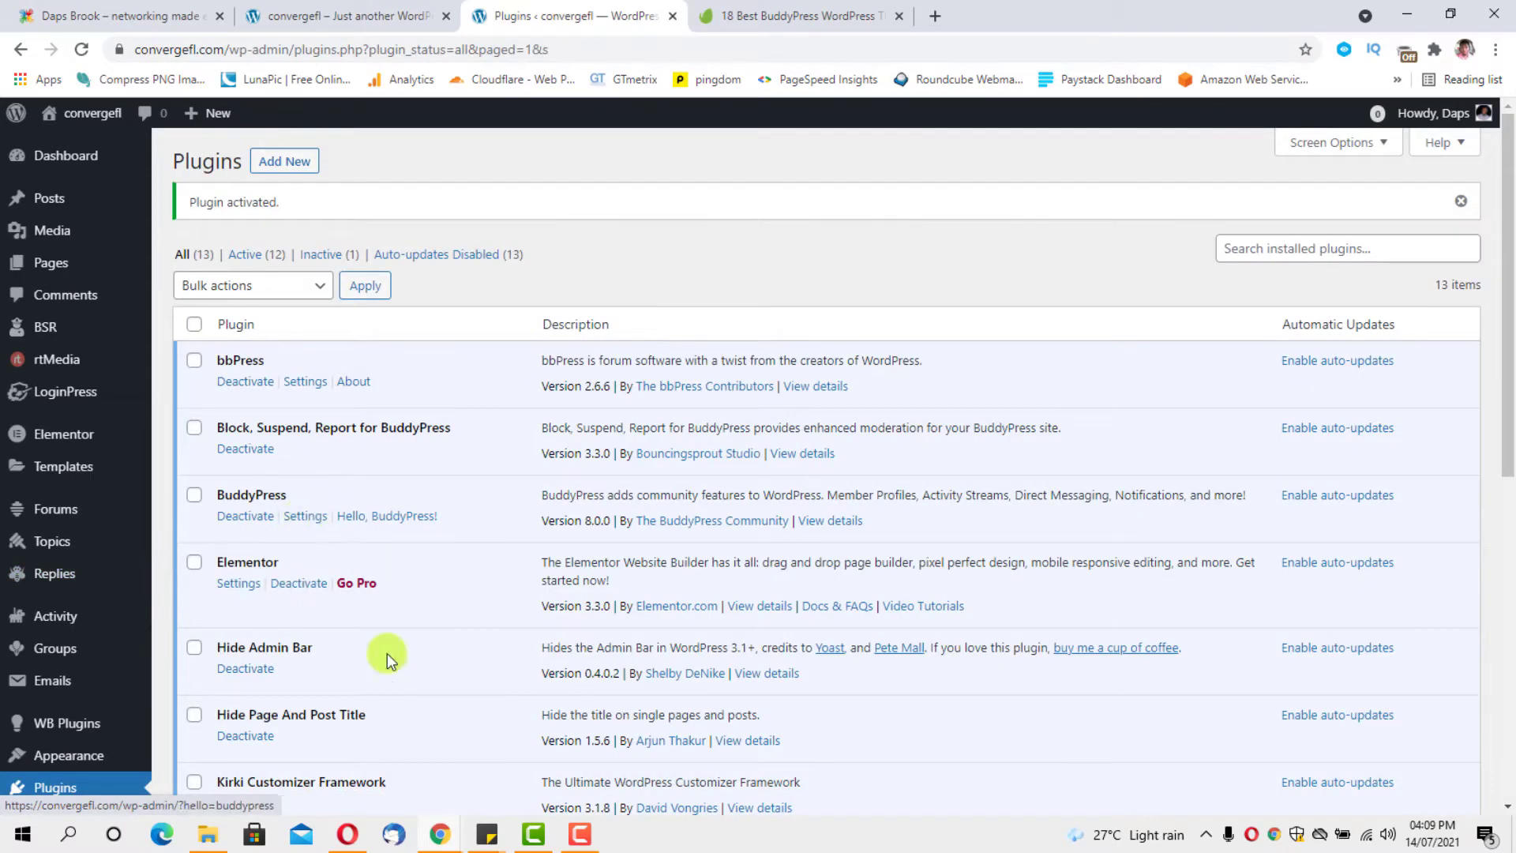
In the site's primary menu, show the Log Out link to logged-in Subscriber, Administrator, Contributor and Moderator roles.
{"action": "mouse_move", "coordinate": [69, 768]}
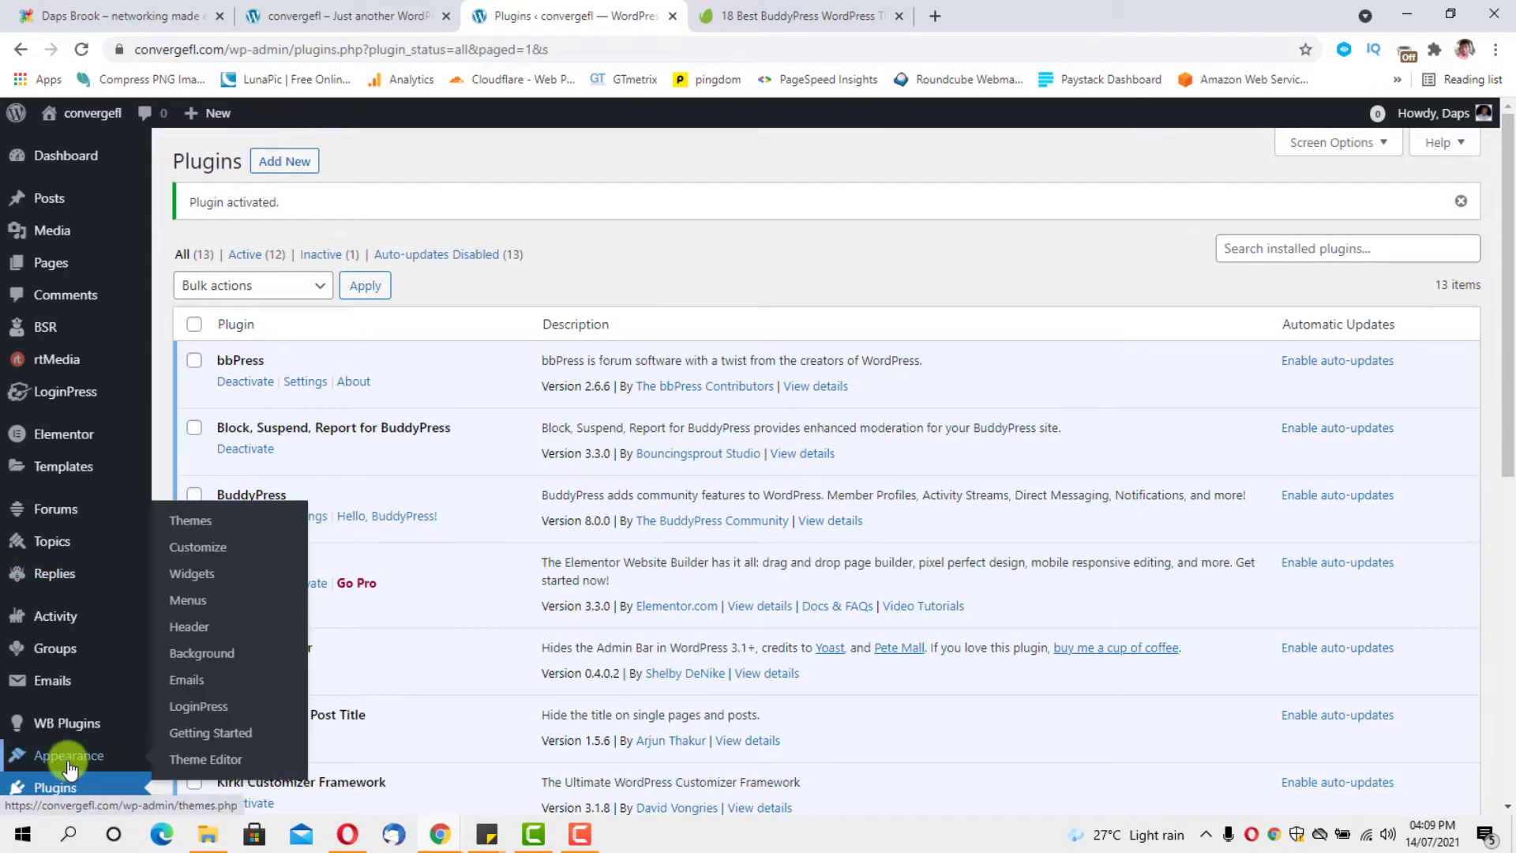
{"action": "left_click", "coordinate": [193, 604]}
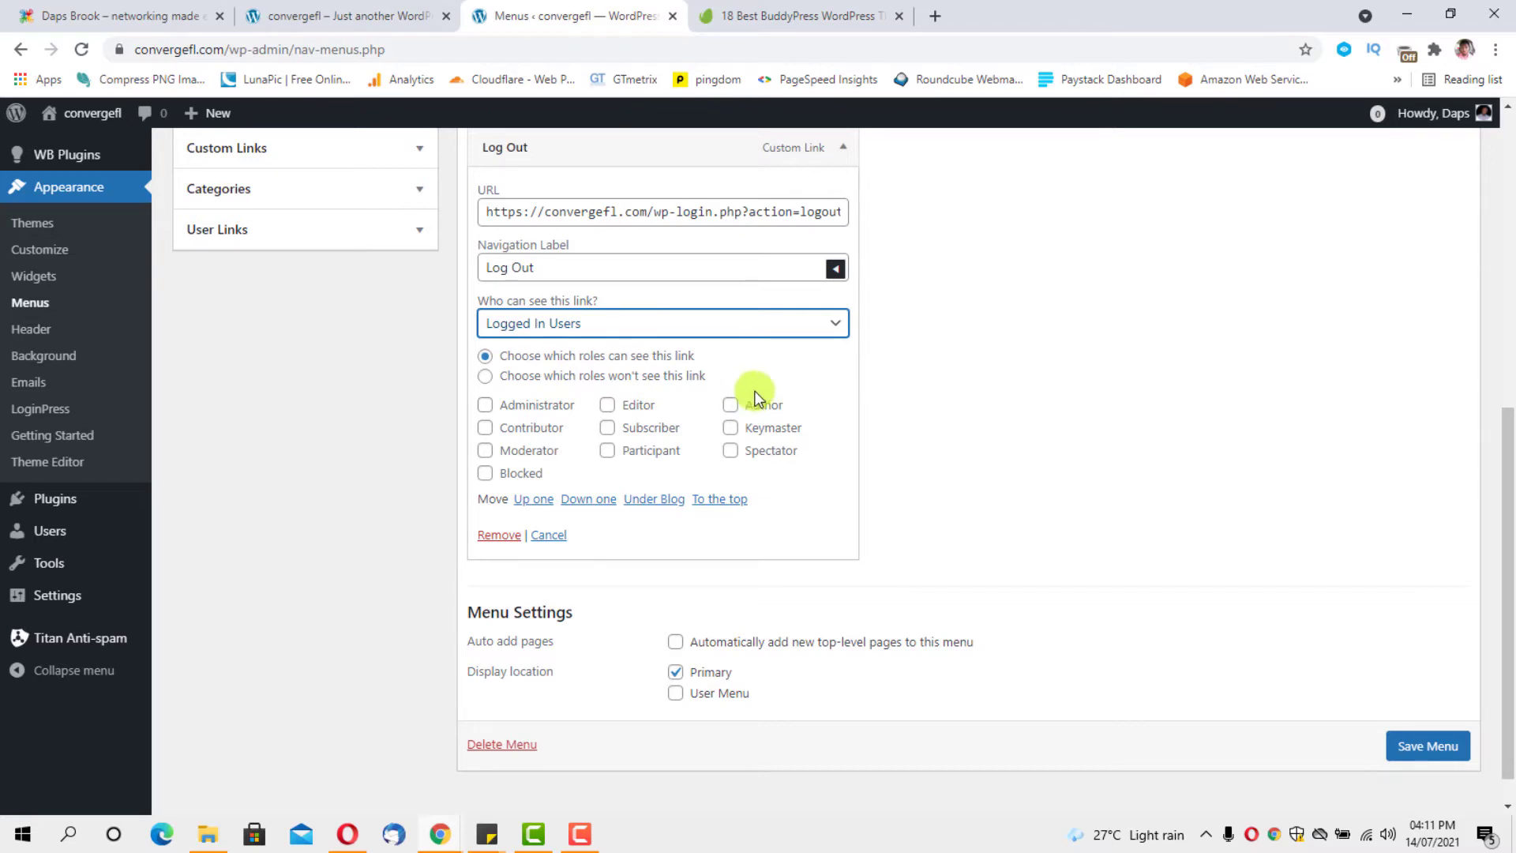
{"action": "left_click", "coordinate": [606, 428]}
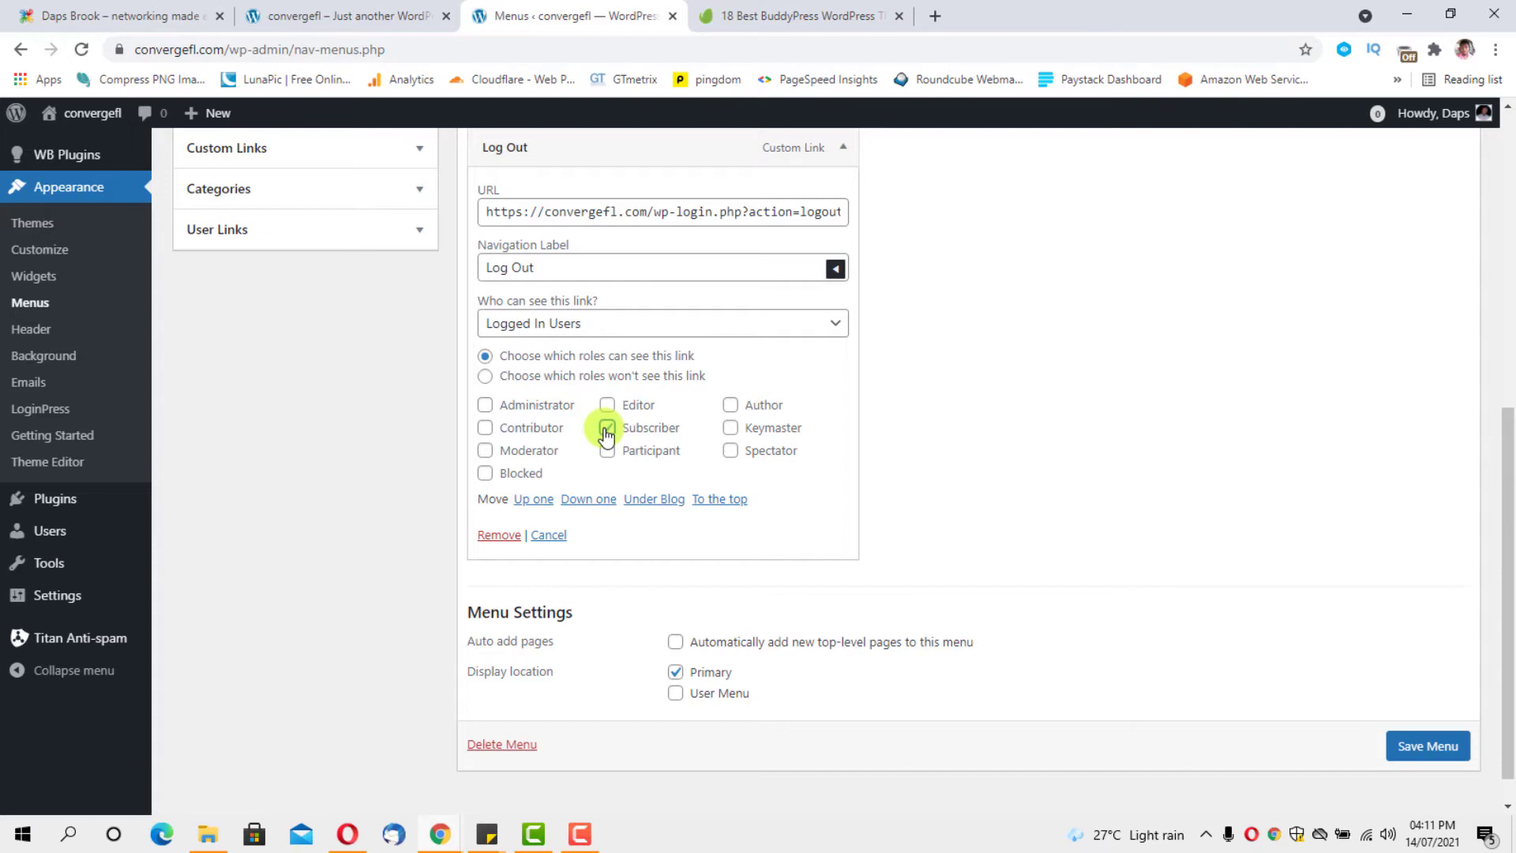
{"action": "left_click", "coordinate": [485, 404]}
{"action": "left_click", "coordinate": [484, 427]}
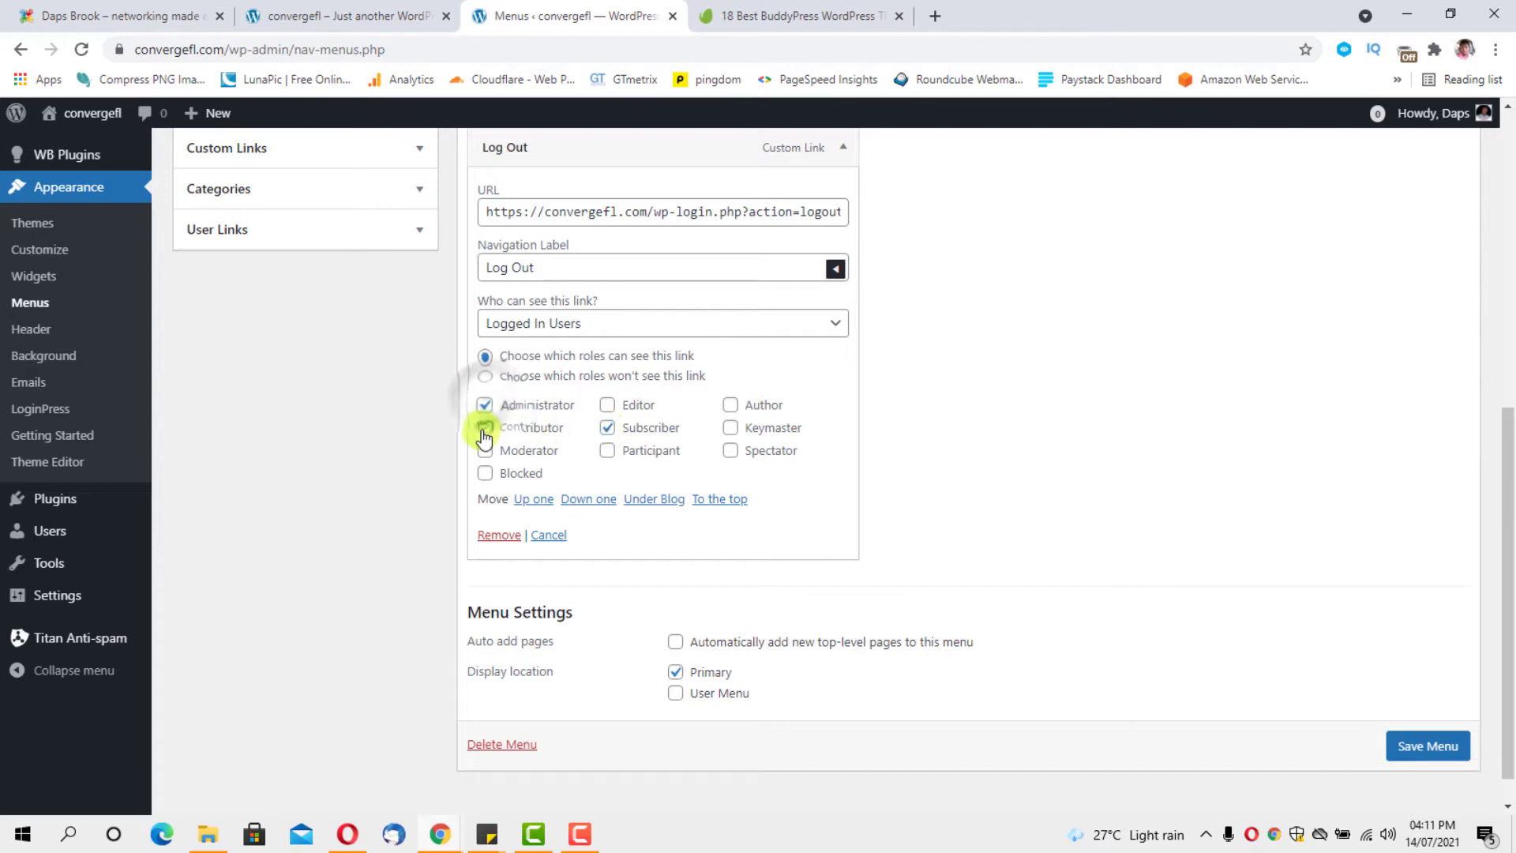
{"action": "left_click", "coordinate": [485, 450]}
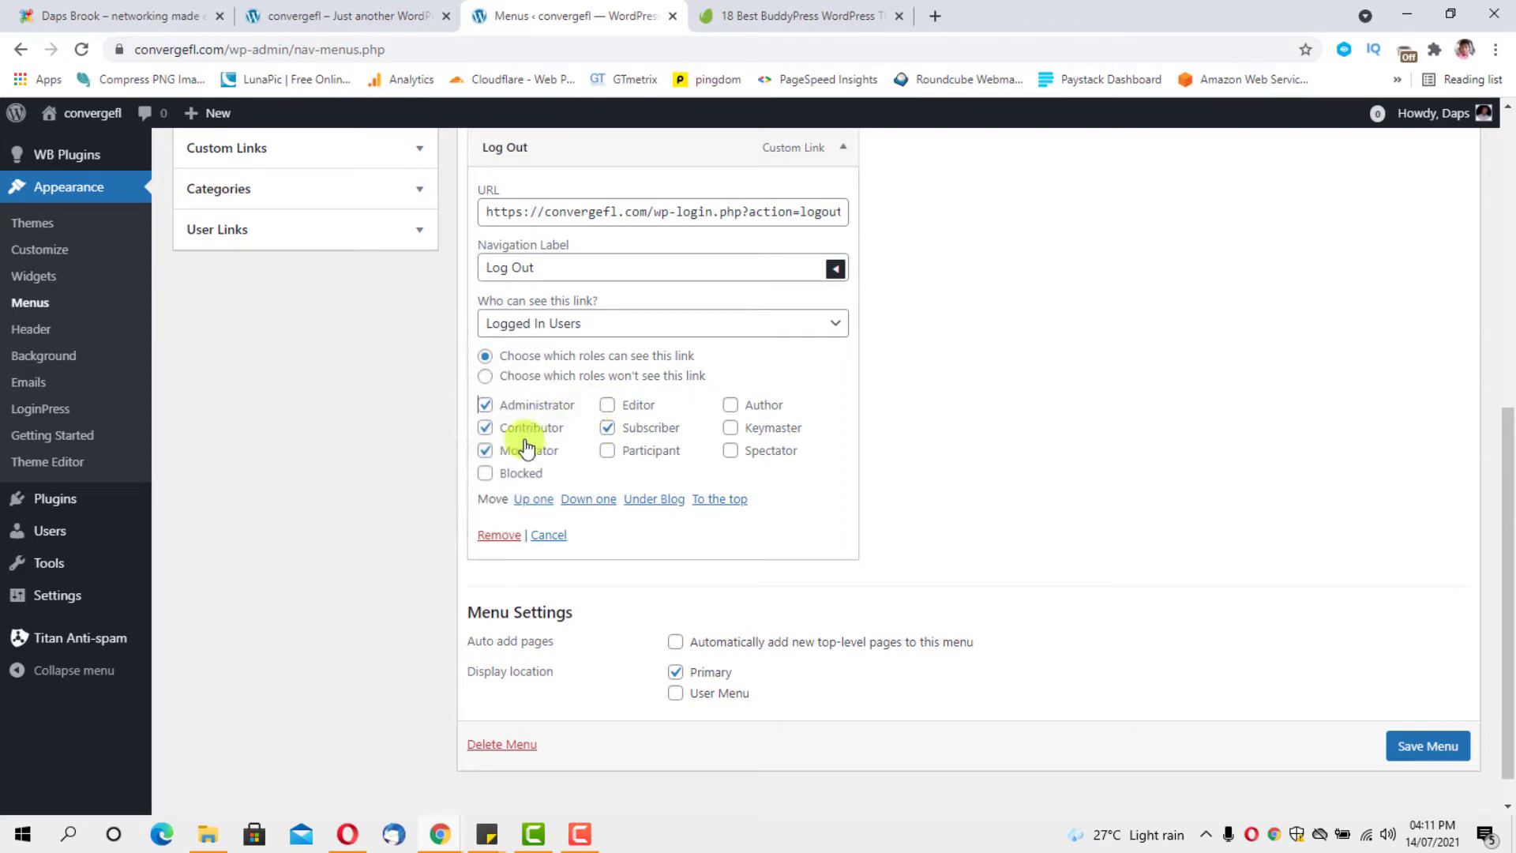
Keep the Log Out link's visibility on Logged In Users and save the menu.
{"action": "left_click", "coordinate": [832, 324]}
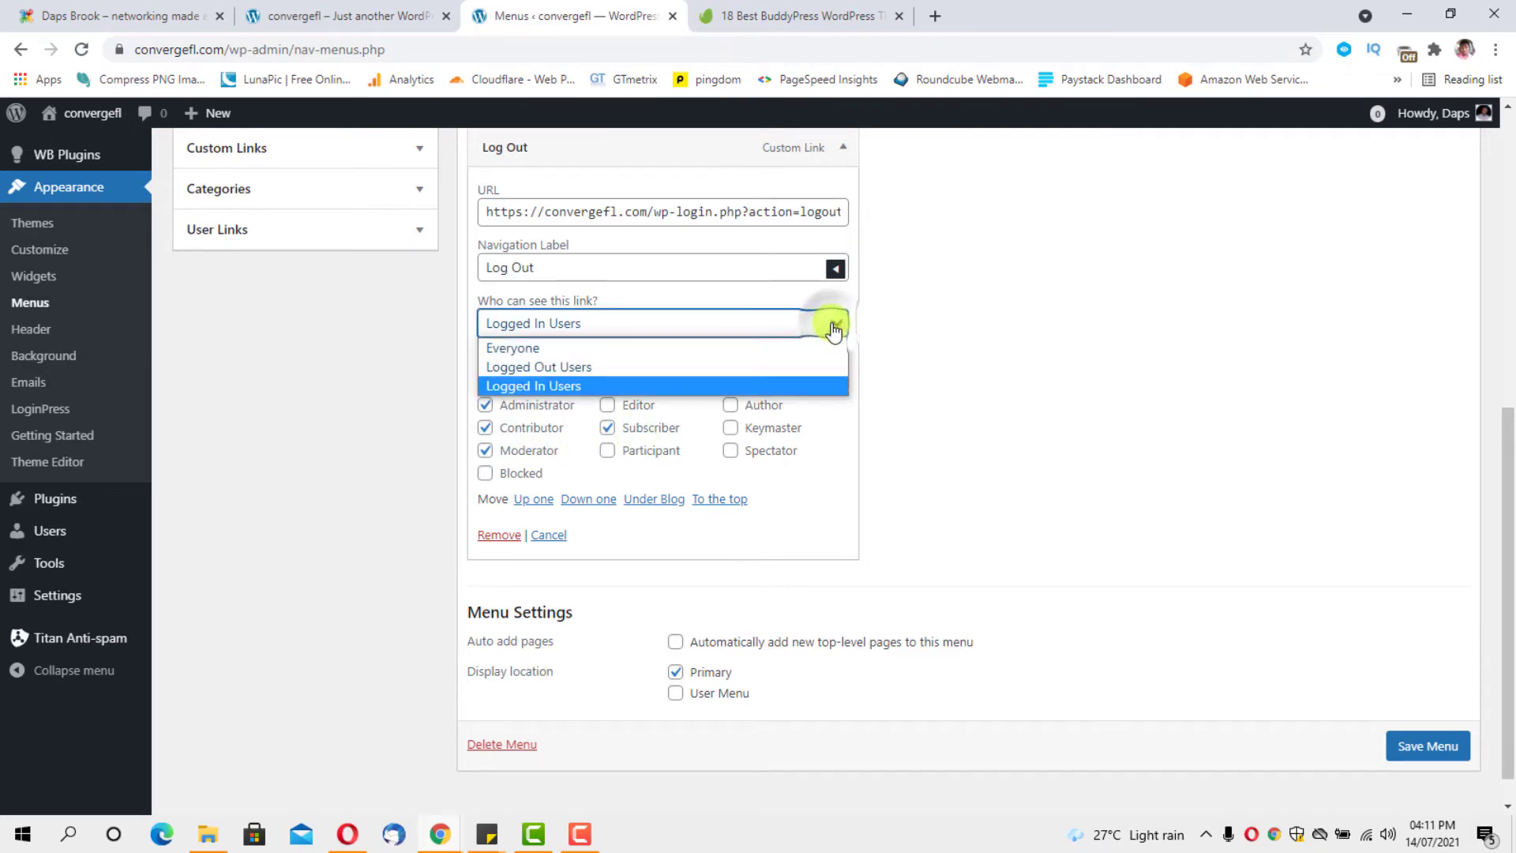
{"action": "left_click", "coordinate": [831, 326]}
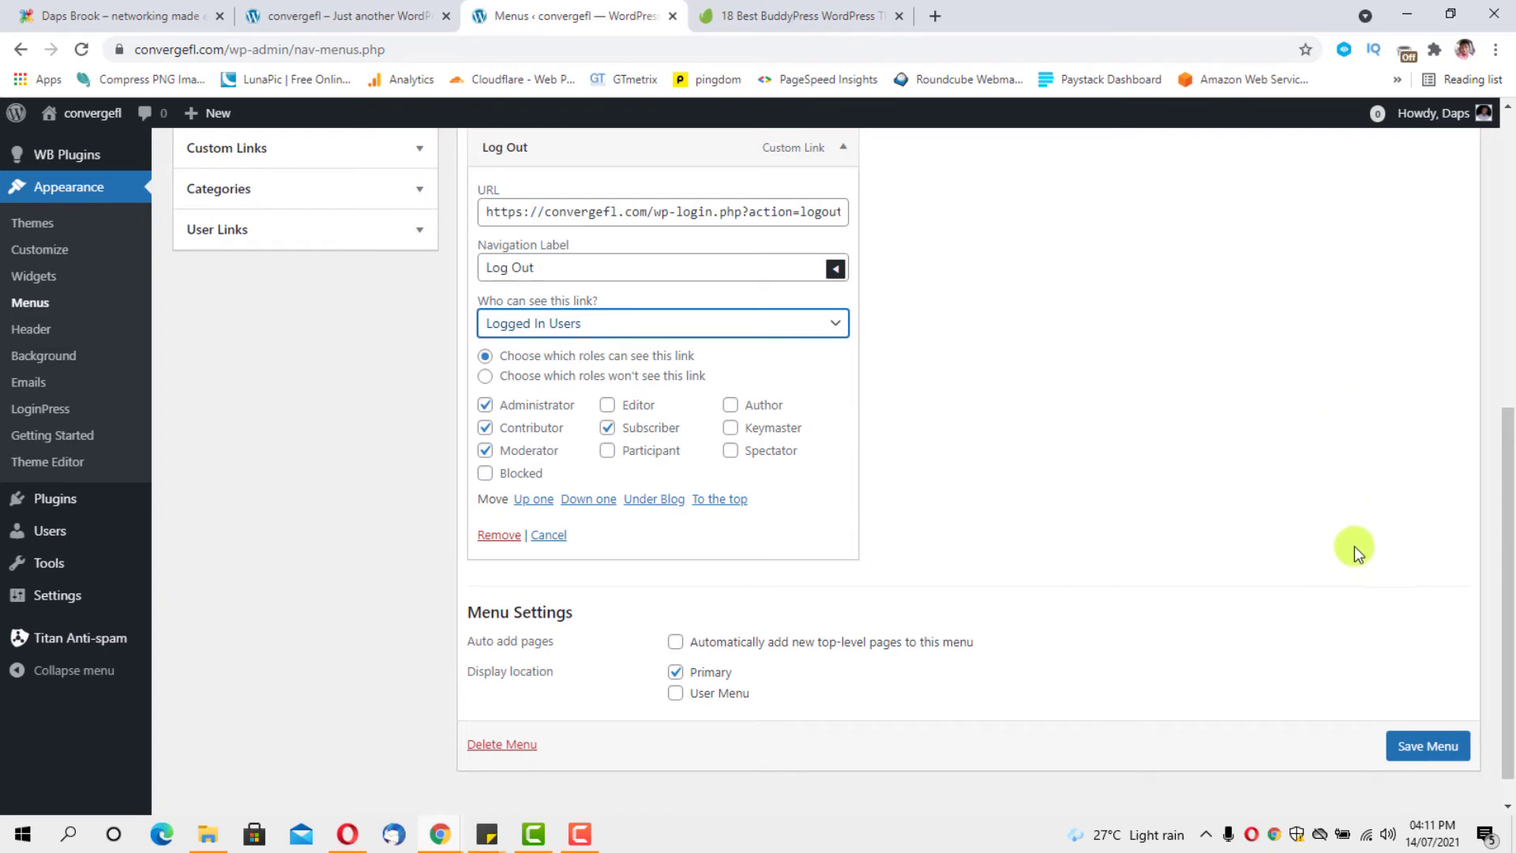
{"action": "left_click", "coordinate": [1426, 744]}
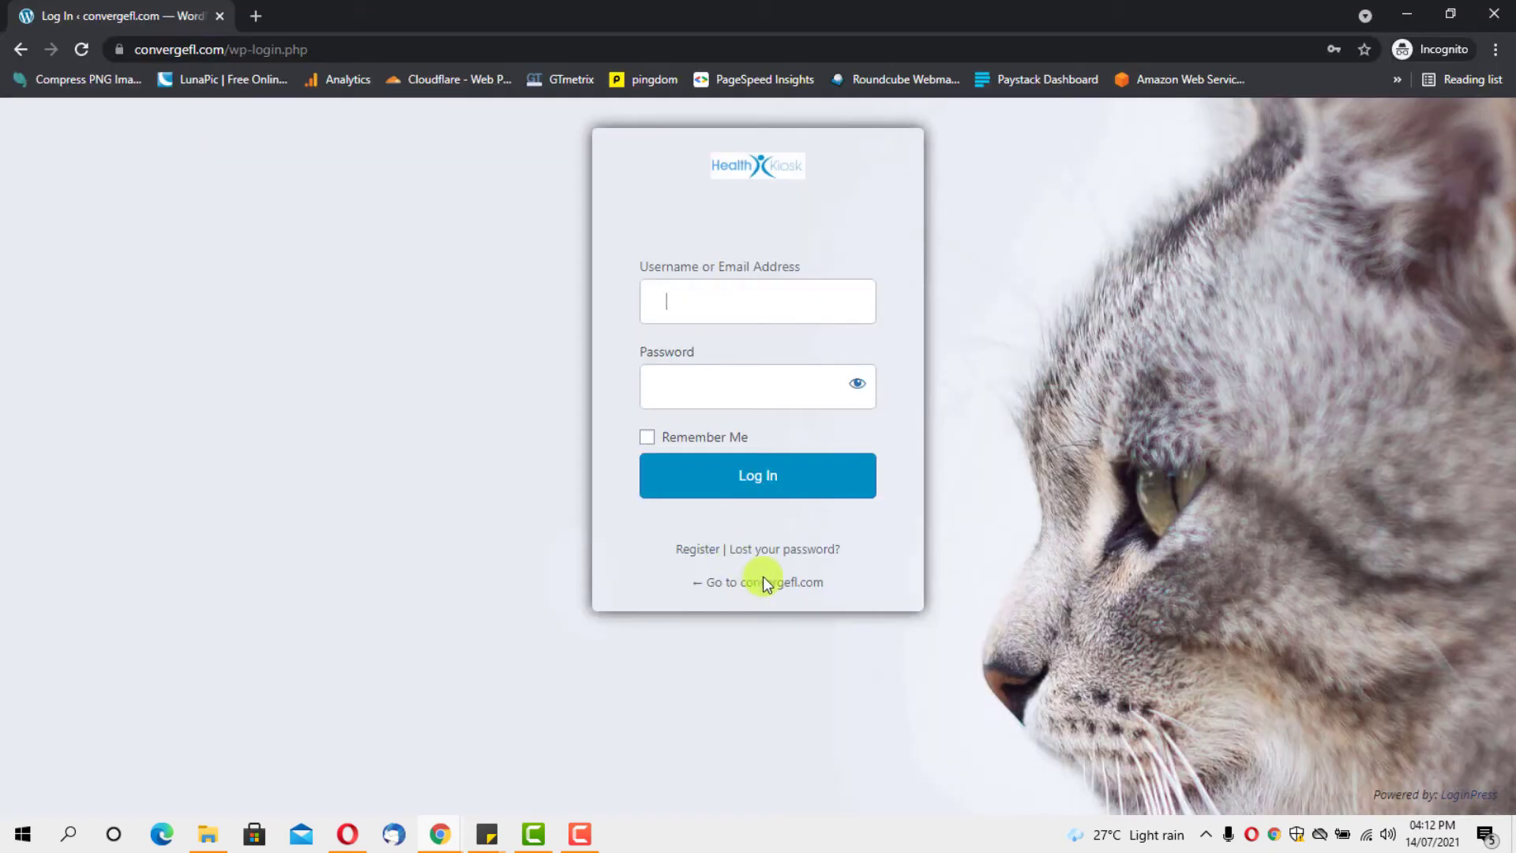
Go from the login page to the convergefl.com front end in the incognito window.
{"action": "left_click", "coordinate": [765, 582]}
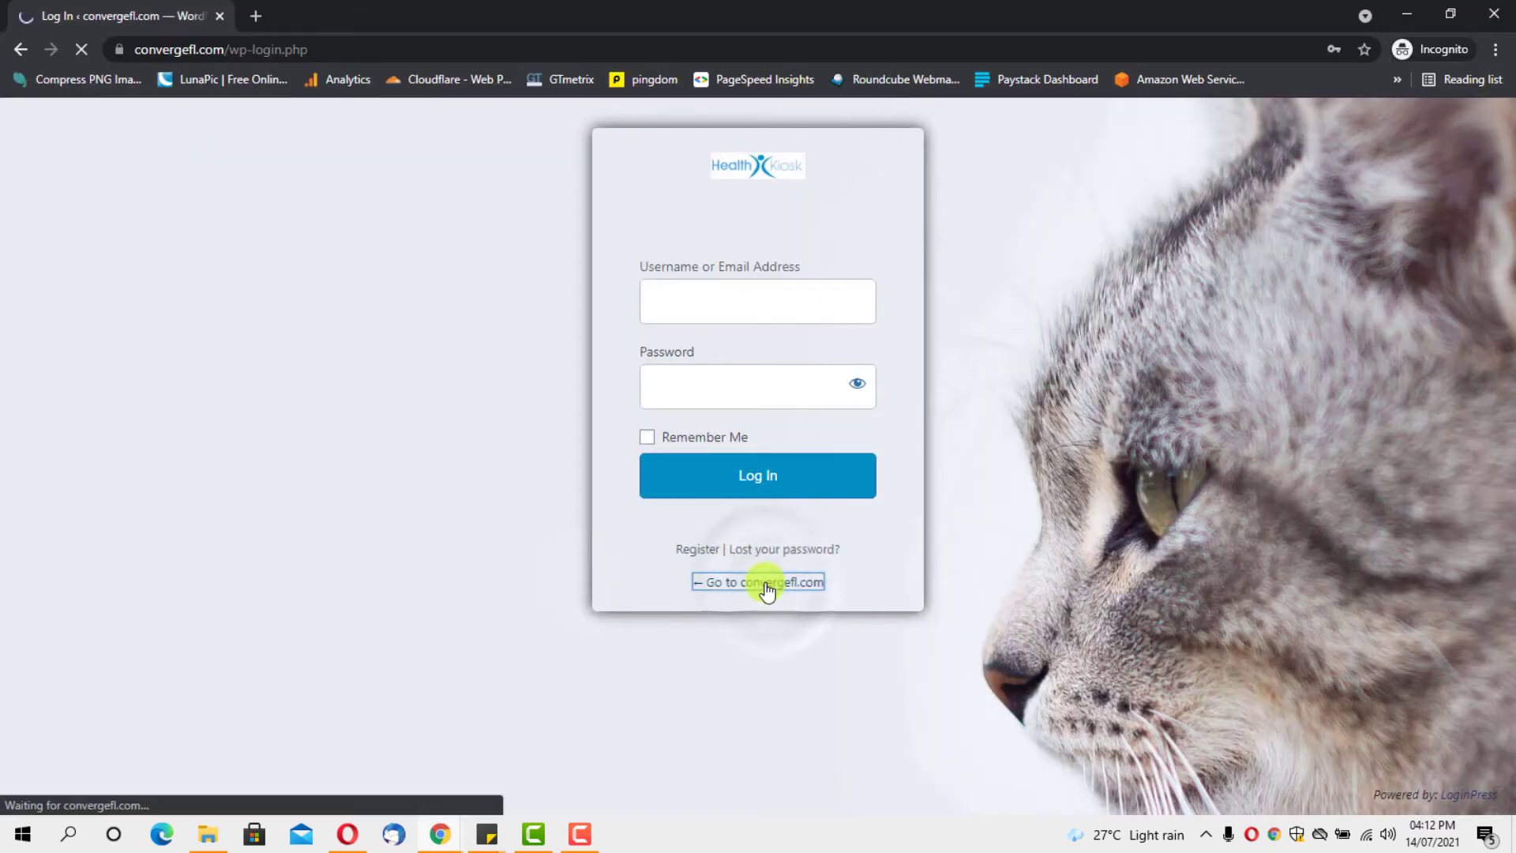